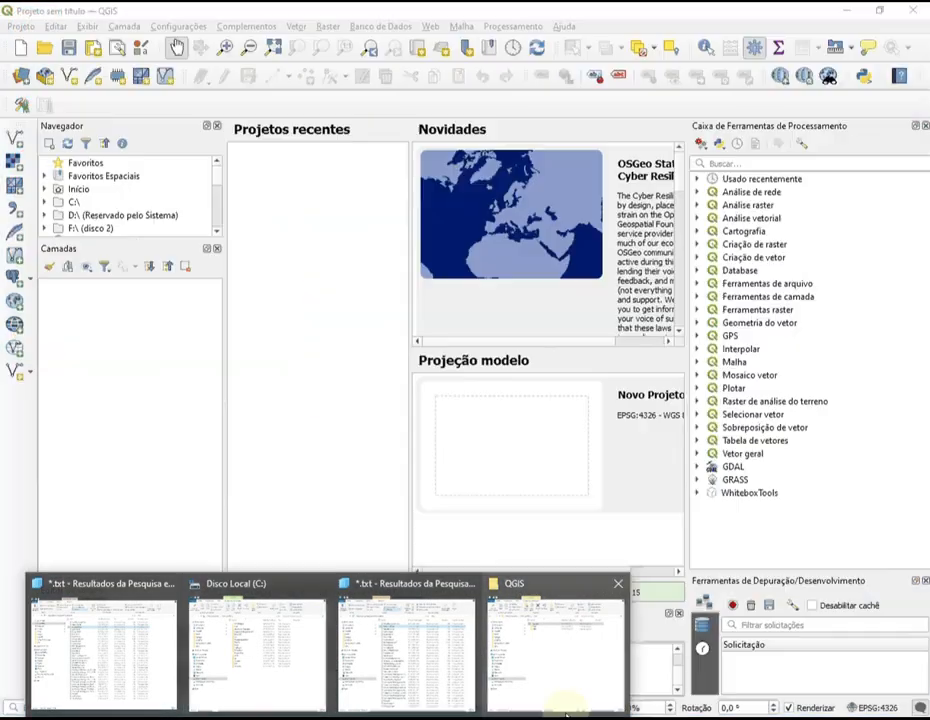
Open the QGIS folder on drive C in File Explorer and review its Caragua, IBGE and INPE subfolders.
{"action": "left_click", "coordinate": [560, 698]}
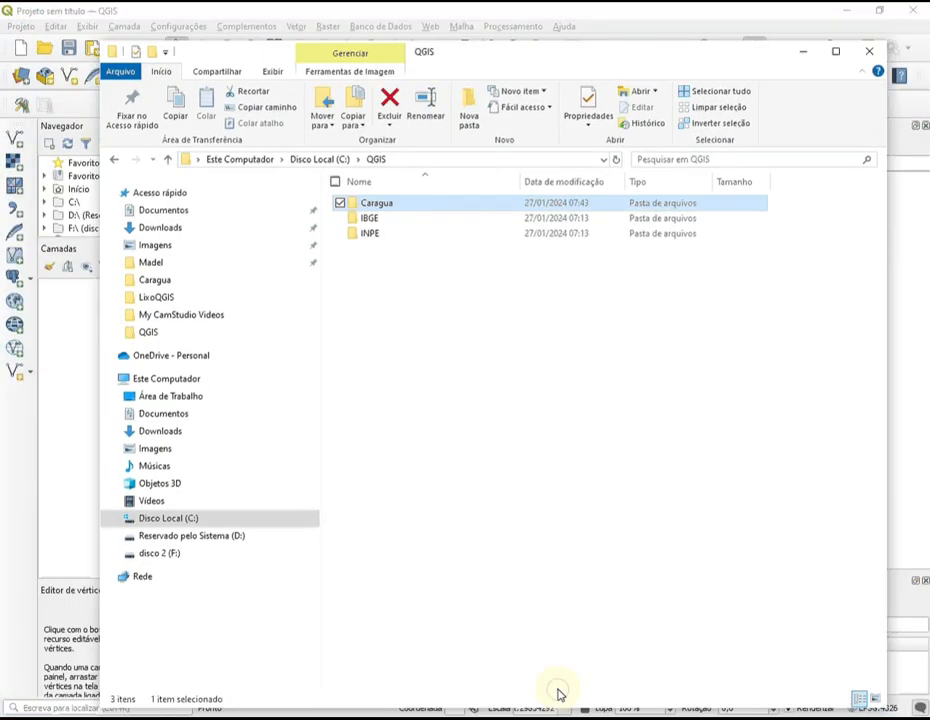
{"action": "left_click", "coordinate": [157, 522]}
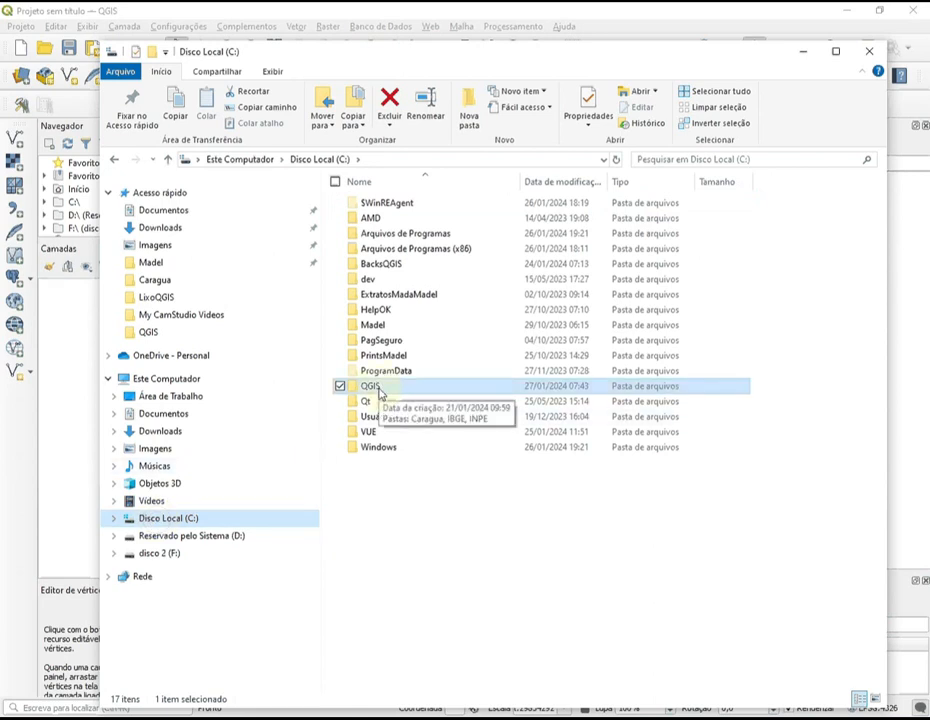
{"action": "double_click", "coordinate": [379, 390]}
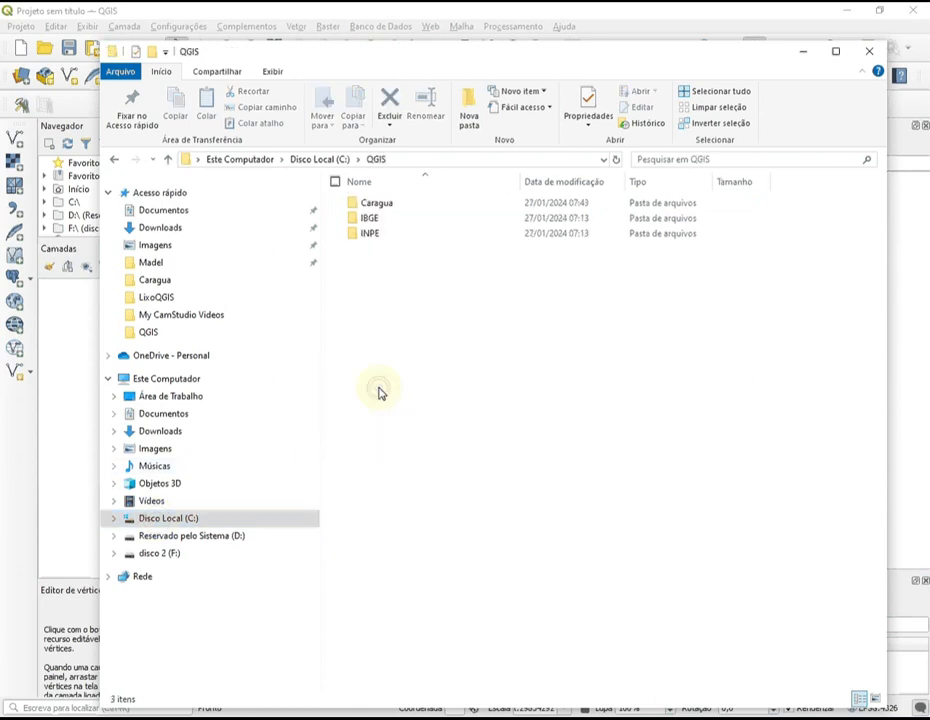
{"action": "left_click", "coordinate": [372, 220]}
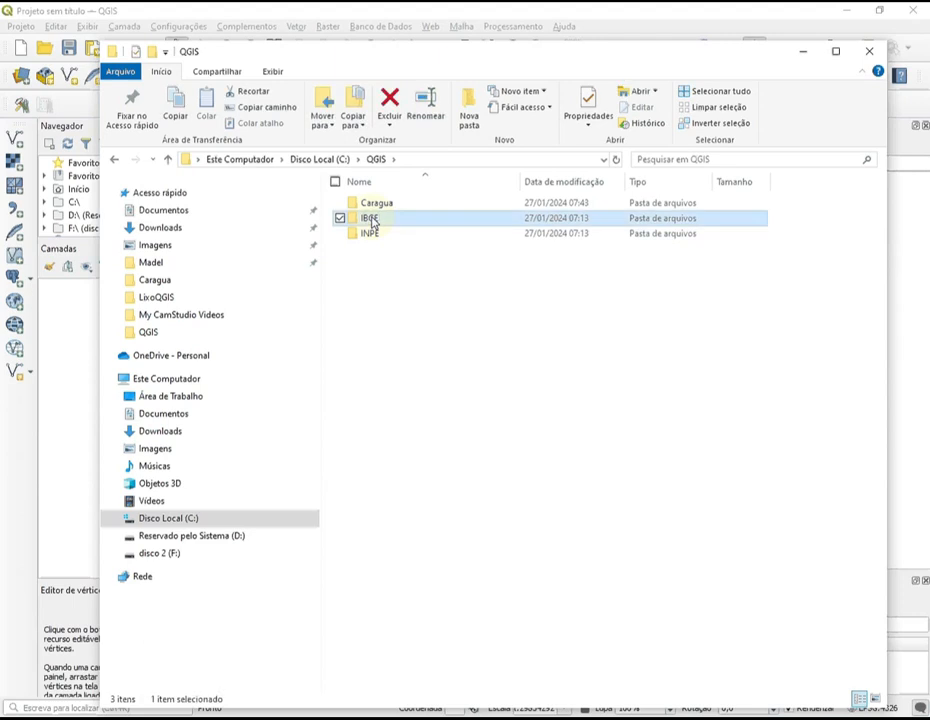
{"action": "left_click", "coordinate": [372, 233]}
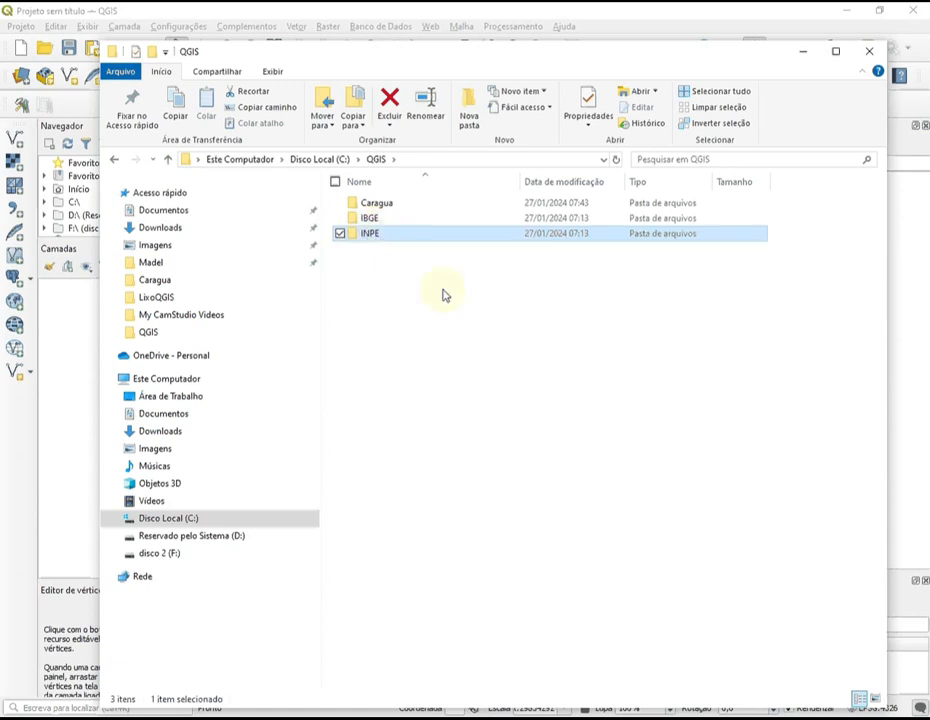
{"action": "left_click", "coordinate": [384, 209]}
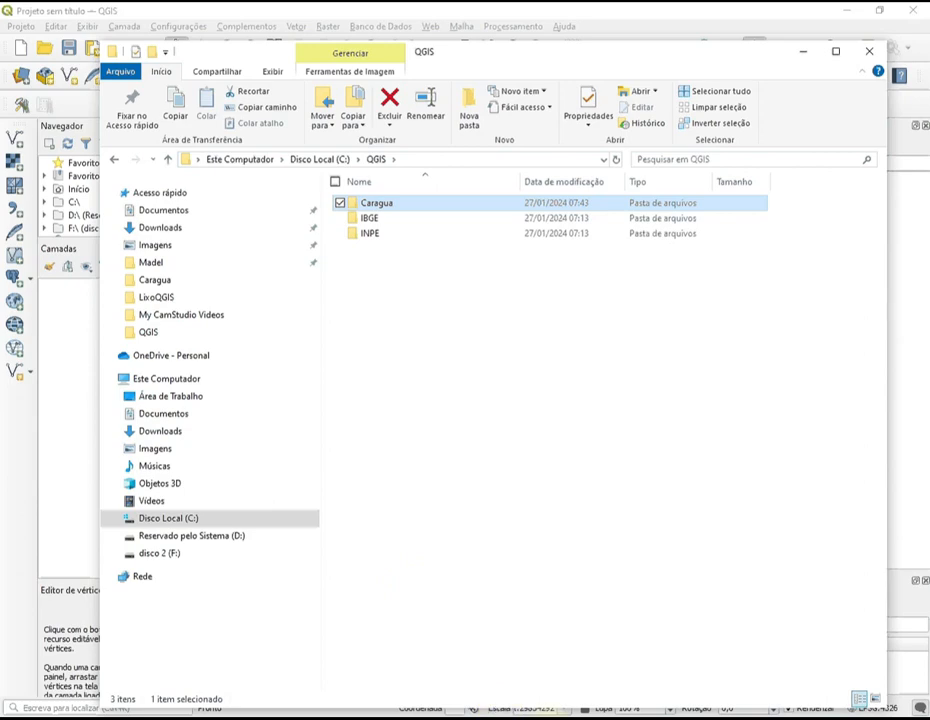
{"action": "key", "text": "alt+Tab"}
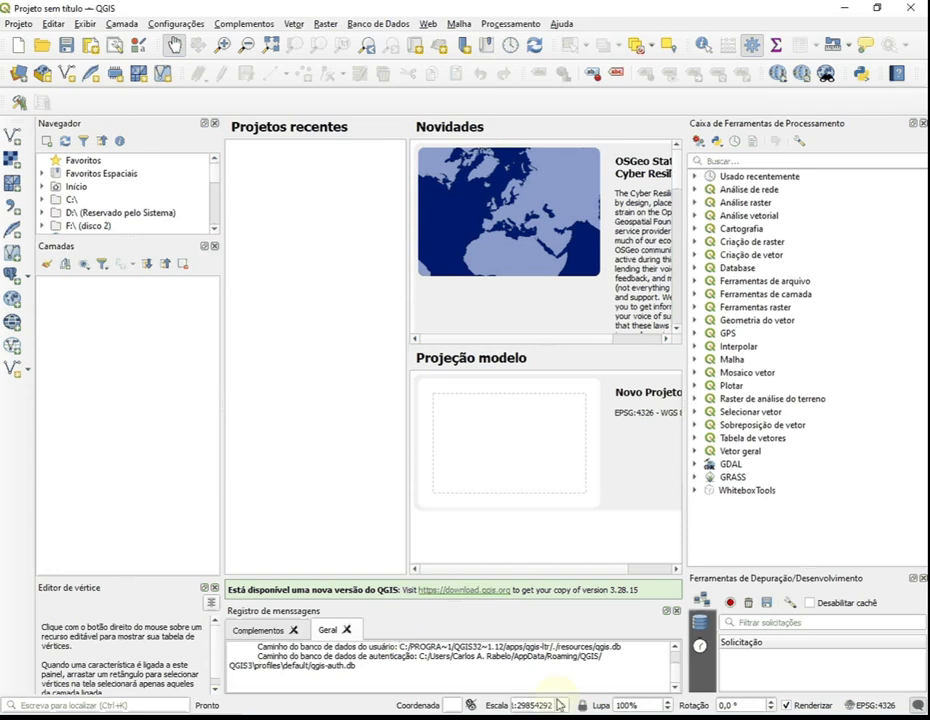
Switch to Chrome and open the IBGE map portal at portaldemapas.ibge.gov.br.
{"action": "mouse_move", "coordinate": [646, 718]}
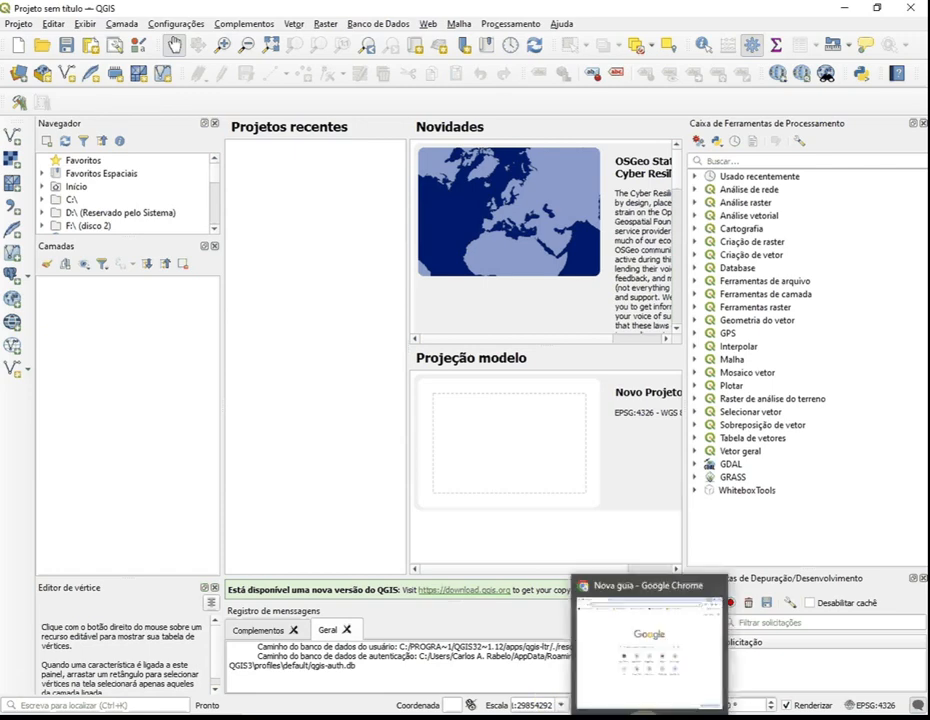
{"action": "left_click", "coordinate": [646, 716]}
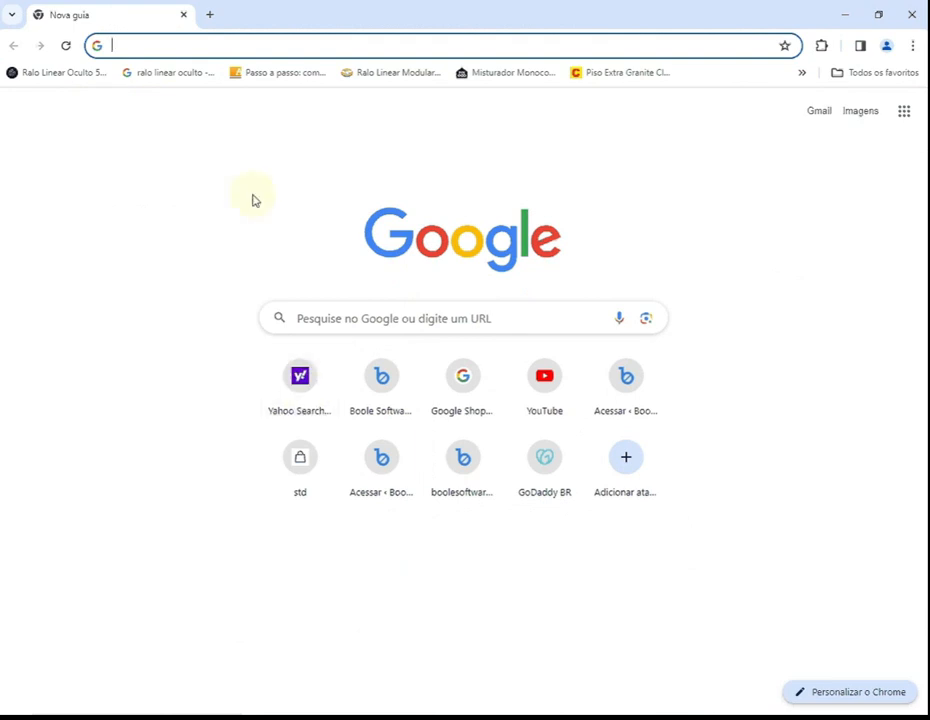
{"action": "left_click", "coordinate": [258, 42]}
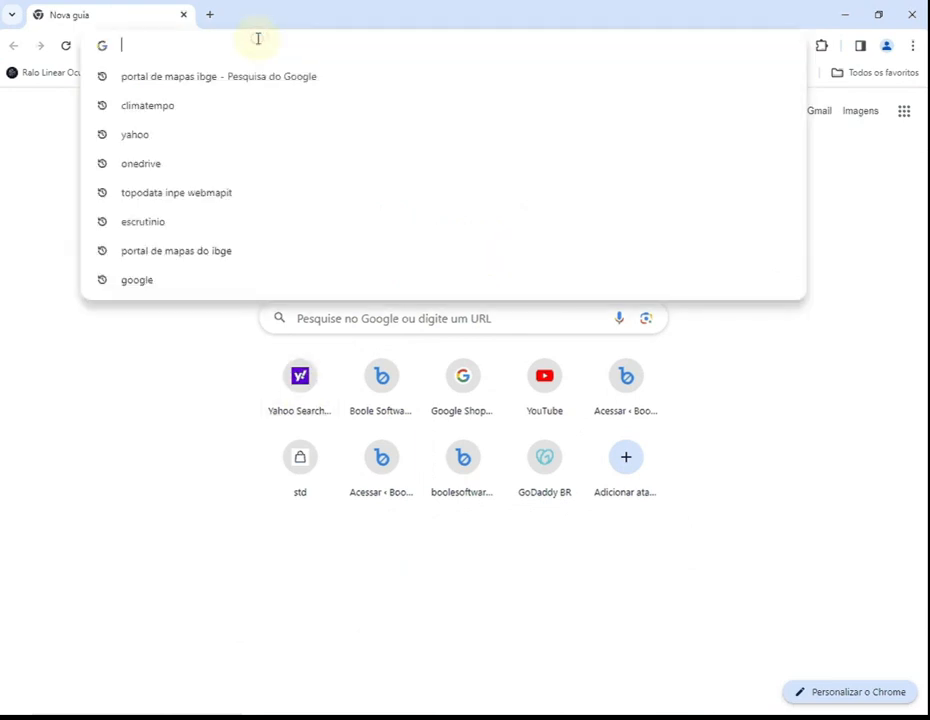
{"action": "type", "text": "p"}
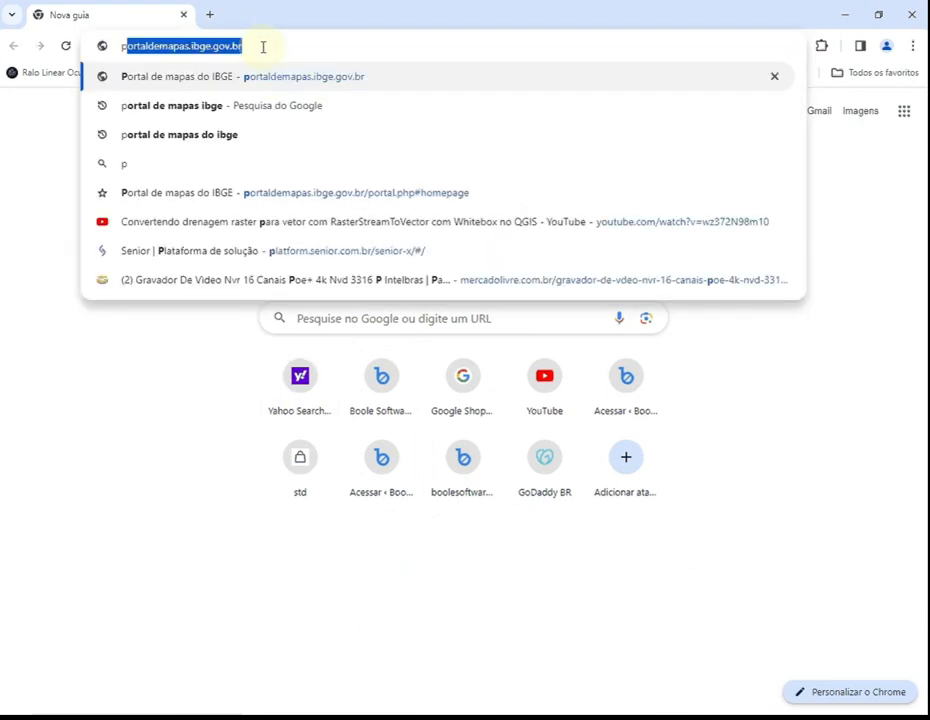
{"action": "type", "text": "ortal"}
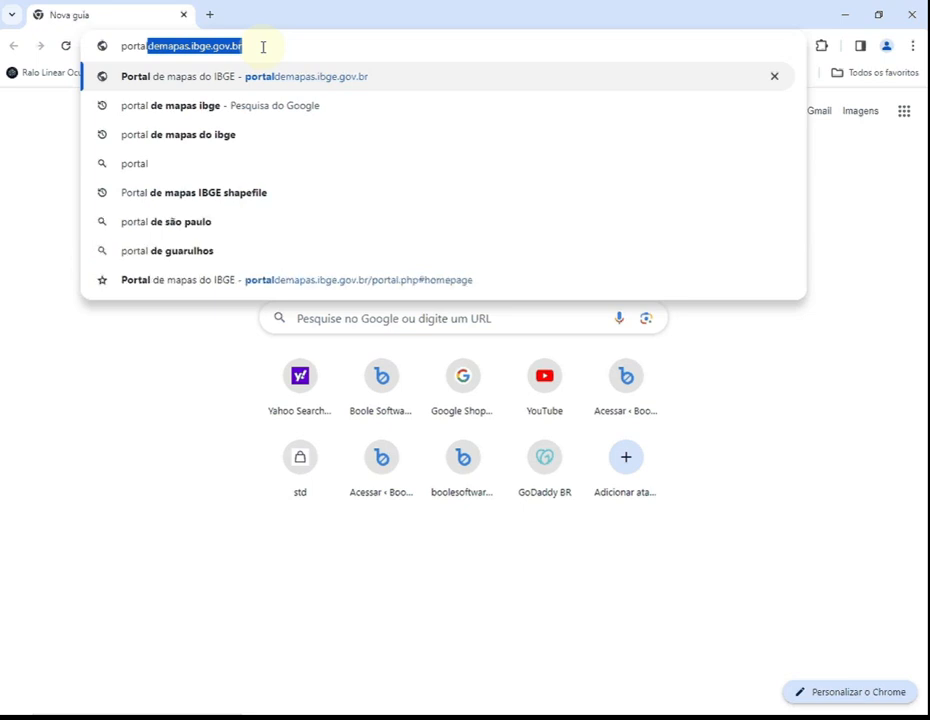
{"action": "key", "text": "Right"}
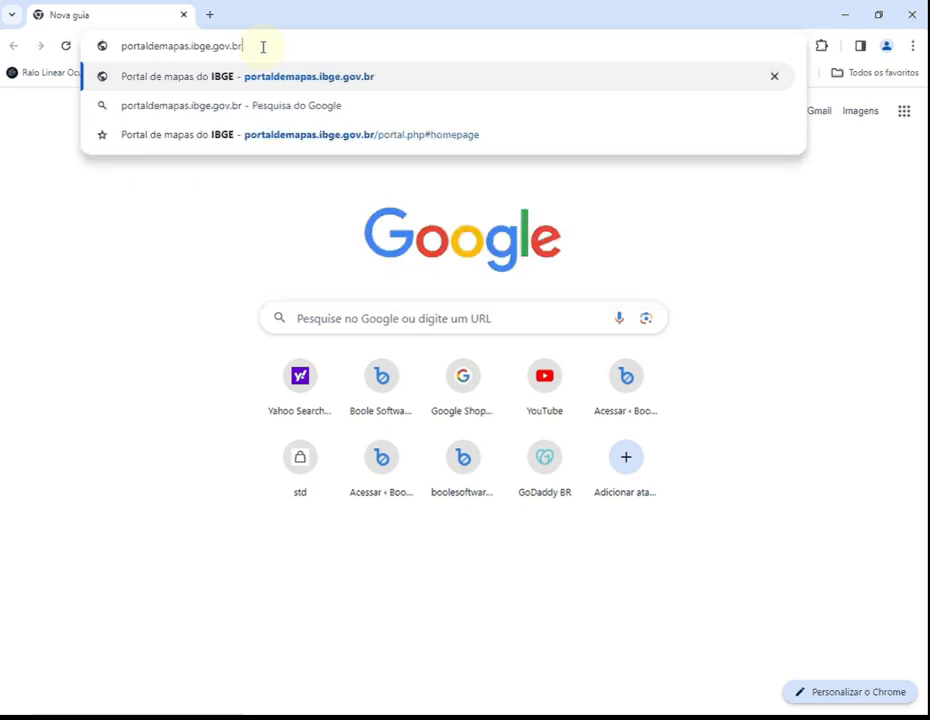
{"action": "key", "text": "Return"}
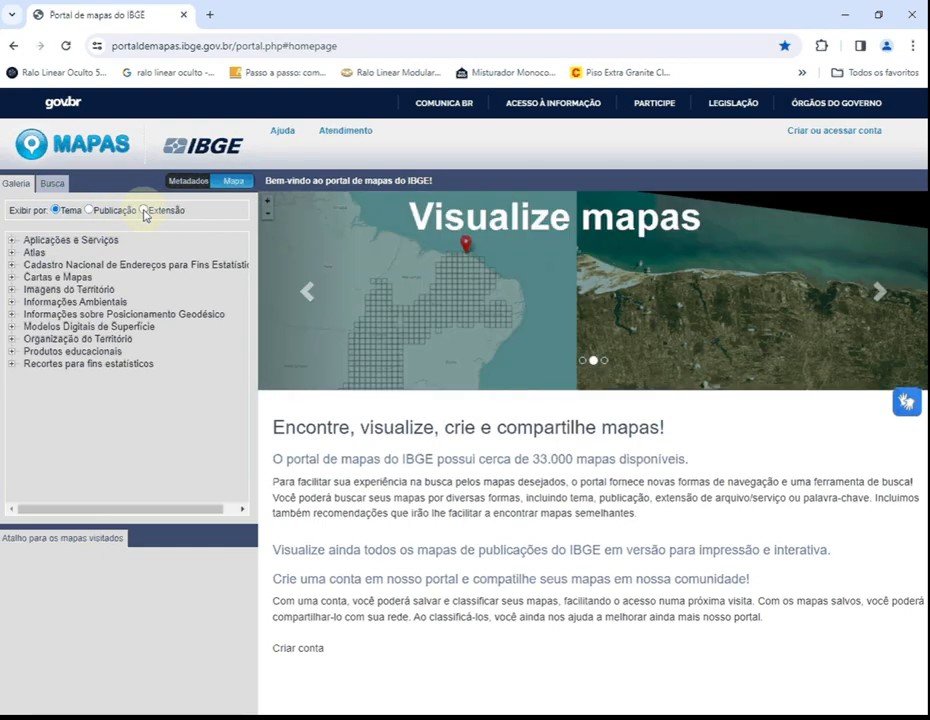
List the portal's gallery by file extension and expand SHP, Malhas Territoriais, down to Malha de municípios.
{"action": "left_click", "coordinate": [144, 210]}
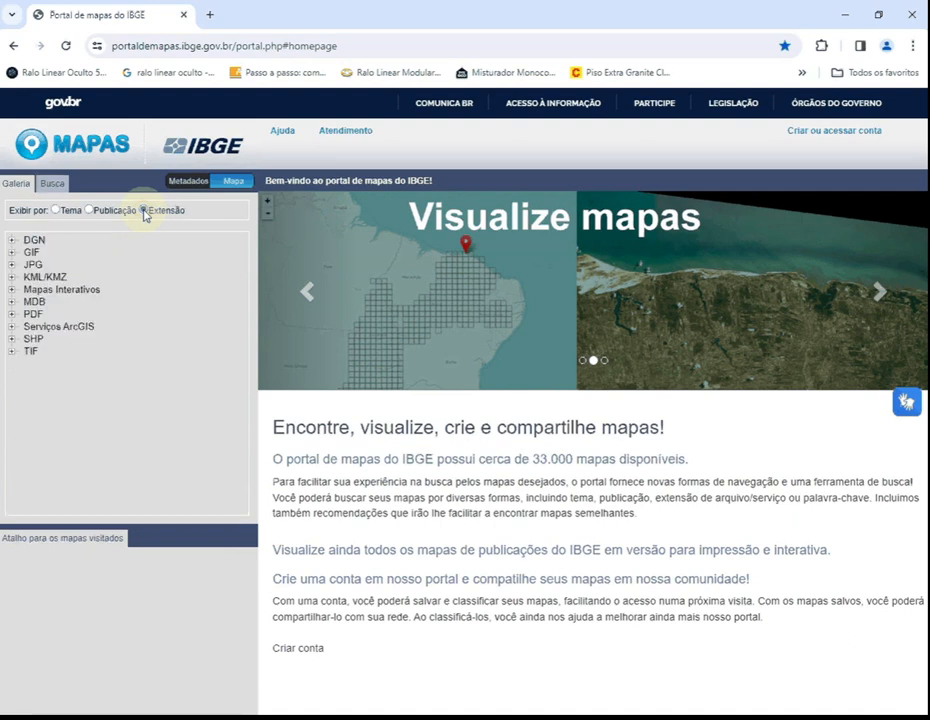
{"action": "left_click", "coordinate": [12, 341]}
{"action": "scroll", "coordinate": [139, 413], "scroll_direction": "down", "scroll_amount": 3}
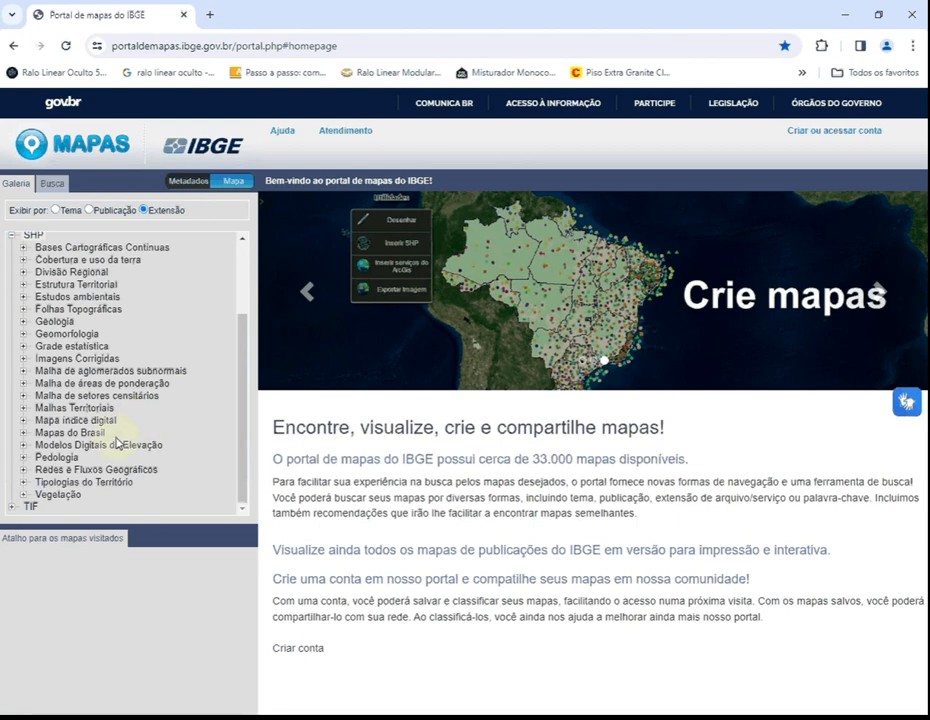
{"action": "left_click", "coordinate": [25, 409]}
{"action": "scroll", "coordinate": [122, 424], "scroll_direction": "down", "scroll_amount": 2}
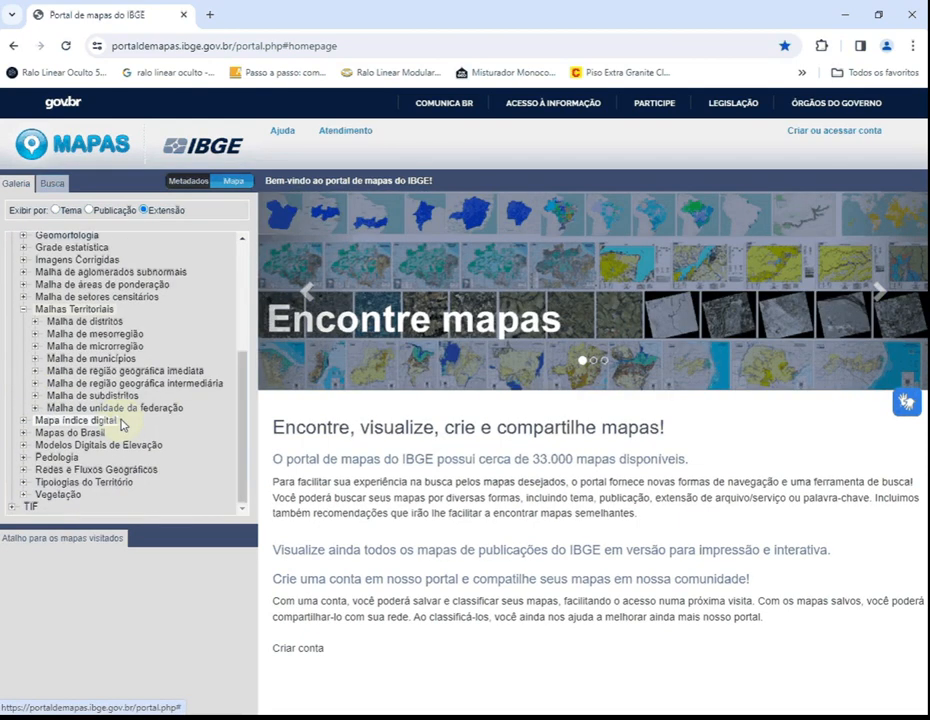
{"action": "left_click", "coordinate": [35, 358]}
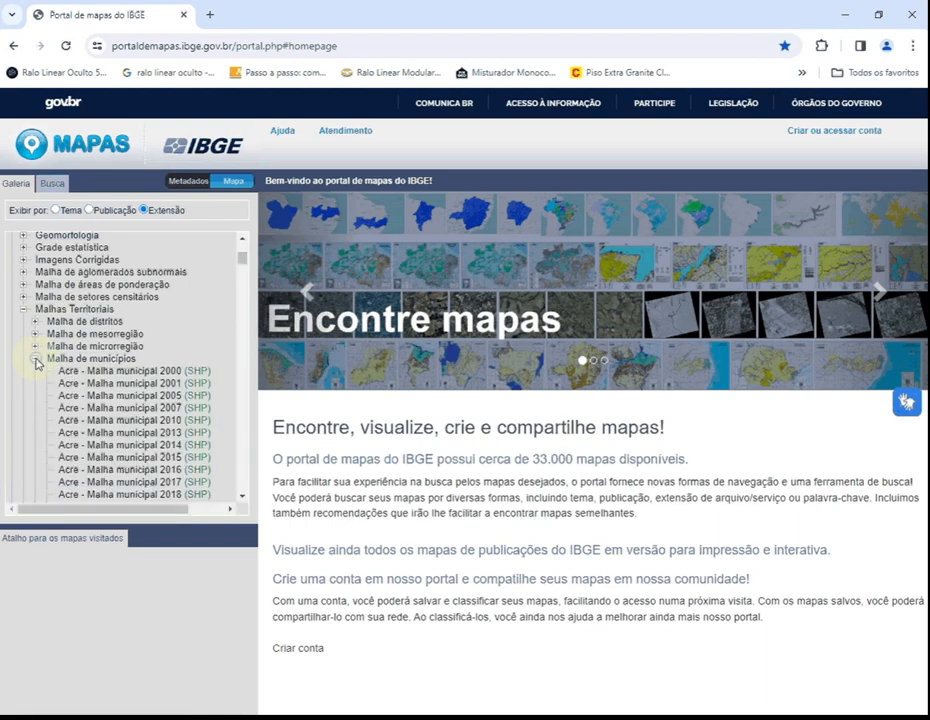
Find the São Paulo entries among the municipal meshes and open the map São Paulo - Malha municipal 2022 (SHP).
{"action": "scroll", "coordinate": [140, 362], "scroll_direction": "down", "scroll_amount": 4}
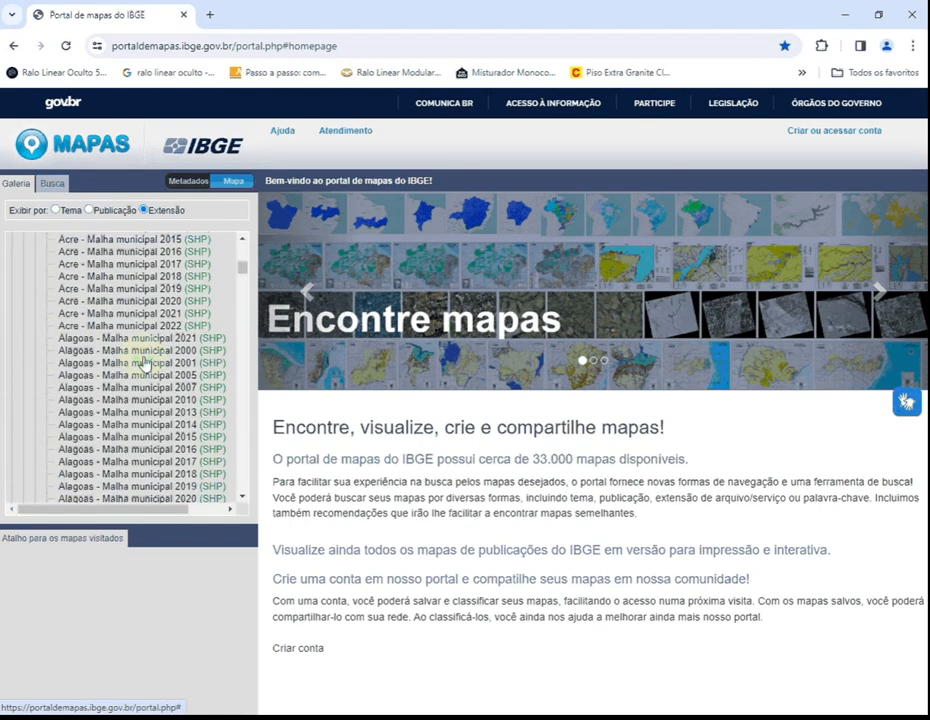
{"action": "scroll", "coordinate": [145, 363], "scroll_direction": "up", "scroll_amount": 4}
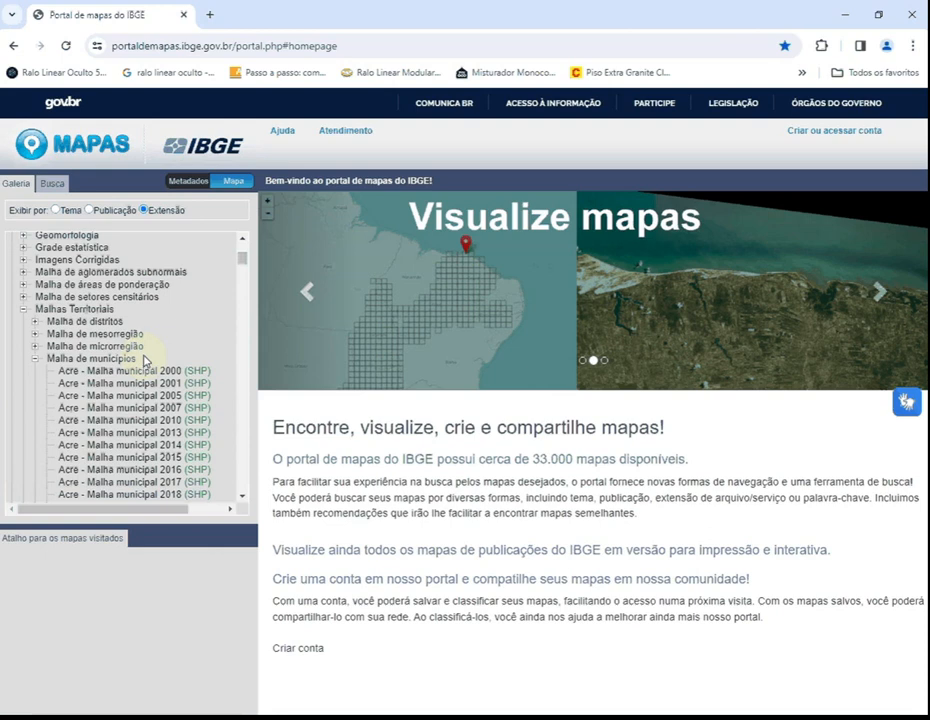
{"action": "scroll", "coordinate": [145, 363], "scroll_direction": "down", "scroll_amount": 1}
{"action": "scroll", "coordinate": [145, 368], "scroll_direction": "down", "scroll_amount": 8}
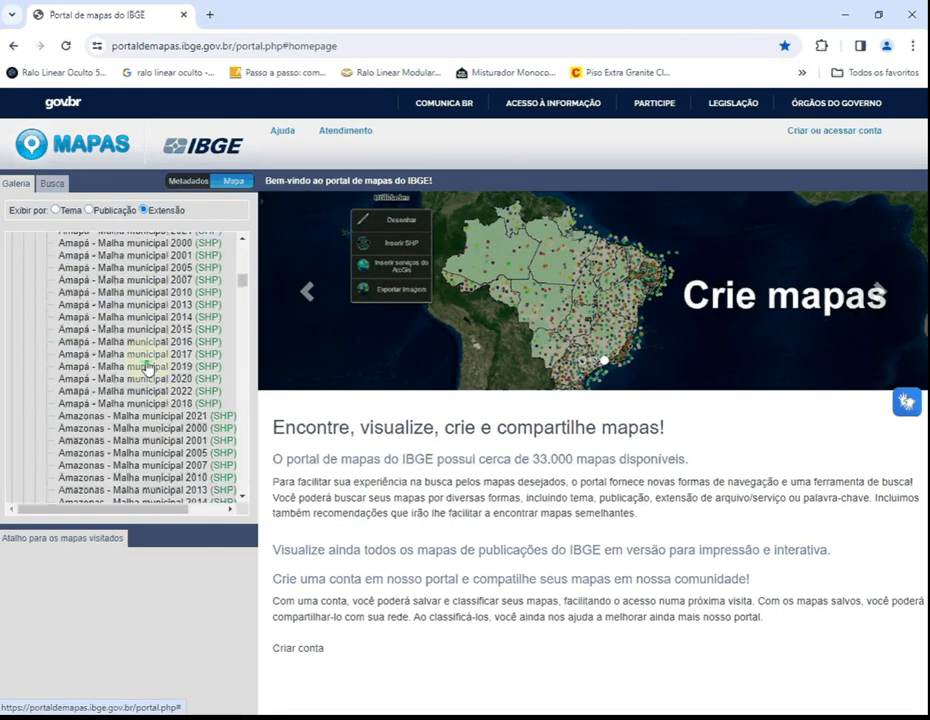
{"action": "scroll", "coordinate": [145, 368], "scroll_direction": "down", "scroll_amount": 20}
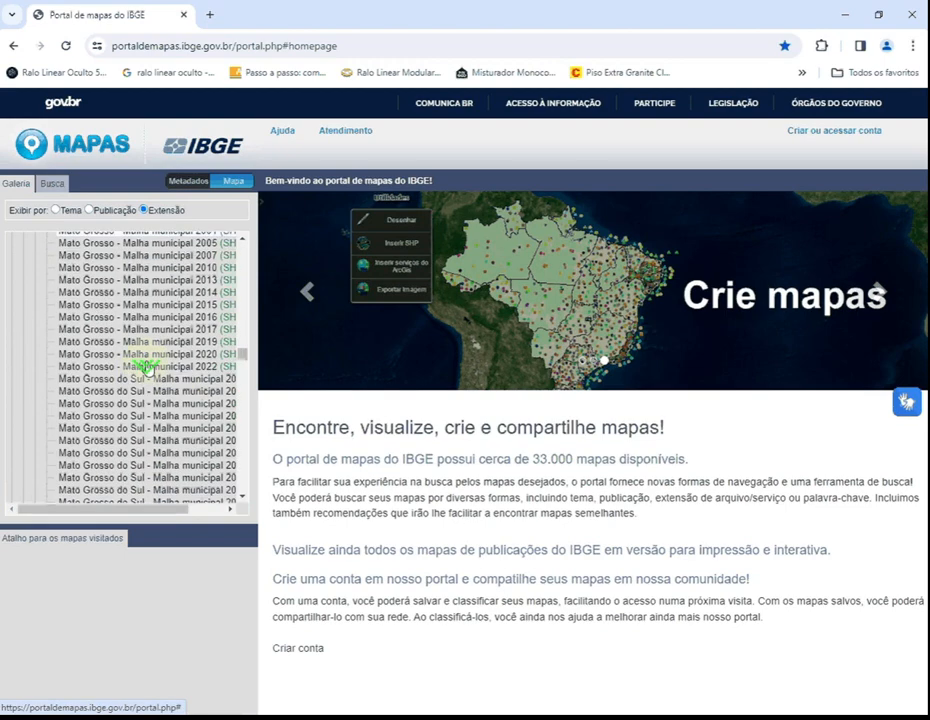
{"action": "scroll", "coordinate": [145, 366], "scroll_direction": "down", "scroll_amount": 7}
{"action": "scroll", "coordinate": [145, 366], "scroll_direction": "down", "scroll_amount": 20}
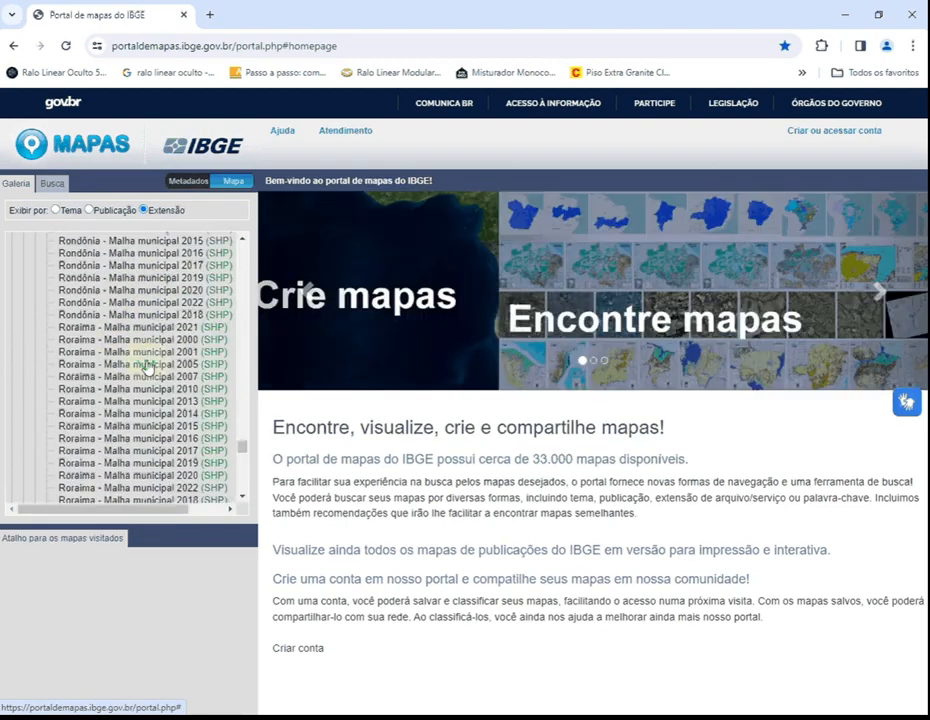
{"action": "scroll", "coordinate": [145, 366], "scroll_direction": "down", "scroll_amount": 2}
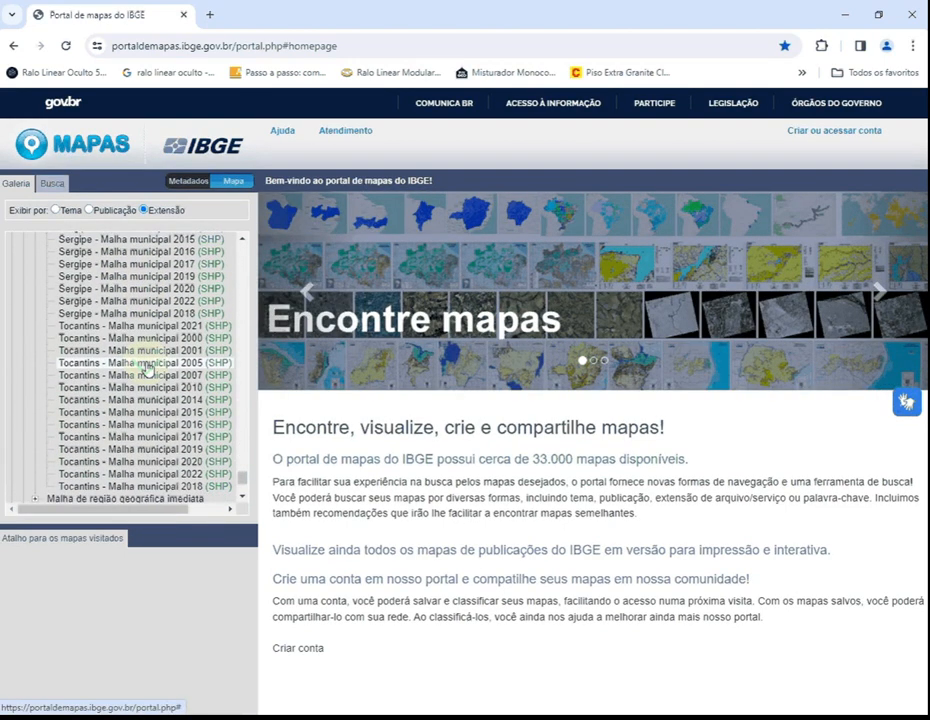
{"action": "scroll", "coordinate": [147, 368], "scroll_direction": "up", "scroll_amount": 5}
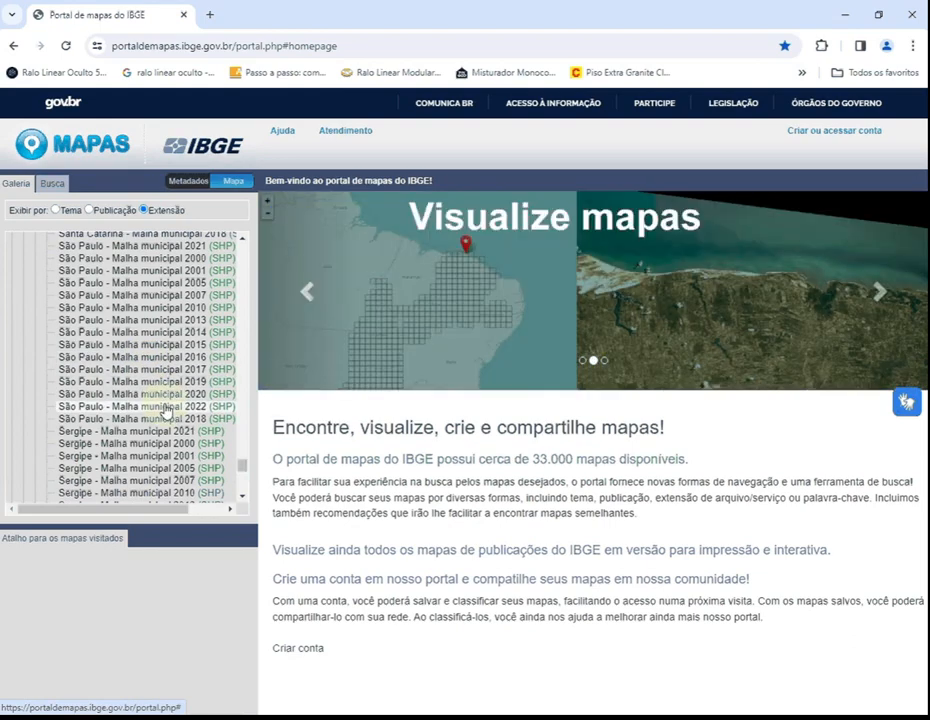
{"action": "left_click", "coordinate": [150, 406]}
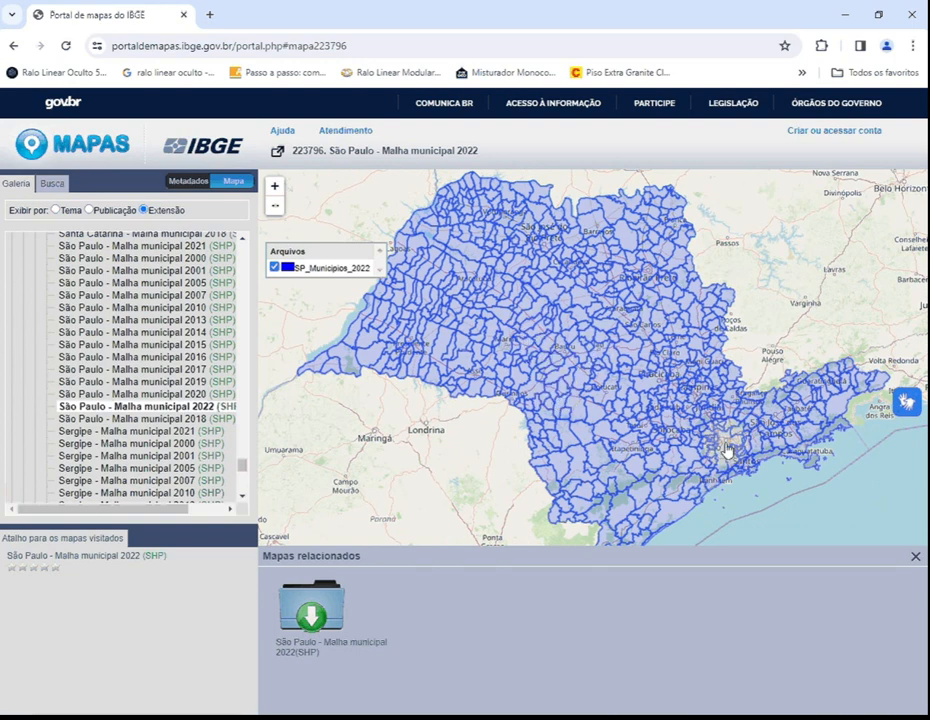
Download the São Paulo - Malha municipal 2022 shapefile archive and show SP_Municipios_2022.zip in its download folder.
{"action": "left_click", "coordinate": [335, 622]}
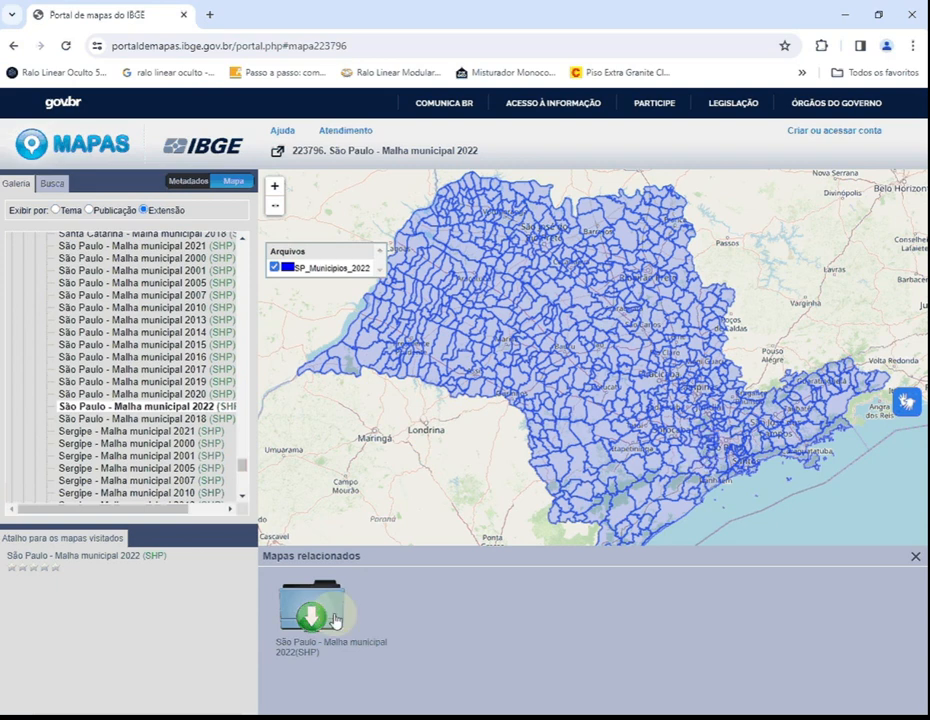
{"action": "left_click", "coordinate": [310, 632]}
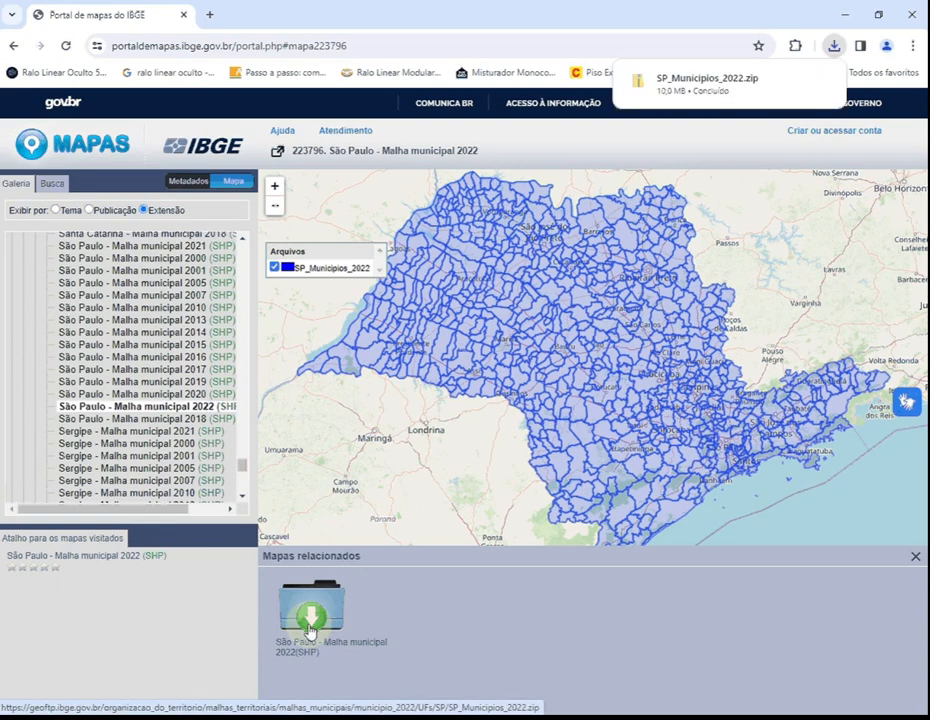
{"action": "mouse_move", "coordinate": [726, 90]}
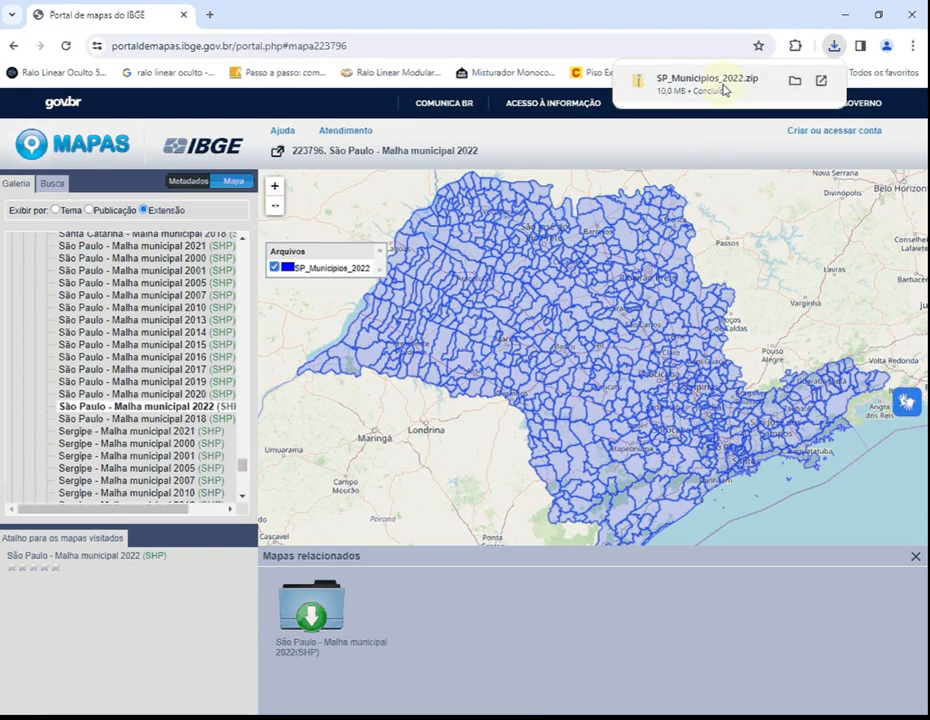
{"action": "right_click", "coordinate": [726, 90]}
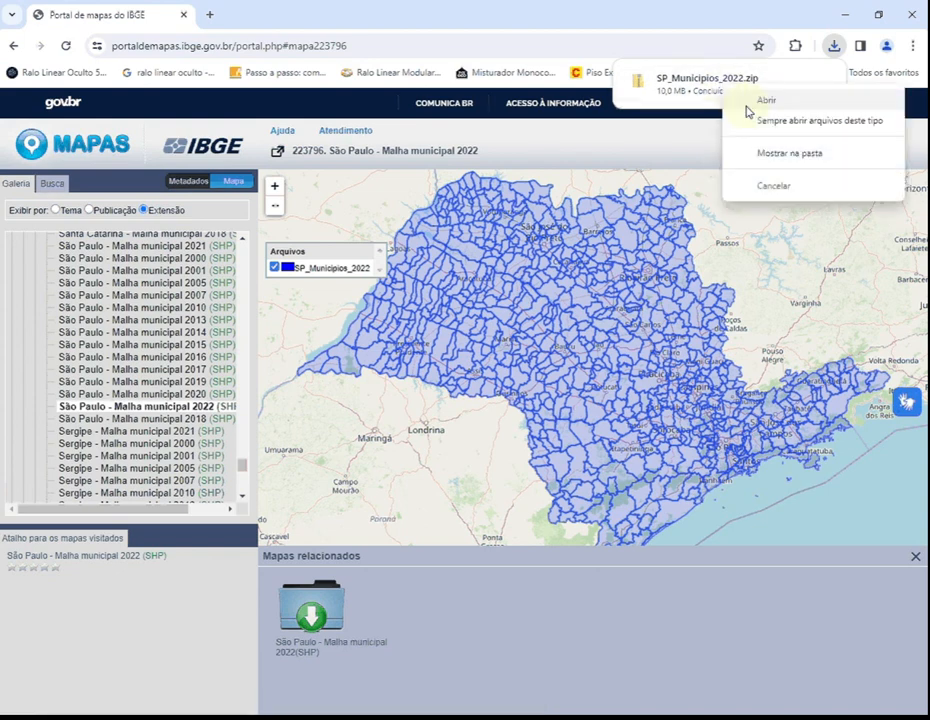
{"action": "left_click", "coordinate": [765, 158]}
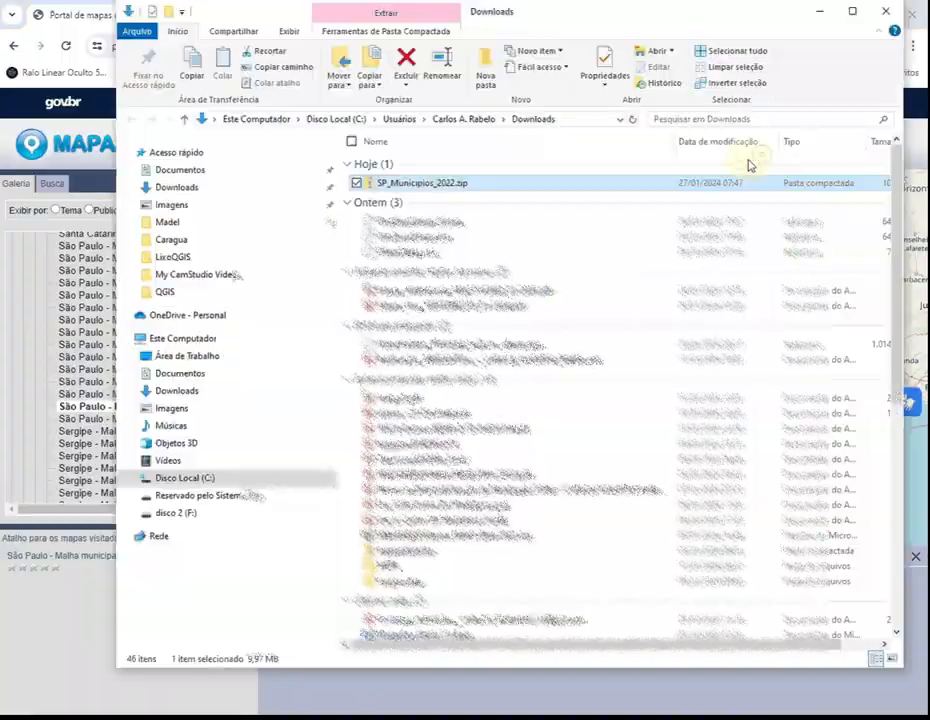
Copy SP_Municipios_2022.zip from Downloads into the IBGE folder inside C:\QGIS.
{"action": "left_click", "coordinate": [420, 186]}
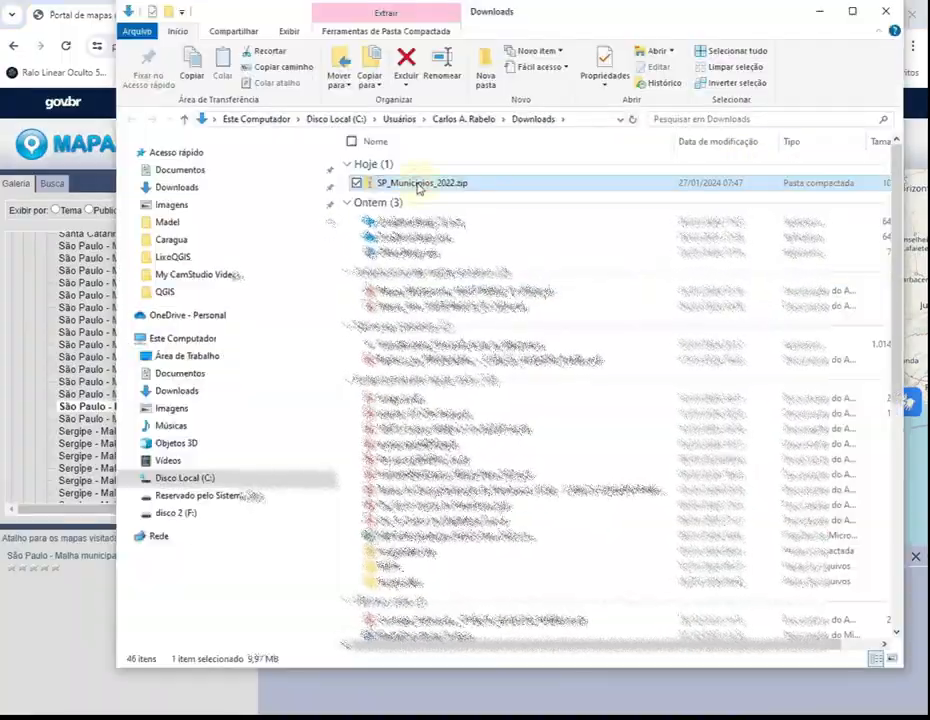
{"action": "key", "text": "Return"}
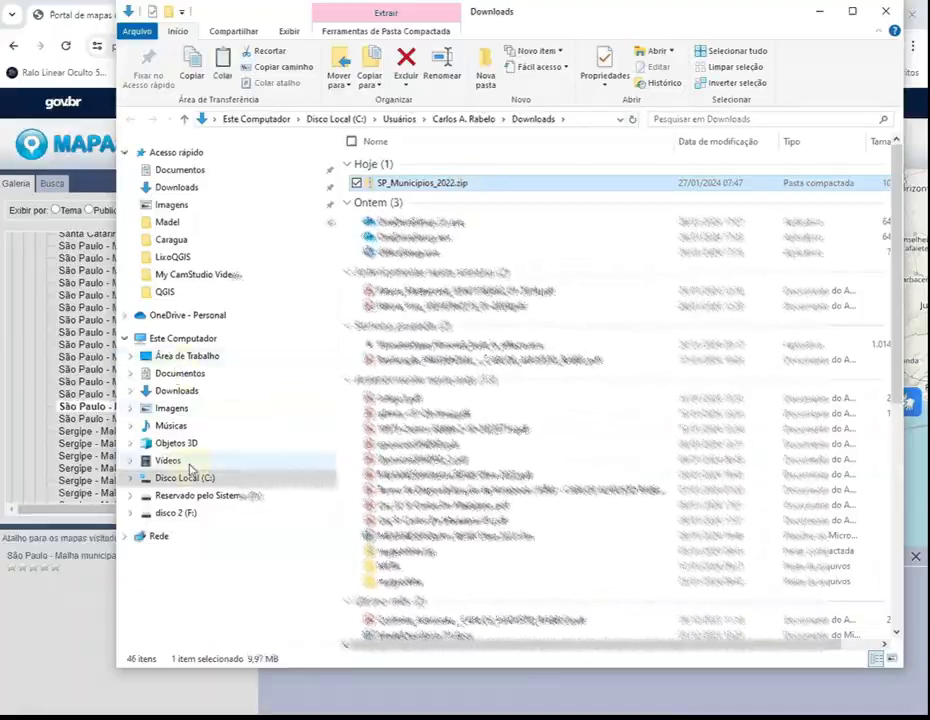
{"action": "left_click", "coordinate": [172, 292]}
{"action": "double_click", "coordinate": [415, 179]}
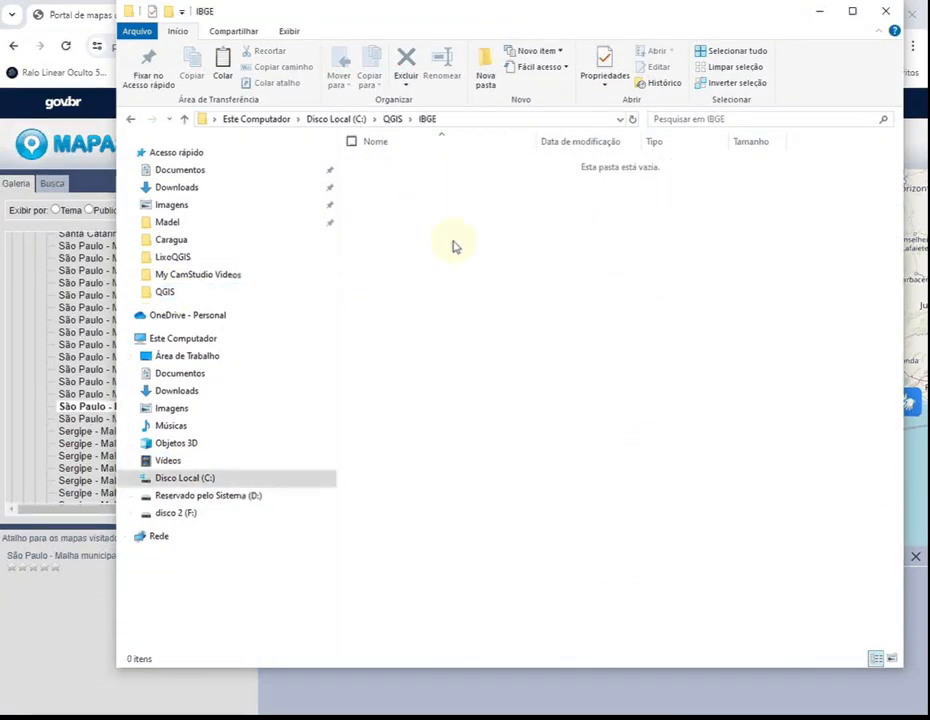
{"action": "key", "text": "ctrl+v"}
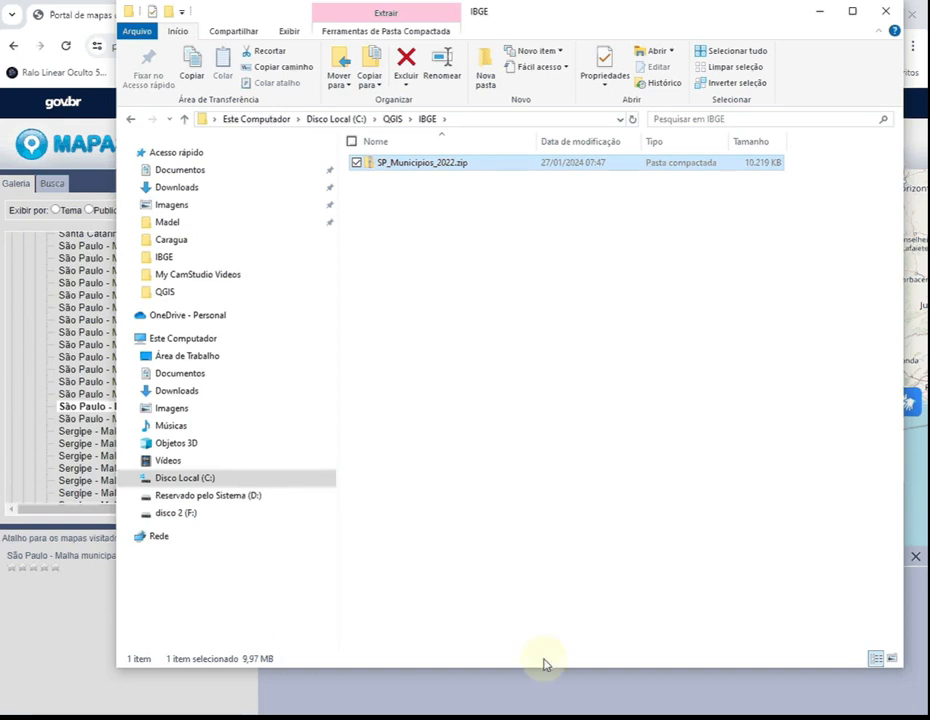
Switch to QGIS and add SP_Municipios_2022.zip from C:\QGIS\IBGE to the project as a vector layer.
{"action": "mouse_move", "coordinate": [550, 714]}
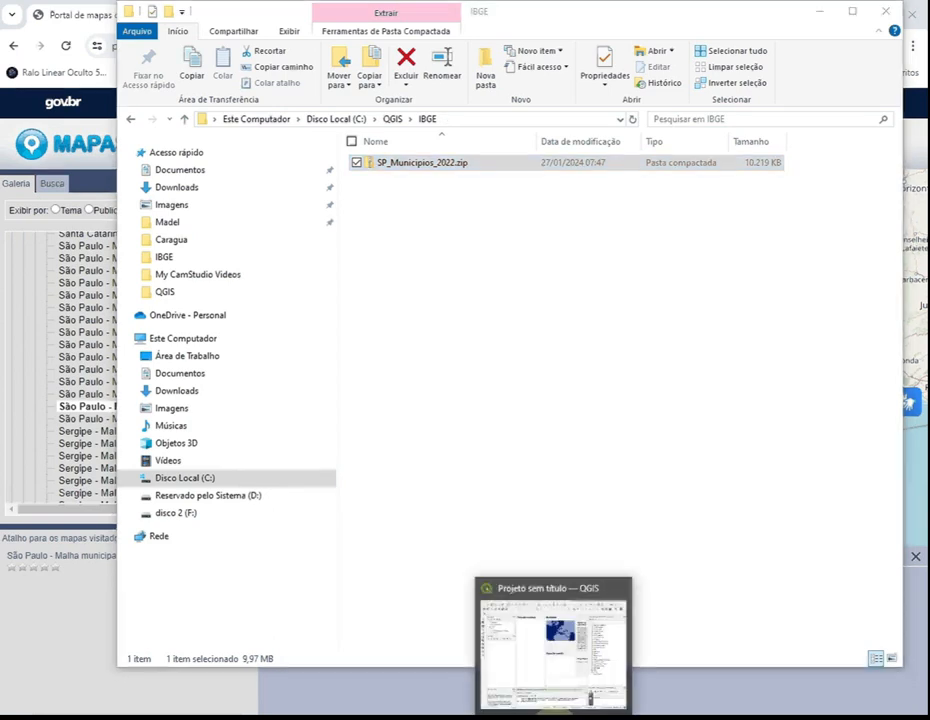
{"action": "left_click", "coordinate": [550, 665]}
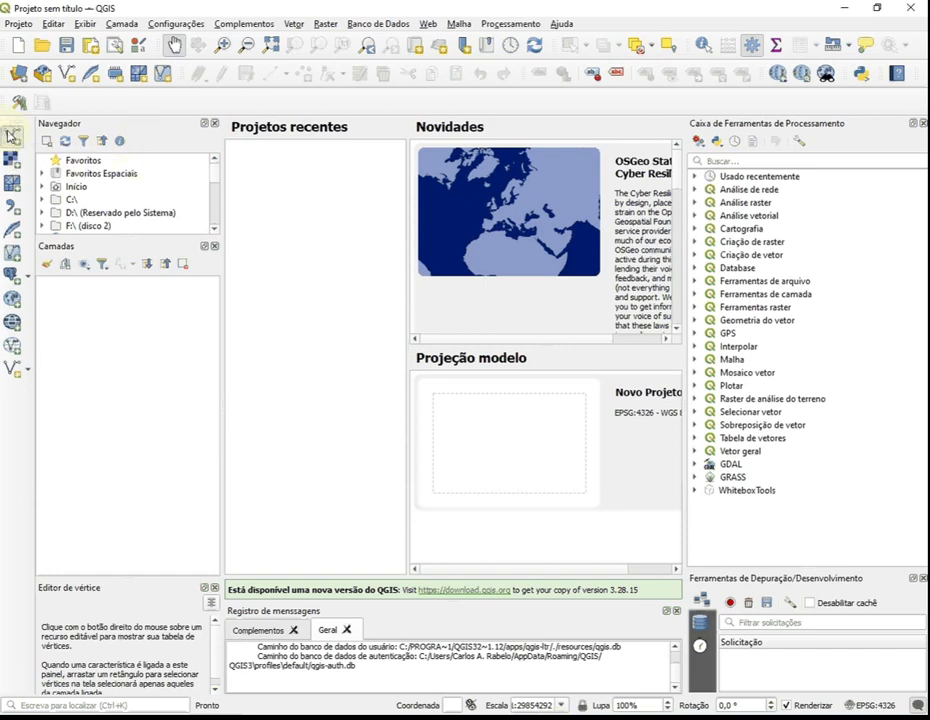
{"action": "left_click", "coordinate": [12, 135]}
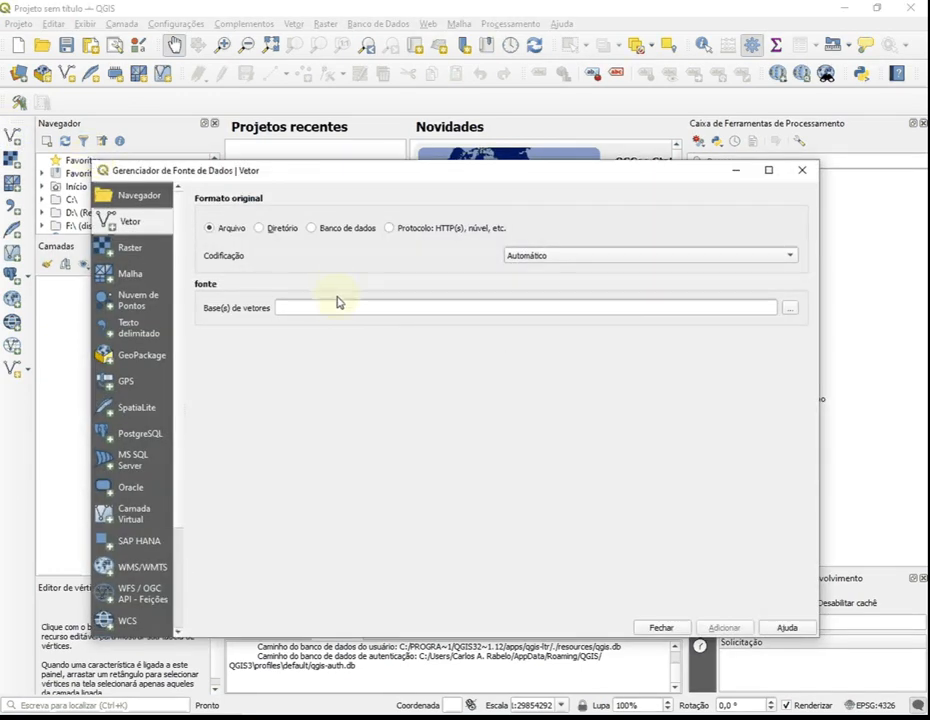
{"action": "left_click", "coordinate": [790, 309]}
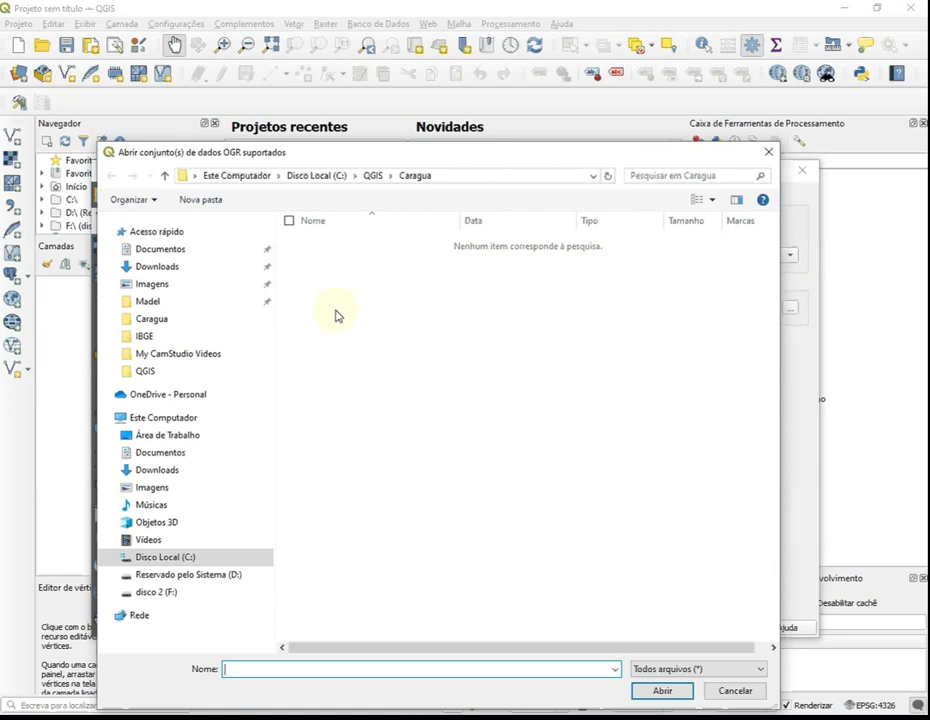
{"action": "left_click", "coordinate": [374, 175]}
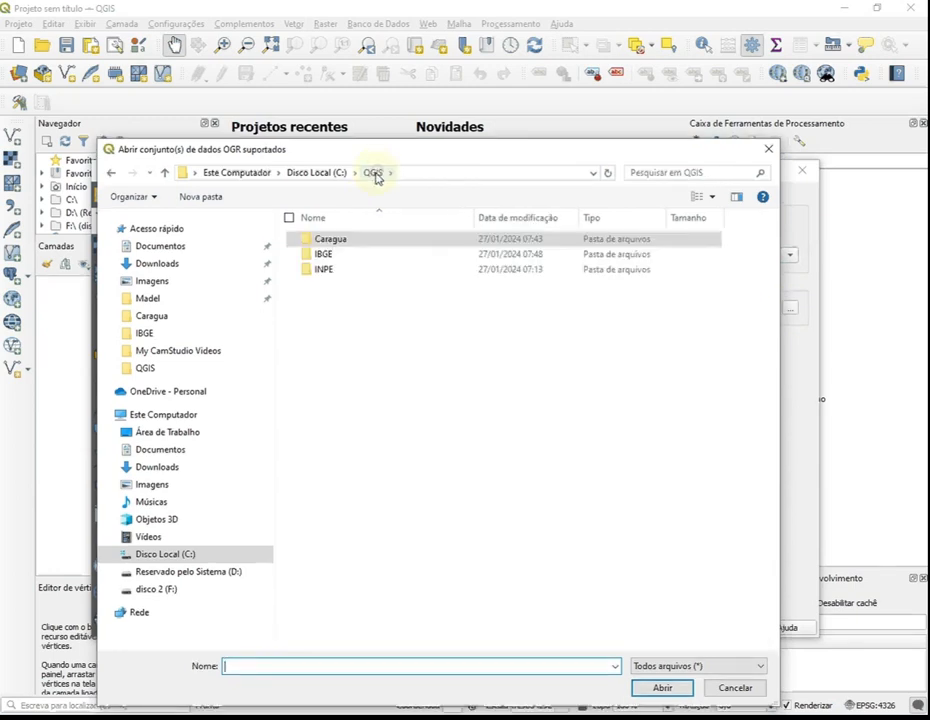
{"action": "double_click", "coordinate": [323, 257]}
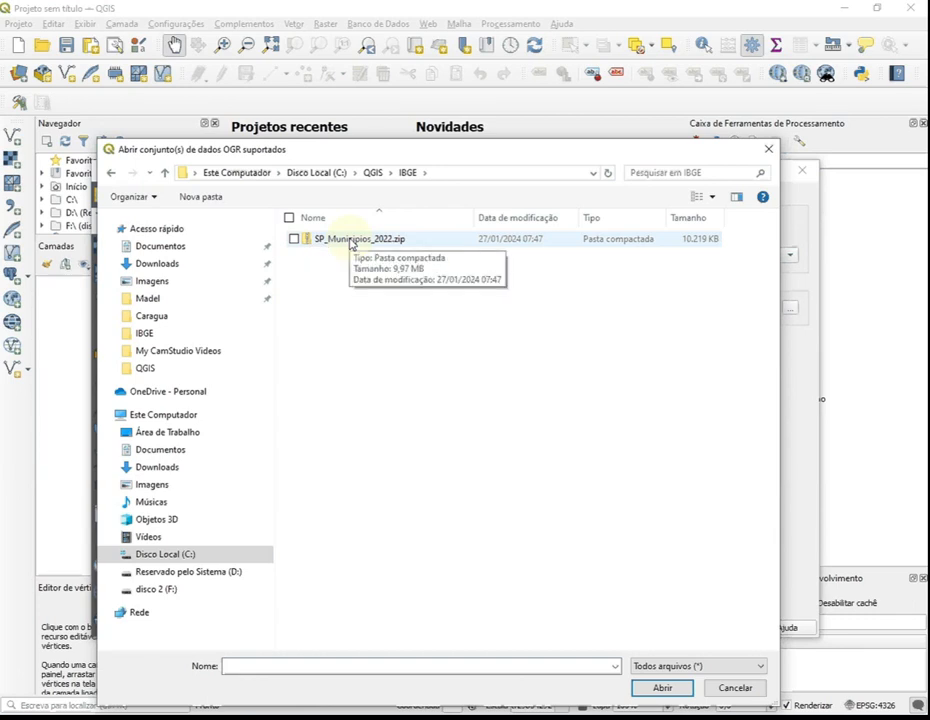
{"action": "double_click", "coordinate": [352, 241]}
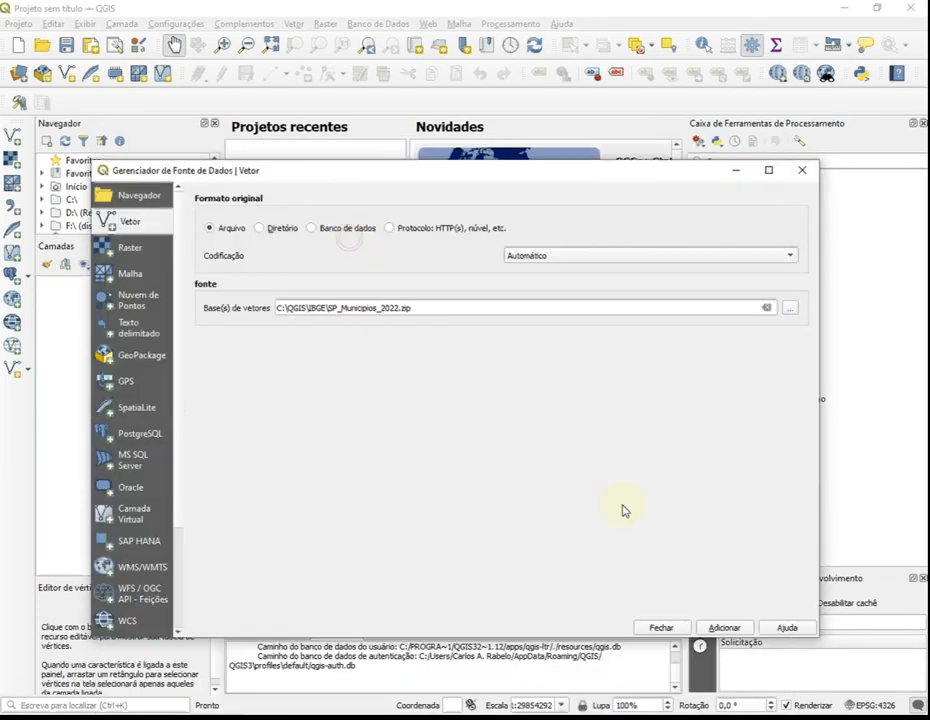
{"action": "left_click", "coordinate": [722, 628]}
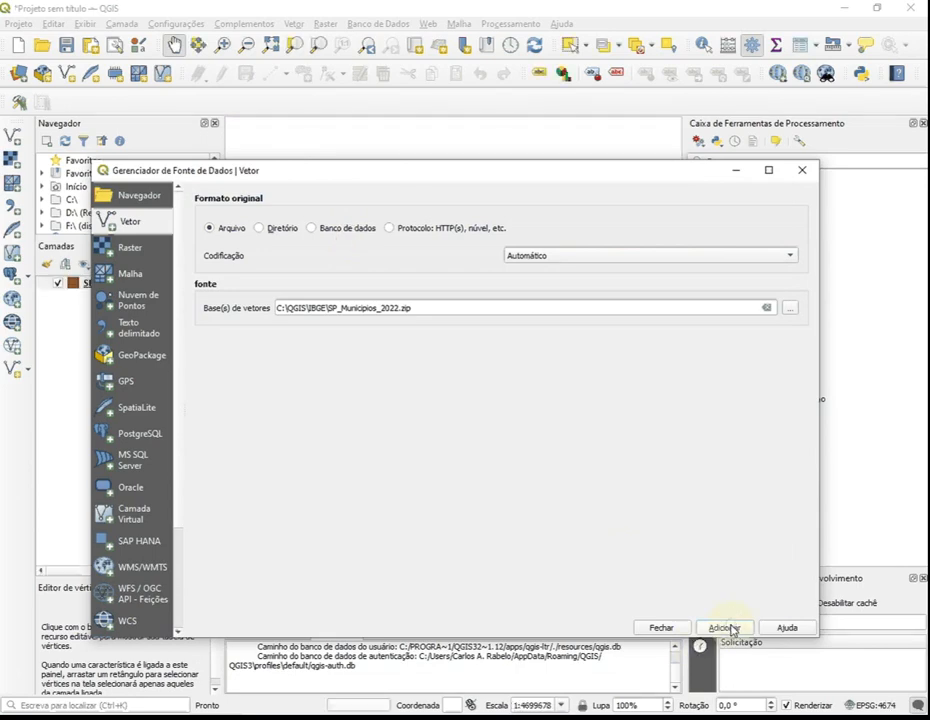
{"action": "left_click", "coordinate": [663, 628]}
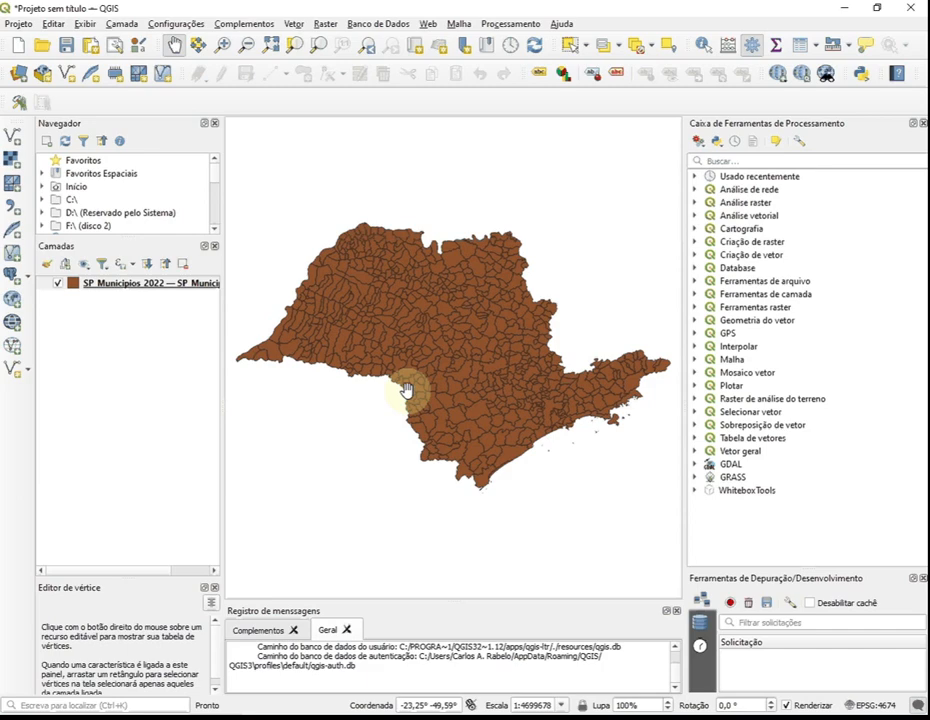
Find and select the Caraguatatuba record in the attribute table of the SP_Municipios_2022 layer, and close the table.
{"action": "right_click", "coordinate": [118, 289]}
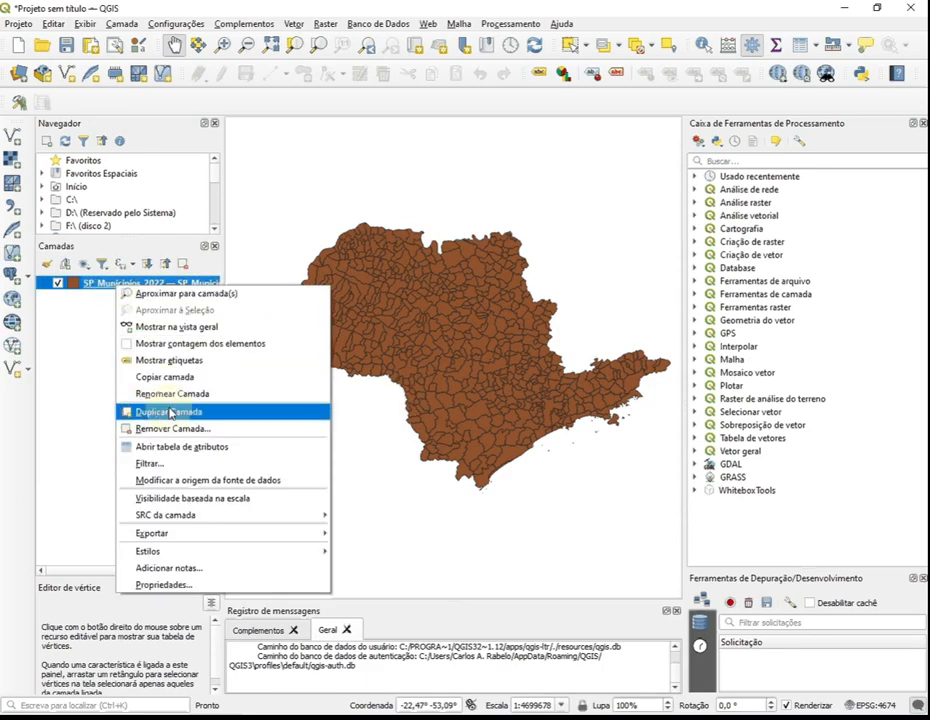
{"action": "left_click", "coordinate": [190, 446]}
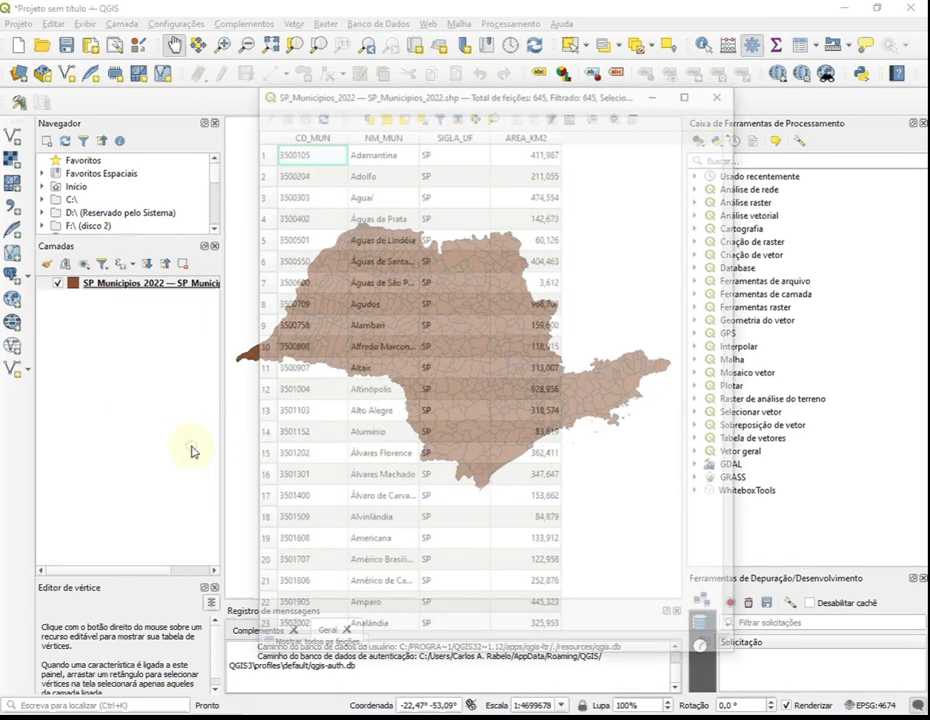
{"action": "scroll", "coordinate": [380, 305], "scroll_direction": "down", "scroll_amount": 5}
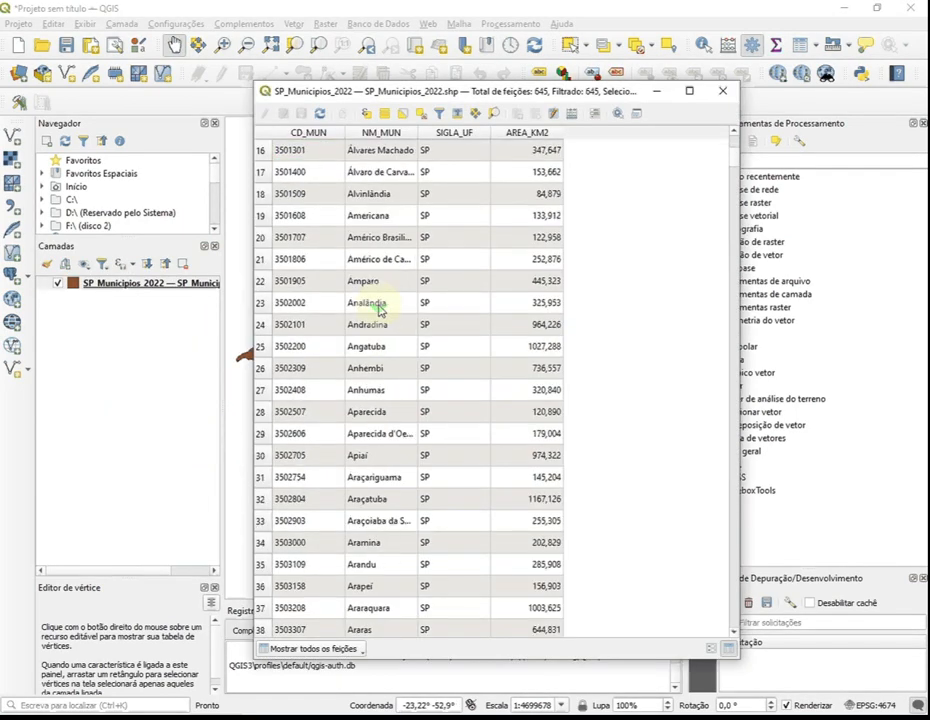
{"action": "scroll", "coordinate": [380, 305], "scroll_direction": "up", "scroll_amount": 5}
{"action": "scroll", "coordinate": [380, 308], "scroll_direction": "down", "scroll_amount": 1}
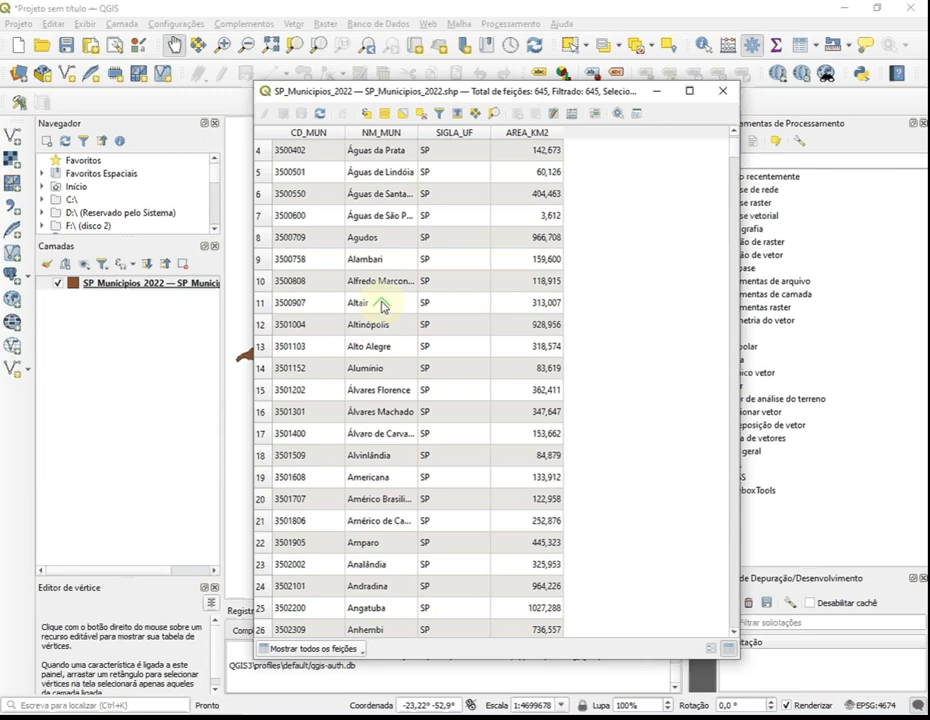
{"action": "scroll", "coordinate": [382, 306], "scroll_direction": "down", "scroll_amount": 7}
{"action": "scroll", "coordinate": [381, 306], "scroll_direction": "down", "scroll_amount": 20}
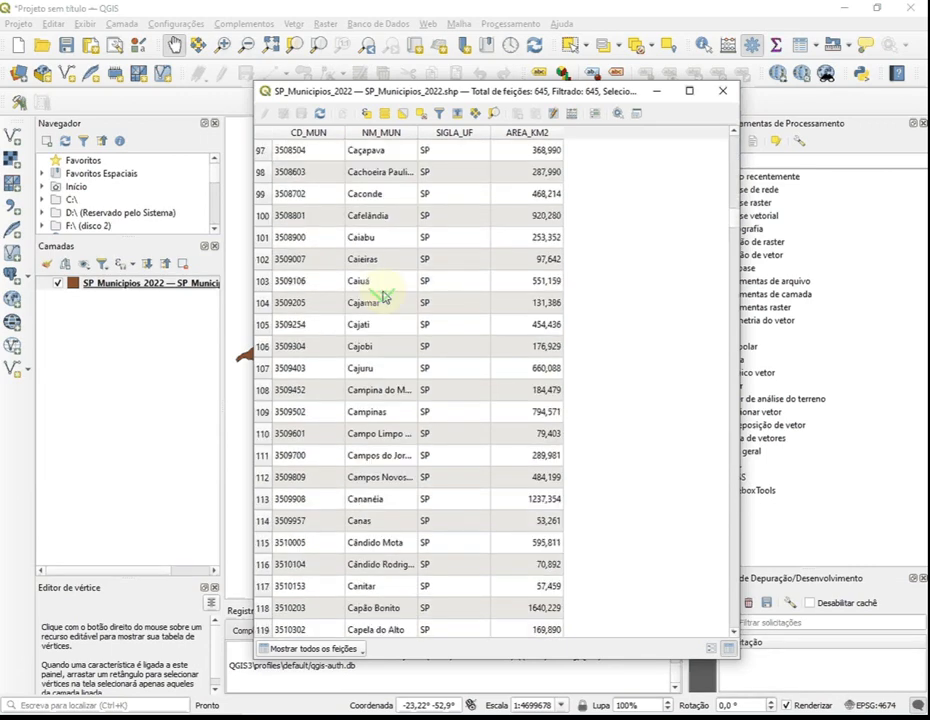
{"action": "scroll", "coordinate": [380, 320], "scroll_direction": "down", "scroll_amount": 3}
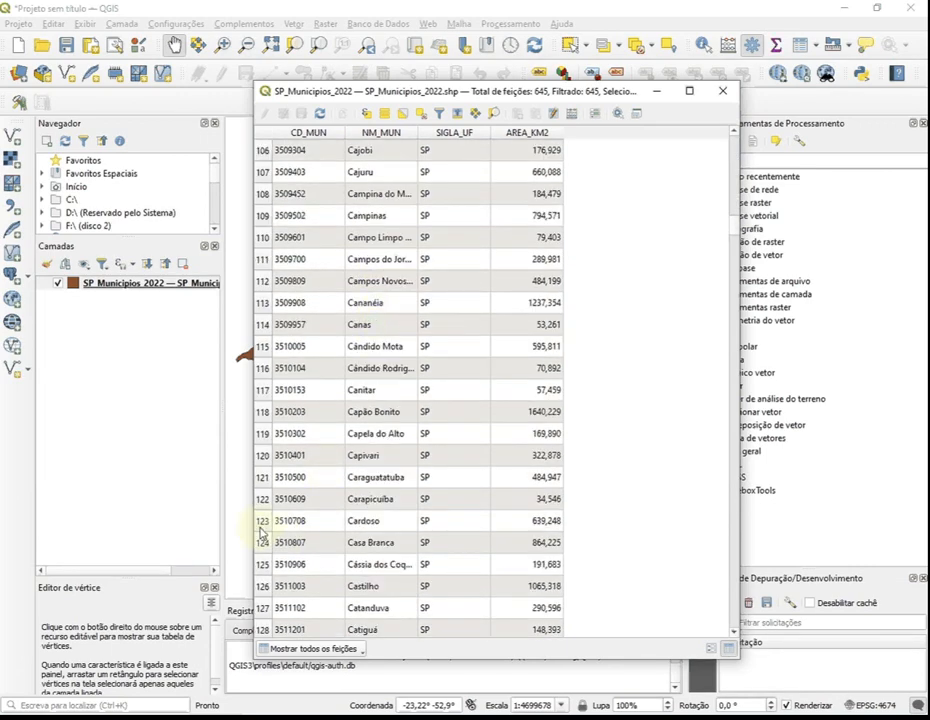
{"action": "left_click", "coordinate": [262, 478]}
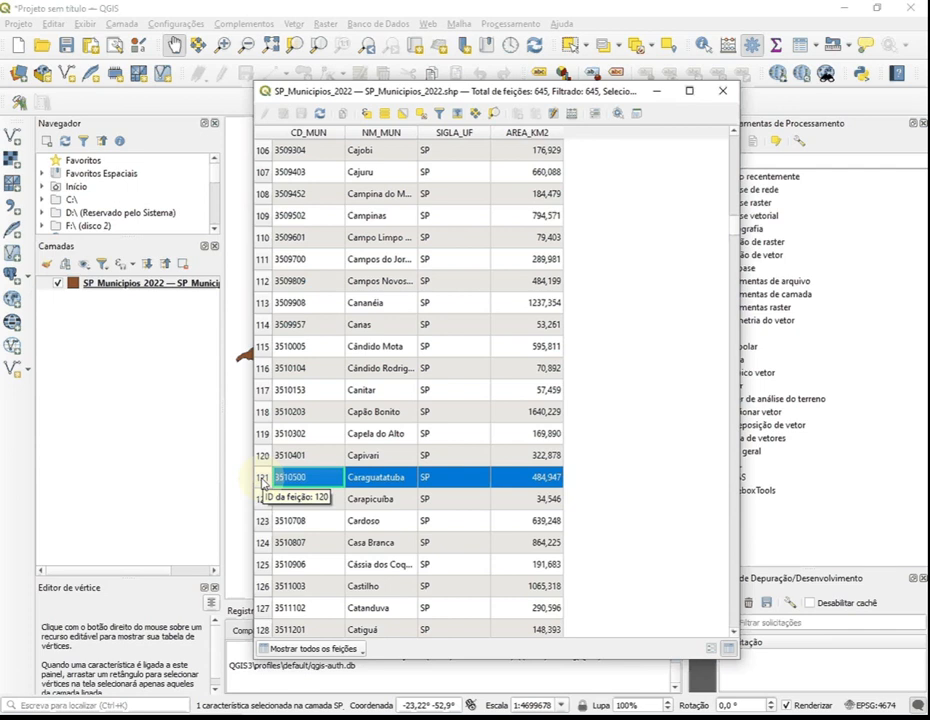
{"action": "left_click", "coordinate": [720, 91]}
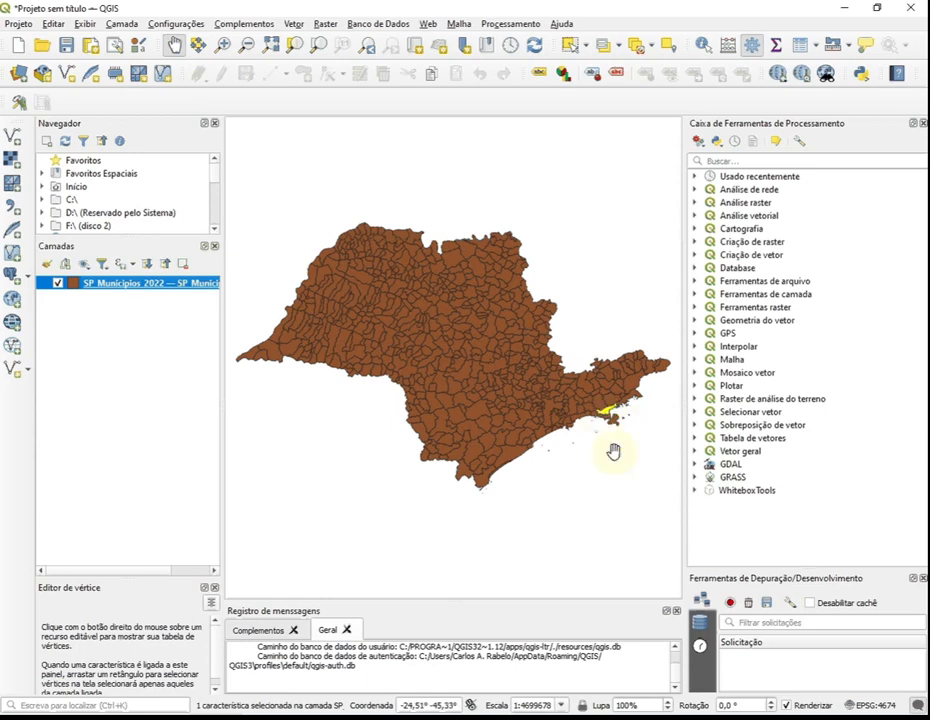
Export only the selected municipality as a Shapefile named Caragua_mun in C:\QGIS\Caragua and add it to the map.
{"action": "right_click", "coordinate": [130, 285]}
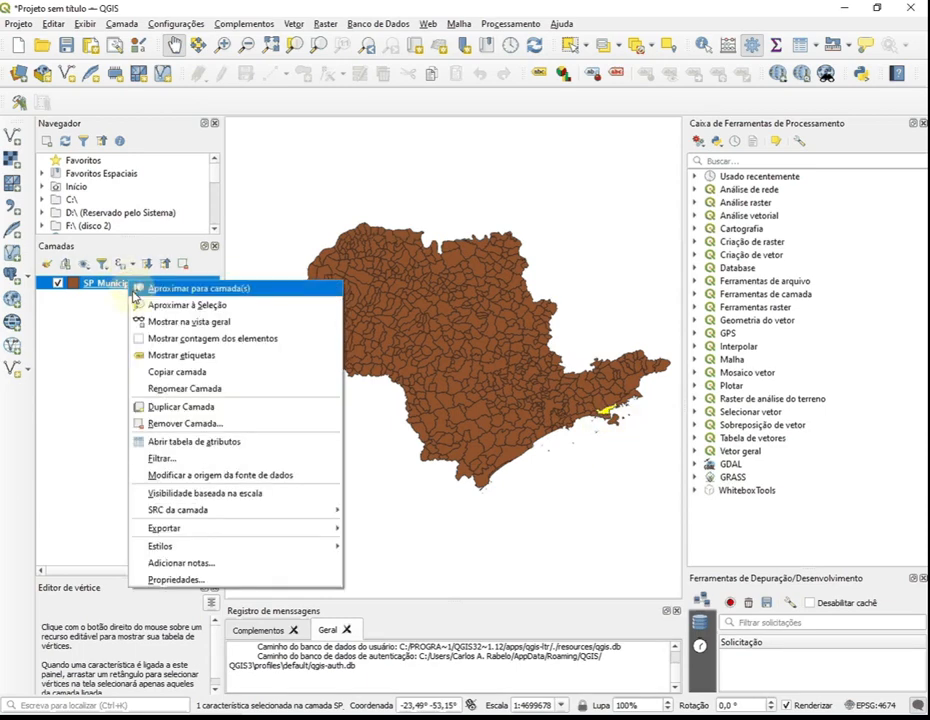
{"action": "mouse_move", "coordinate": [234, 528]}
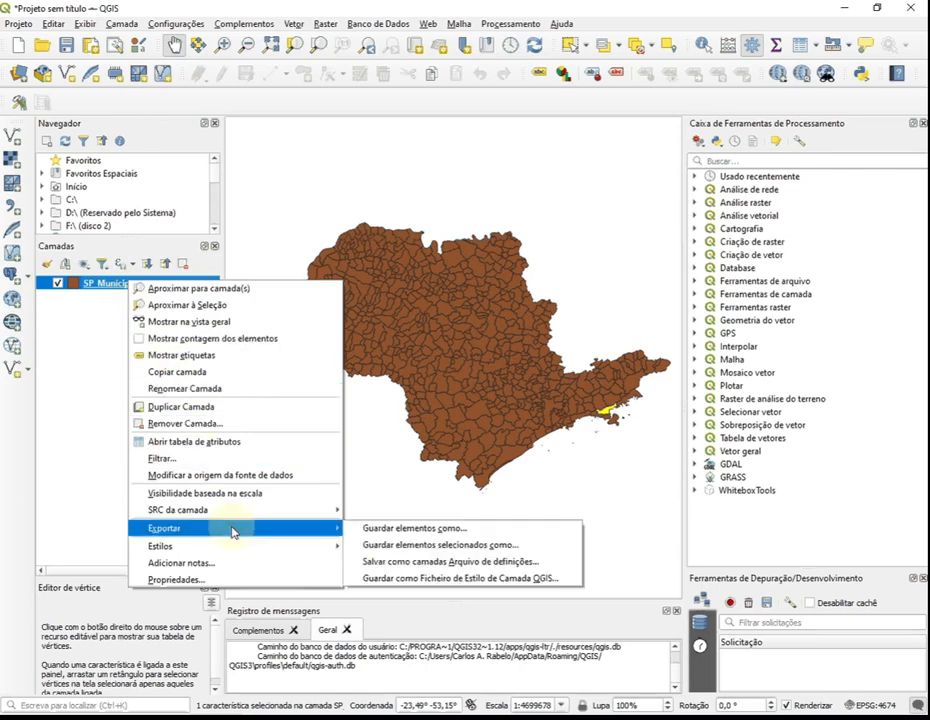
{"action": "left_click", "coordinate": [385, 546]}
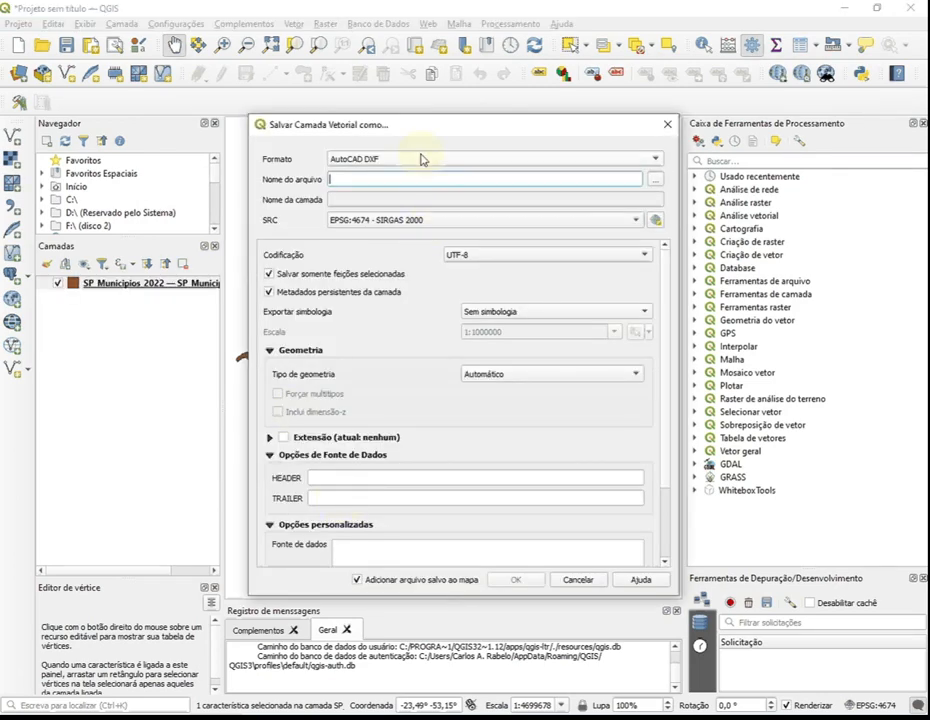
{"action": "left_click", "coordinate": [655, 160]}
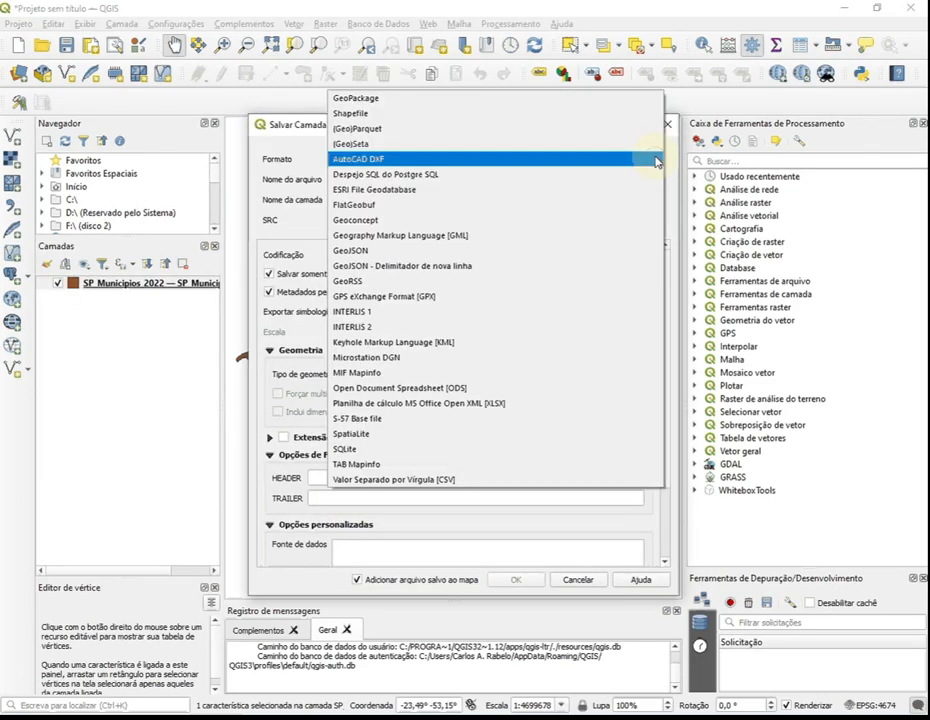
{"action": "left_click", "coordinate": [428, 116]}
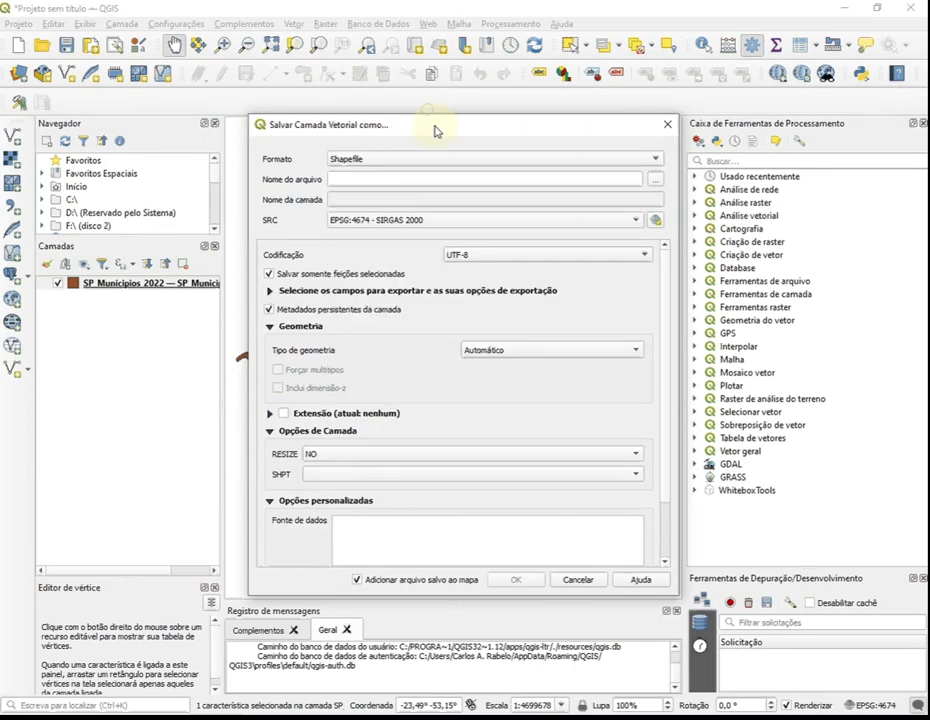
{"action": "left_click", "coordinate": [655, 182]}
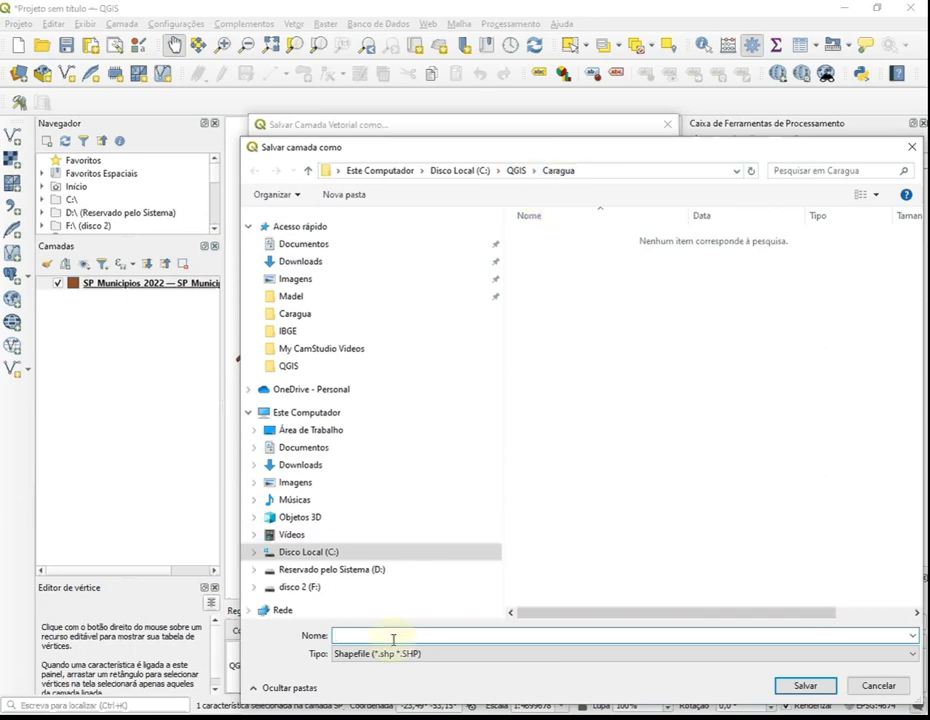
{"action": "type", "text": "C"}
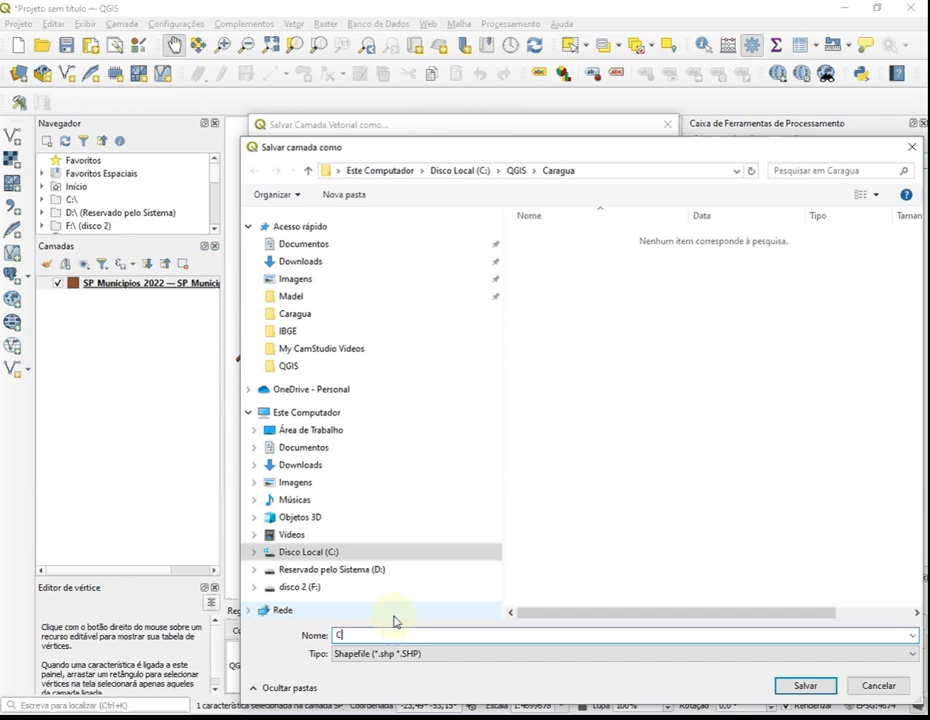
{"action": "type", "text": "aragua_mun"}
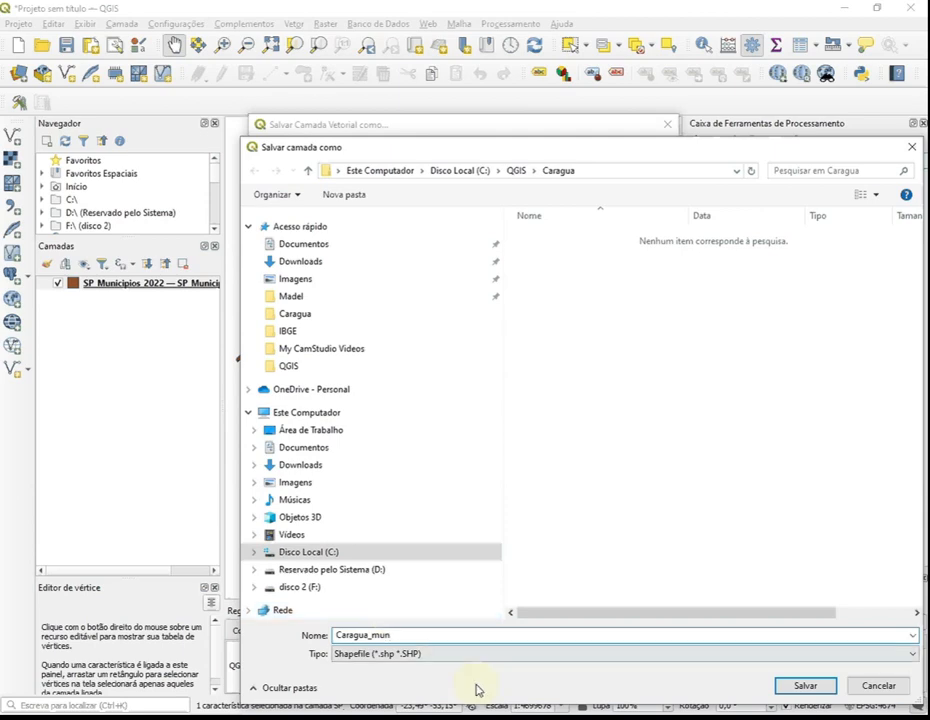
{"action": "left_click", "coordinate": [803, 688]}
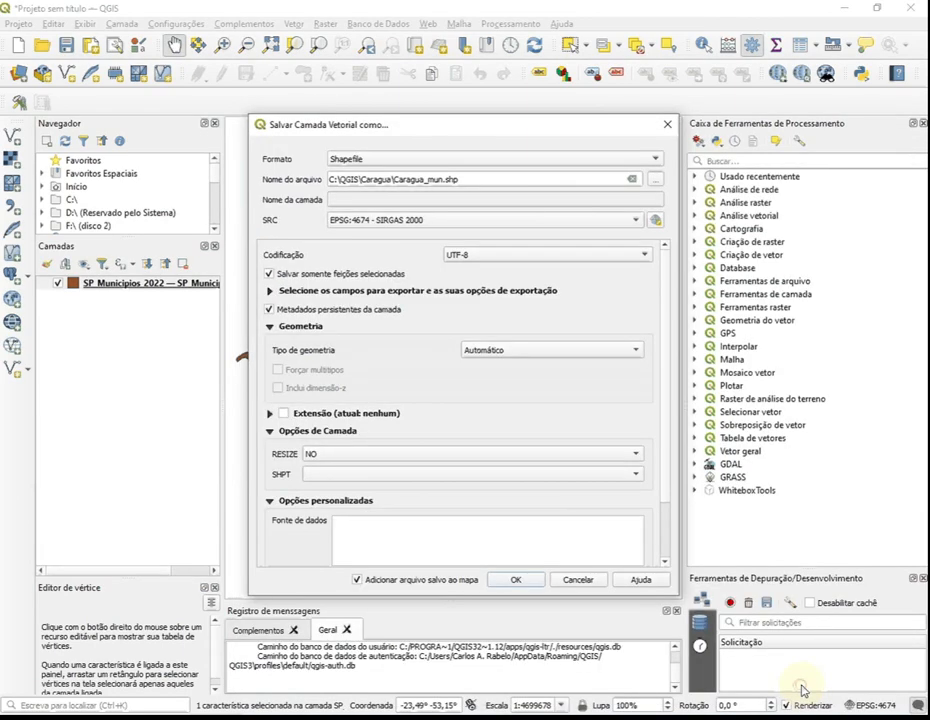
{"action": "left_click", "coordinate": [528, 581]}
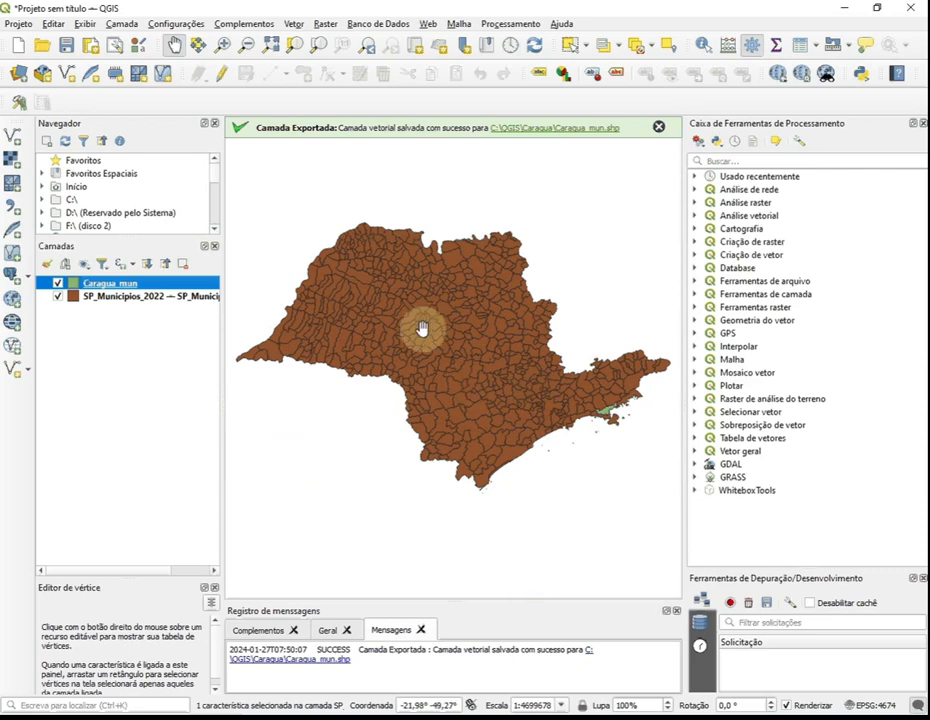
Remove the SP_Municipios_2022 layer from the project and zoom the map to the Caragua_mun layer.
{"action": "left_click", "coordinate": [113, 298]}
{"action": "right_click", "coordinate": [114, 298]}
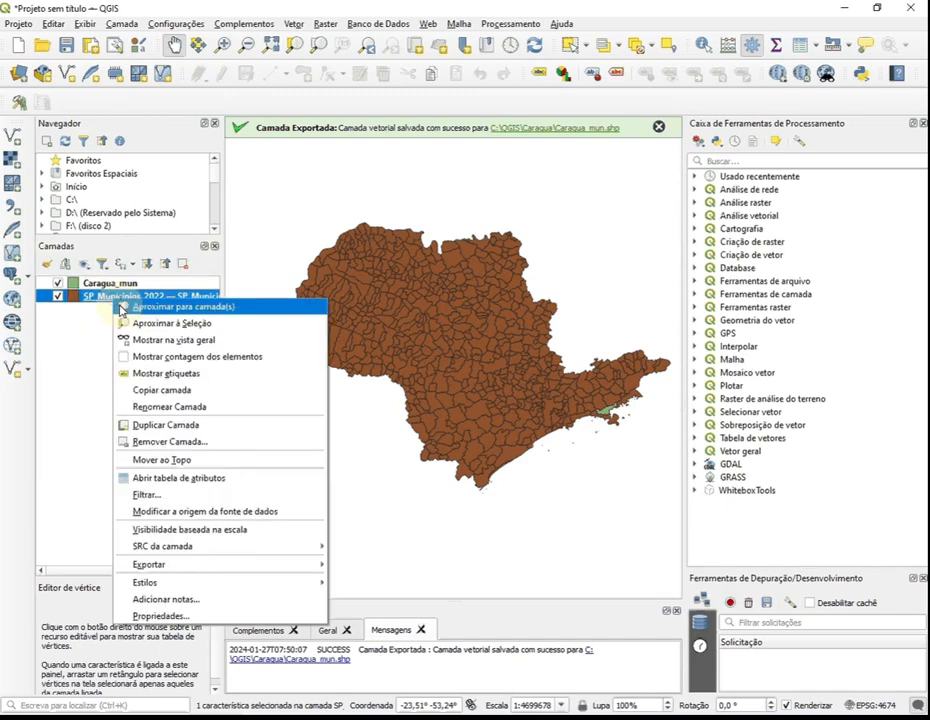
{"action": "left_click", "coordinate": [177, 407]}
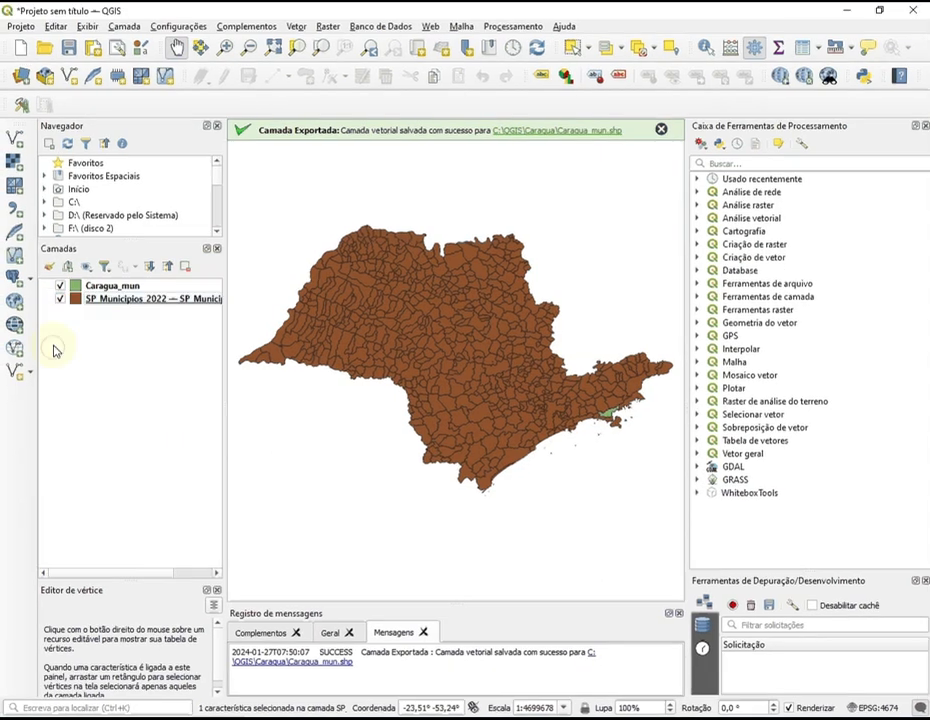
{"action": "right_click", "coordinate": [103, 305]}
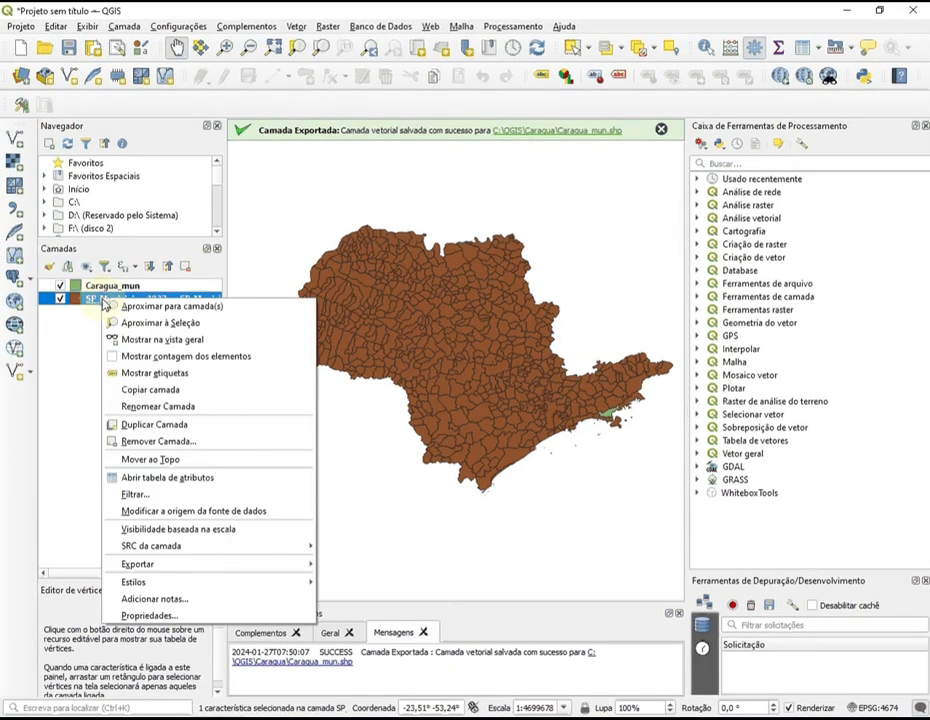
{"action": "left_click", "coordinate": [148, 445]}
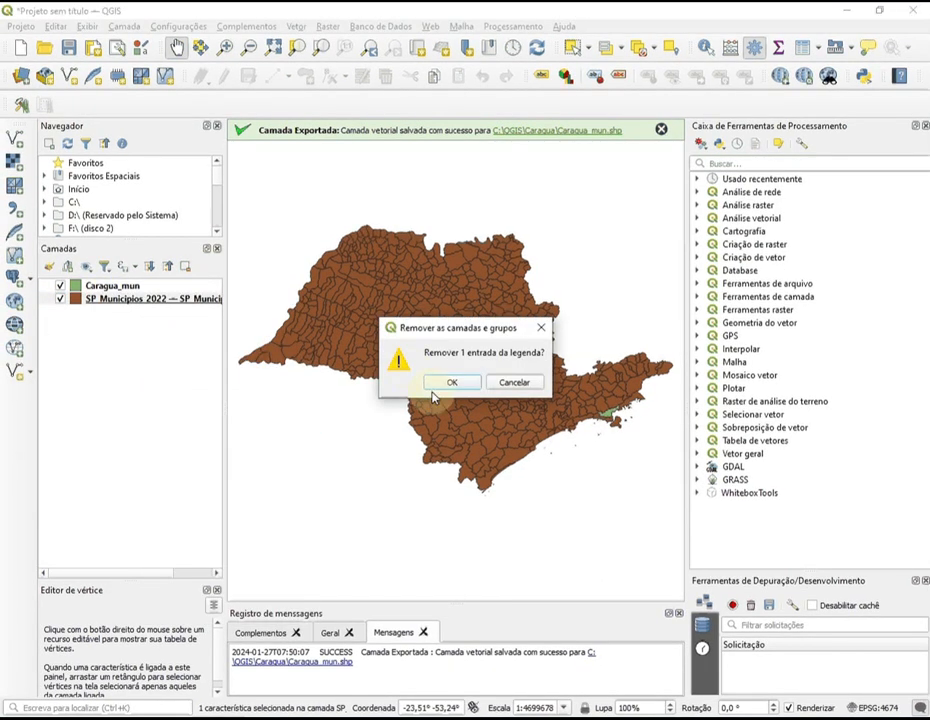
{"action": "left_click", "coordinate": [447, 385]}
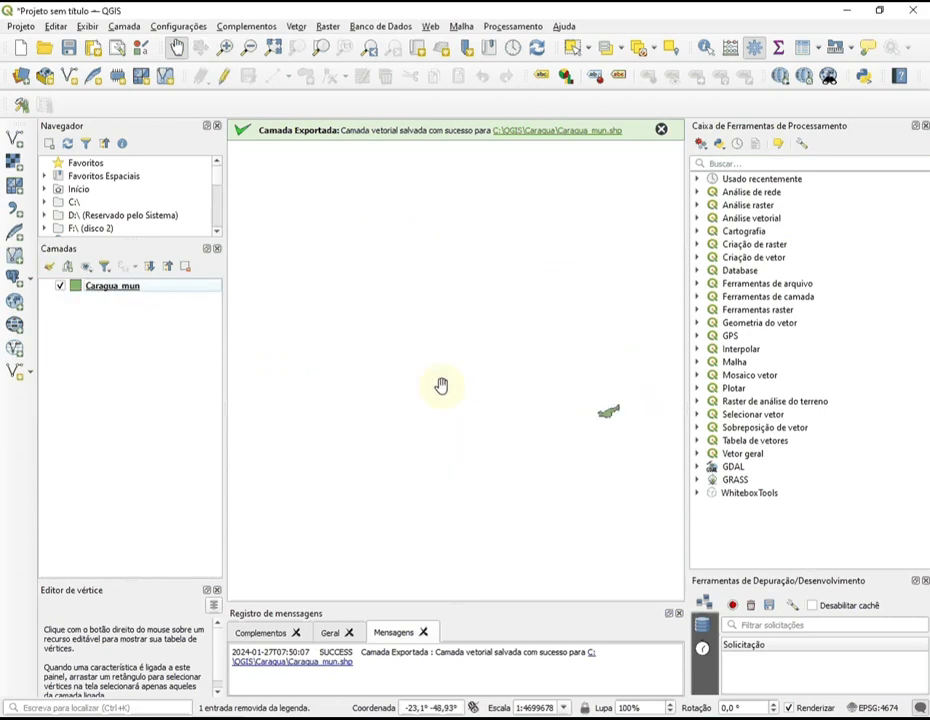
{"action": "right_click", "coordinate": [120, 292]}
{"action": "left_click", "coordinate": [145, 296]}
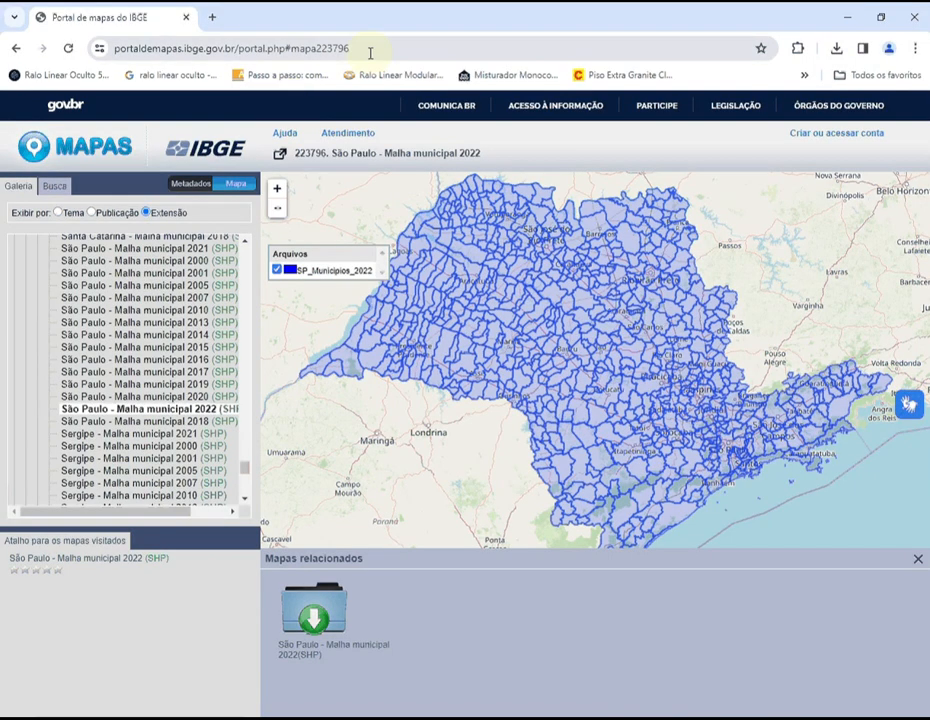
Switch to the browser, open the TOPODATA index map at webmapit.com.br/inpe/topodata/, and dismiss its introductory credits.
{"action": "left_click", "coordinate": [370, 52]}
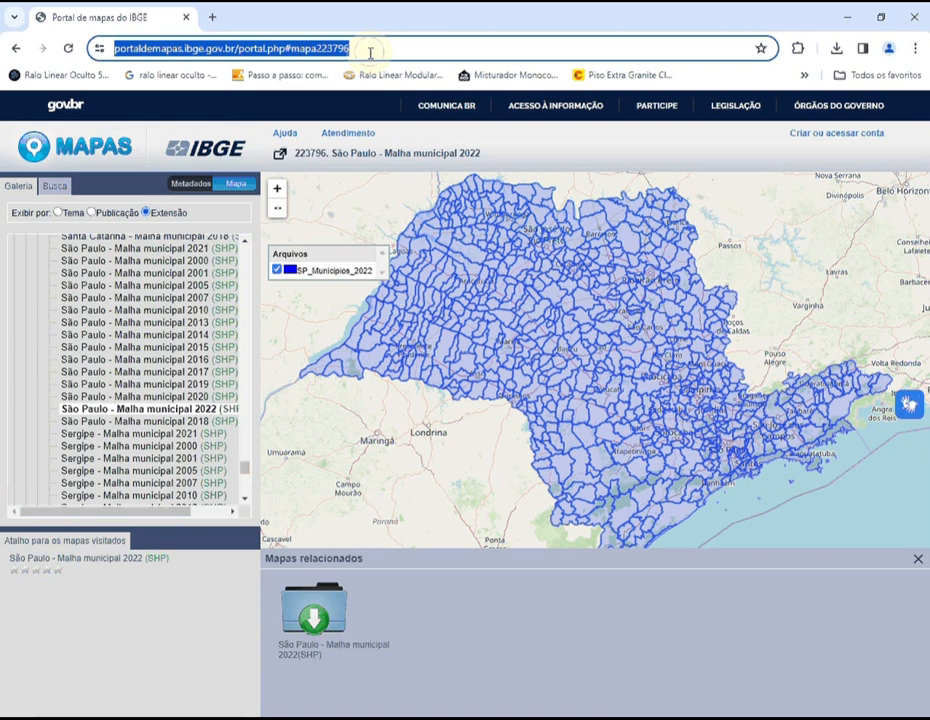
{"action": "key", "text": "BackSpace"}
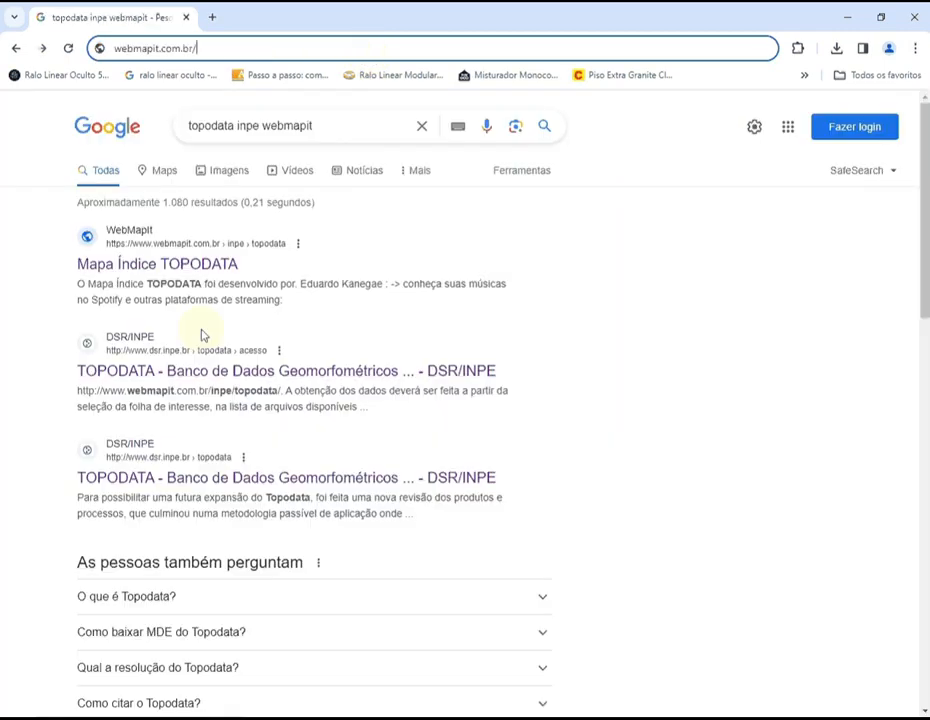
{"action": "type", "text": "inpe/t"}
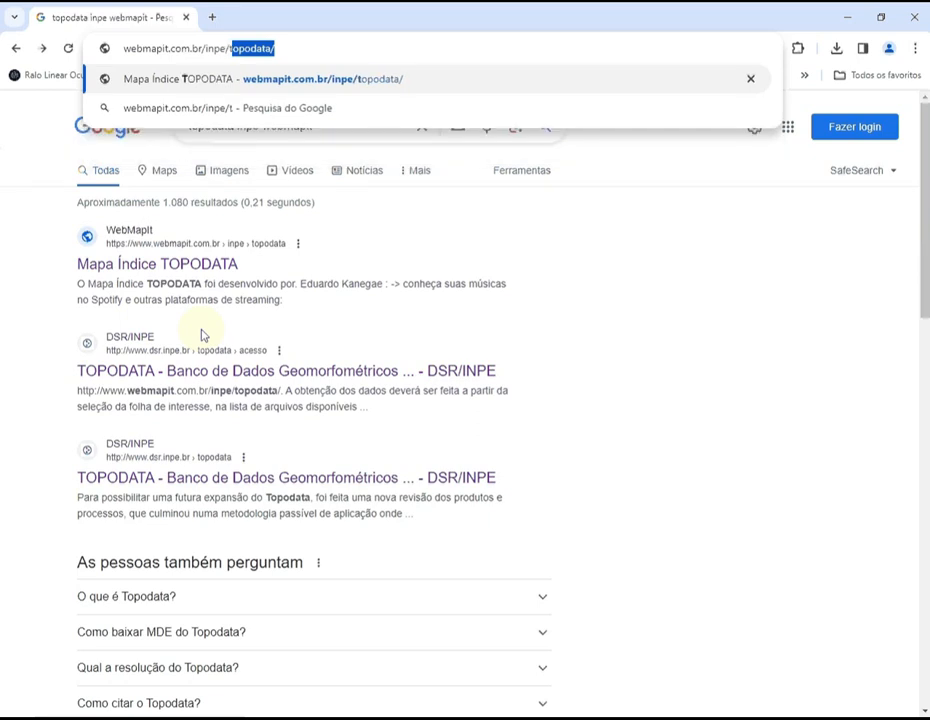
{"action": "type", "text": "opodata/"}
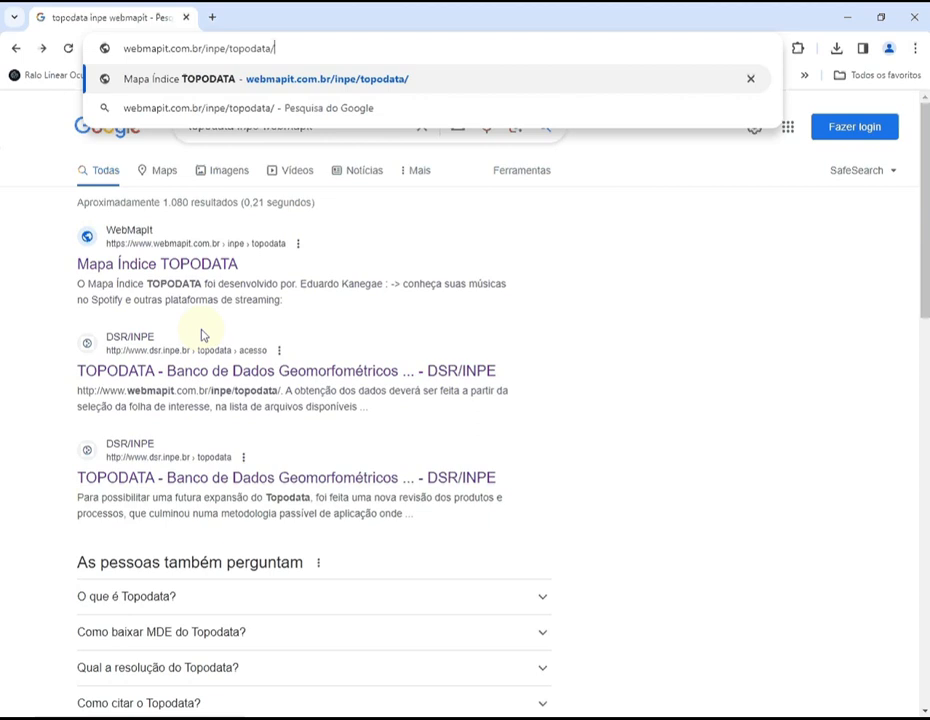
{"action": "key", "text": "Return"}
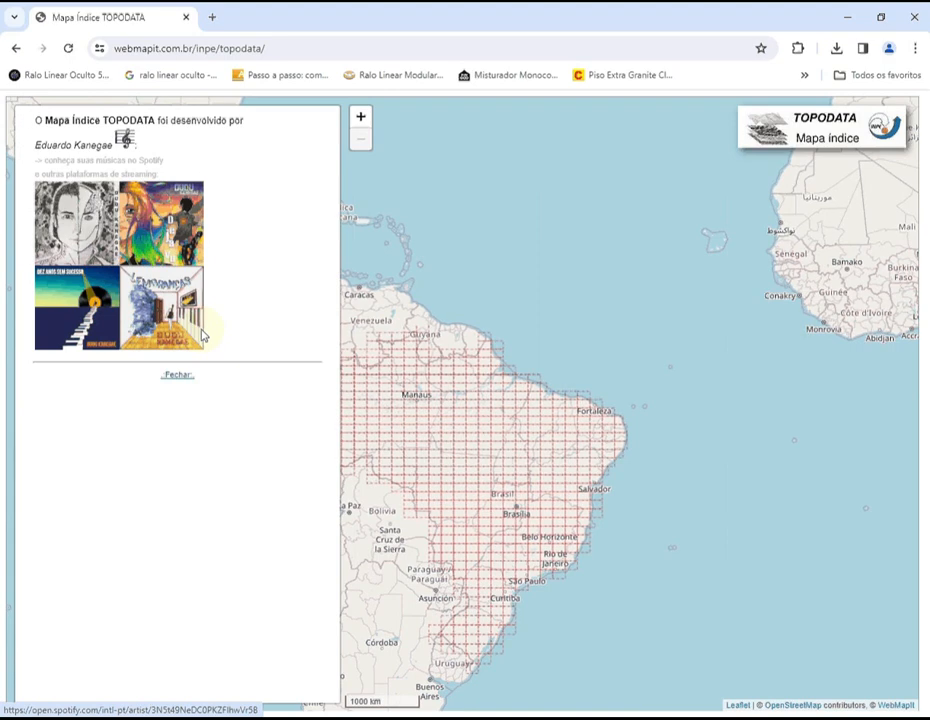
{"action": "left_click", "coordinate": [173, 377]}
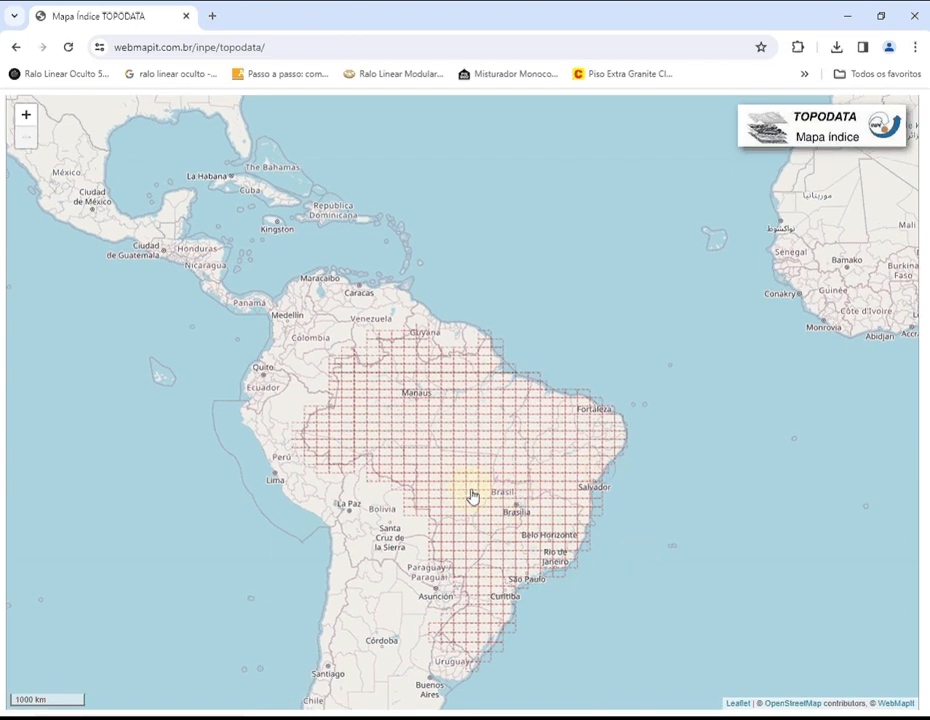
Locate the 23_465 sheet covering Caraguatatuba on the index map and open its list of downloadable data.
{"action": "scroll", "coordinate": [473, 496], "scroll_direction": "up", "scroll_amount": 1}
{"action": "scroll", "coordinate": [473, 493], "scroll_direction": "up", "scroll_amount": 2}
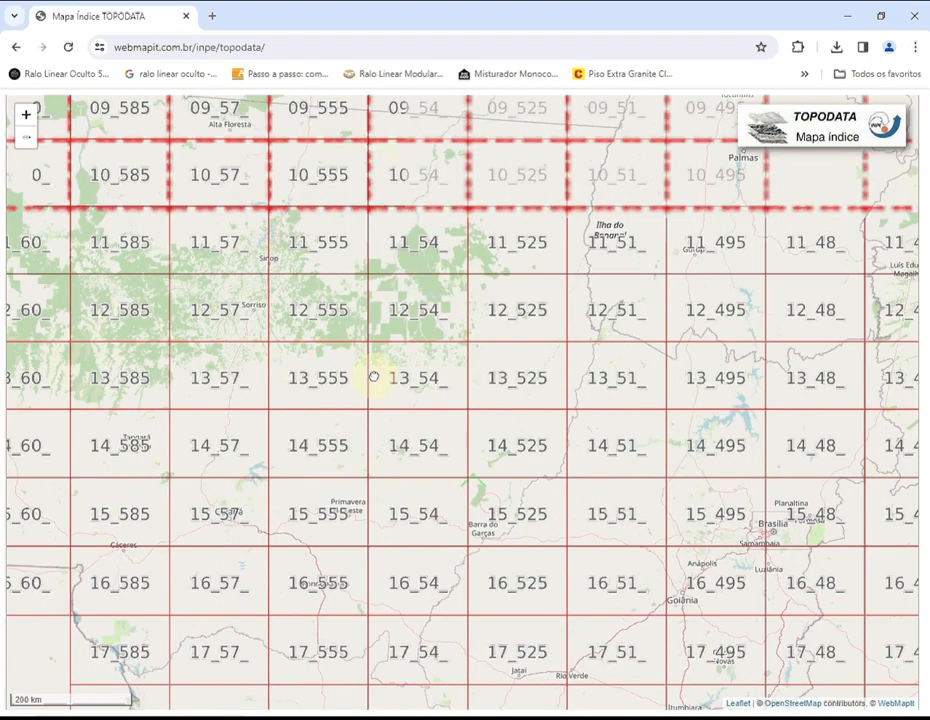
{"action": "left_click_drag", "start_coordinate": [445, 506], "coordinate": [223, 256]}
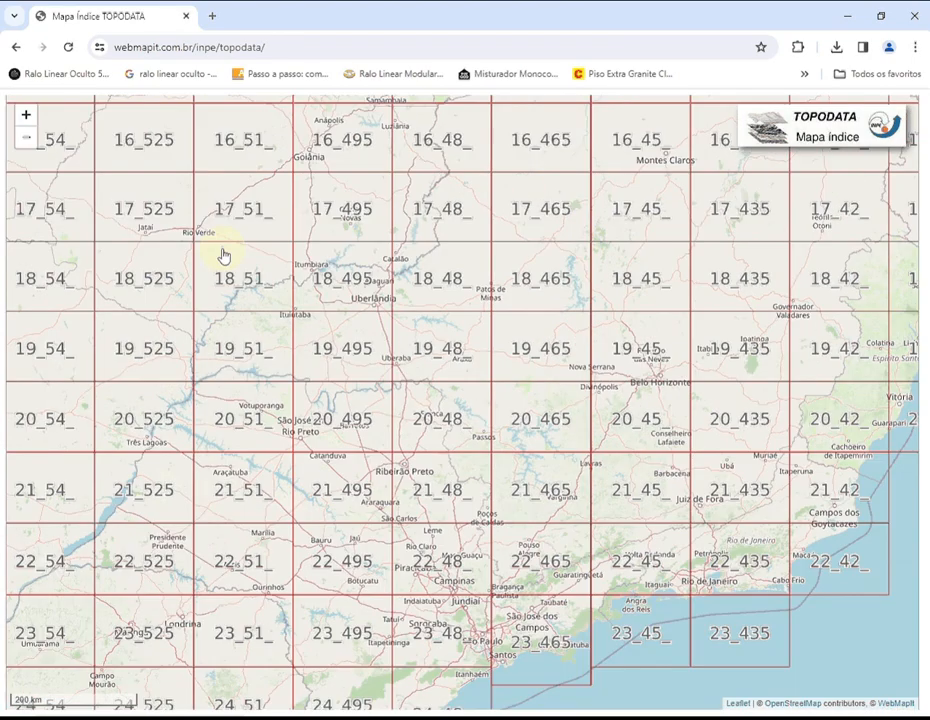
{"action": "left_click_drag", "start_coordinate": [508, 547], "coordinate": [356, 424]}
{"action": "scroll", "coordinate": [355, 424], "scroll_direction": "up", "scroll_amount": 1}
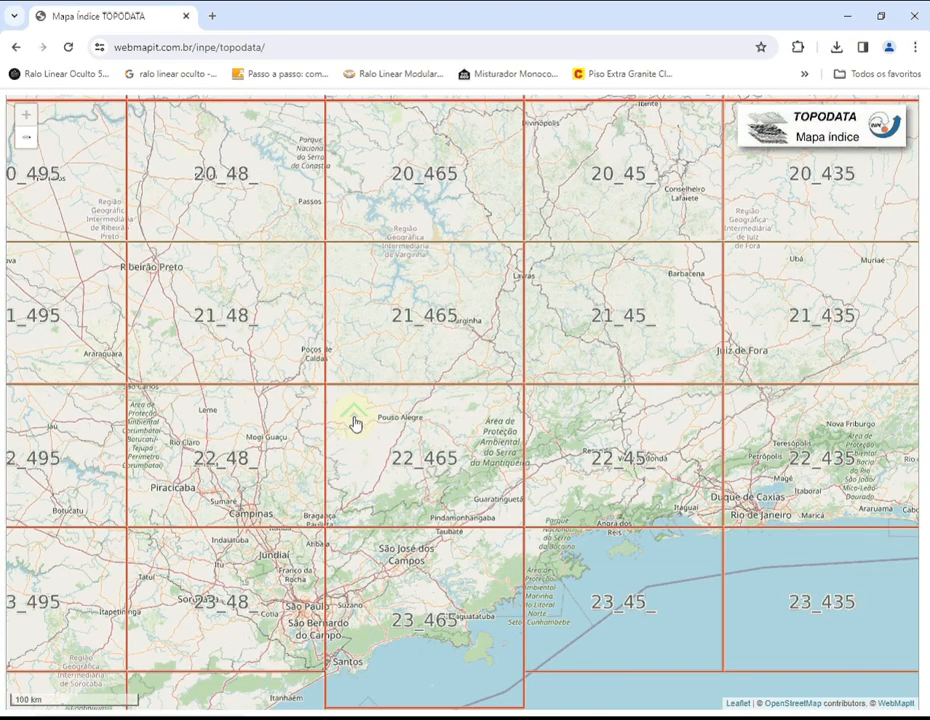
{"action": "left_click_drag", "start_coordinate": [444, 612], "coordinate": [403, 452]}
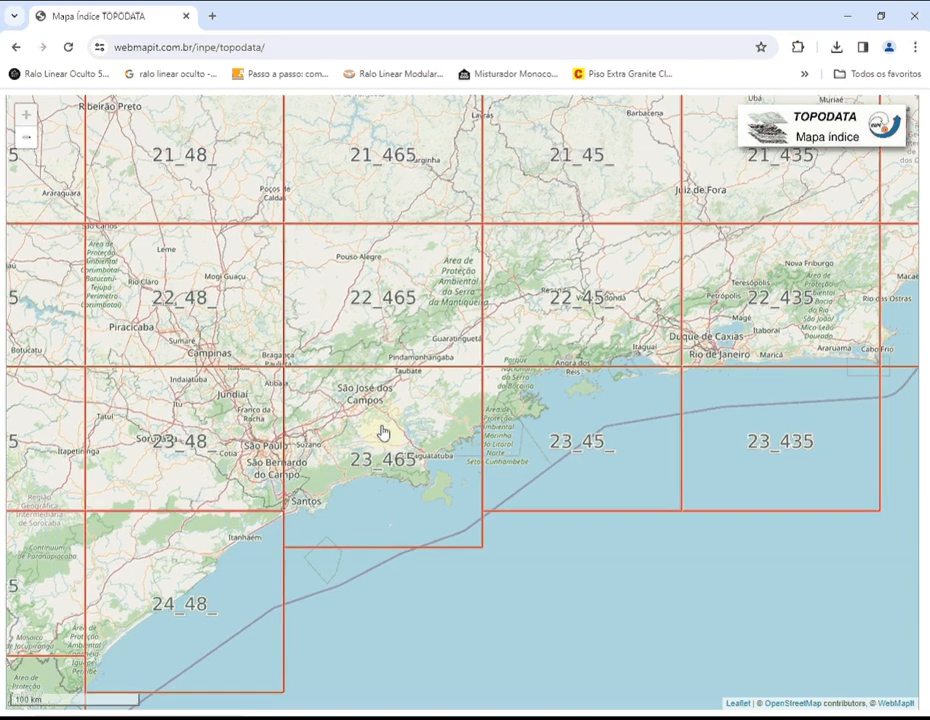
{"action": "left_click", "coordinate": [383, 432]}
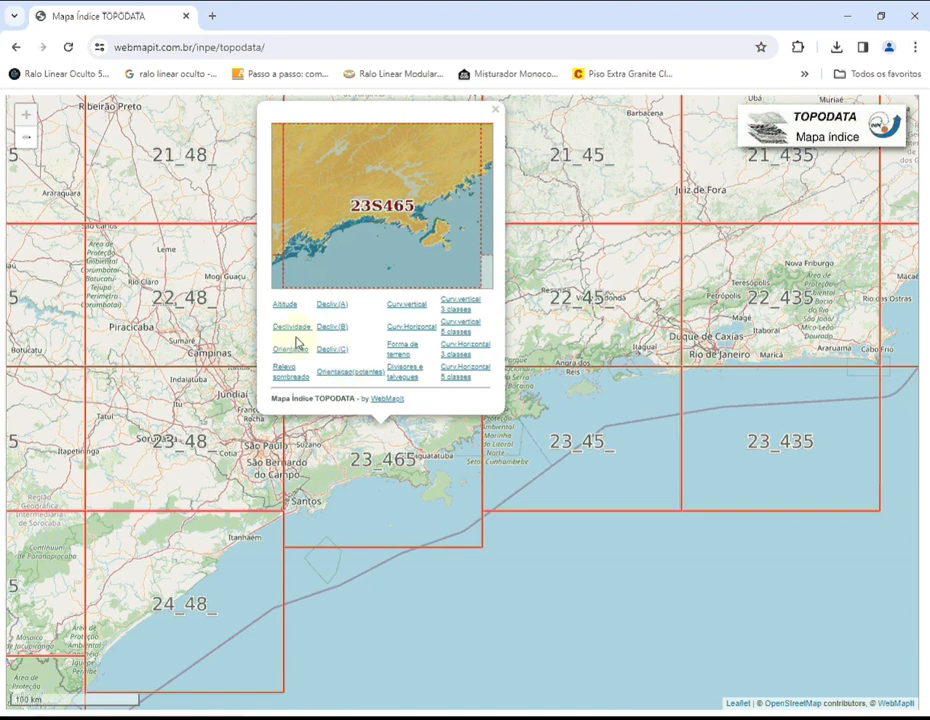
Download the sheet's Altitude file, 23S465ZN.zip, by opening its copied link address in a new tab, and keep the blocked download.
{"action": "left_click", "coordinate": [282, 307]}
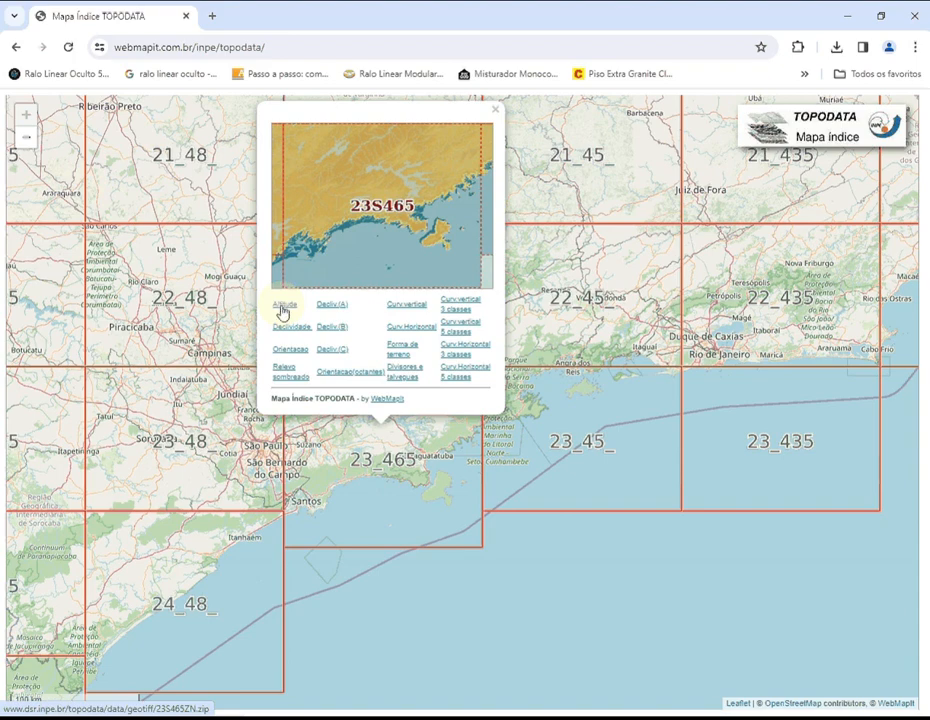
{"action": "right_click", "coordinate": [282, 311]}
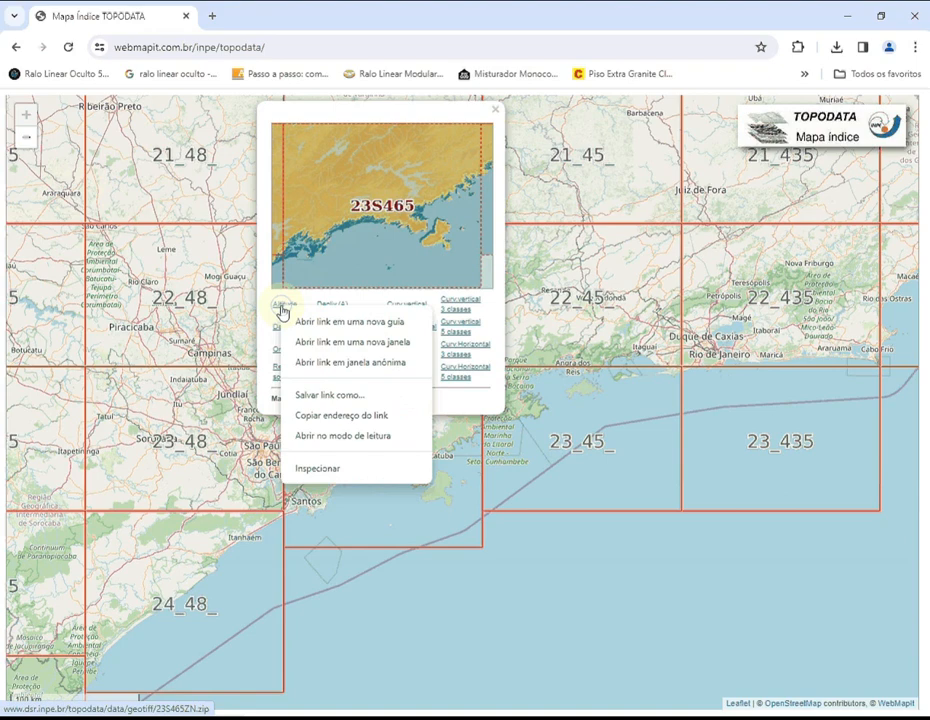
{"action": "left_click", "coordinate": [357, 423]}
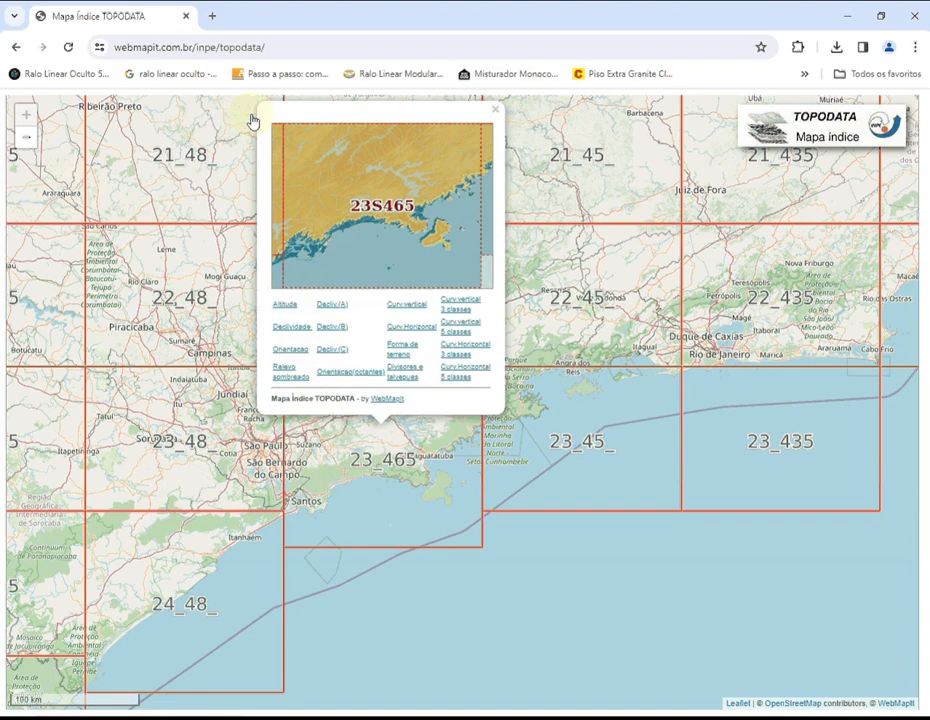
{"action": "left_click", "coordinate": [212, 17]}
{"action": "left_click", "coordinate": [243, 50]}
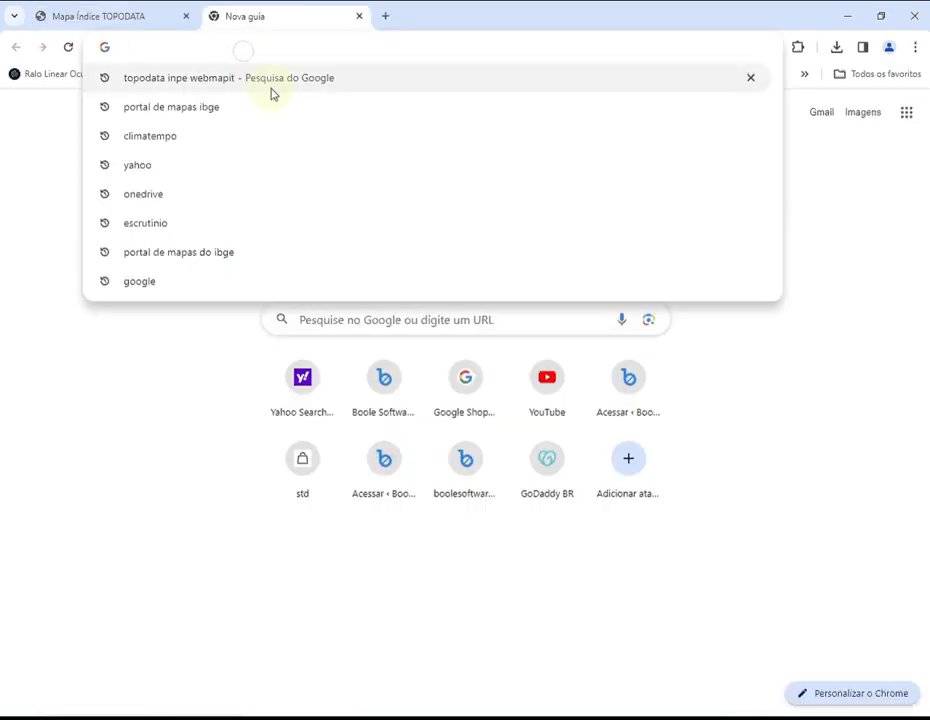
{"action": "type", "text": "http://www.dsr.inpe.br/topodata/data/geotiff/23S465ZN.zip"}
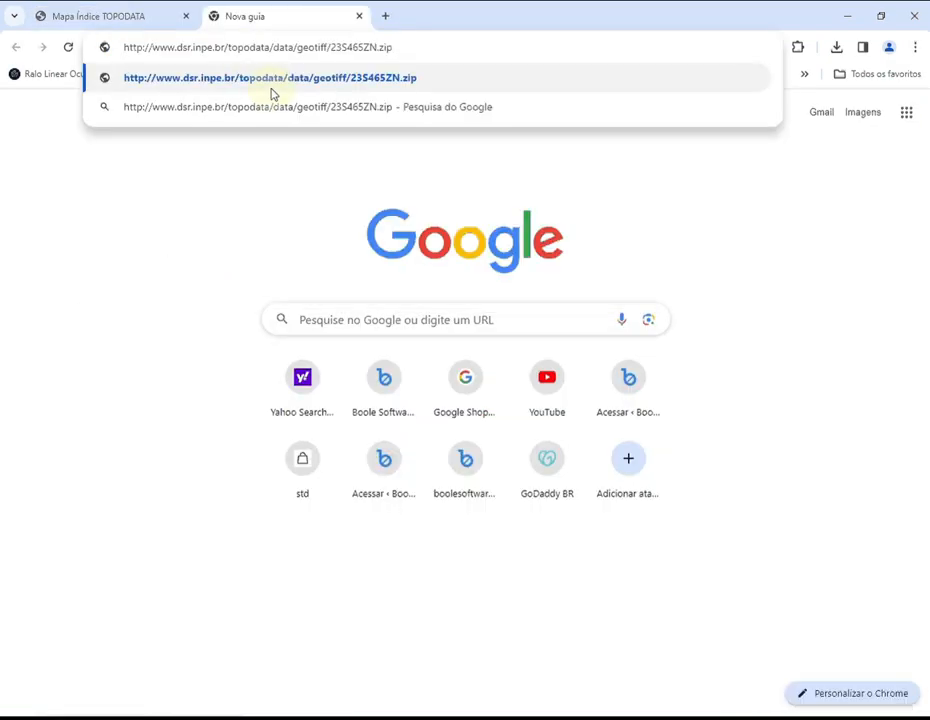
{"action": "key", "text": "Return"}
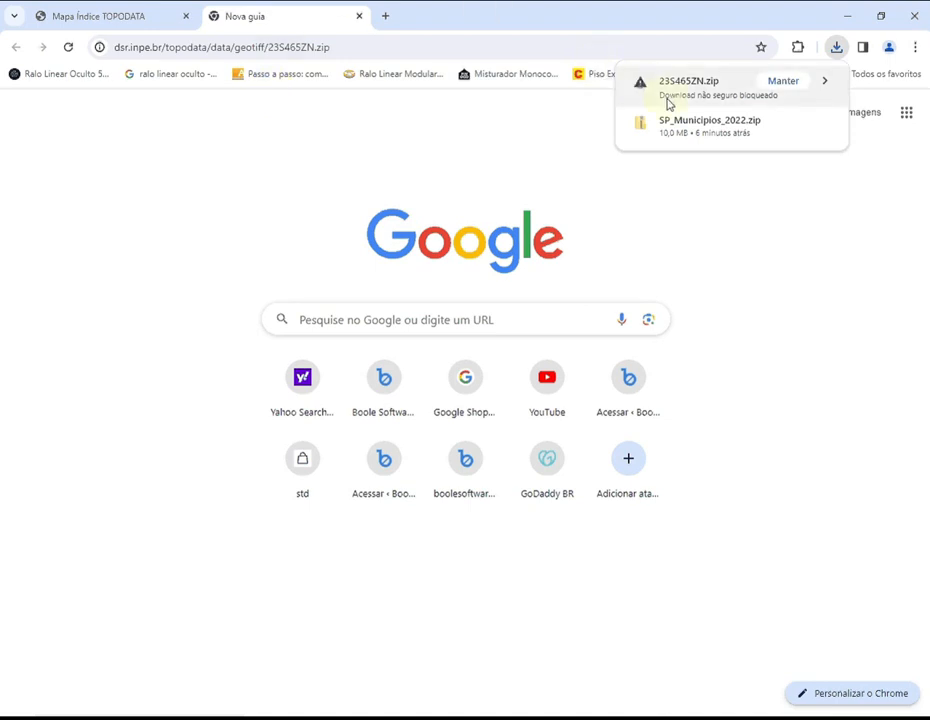
{"action": "left_click", "coordinate": [780, 84]}
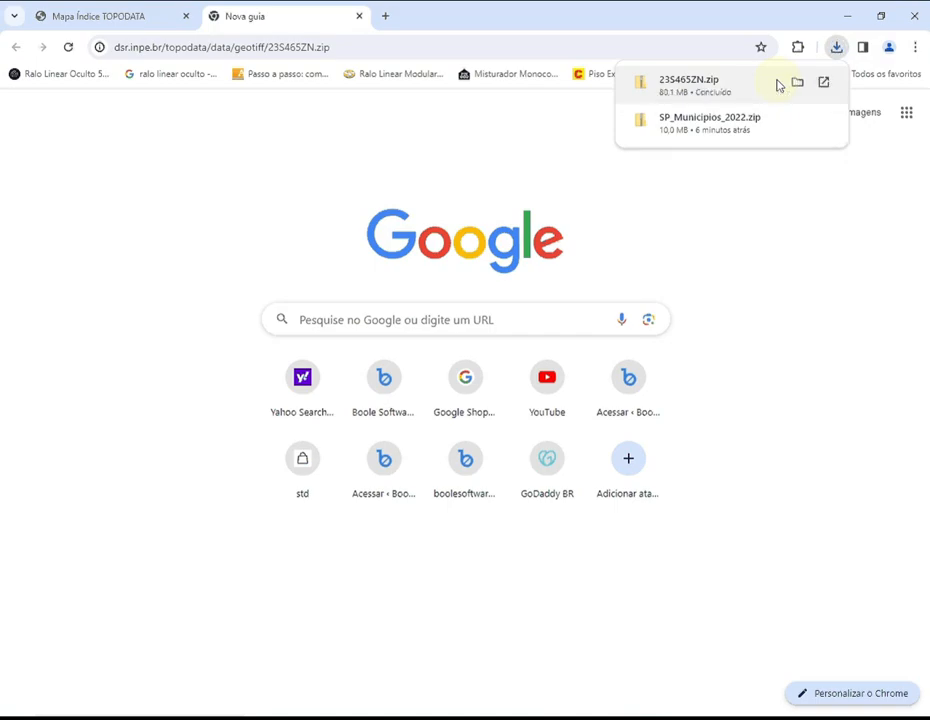
Move 23S465ZN.zip from the Downloads folder to C:\QGIS\INPE.
{"action": "left_click", "coordinate": [797, 82]}
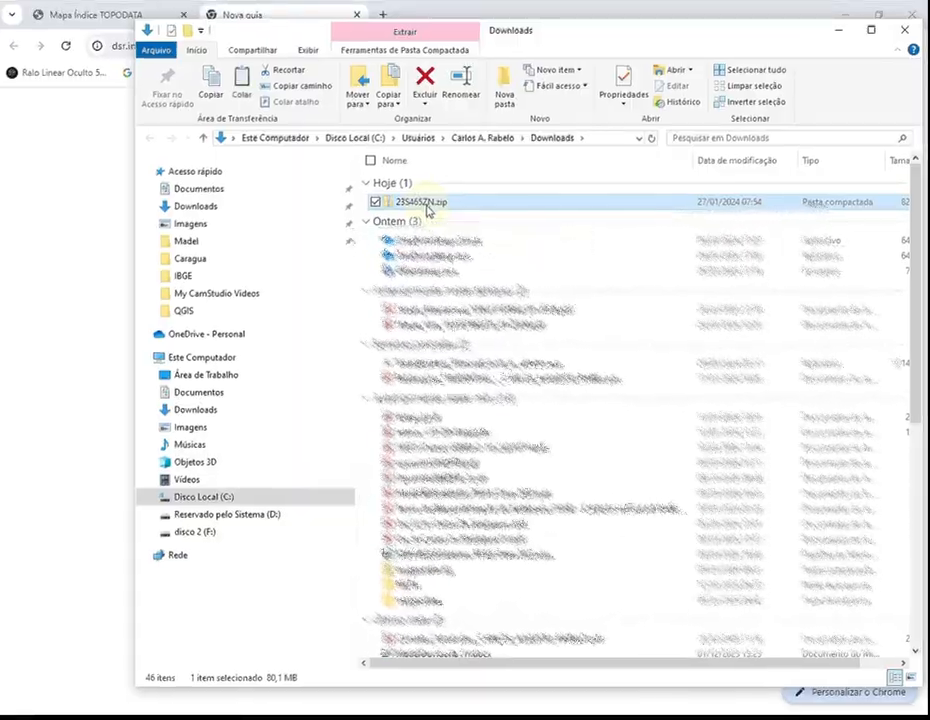
{"action": "left_click", "coordinate": [185, 311]}
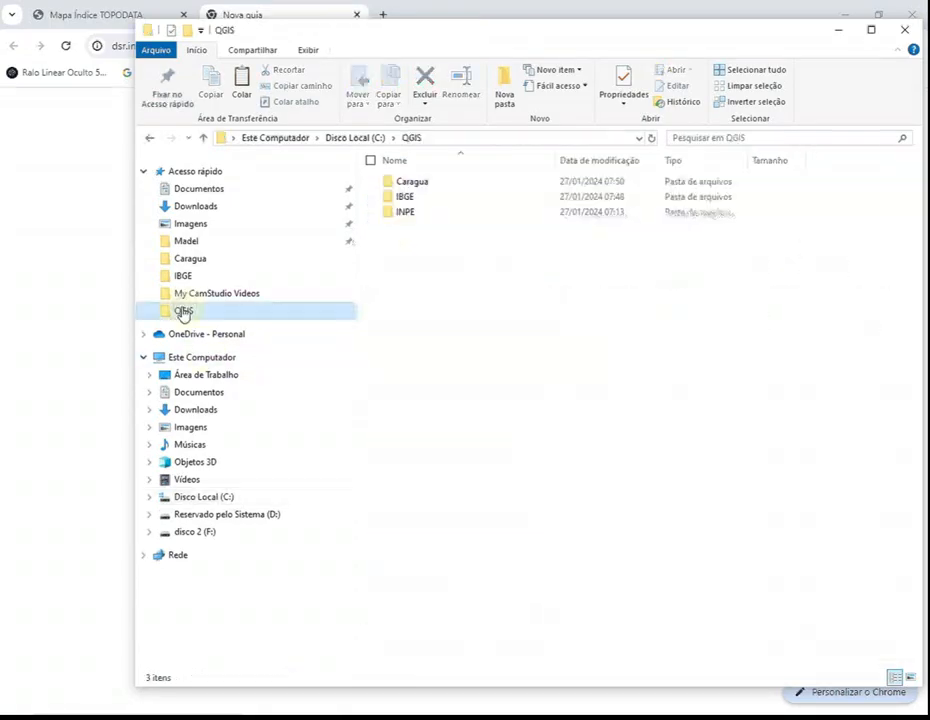
{"action": "double_click", "coordinate": [397, 217]}
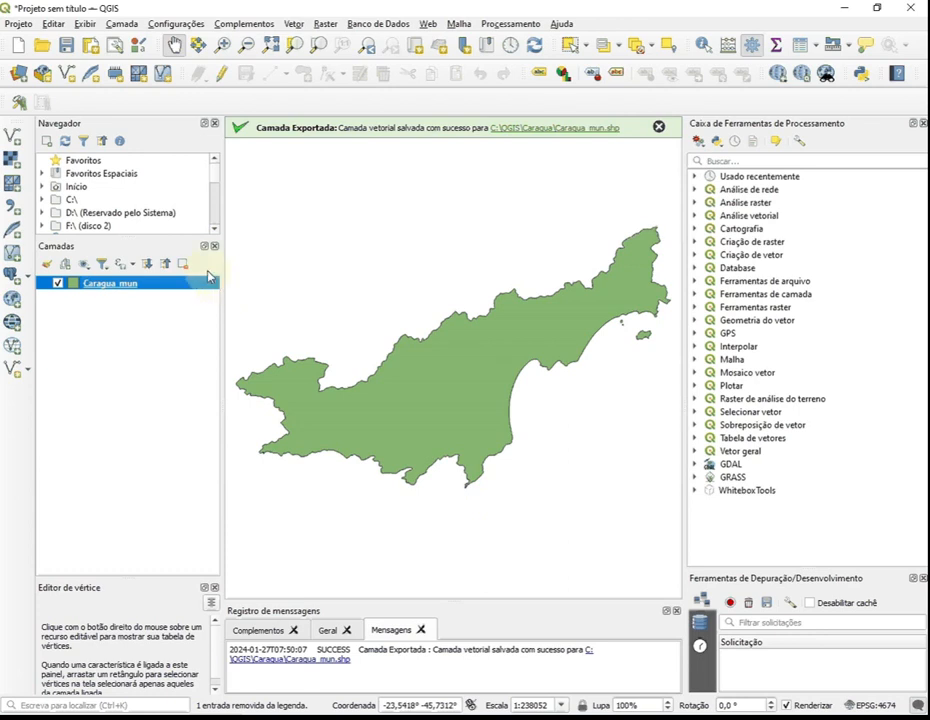
Switch to QGIS and add 23S465ZN.zip from C:\QGIS\INPE to the project as a raster layer.
{"action": "left_click", "coordinate": [9, 161]}
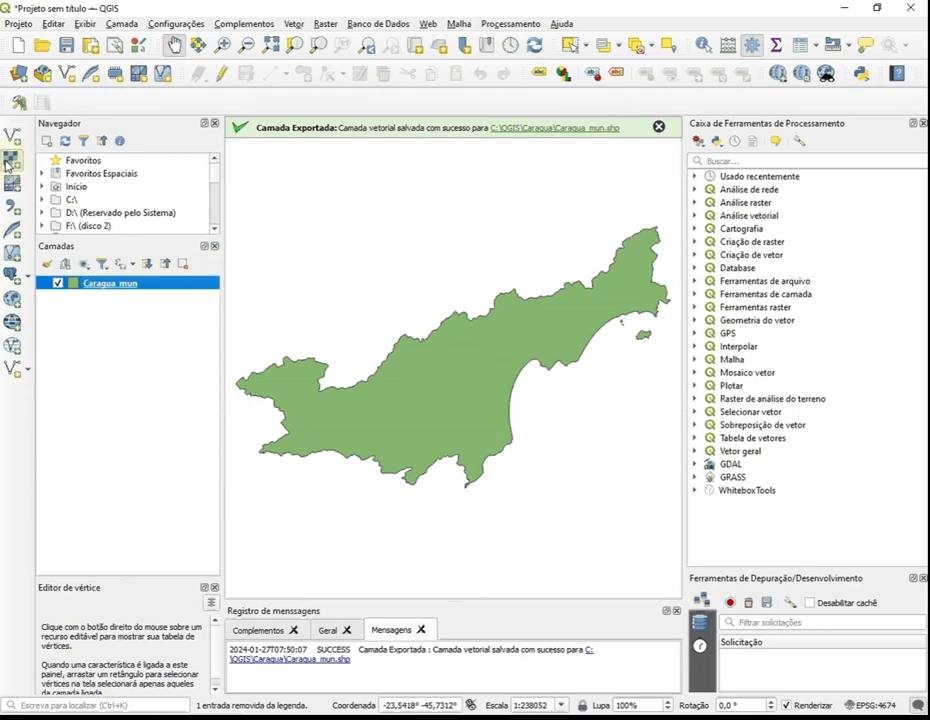
{"action": "left_click", "coordinate": [801, 284]}
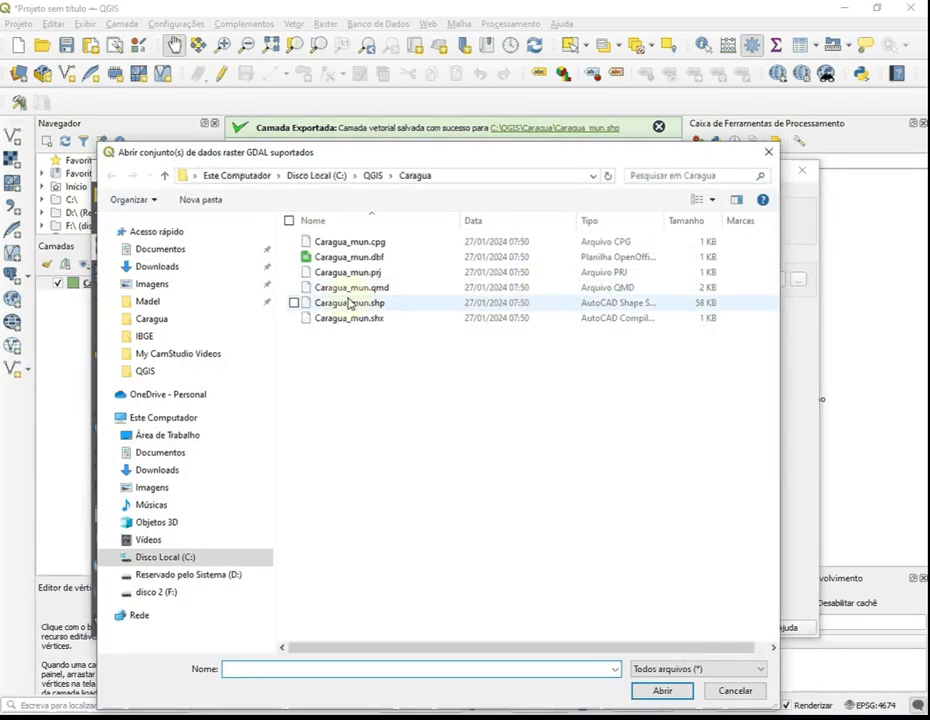
{"action": "left_click", "coordinate": [373, 173]}
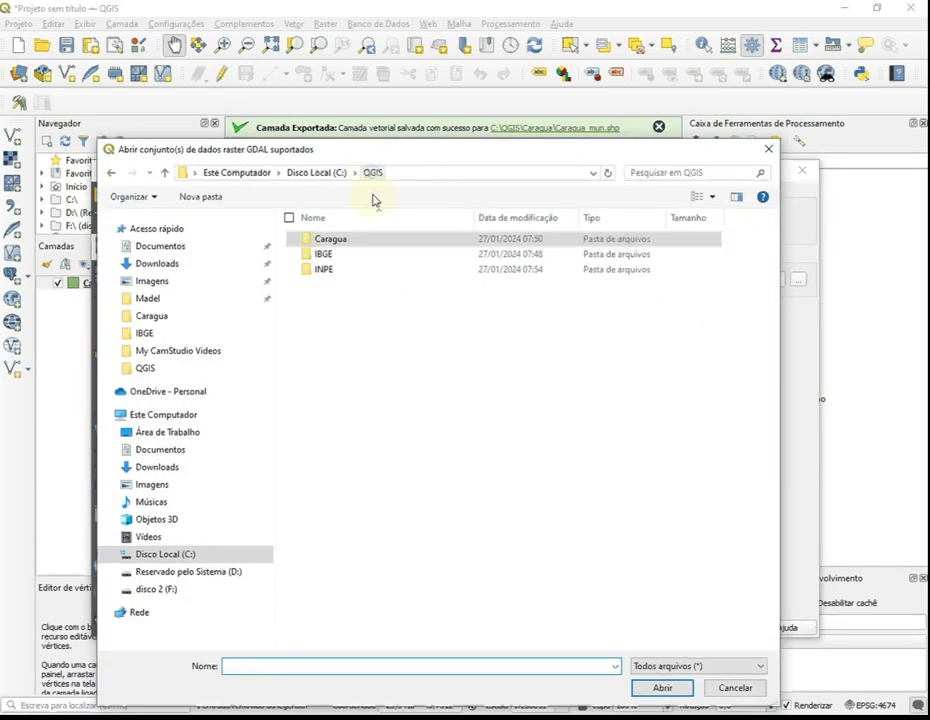
{"action": "double_click", "coordinate": [343, 268]}
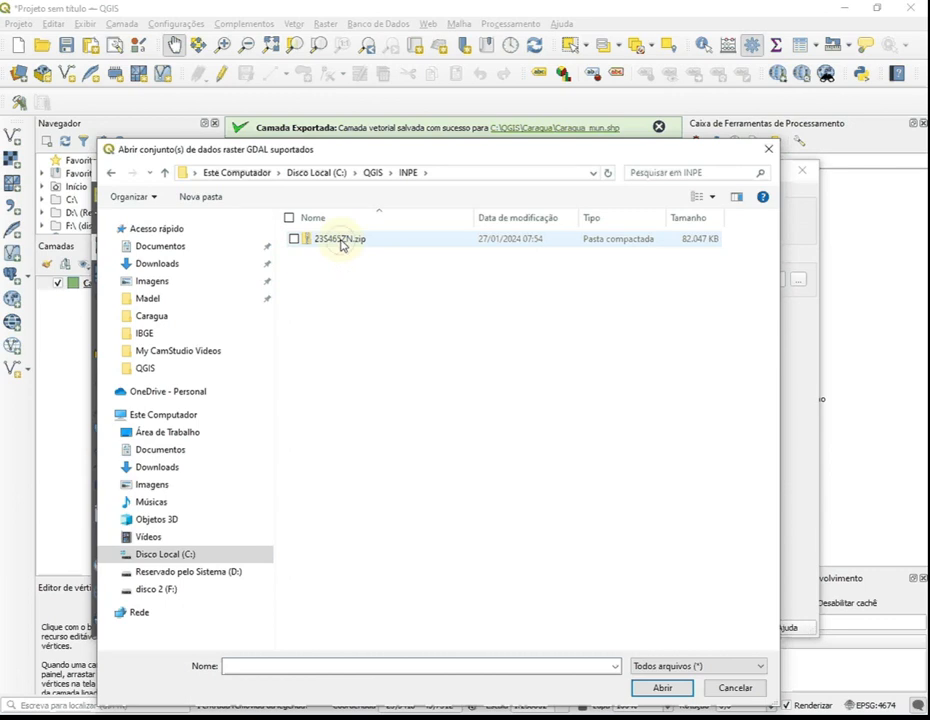
{"action": "double_click", "coordinate": [341, 242]}
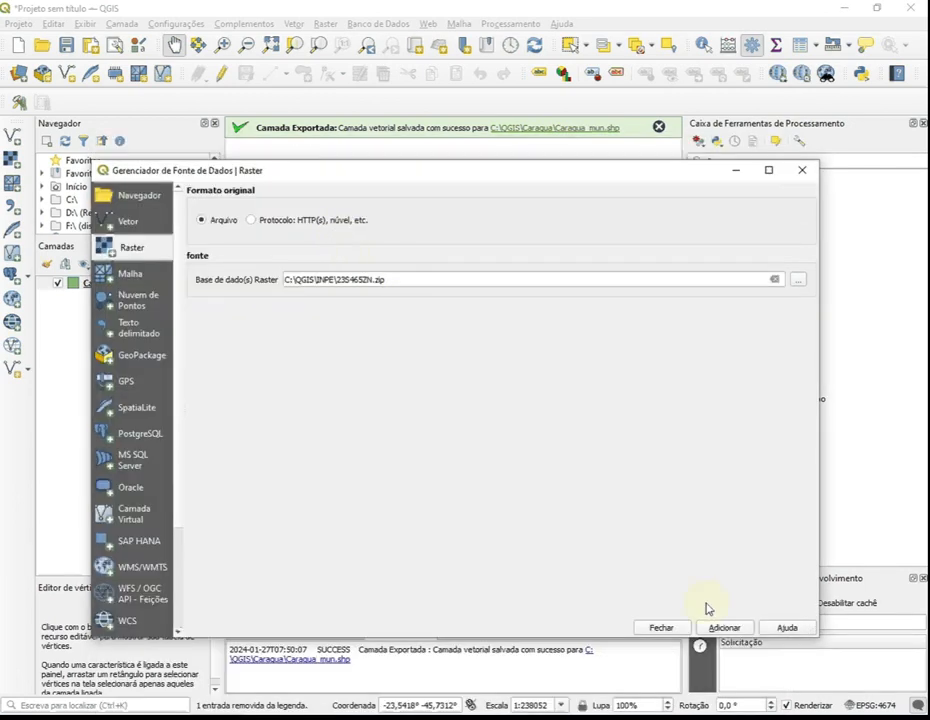
{"action": "left_click", "coordinate": [722, 628]}
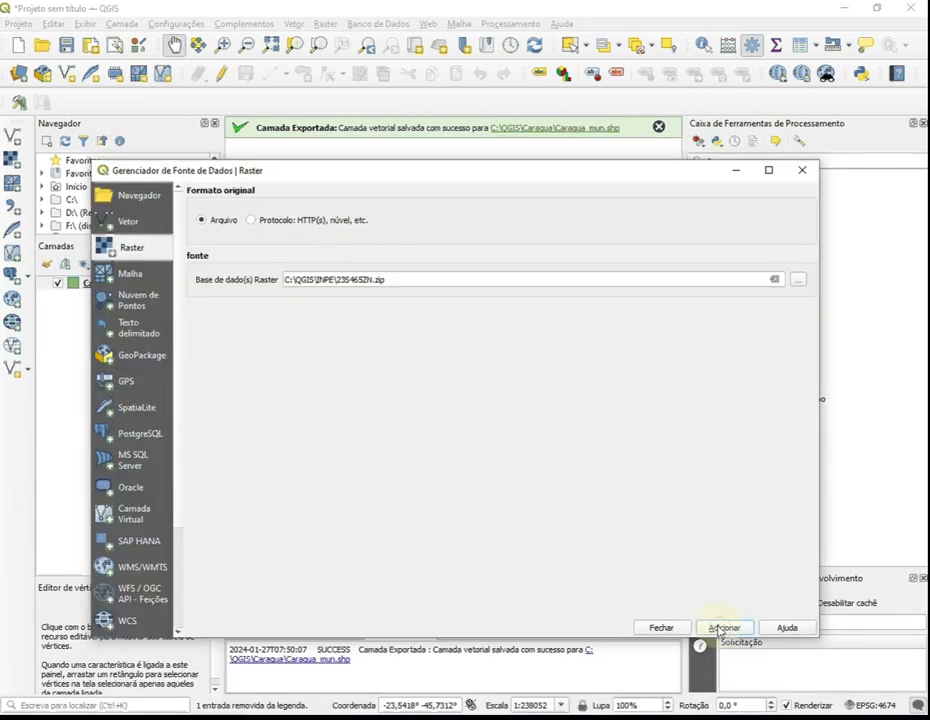
{"action": "left_click", "coordinate": [660, 627]}
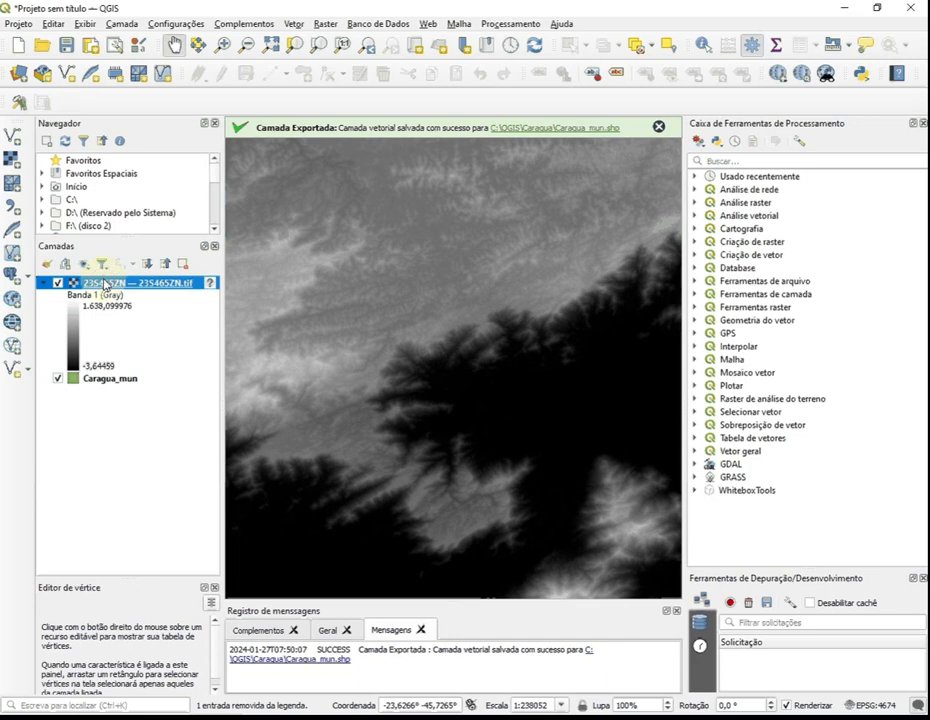
Place the 23S465ZN raster below the Caragua_mun layer and zoom the map to the raster's full extent.
{"action": "left_click_drag", "start_coordinate": [105, 285], "coordinate": [92, 411]}
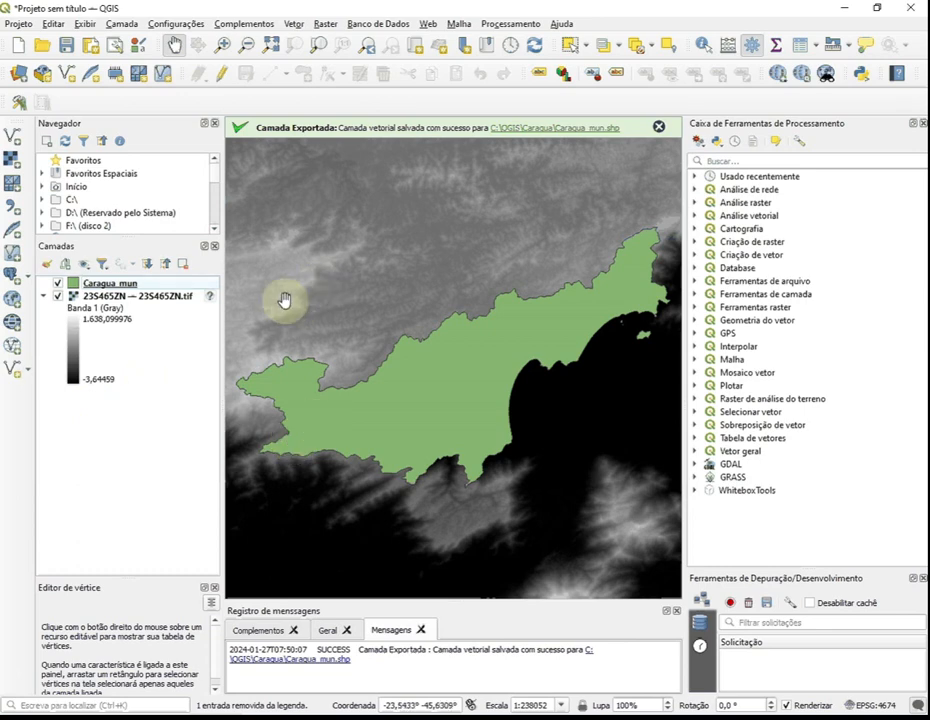
{"action": "right_click", "coordinate": [108, 285]}
{"action": "left_click", "coordinate": [95, 299]}
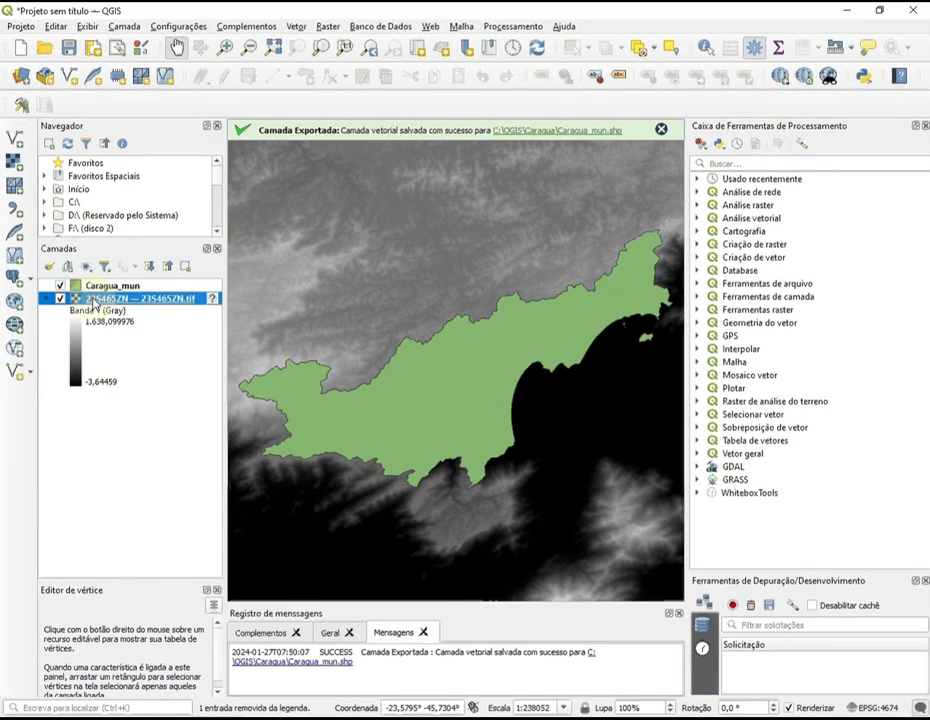
{"action": "right_click", "coordinate": [62, 298]}
{"action": "left_click", "coordinate": [125, 308]}
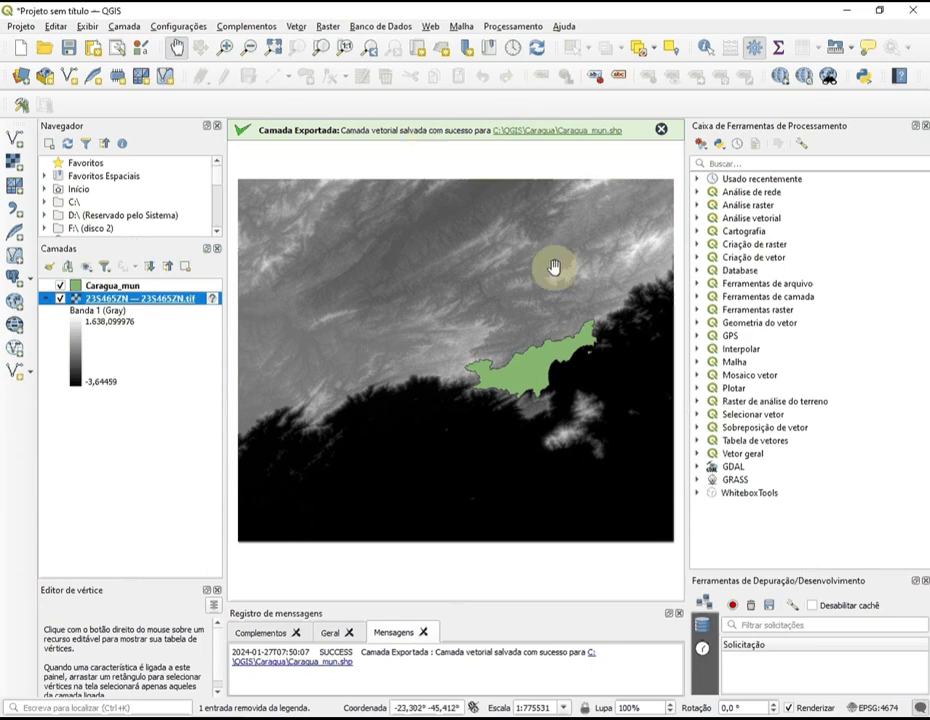
Set up clipping 23S465ZN by extent, drawing the rectangle around Caragua_mun at about -45.734 to -45.261 longitude, -23.847 to -23.473 latitude.
{"action": "left_click", "coordinate": [324, 28]}
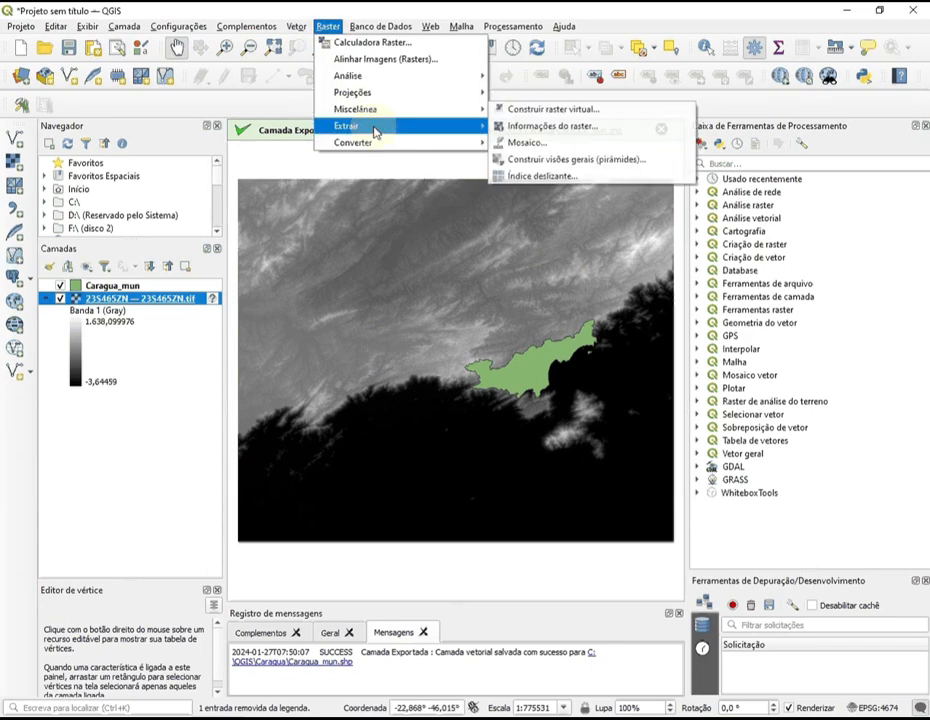
{"action": "mouse_move", "coordinate": [373, 127]}
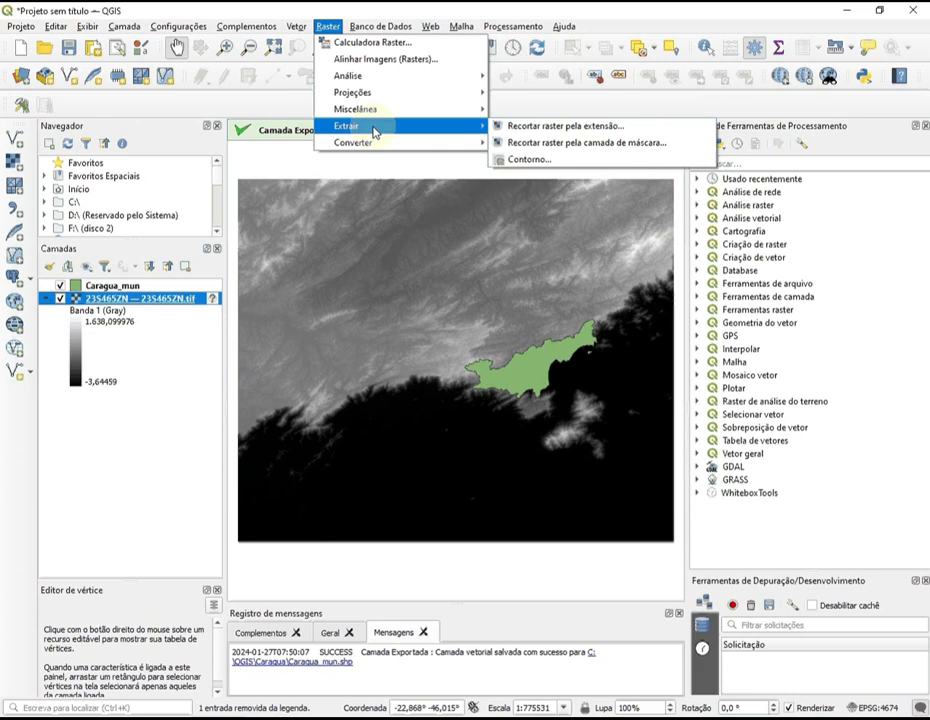
{"action": "left_click", "coordinate": [553, 127]}
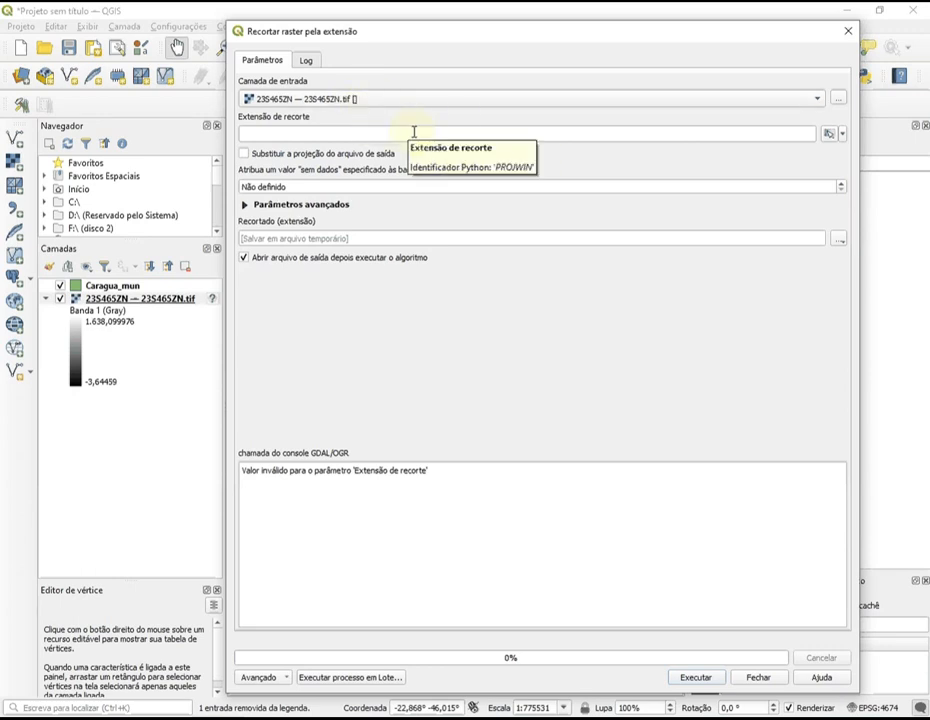
{"action": "left_click", "coordinate": [422, 132]}
{"action": "left_click", "coordinate": [841, 136]}
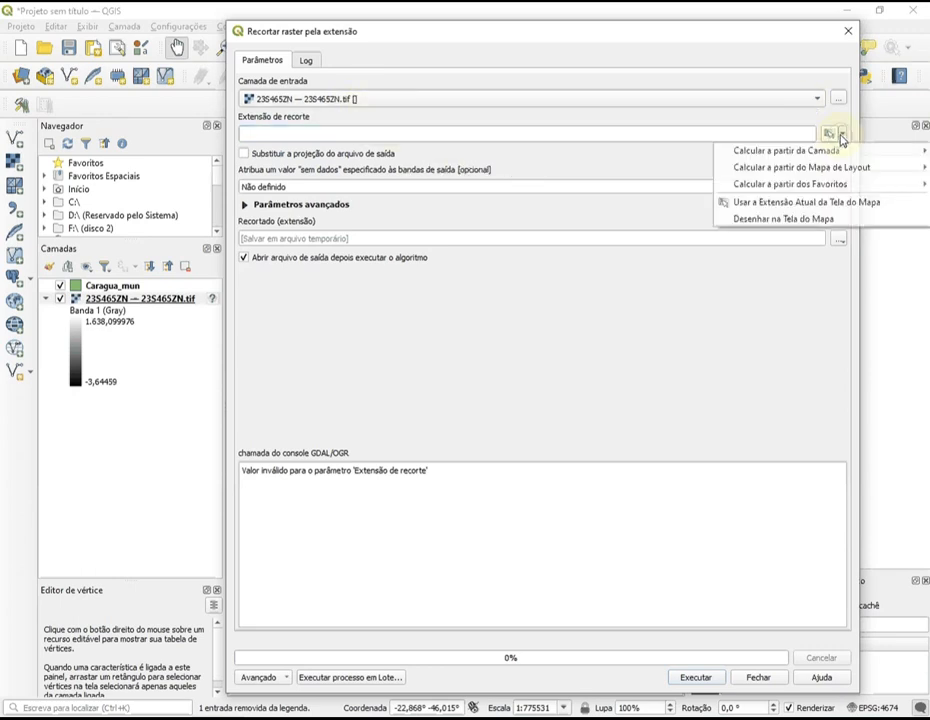
{"action": "left_click", "coordinate": [787, 220]}
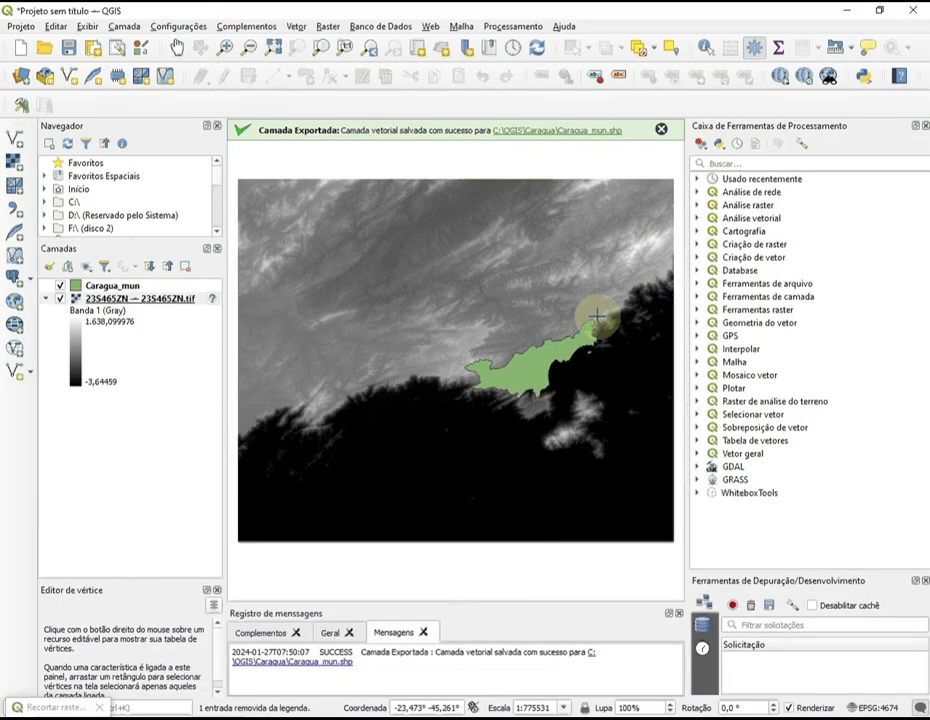
{"action": "left_click_drag", "start_coordinate": [598, 321], "coordinate": [462, 428]}
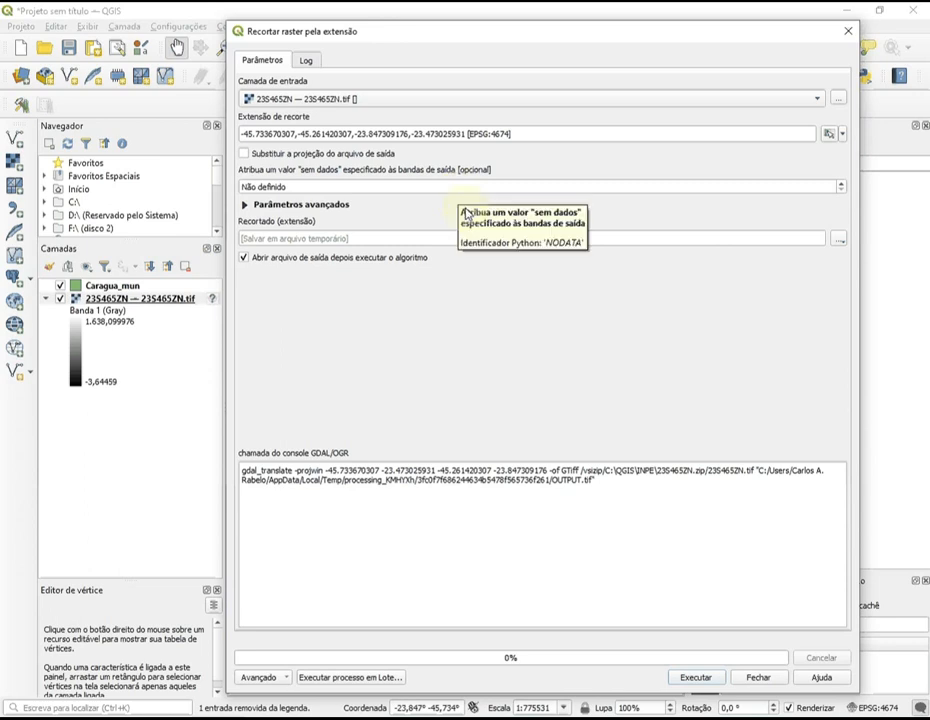
Run the extent clip with its output saved as 23S465ZN_REC.tif in C:\QGIS\Caragua, and close the tool.
{"action": "left_click", "coordinate": [839, 242]}
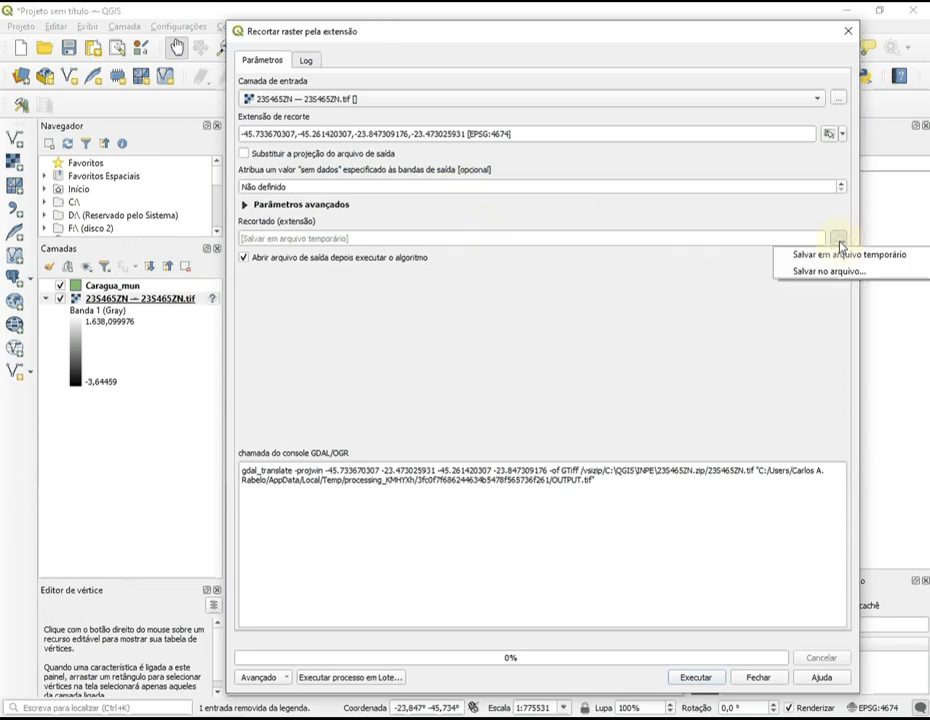
{"action": "left_click", "coordinate": [818, 274]}
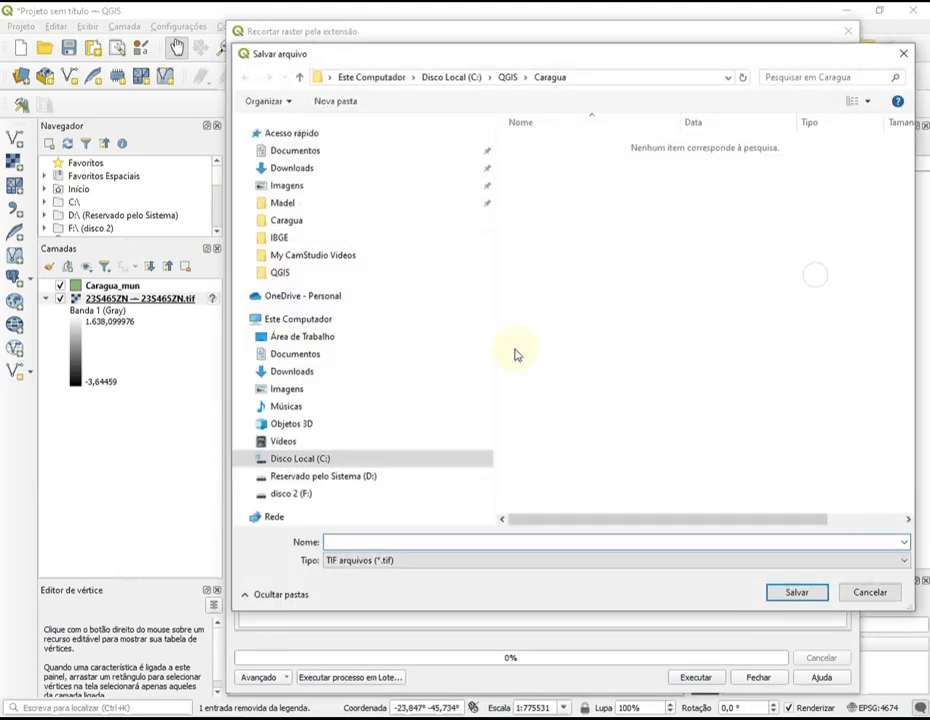
{"action": "type", "text": "23S465ZN"}
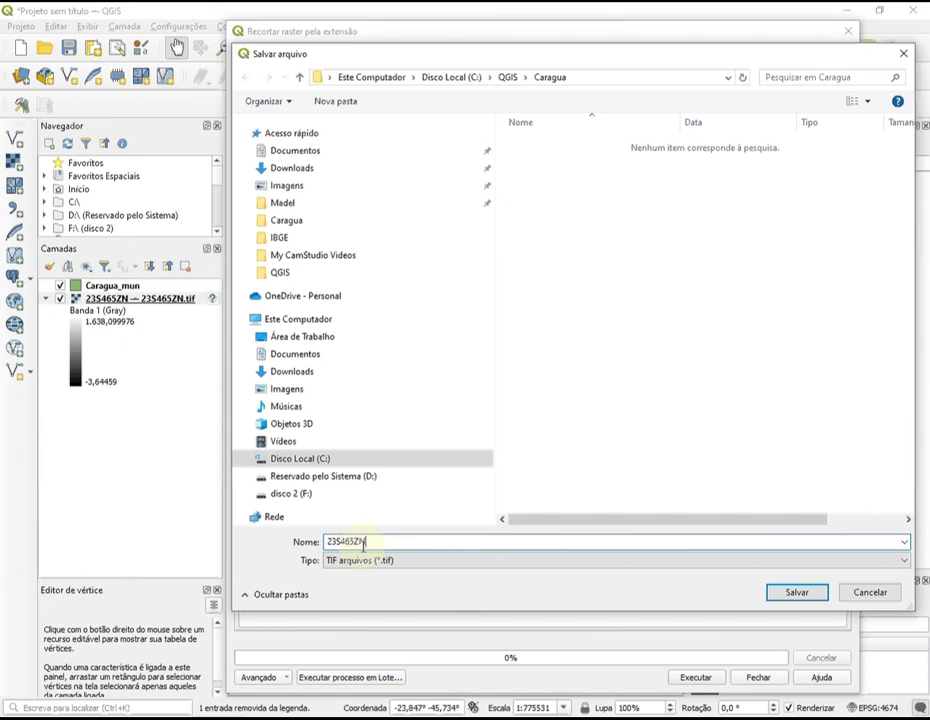
{"action": "type", "text": "_REC"}
{"action": "left_click", "coordinate": [795, 594]}
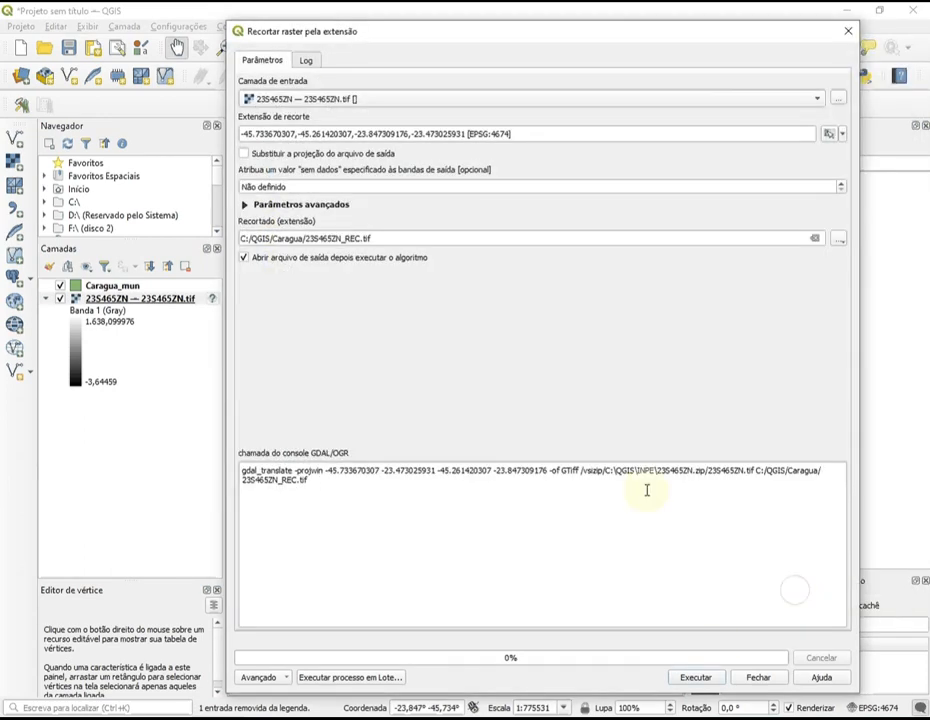
{"action": "left_click", "coordinate": [703, 679]}
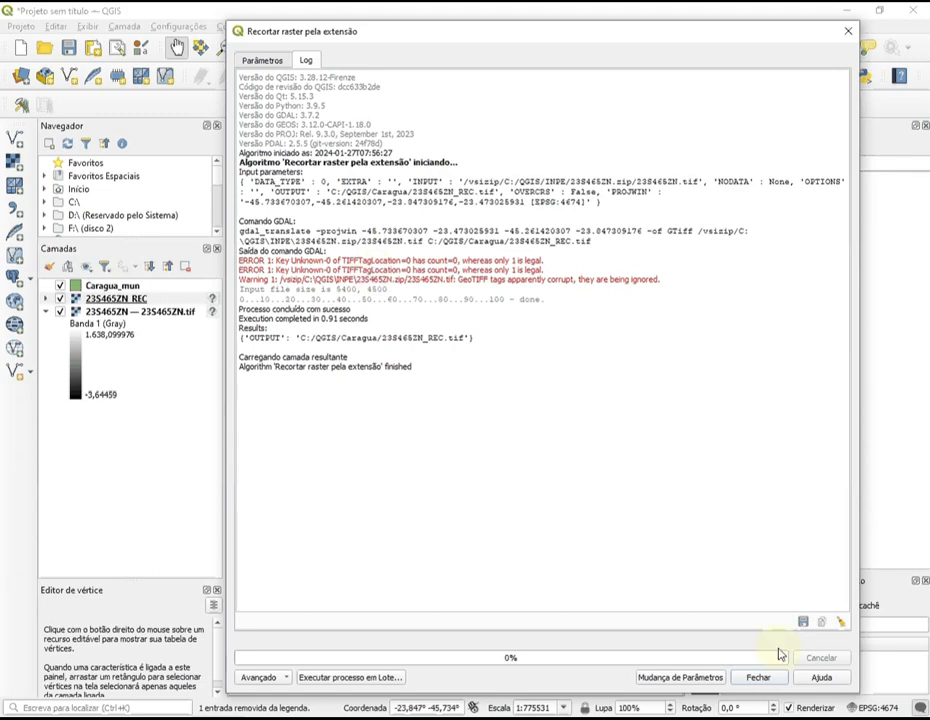
{"action": "left_click", "coordinate": [762, 678]}
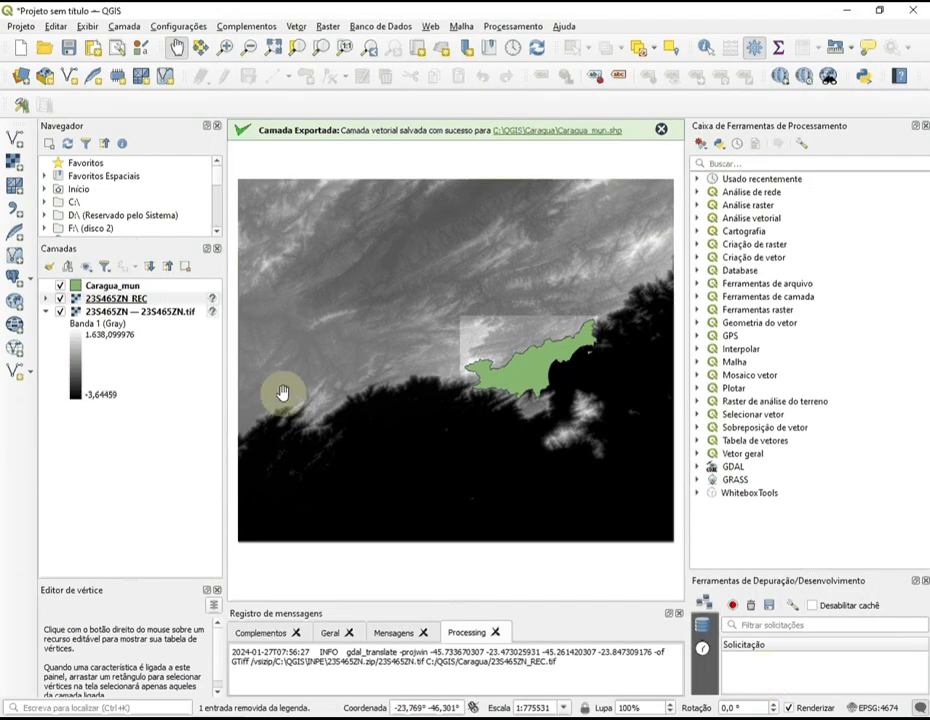
Remove the original 23S465ZN raster from the project and zoom the map to the 23S465ZN_REC layer.
{"action": "left_click", "coordinate": [148, 313]}
{"action": "right_click", "coordinate": [148, 313]}
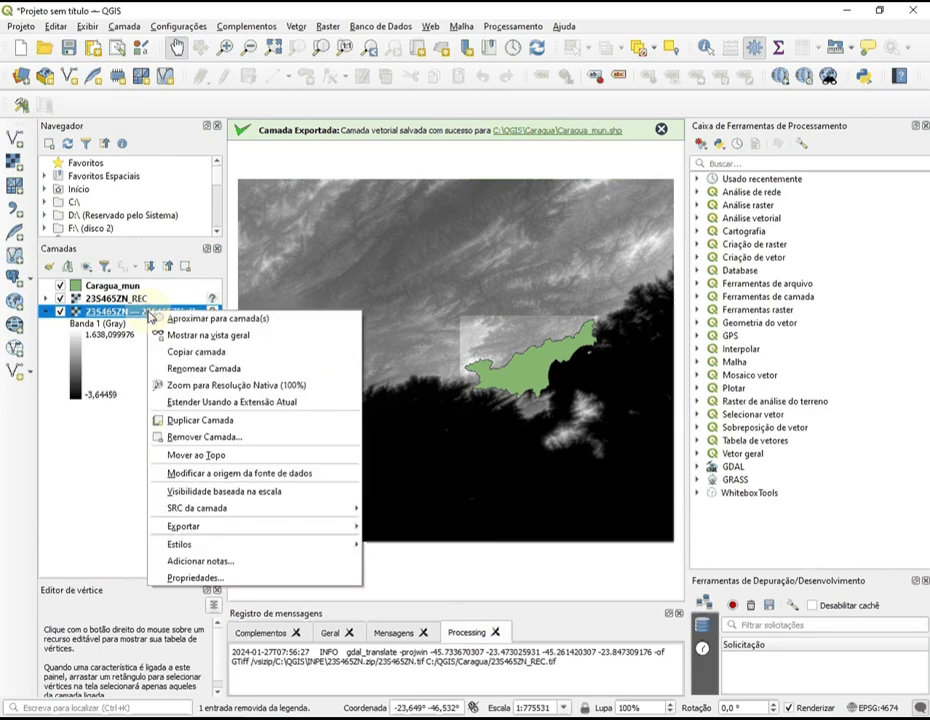
{"action": "left_click", "coordinate": [201, 437]}
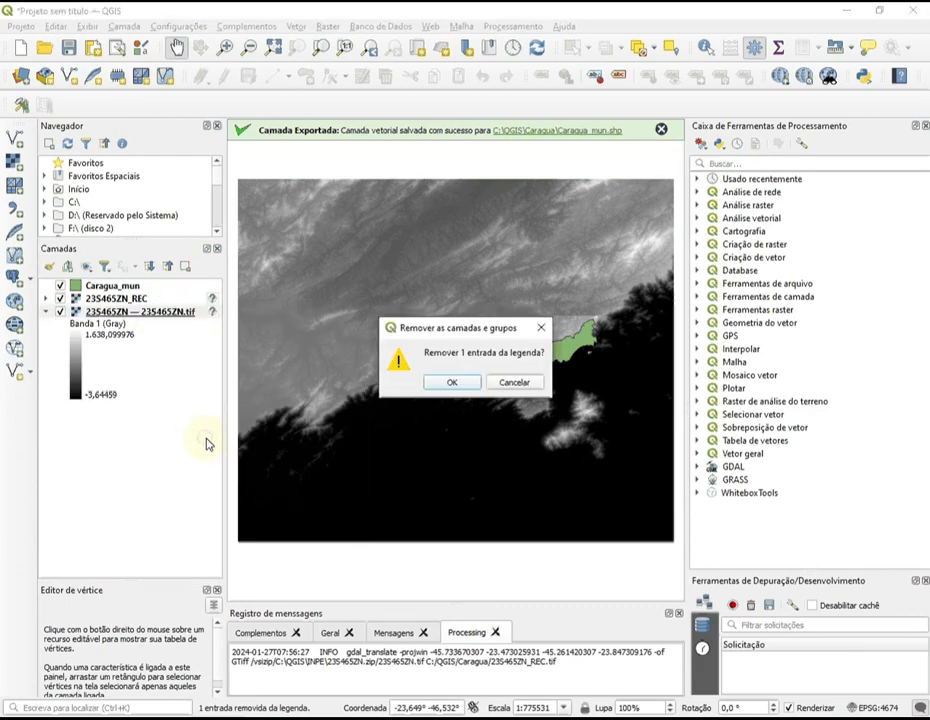
{"action": "left_click", "coordinate": [448, 383]}
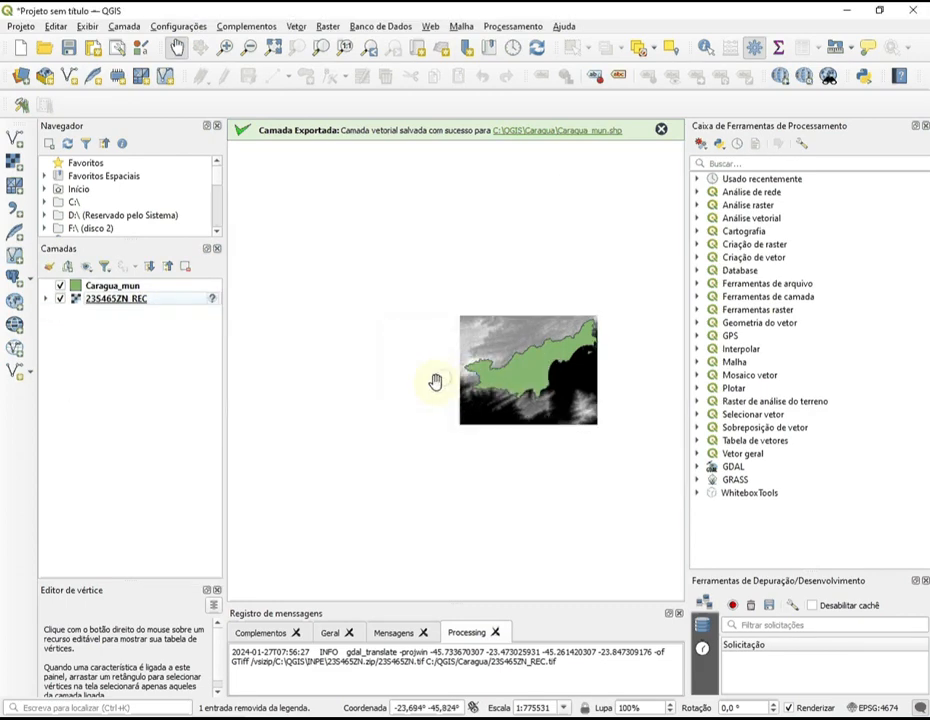
{"action": "right_click", "coordinate": [135, 302]}
{"action": "left_click", "coordinate": [163, 309]}
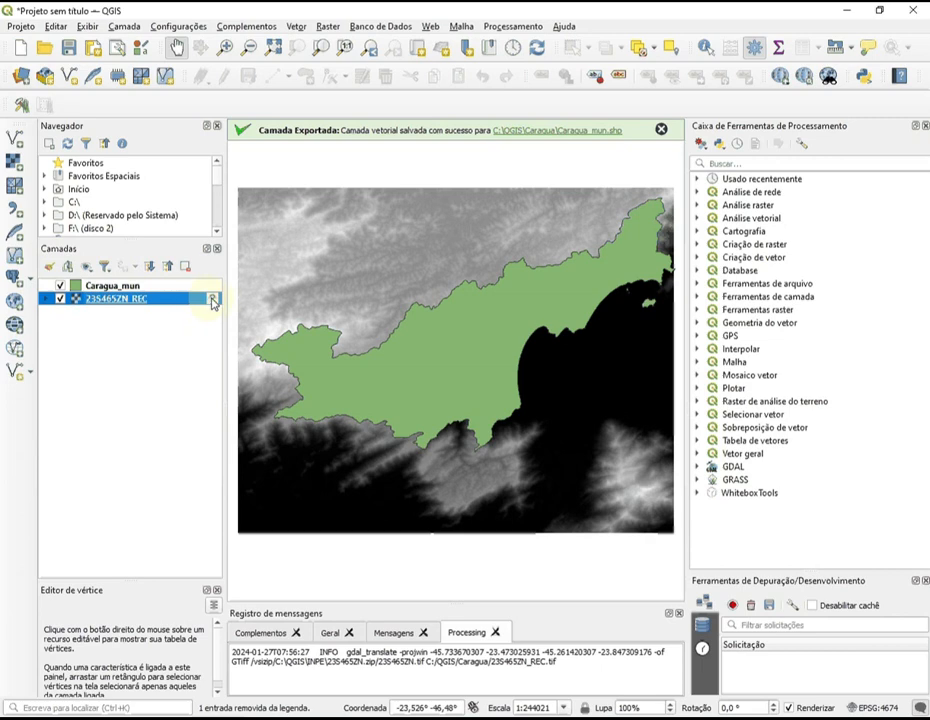
Assign the WGS 84 (EPSG:4326) coordinate reference system to the 23S465ZN_REC layer.
{"action": "mouse_move", "coordinate": [213, 303]}
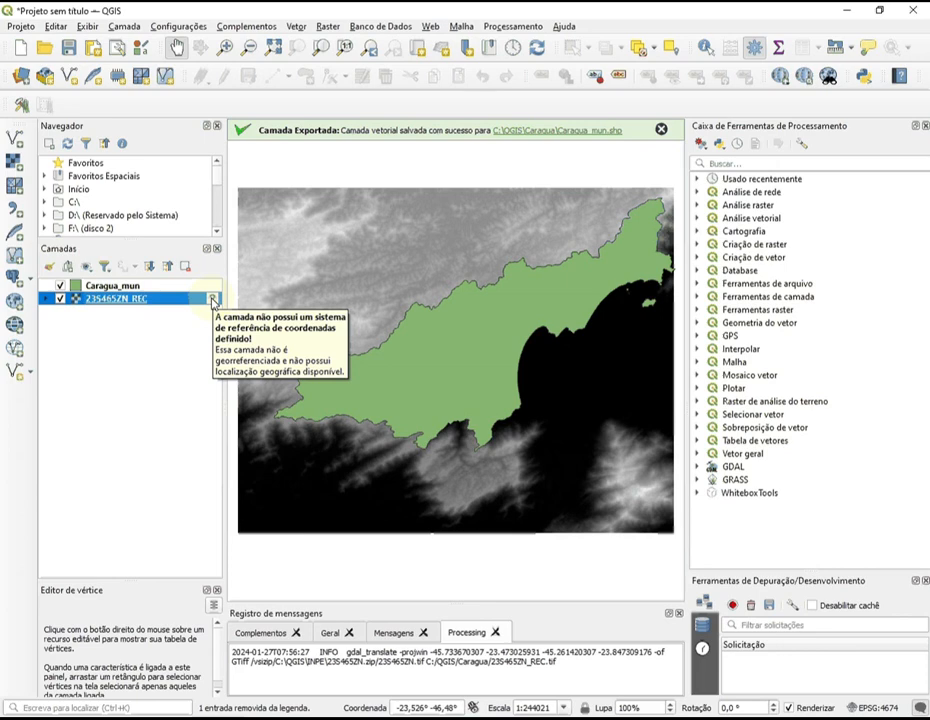
{"action": "left_click", "coordinate": [213, 303]}
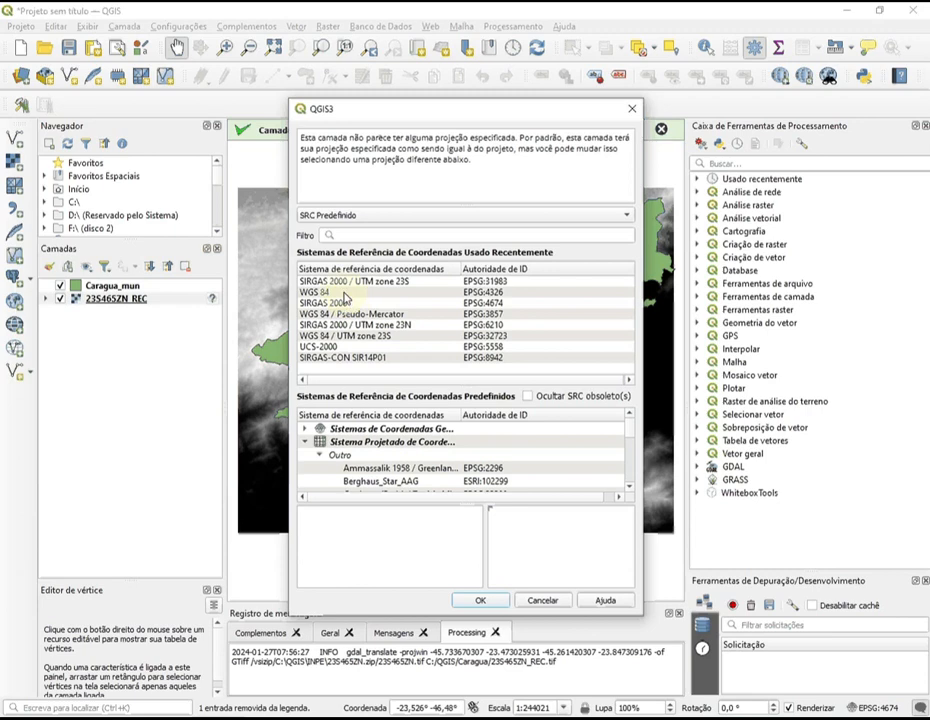
{"action": "left_click", "coordinate": [346, 293]}
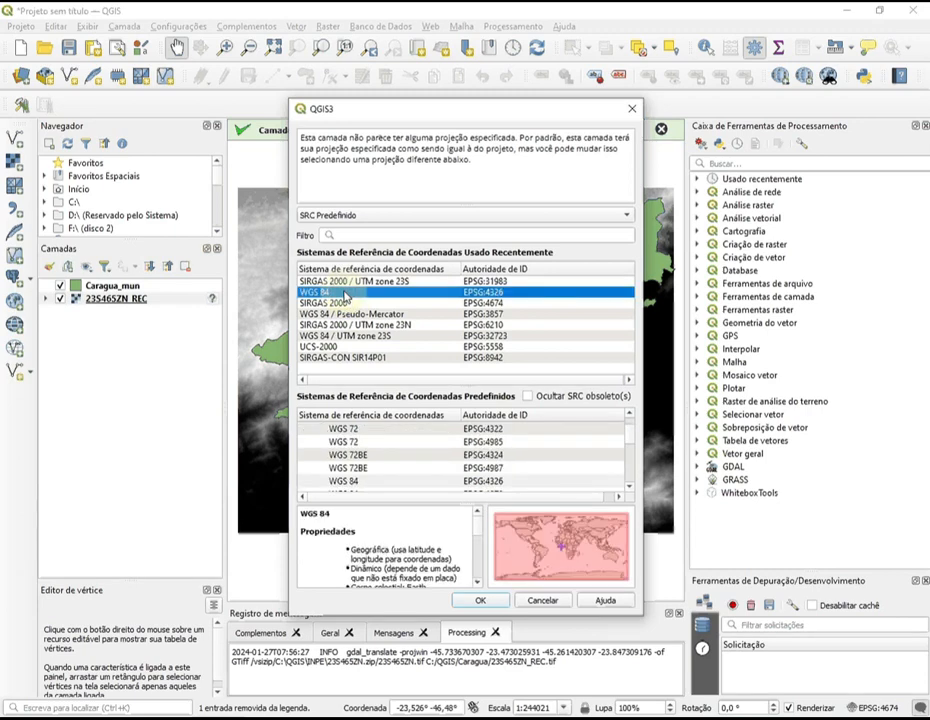
{"action": "left_click", "coordinate": [482, 601]}
{"action": "left_click", "coordinate": [481, 601]}
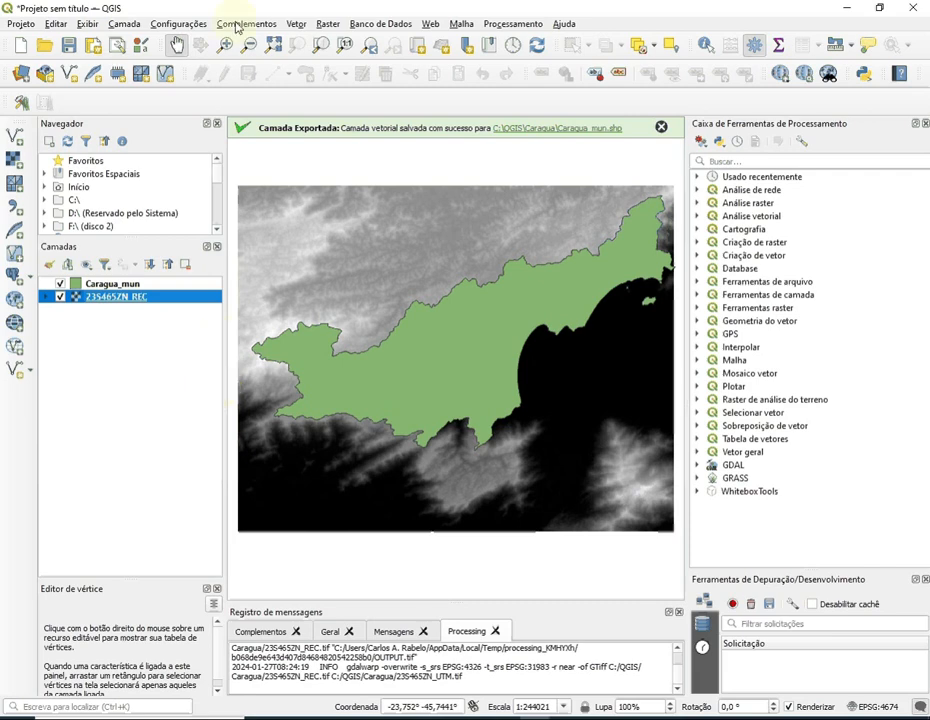
Set up reprojecting 23S465ZN_REC from EPSG:4326 - WGS 84 to EPSG:31983 - SIRGAS 2000 / UTM zone 23S.
{"action": "left_click", "coordinate": [330, 28]}
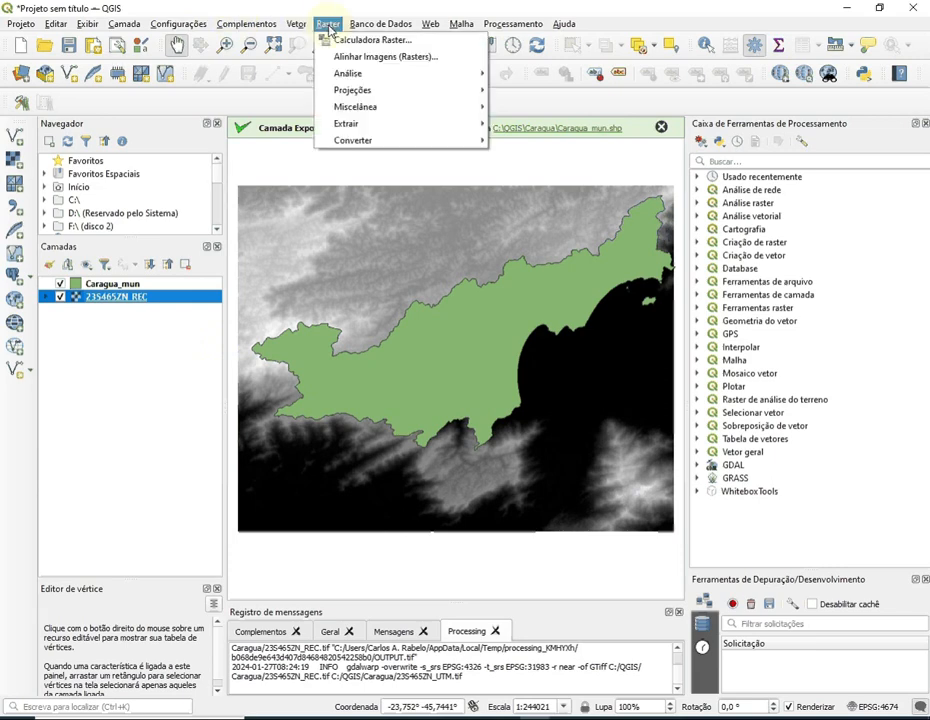
{"action": "mouse_move", "coordinate": [362, 97]}
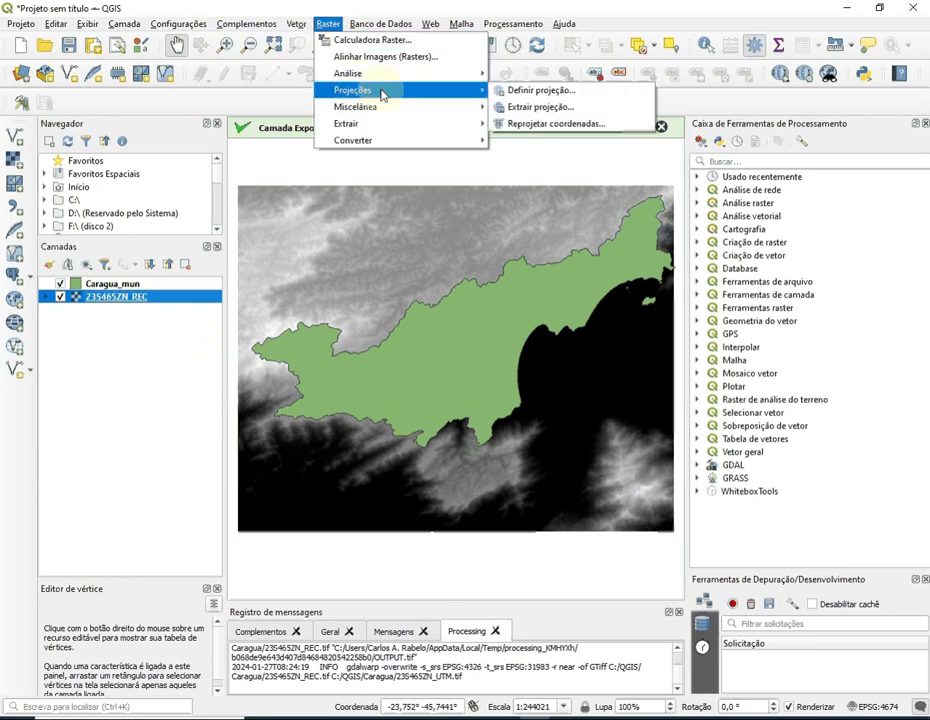
{"action": "left_click", "coordinate": [527, 125]}
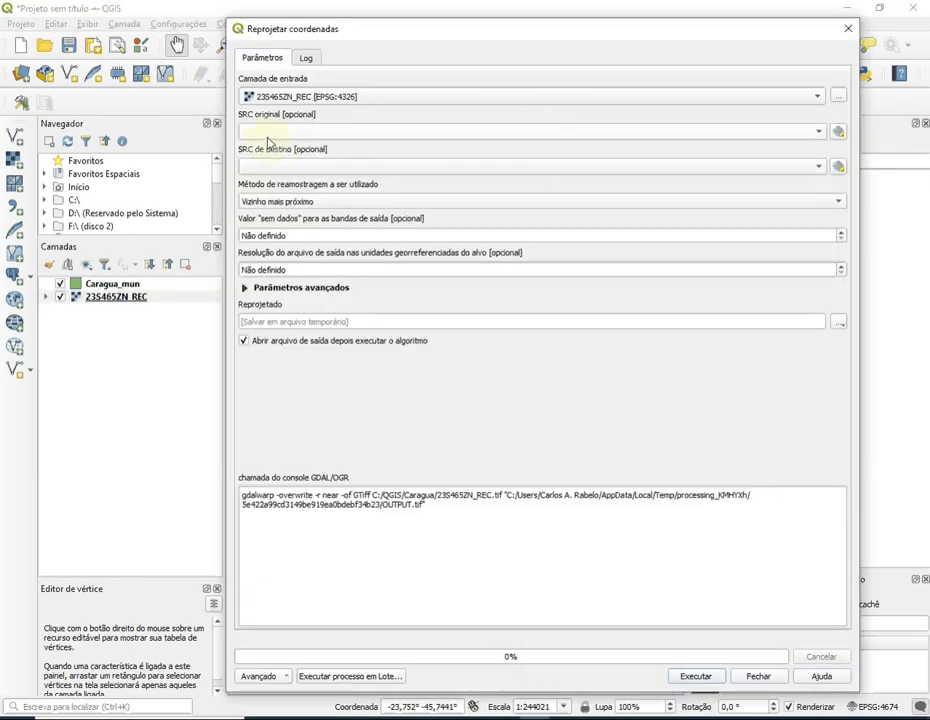
{"action": "left_click", "coordinate": [819, 132]}
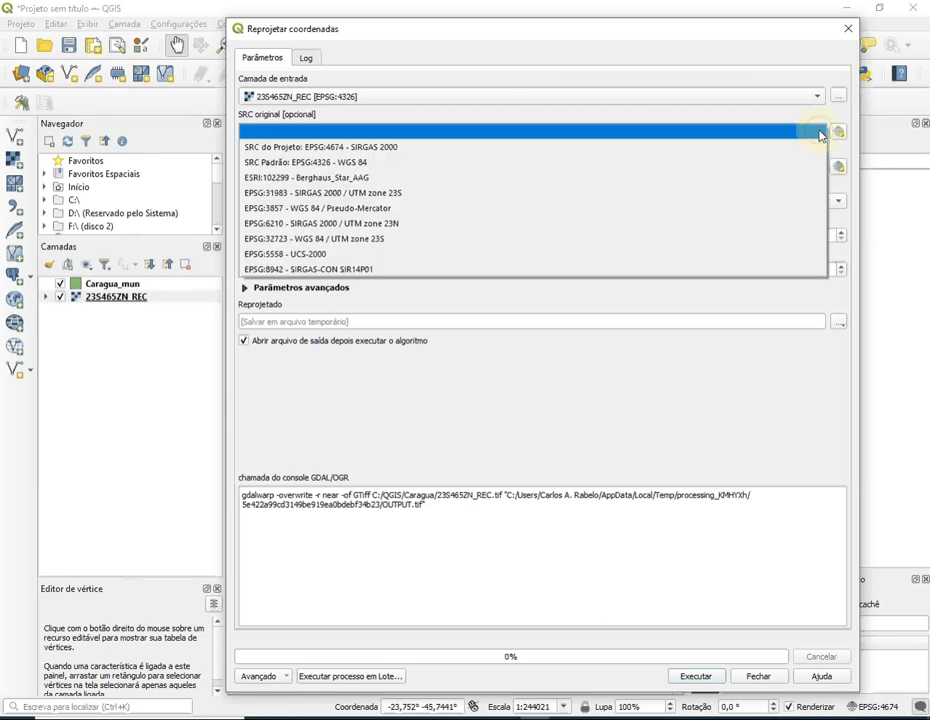
{"action": "left_click", "coordinate": [747, 162]}
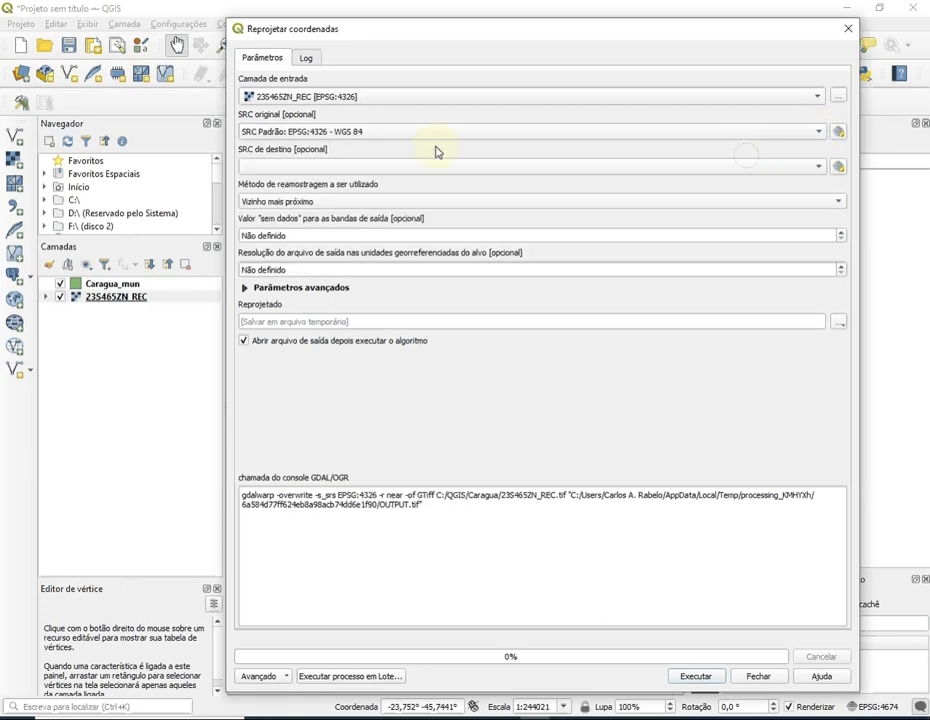
{"action": "left_click", "coordinate": [819, 167]}
{"action": "left_click", "coordinate": [500, 209]}
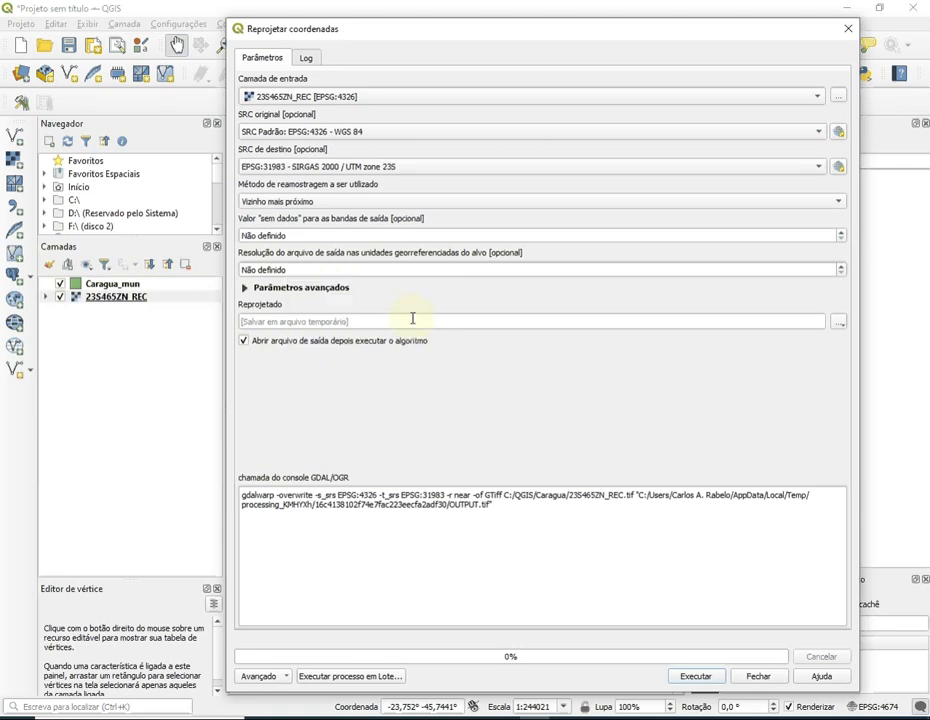
Run the reprojection with its output saved as 23S465ZN_UTM.tif in C:\QGIS\Caragua, and close the tool.
{"action": "left_click", "coordinate": [838, 324]}
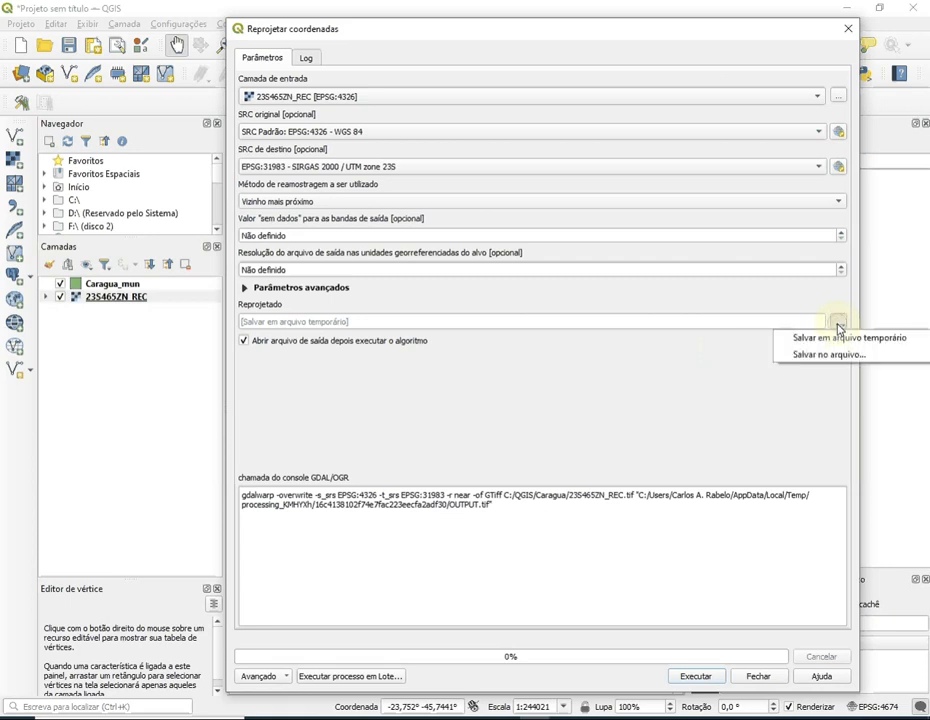
{"action": "left_click", "coordinate": [838, 355]}
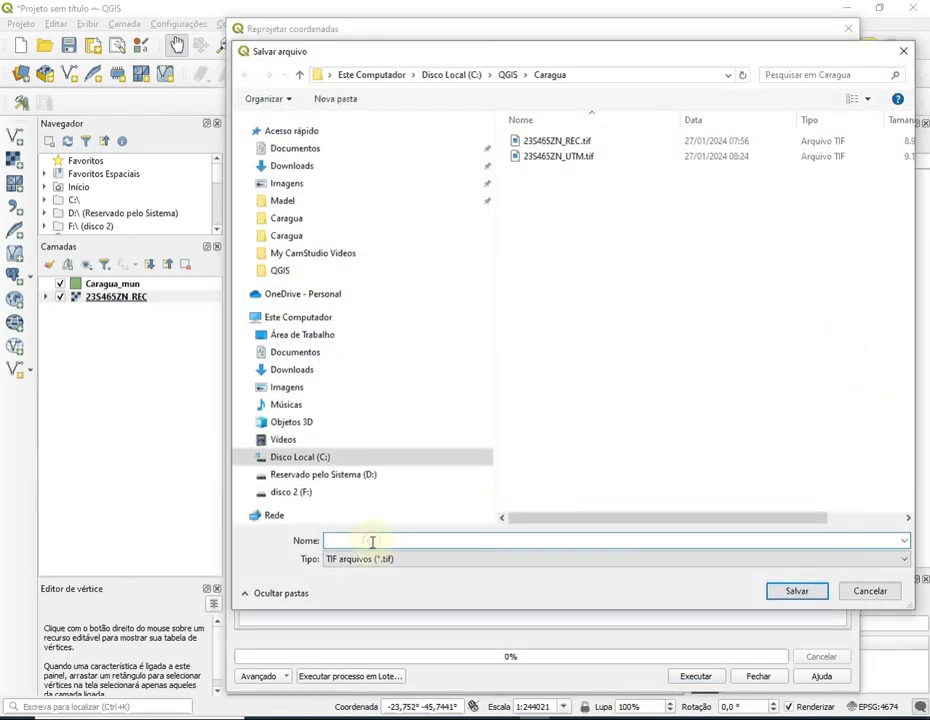
{"action": "type", "text": "23S"}
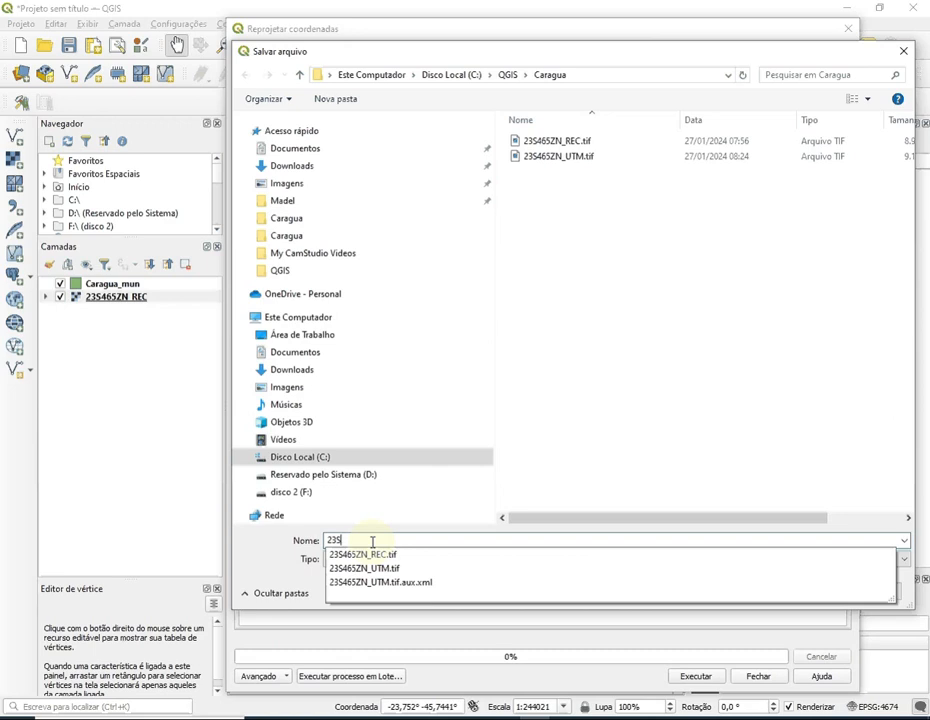
{"action": "type", "text": "465ZN_UTM"}
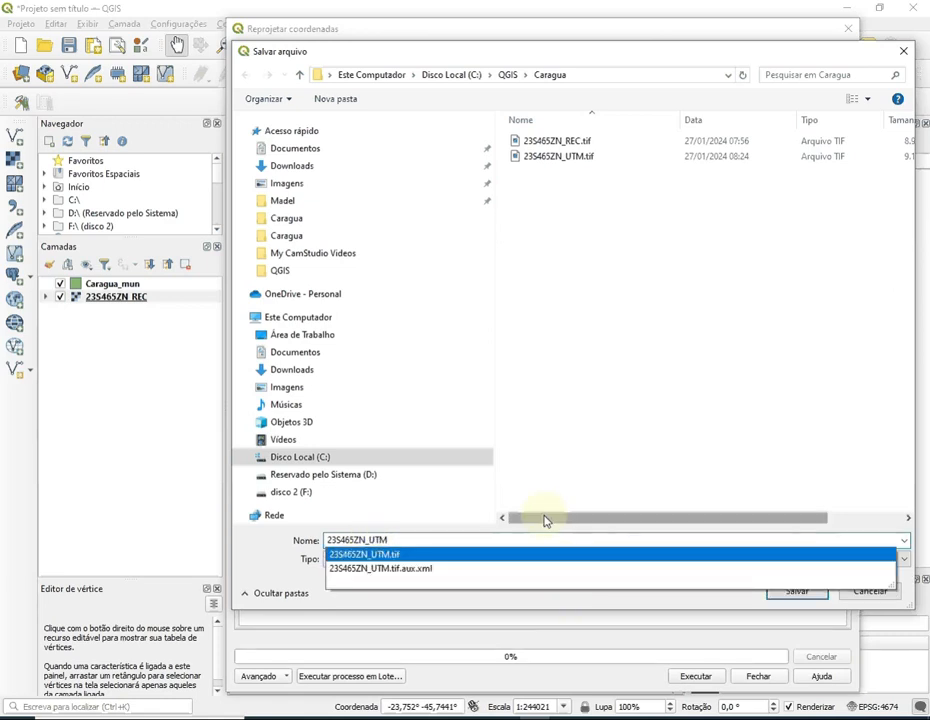
{"action": "key", "text": "Return"}
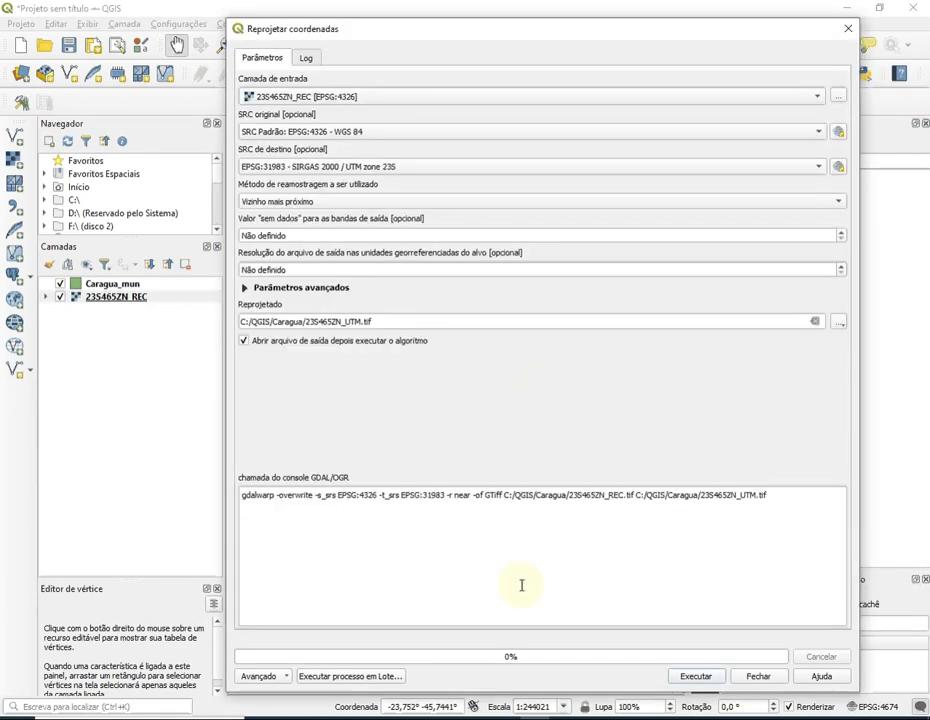
{"action": "left_click", "coordinate": [695, 677]}
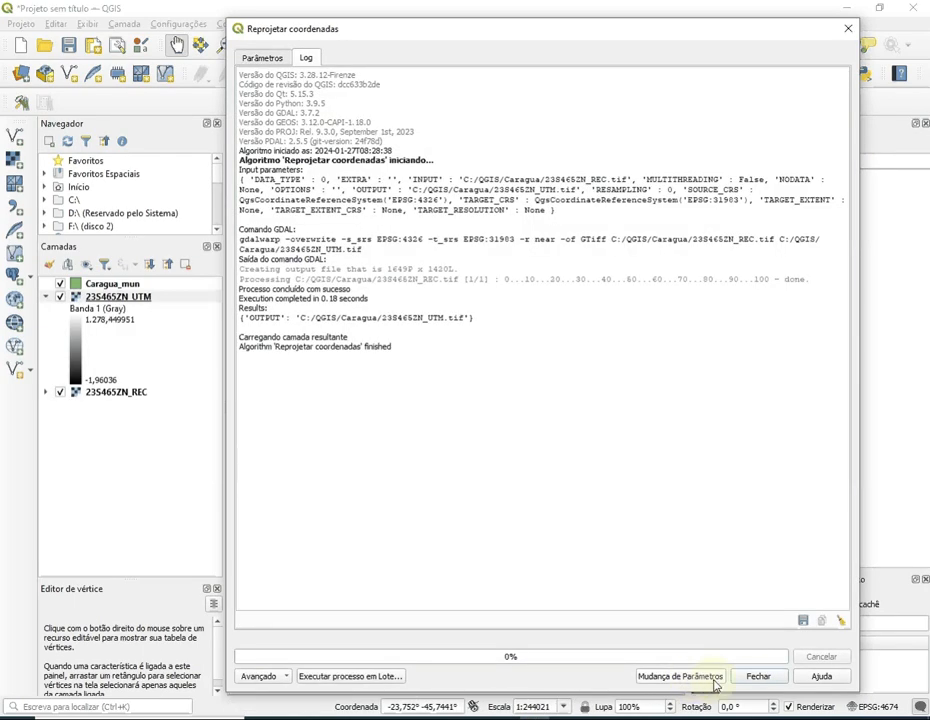
{"action": "left_click", "coordinate": [758, 677]}
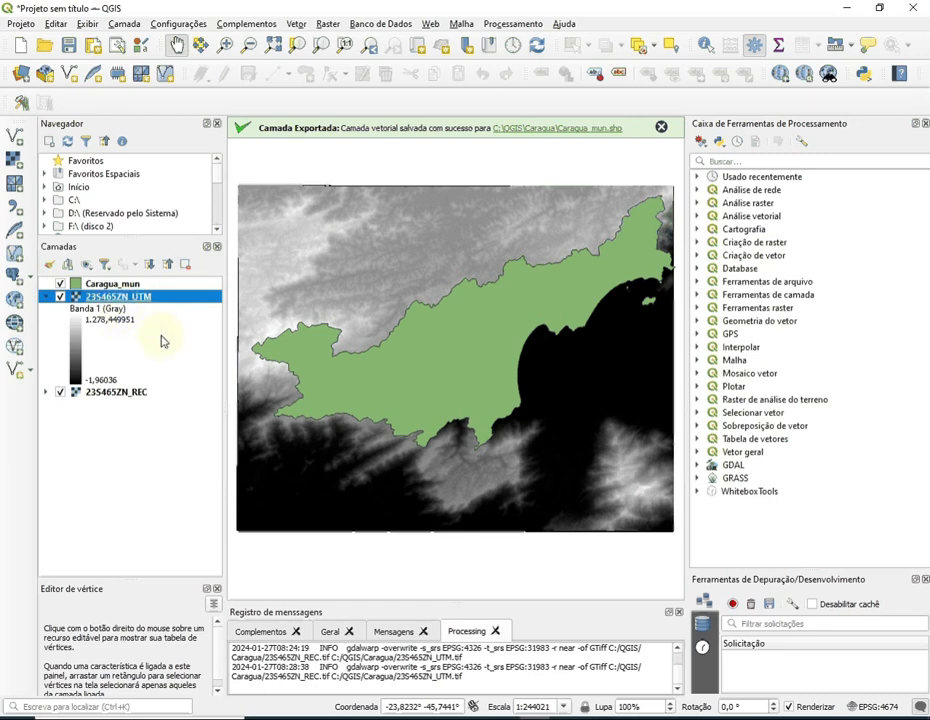
Set the project's coordinate reference system from the 23S465ZN_UTM layer, EPSG:31983 - SIRGAS 2000 / UTM zone 23S.
{"action": "left_click_drag", "start_coordinate": [389, 707], "coordinate": [460, 708]}
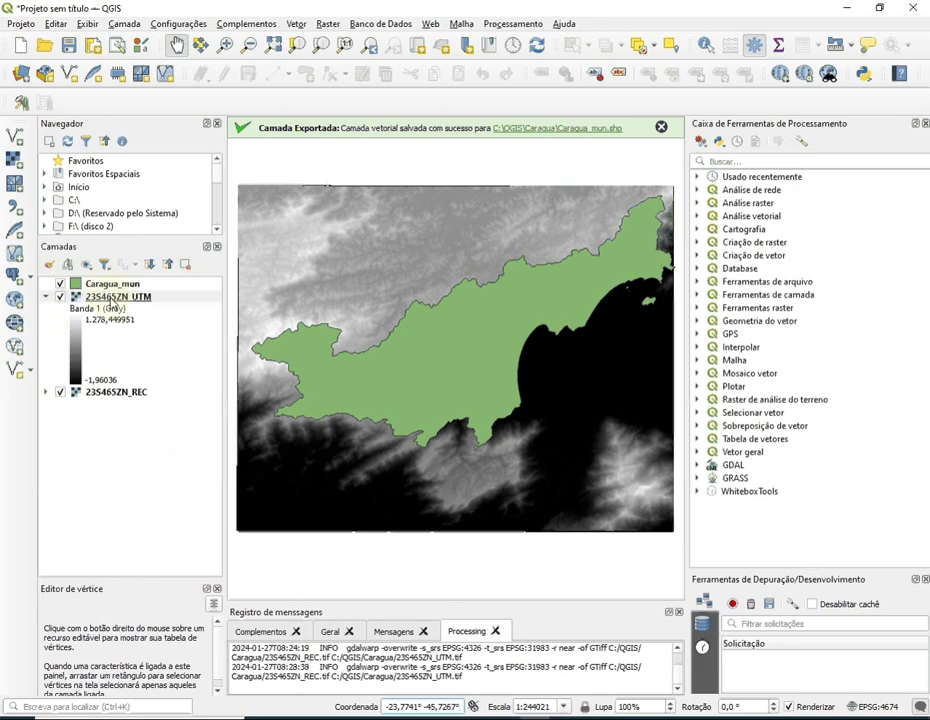
{"action": "right_click", "coordinate": [108, 298]}
{"action": "mouse_move", "coordinate": [167, 512]}
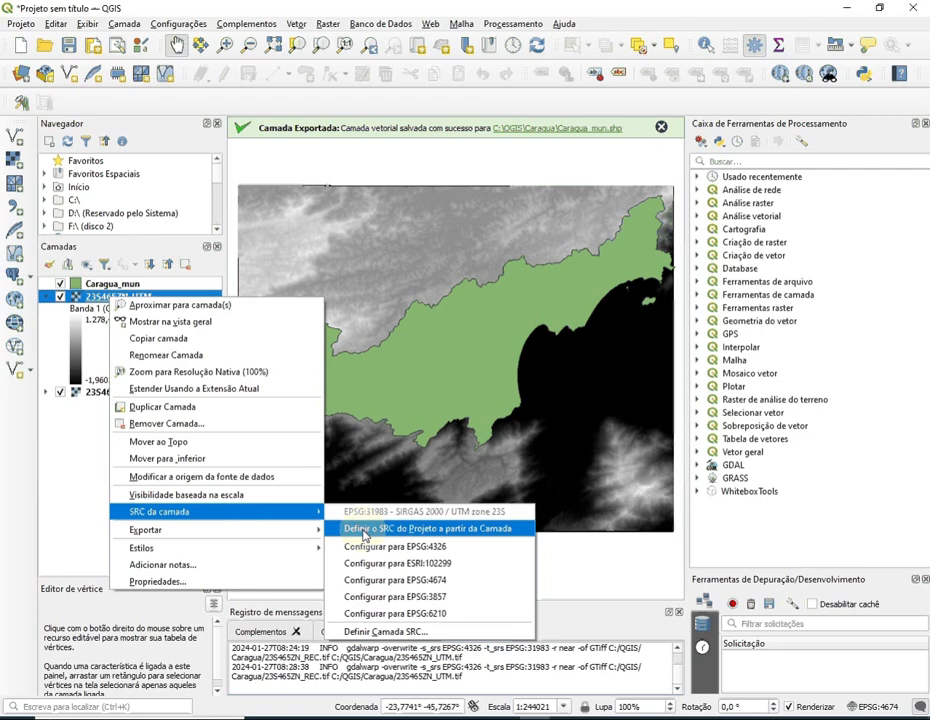
{"action": "left_click", "coordinate": [364, 532]}
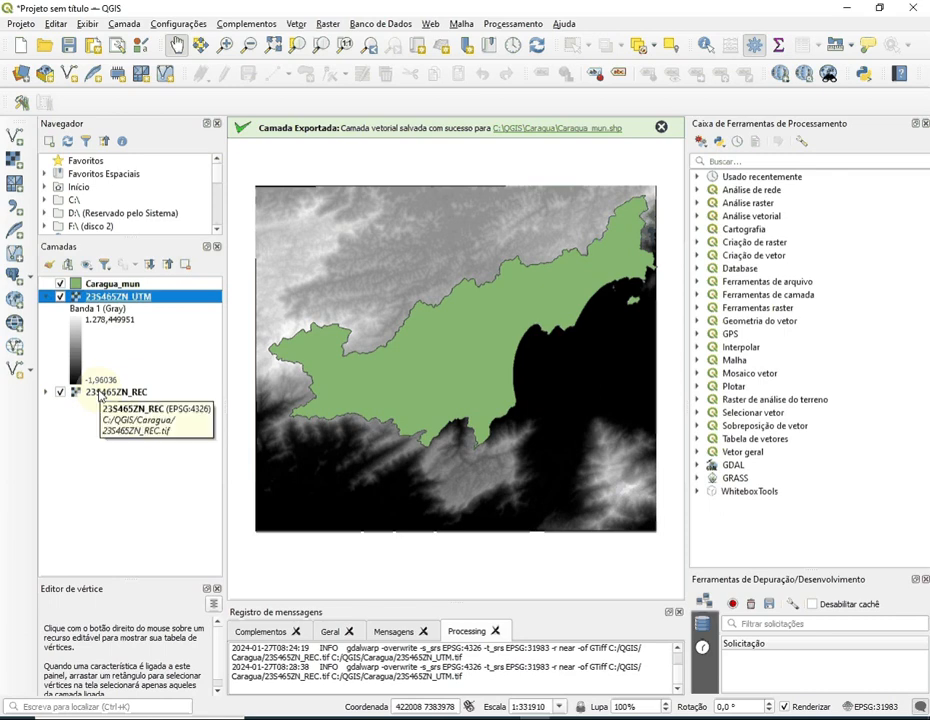
Remove the 23S465ZN_REC layer from the project and collapse the legend of the 23S465ZN_UTM layer.
{"action": "right_click", "coordinate": [100, 393]}
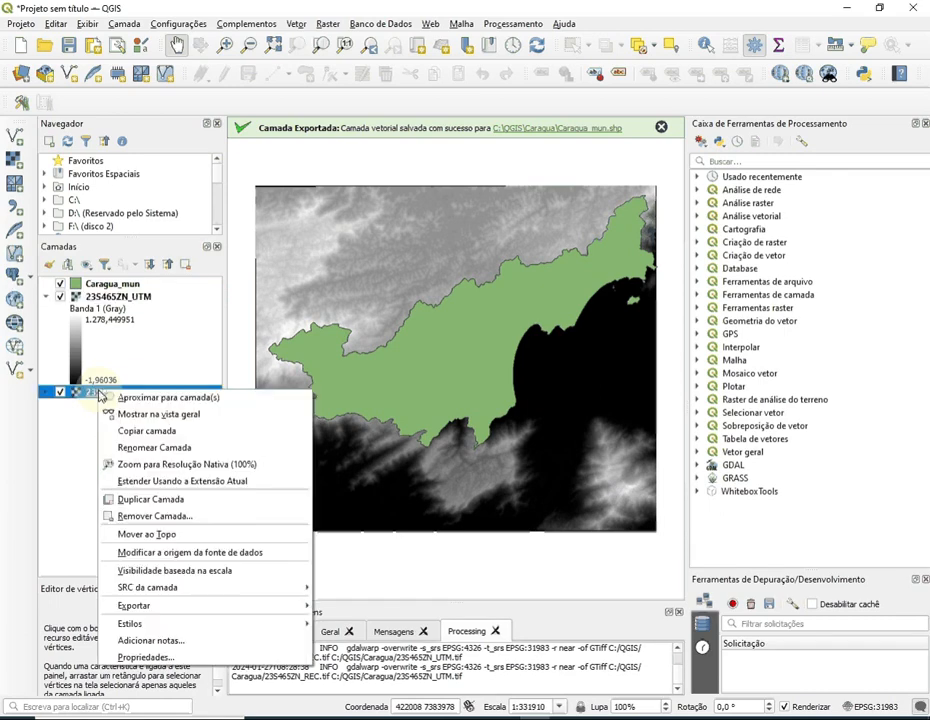
{"action": "left_click", "coordinate": [152, 516]}
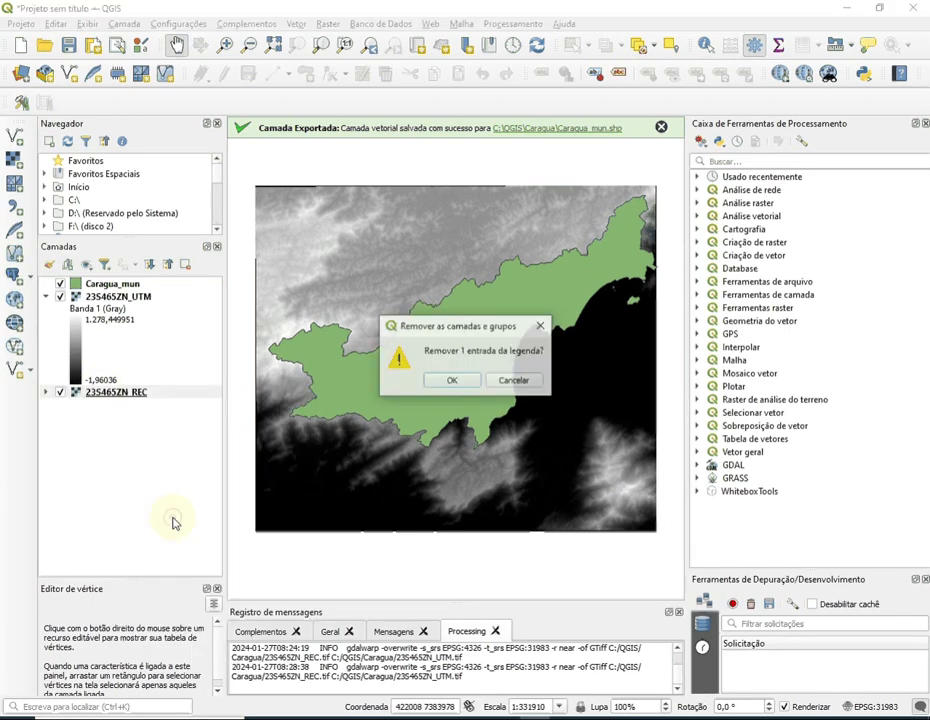
{"action": "left_click", "coordinate": [452, 382]}
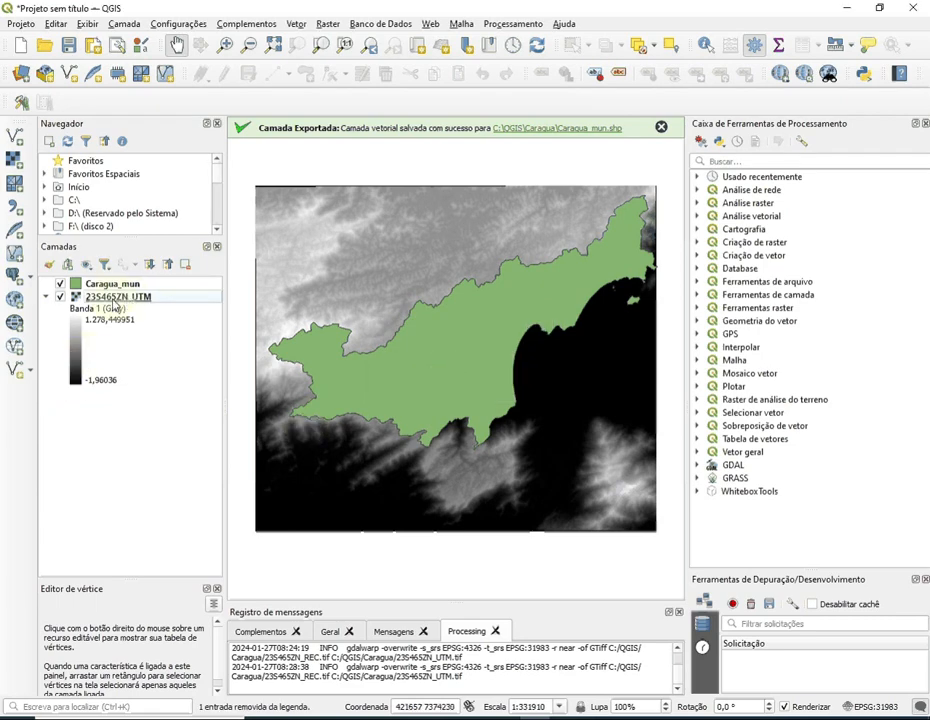
{"action": "left_click", "coordinate": [46, 297]}
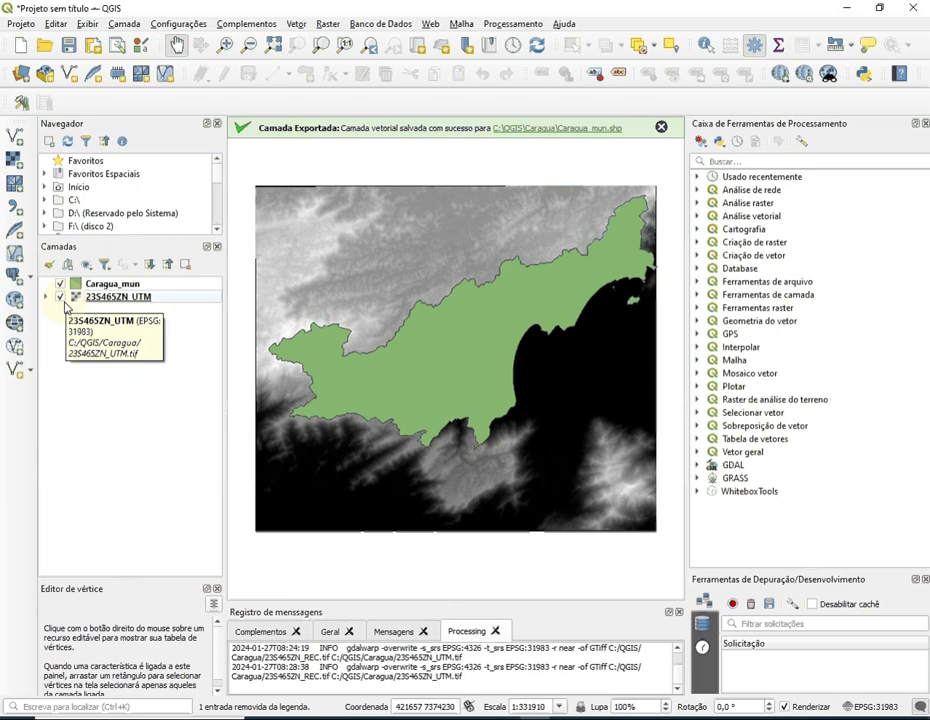
Set up a contour extraction from the 23S465ZN_UTM raster with a 20 m interval between contours.
{"action": "left_click", "coordinate": [328, 24]}
{"action": "mouse_move", "coordinate": [365, 126]}
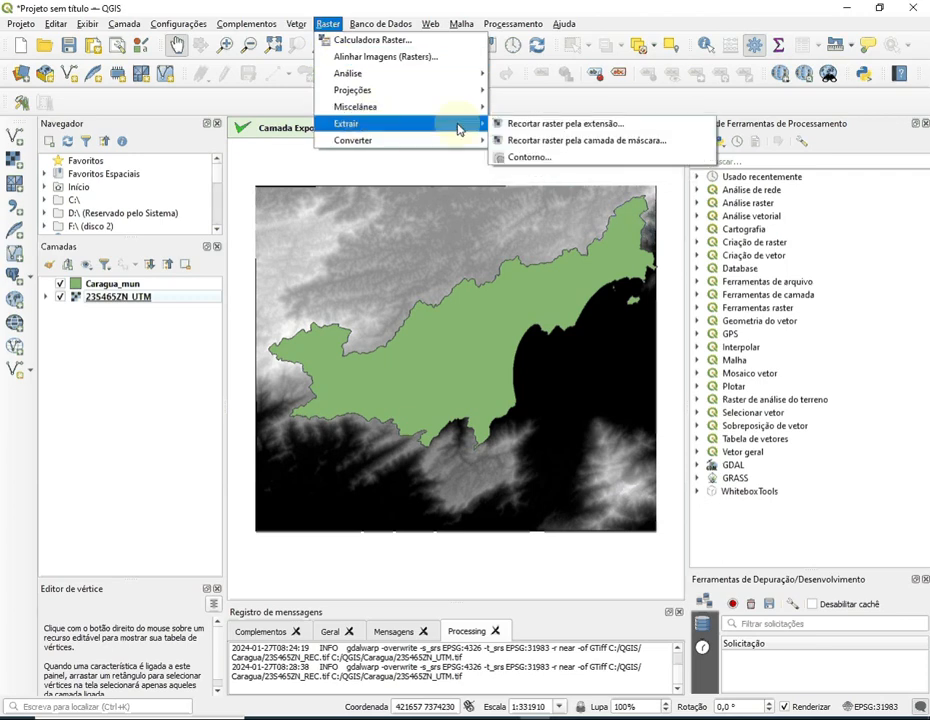
{"action": "left_click", "coordinate": [536, 160]}
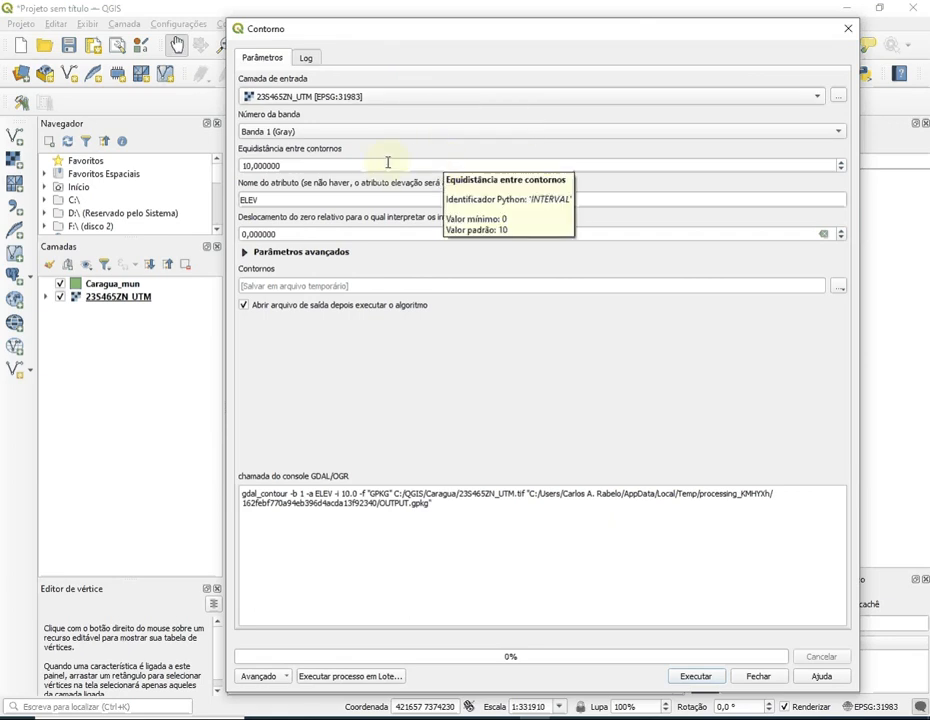
{"action": "left_click", "coordinate": [323, 167]}
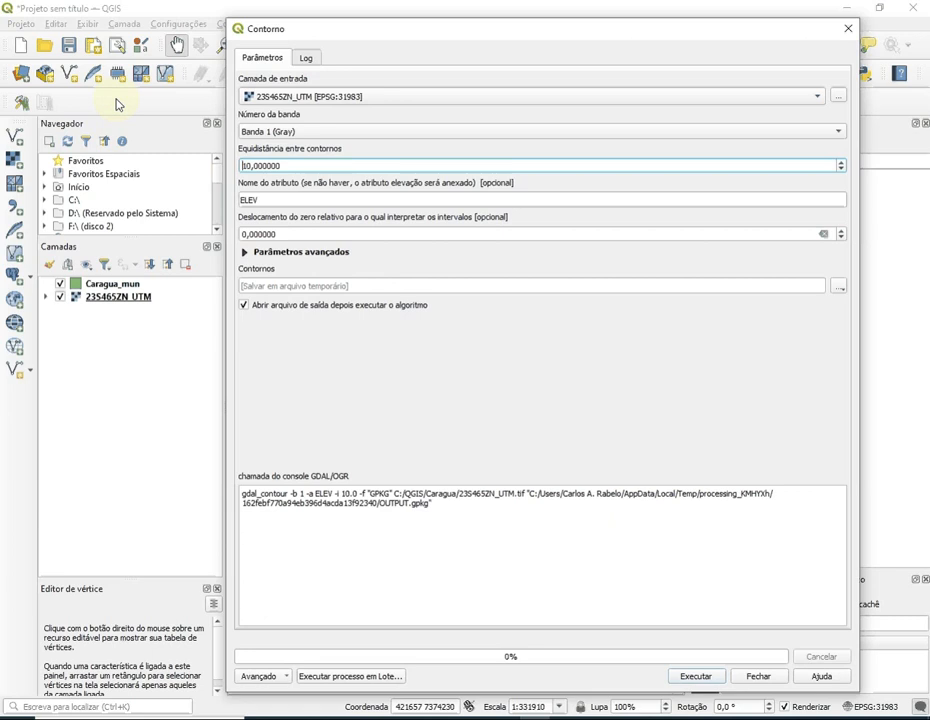
{"action": "key", "text": "Delete"}
{"action": "type", "text": "2"}
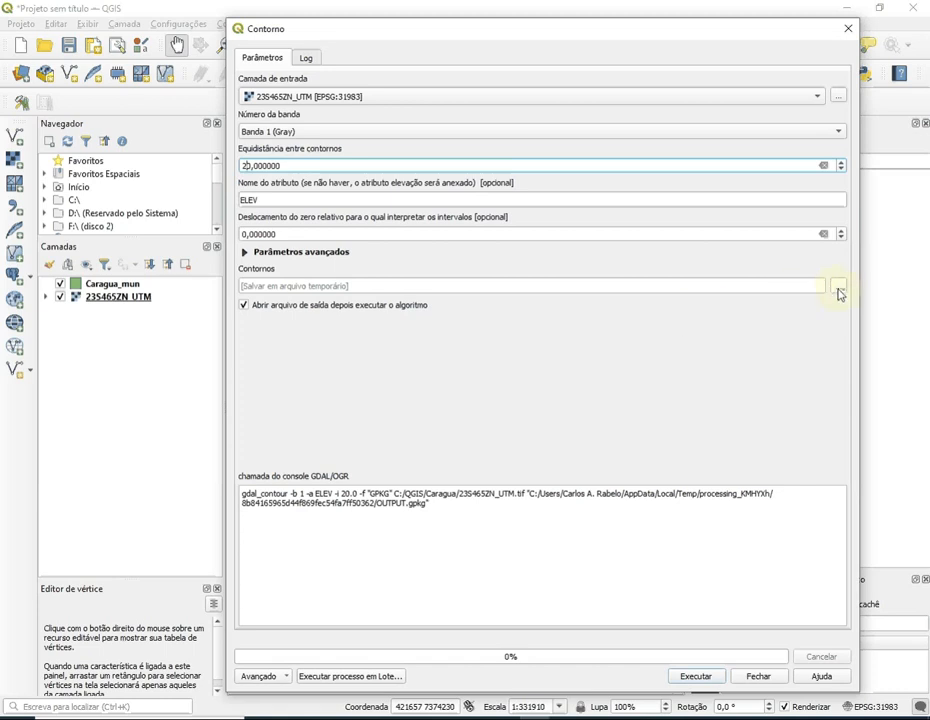
Run the contour extraction with its output saved as Caragua_CN.shp in C:\QGIS\Caragua, and close the tool.
{"action": "left_click", "coordinate": [395, 287]}
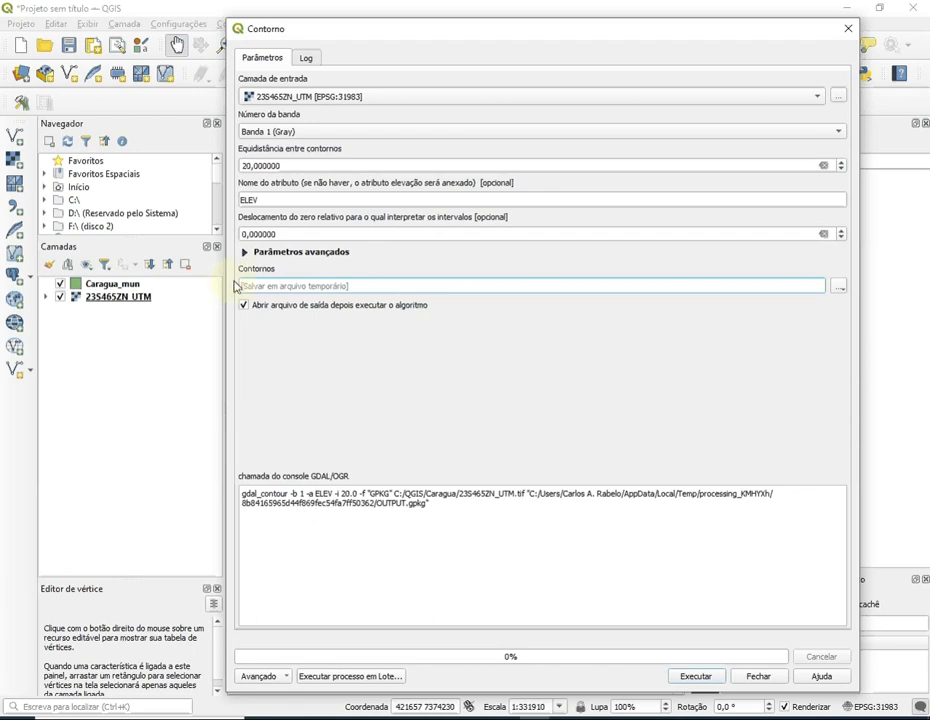
{"action": "left_click", "coordinate": [838, 289]}
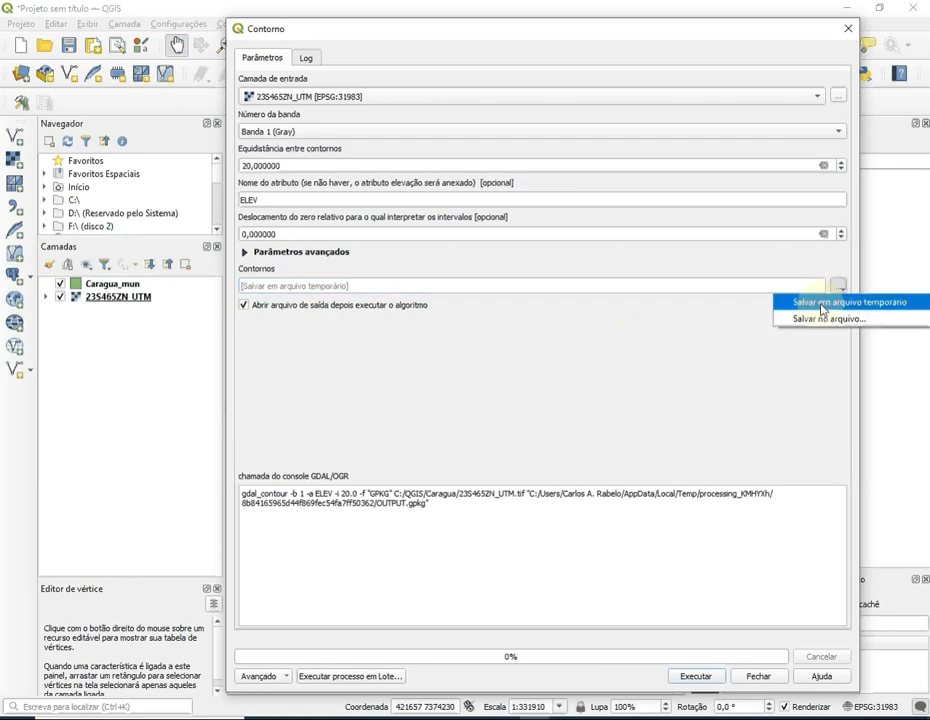
{"action": "left_click", "coordinate": [808, 319]}
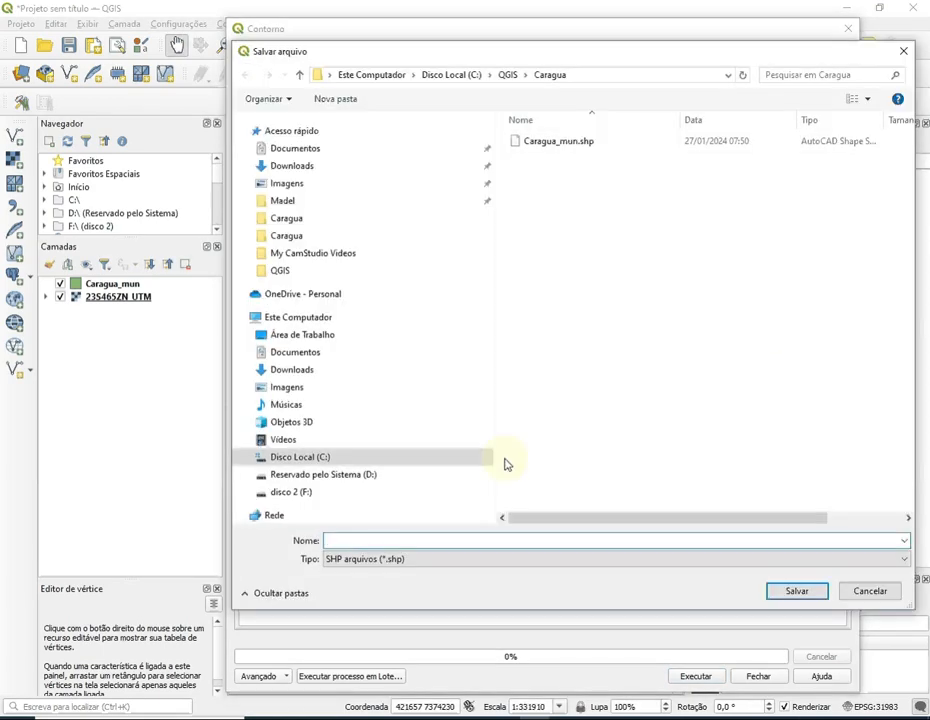
{"action": "type", "text": "C"}
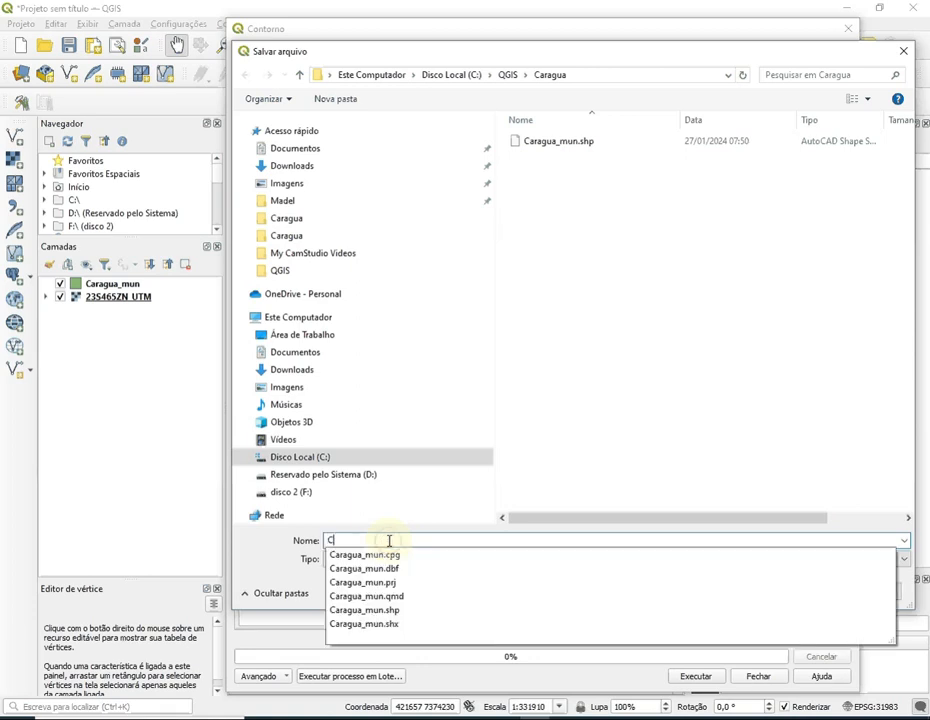
{"action": "type", "text": "aragua_CN"}
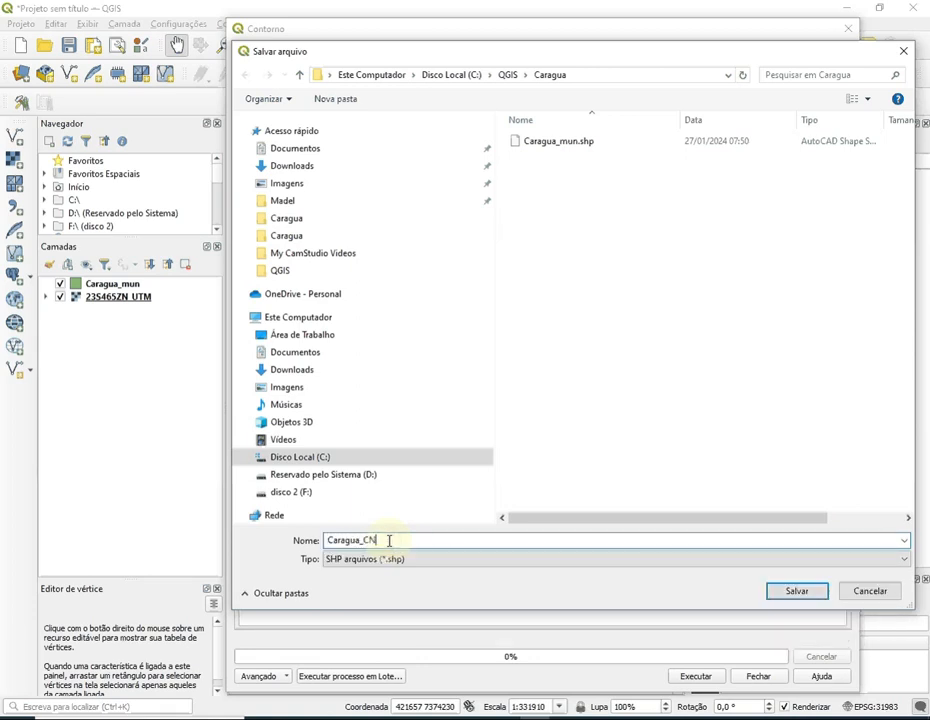
{"action": "left_click", "coordinate": [798, 592]}
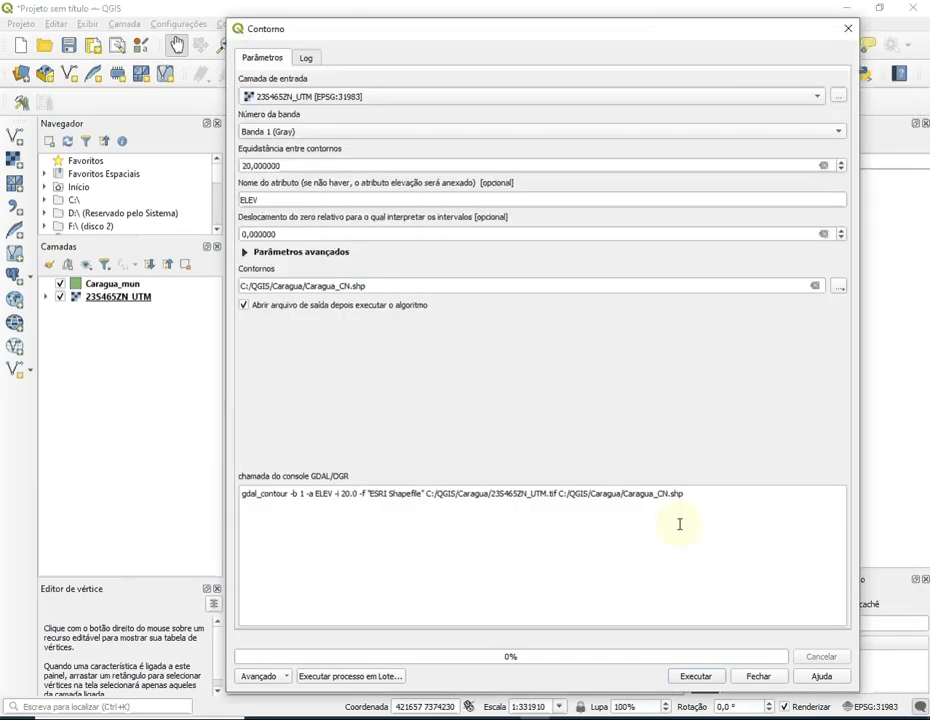
{"action": "left_click", "coordinate": [702, 679]}
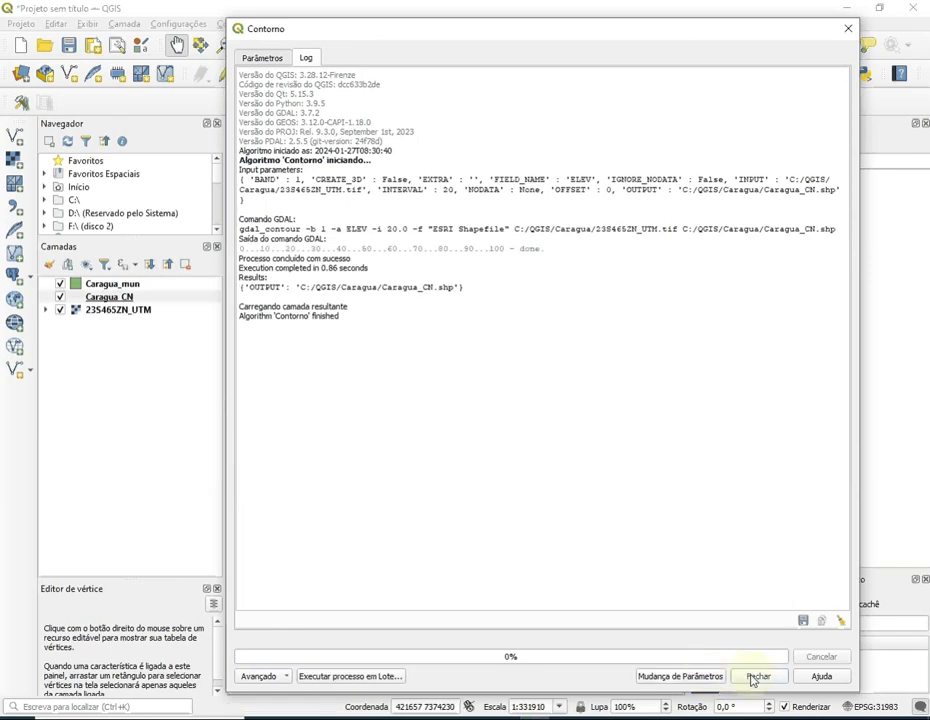
{"action": "left_click", "coordinate": [752, 678]}
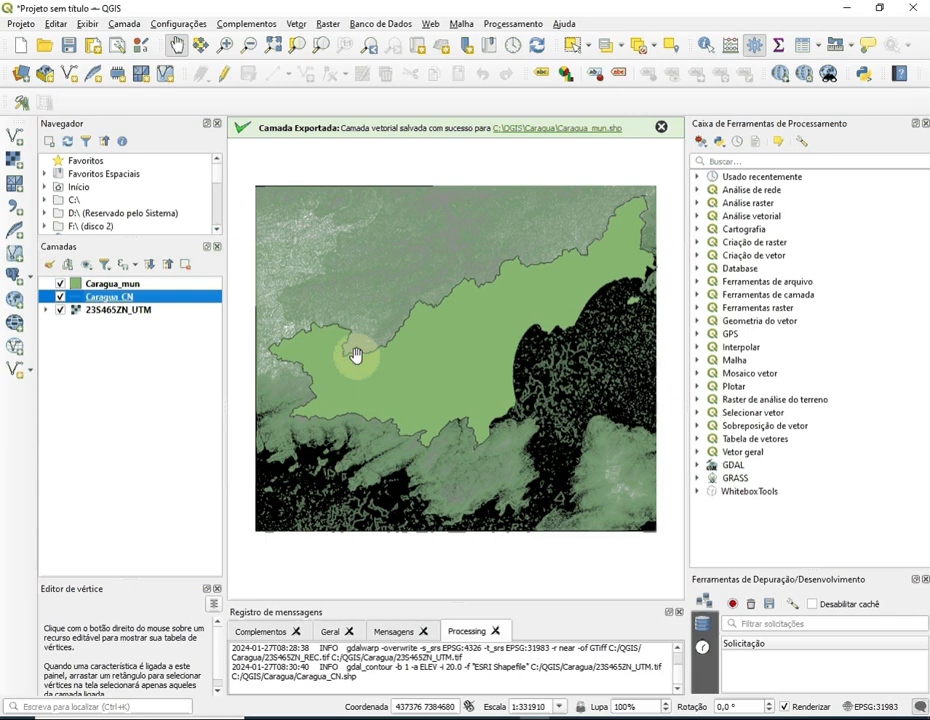
Hide the Caragua_mun and 23S465ZN_UTM layers and examine the contour lines of Caragua_CN up close.
{"action": "left_click", "coordinate": [60, 284]}
{"action": "left_click", "coordinate": [60, 310]}
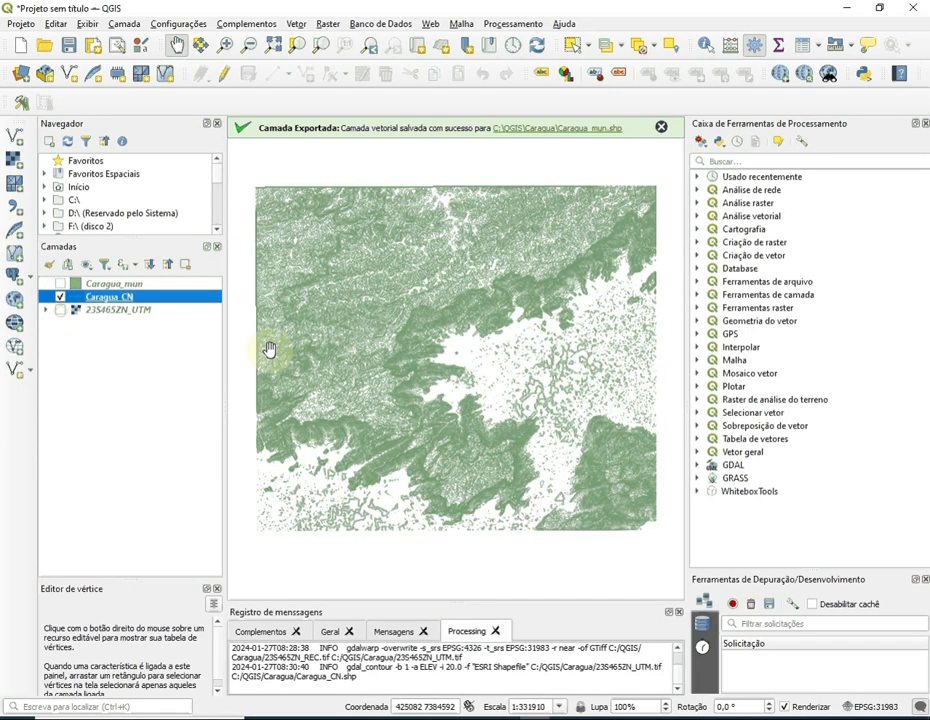
{"action": "scroll", "coordinate": [389, 386], "scroll_direction": "up", "scroll_amount": 3}
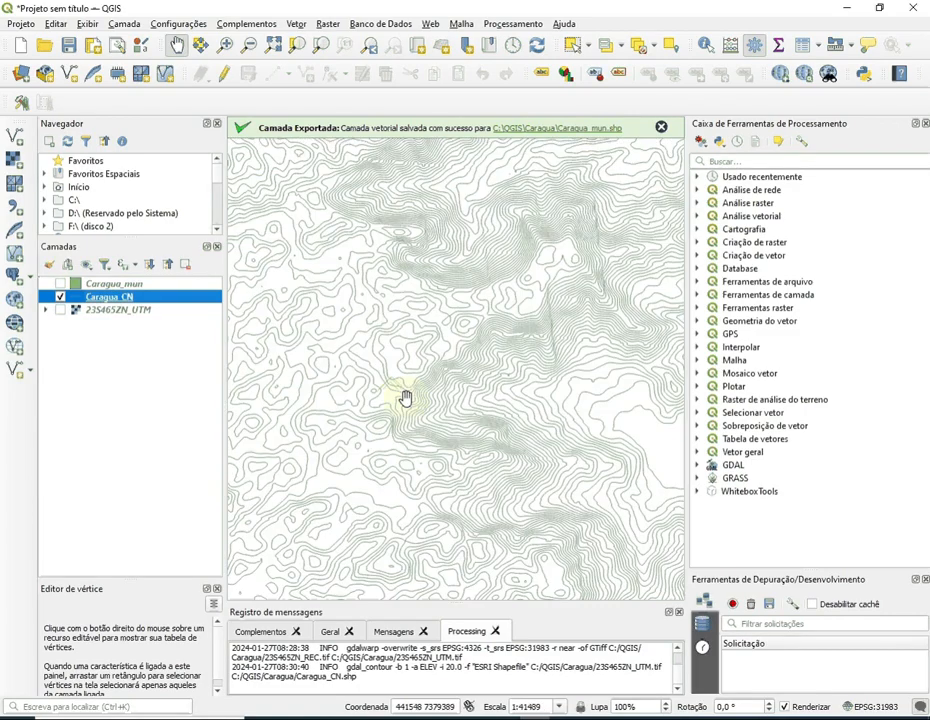
{"action": "left_click_drag", "start_coordinate": [465, 336], "coordinate": [322, 317]}
{"action": "scroll", "coordinate": [364, 320], "scroll_direction": "down", "scroll_amount": 2}
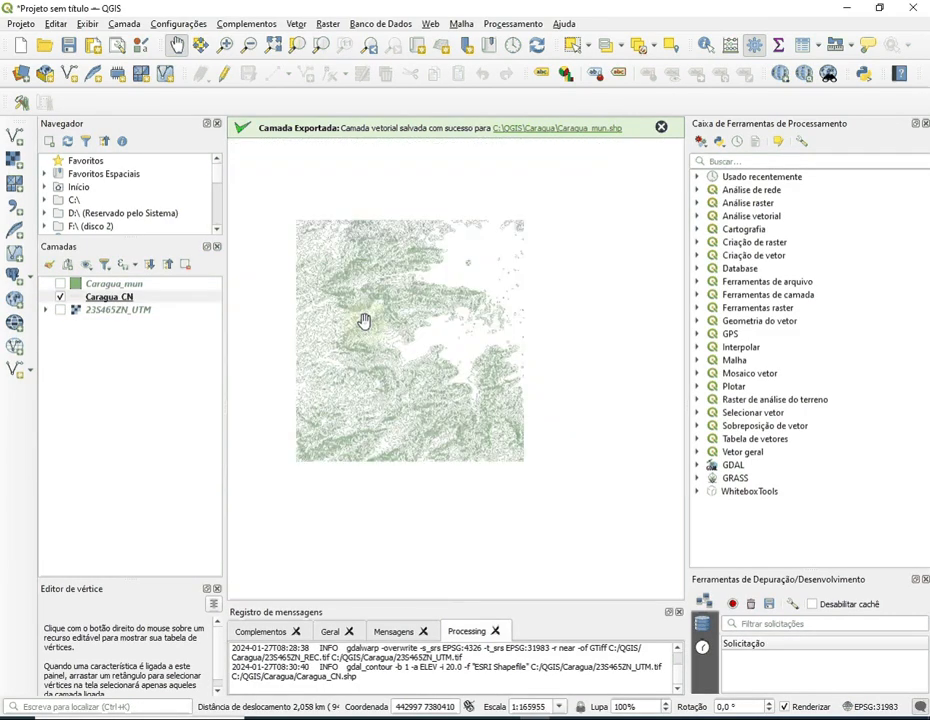
Zoom the map to the full extent of Caragua_CN and show the 23S465ZN_UTM raster again.
{"action": "right_click", "coordinate": [97, 300]}
{"action": "left_click", "coordinate": [130, 306]}
{"action": "left_click", "coordinate": [61, 310]}
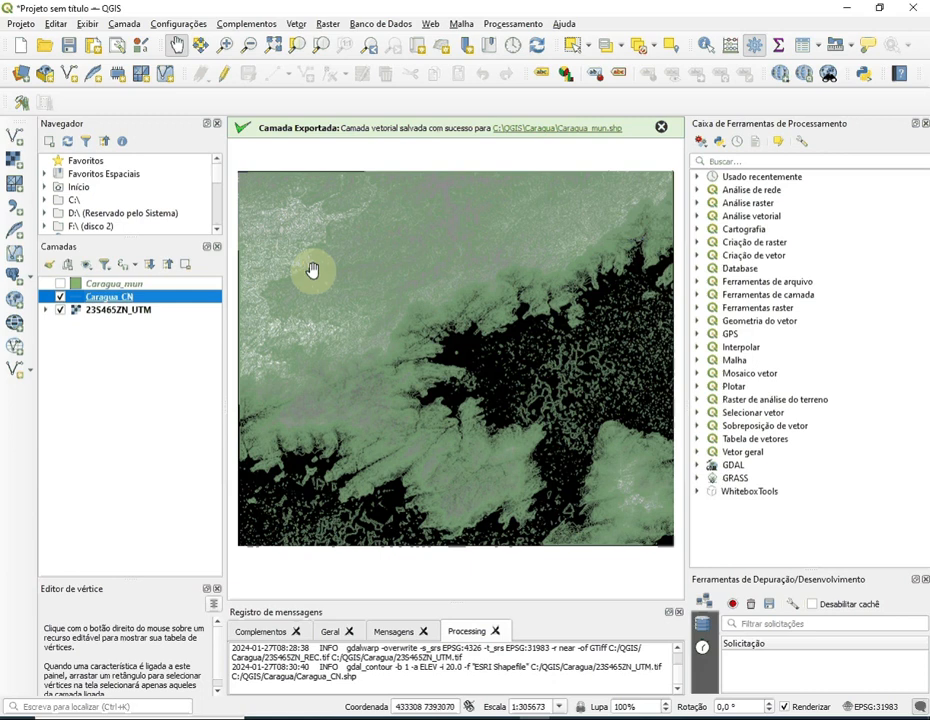
Find the GRASS r.fill.dir tool and set 23S465ZN_UTM as its elevation layer.
{"action": "left_click", "coordinate": [712, 161]}
{"action": "type", "text": "fill"}
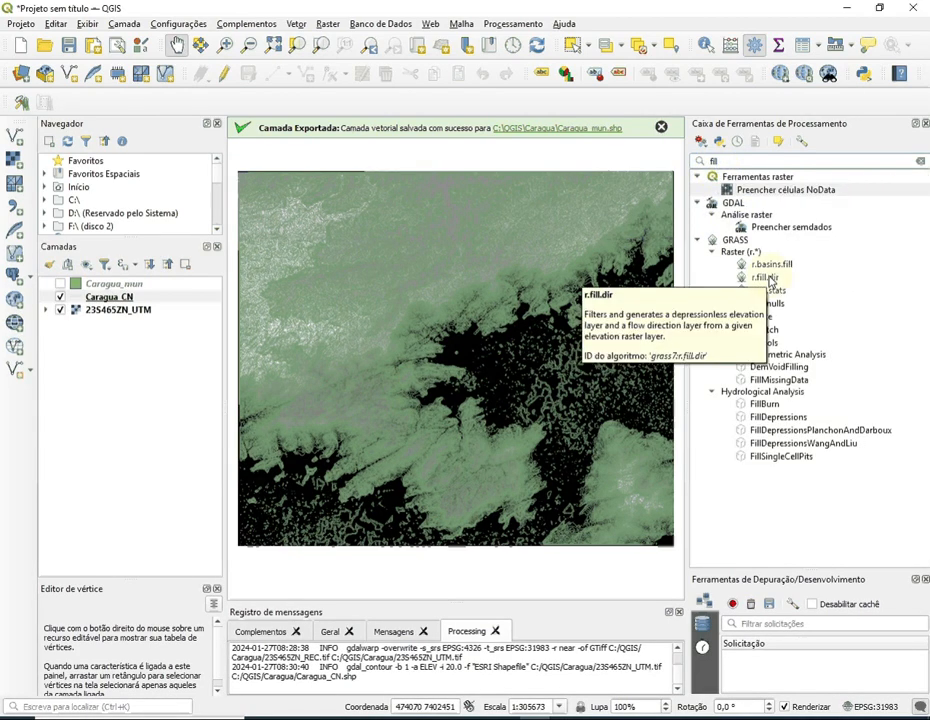
{"action": "double_click", "coordinate": [768, 278]}
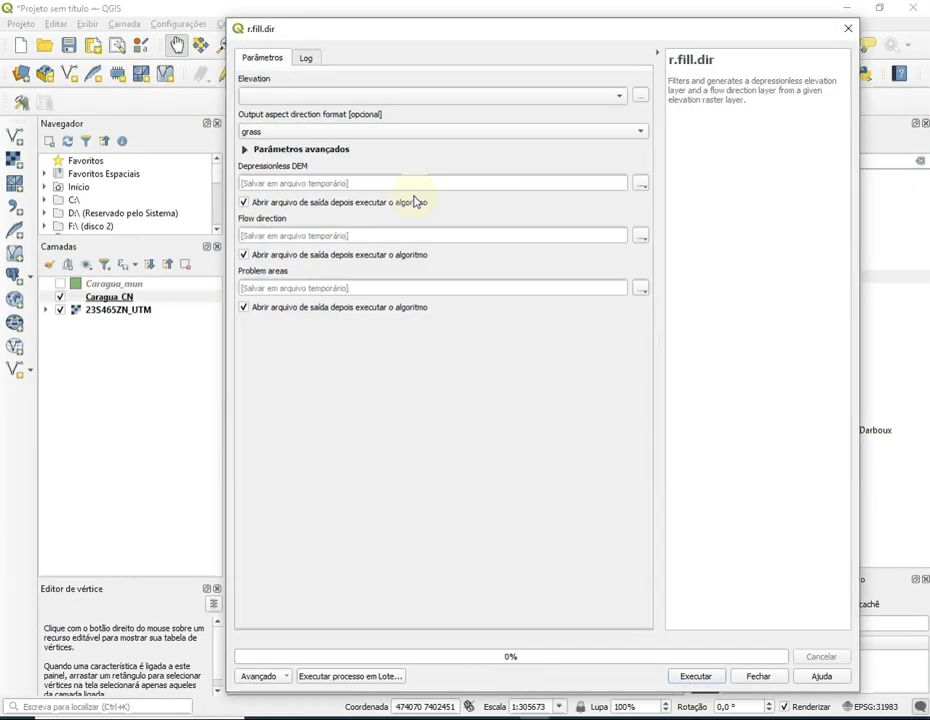
{"action": "left_click", "coordinate": [377, 100]}
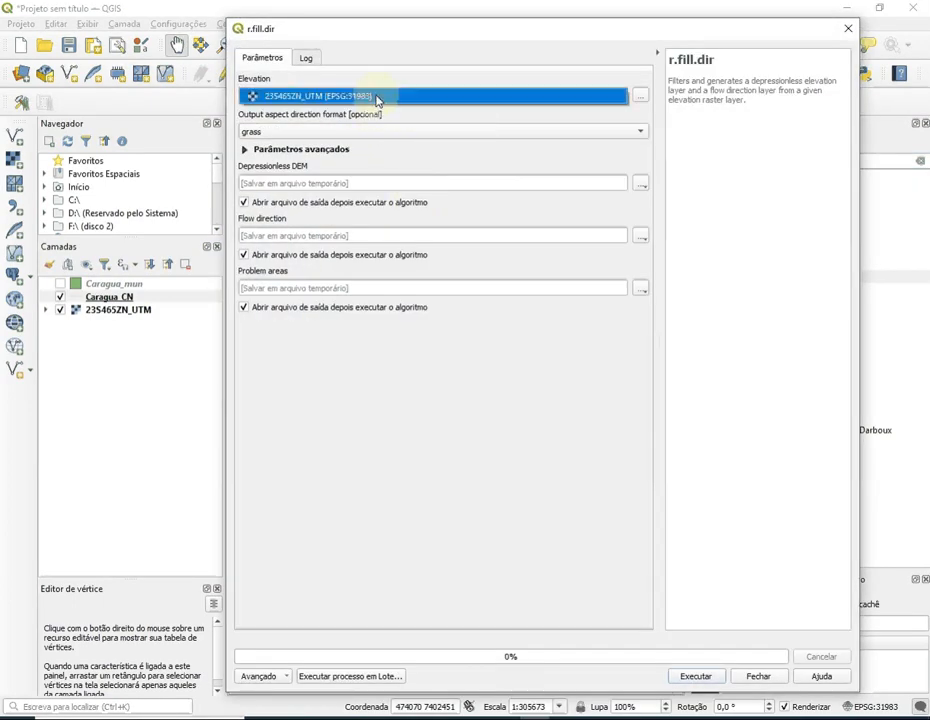
{"action": "left_click", "coordinate": [377, 98]}
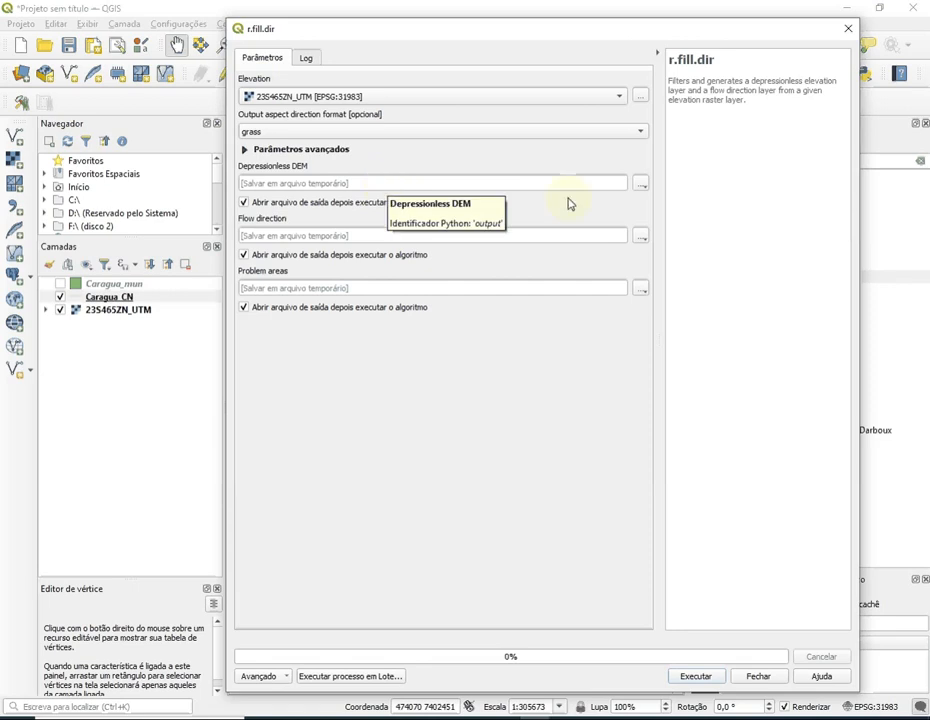
Set the Depressionless DEM output to be saved as Caragua_ret.tif in C:\QGIS\Caragua.
{"action": "left_click", "coordinate": [640, 186]}
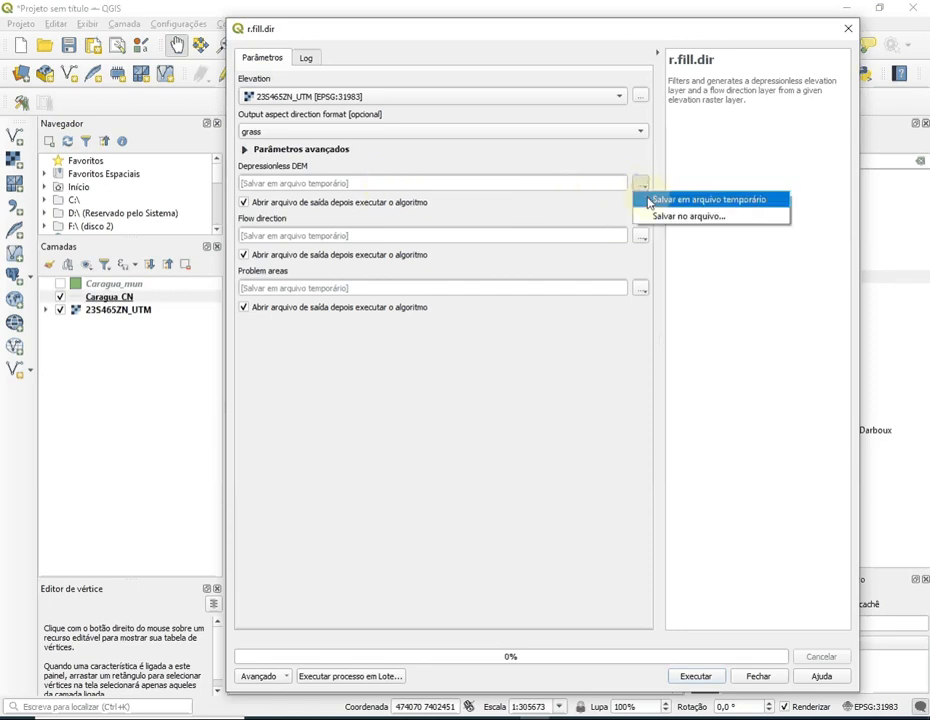
{"action": "left_click", "coordinate": [658, 216]}
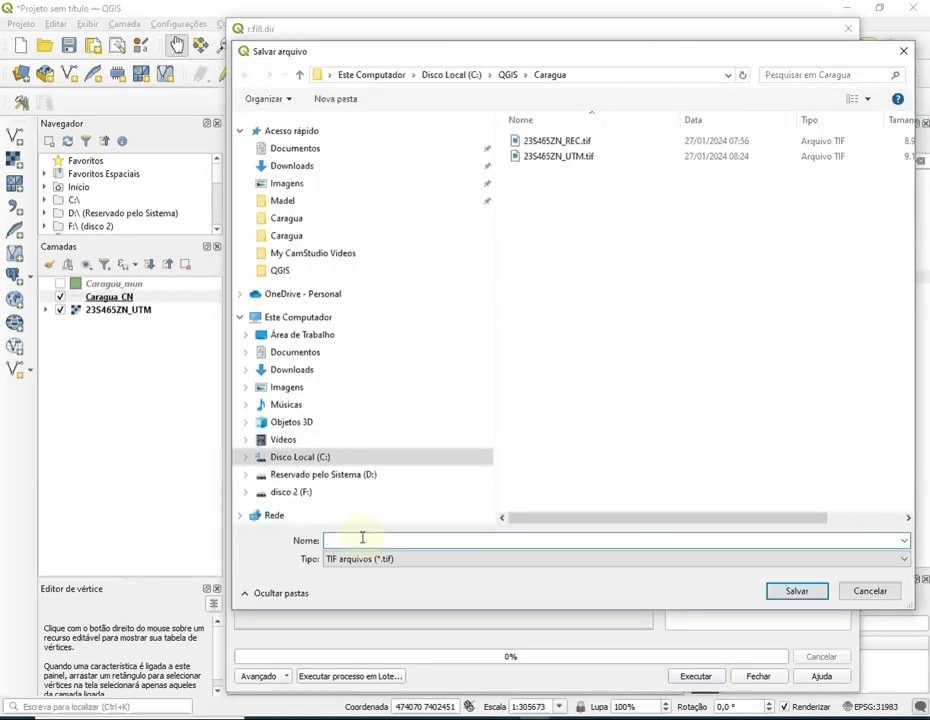
{"action": "type", "text": "C"}
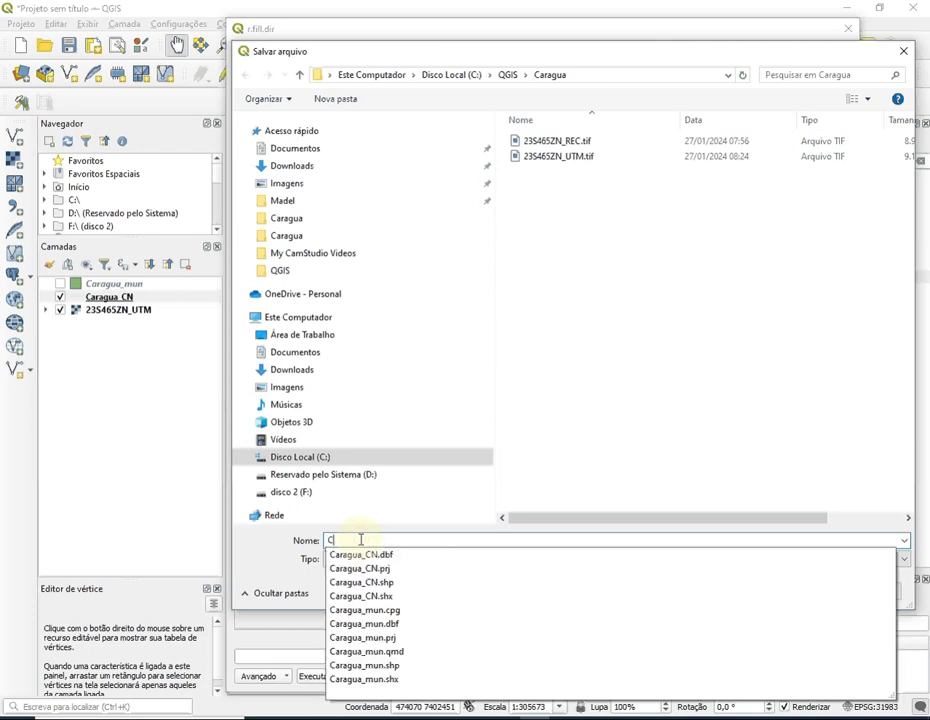
{"action": "type", "text": "aragua"}
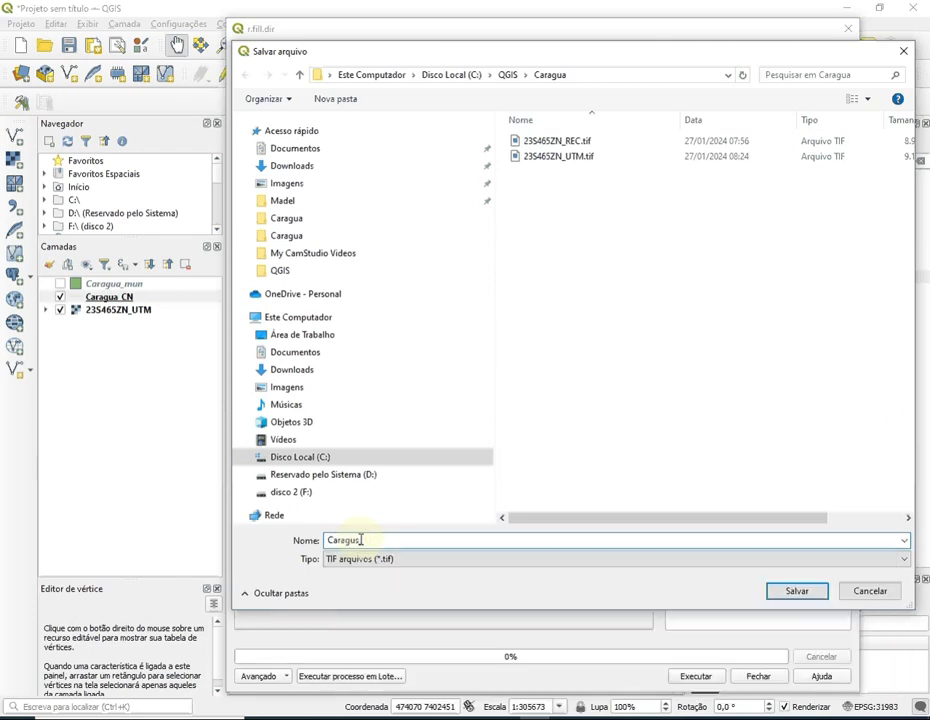
{"action": "key", "text": "BackSpace"}
{"action": "type", "text": "a"}
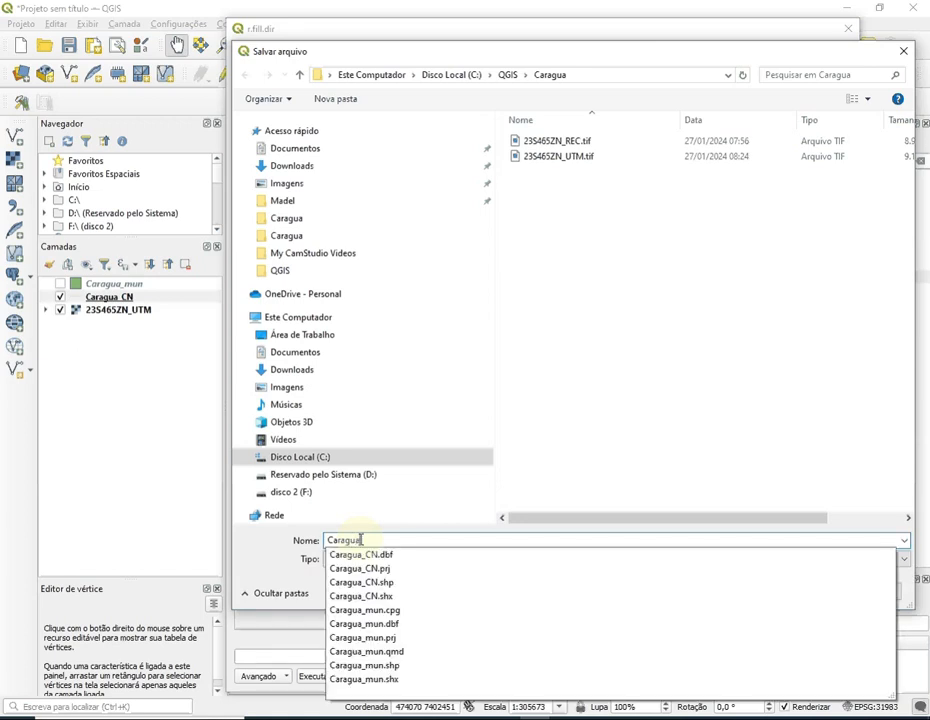
{"action": "type", "text": "_ret"}
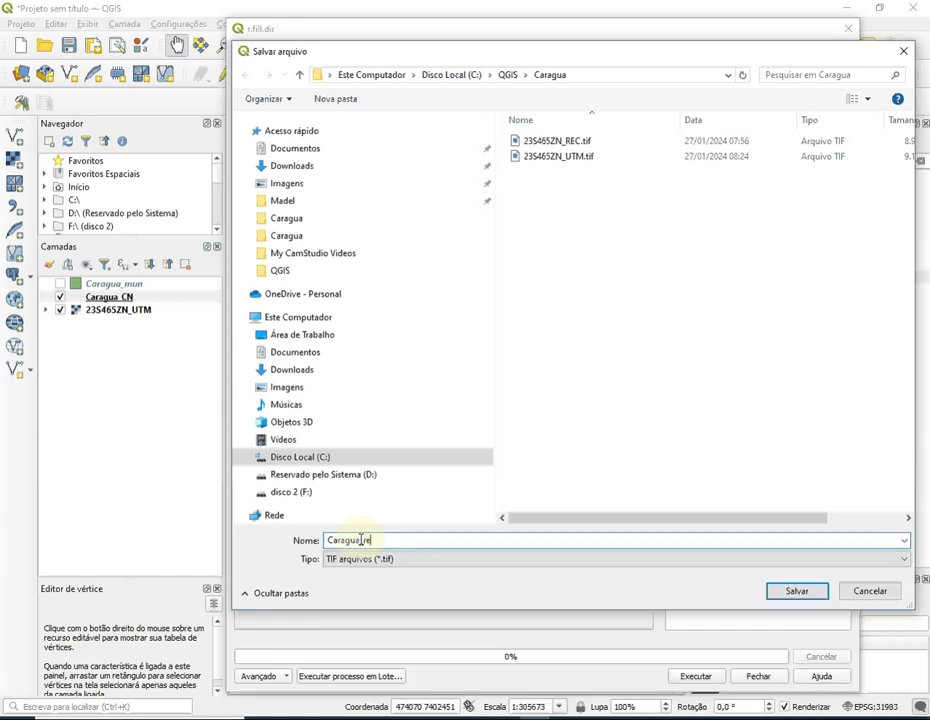
{"action": "left_click", "coordinate": [792, 592]}
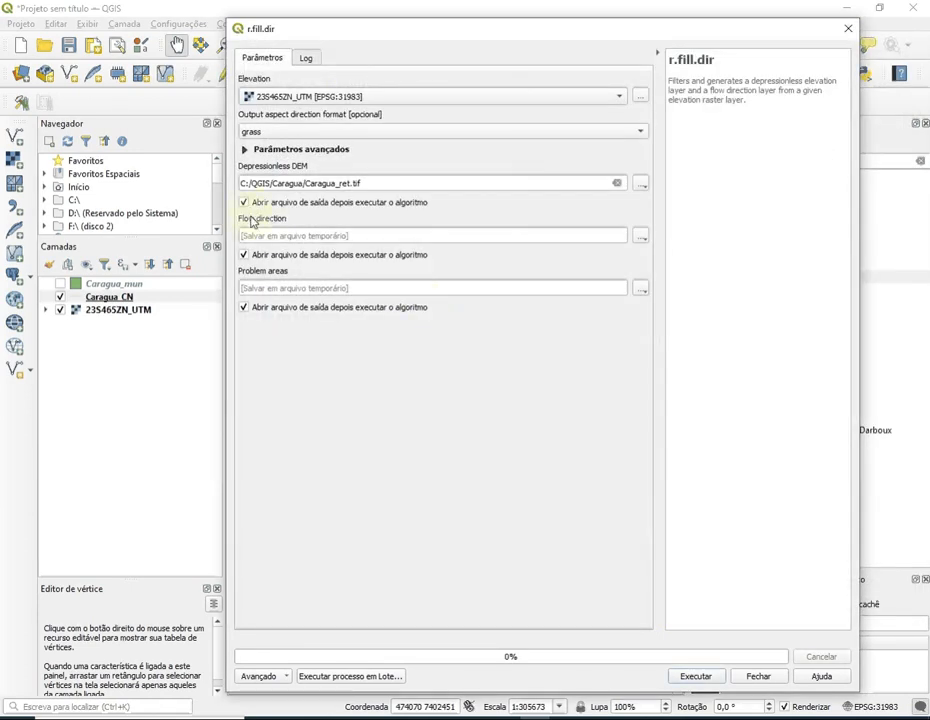
Run r.fill.dir without loading the Flow direction and Problem areas outputs into the project.
{"action": "left_click", "coordinate": [244, 255]}
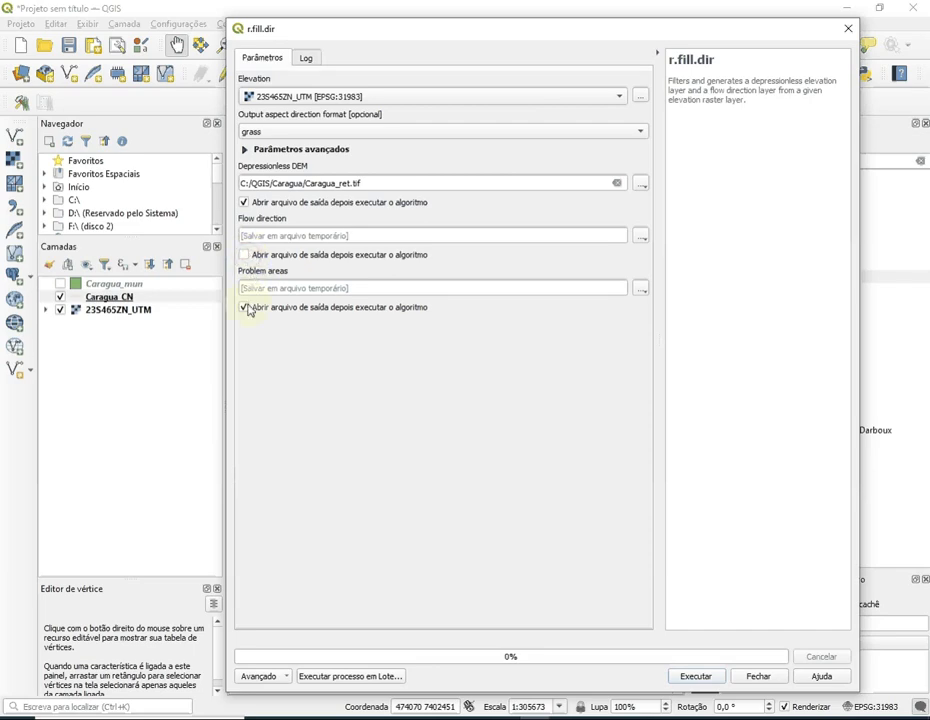
{"action": "left_click", "coordinate": [244, 307]}
{"action": "left_click", "coordinate": [709, 677]}
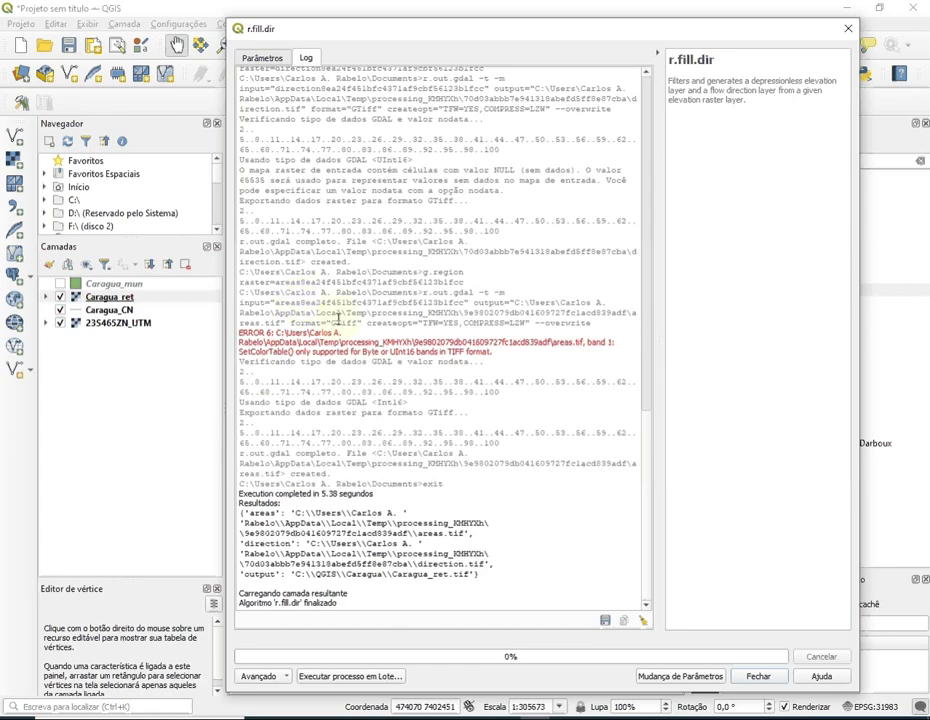
{"action": "left_click", "coordinate": [758, 677]}
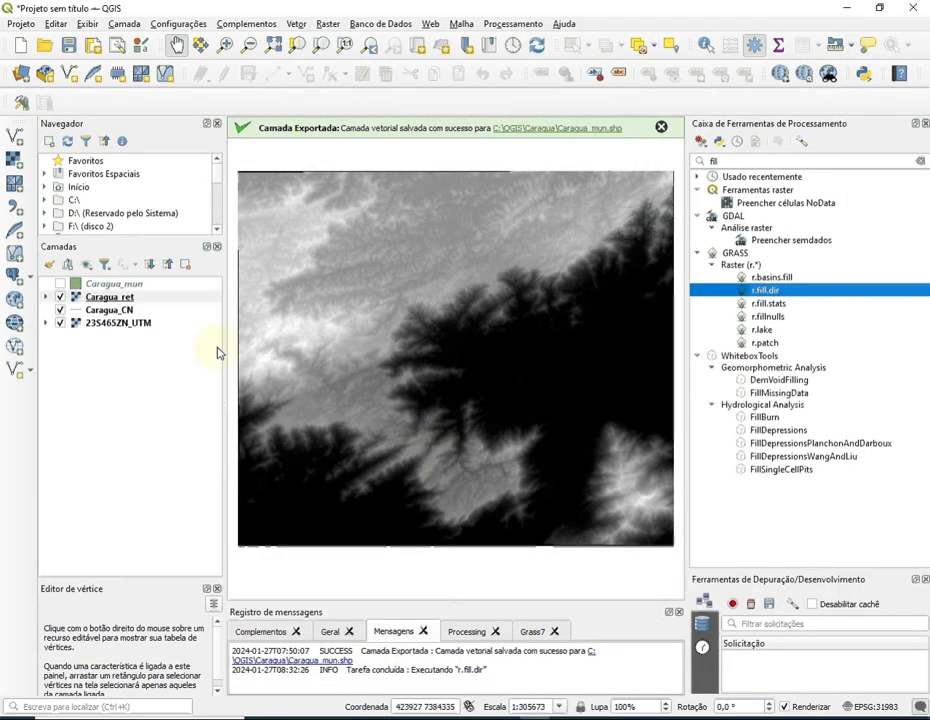
Hide the Caragua_CN contours and compare Caragua_ret with 23S465ZN_UTM by switching each raster off and on again.
{"action": "left_click", "coordinate": [103, 299]}
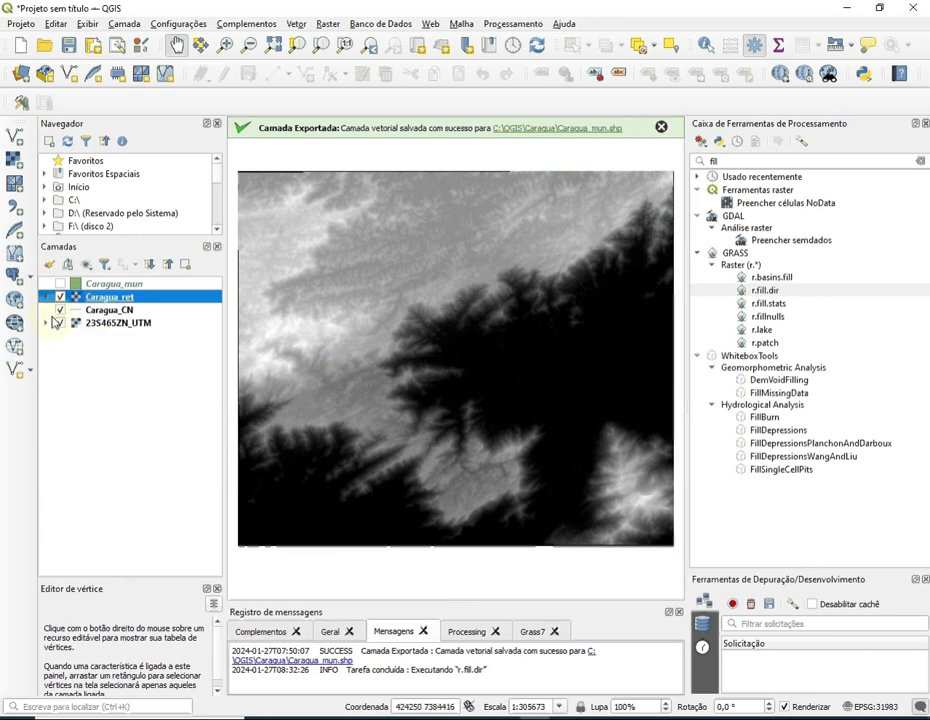
{"action": "left_click", "coordinate": [60, 311]}
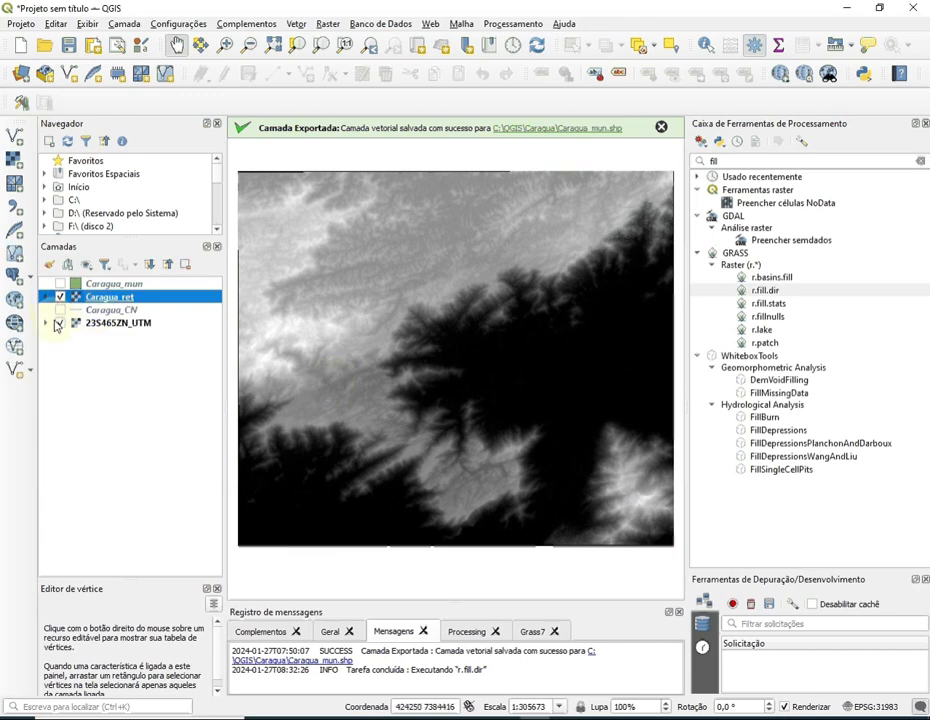
{"action": "left_click", "coordinate": [59, 323]}
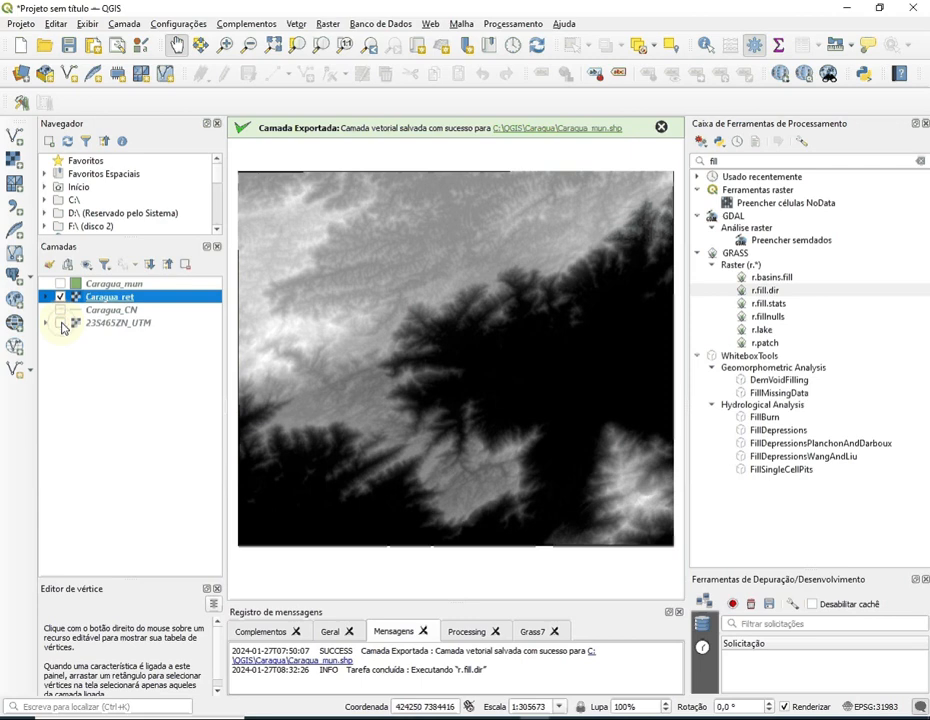
{"action": "left_click", "coordinate": [60, 324]}
{"action": "left_click", "coordinate": [60, 297]}
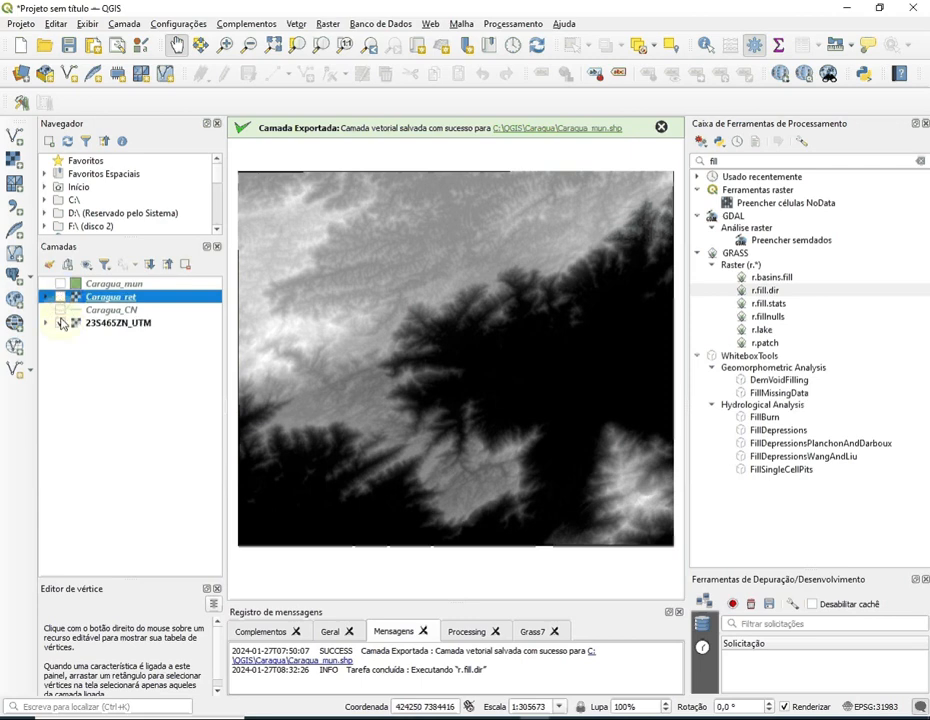
{"action": "left_click", "coordinate": [60, 324]}
{"action": "left_click", "coordinate": [60, 324]}
{"action": "left_click", "coordinate": [60, 297]}
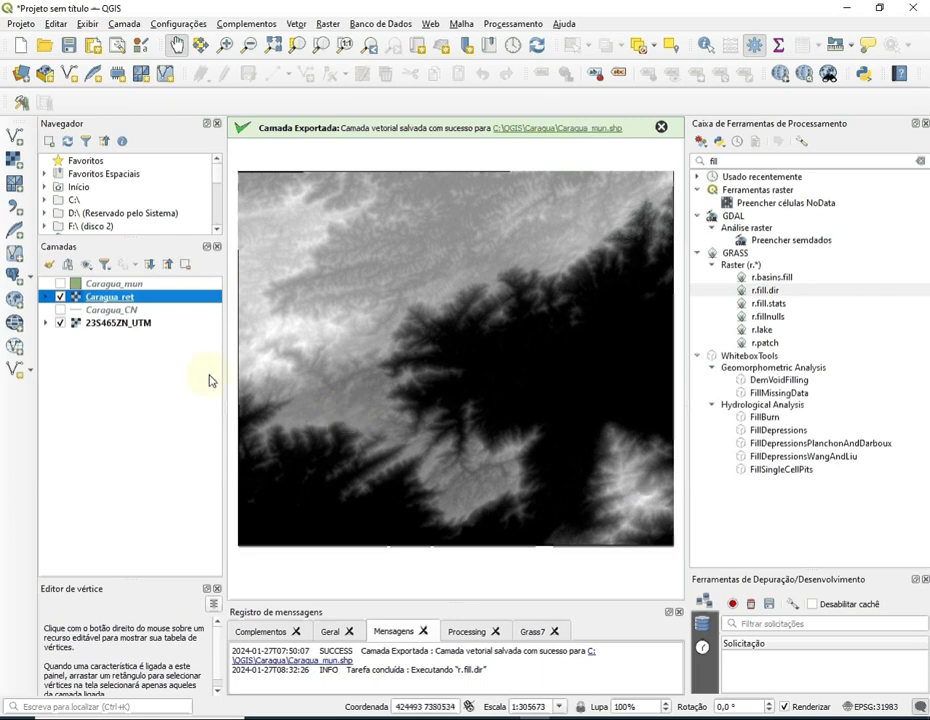
Search the processing tools for "water" and open the GRASS r.watershed tool.
{"action": "left_click", "coordinate": [735, 162]}
{"action": "type", "text": "l"}
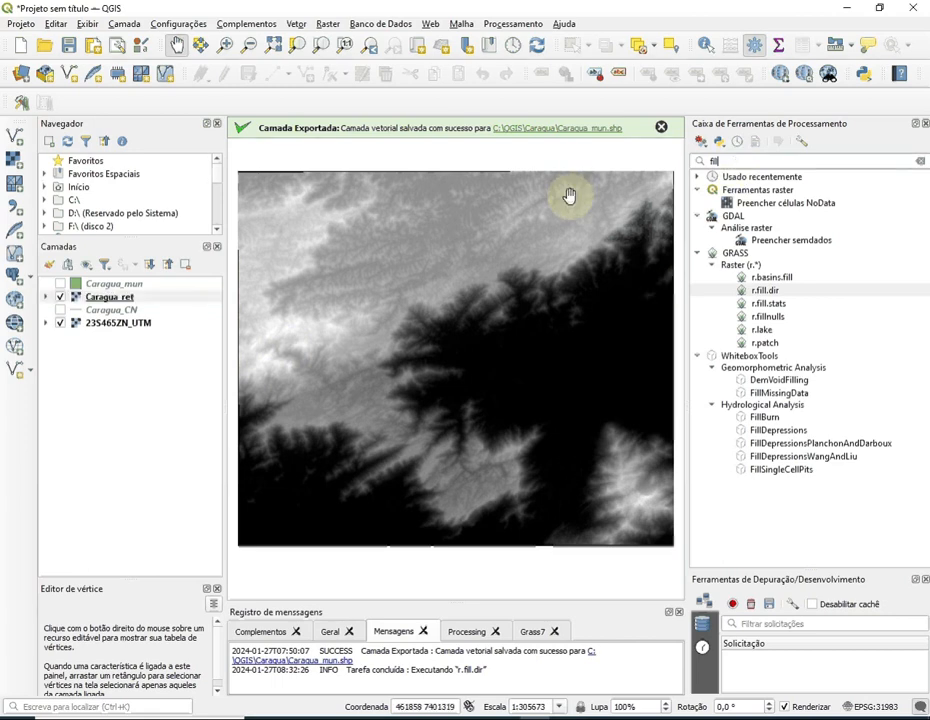
{"action": "double_click", "coordinate": [739, 161]}
{"action": "type", "text": "water"}
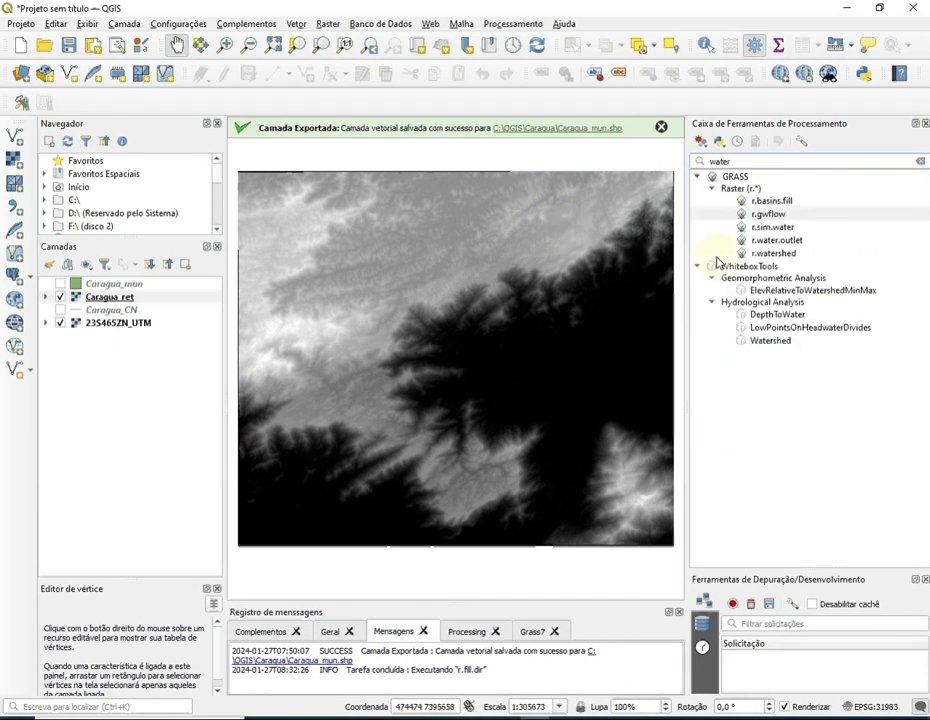
{"action": "double_click", "coordinate": [771, 253]}
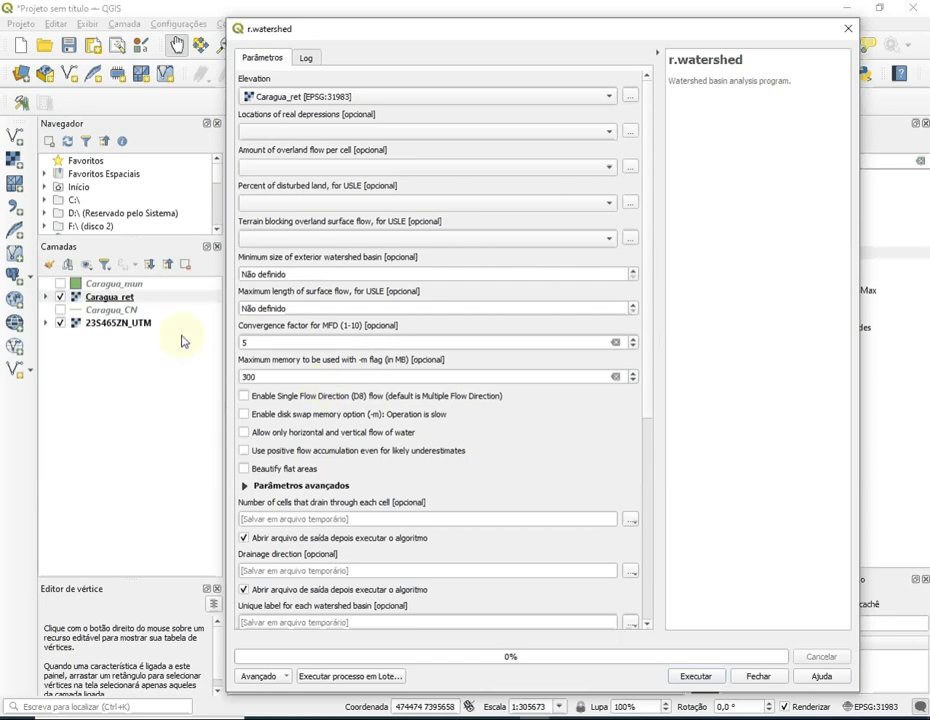
Check the pixel size of the 23S465ZN_UTM raster in its layer information.
{"action": "left_click", "coordinate": [134, 324]}
{"action": "right_click", "coordinate": [136, 330]}
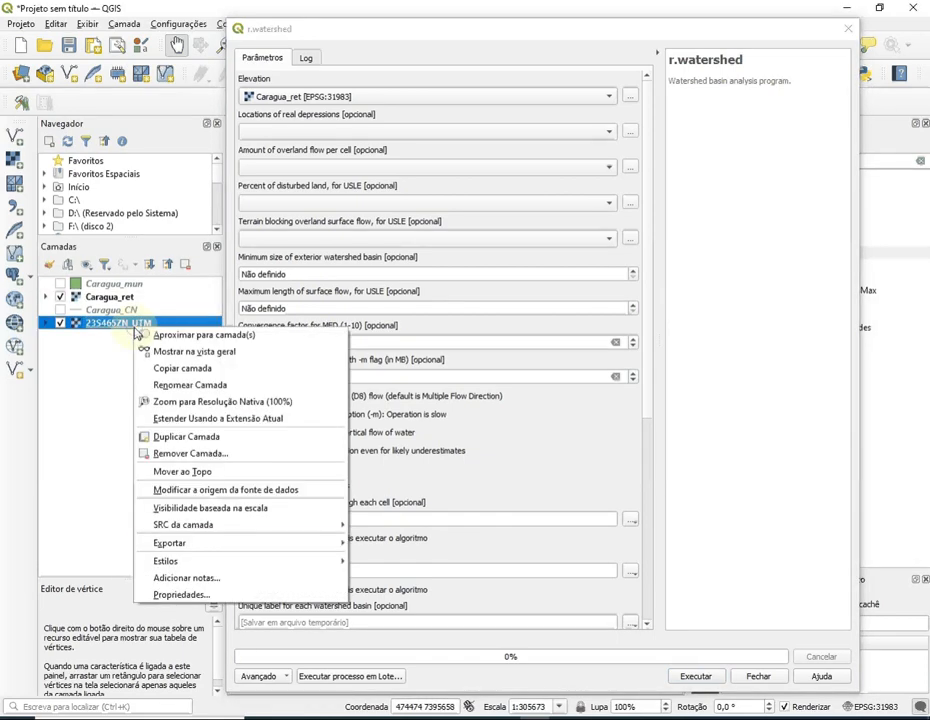
{"action": "left_click", "coordinate": [192, 604]}
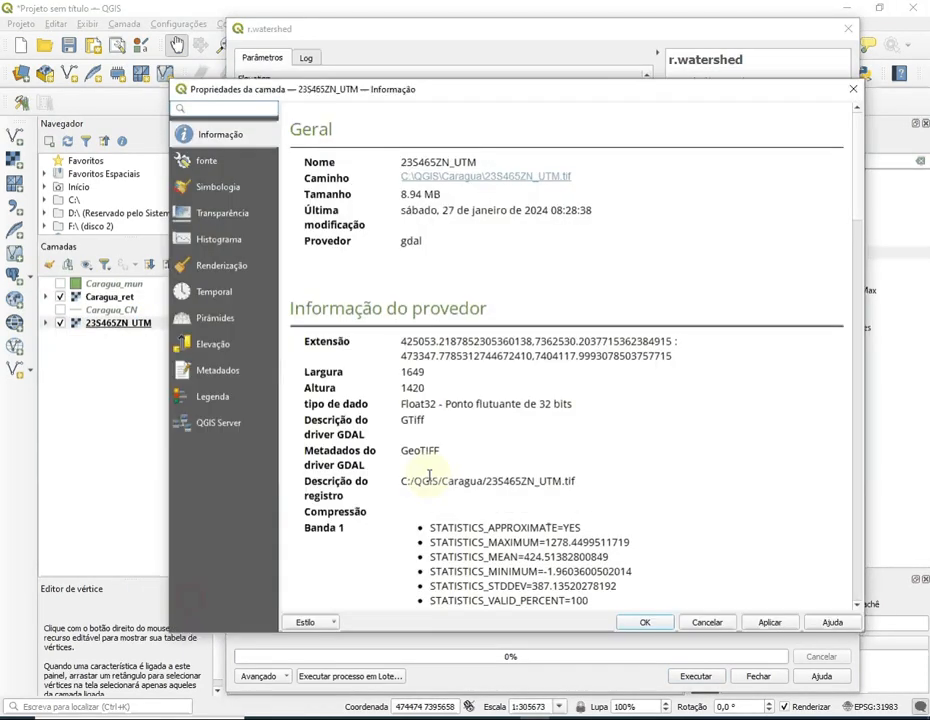
{"action": "scroll", "coordinate": [436, 386], "scroll_direction": "down", "scroll_amount": 5}
{"action": "scroll", "coordinate": [436, 388], "scroll_direction": "down", "scroll_amount": 1}
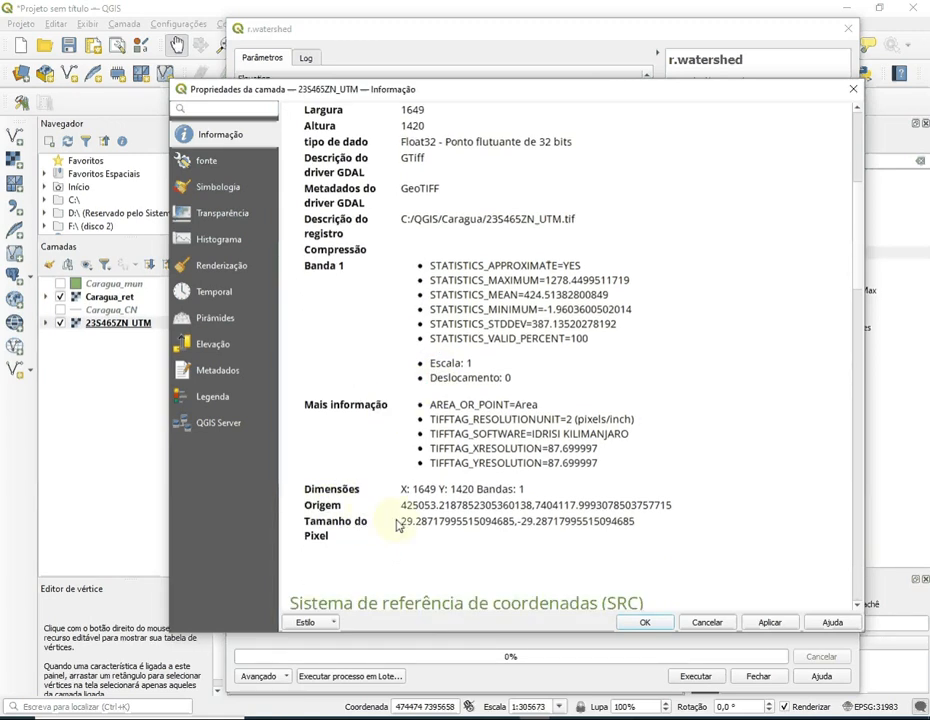
{"action": "left_click_drag", "start_coordinate": [401, 521], "coordinate": [431, 522]}
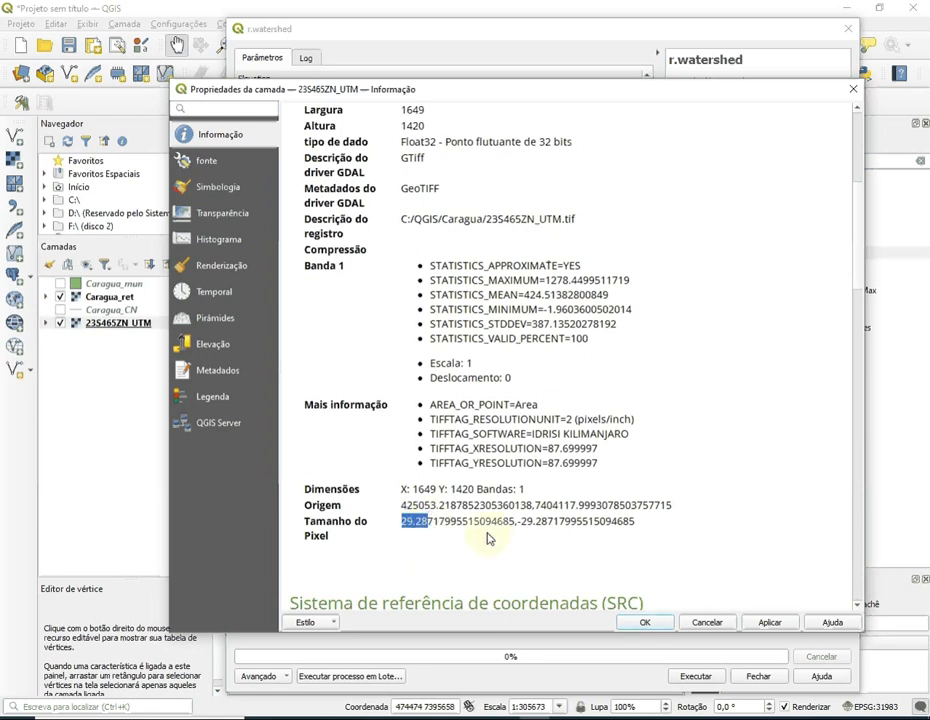
{"action": "left_click", "coordinate": [704, 624]}
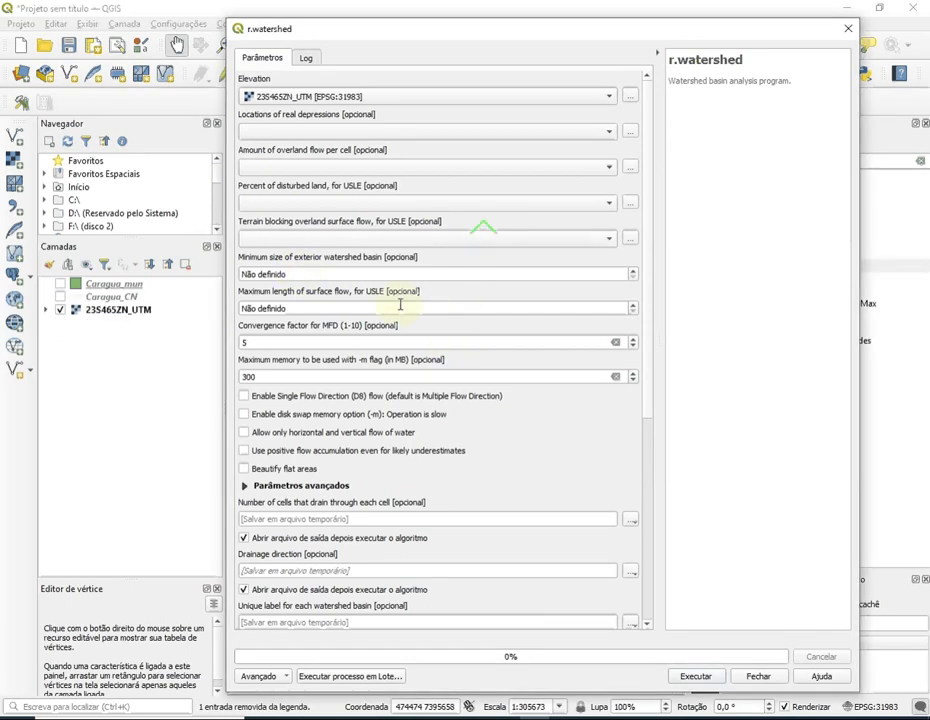
Set the minimum size of exterior watershed basin to 25 and skip loading the number of cells that drain through each cell.
{"action": "left_click_drag", "start_coordinate": [297, 273], "coordinate": [214, 260]}
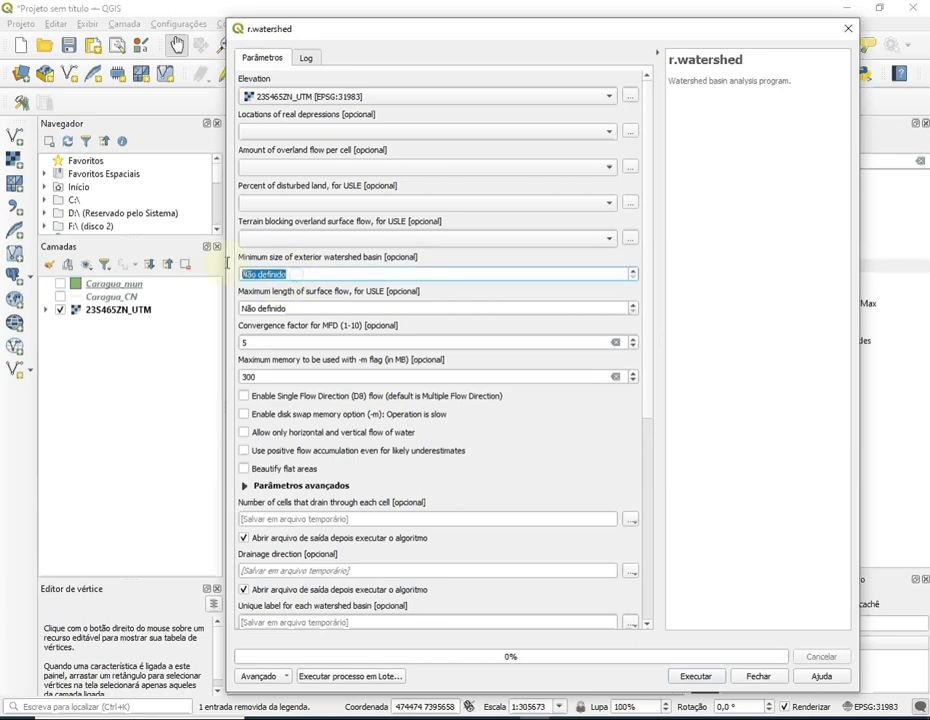
{"action": "type", "text": "25"}
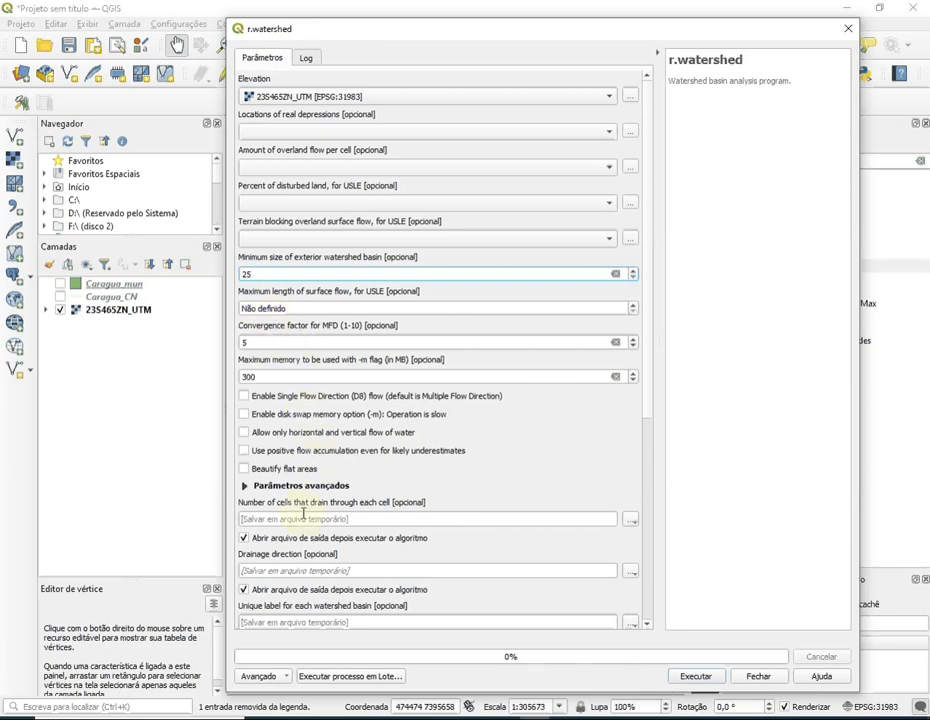
{"action": "left_click", "coordinate": [245, 538]}
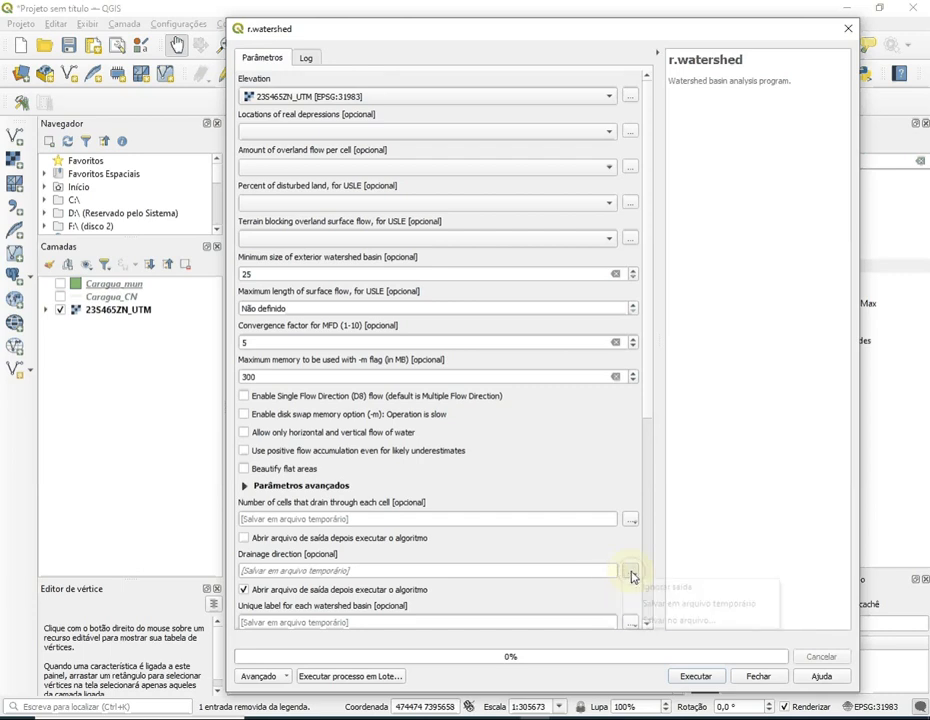
Set the Drainage direction output to be saved as Caragua_dir.tif in C:\QGIS\Caragua.
{"action": "left_click", "coordinate": [631, 573]}
{"action": "left_click", "coordinate": [651, 621]}
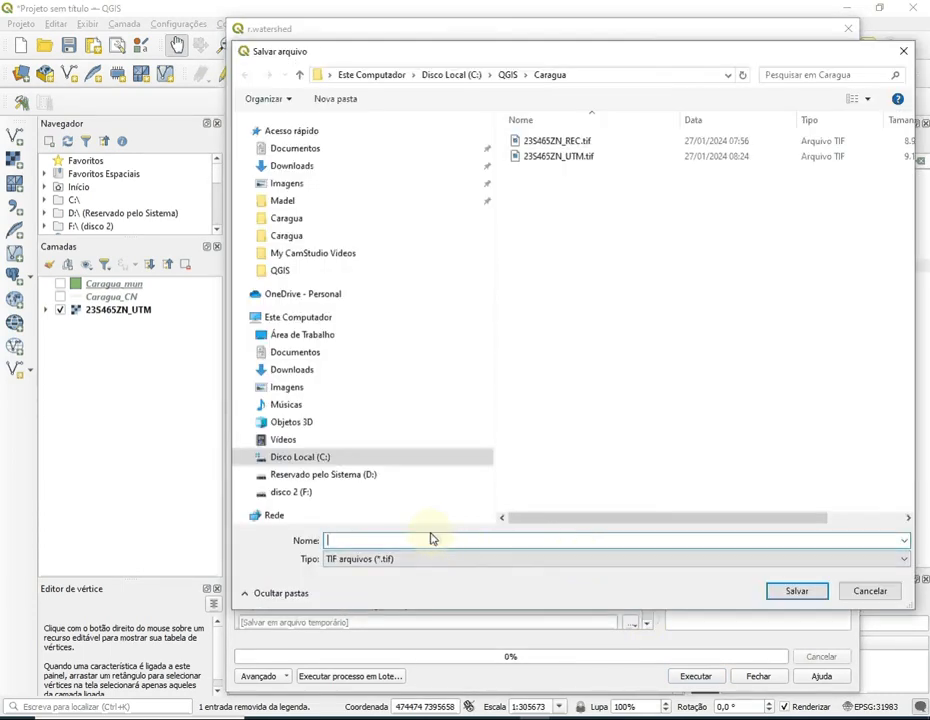
{"action": "type", "text": "Caragua_"}
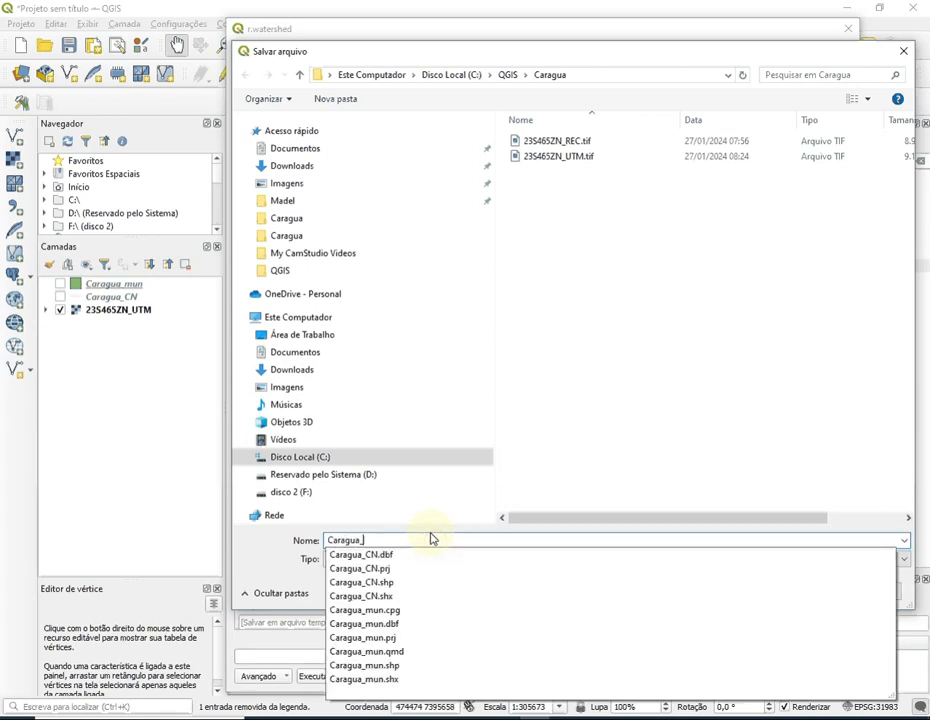
{"action": "type", "text": "dir"}
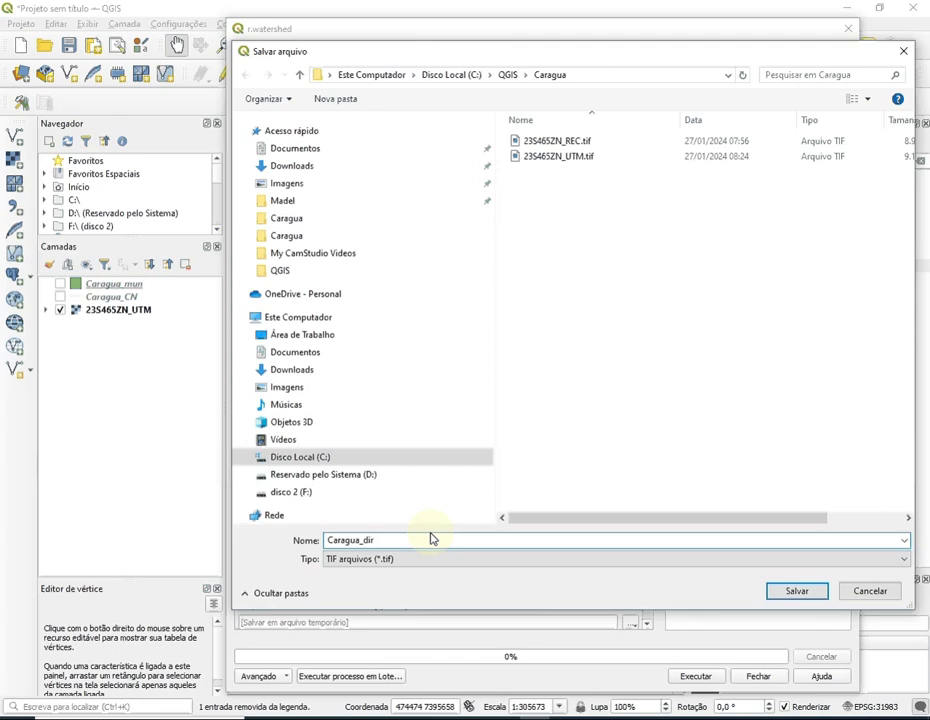
{"action": "left_click", "coordinate": [787, 594]}
Set the Stream segments output to be saved as Caragua_talvegues.tif in C:\QGIS\Caragua.
{"action": "scroll", "coordinate": [330, 447], "scroll_direction": "down", "scroll_amount": 5}
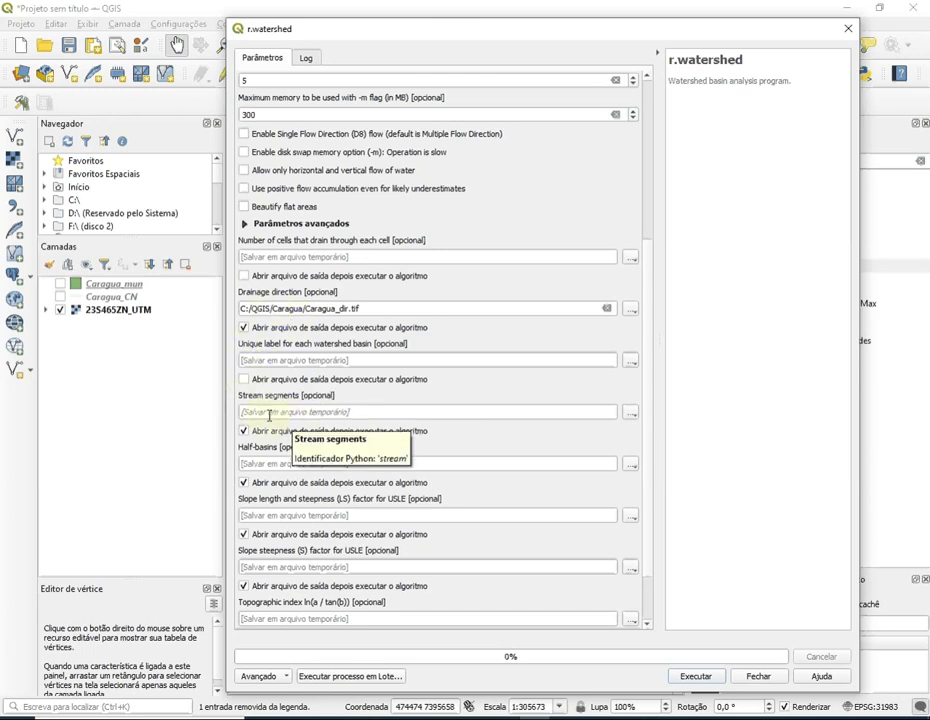
{"action": "left_click", "coordinate": [631, 413]}
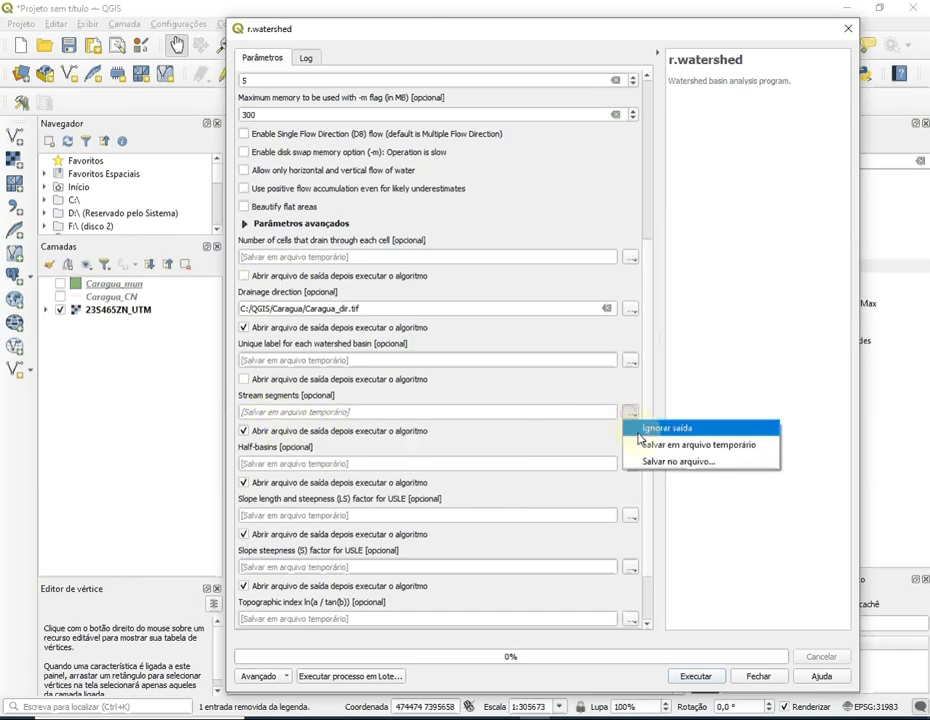
{"action": "left_click", "coordinate": [644, 464]}
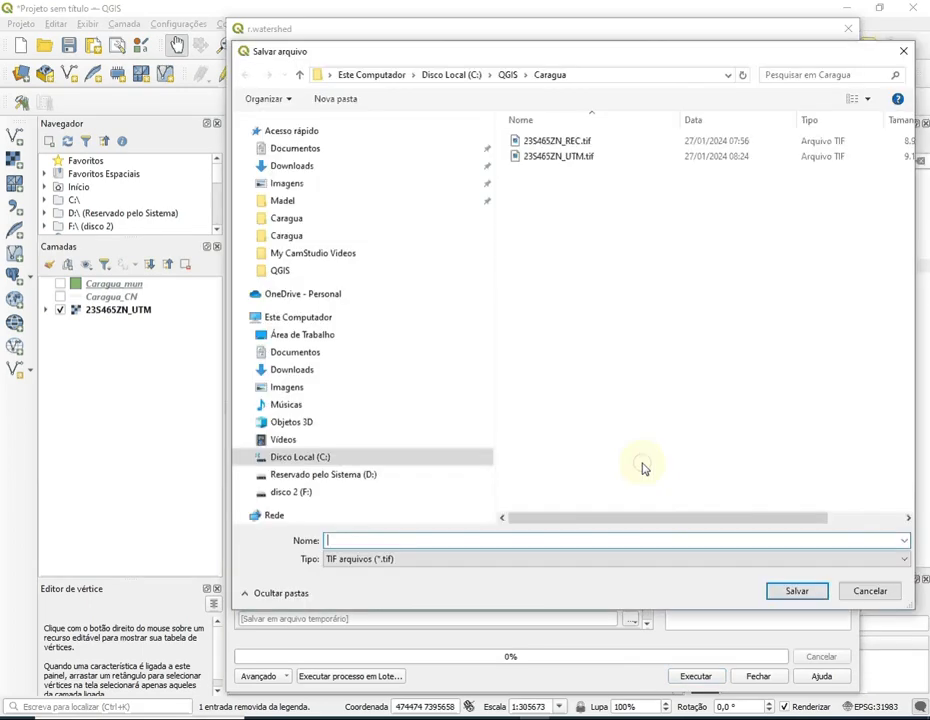
{"action": "type", "text": "C"}
{"action": "key", "text": "BackSpace"}
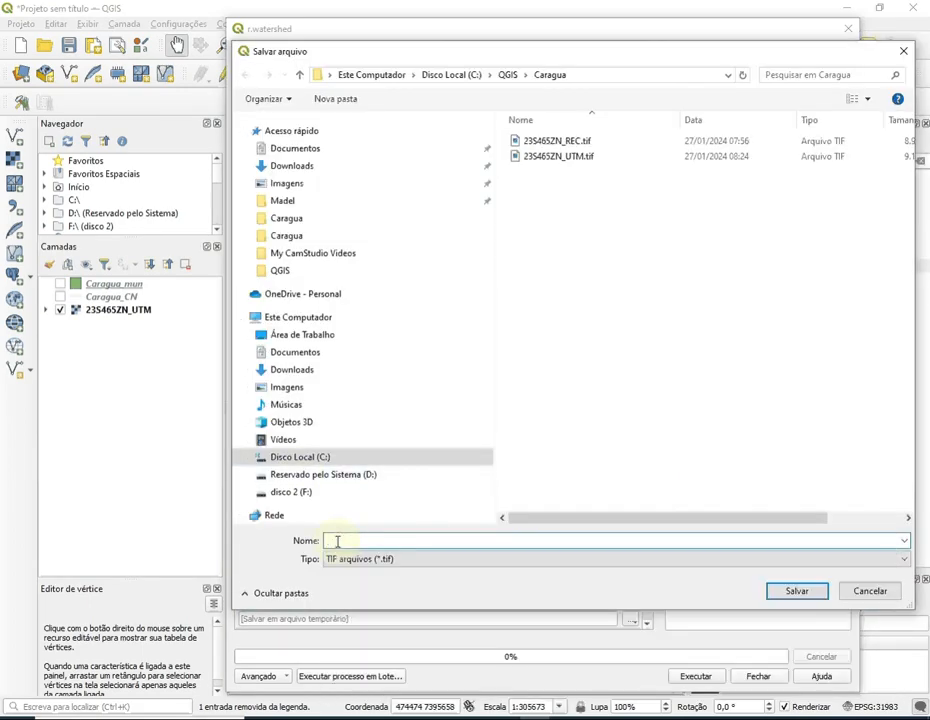
{"action": "type", "text": "C"}
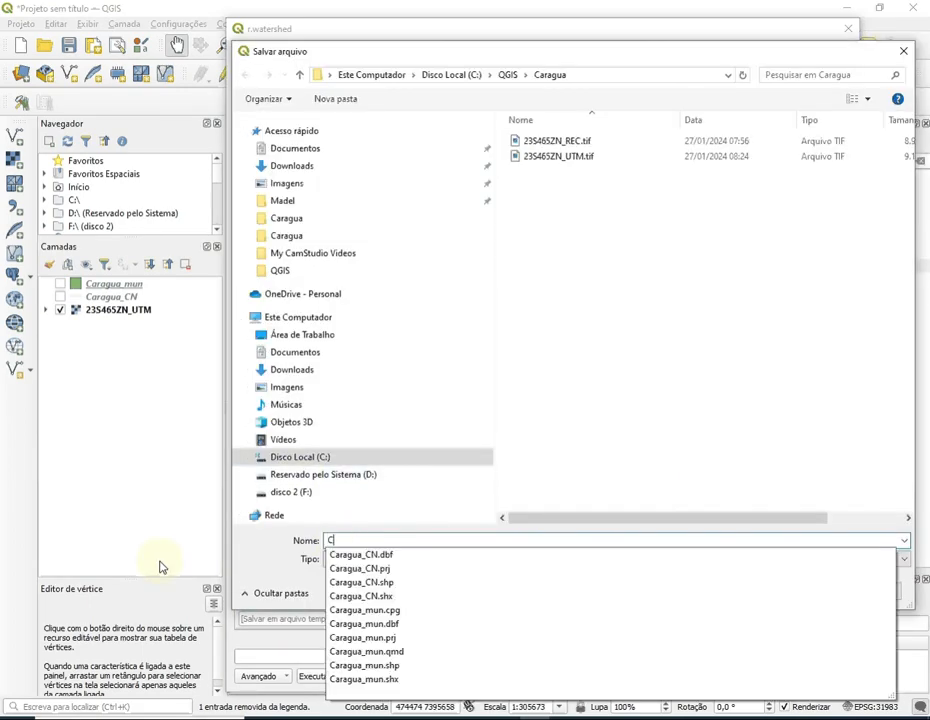
{"action": "type", "text": "aragua"}
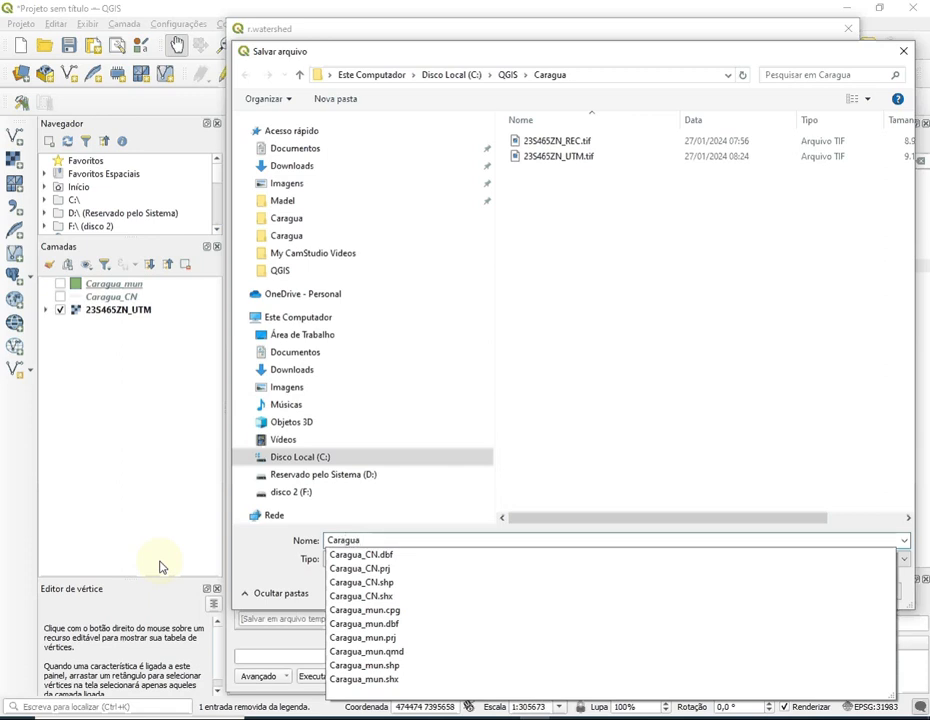
{"action": "type", "text": "_talvegues"}
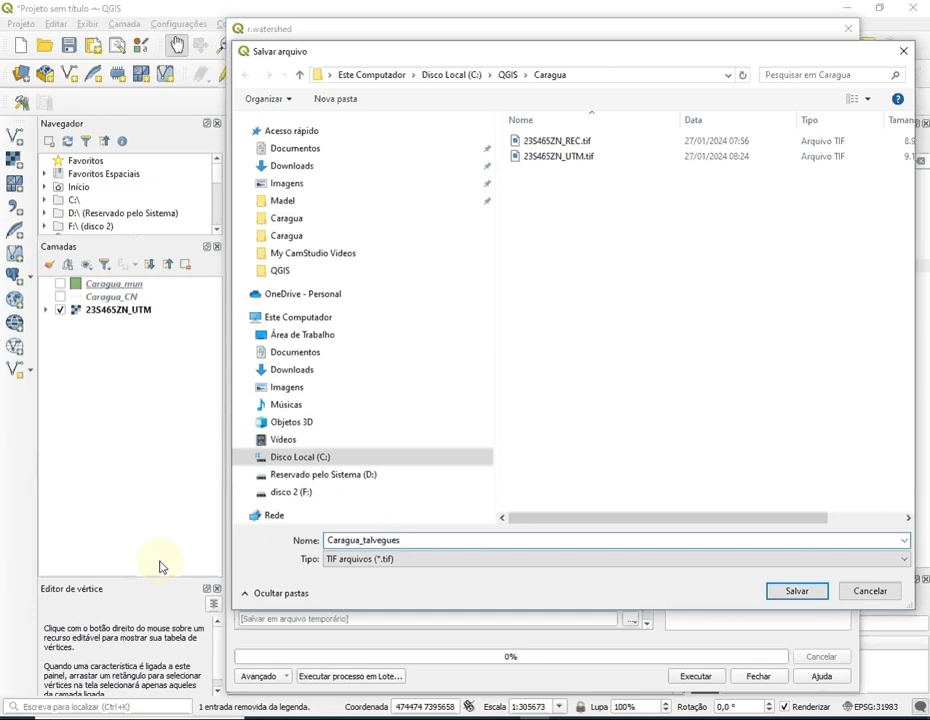
{"action": "left_click", "coordinate": [793, 596]}
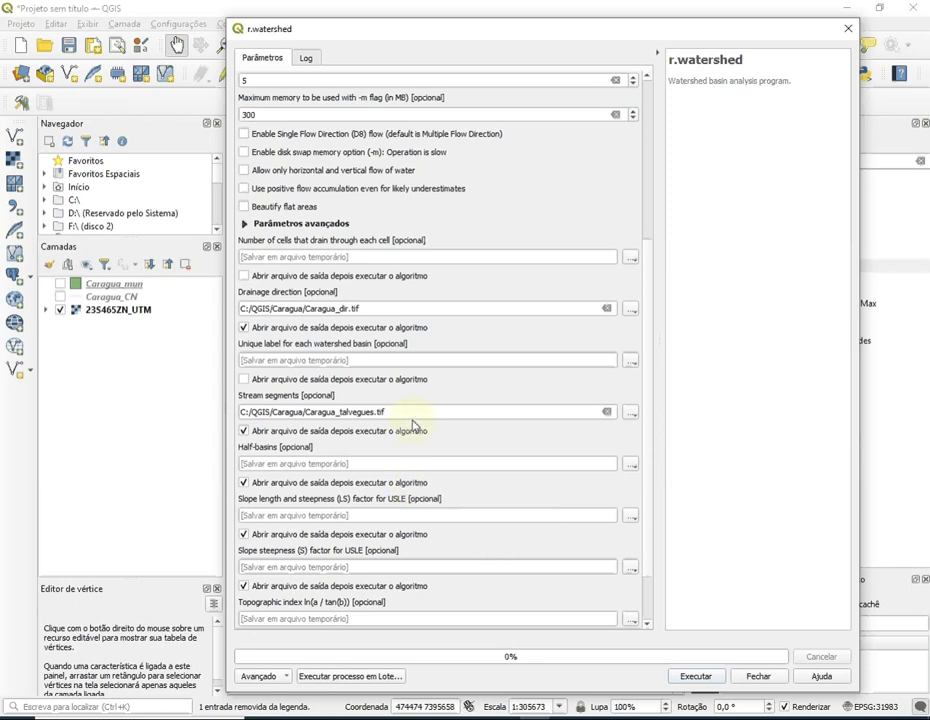
Turn off loading of the half-basins, LS factor, slope steepness, topographic index and stream power index outputs.
{"action": "left_click", "coordinate": [245, 483]}
{"action": "scroll", "coordinate": [280, 488], "scroll_direction": "down", "scroll_amount": 1}
{"action": "left_click", "coordinate": [244, 465]}
{"action": "left_click", "coordinate": [244, 516]}
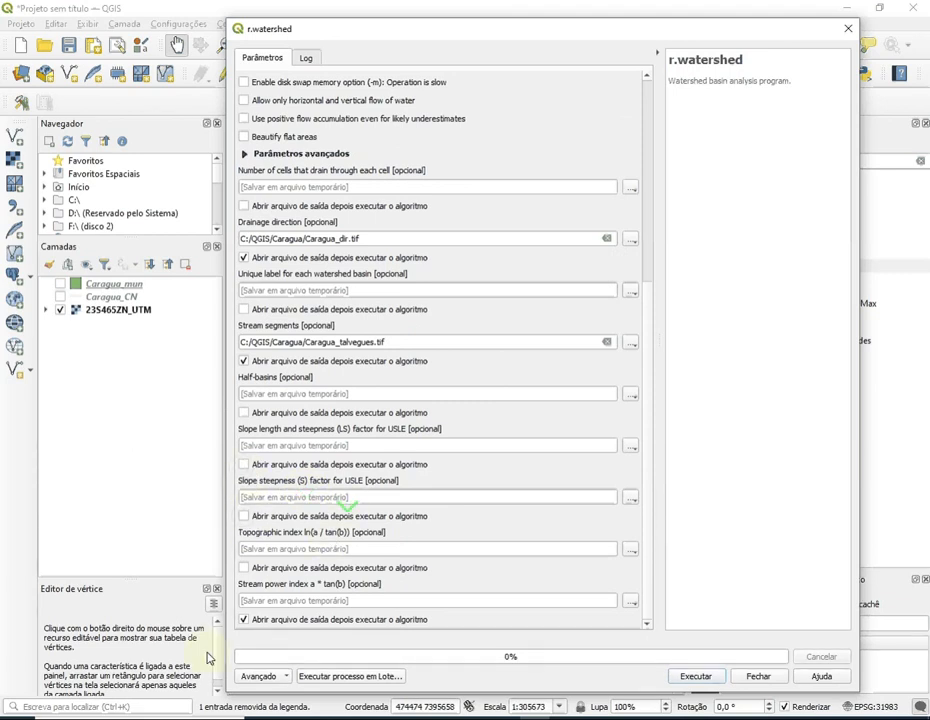
{"action": "left_click", "coordinate": [244, 619]}
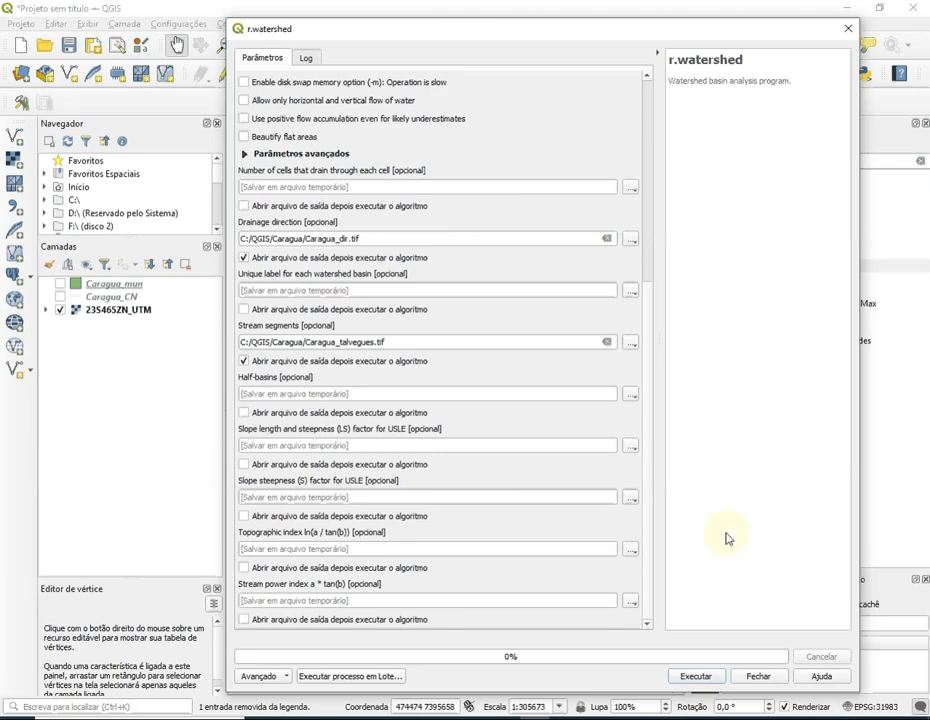
Run r.watershed on 23S465ZN_UTM, close the tool and select the Caragua_dir layer.
{"action": "left_click", "coordinate": [696, 677]}
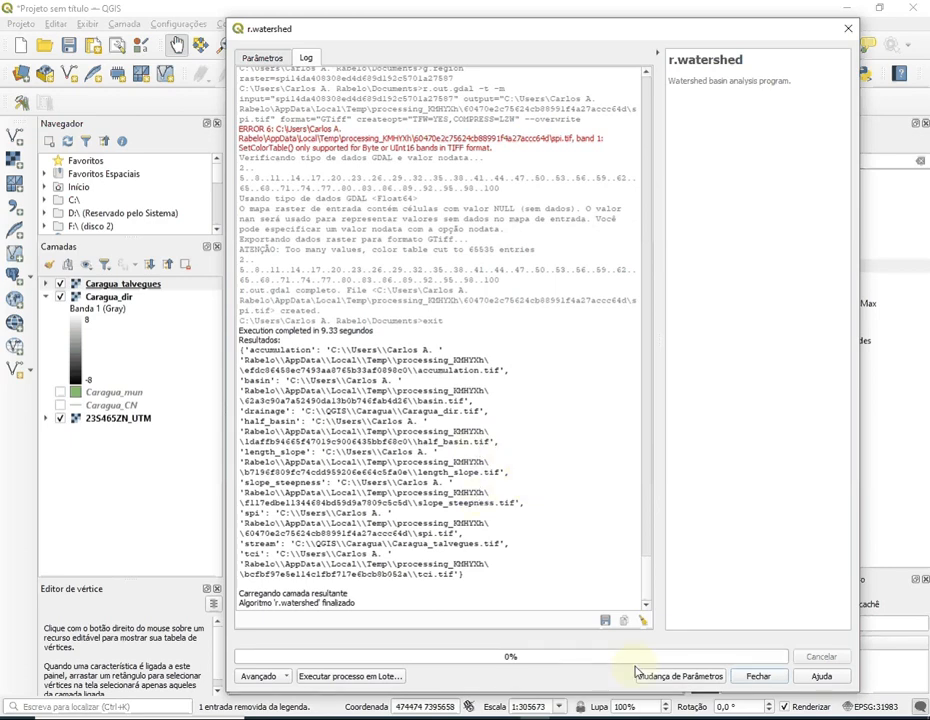
{"action": "left_click", "coordinate": [756, 677]}
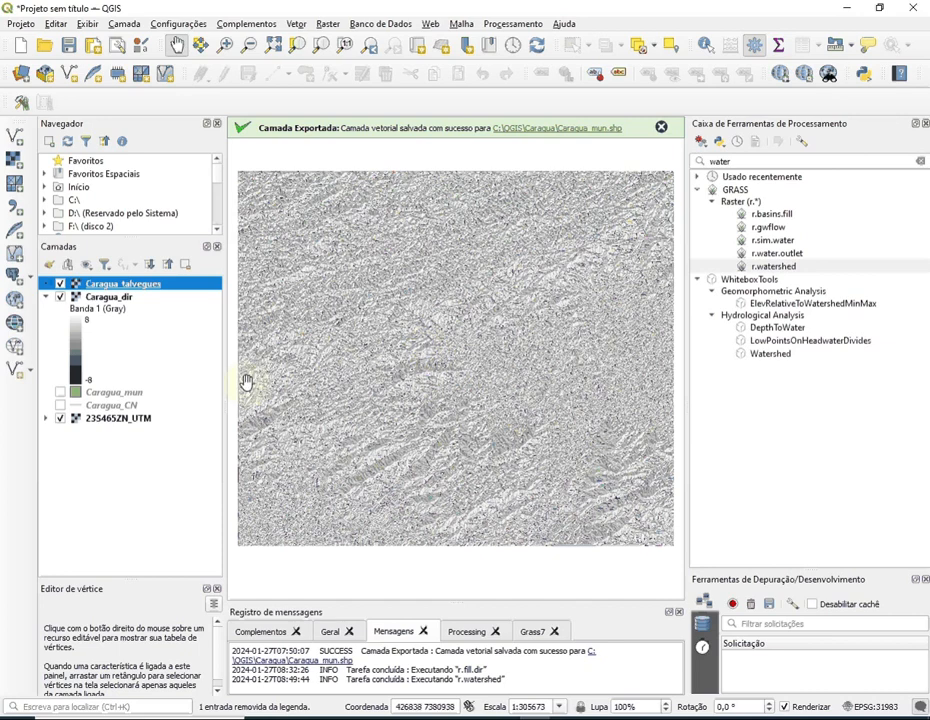
{"action": "left_click", "coordinate": [108, 297]}
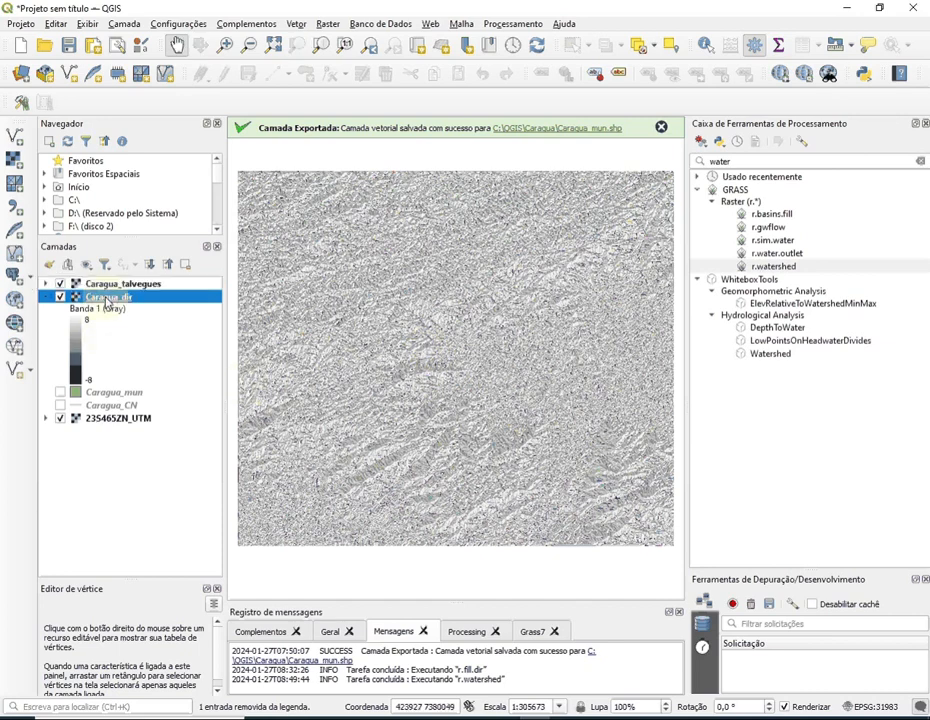
Hide the 23S465ZN_UTM and Caragua_dir layers and examine the stream segments in Caragua_talvegues.
{"action": "left_click", "coordinate": [100, 286]}
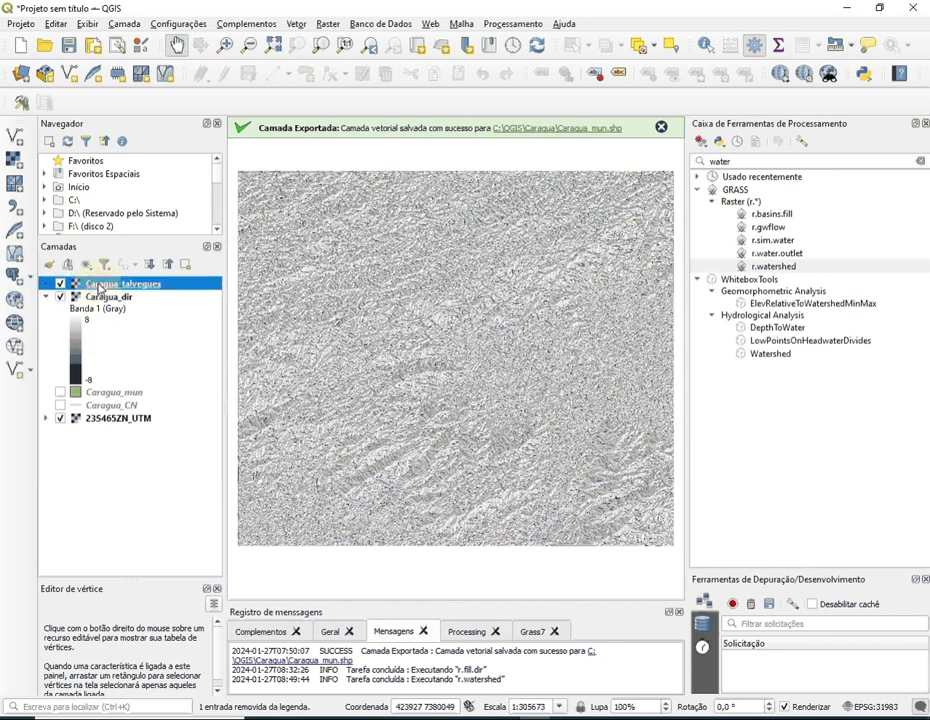
{"action": "left_click", "coordinate": [60, 418]}
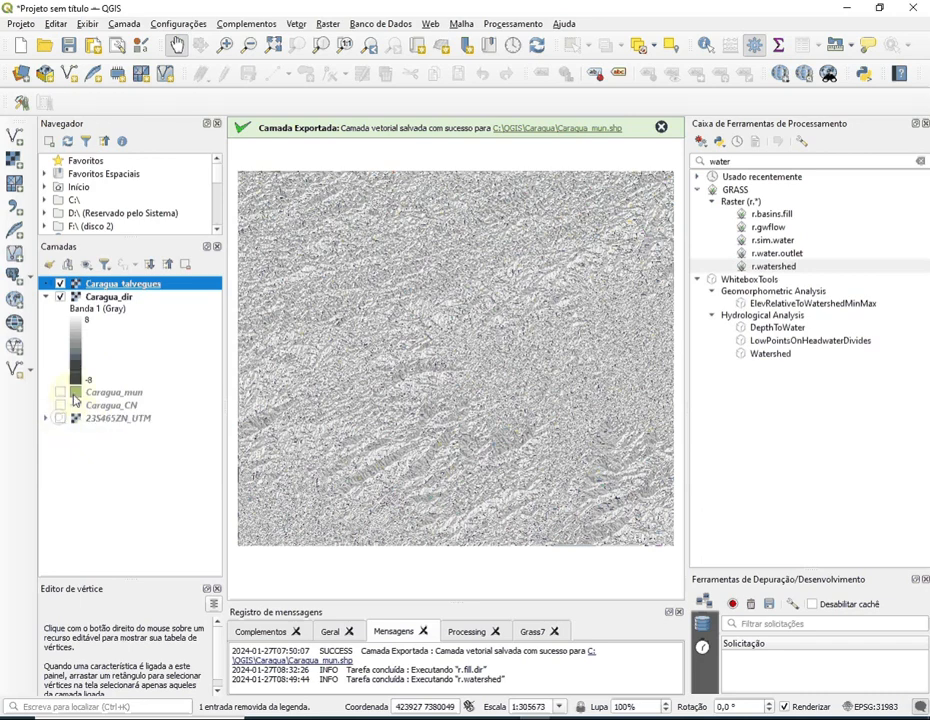
{"action": "left_click", "coordinate": [60, 297]}
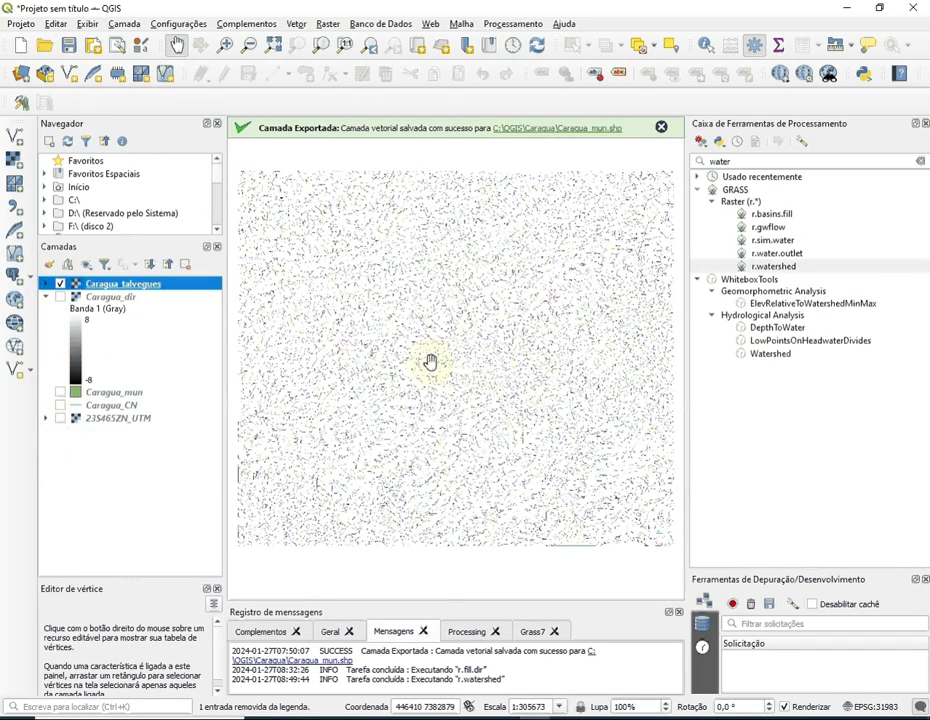
{"action": "scroll", "coordinate": [429, 363], "scroll_direction": "up", "scroll_amount": 6}
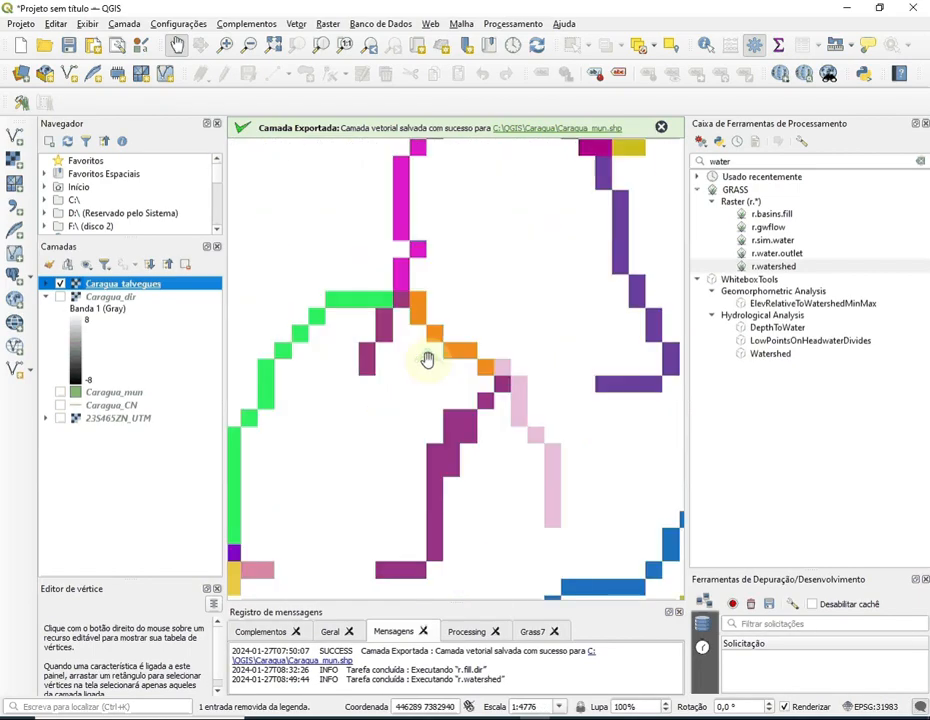
{"action": "scroll", "coordinate": [427, 360], "scroll_direction": "down", "scroll_amount": 1}
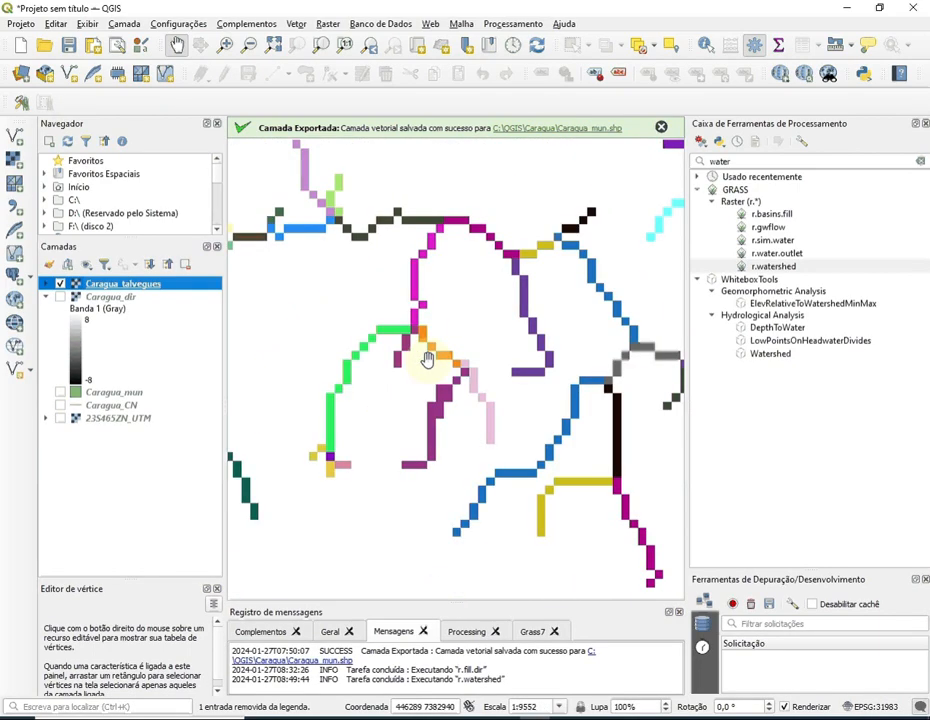
{"action": "scroll", "coordinate": [427, 360], "scroll_direction": "down", "scroll_amount": 2}
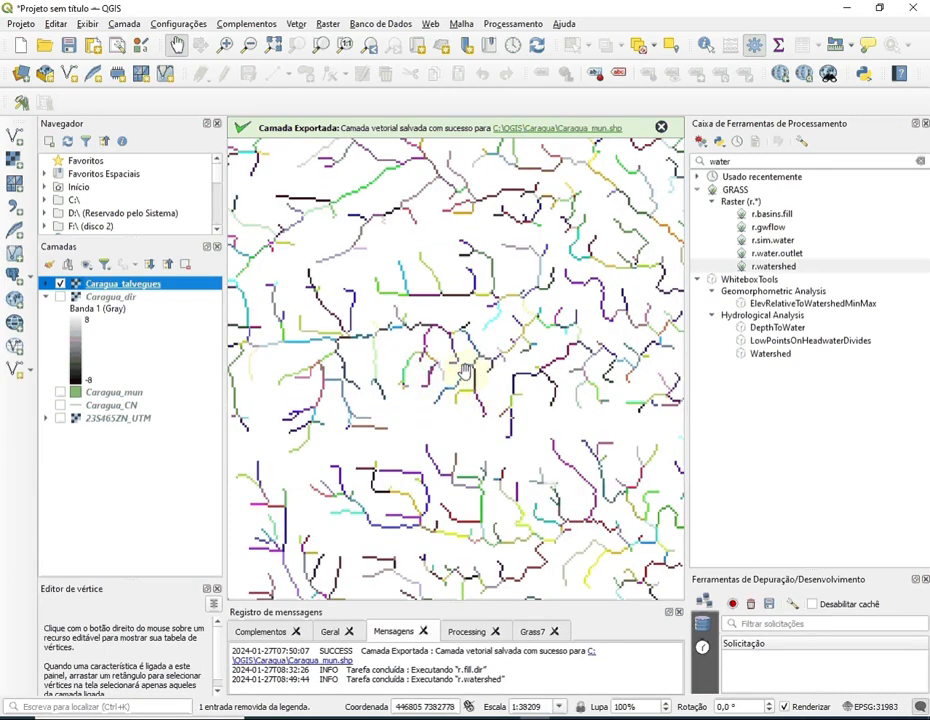
{"action": "scroll", "coordinate": [465, 370], "scroll_direction": "up", "scroll_amount": 2}
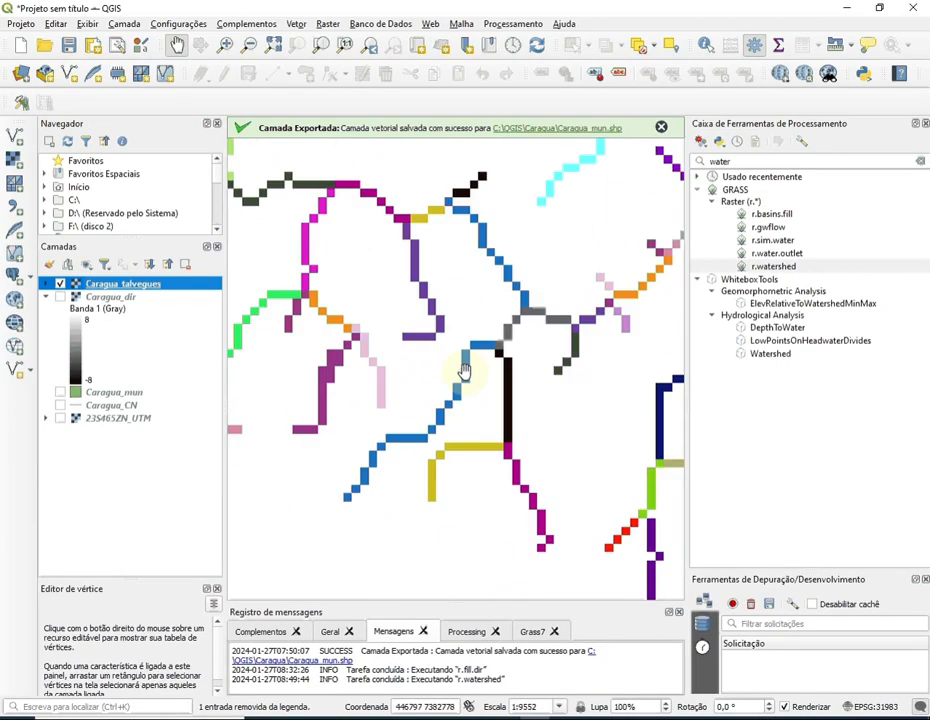
{"action": "scroll", "coordinate": [600, 535], "scroll_direction": "down", "scroll_amount": 1}
{"action": "scroll", "coordinate": [554, 473], "scroll_direction": "down", "scroll_amount": 1}
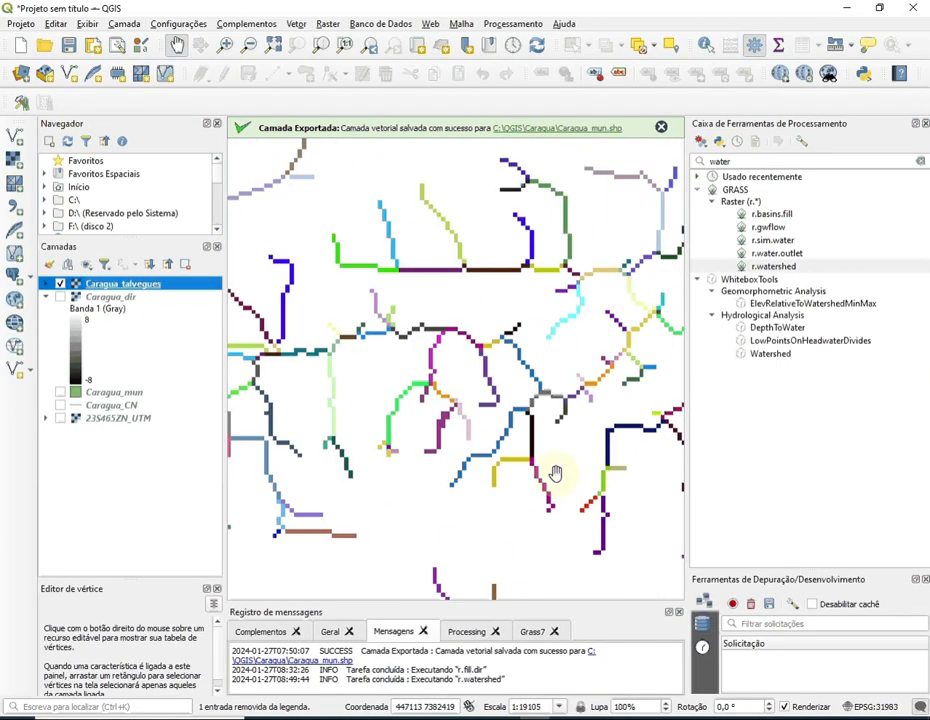
{"action": "scroll", "coordinate": [554, 473], "scroll_direction": "down", "scroll_amount": 2}
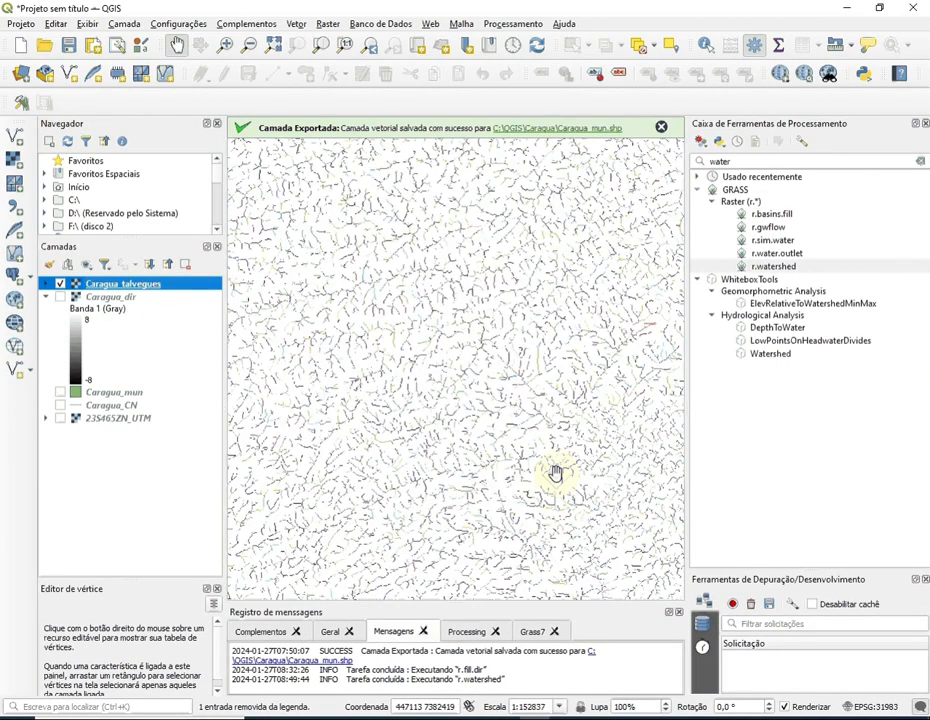
Display only Caragua_dir to examine the drainage direction raster, and switch back to showing only Caragua_talvegues.
{"action": "left_click", "coordinate": [60, 297]}
{"action": "left_click", "coordinate": [59, 285]}
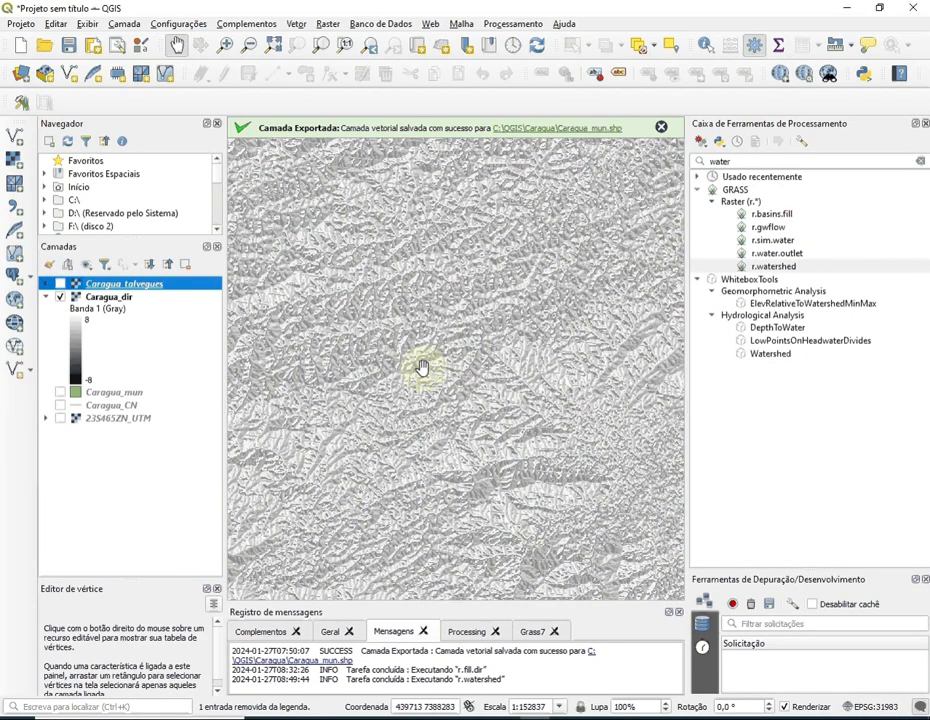
{"action": "scroll", "coordinate": [421, 367], "scroll_direction": "up", "scroll_amount": 4}
{"action": "scroll", "coordinate": [421, 366], "scroll_direction": "down", "scroll_amount": 3}
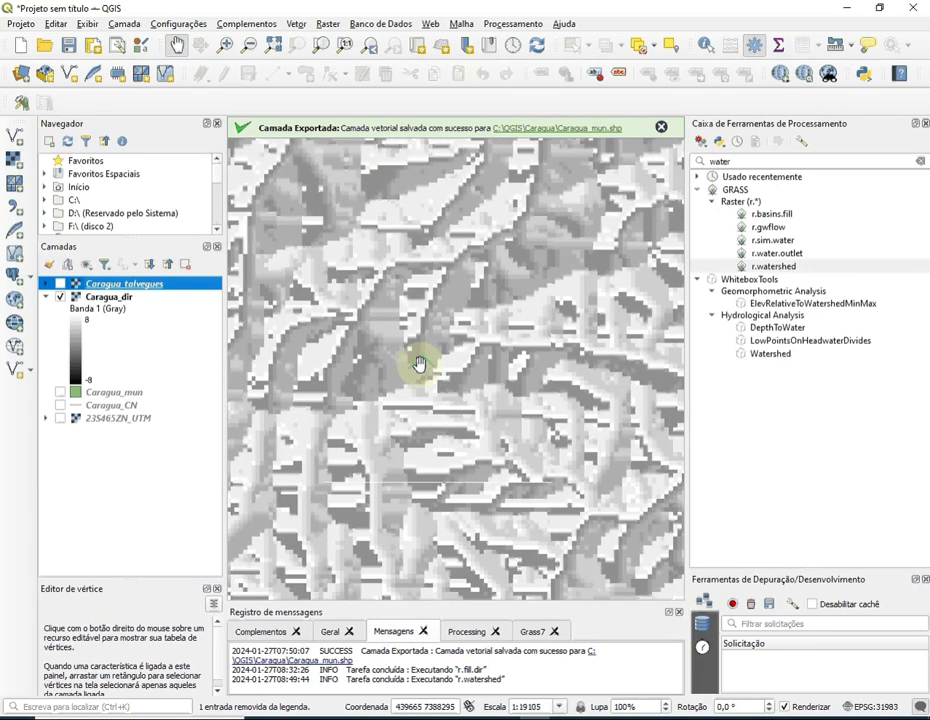
{"action": "scroll", "coordinate": [420, 363], "scroll_direction": "down", "scroll_amount": 1}
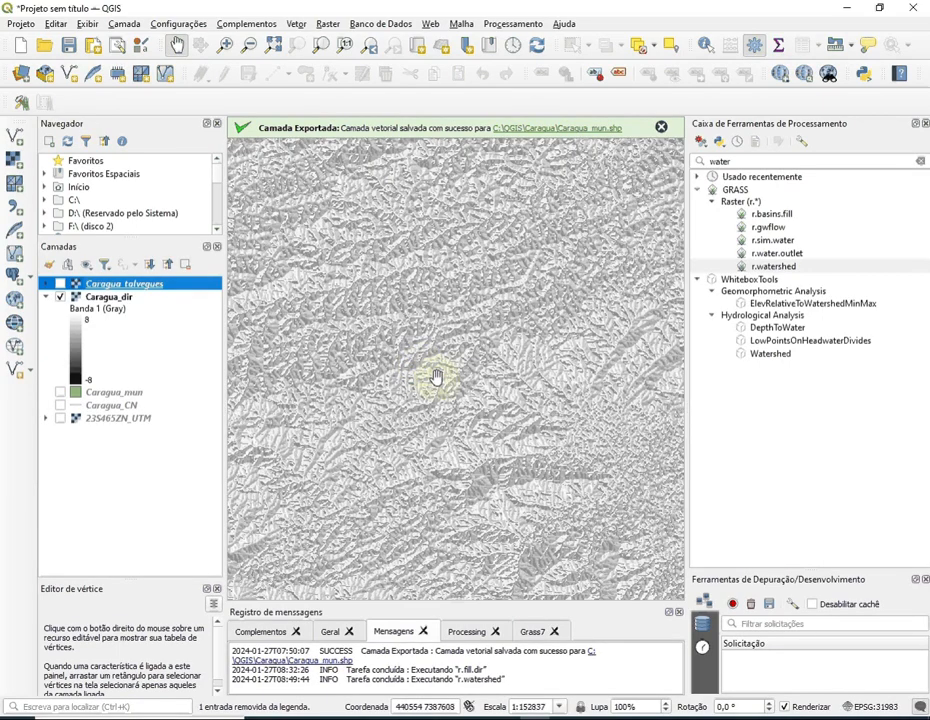
{"action": "left_click_drag", "start_coordinate": [560, 365], "coordinate": [480, 447]}
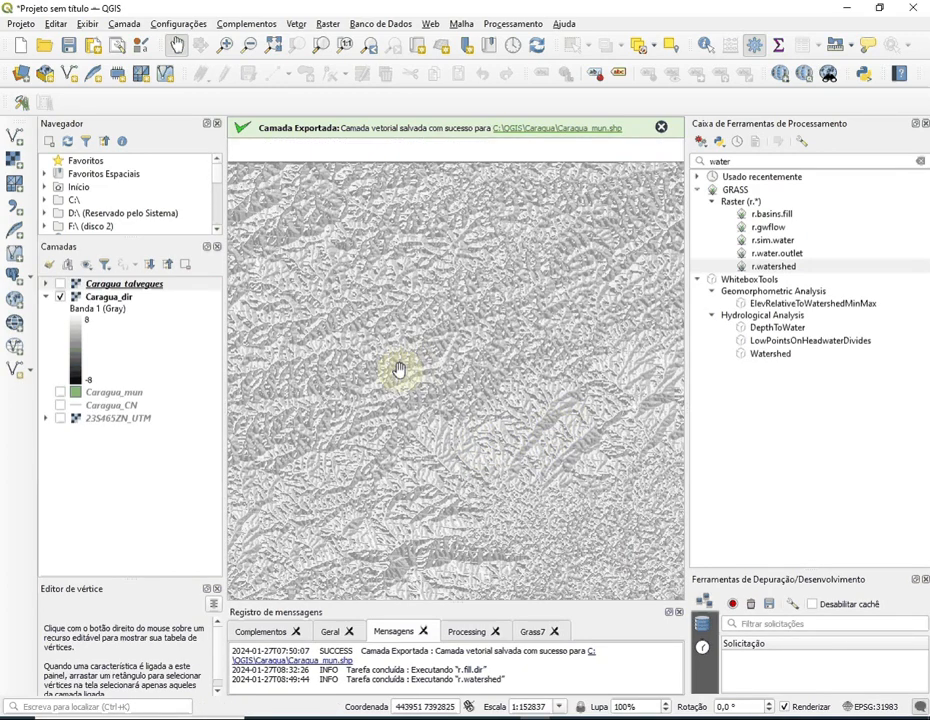
{"action": "left_click", "coordinate": [60, 298]}
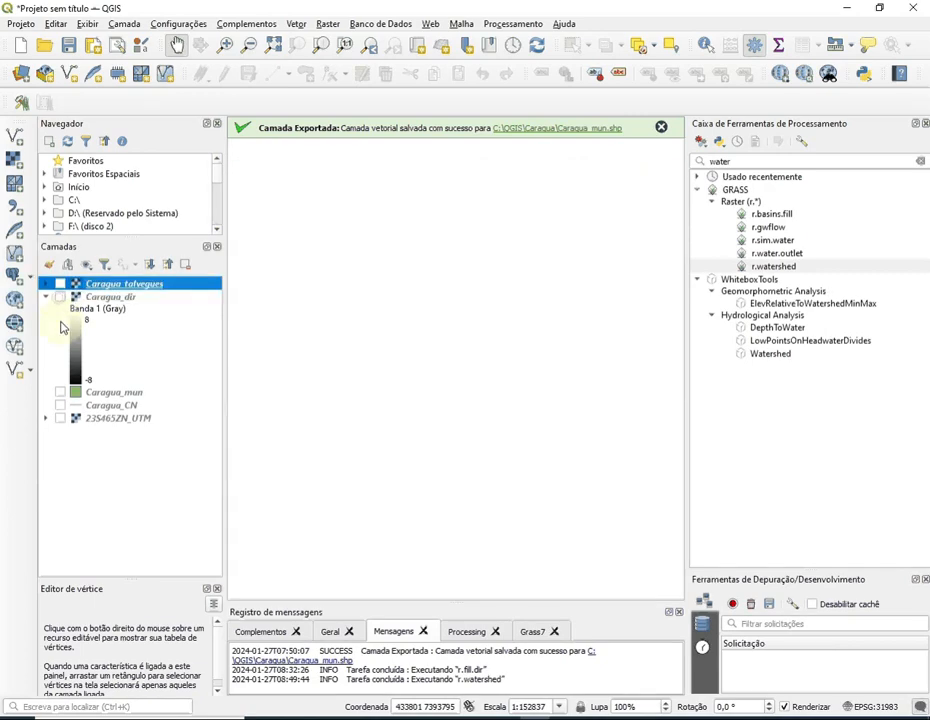
{"action": "left_click", "coordinate": [60, 284]}
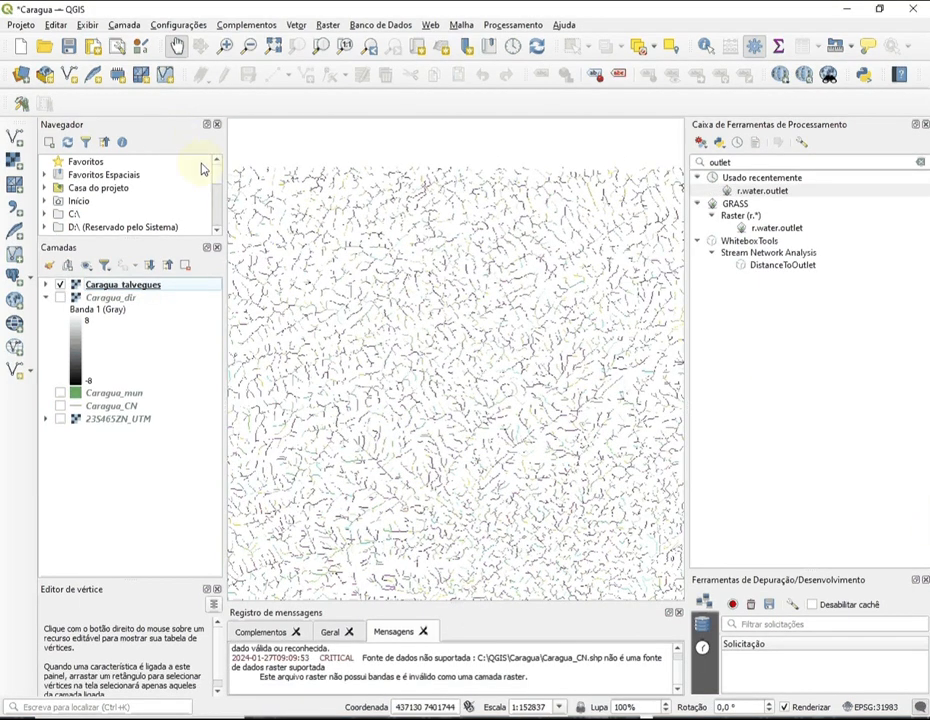
{"action": "left_click", "coordinate": [749, 192]}
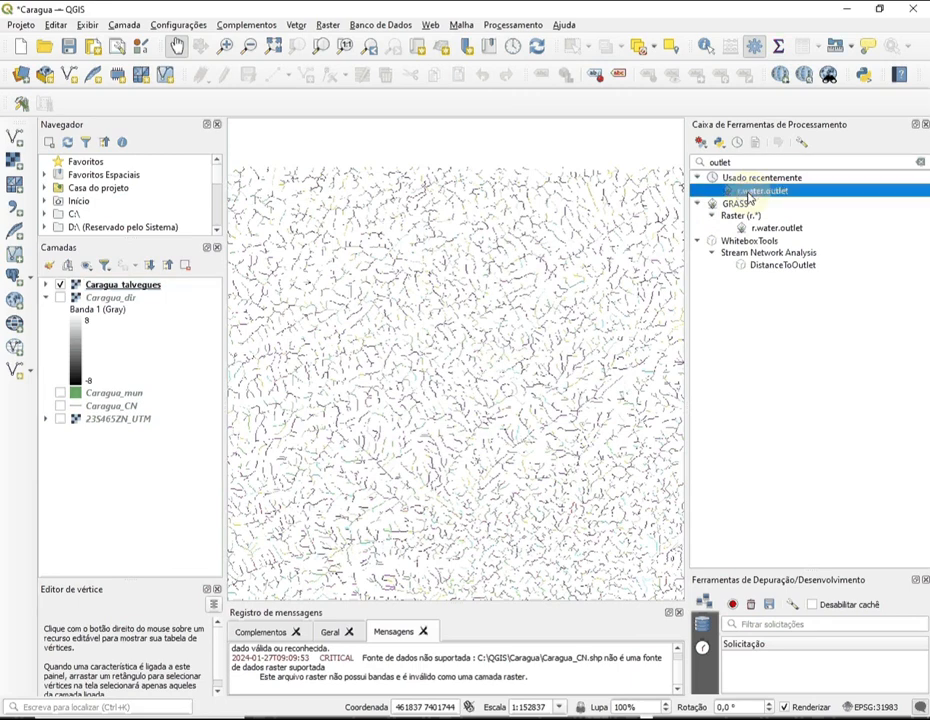
{"action": "double_click", "coordinate": [749, 192]}
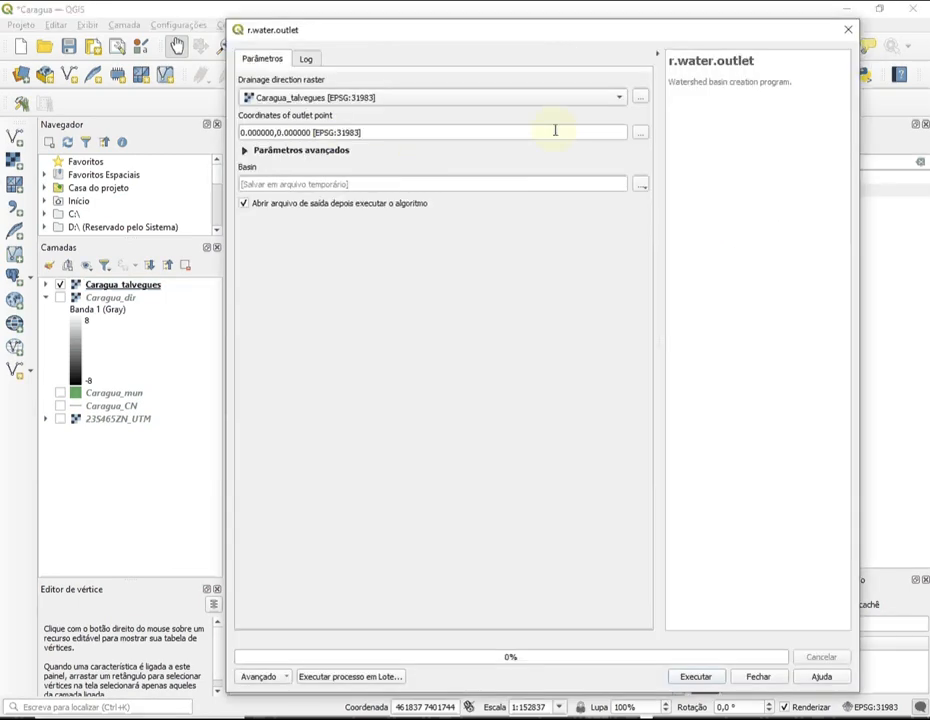
{"action": "left_click", "coordinate": [619, 101]}
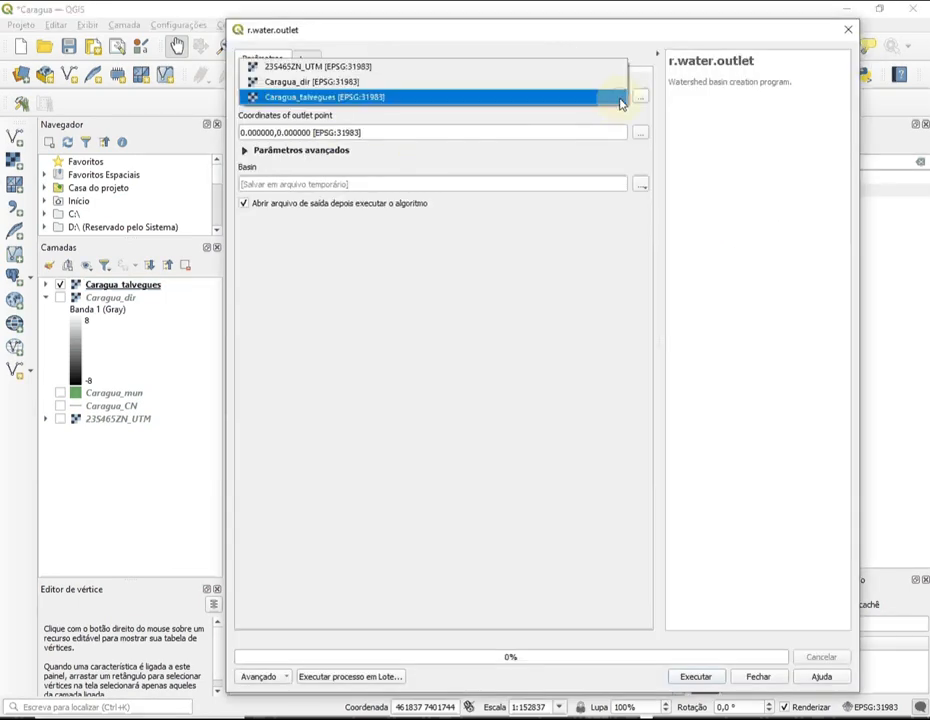
{"action": "left_click", "coordinate": [532, 86]}
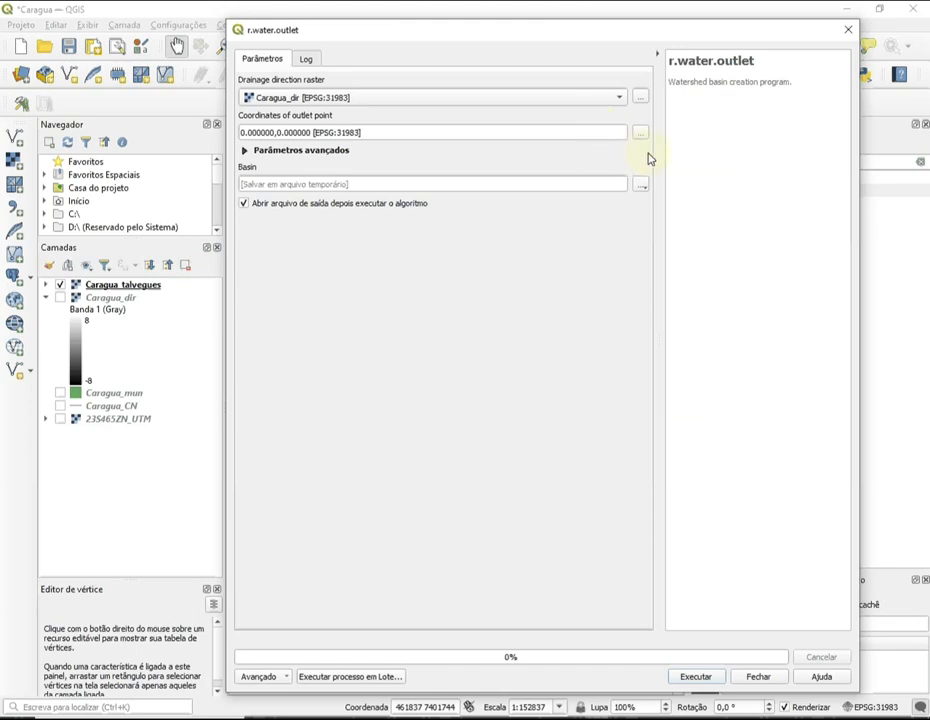
{"action": "left_click", "coordinate": [758, 676]}
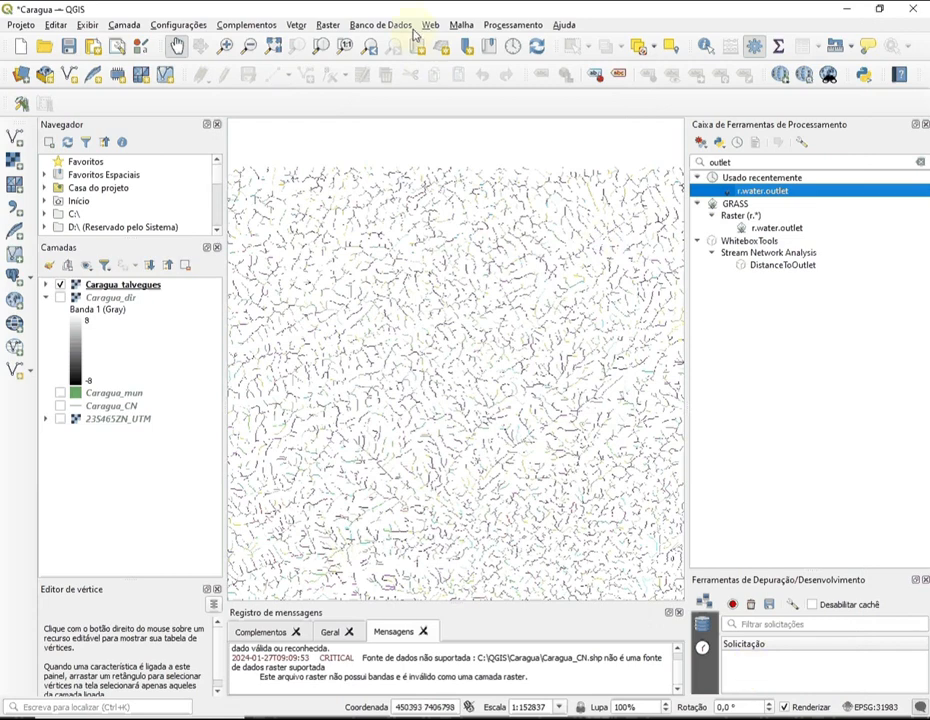
Add the Google Satellite basemap from QuickMapServices to the project.
{"action": "left_click", "coordinate": [430, 26]}
{"action": "mouse_move", "coordinate": [446, 58]}
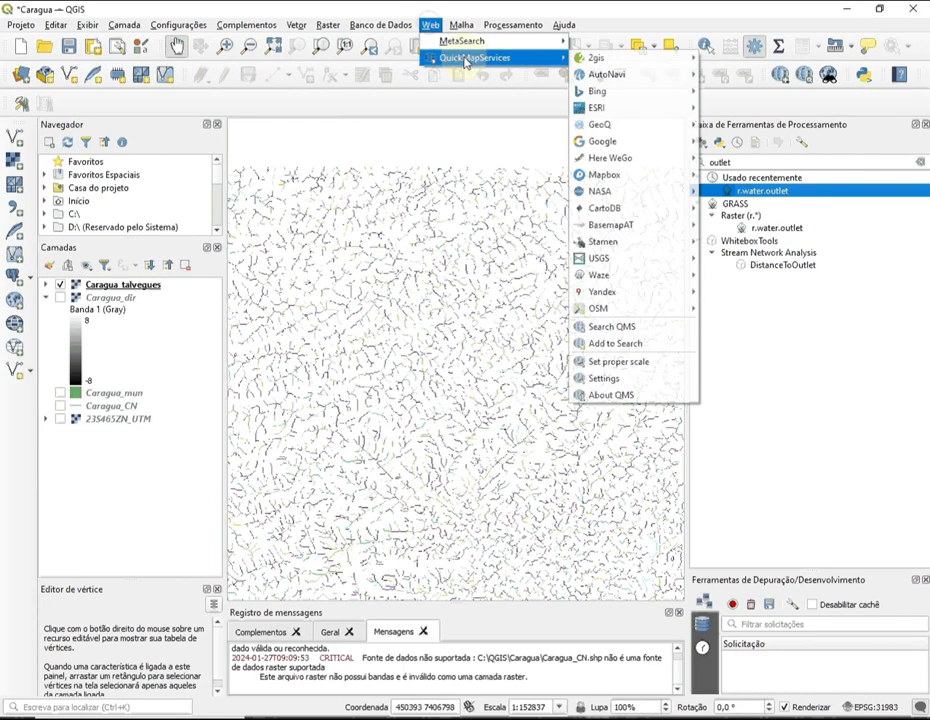
{"action": "mouse_move", "coordinate": [625, 150]}
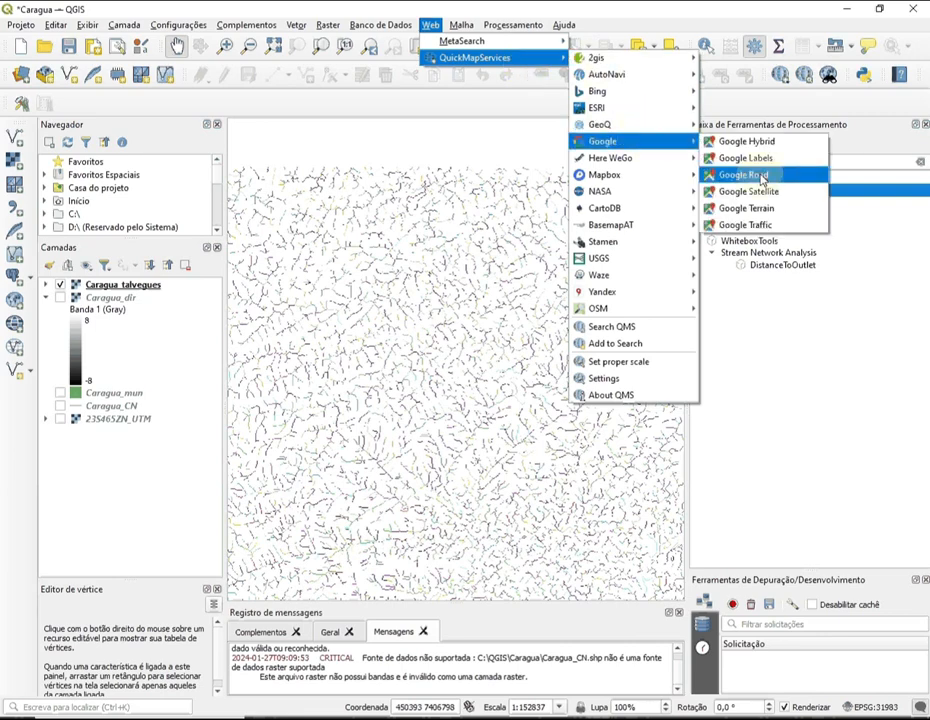
{"action": "left_click", "coordinate": [777, 191]}
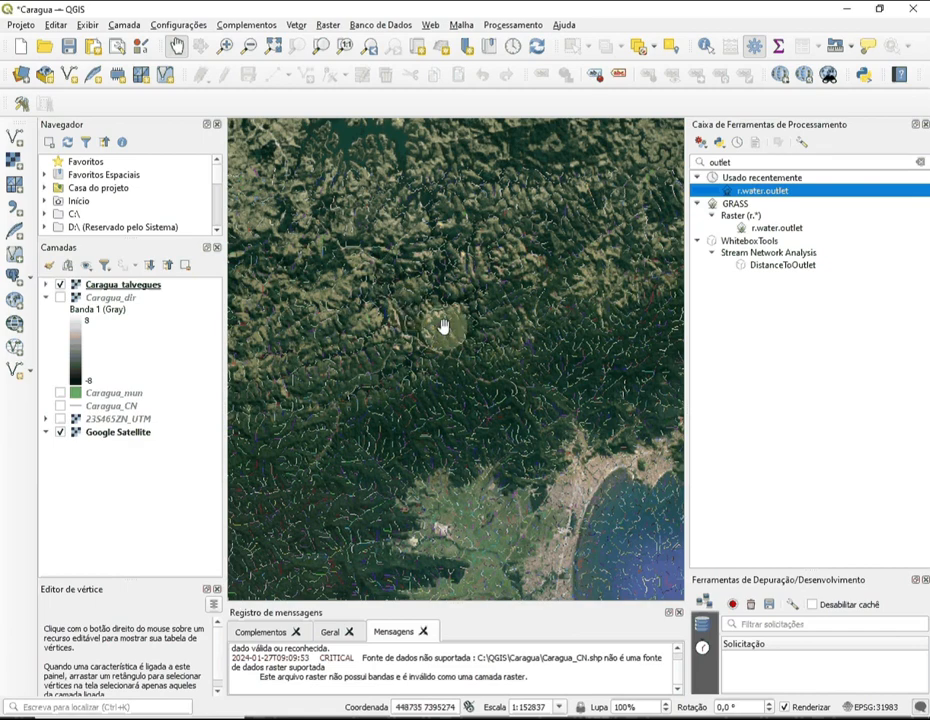
Examine the stream segments over the satellite image around the river crossing beside the highway, to choose the basin outlet.
{"action": "left_click_drag", "start_coordinate": [565, 330], "coordinate": [459, 406]}
{"action": "scroll", "coordinate": [459, 406], "scroll_direction": "up", "scroll_amount": 2}
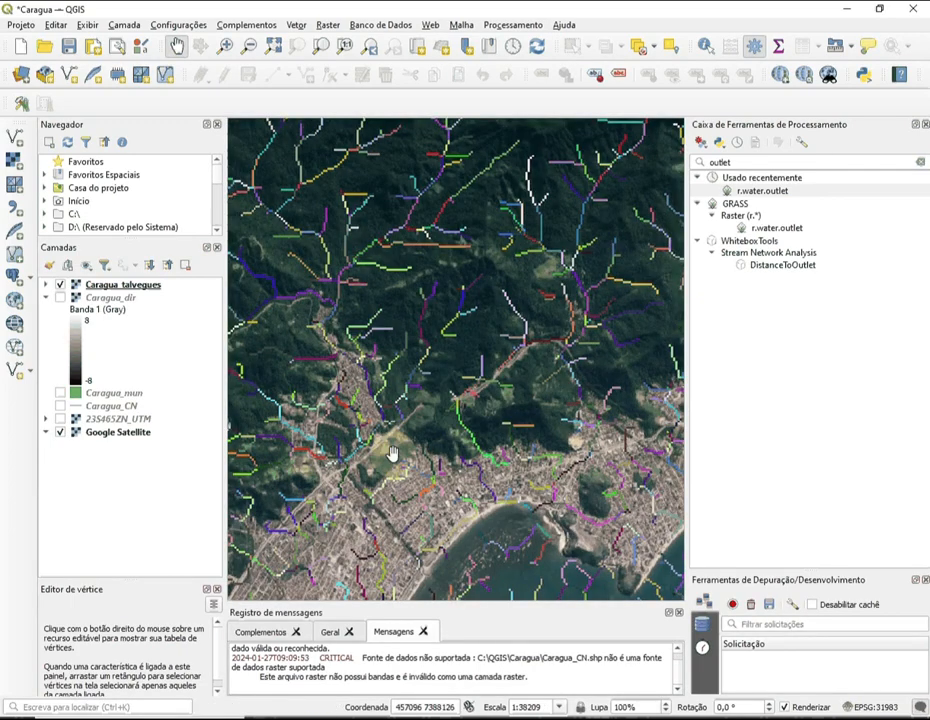
{"action": "left_click_drag", "start_coordinate": [392, 453], "coordinate": [455, 403]}
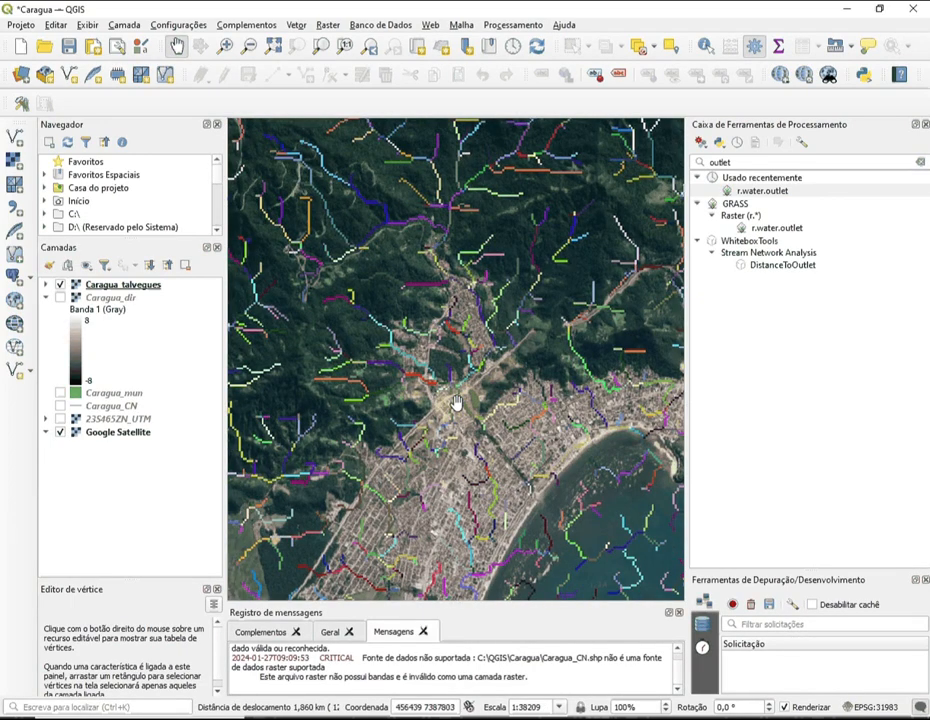
{"action": "scroll", "coordinate": [455, 403], "scroll_direction": "up", "scroll_amount": 1}
{"action": "scroll", "coordinate": [457, 400], "scroll_direction": "up", "scroll_amount": 3}
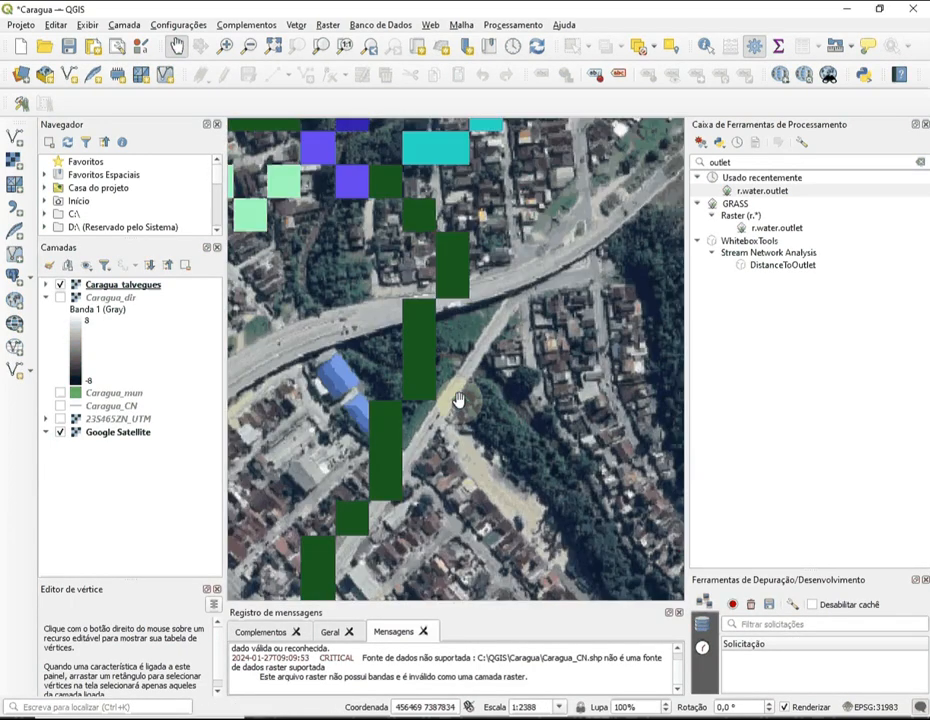
{"action": "scroll", "coordinate": [457, 400], "scroll_direction": "up", "scroll_amount": 3}
{"action": "left_click_drag", "start_coordinate": [526, 231], "coordinate": [456, 481]}
{"action": "scroll", "coordinate": [456, 481], "scroll_direction": "down", "scroll_amount": 2}
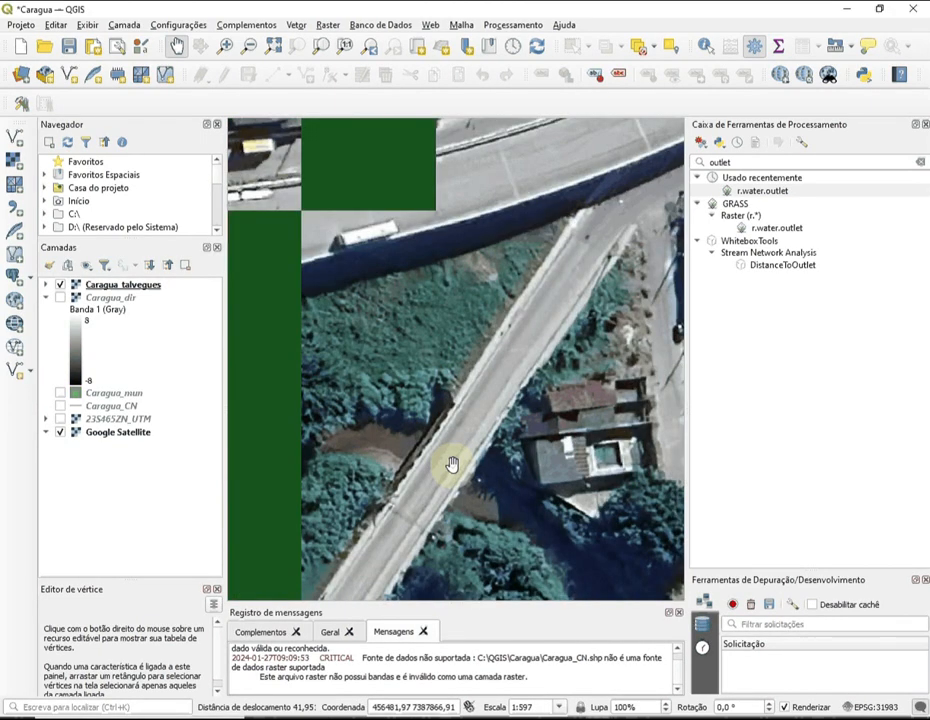
{"action": "left_click_drag", "start_coordinate": [448, 481], "coordinate": [508, 455]}
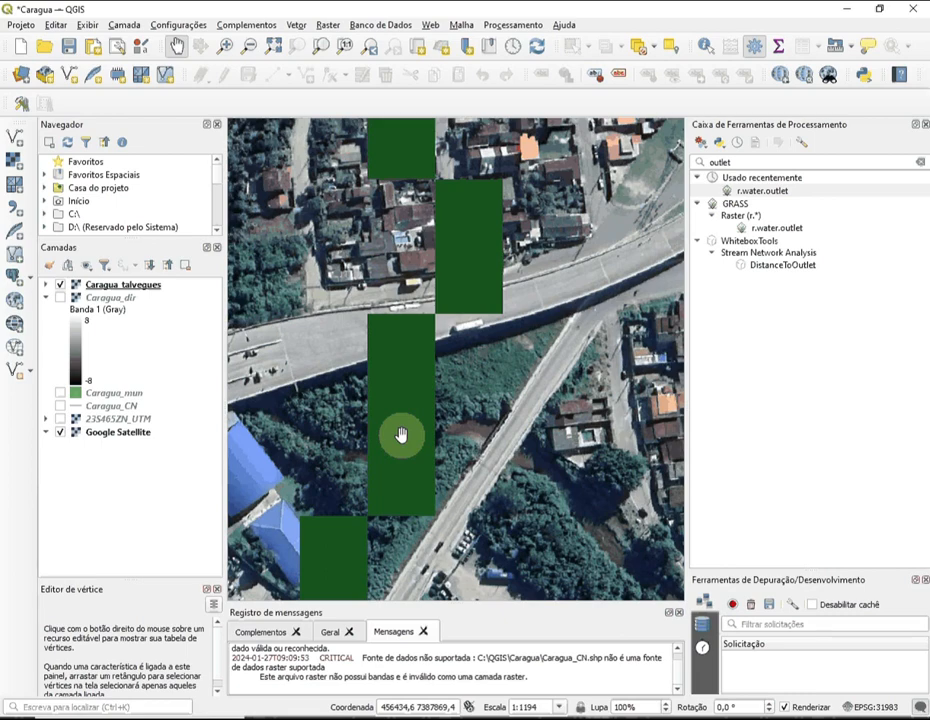
In r.water.outlet, set Caragua_dir as the drainage direction raster and pick the outlet point on the stream cell at about 456435.5, 7387871.2.
{"action": "double_click", "coordinate": [778, 230]}
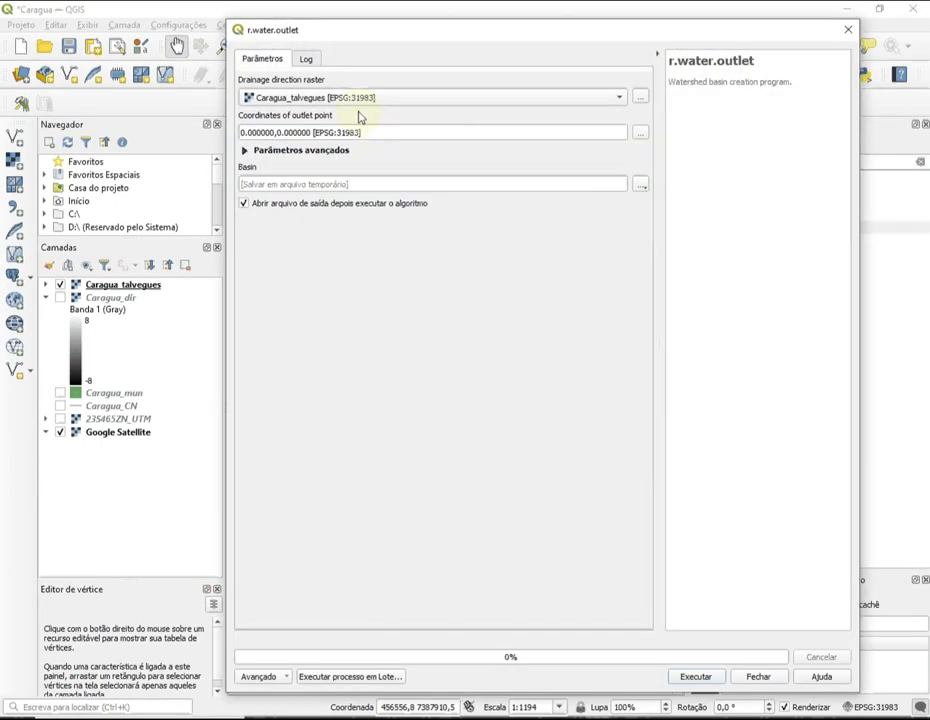
{"action": "left_click", "coordinate": [620, 97]}
{"action": "left_click", "coordinate": [572, 86]}
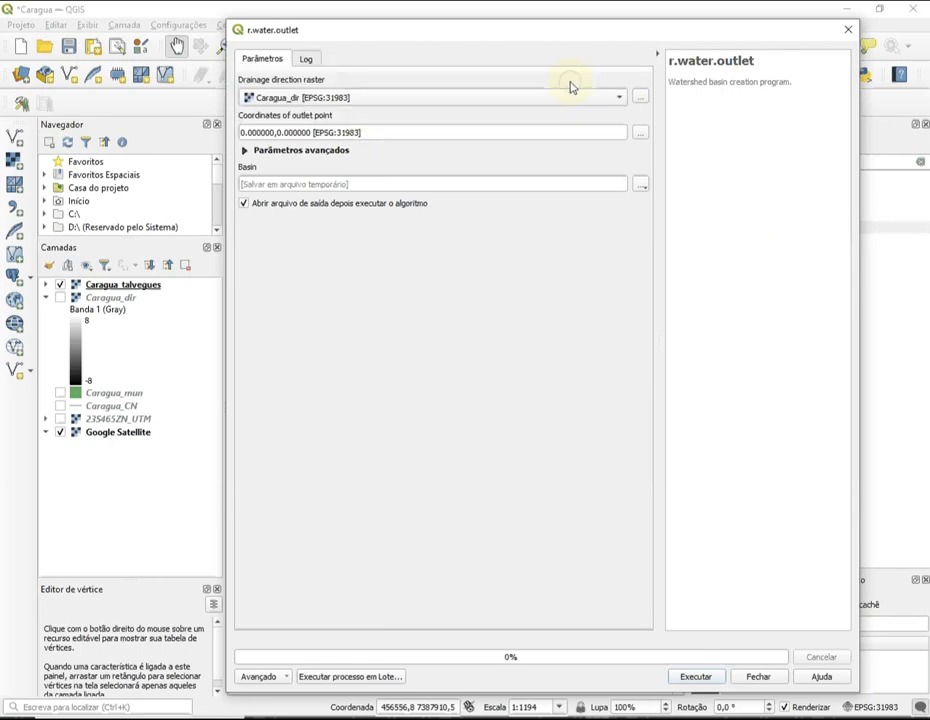
{"action": "left_click", "coordinate": [640, 132]}
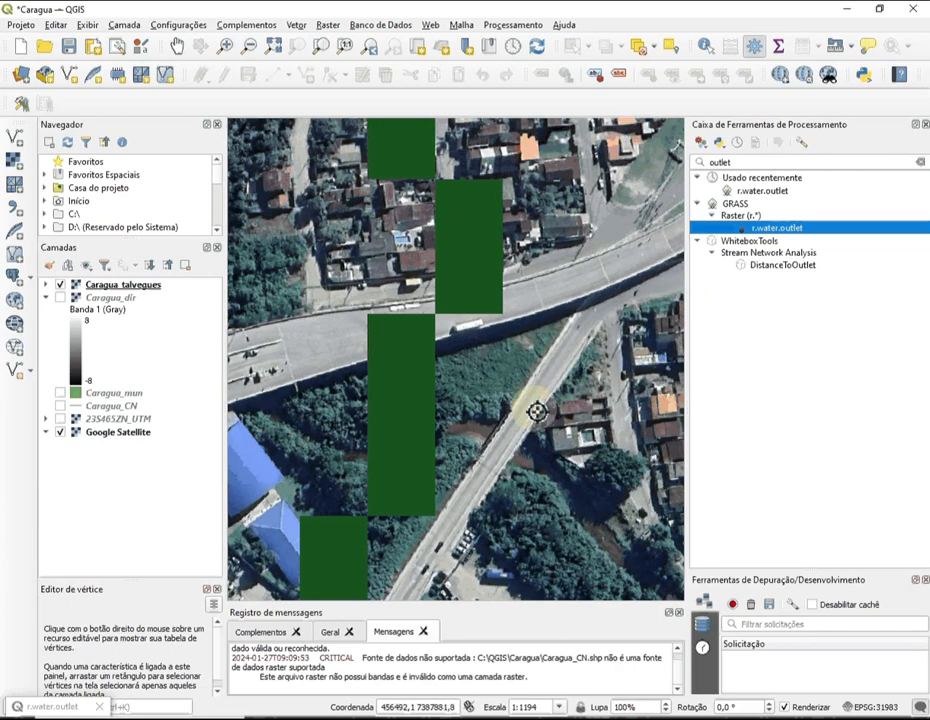
{"action": "left_click", "coordinate": [403, 439]}
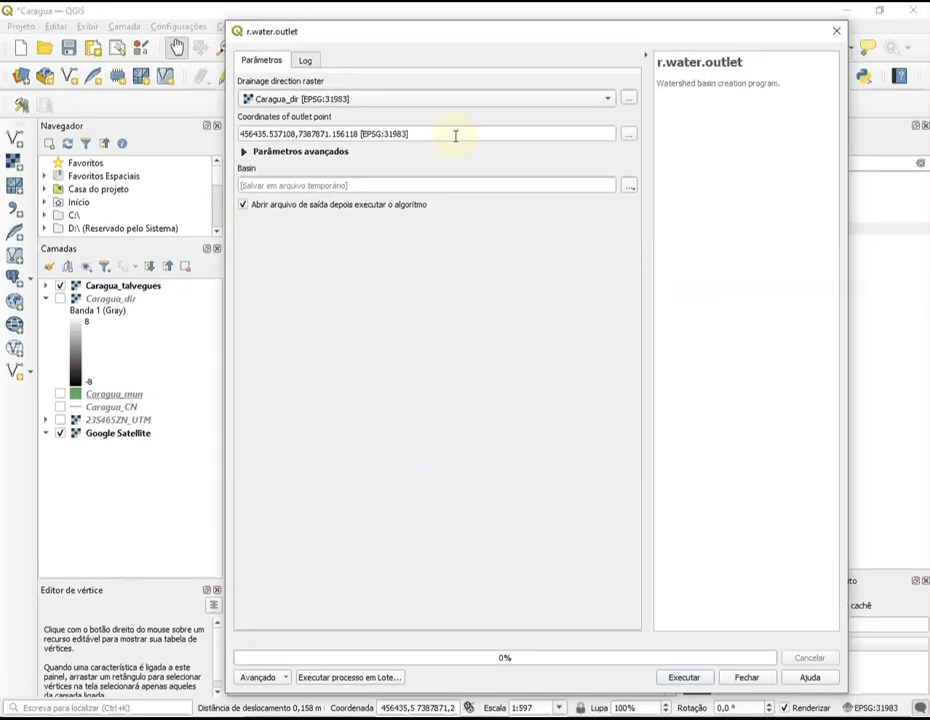
Save the basin output as Cargua_espigao.tif in the Caragua folder and run r.water.outlet.
{"action": "left_click", "coordinate": [629, 188]}
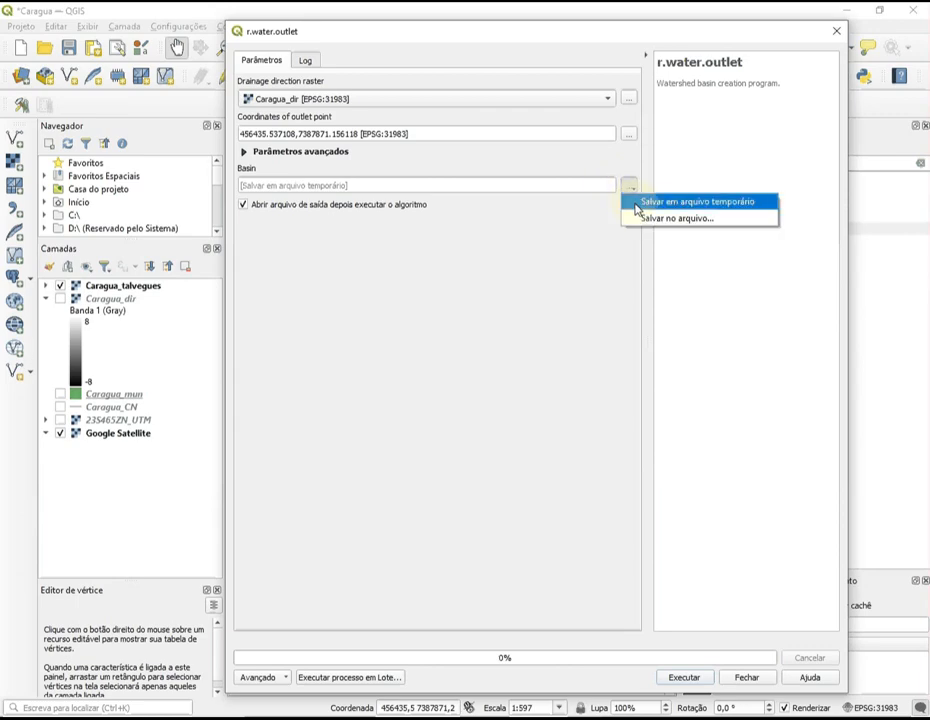
{"action": "left_click", "coordinate": [646, 219]}
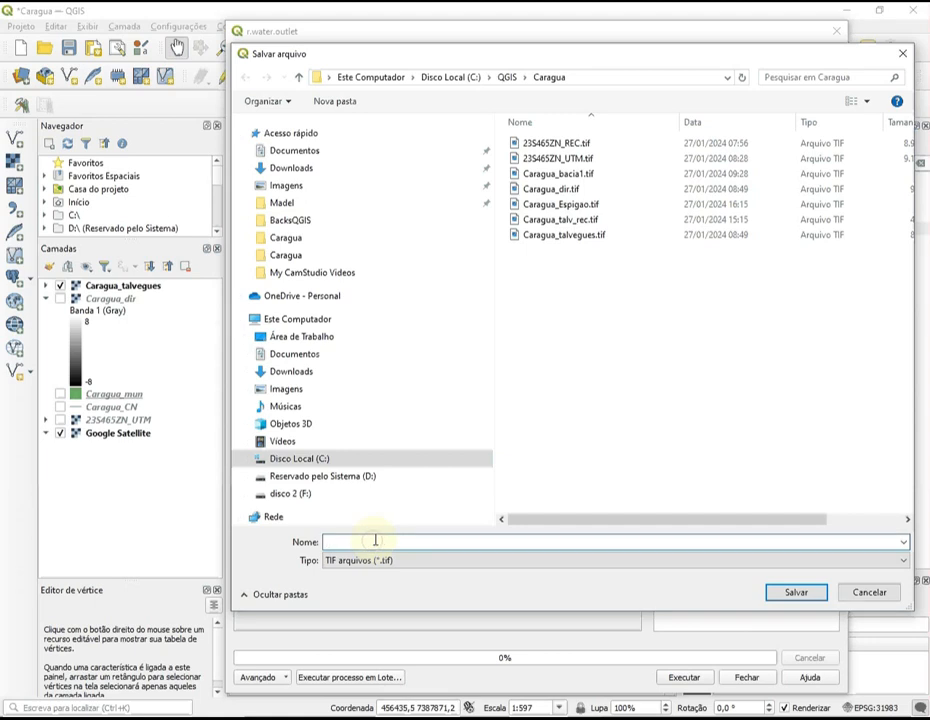
{"action": "type", "text": "Car"}
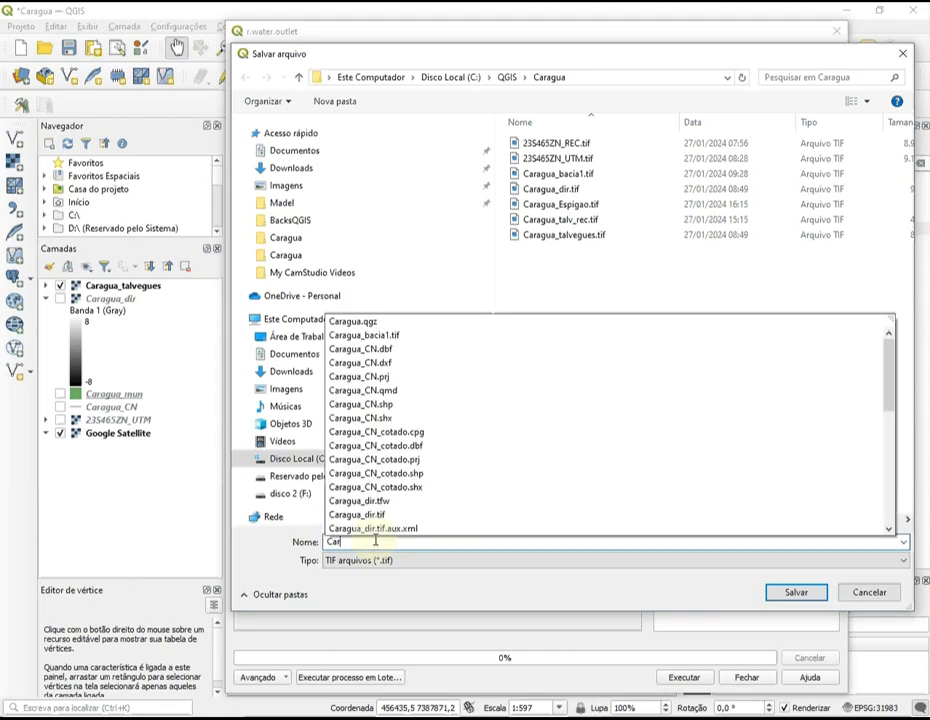
{"action": "type", "text": "gua_"}
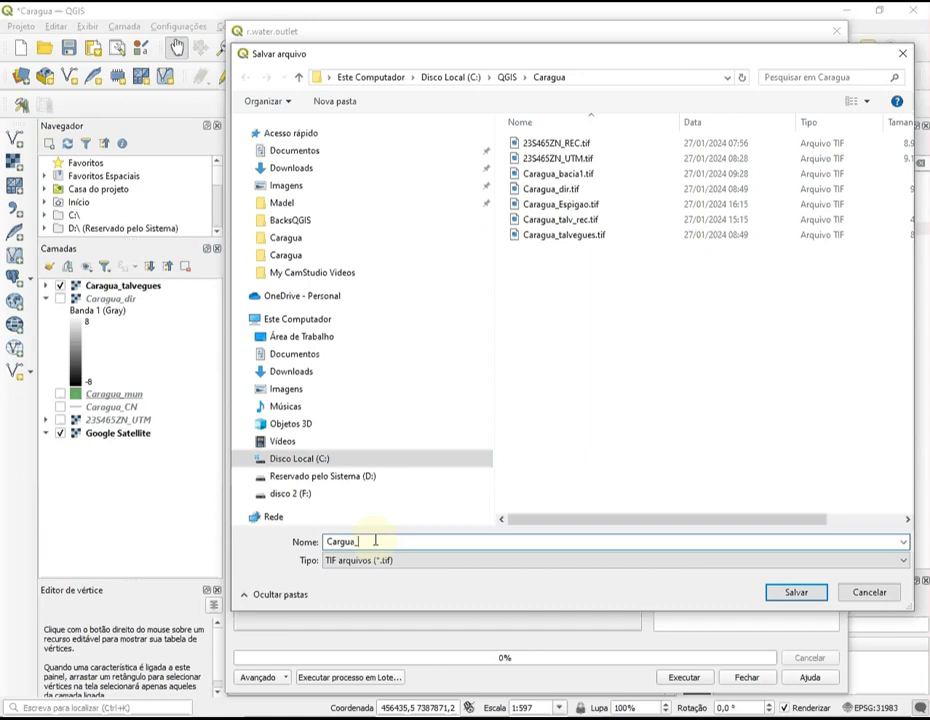
{"action": "type", "text": "espigao"}
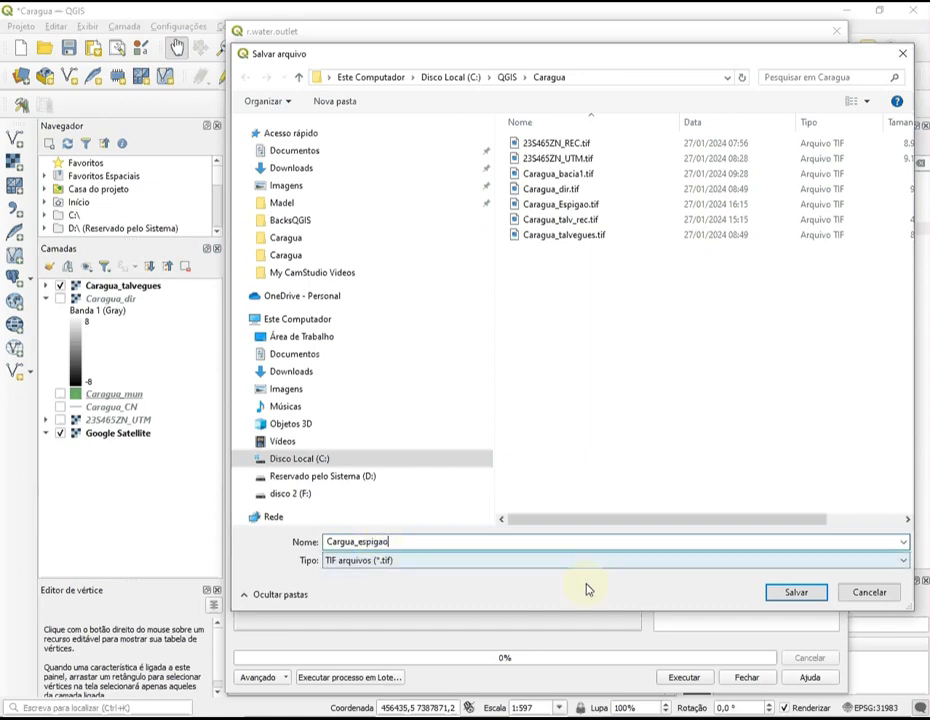
{"action": "left_click", "coordinate": [793, 594]}
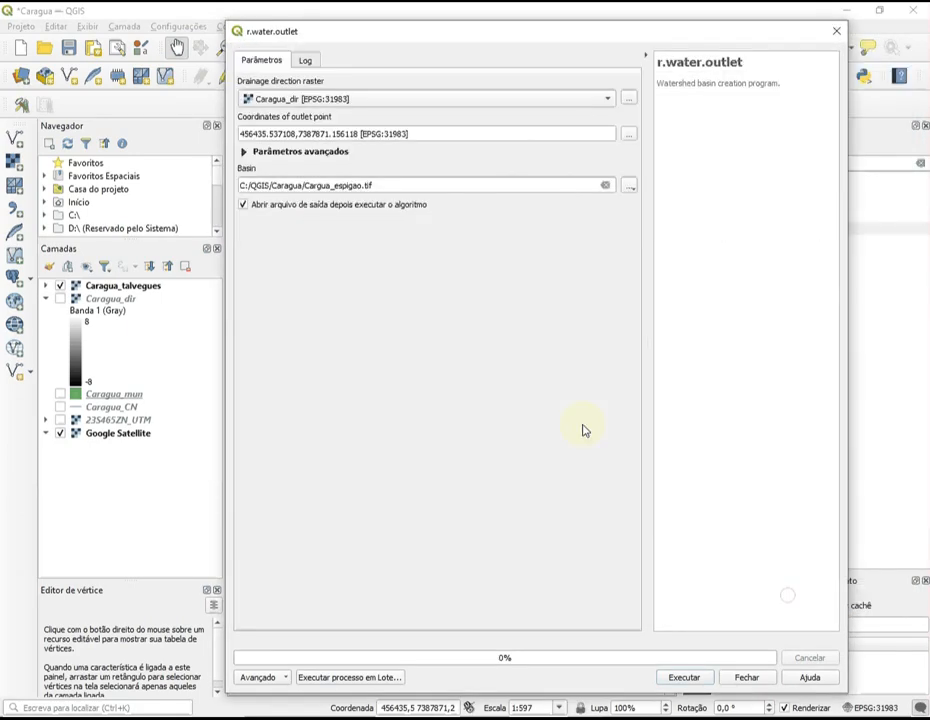
{"action": "left_click", "coordinate": [685, 679]}
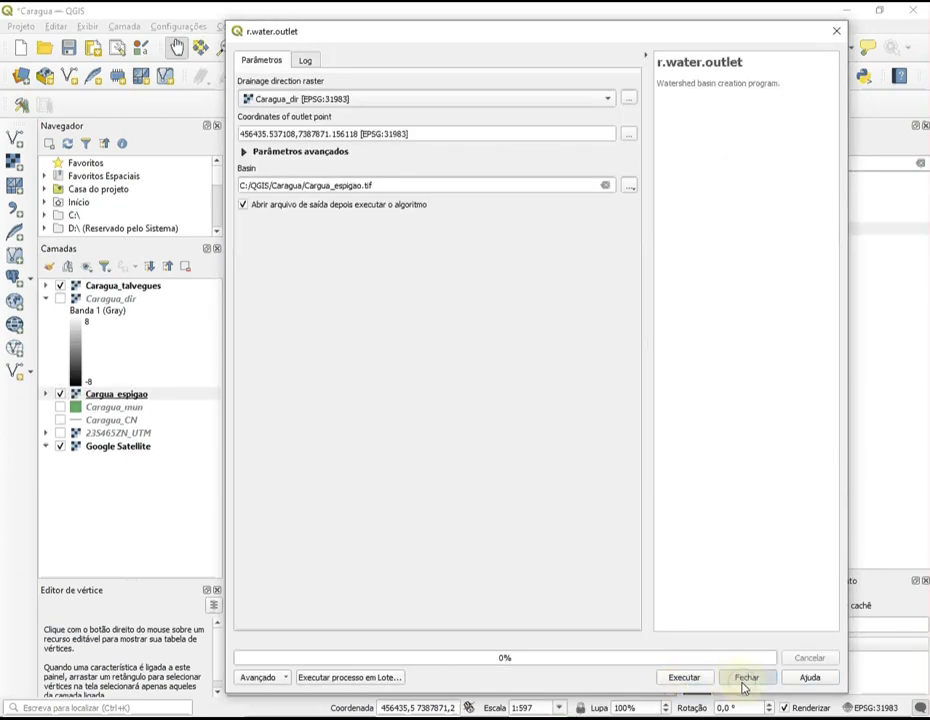
{"action": "left_click", "coordinate": [745, 680]}
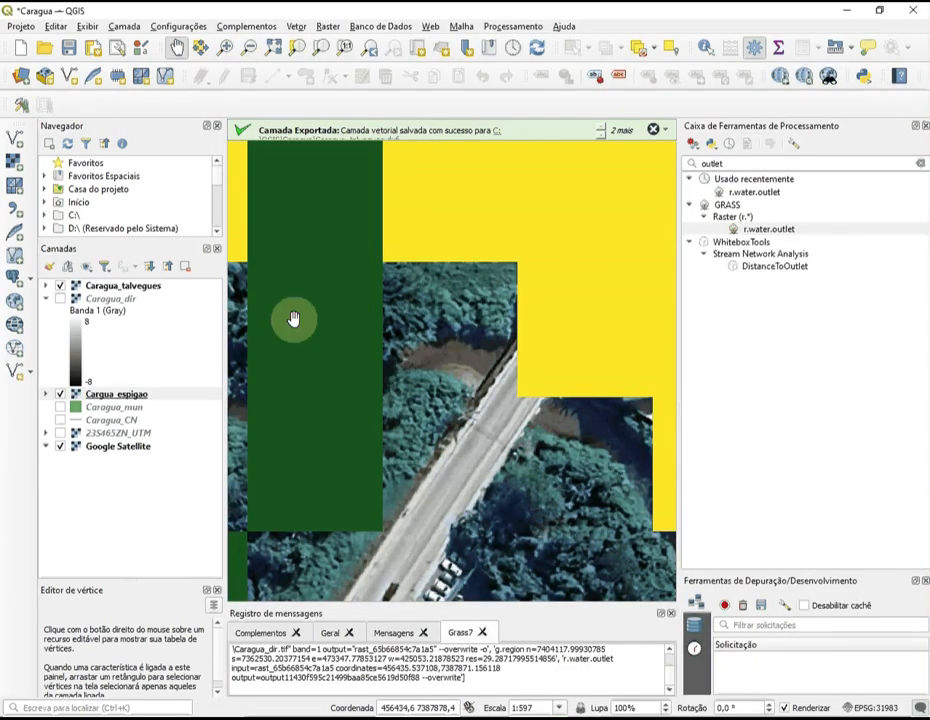
Examine the delineated basin with the stream segments over the satellite image, from the full Caragua_talvegues extent down to the basin itself.
{"action": "right_click", "coordinate": [137, 290]}
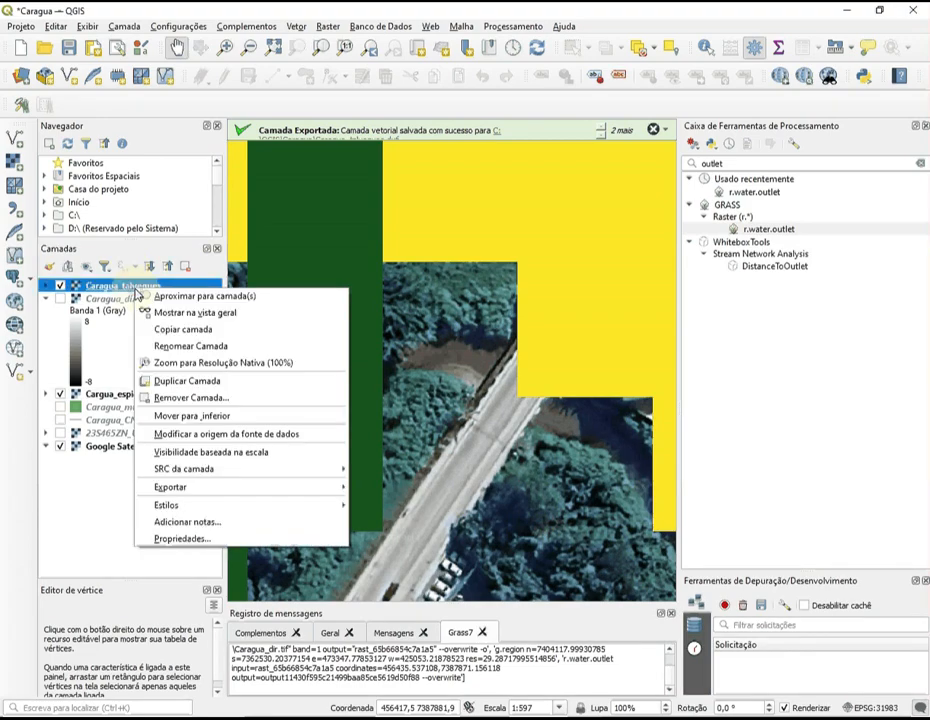
{"action": "left_click", "coordinate": [162, 296]}
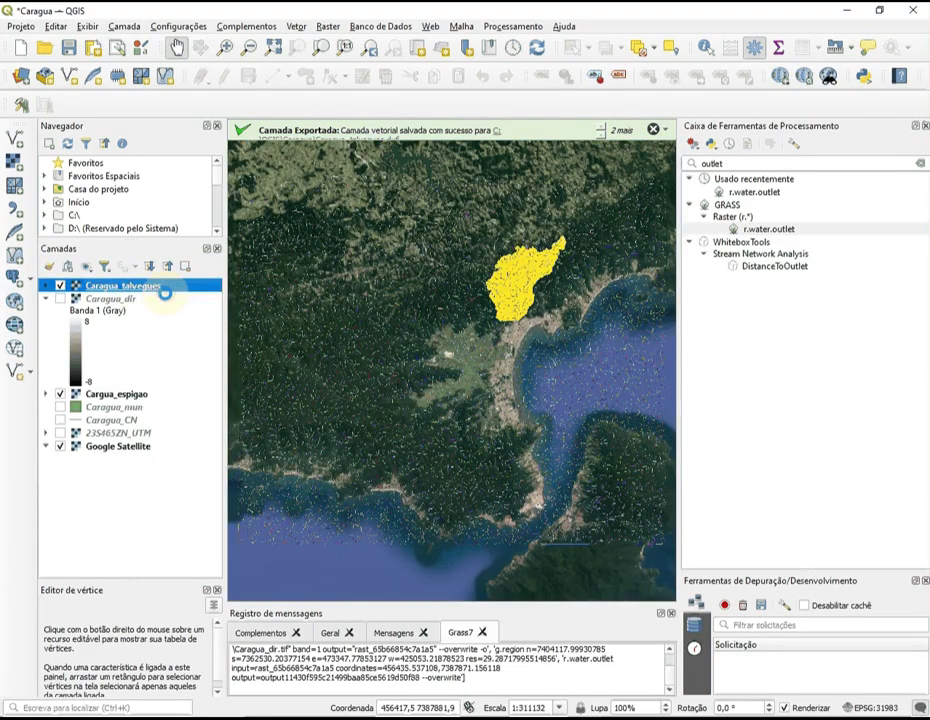
{"action": "left_click_drag", "start_coordinate": [417, 283], "coordinate": [354, 396]}
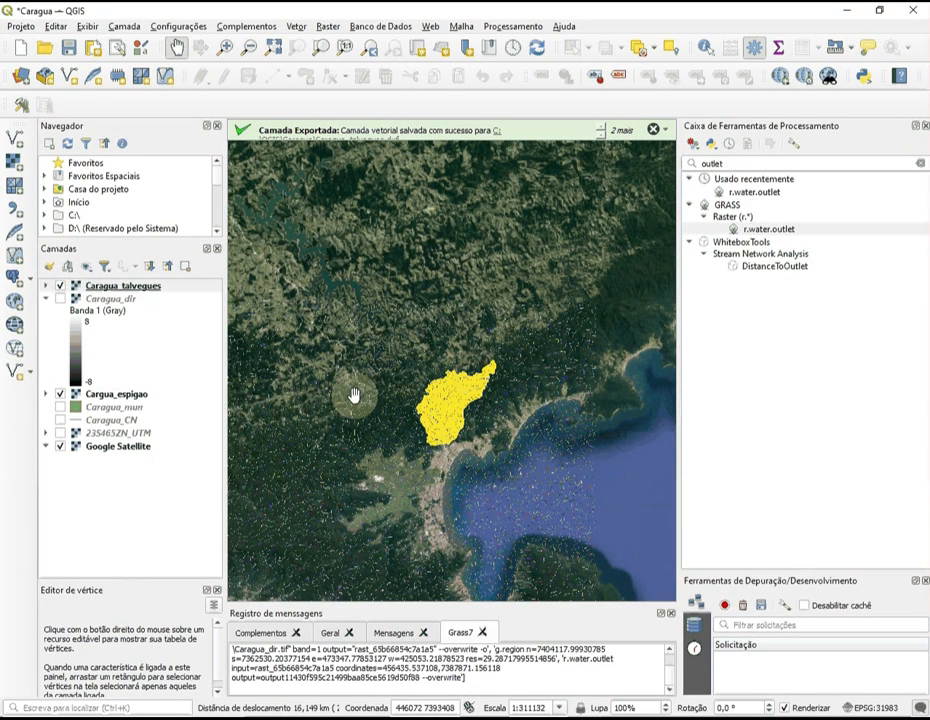
{"action": "scroll", "coordinate": [354, 396], "scroll_direction": "up", "scroll_amount": 1}
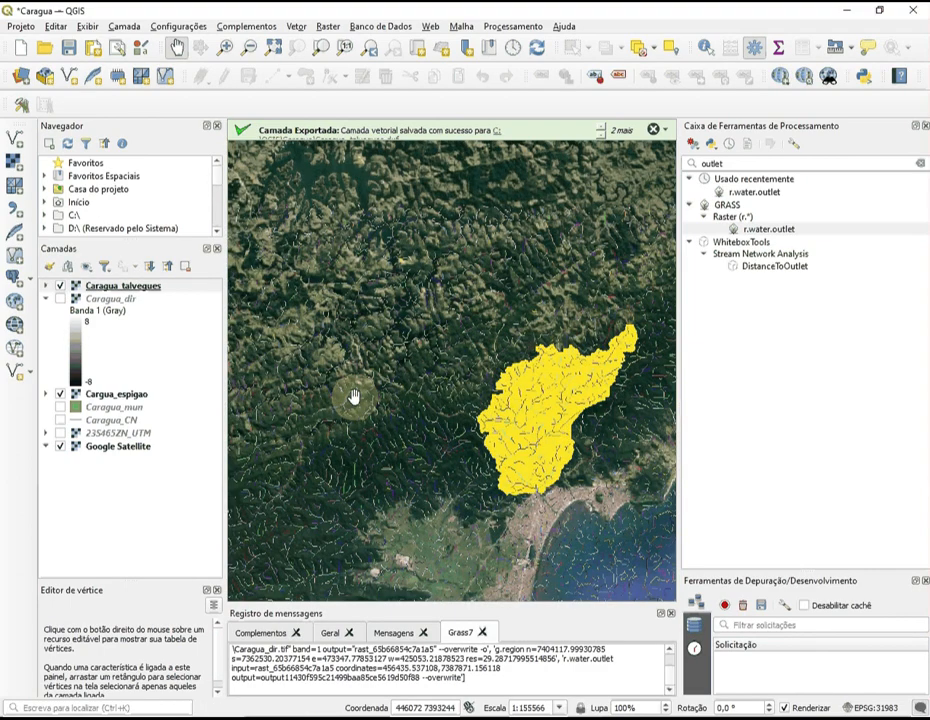
{"action": "left_click_drag", "start_coordinate": [424, 378], "coordinate": [323, 373]}
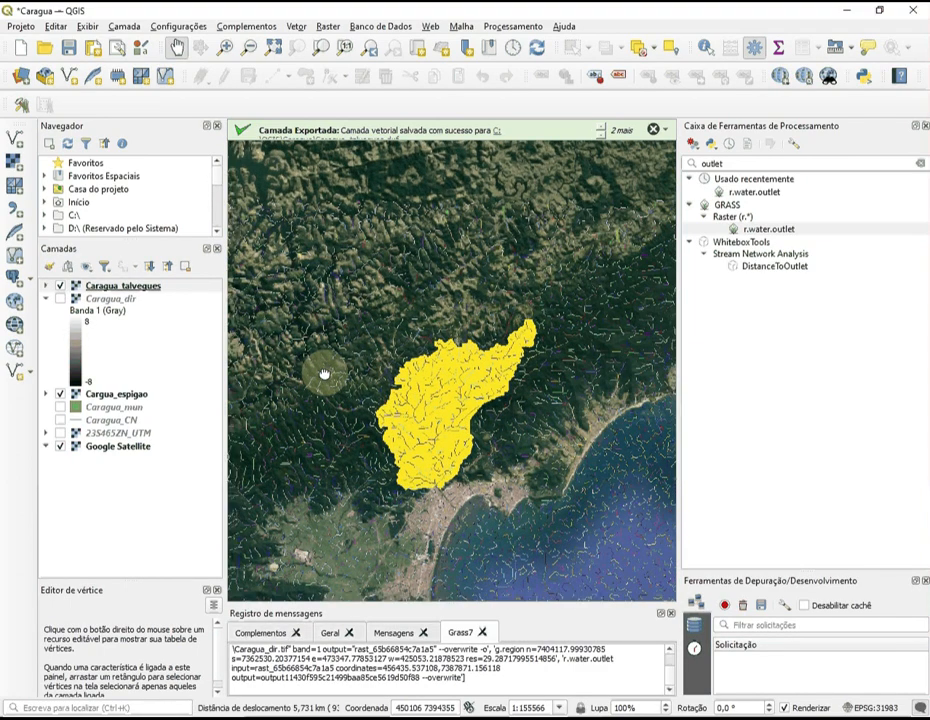
{"action": "left_click", "coordinate": [116, 394]}
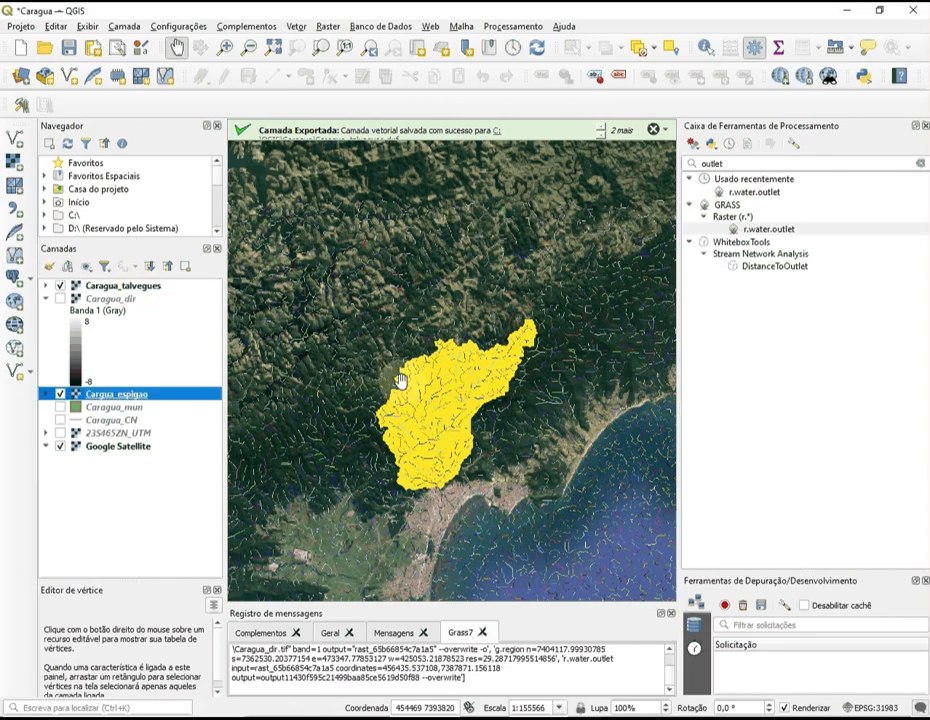
{"action": "scroll", "coordinate": [400, 380], "scroll_direction": "up", "scroll_amount": 1}
{"action": "left_click", "coordinate": [467, 417]}
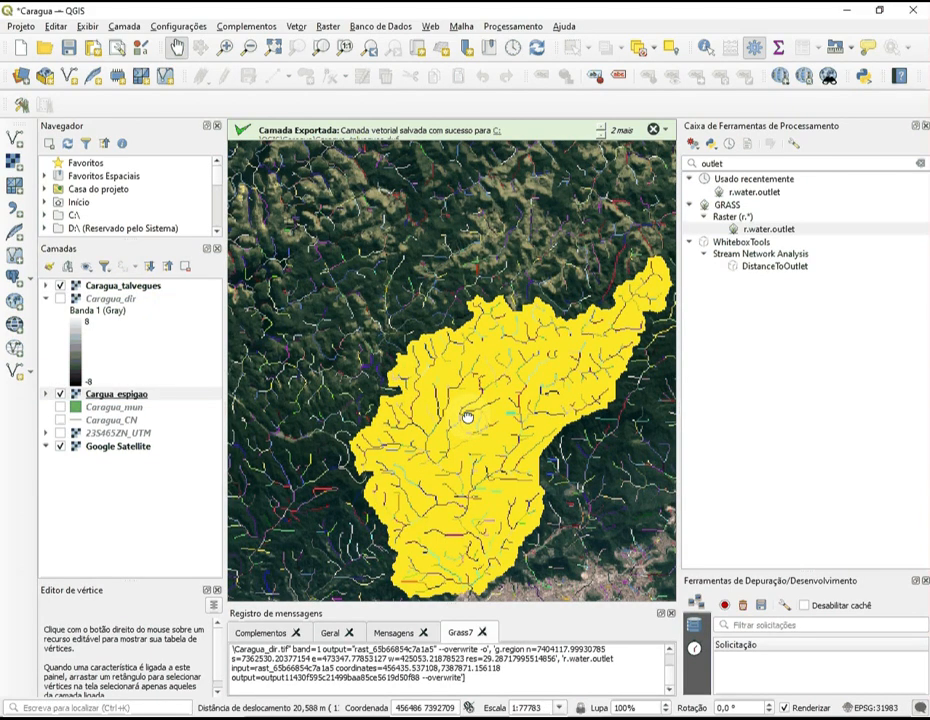
{"action": "left_click_drag", "start_coordinate": [467, 417], "coordinate": [419, 384]}
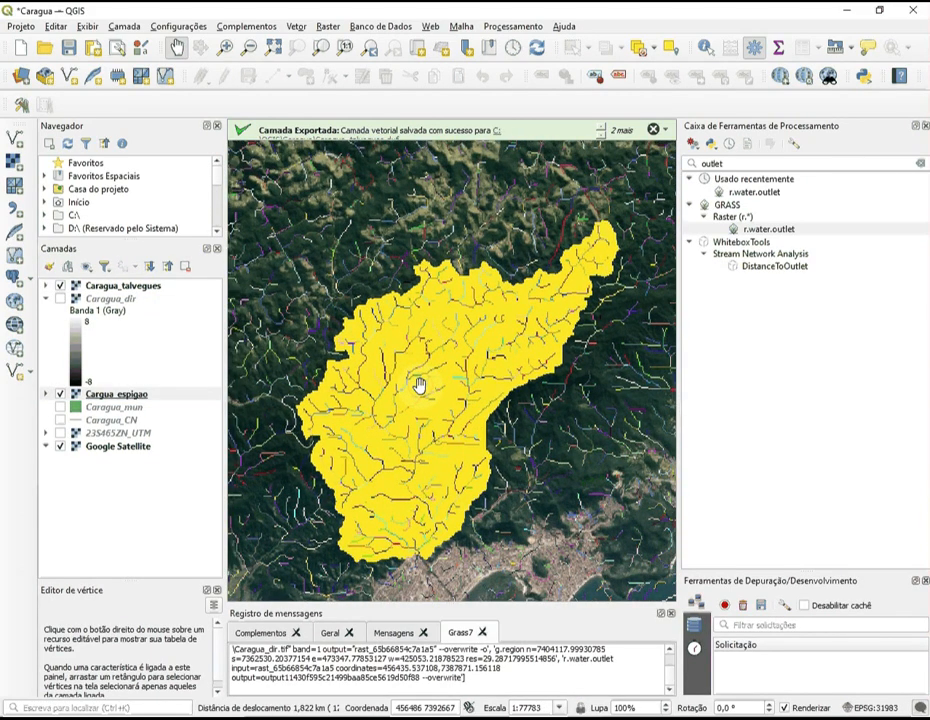
{"action": "left_click_drag", "start_coordinate": [422, 451], "coordinate": [428, 444]}
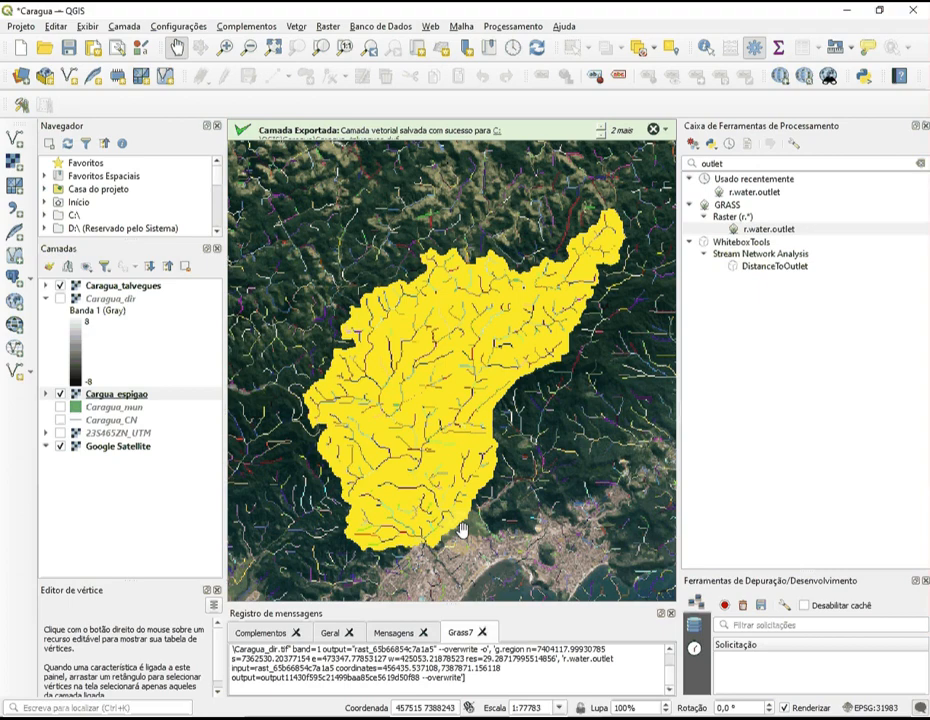
In Criar grade, draw the point grid's extent around the whole basin, about 451032 to 463236 east and 7386555 to 7399130 north.
{"action": "double_click", "coordinate": [733, 162]}
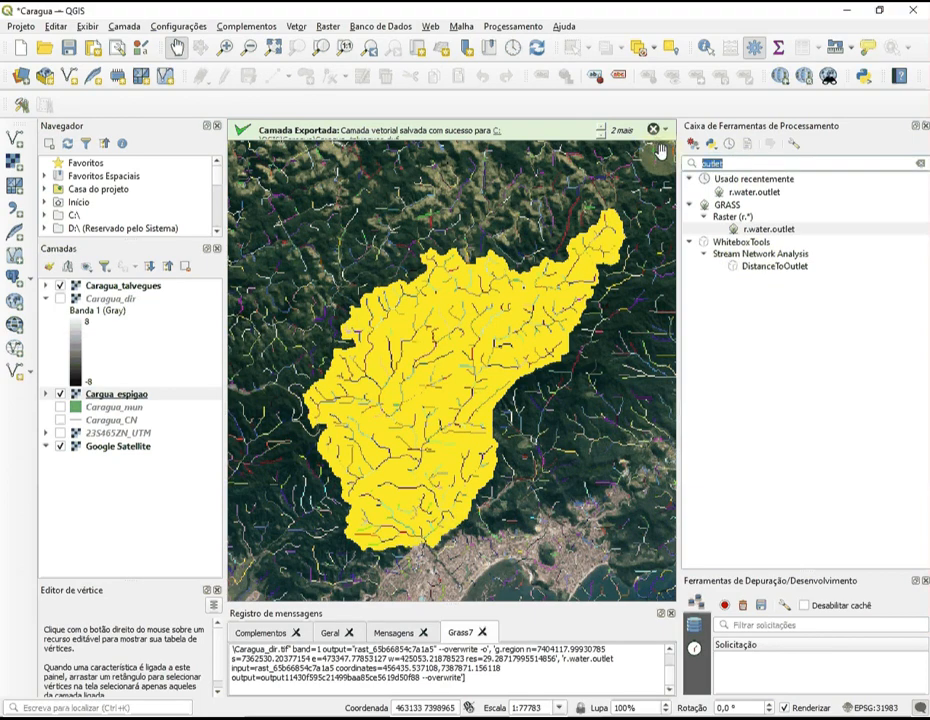
{"action": "type", "text": "gra"}
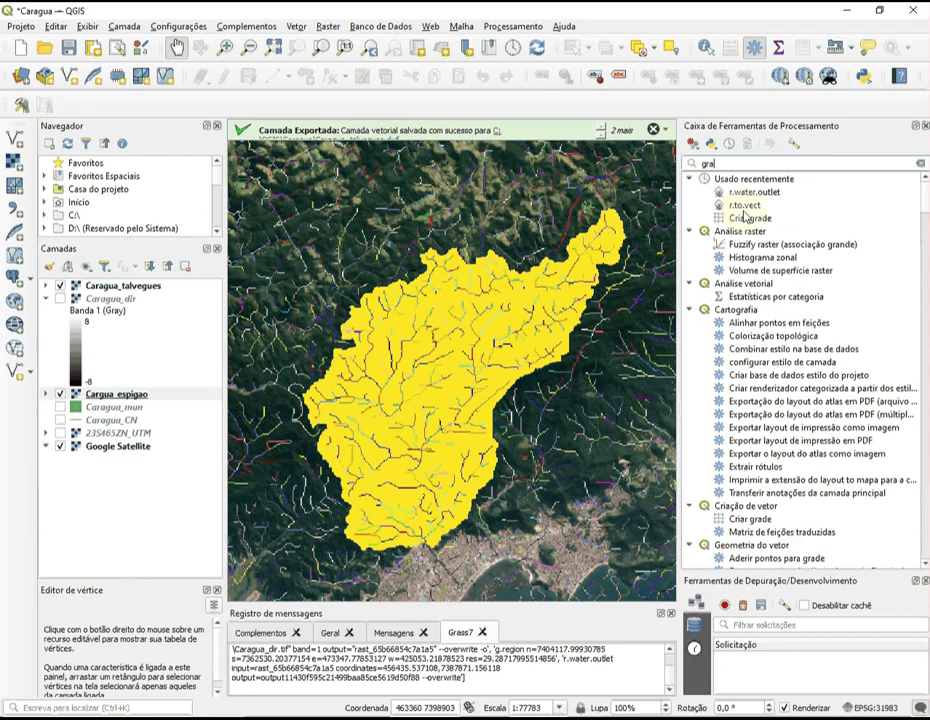
{"action": "double_click", "coordinate": [744, 214]}
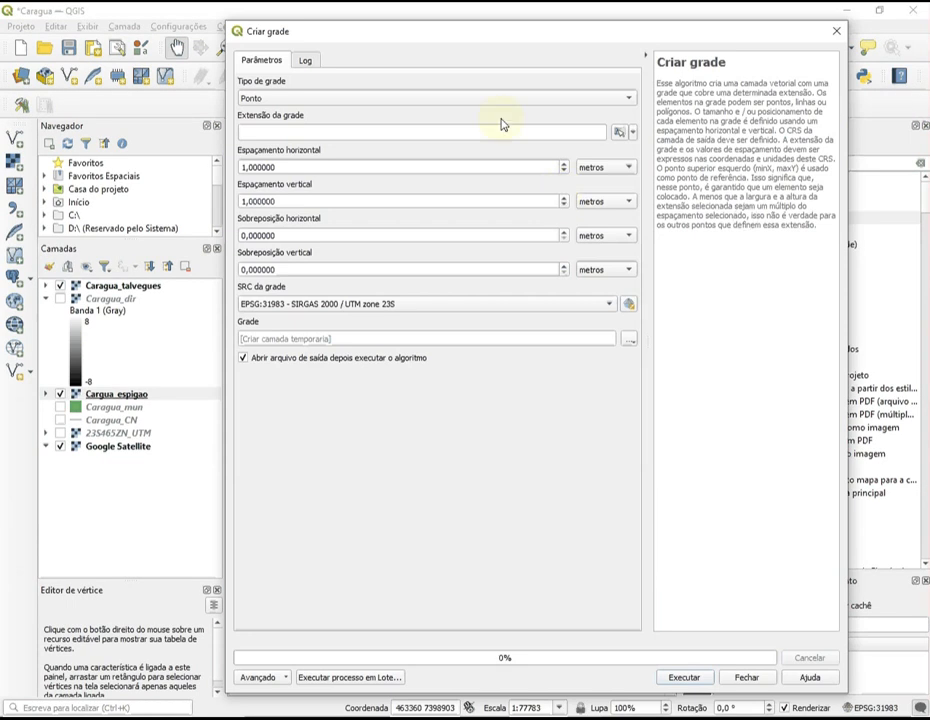
{"action": "left_click", "coordinate": [632, 134]}
{"action": "mouse_move", "coordinate": [645, 159]}
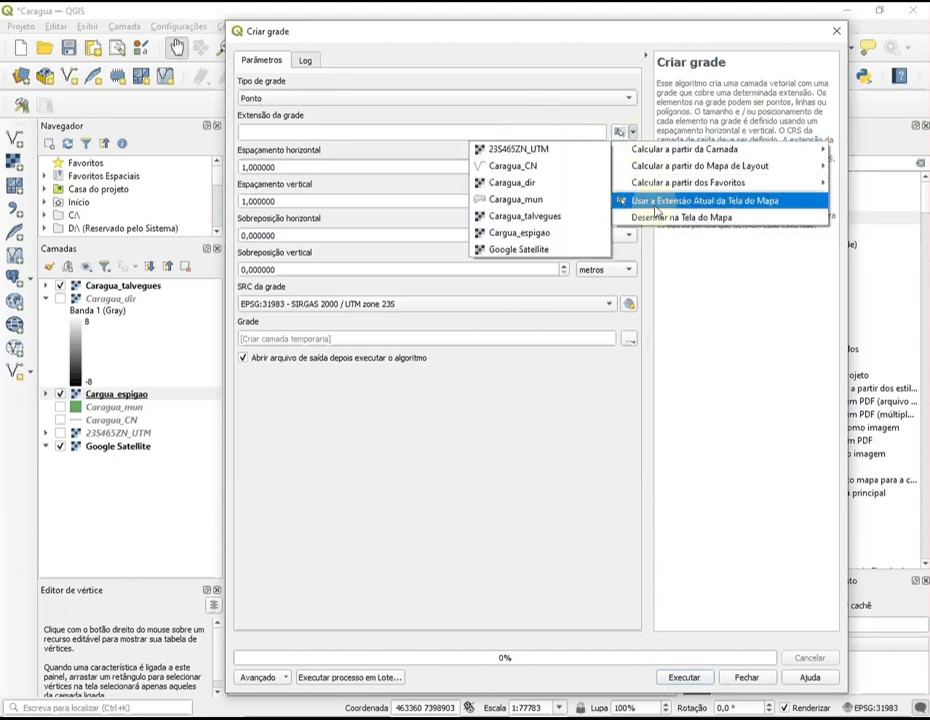
{"action": "left_click", "coordinate": [655, 216]}
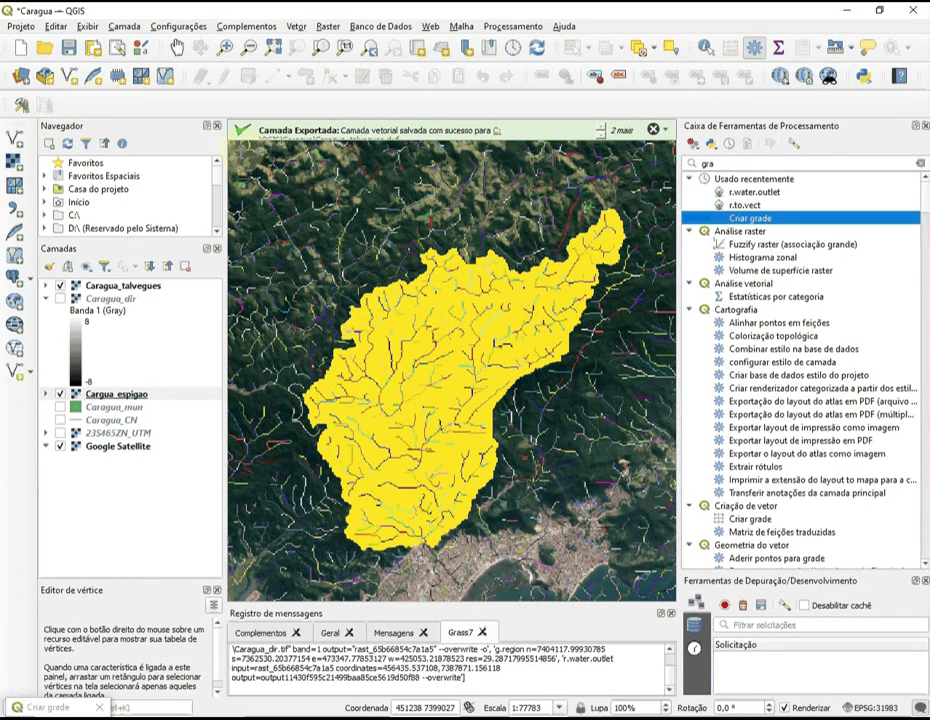
{"action": "left_click_drag", "start_coordinate": [230, 144], "coordinate": [667, 590]}
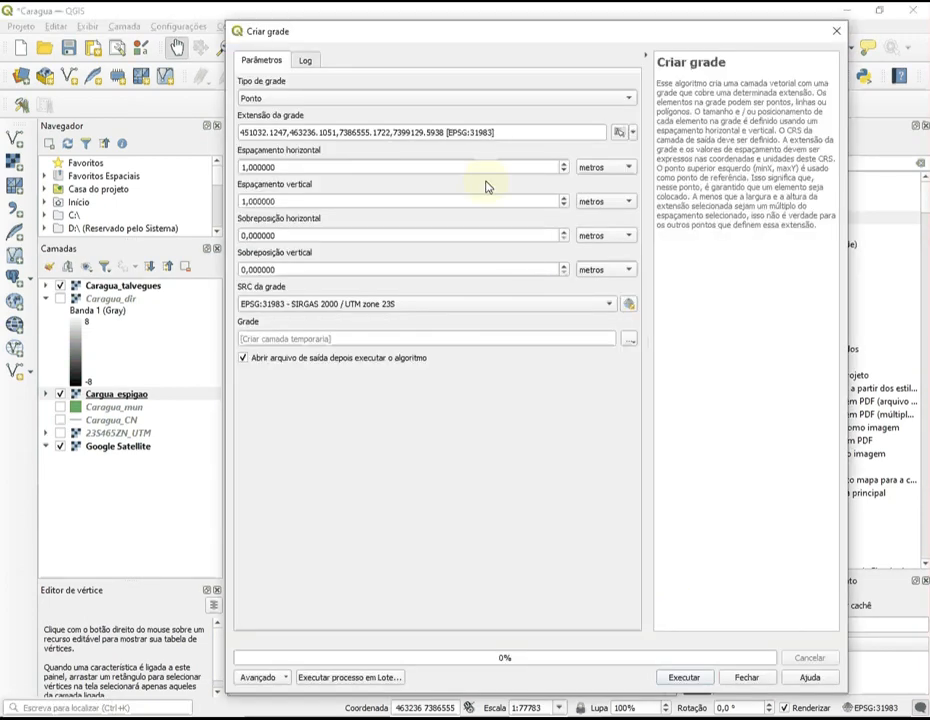
Set the grid's horizontal and vertical spacing units to kilometres, for 1 km spacing.
{"action": "left_click", "coordinate": [628, 175]}
{"action": "left_click", "coordinate": [626, 182]}
{"action": "left_click", "coordinate": [627, 203]}
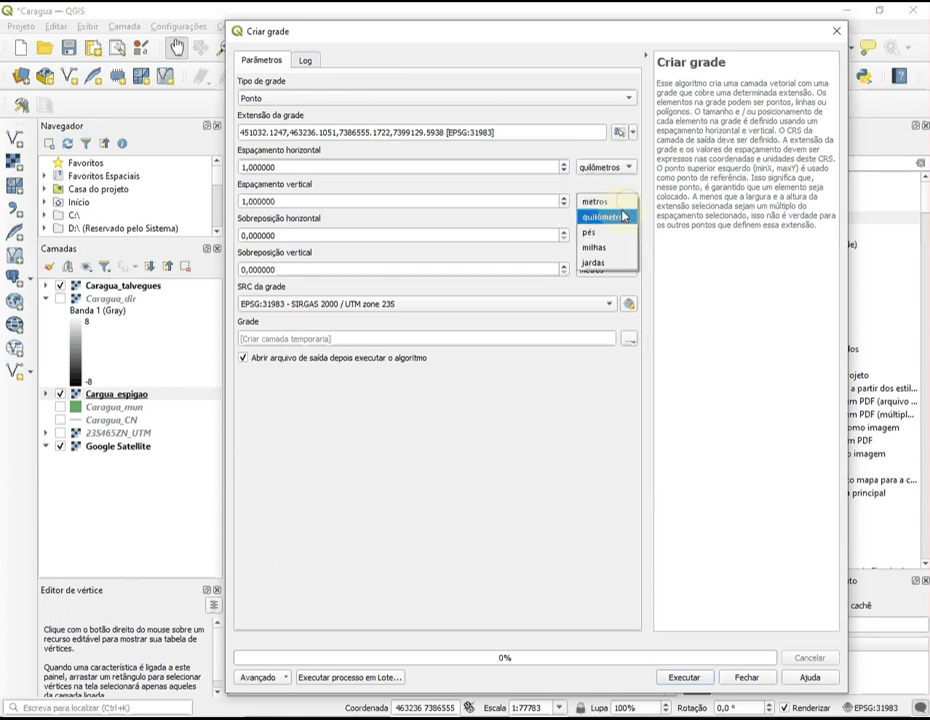
{"action": "left_click", "coordinate": [622, 217]}
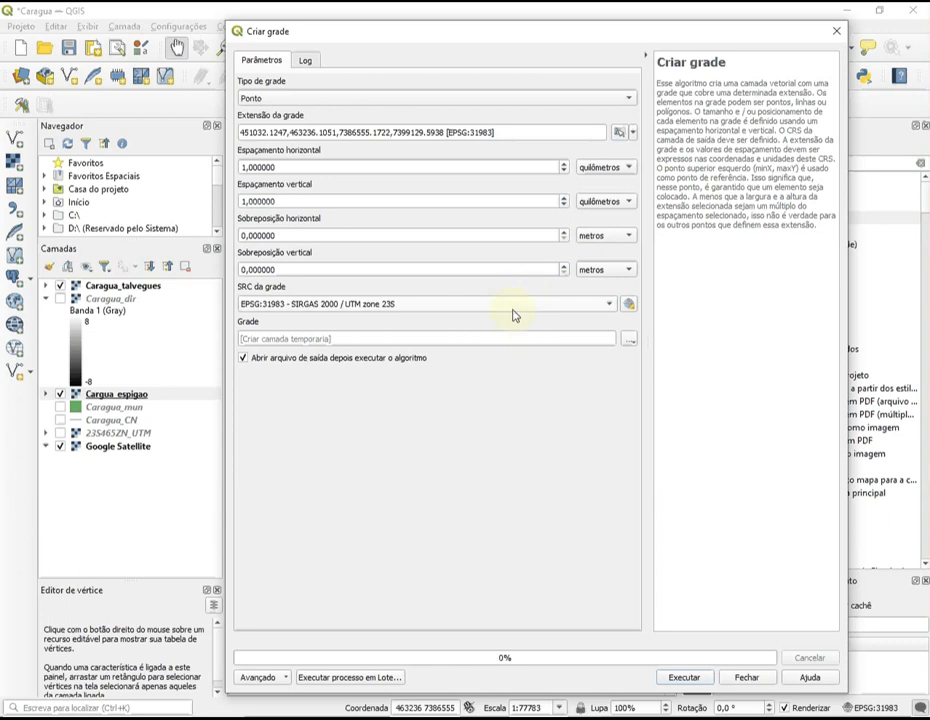
Save the grid output as Grade.shp in the Caragua folder and generate the point grid.
{"action": "left_click", "coordinate": [631, 341]}
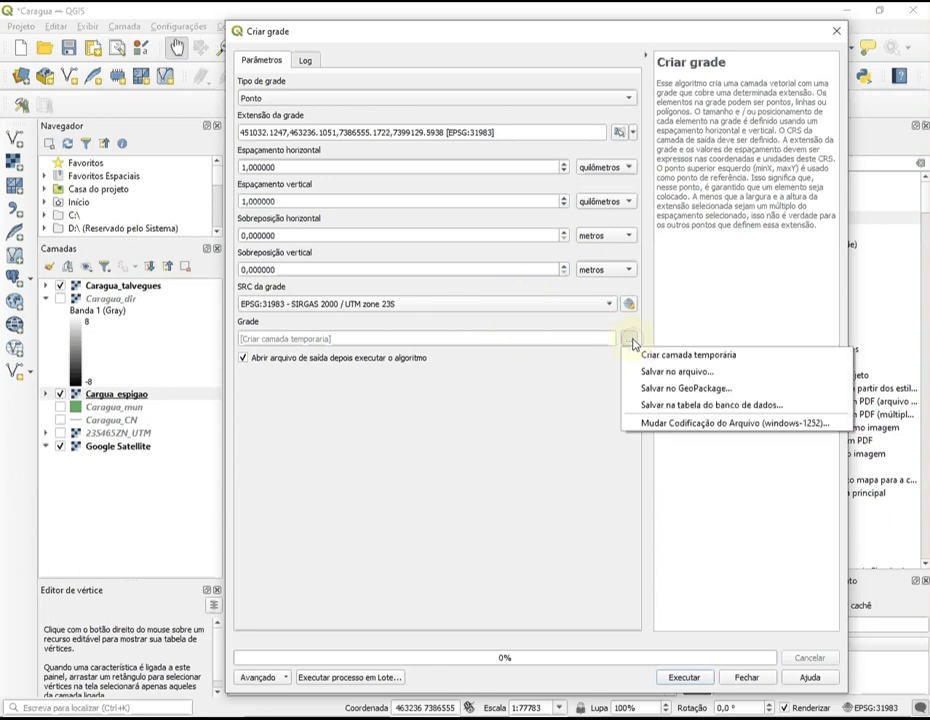
{"action": "left_click", "coordinate": [650, 371]}
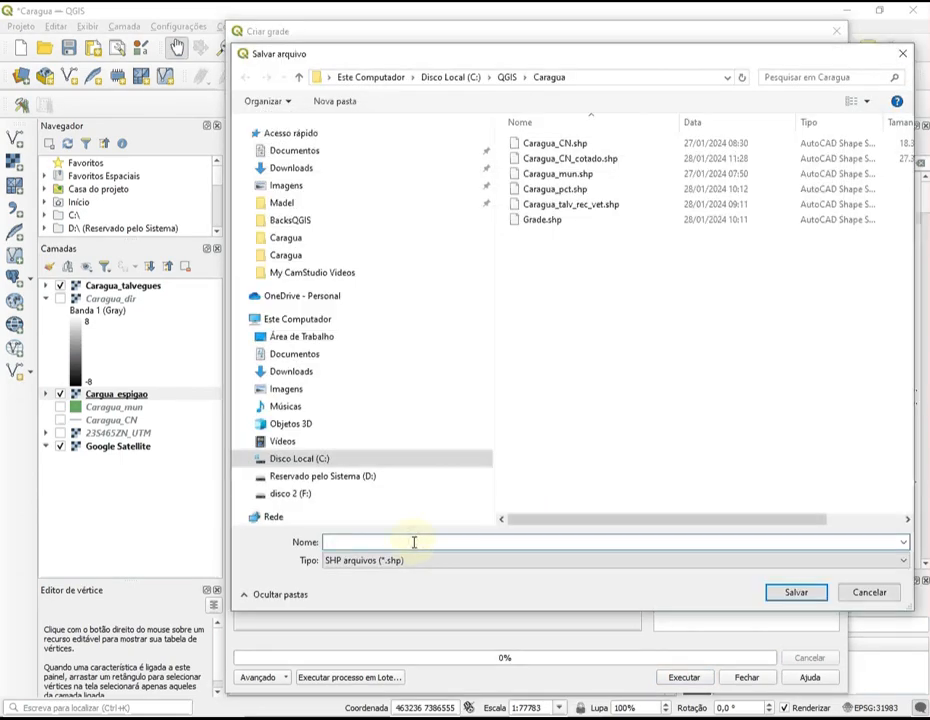
{"action": "type", "text": "grade"}
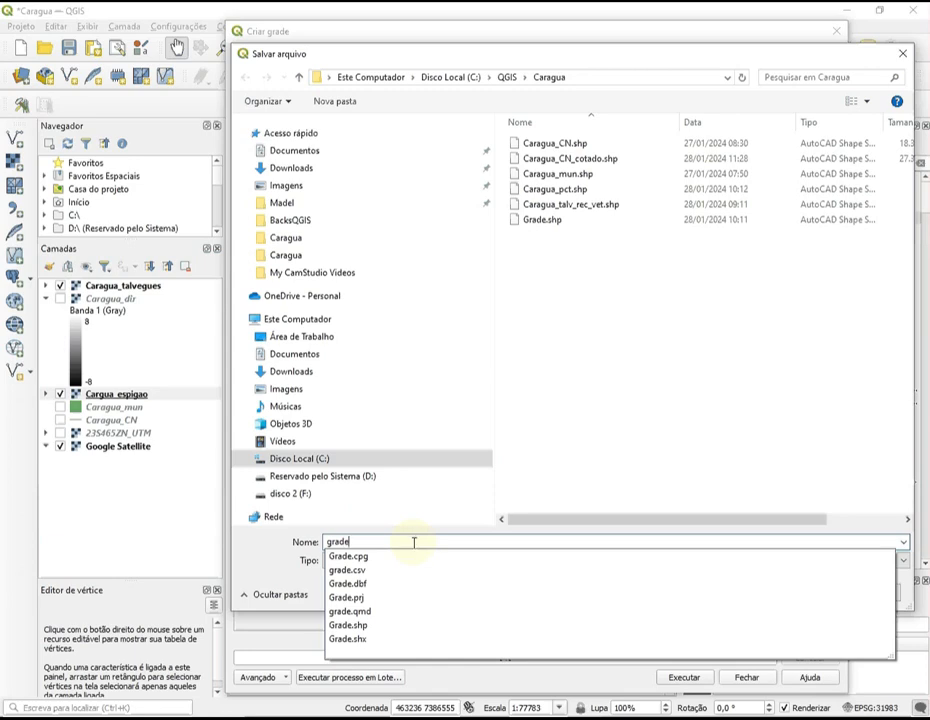
{"action": "key", "text": "Return"}
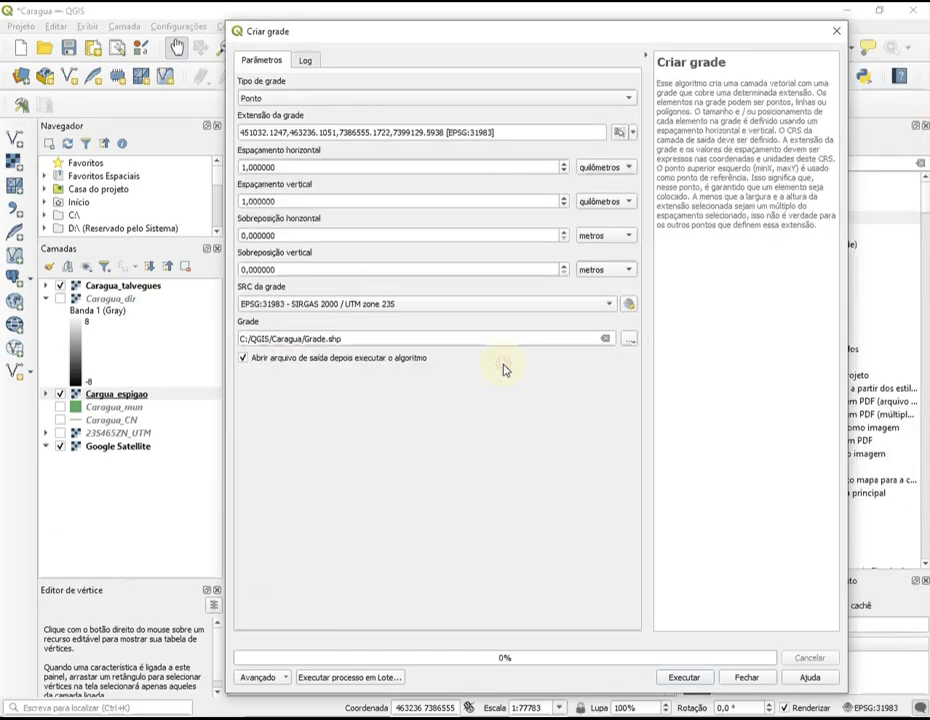
{"action": "left_click", "coordinate": [698, 679]}
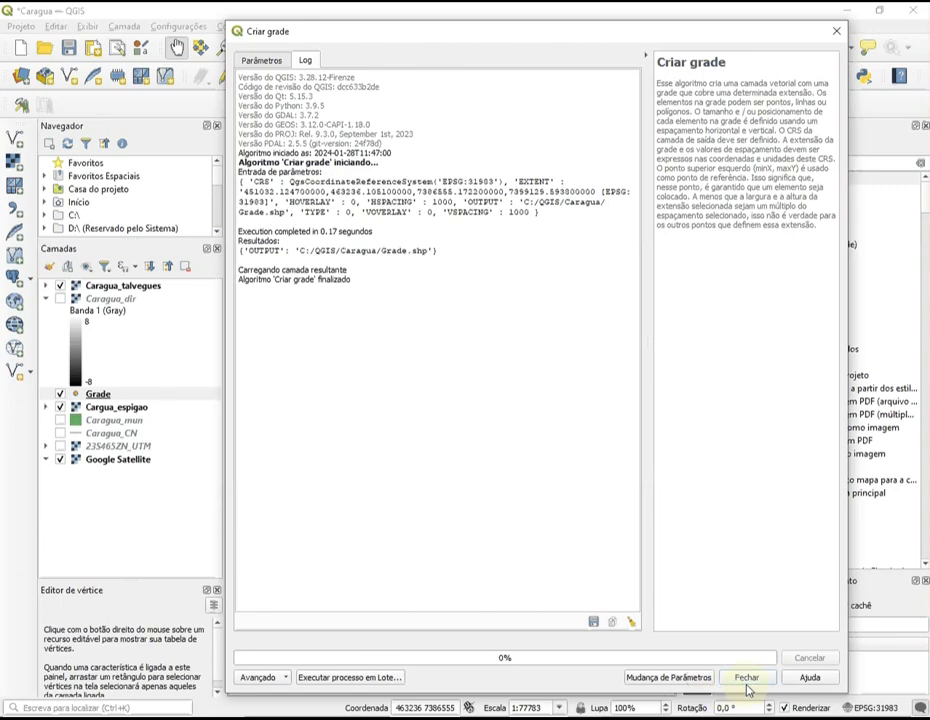
{"action": "left_click", "coordinate": [747, 679]}
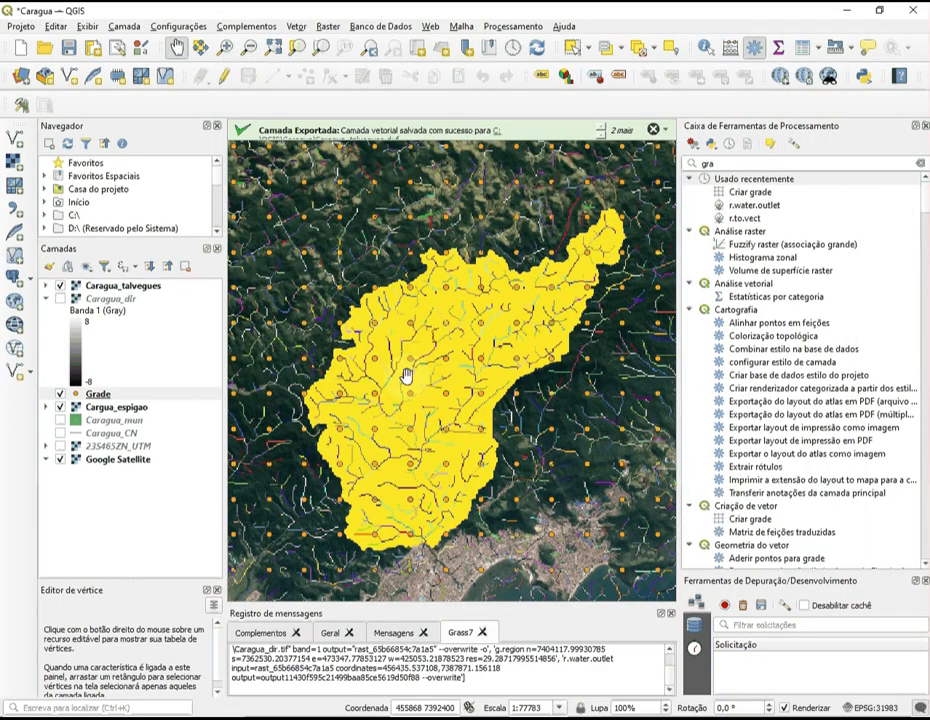
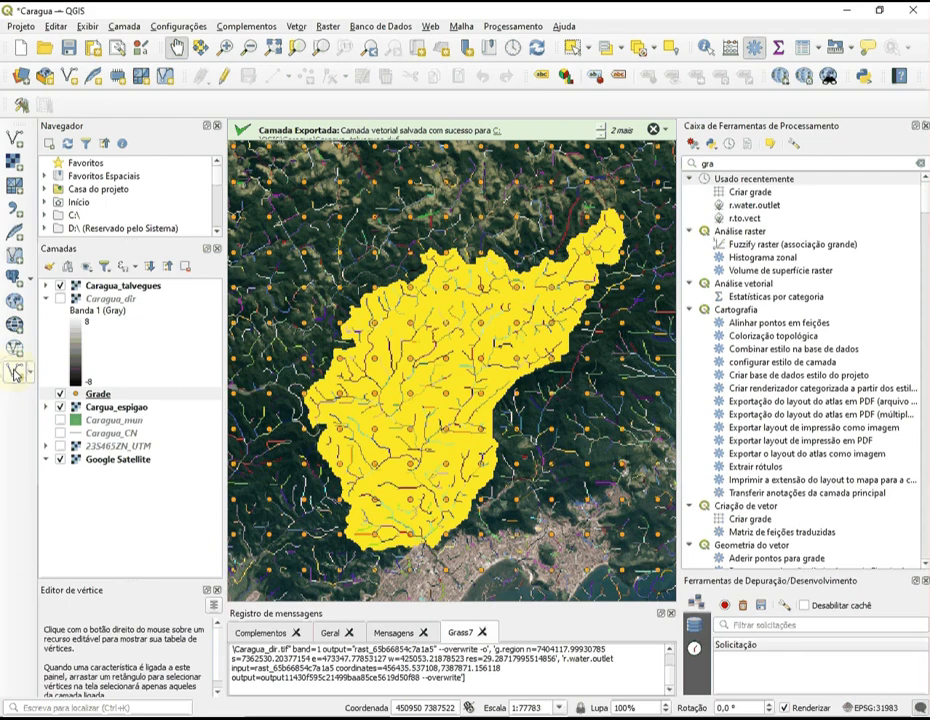
Start a new shapefile layer and set its file to Caragua_pct in the C:\QGIS\Caragua folder.
{"action": "left_click", "coordinate": [15, 372]}
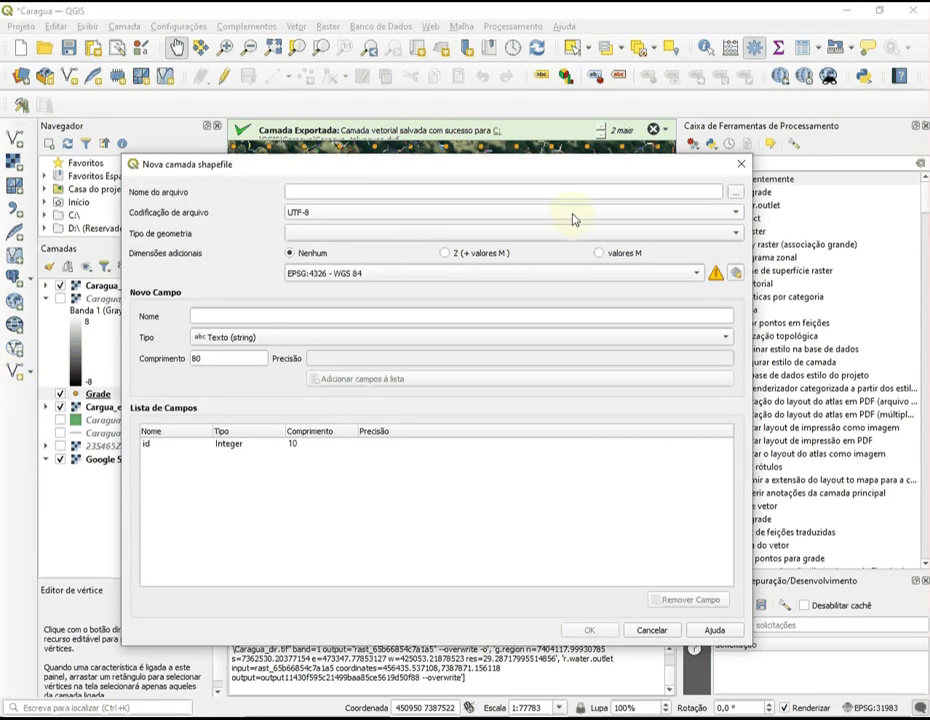
{"action": "left_click", "coordinate": [734, 193]}
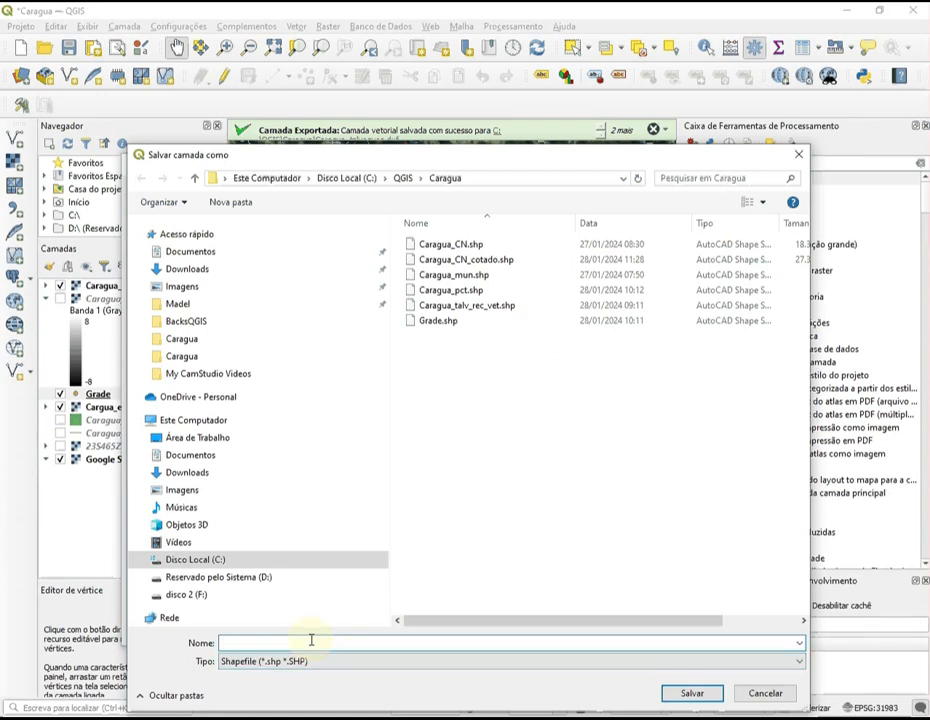
{"action": "type", "text": "Caragua"}
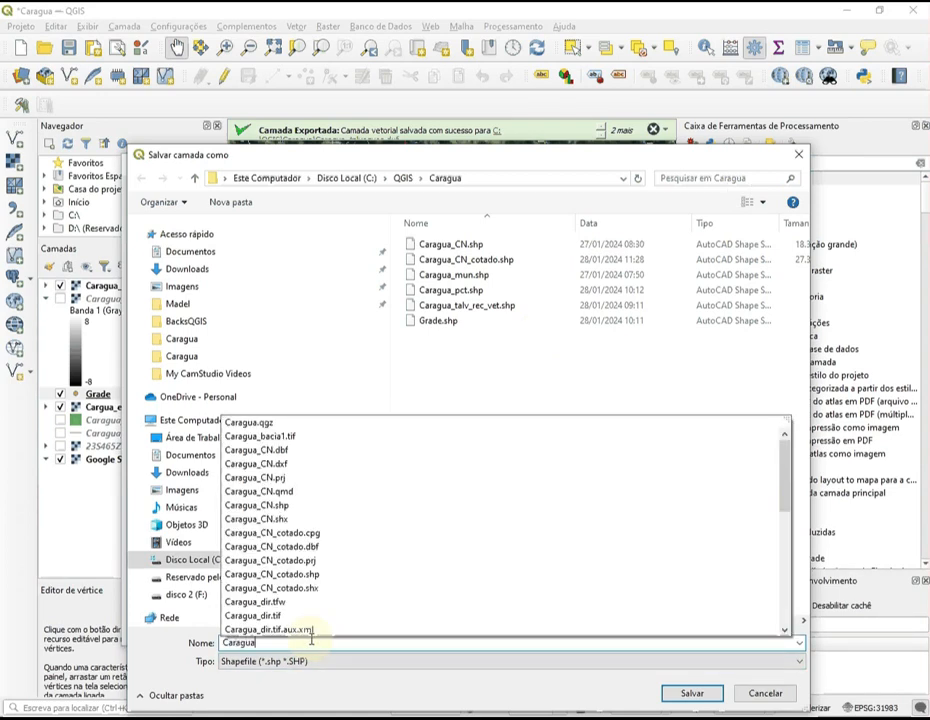
{"action": "type", "text": "_pct"}
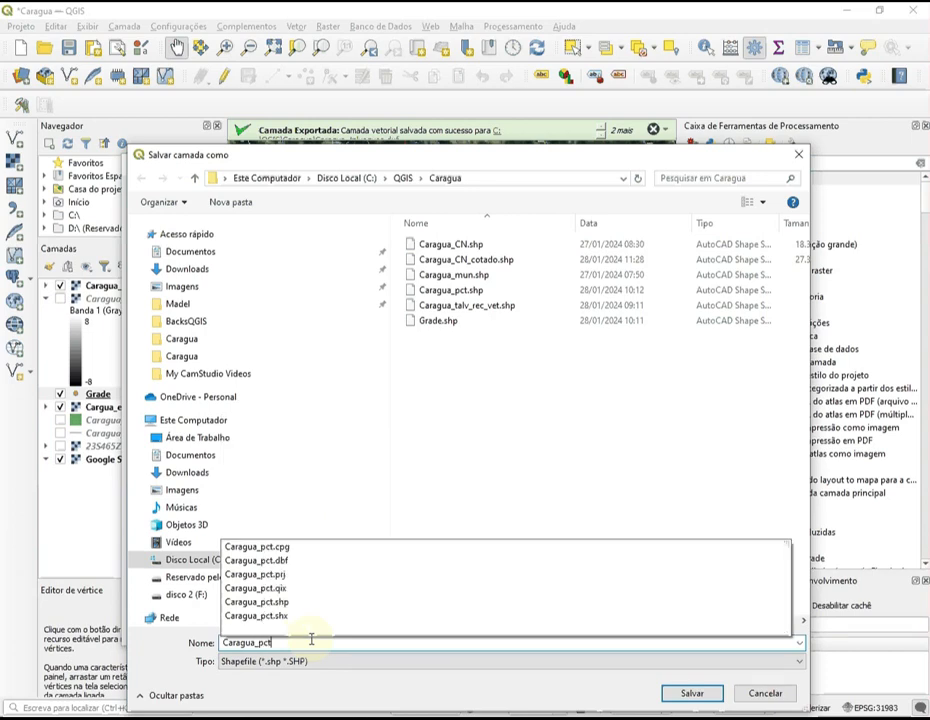
{"action": "key", "text": "Return"}
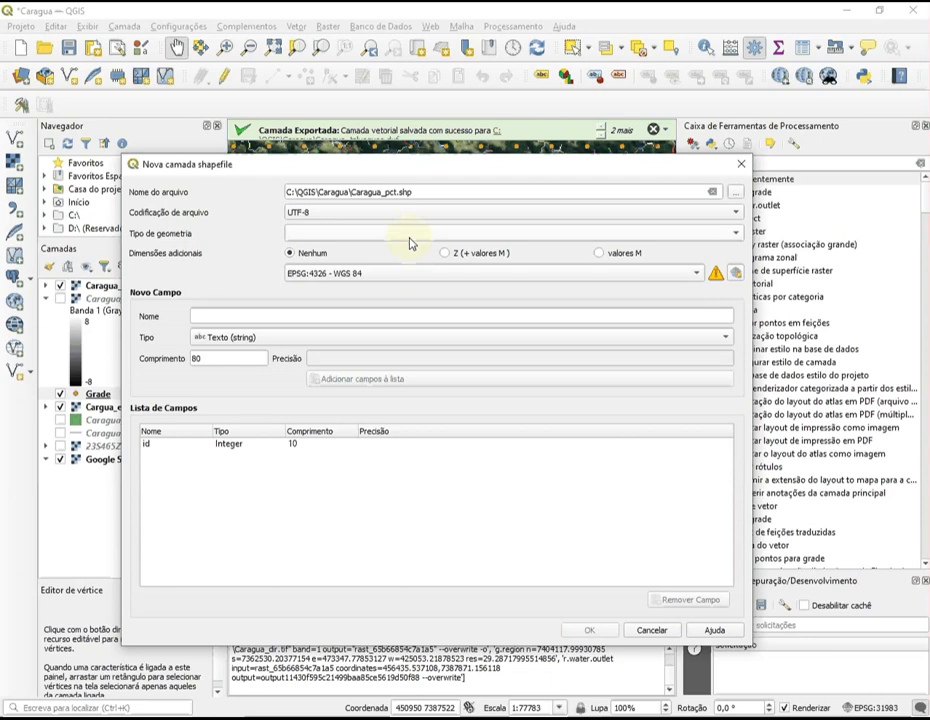
Set the new shapefile's geometry type to Ponto and its CRS to the project's EPSG:31983 - SIRGAS 2000 / UTM zone 23S, and create the layer.
{"action": "left_click", "coordinate": [737, 233]}
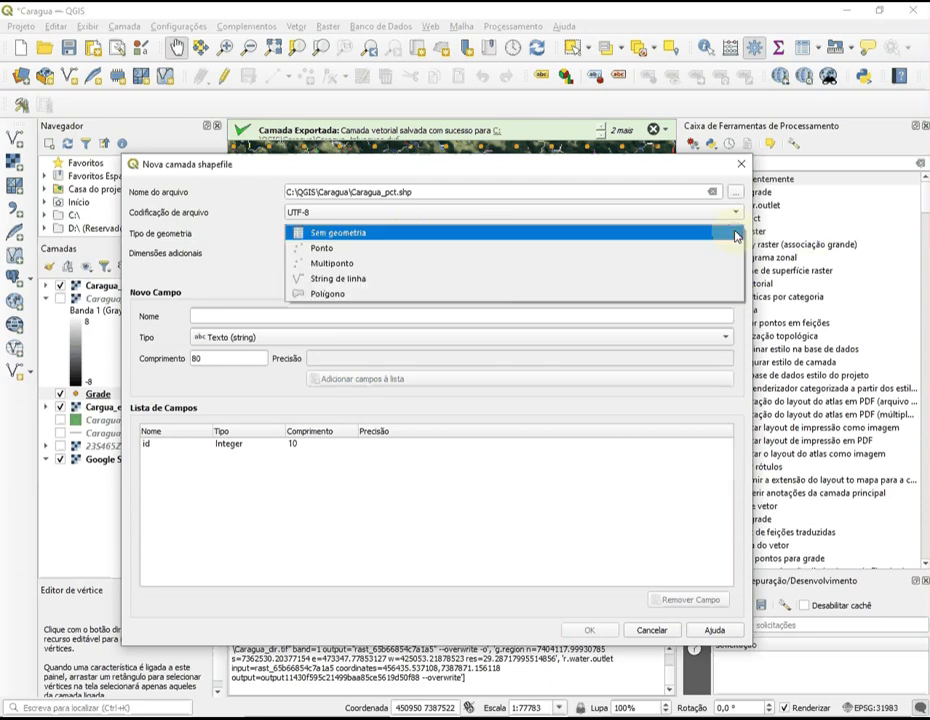
{"action": "left_click", "coordinate": [723, 251]}
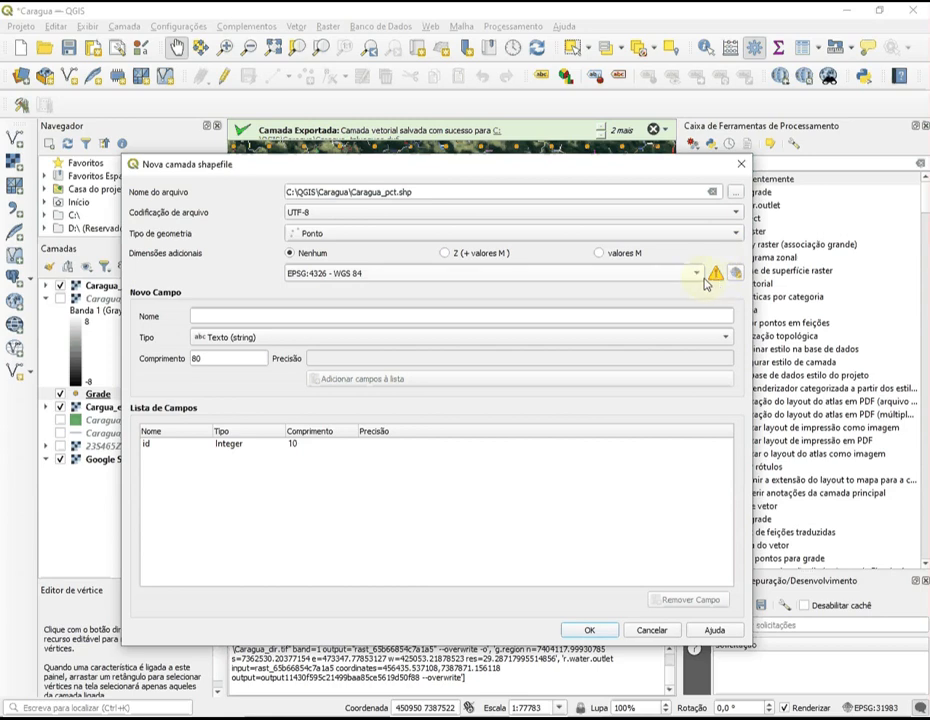
{"action": "left_click", "coordinate": [697, 274]}
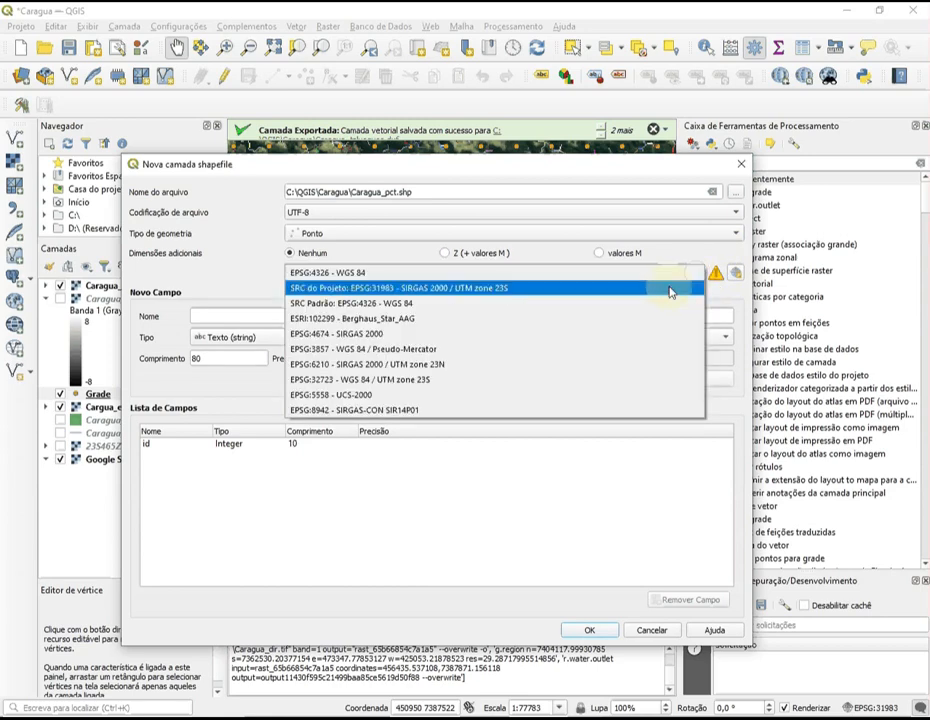
{"action": "left_click", "coordinate": [669, 288]}
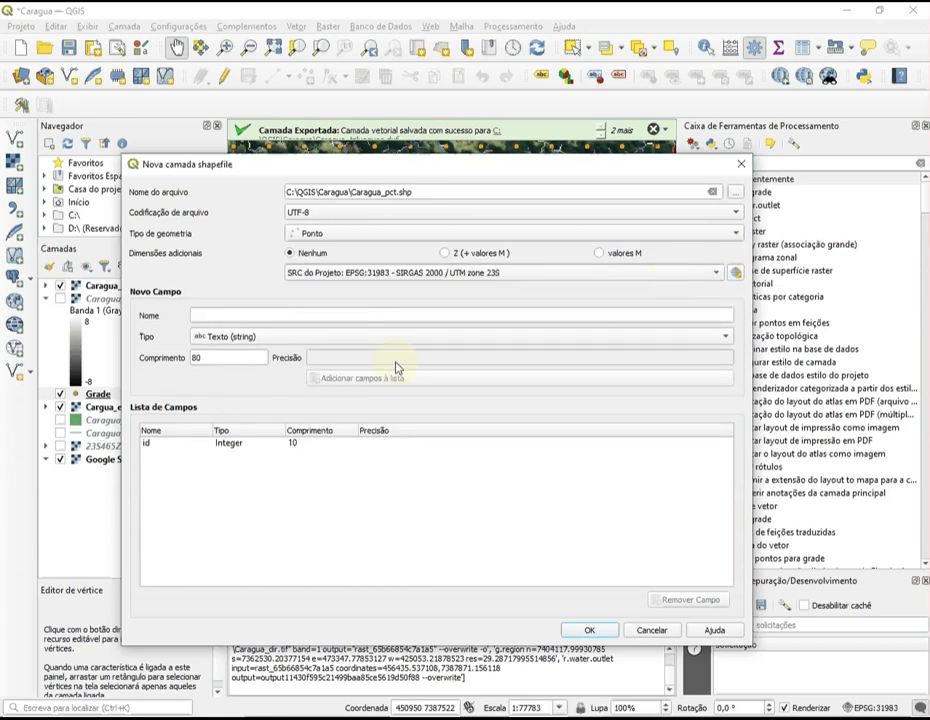
{"action": "left_click", "coordinate": [157, 445]}
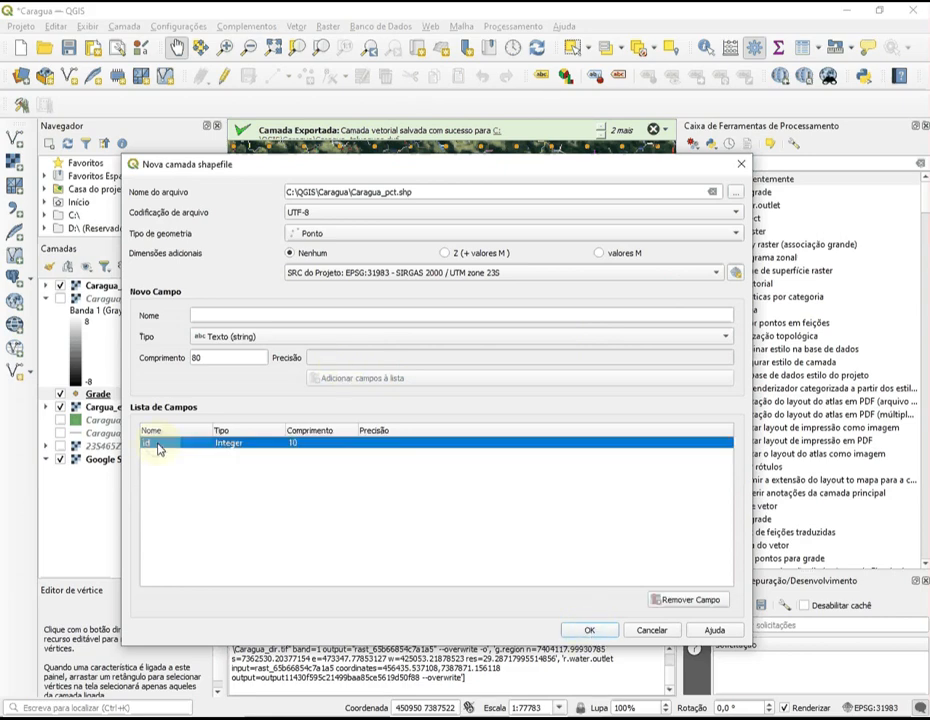
{"action": "left_click", "coordinate": [589, 630]}
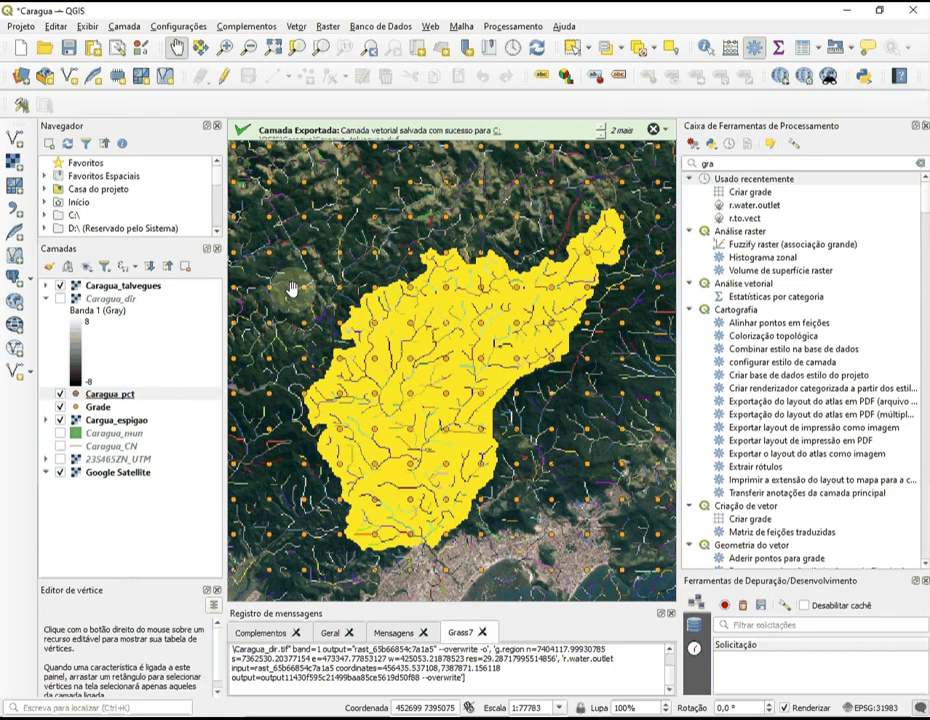
Hide the Google Satellite and Caragua_talvegues layers, leaving the grid and basin displayed.
{"action": "left_click_drag", "start_coordinate": [295, 301], "coordinate": [504, 569]}
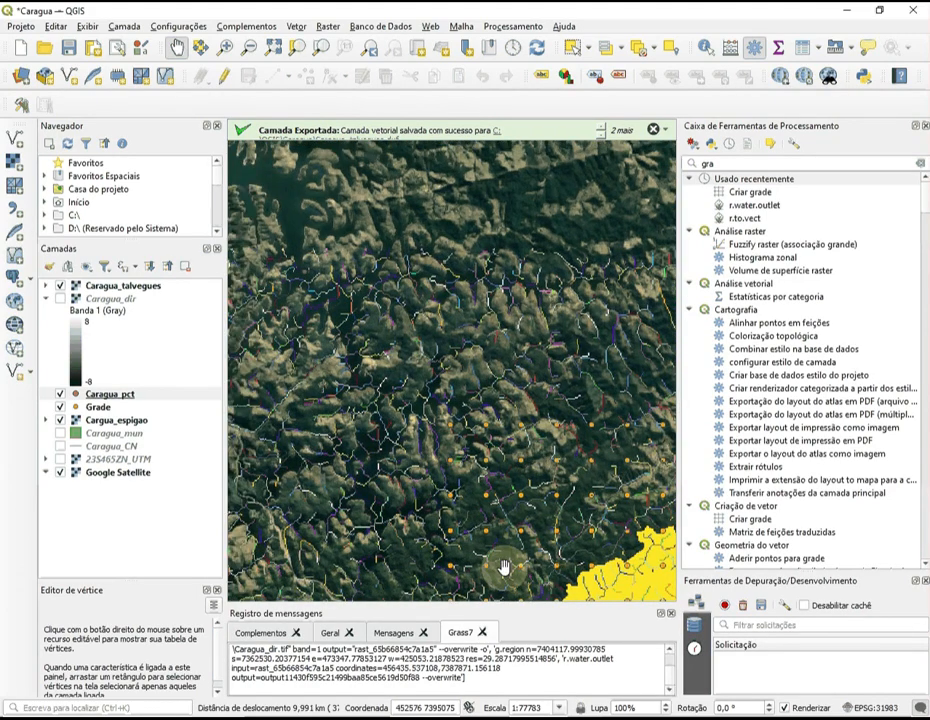
{"action": "left_click", "coordinate": [61, 473]}
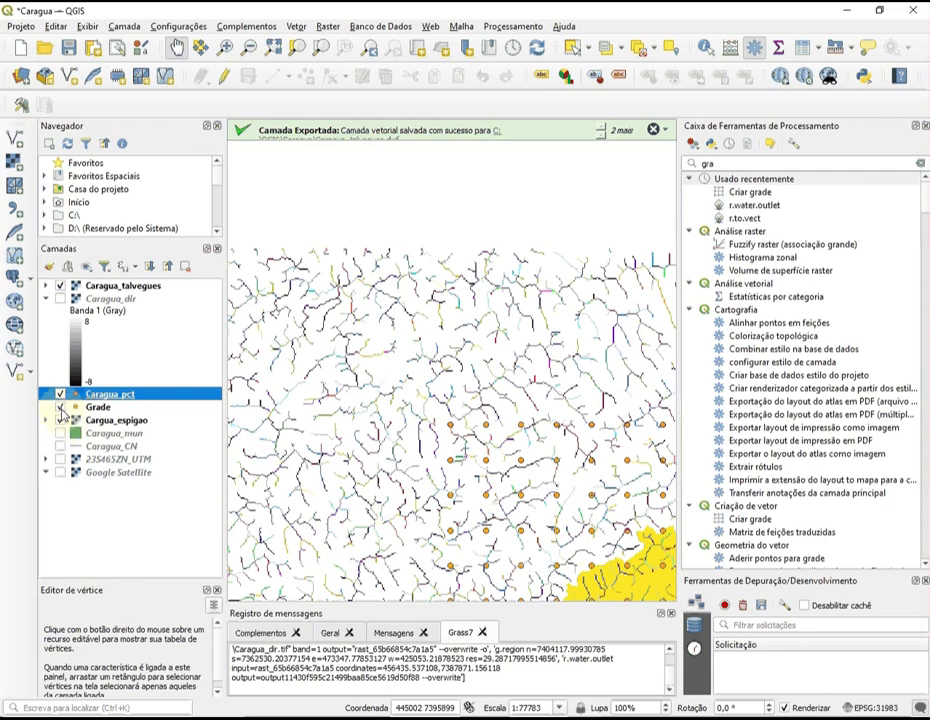
{"action": "left_click", "coordinate": [62, 286]}
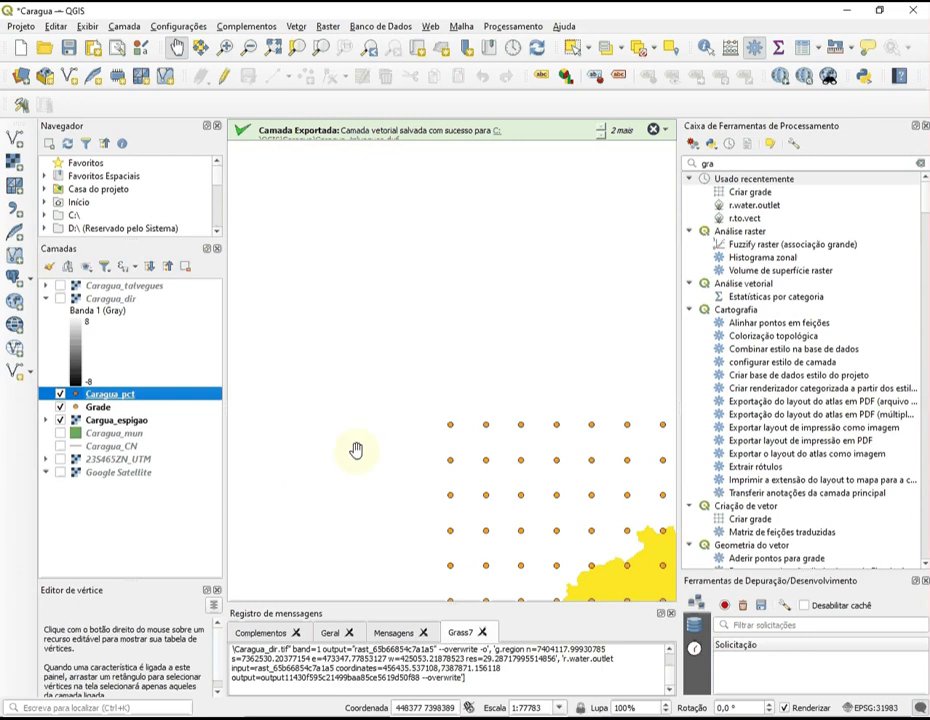
In Caragua_pct, add a point with id 1 on the grid's northwest corner point, about 451032, 7399130, and save the layer edits.
{"action": "scroll", "coordinate": [448, 427], "scroll_direction": "up", "scroll_amount": 3}
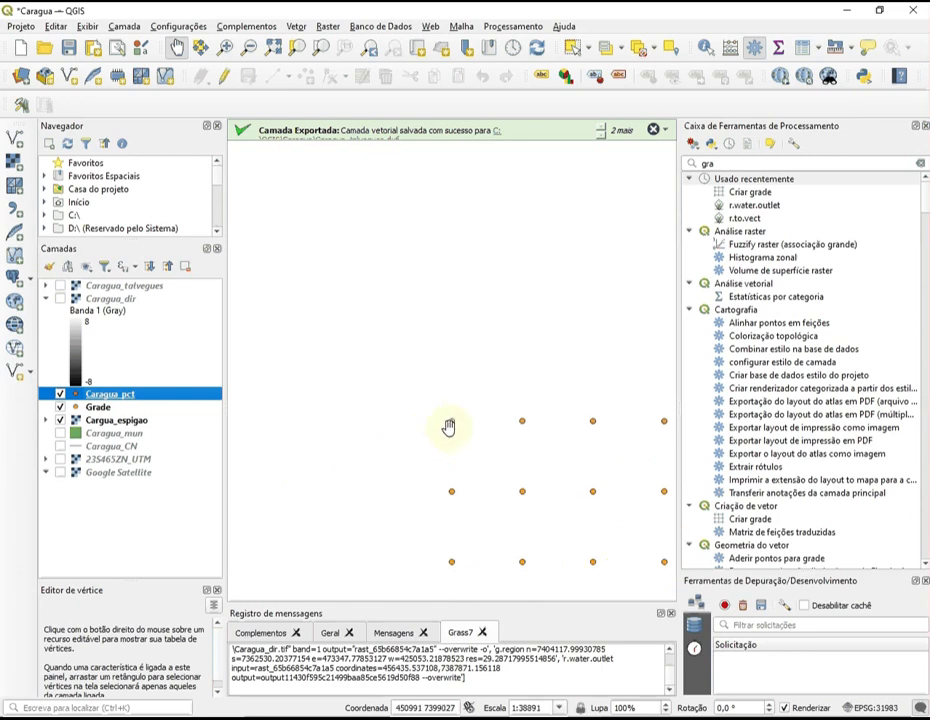
{"action": "scroll", "coordinate": [448, 427], "scroll_direction": "up", "scroll_amount": 1}
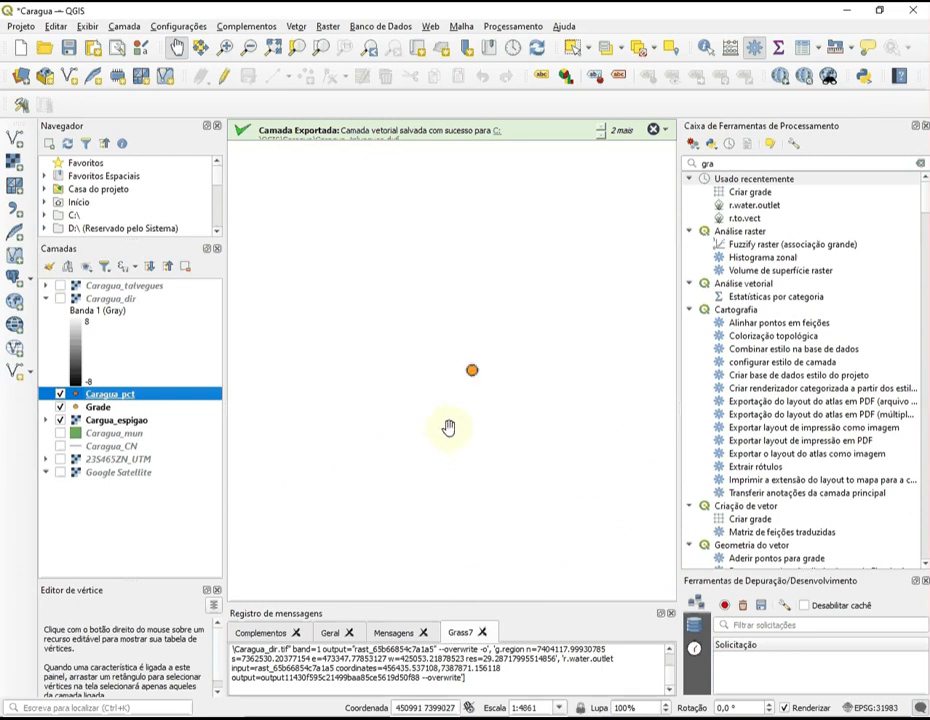
{"action": "left_click_drag", "start_coordinate": [443, 466], "coordinate": [405, 490]}
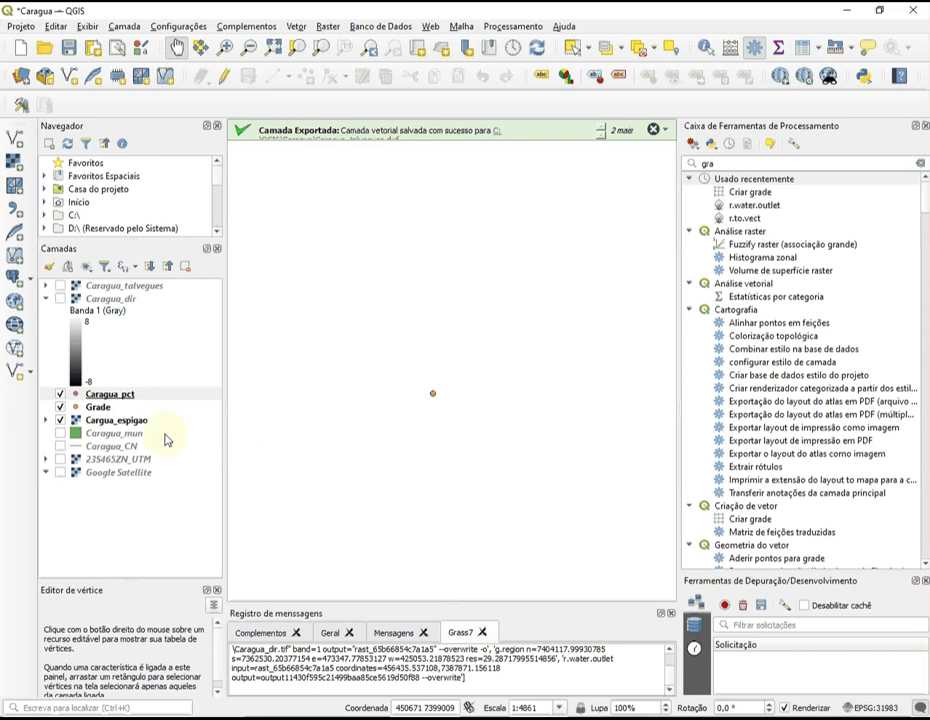
{"action": "left_click", "coordinate": [141, 395]}
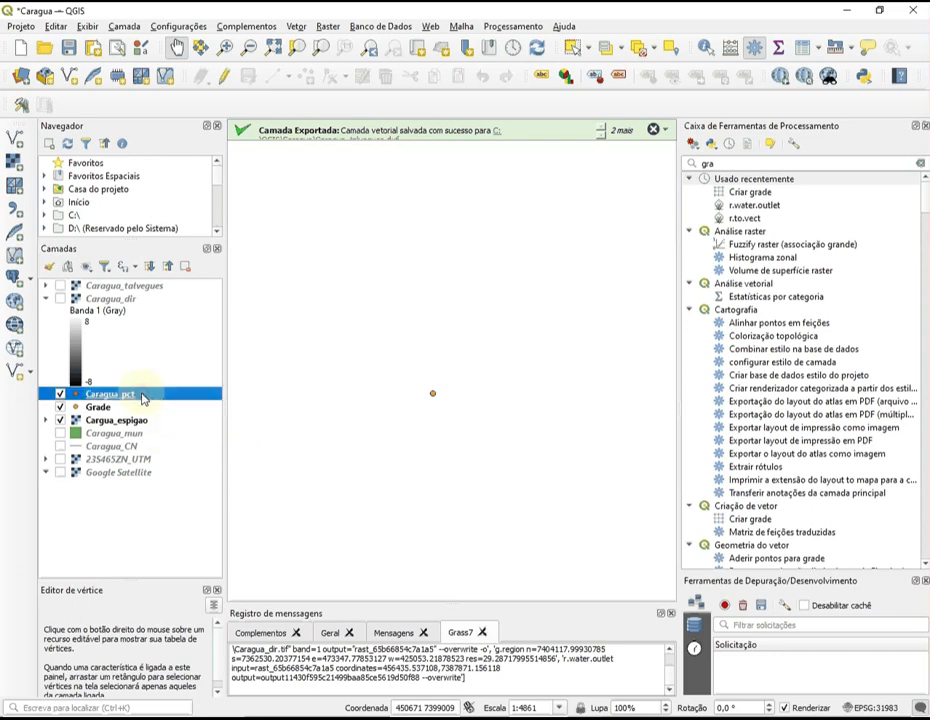
{"action": "left_click", "coordinate": [226, 78]}
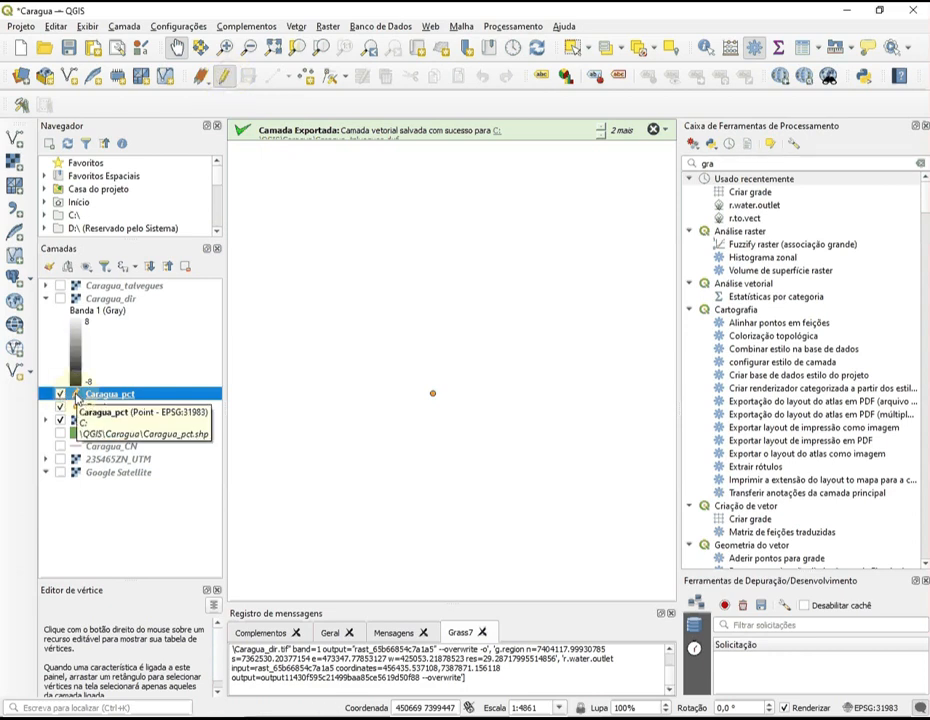
{"action": "left_click", "coordinate": [305, 77]}
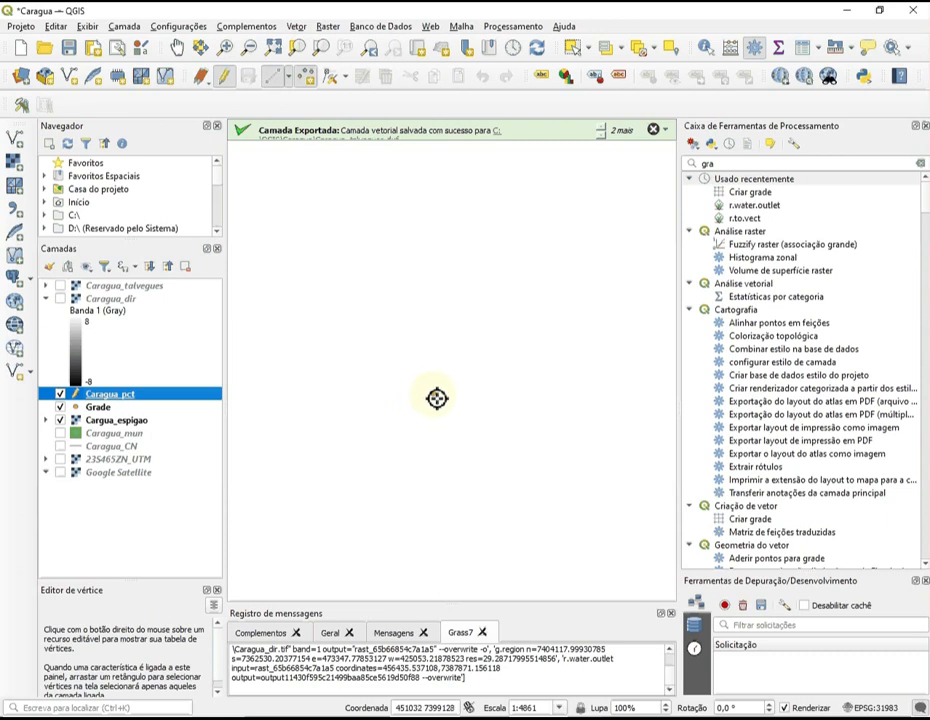
{"action": "left_click", "coordinate": [436, 397]}
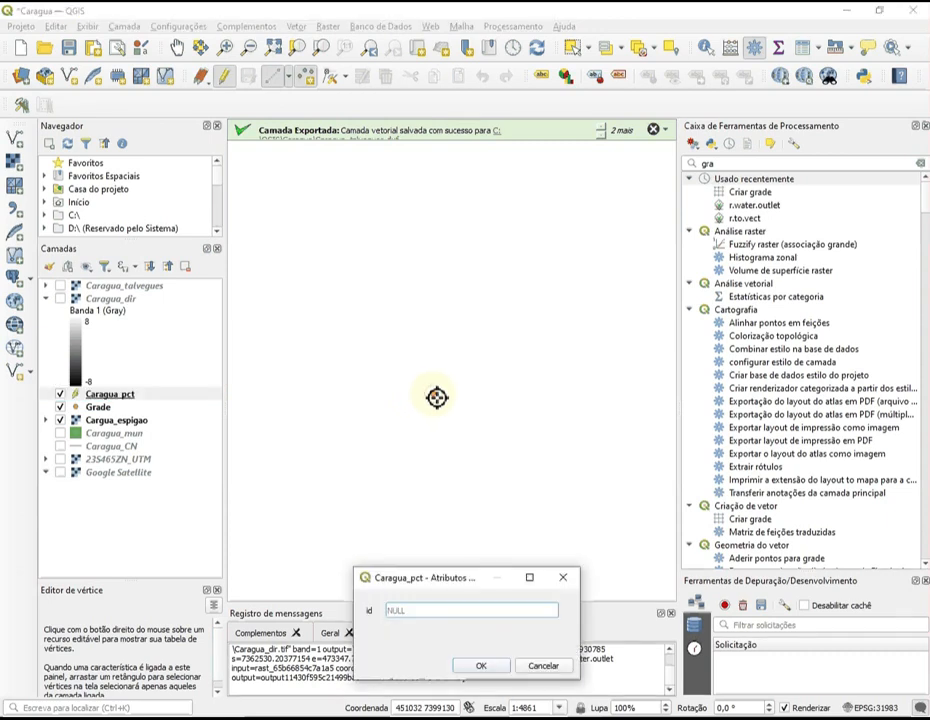
{"action": "type", "text": "1"}
{"action": "left_click", "coordinate": [481, 666]}
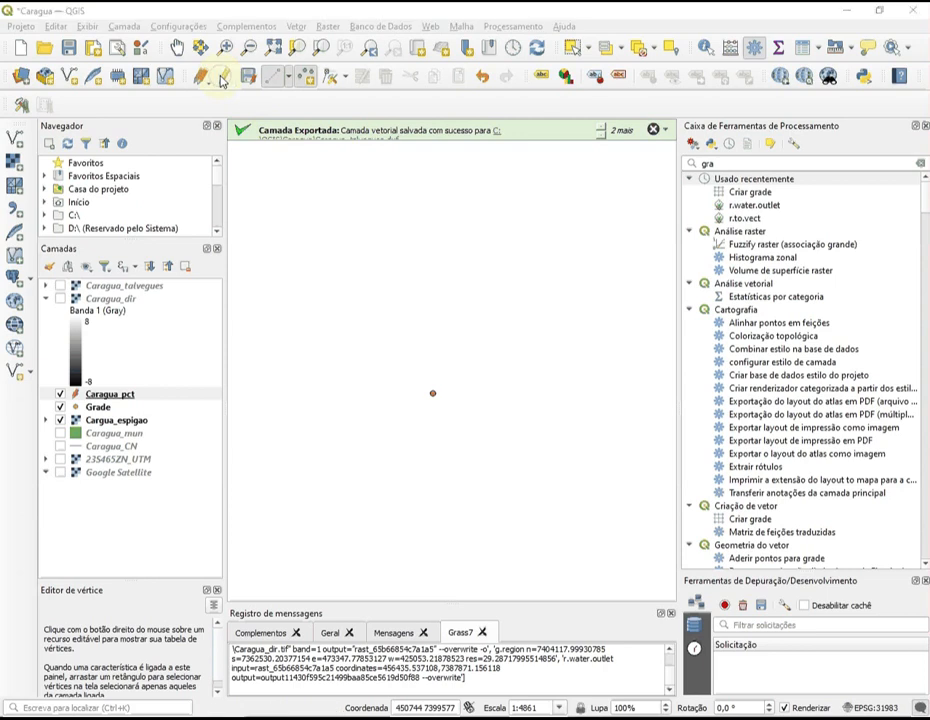
{"action": "left_click", "coordinate": [222, 80]}
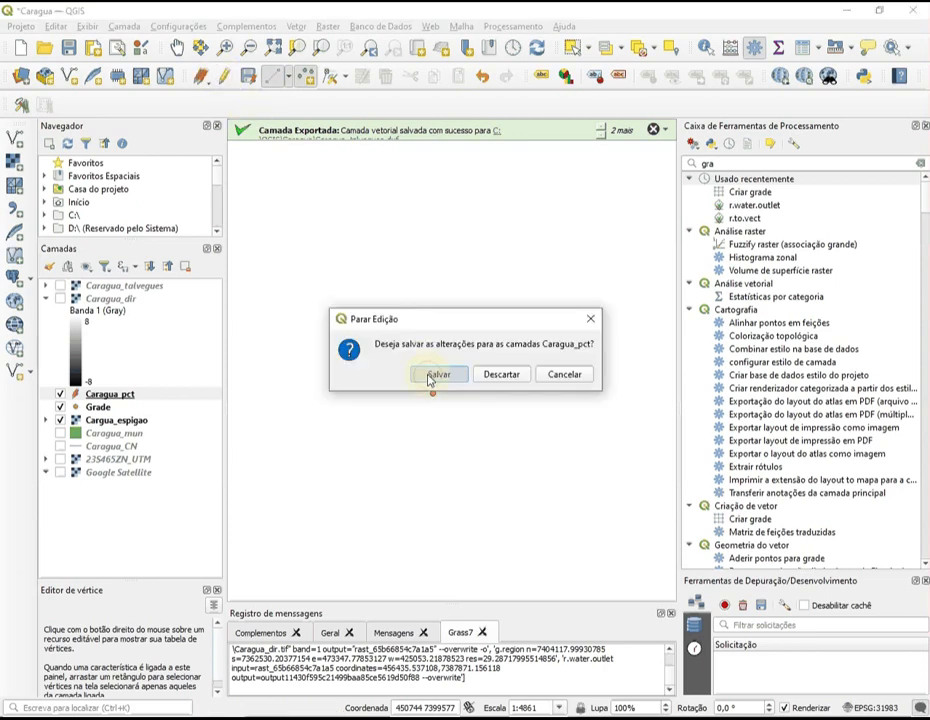
{"action": "left_click", "coordinate": [433, 375]}
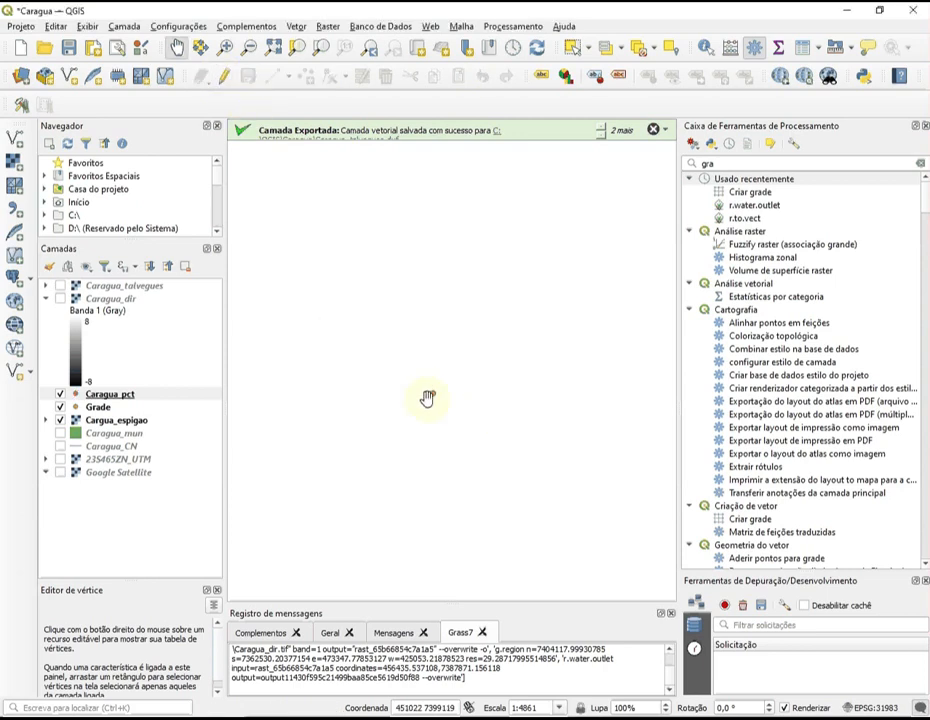
In Caragua_pct, add a point with id 2 on the grid's northeast corner point, about 463032, 7399131, and save the layer edits.
{"action": "scroll", "coordinate": [432, 392], "scroll_direction": "down", "scroll_amount": 5}
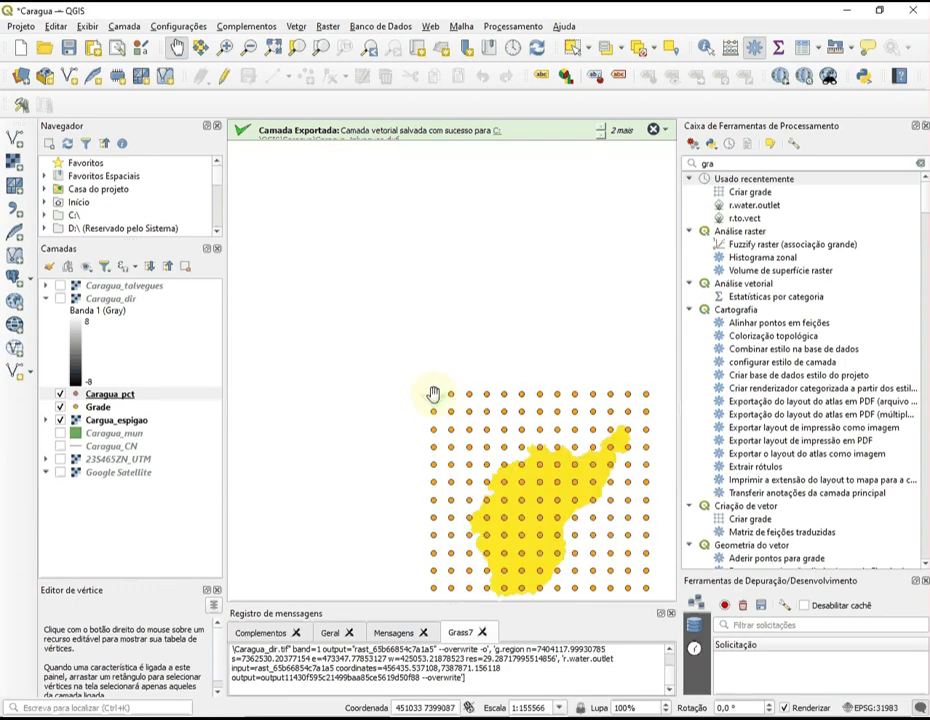
{"action": "left_click_drag", "start_coordinate": [579, 328], "coordinate": [388, 277]}
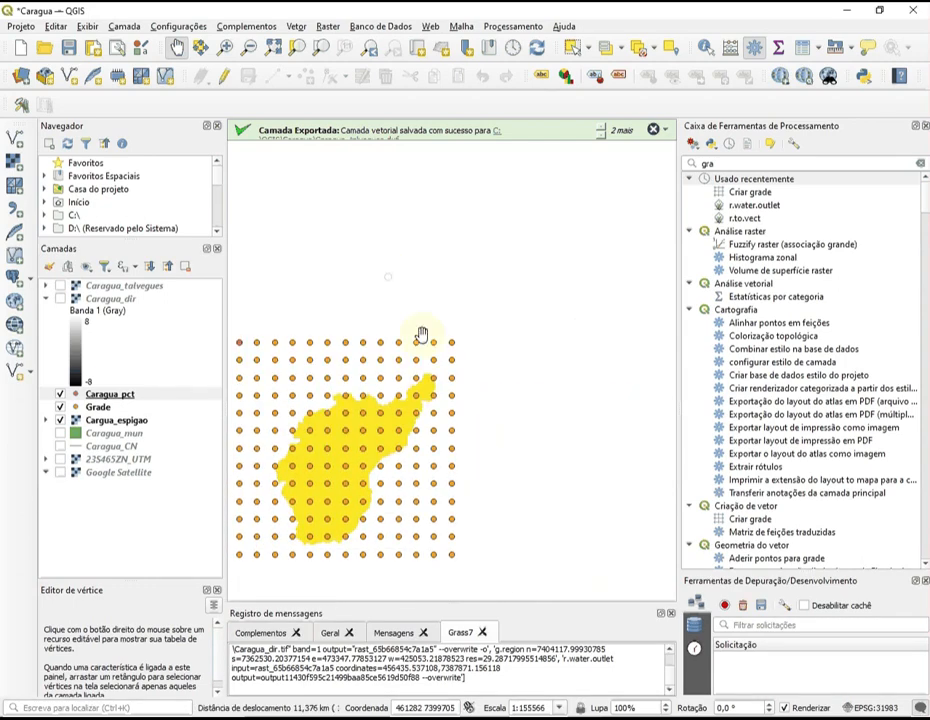
{"action": "scroll", "coordinate": [451, 344], "scroll_direction": "up", "scroll_amount": 1}
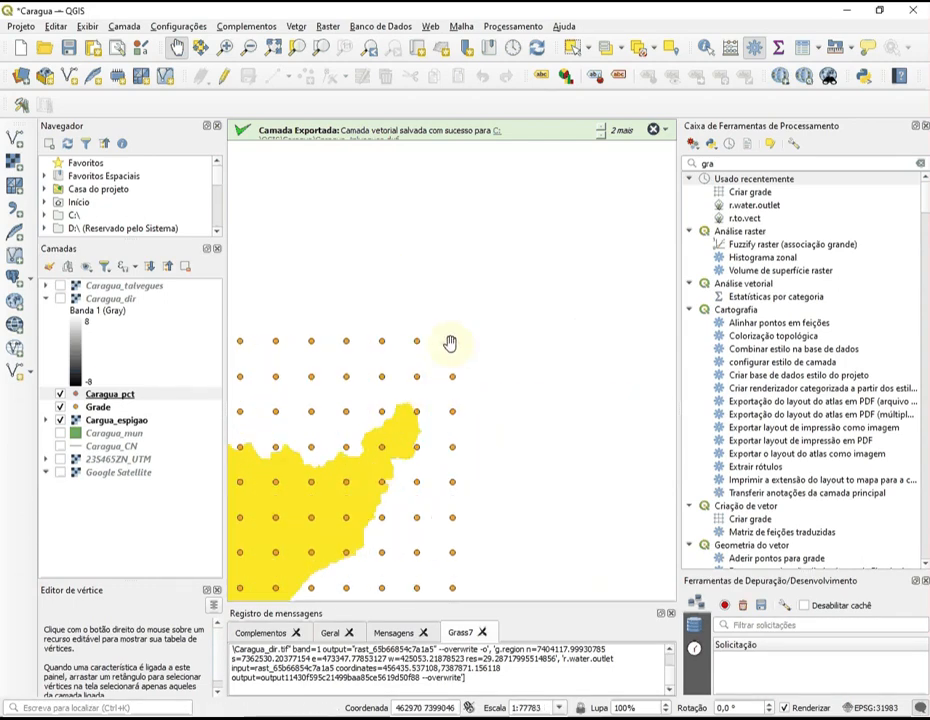
{"action": "scroll", "coordinate": [450, 343], "scroll_direction": "up", "scroll_amount": 4}
{"action": "scroll", "coordinate": [494, 285], "scroll_direction": "up", "scroll_amount": 3}
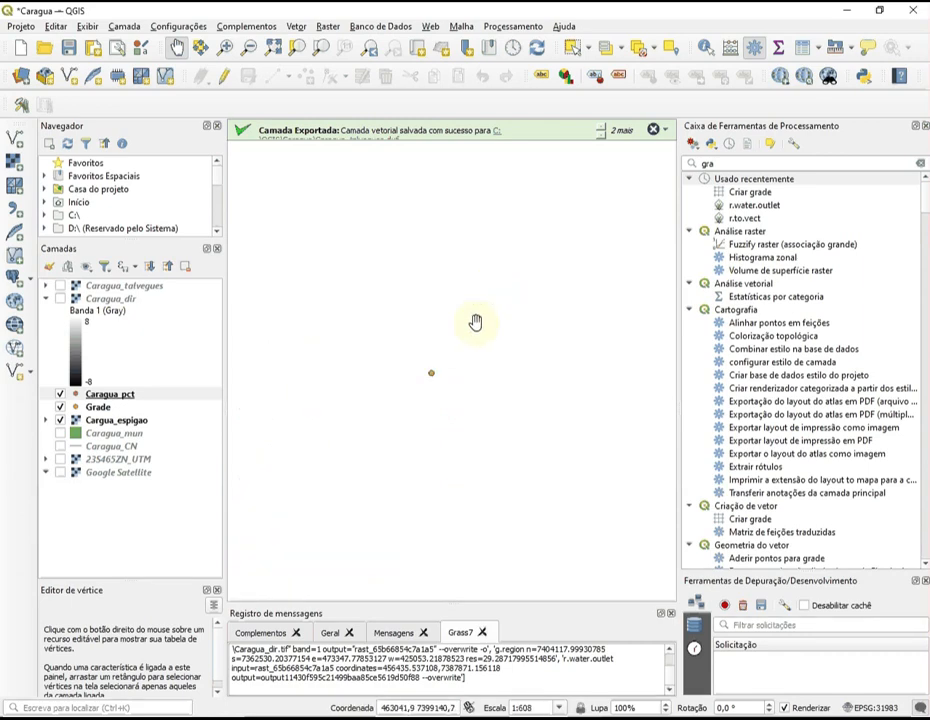
{"action": "scroll", "coordinate": [460, 375], "scroll_direction": "down", "scroll_amount": 2}
{"action": "scroll", "coordinate": [459, 375], "scroll_direction": "down", "scroll_amount": 1}
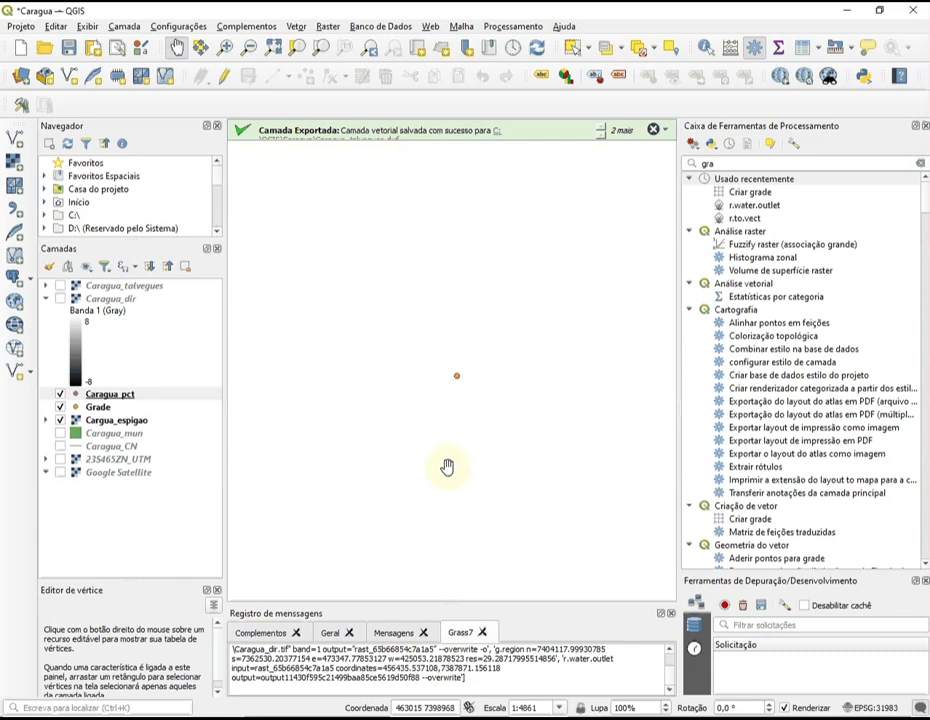
{"action": "left_click", "coordinate": [223, 78]}
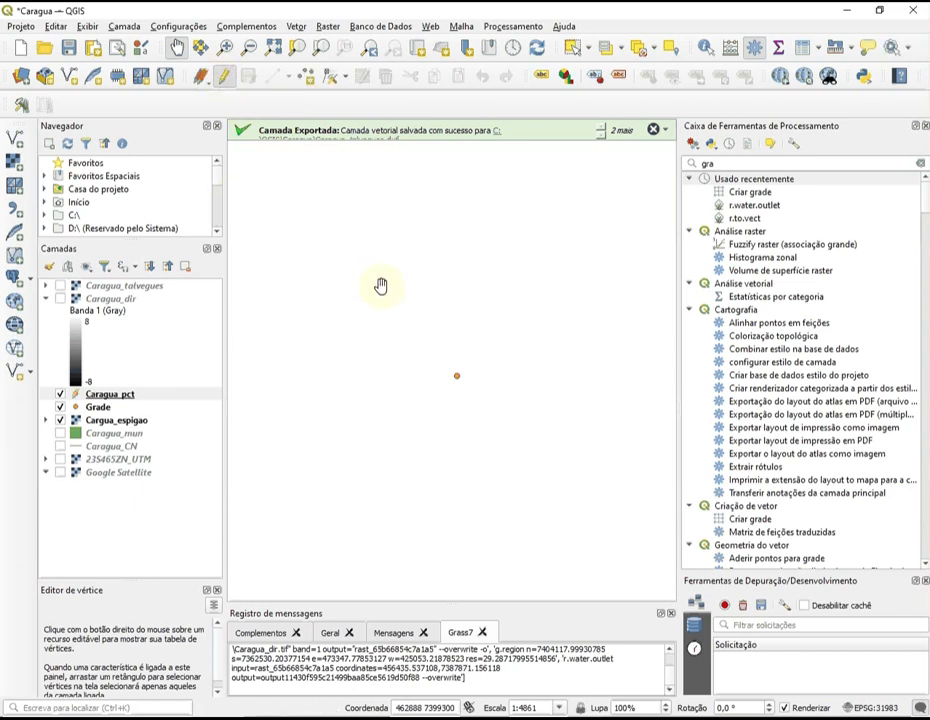
{"action": "left_click", "coordinate": [273, 76]}
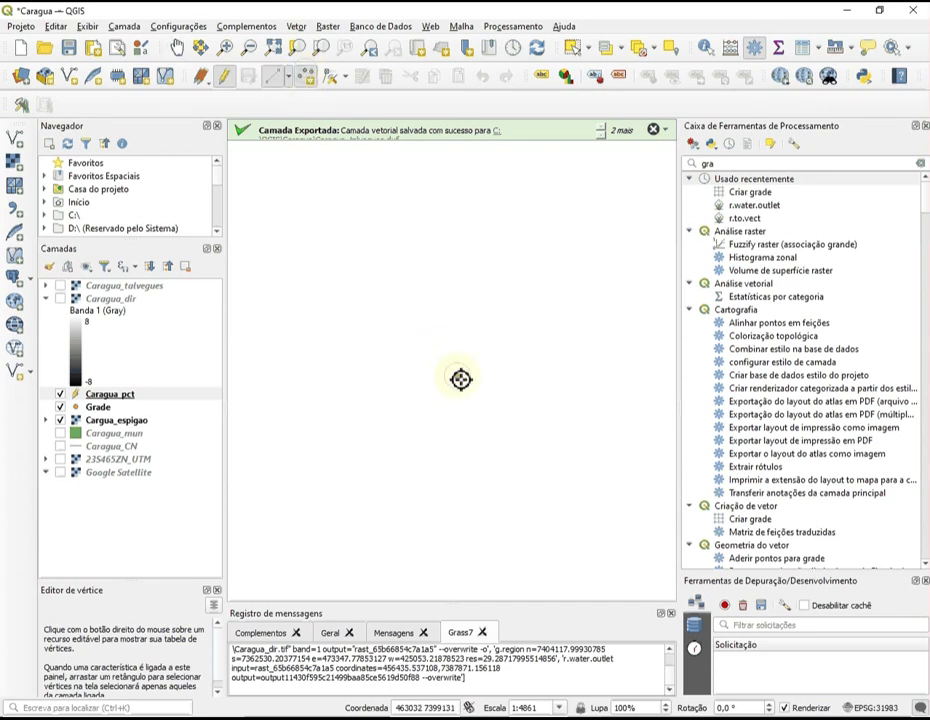
{"action": "left_click", "coordinate": [460, 378]}
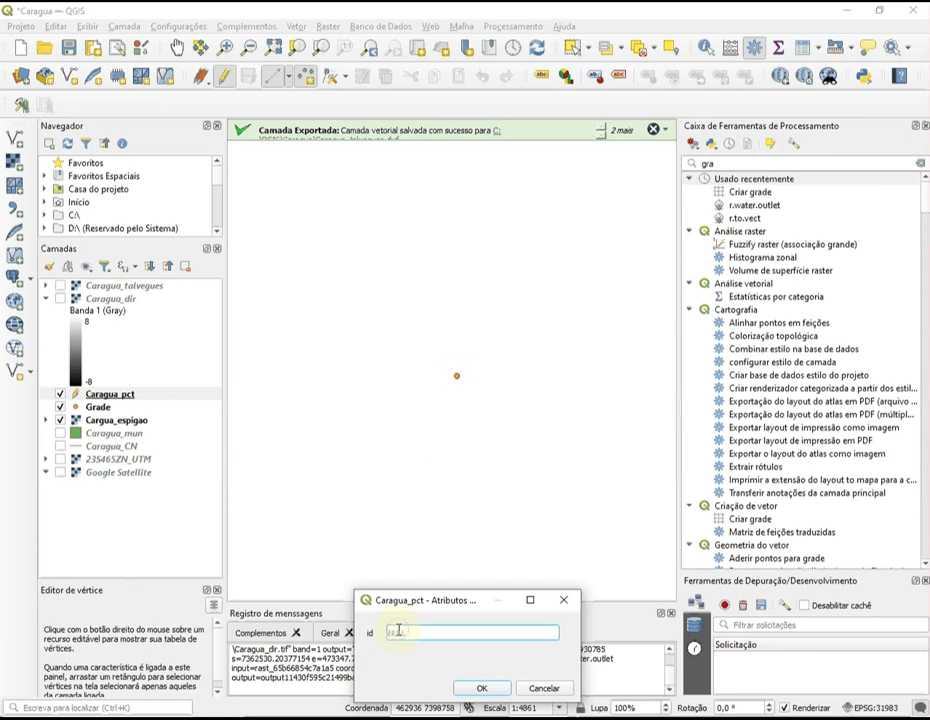
{"action": "type", "text": "2"}
{"action": "left_click", "coordinate": [481, 688]}
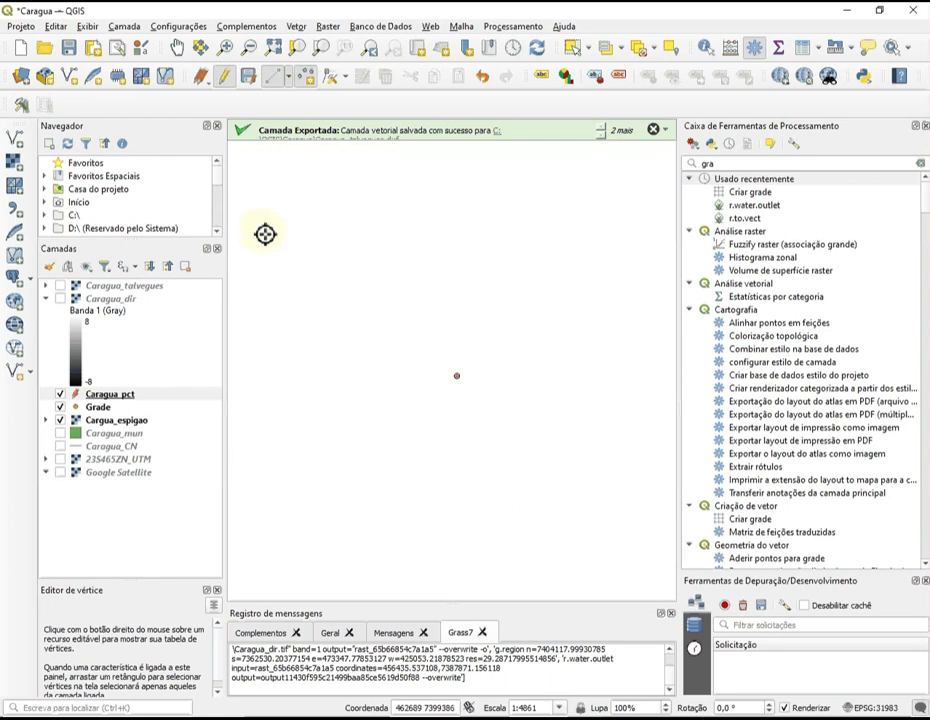
{"action": "left_click", "coordinate": [225, 80]}
{"action": "left_click", "coordinate": [424, 376]}
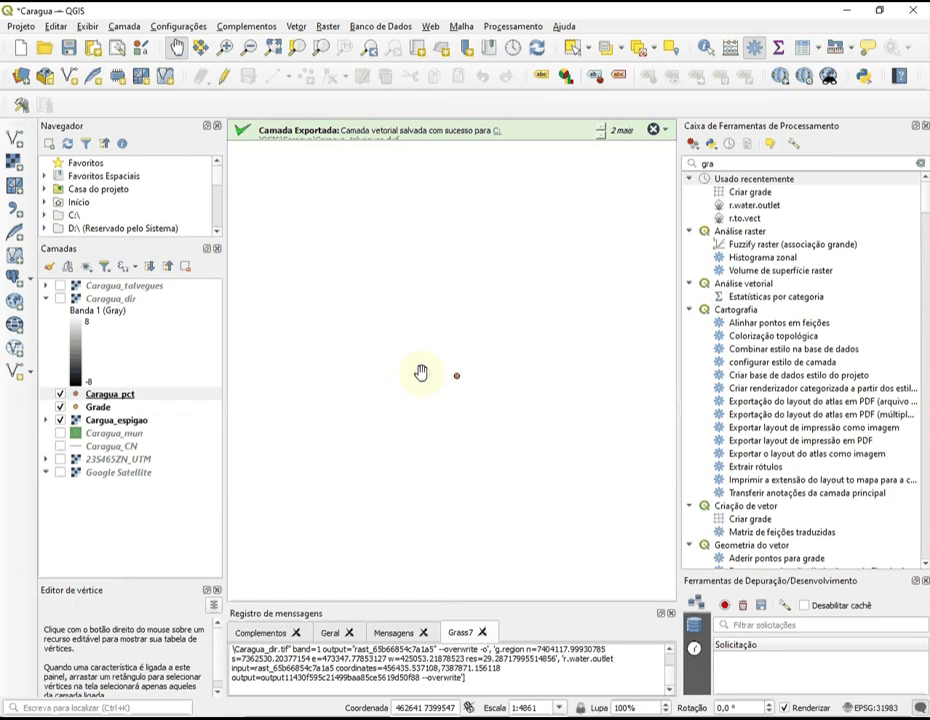
{"action": "scroll", "coordinate": [455, 377], "scroll_direction": "down", "scroll_amount": 5}
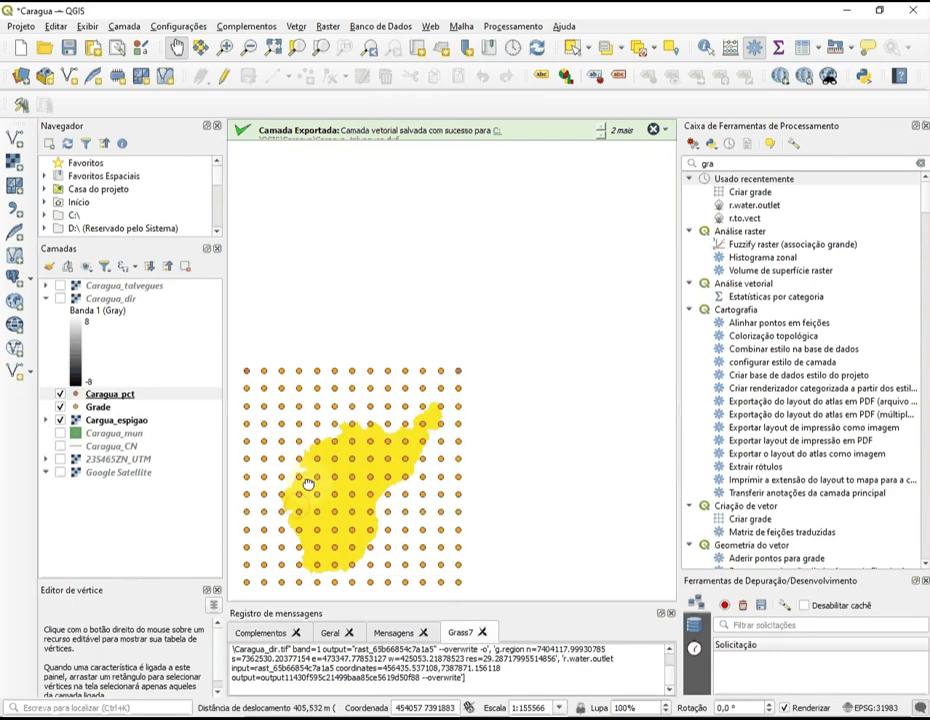
In Caragua_pct, add a point with id 3 on the grid's southwest corner point, about 451022, 7387132, and save the layer edits.
{"action": "left_click_drag", "start_coordinate": [307, 484], "coordinate": [421, 305]}
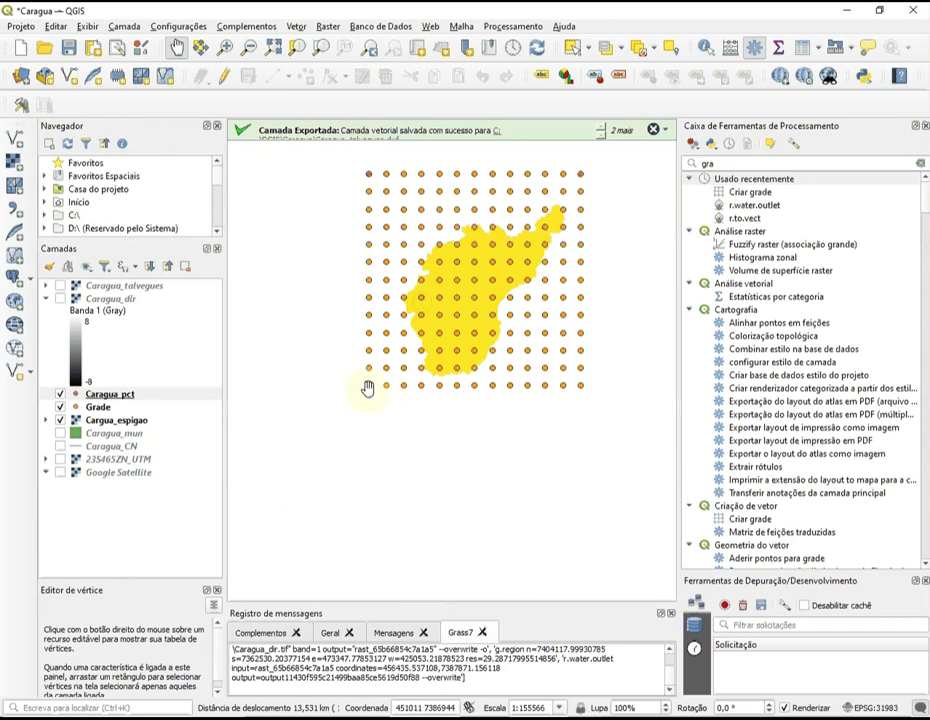
{"action": "scroll", "coordinate": [366, 388], "scroll_direction": "up", "scroll_amount": 2}
{"action": "left_click_drag", "start_coordinate": [368, 387], "coordinate": [415, 437]}
{"action": "scroll", "coordinate": [413, 431], "scroll_direction": "up", "scroll_amount": 1}
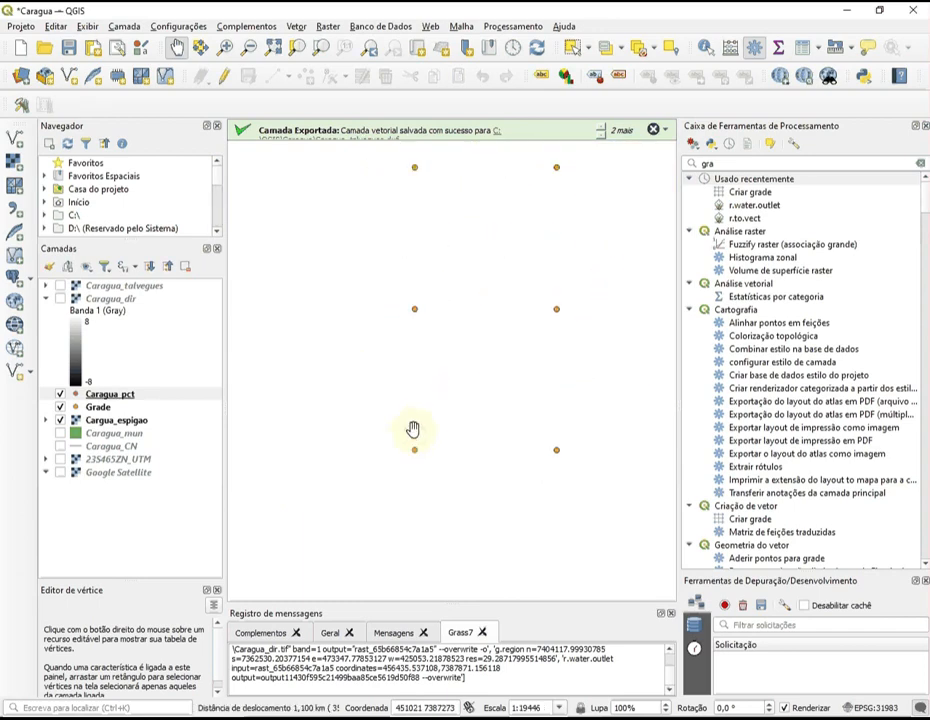
{"action": "scroll", "coordinate": [413, 430], "scroll_direction": "up", "scroll_amount": 2}
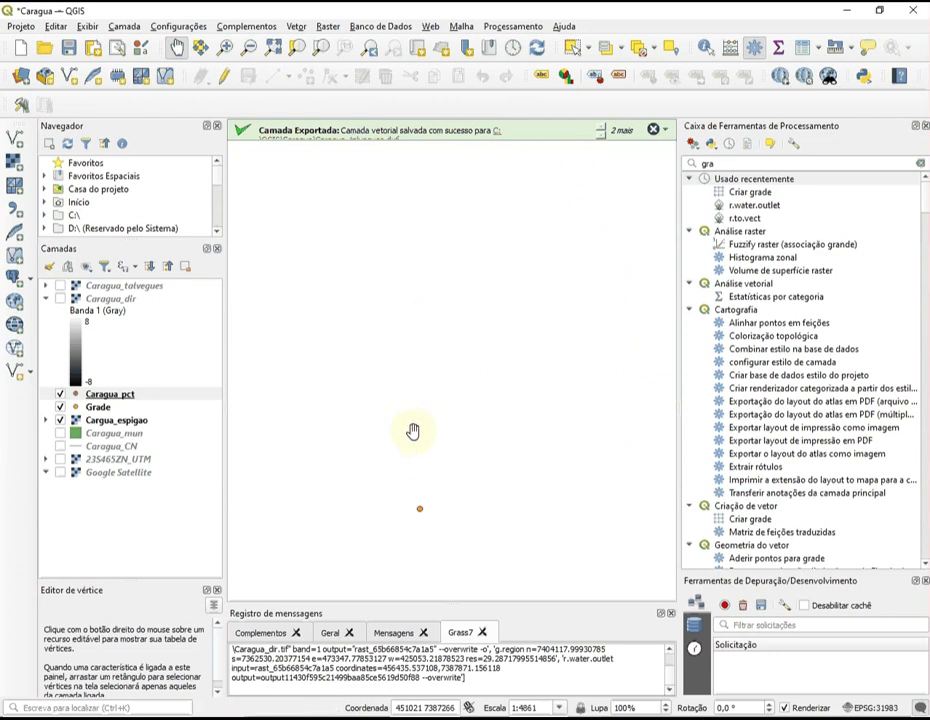
{"action": "left_click_drag", "start_coordinate": [409, 440], "coordinate": [423, 318]}
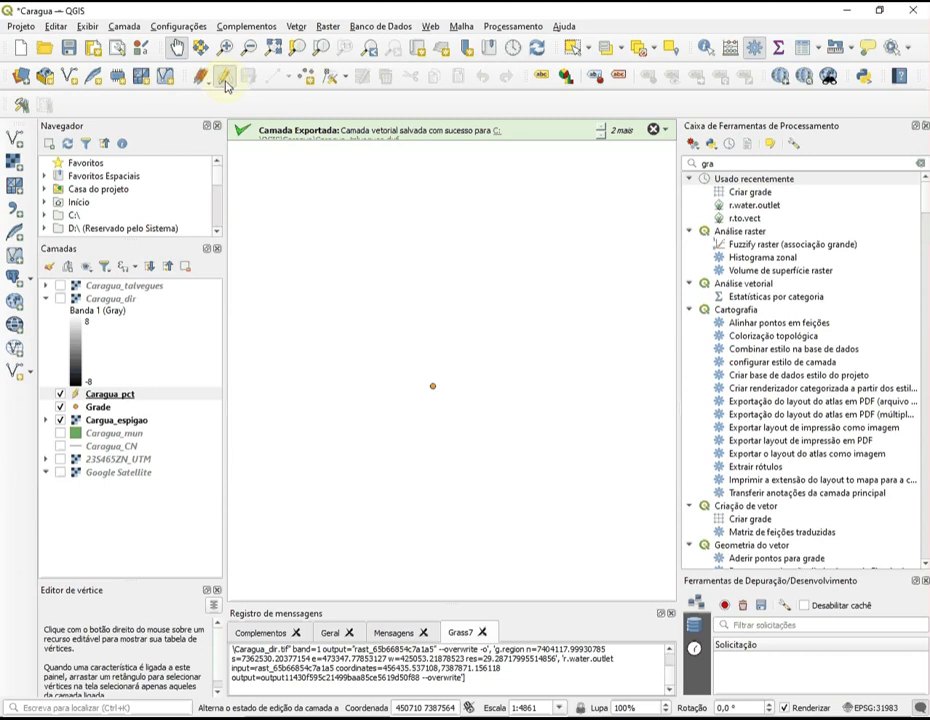
{"action": "left_click", "coordinate": [224, 76]}
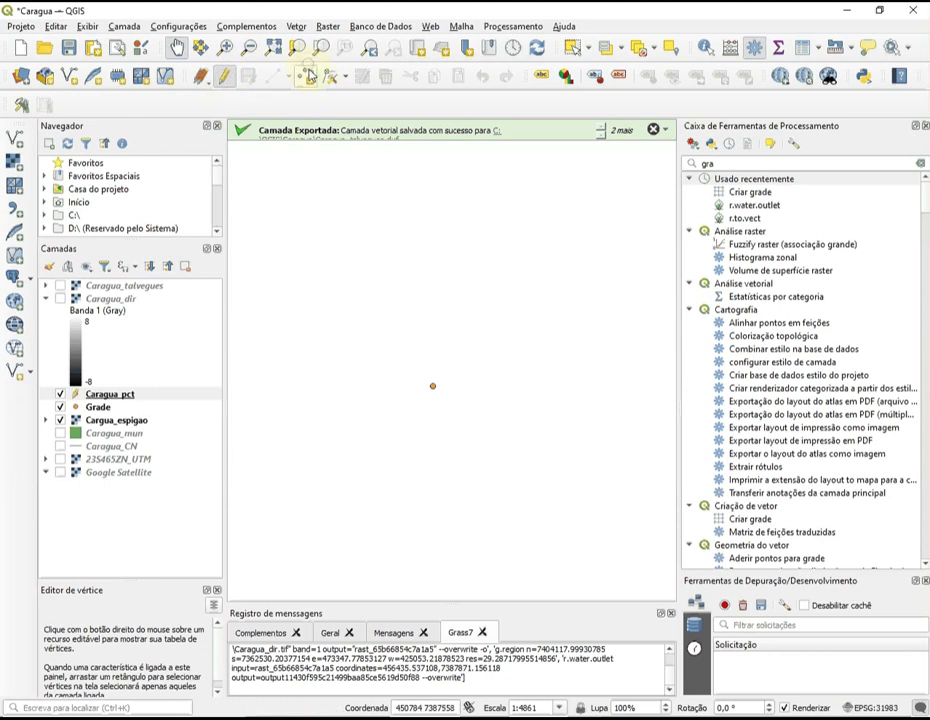
{"action": "left_click", "coordinate": [306, 77]}
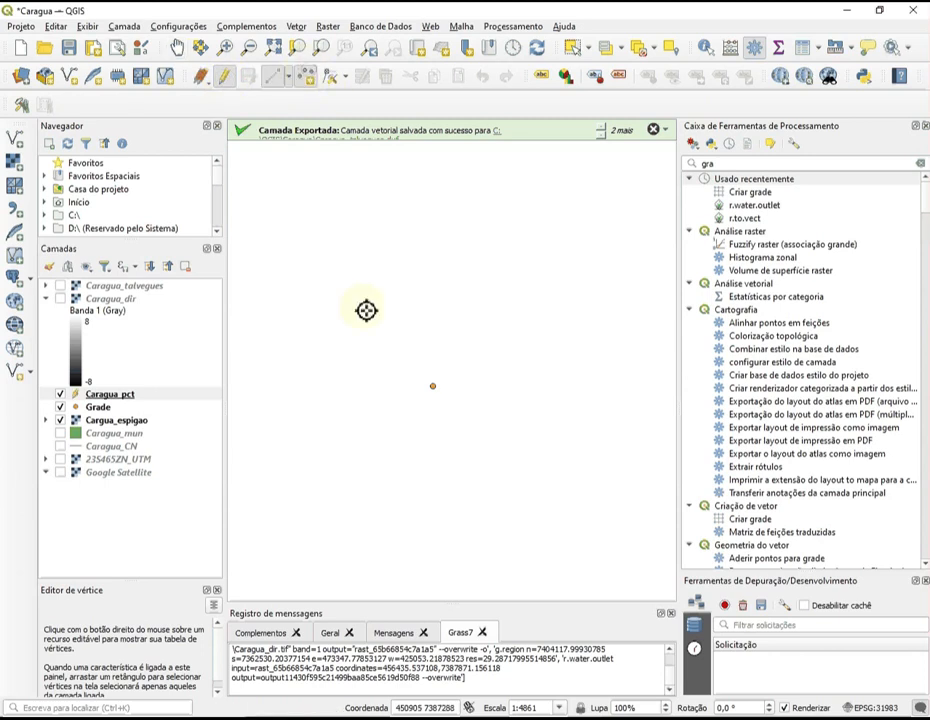
{"action": "left_click", "coordinate": [436, 389]}
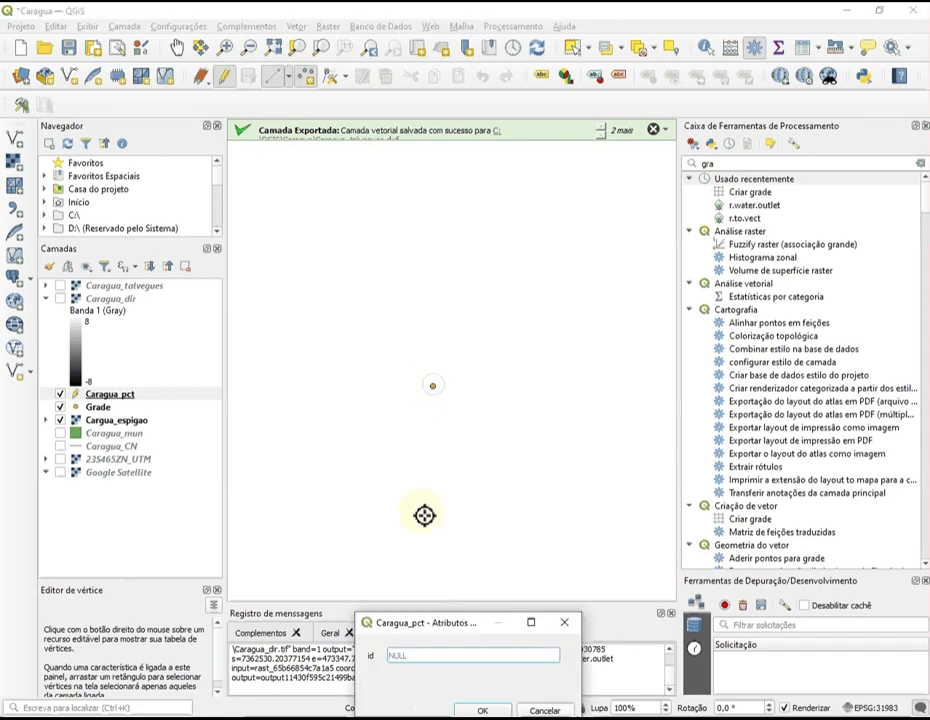
{"action": "left_click", "coordinate": [408, 656]}
{"action": "type", "text": "3"}
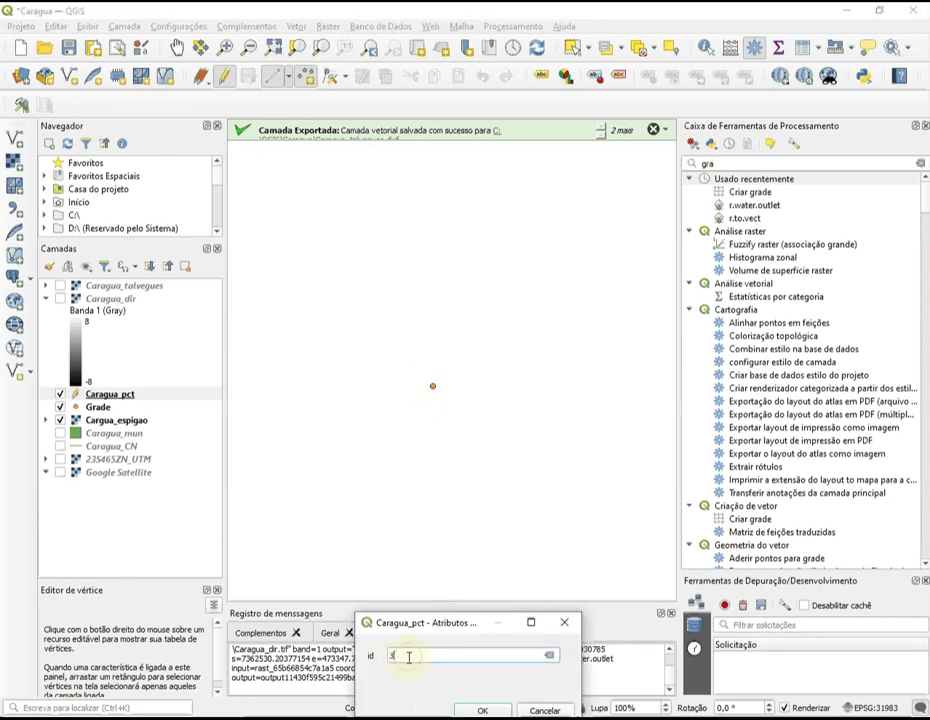
{"action": "left_click", "coordinate": [470, 708]}
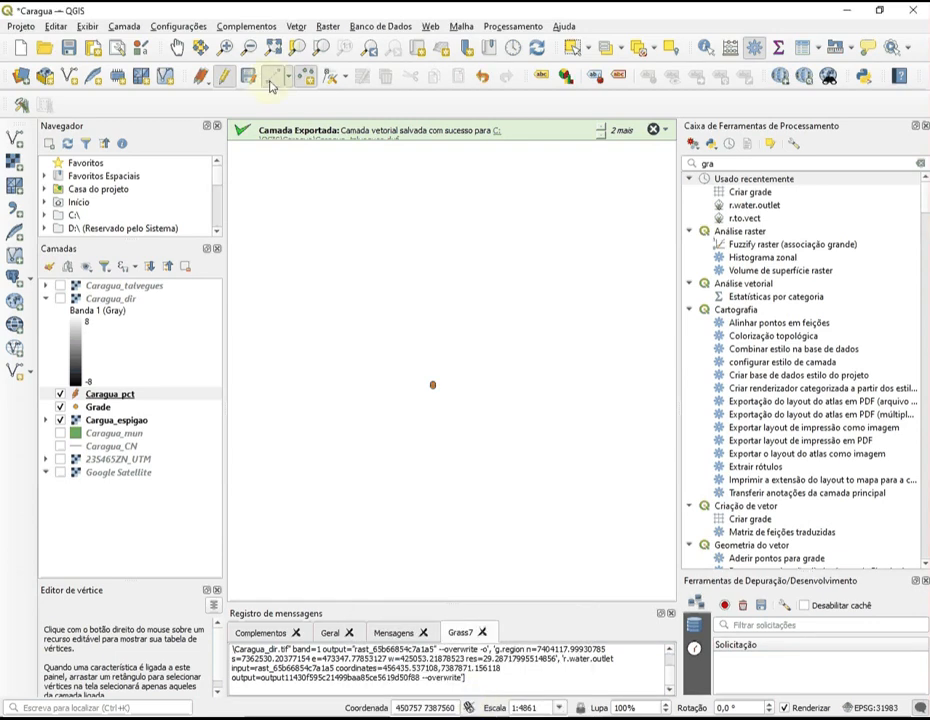
{"action": "left_click", "coordinate": [224, 87]}
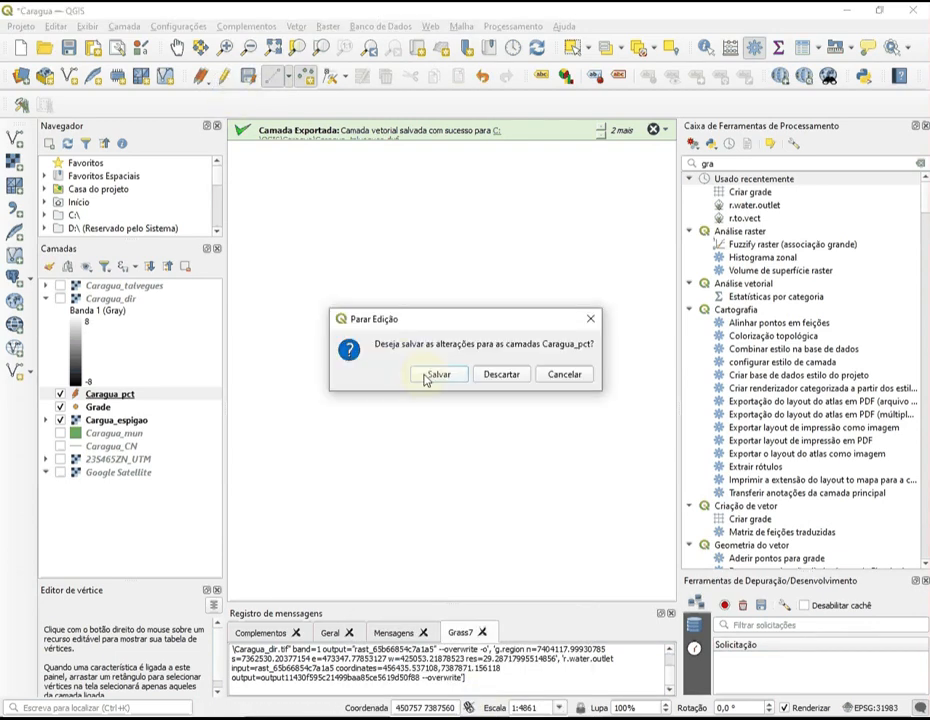
{"action": "left_click", "coordinate": [425, 378]}
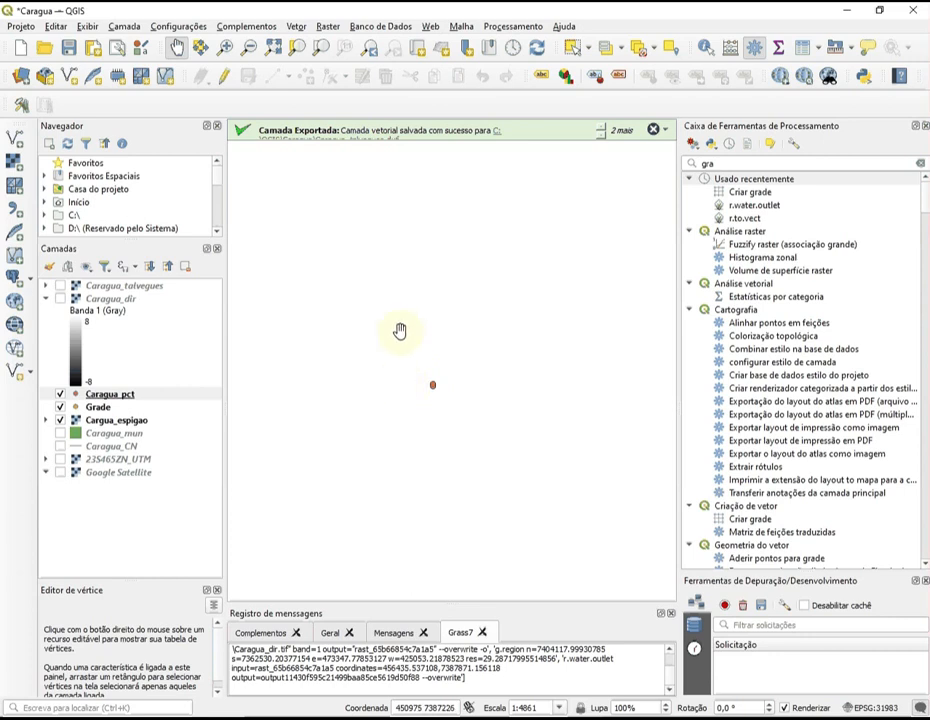
In Caragua_pct, add a point with id 4 on the grid's southeast corner point, about 463031, 7387129.
{"action": "scroll", "coordinate": [426, 384], "scroll_direction": "down", "scroll_amount": 2}
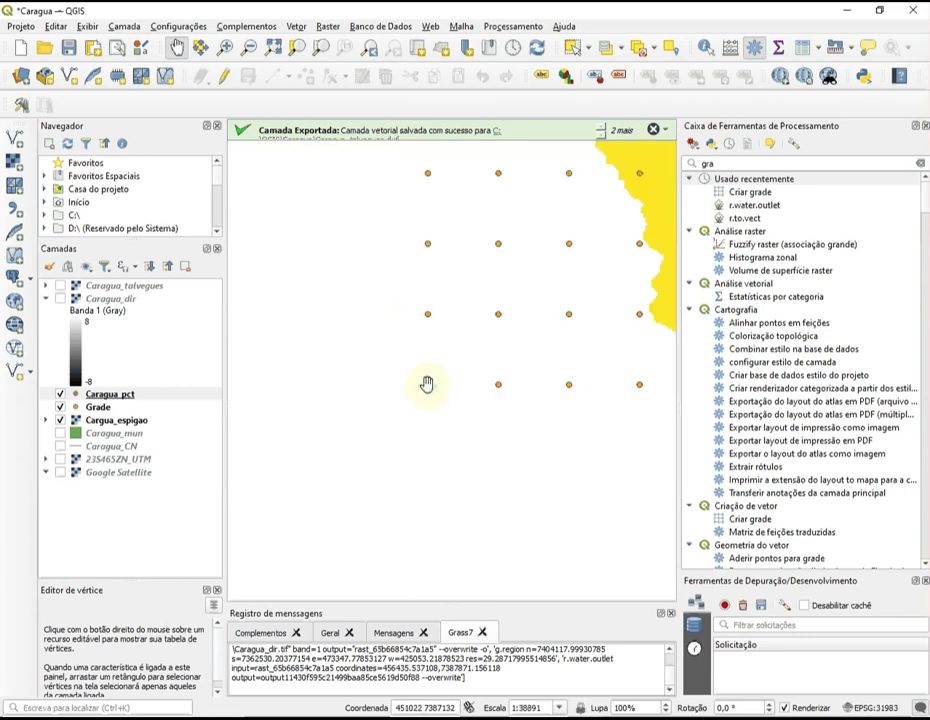
{"action": "scroll", "coordinate": [426, 384], "scroll_direction": "down", "scroll_amount": 2}
{"action": "left_click_drag", "start_coordinate": [484, 394], "coordinate": [385, 442]}
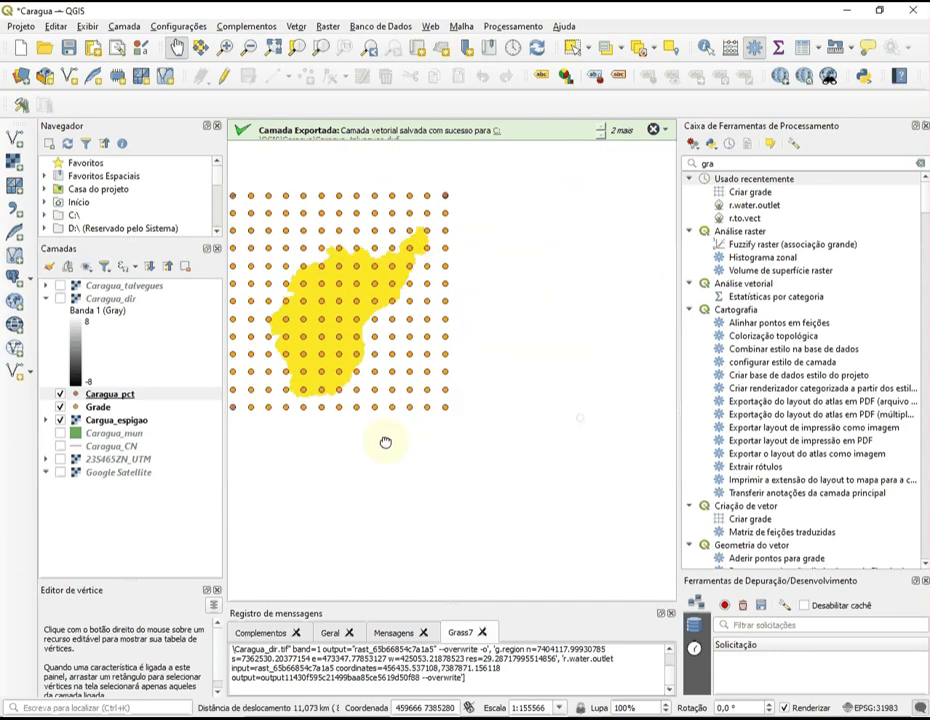
{"action": "scroll", "coordinate": [442, 409], "scroll_direction": "up", "scroll_amount": 1}
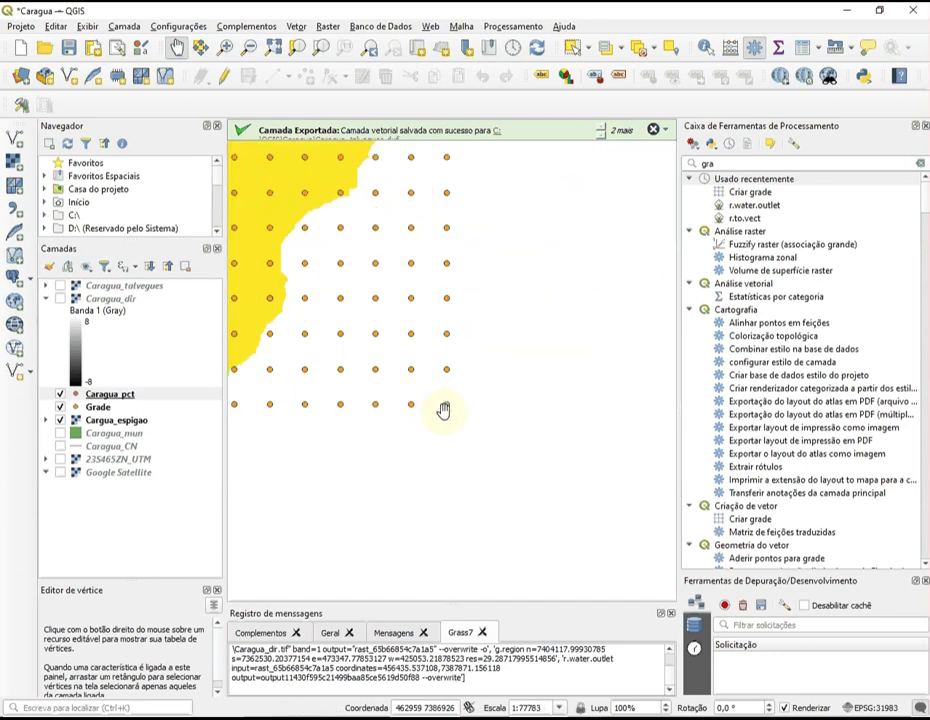
{"action": "scroll", "coordinate": [446, 404], "scroll_direction": "up", "scroll_amount": 2}
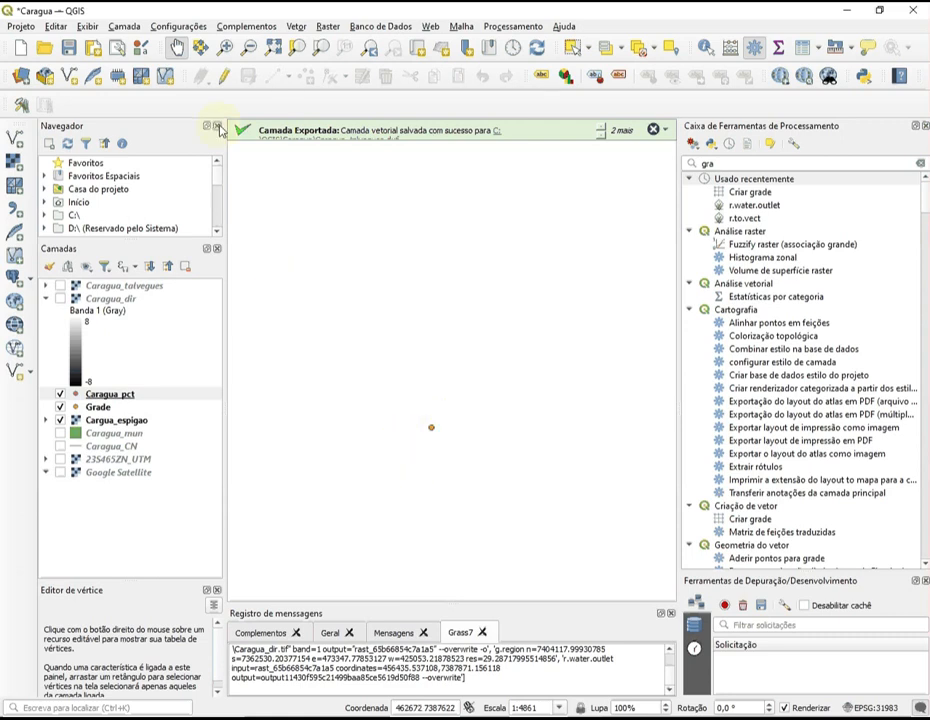
{"action": "left_click", "coordinate": [221, 78]}
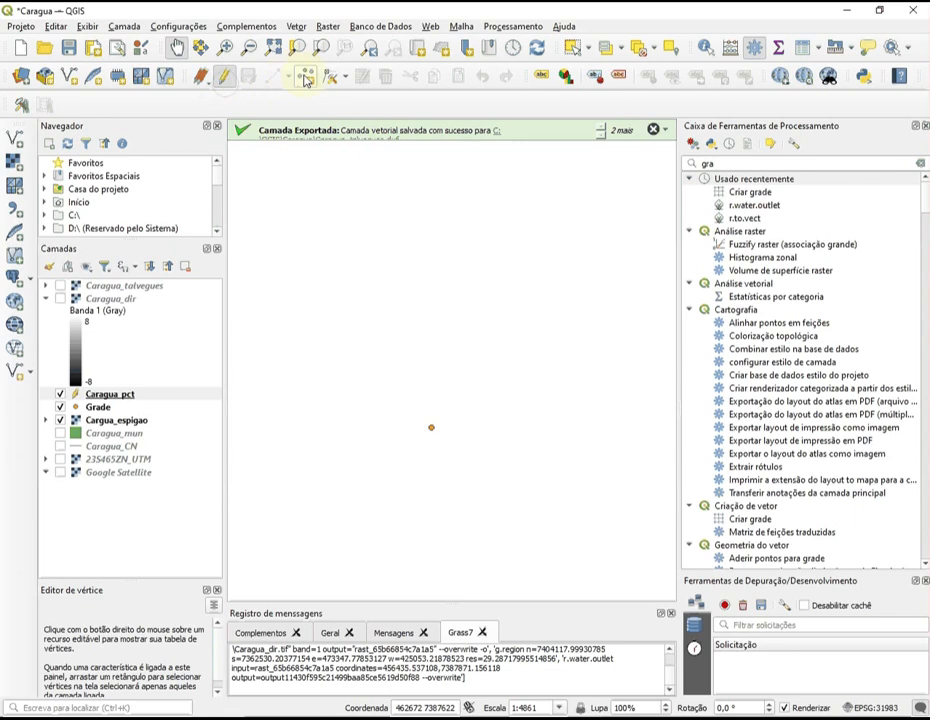
{"action": "left_click", "coordinate": [306, 77]}
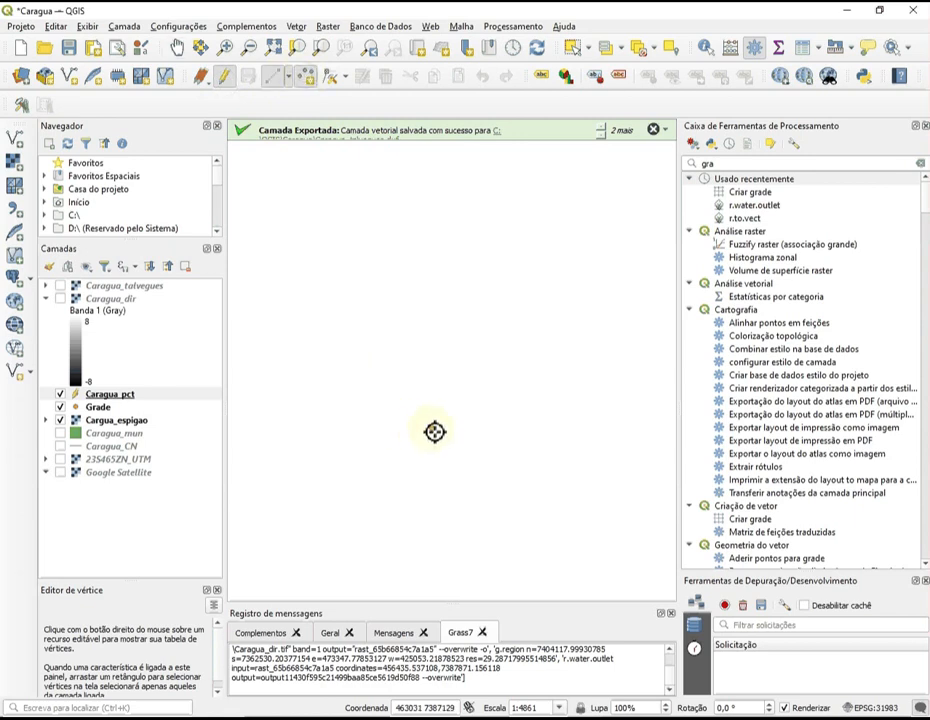
{"action": "left_click", "coordinate": [432, 428]}
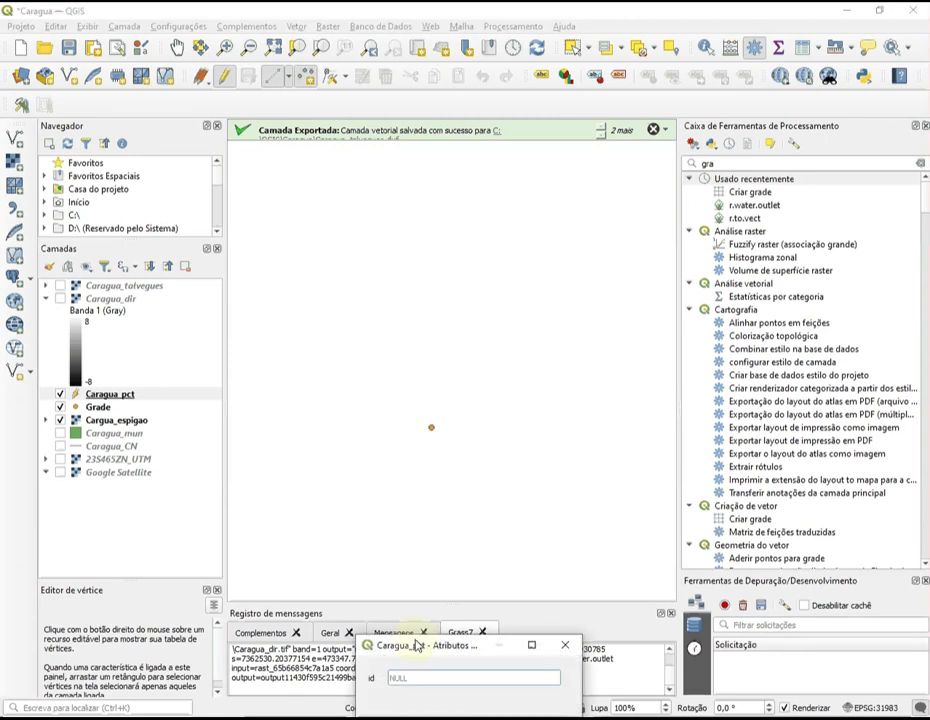
{"action": "type", "text": "4"}
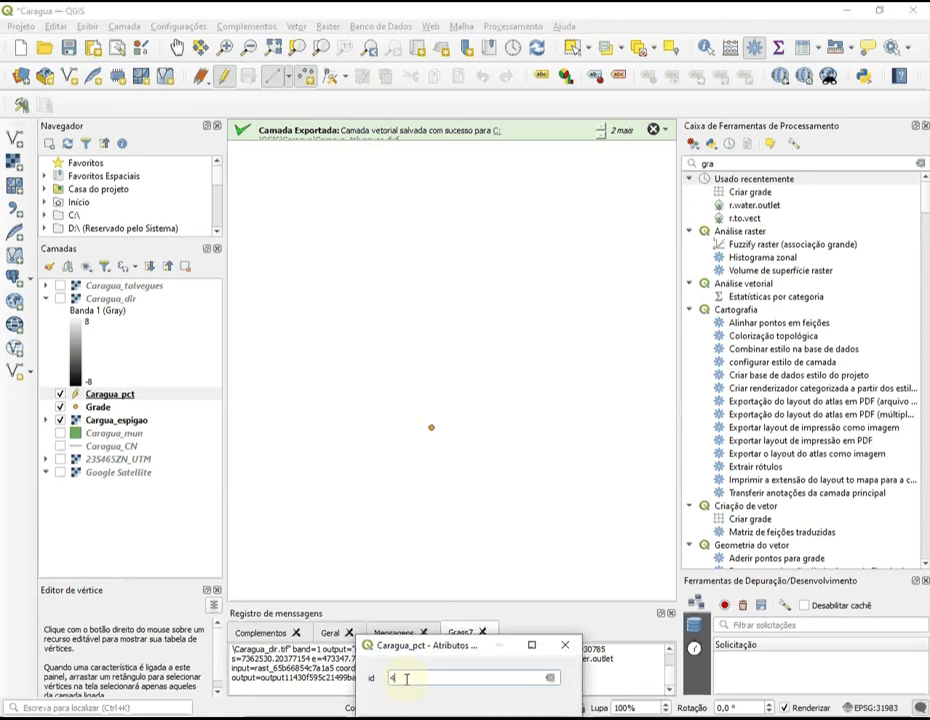
{"action": "left_click_drag", "start_coordinate": [465, 645], "coordinate": [512, 260]}
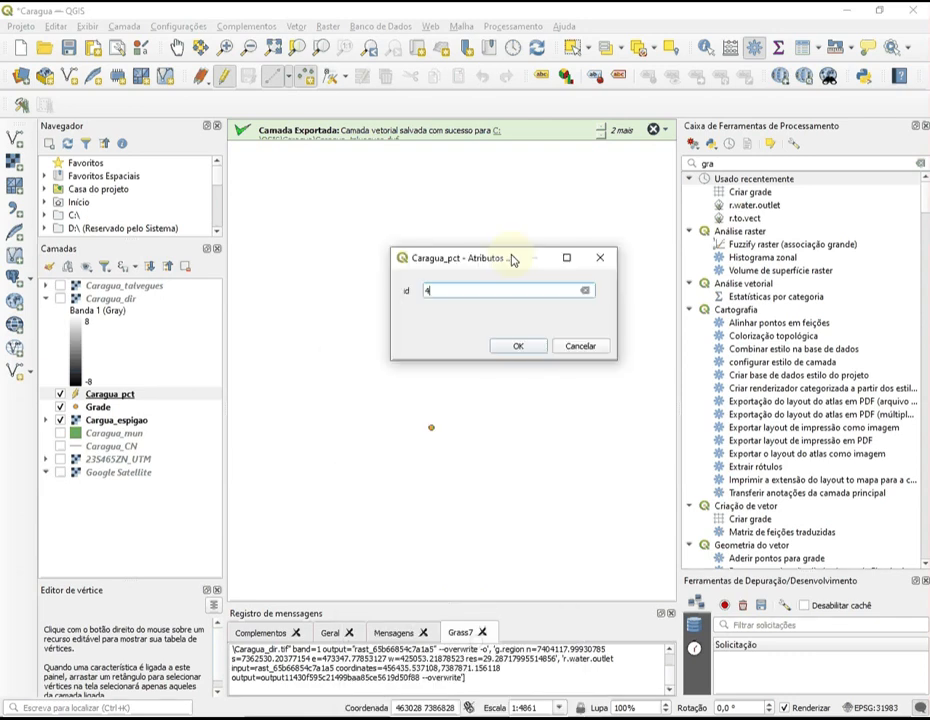
{"action": "left_click", "coordinate": [518, 346]}
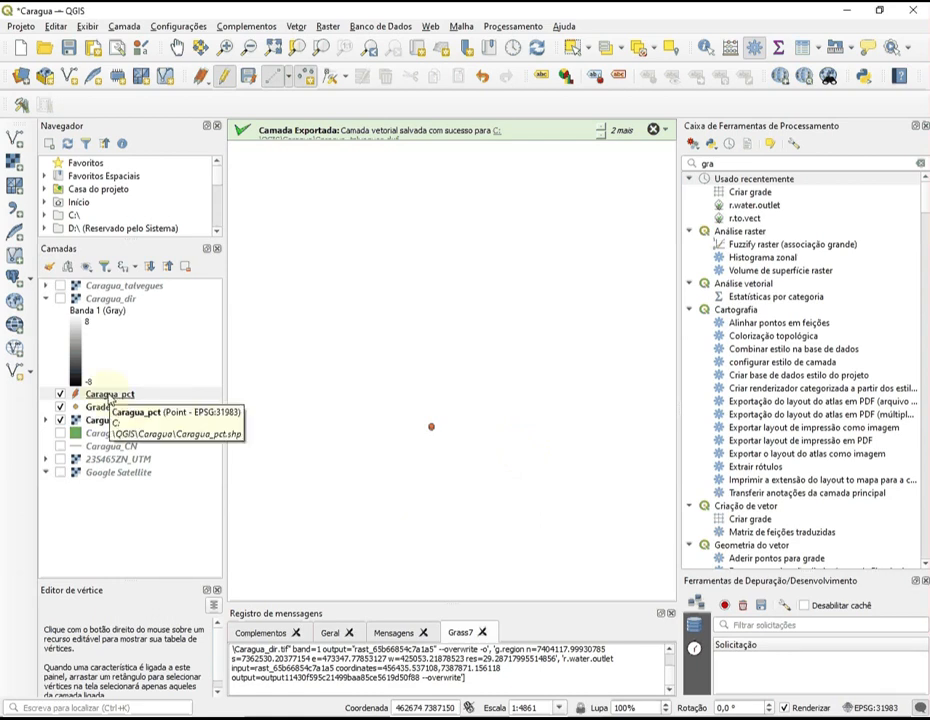
Check the ids of the digitized corner points in the Caragua_pct attribute table.
{"action": "right_click", "coordinate": [111, 401]}
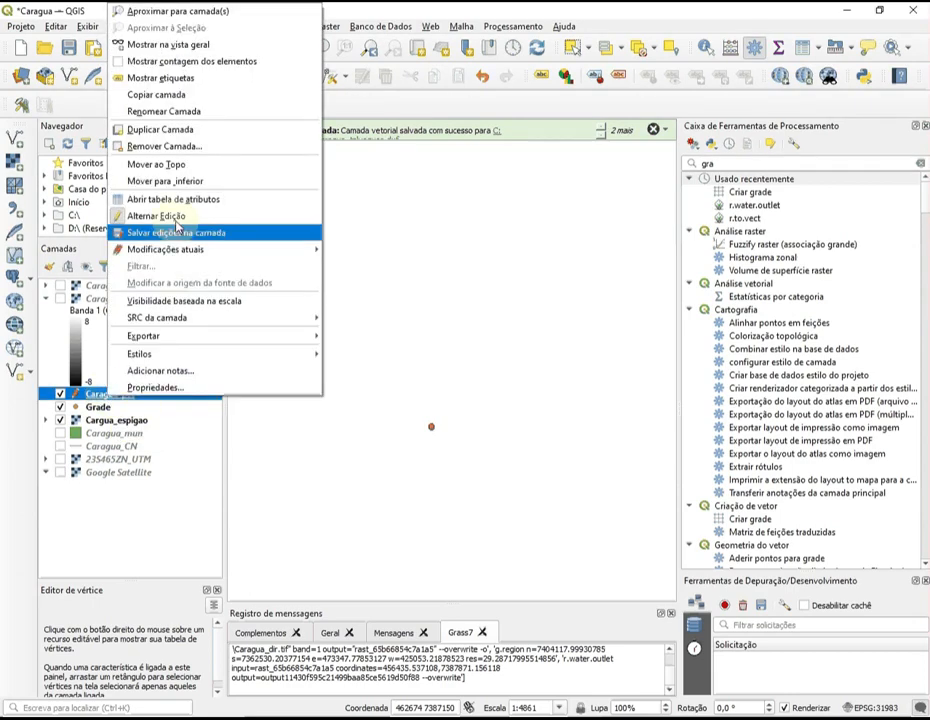
{"action": "left_click", "coordinate": [172, 199]}
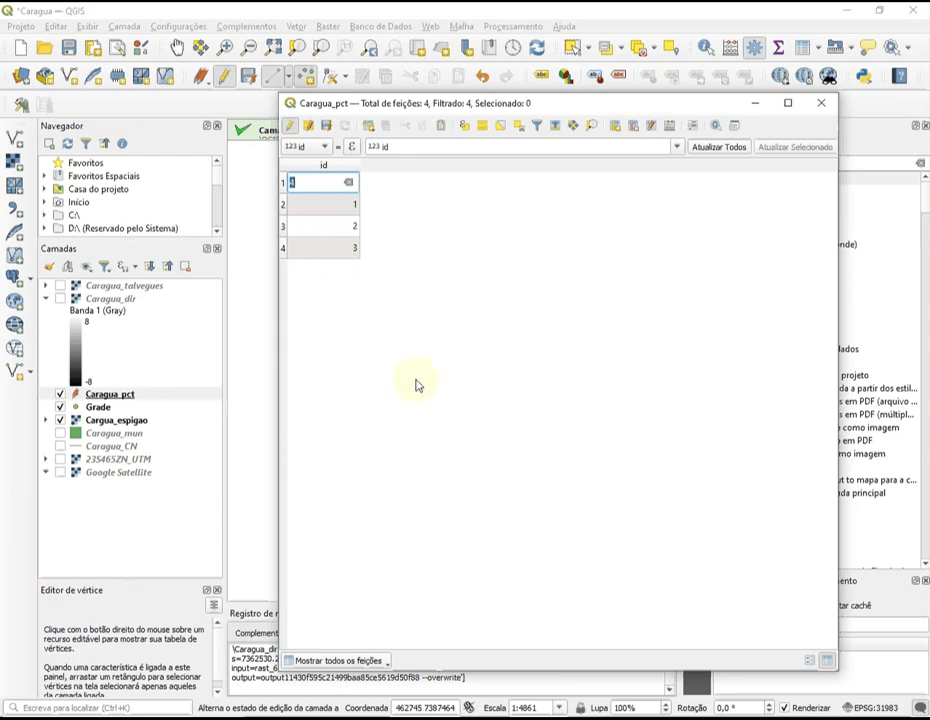
{"action": "left_click", "coordinate": [818, 104]}
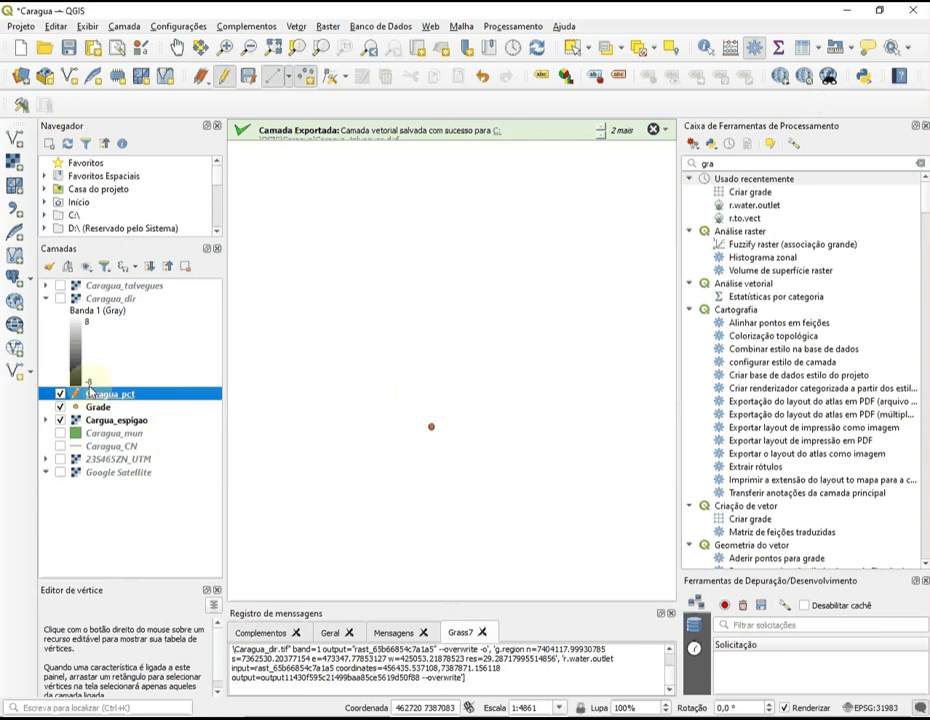
Change the Caragua_pct marker color to red in the layer's symbology.
{"action": "right_click", "coordinate": [98, 398]}
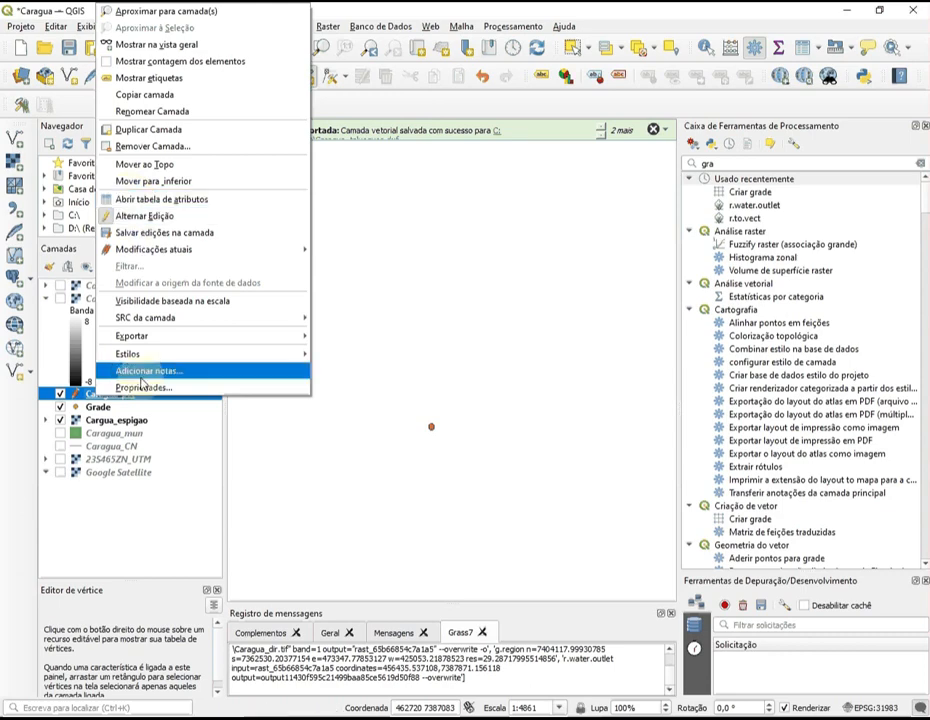
{"action": "left_click", "coordinate": [203, 370]}
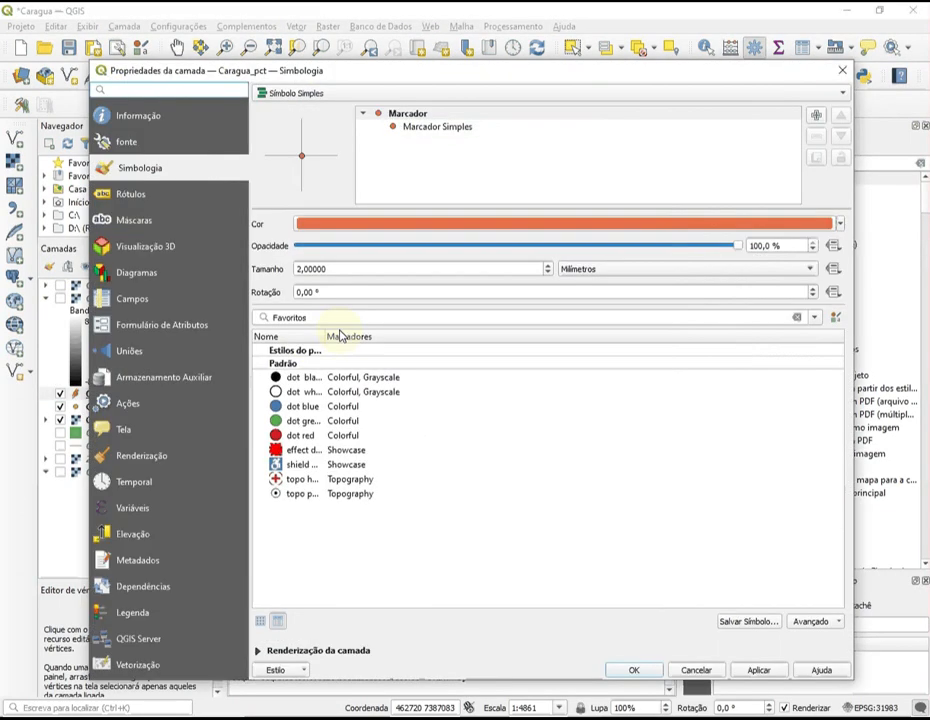
{"action": "left_click", "coordinate": [840, 224]}
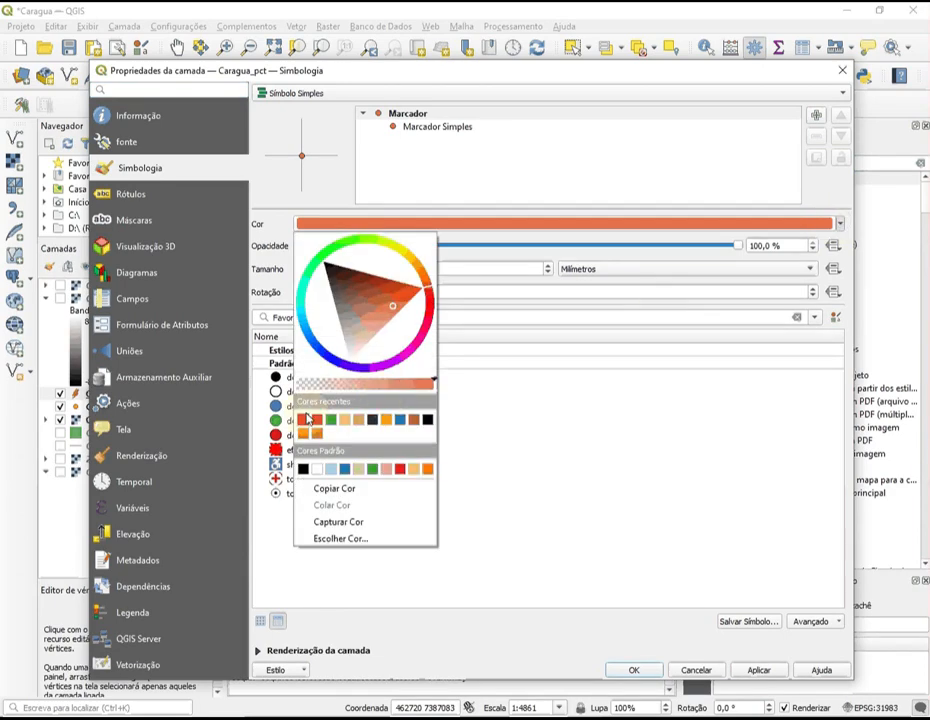
{"action": "left_click", "coordinate": [303, 419]}
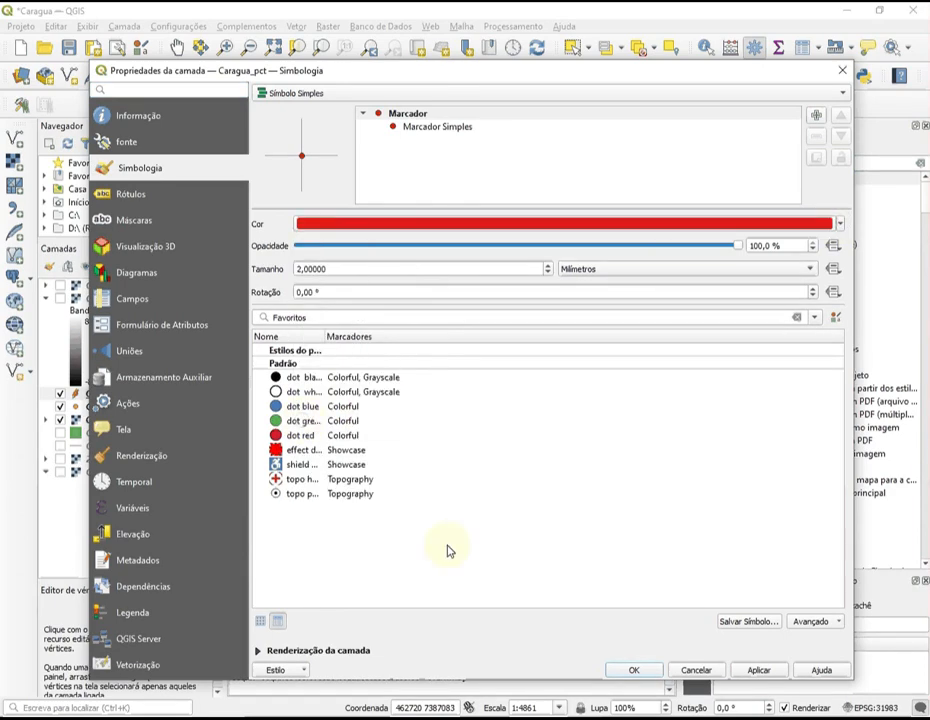
{"action": "left_click", "coordinate": [637, 670]}
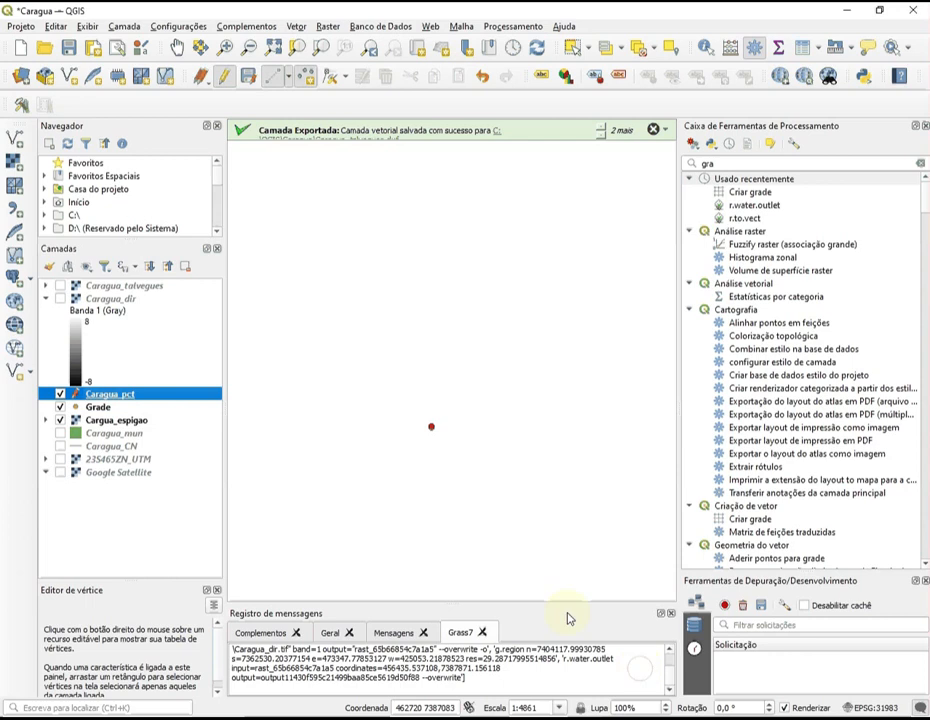
Hide the Grade layer, then save the Caragua_pct edits and end the layer's edit session.
{"action": "left_click", "coordinate": [60, 407]}
{"action": "right_click", "coordinate": [107, 395]}
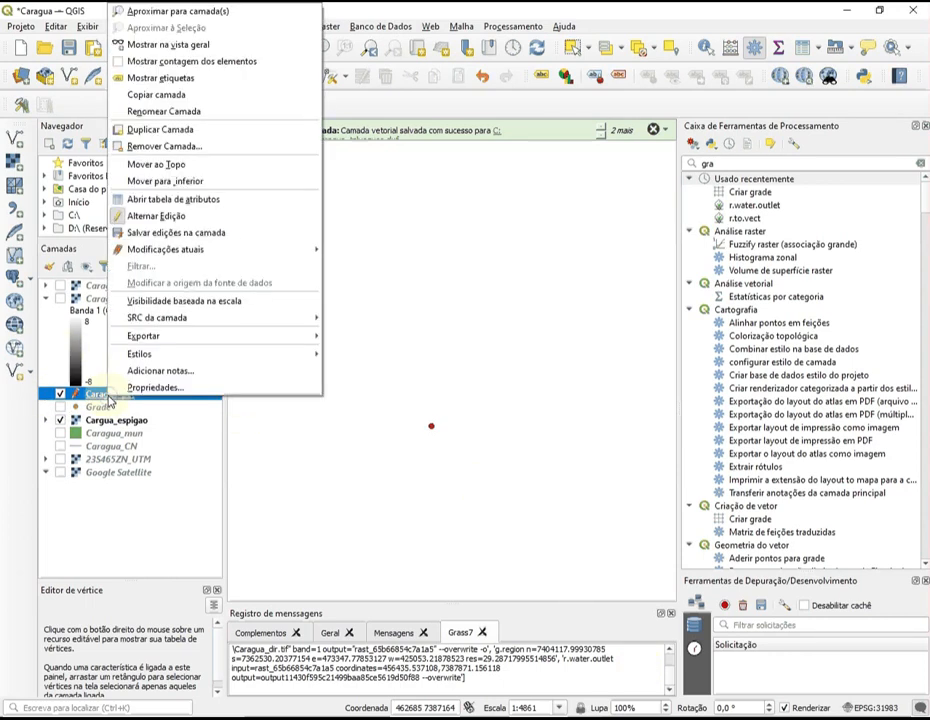
{"action": "left_click", "coordinate": [212, 11]}
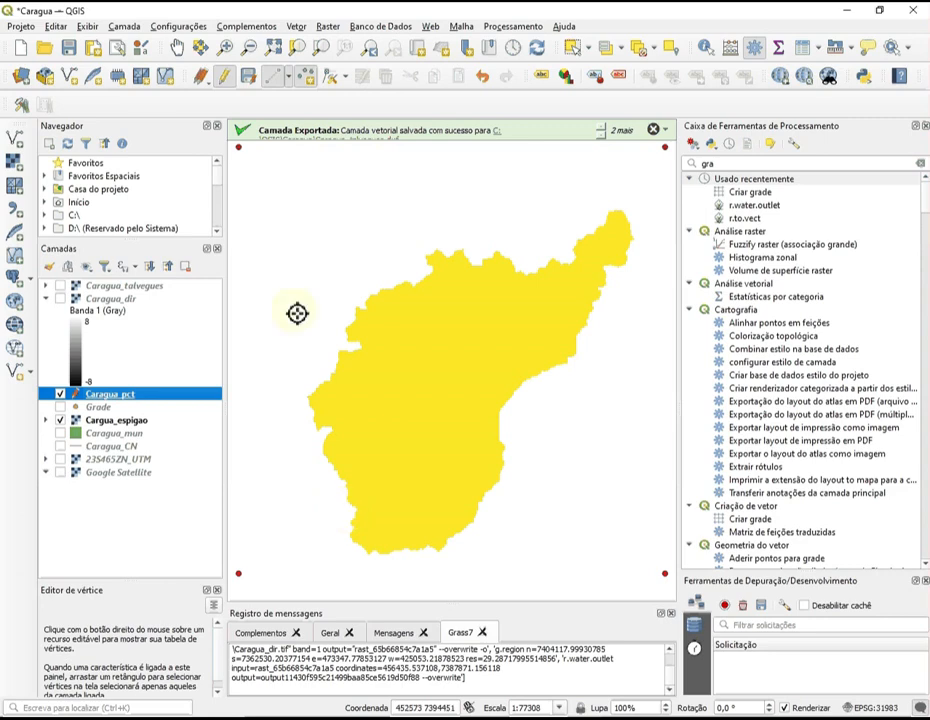
{"action": "left_click", "coordinate": [224, 77]}
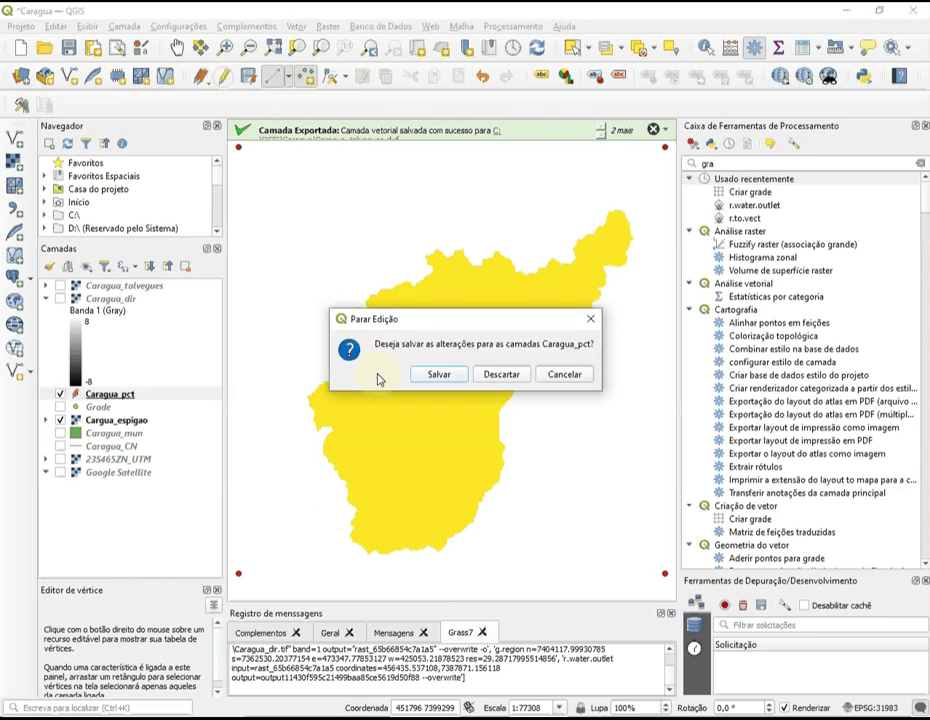
{"action": "left_click", "coordinate": [435, 372]}
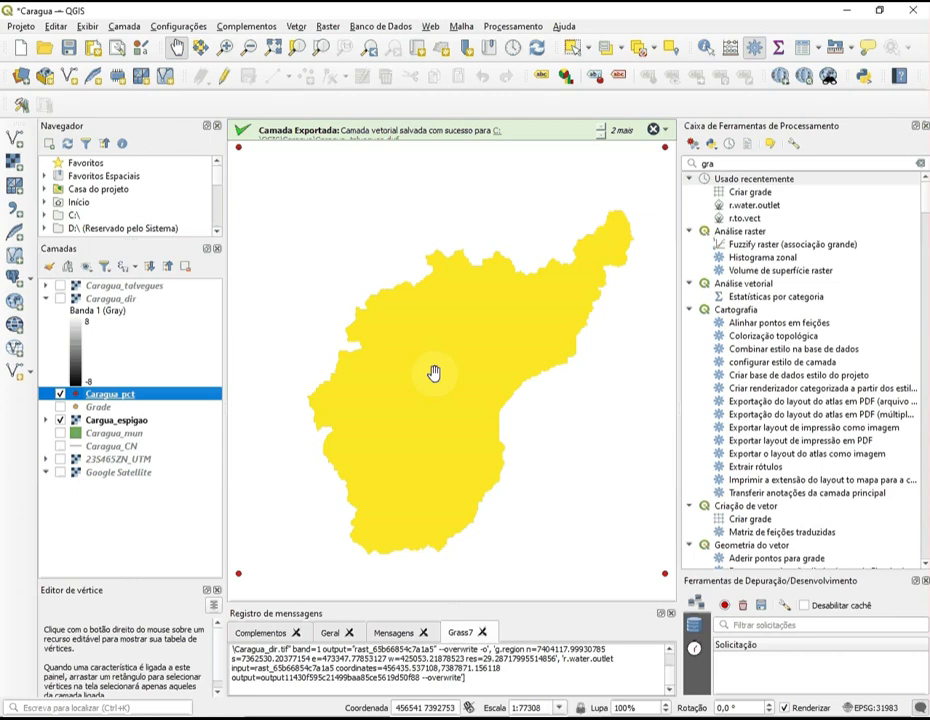
Show the Caragua_CN contour layer and hide the Cargua_espigao basin raster.
{"action": "left_click", "coordinate": [60, 446]}
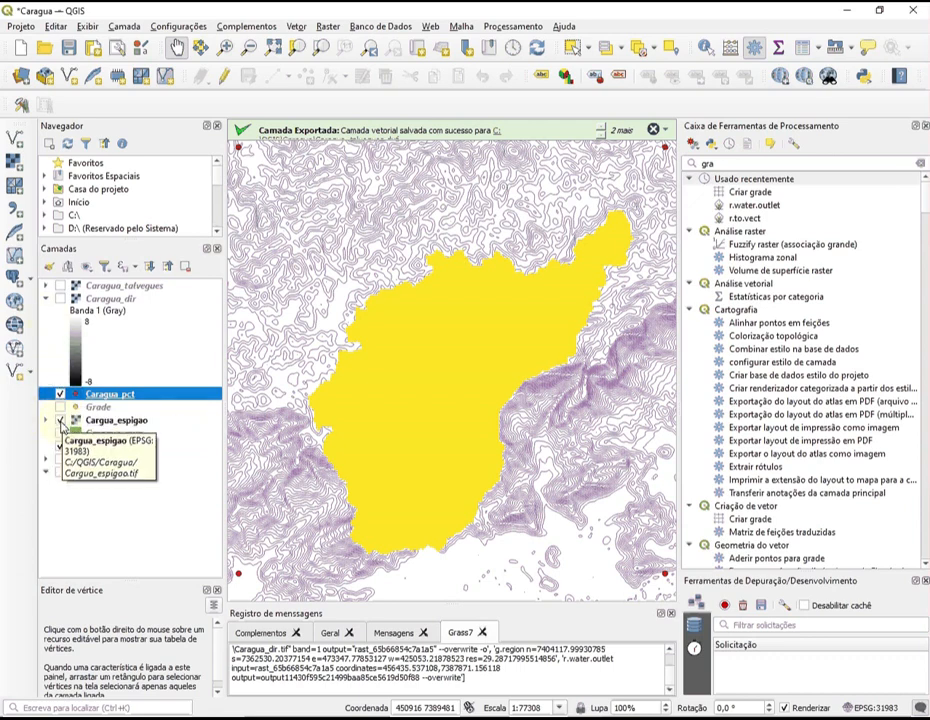
{"action": "left_click", "coordinate": [60, 421]}
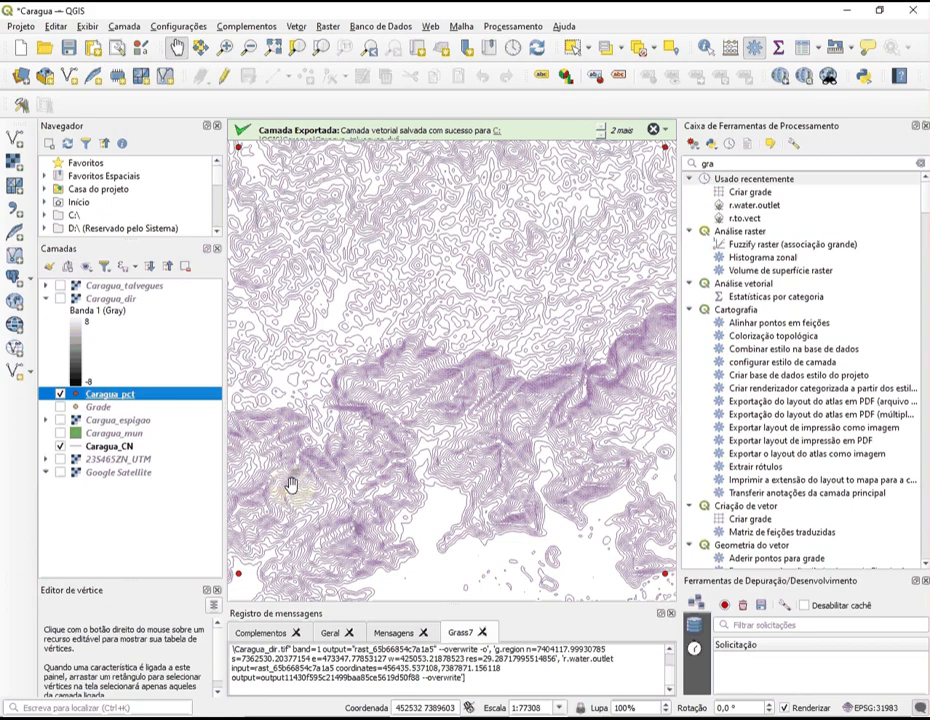
Find and open the Definir valor Z processing algorithm and list its available input layers.
{"action": "double_click", "coordinate": [700, 163]}
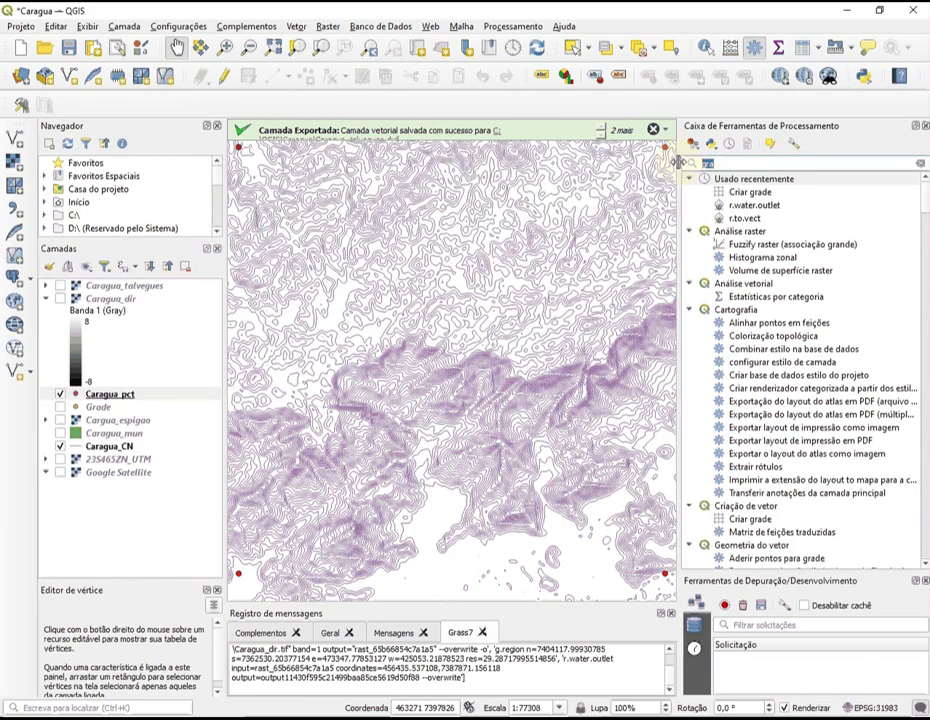
{"action": "type", "text": "defir"}
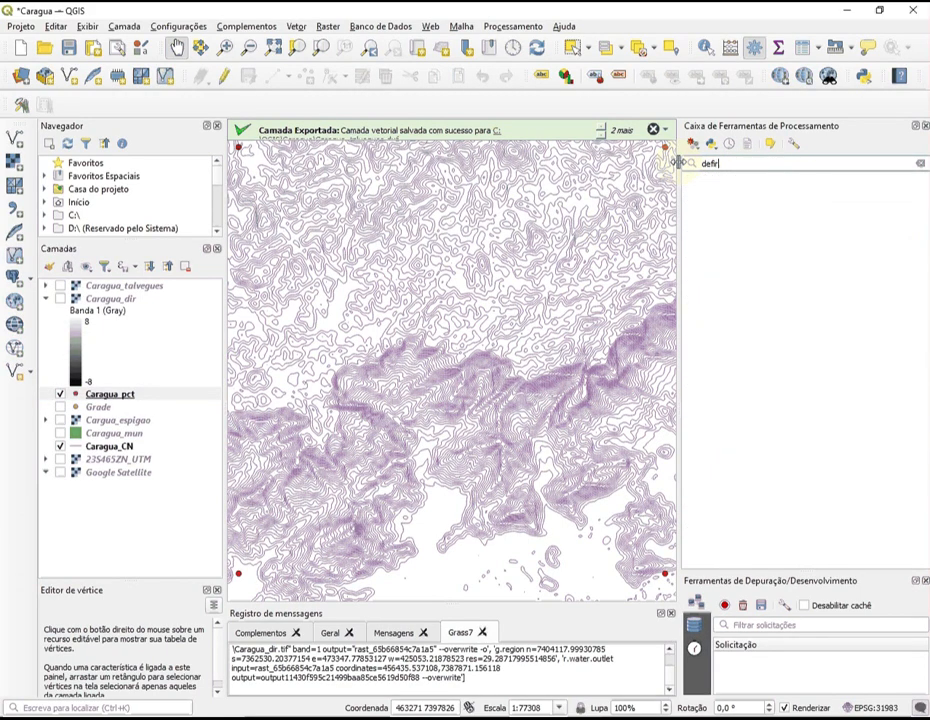
{"action": "key", "text": "BackSpace"}
{"action": "key", "text": "BackSpace"}
{"action": "key", "text": "BackSpace"}
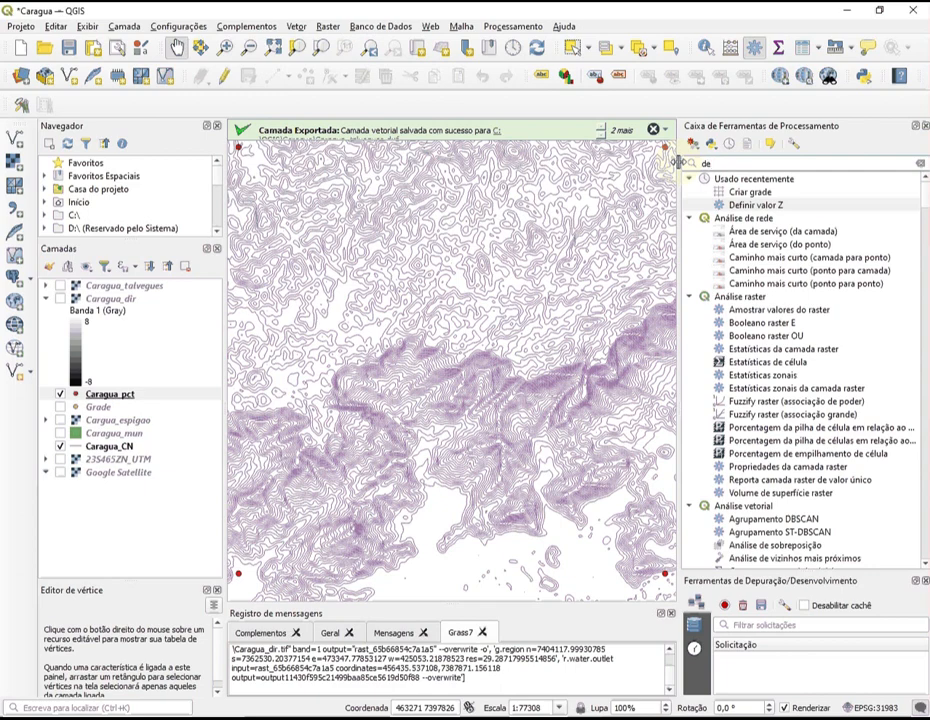
{"action": "double_click", "coordinate": [752, 204]}
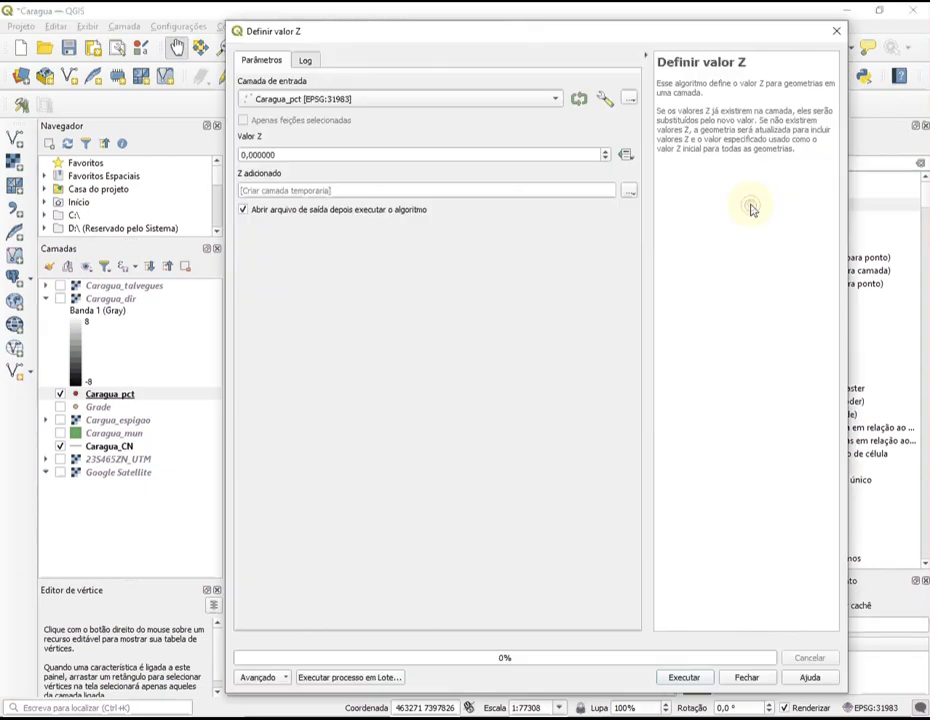
{"action": "left_click", "coordinate": [556, 100]}
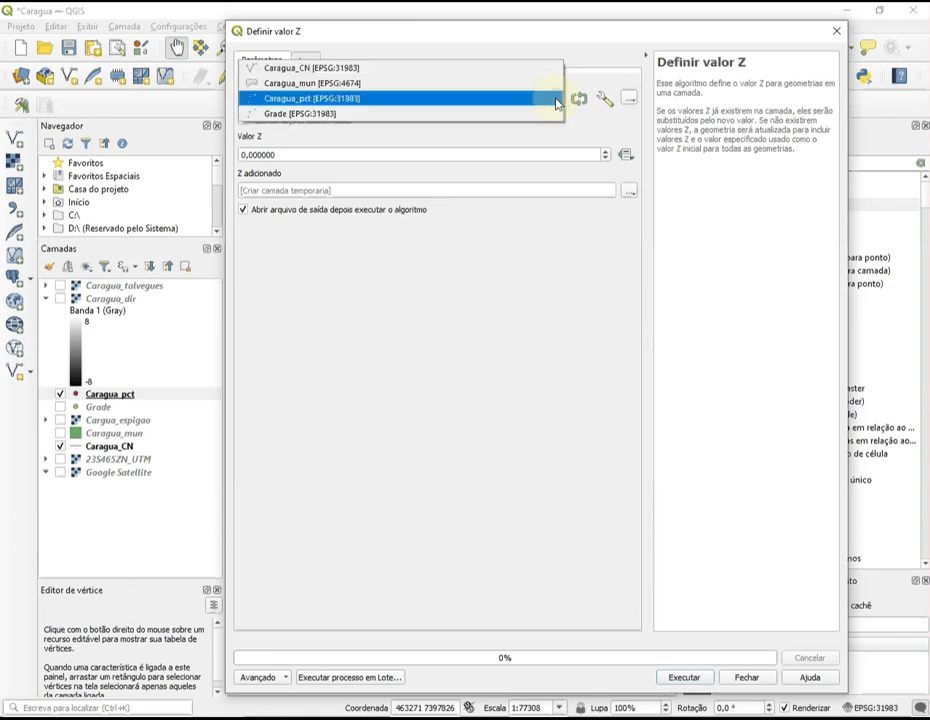
Set the Definir valor Z input layer to Caragua_CN and define its Z value with the expression "ELEV".
{"action": "left_click", "coordinate": [494, 70]}
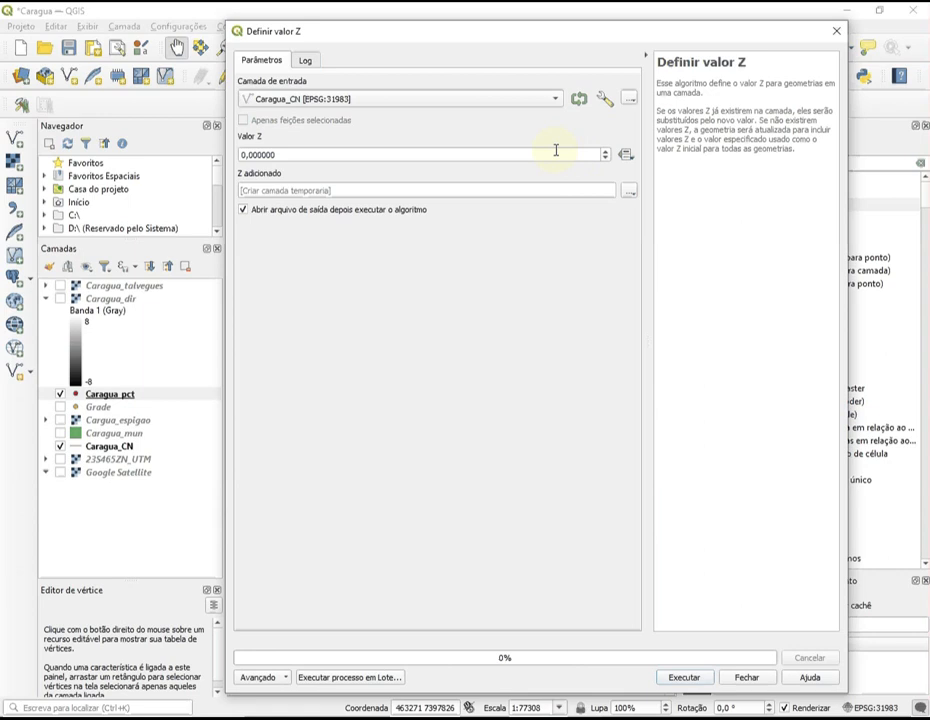
{"action": "left_click", "coordinate": [626, 155]}
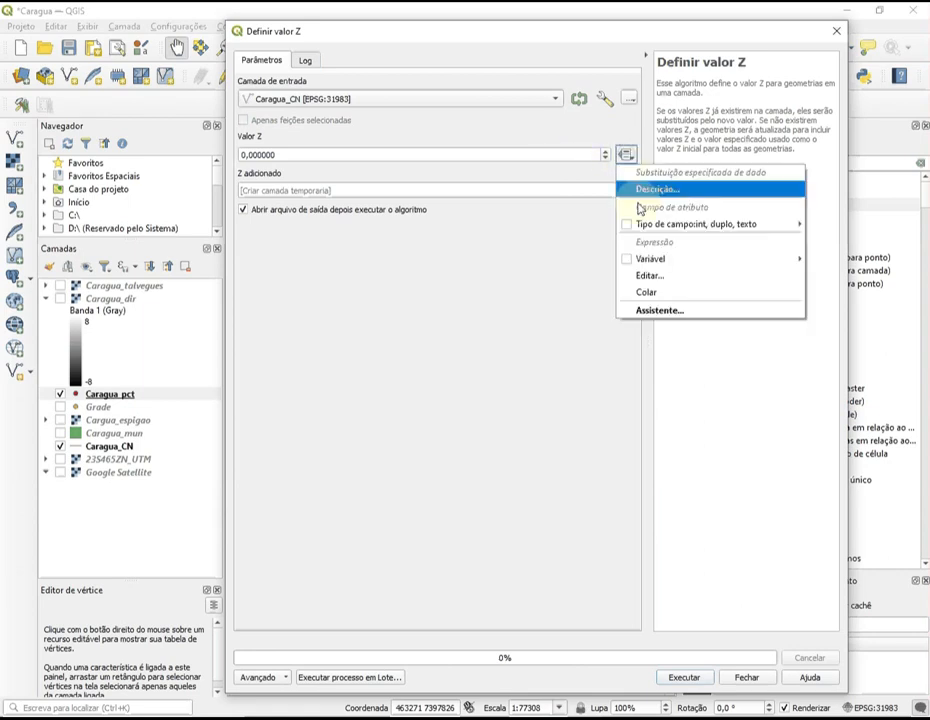
{"action": "left_click", "coordinate": [657, 275]}
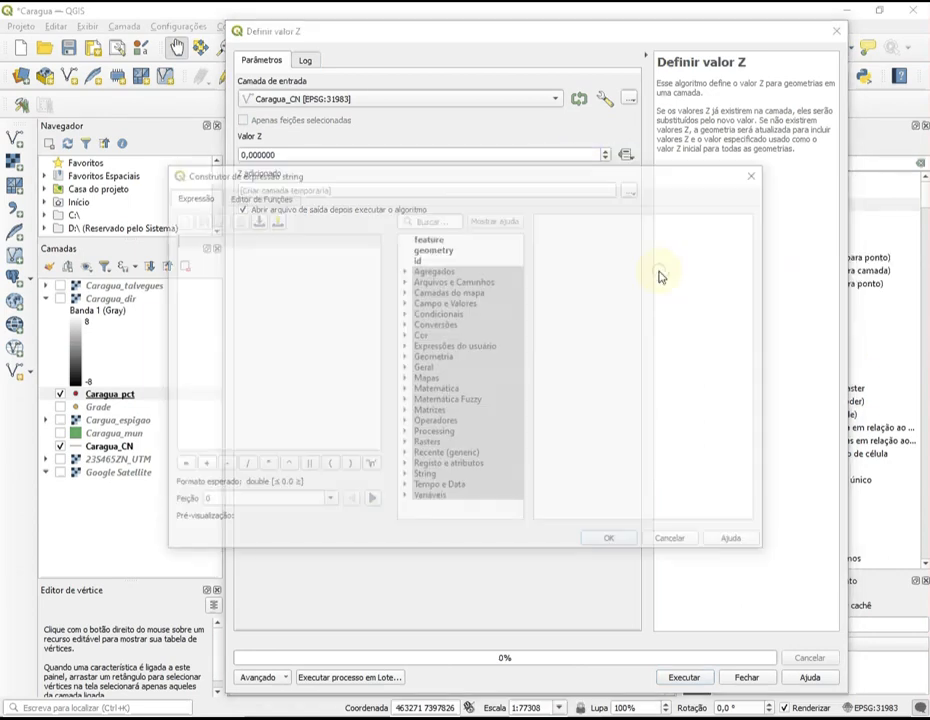
{"action": "left_click", "coordinate": [403, 302]}
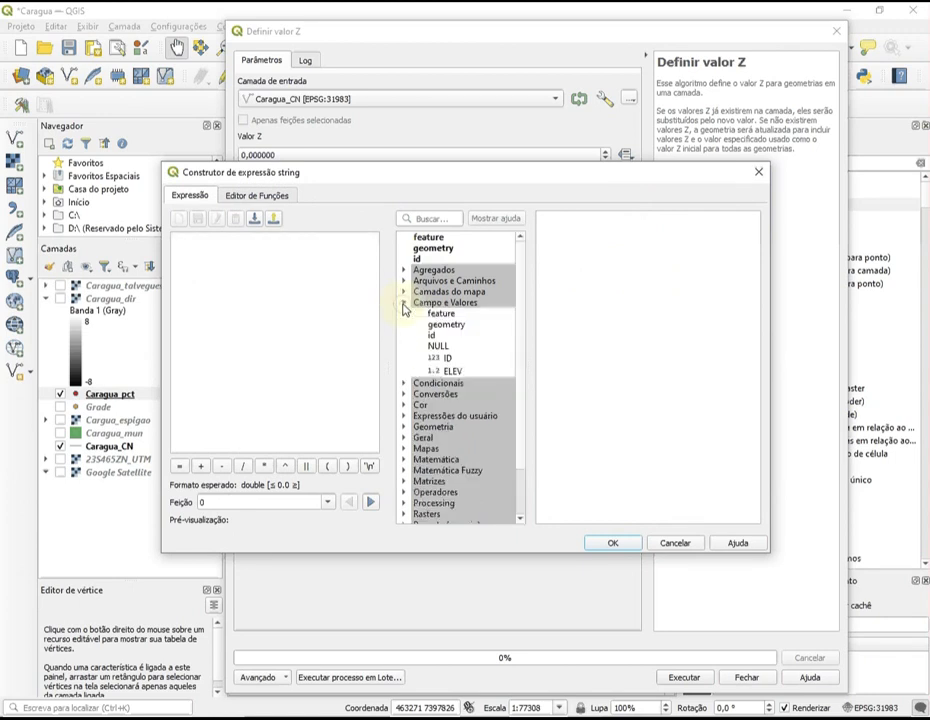
{"action": "double_click", "coordinate": [452, 372]}
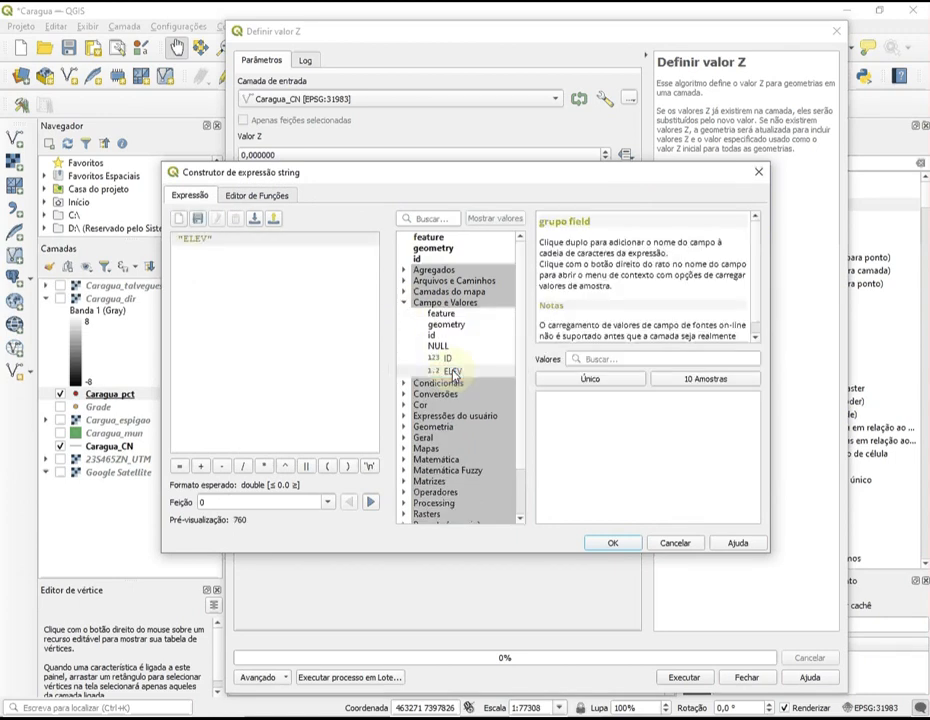
{"action": "left_click", "coordinate": [615, 545]}
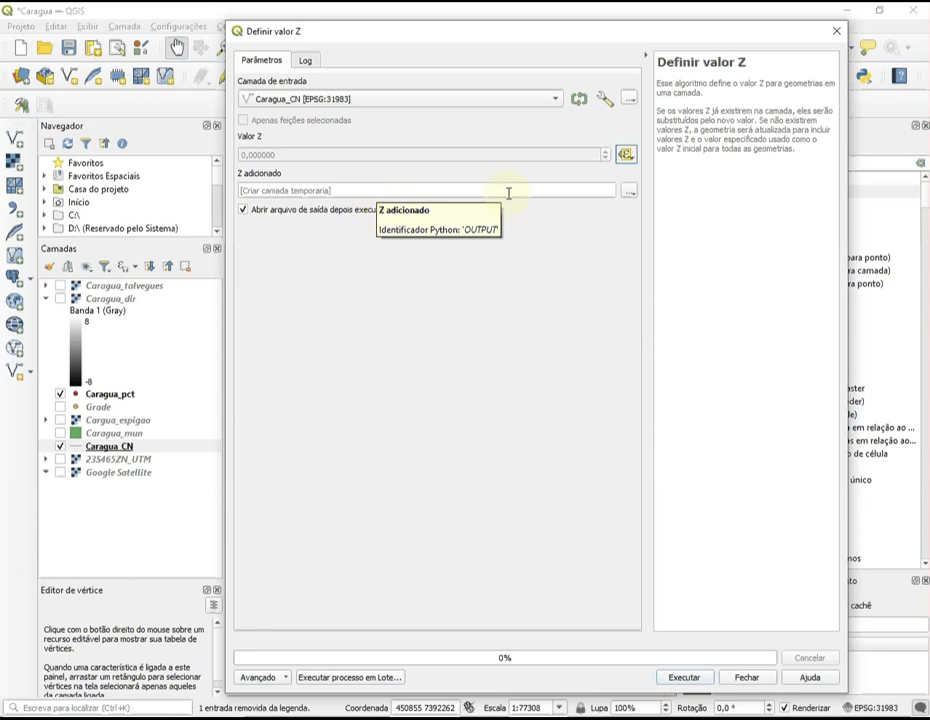
Set the Z-added output to the shapefile Caragua_CN_Cotada in the Caragua folder, run the algorithm and close it.
{"action": "left_click", "coordinate": [628, 191]}
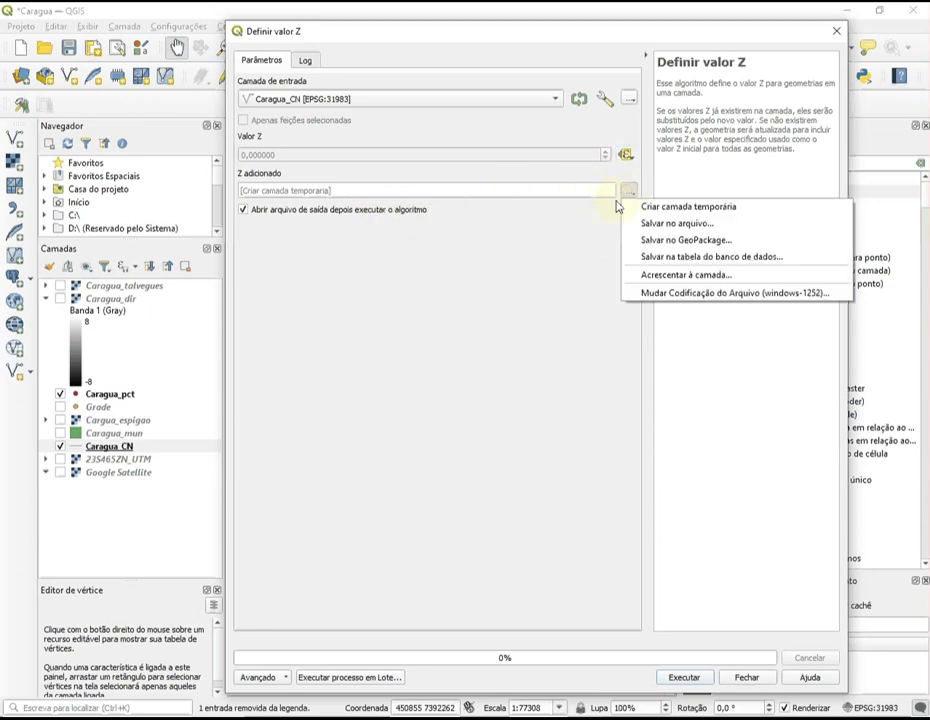
{"action": "left_click", "coordinate": [638, 223]}
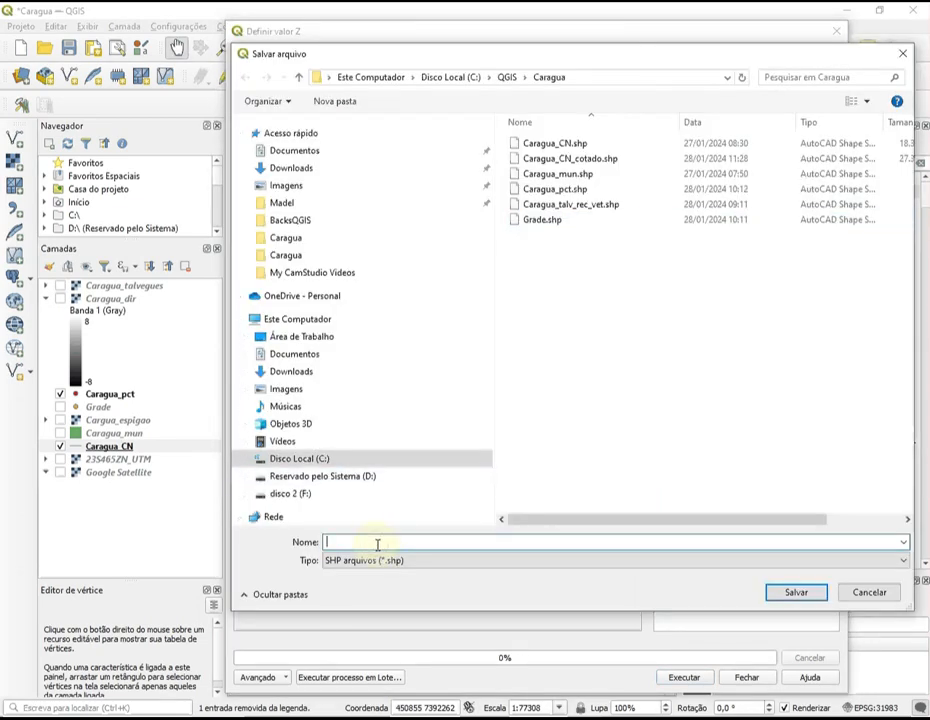
{"action": "type", "text": "Cara"}
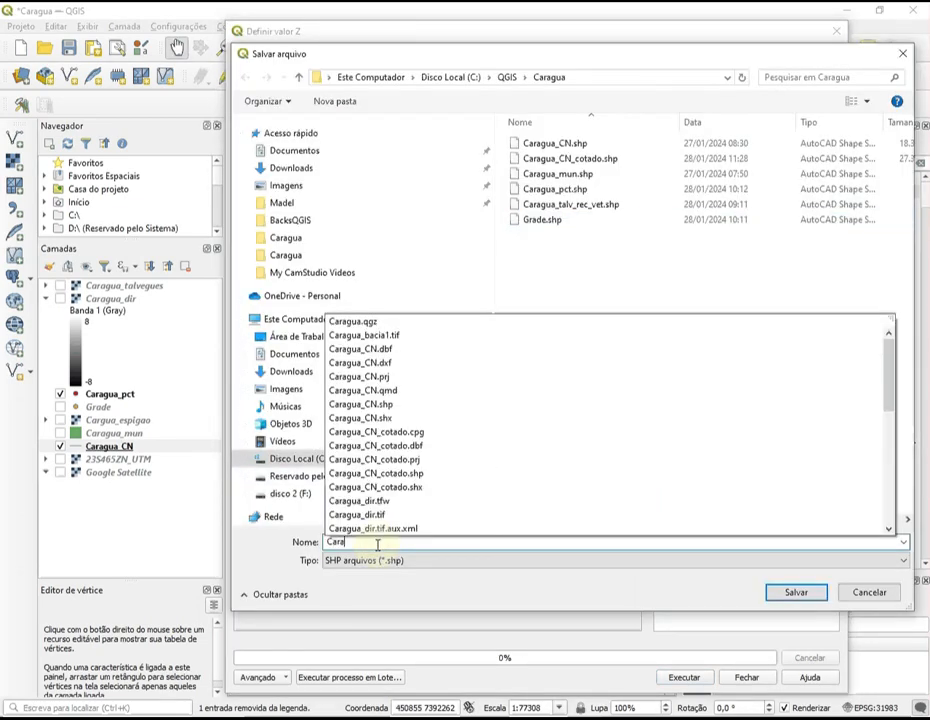
{"action": "type", "text": "gua_"}
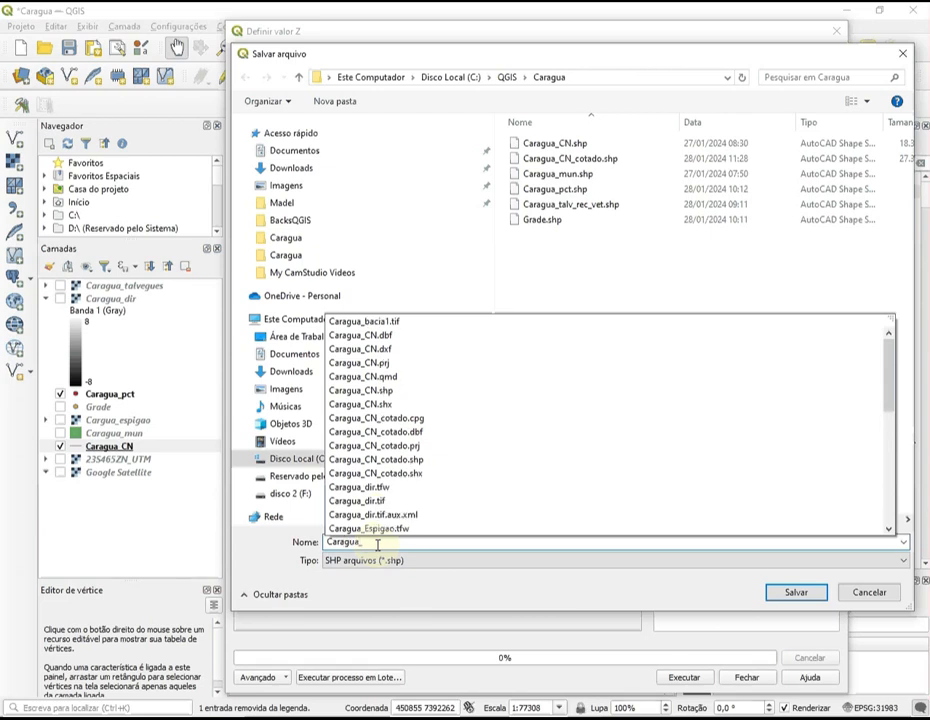
{"action": "type", "text": "CN_"}
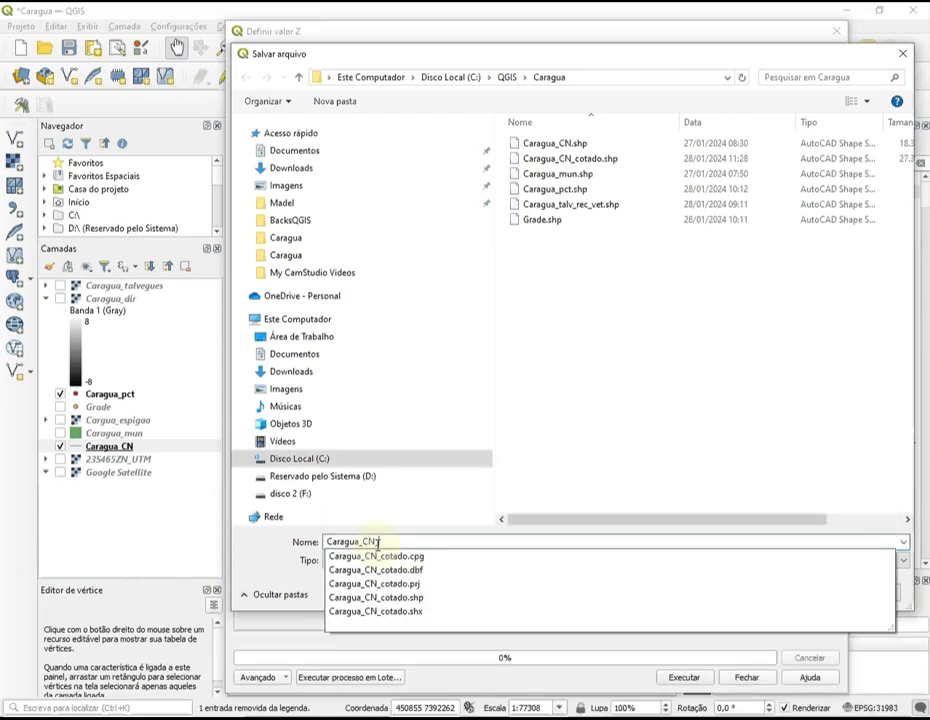
{"action": "type", "text": "Cotada"}
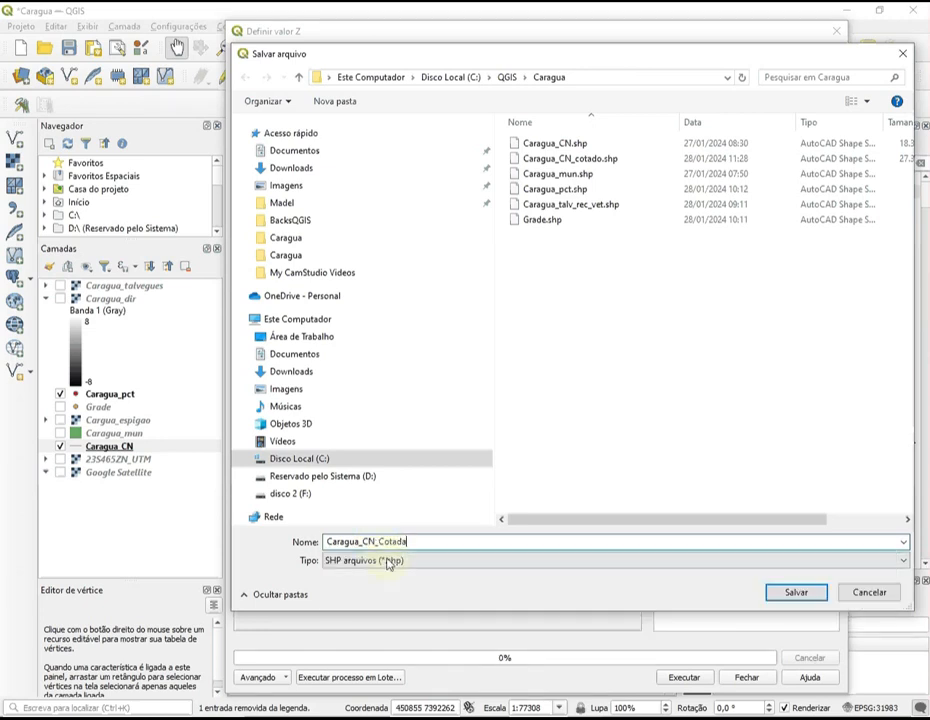
{"action": "left_click", "coordinate": [793, 596]}
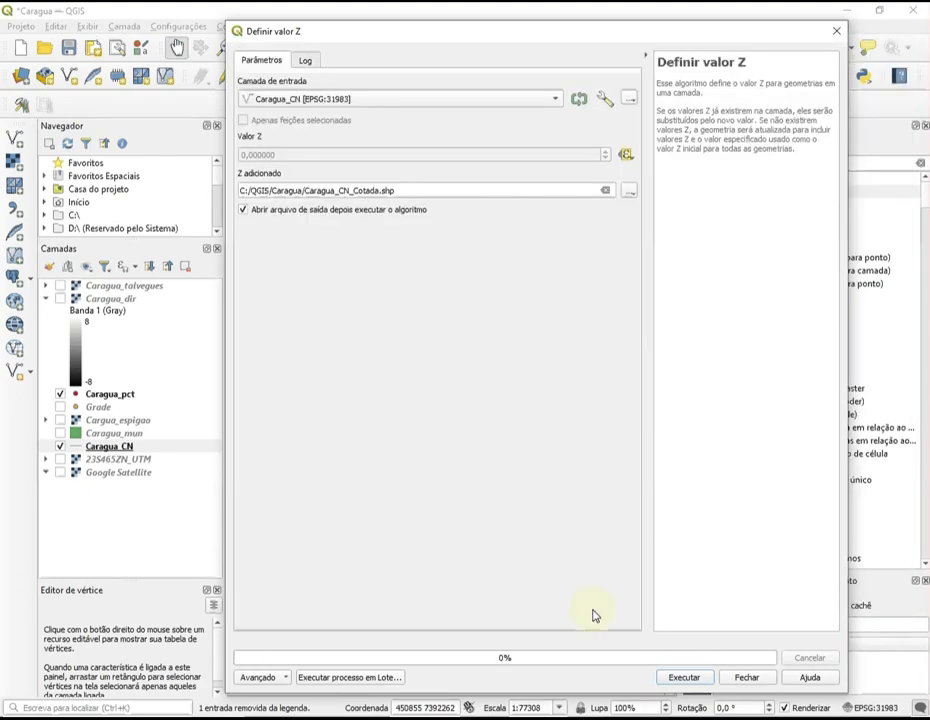
{"action": "left_click", "coordinate": [689, 682]}
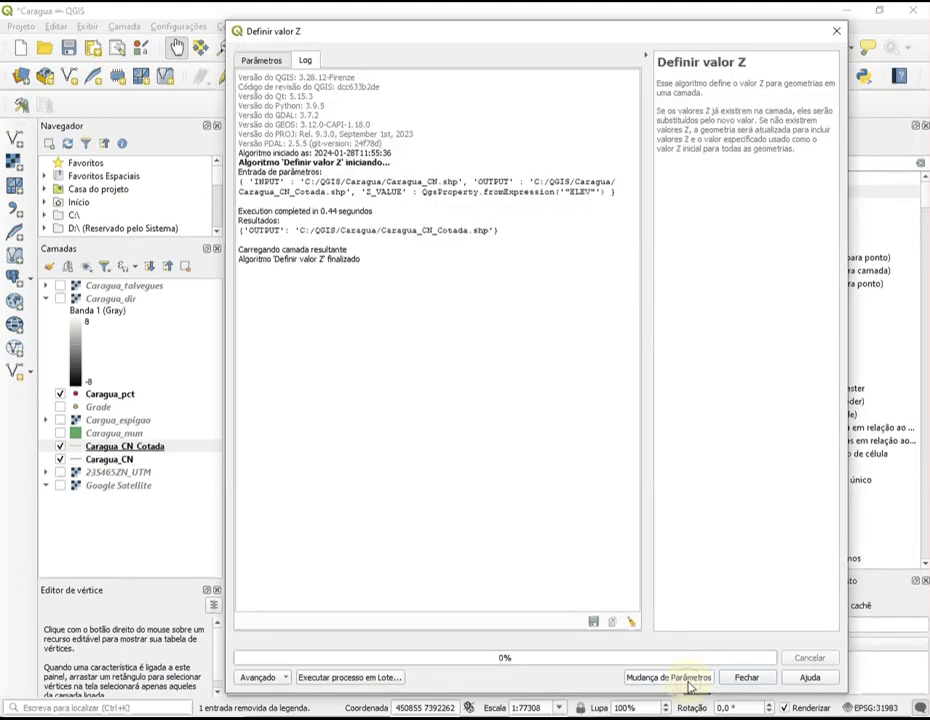
{"action": "left_click", "coordinate": [745, 678]}
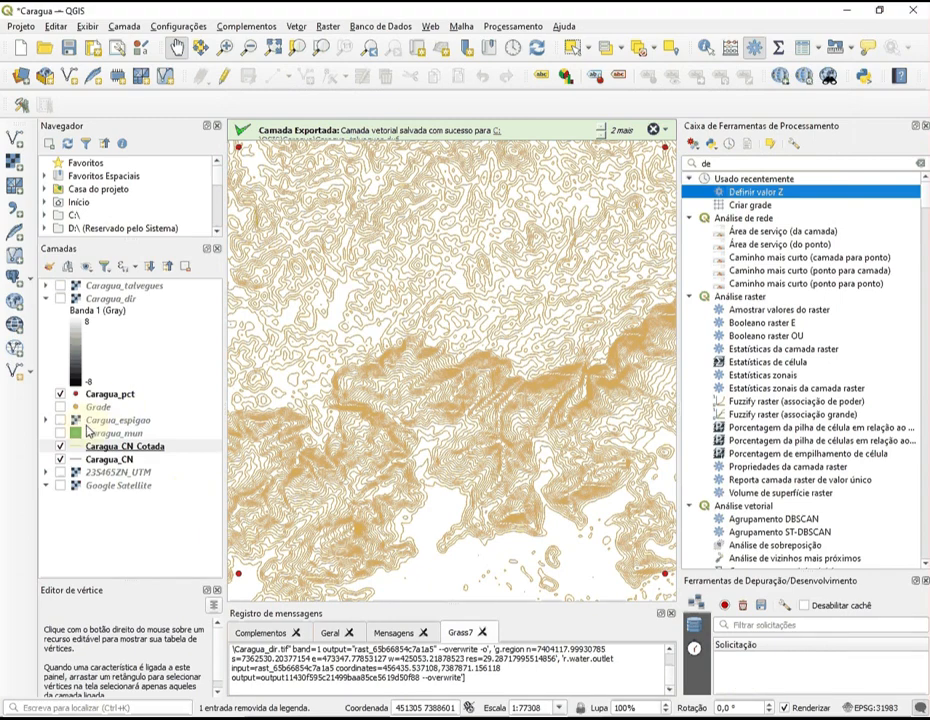
Set up an AutoCAD DXF export of the Caragua_CN_Cotada layer with the file name Bacia1_CN in the Caragua folder.
{"action": "left_click", "coordinate": [156, 449]}
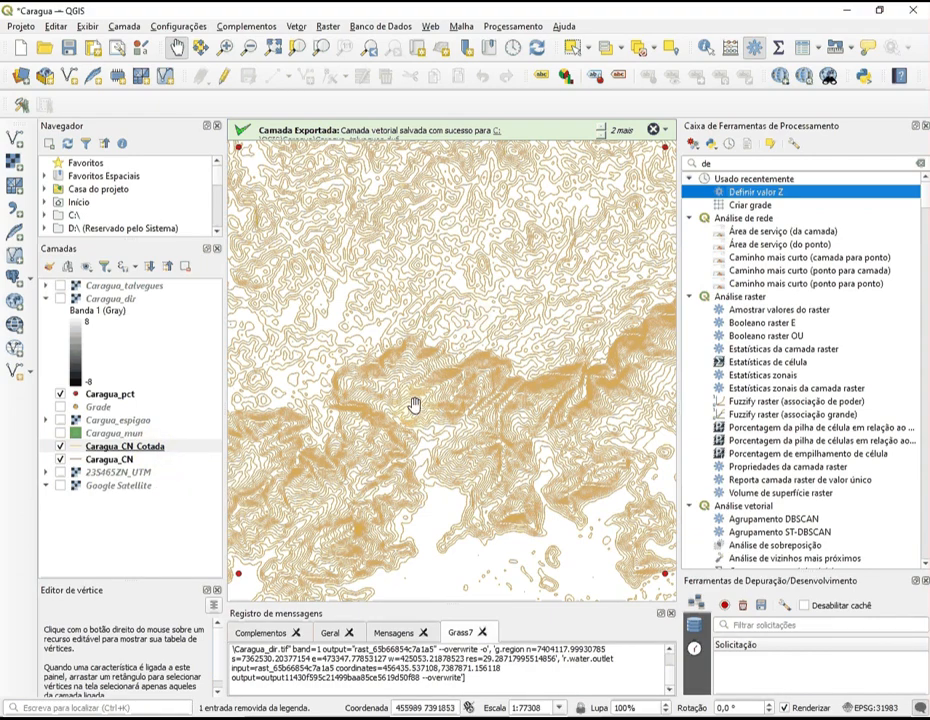
{"action": "right_click", "coordinate": [138, 450]}
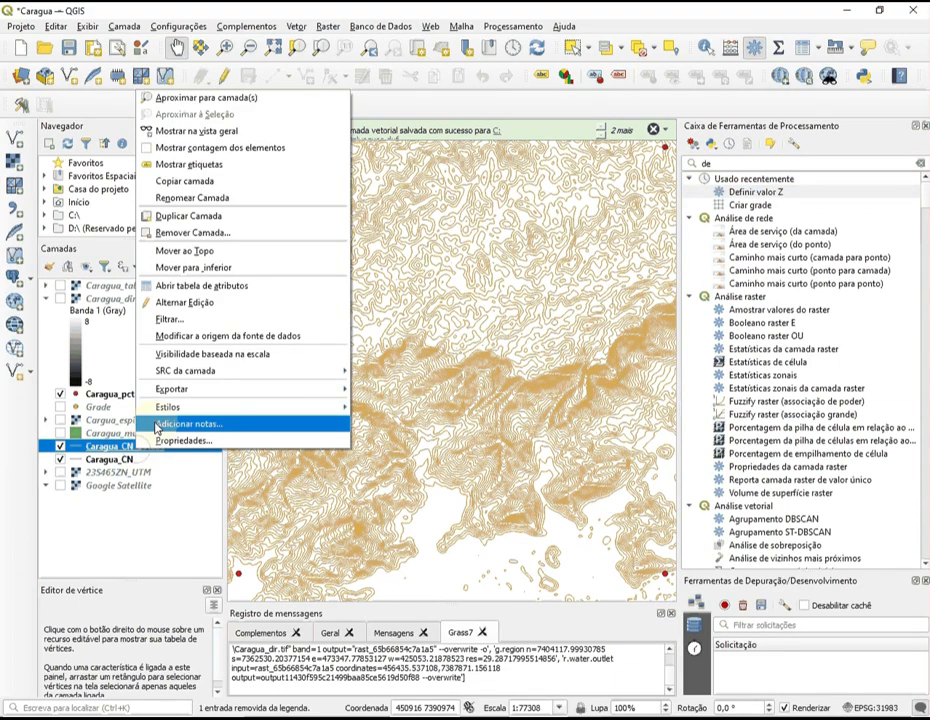
{"action": "mouse_move", "coordinate": [295, 390]}
{"action": "left_click", "coordinate": [375, 388]}
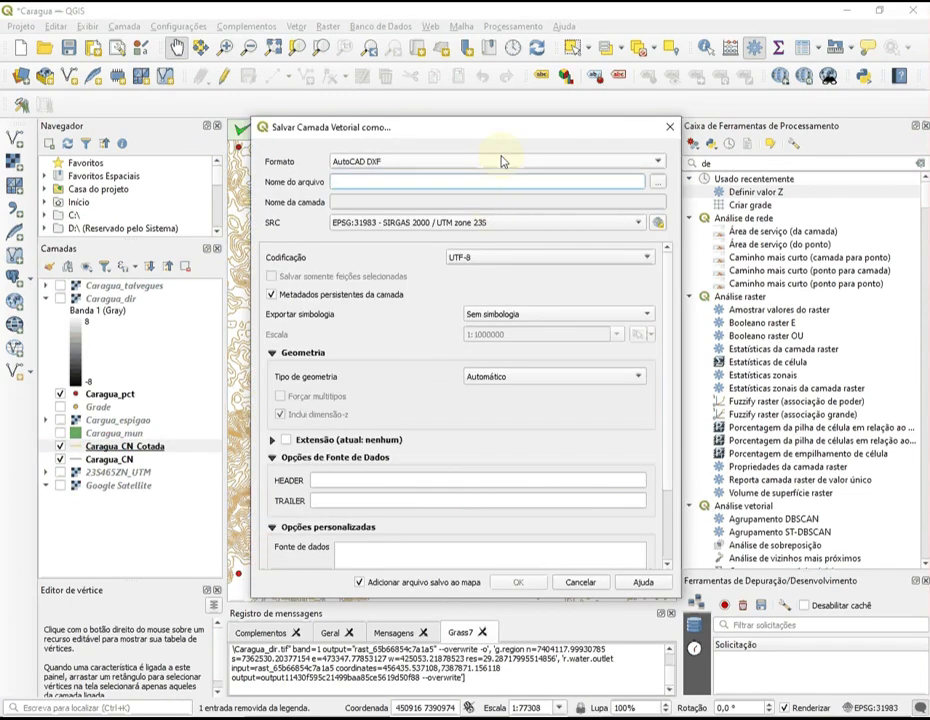
{"action": "left_click", "coordinate": [656, 185]}
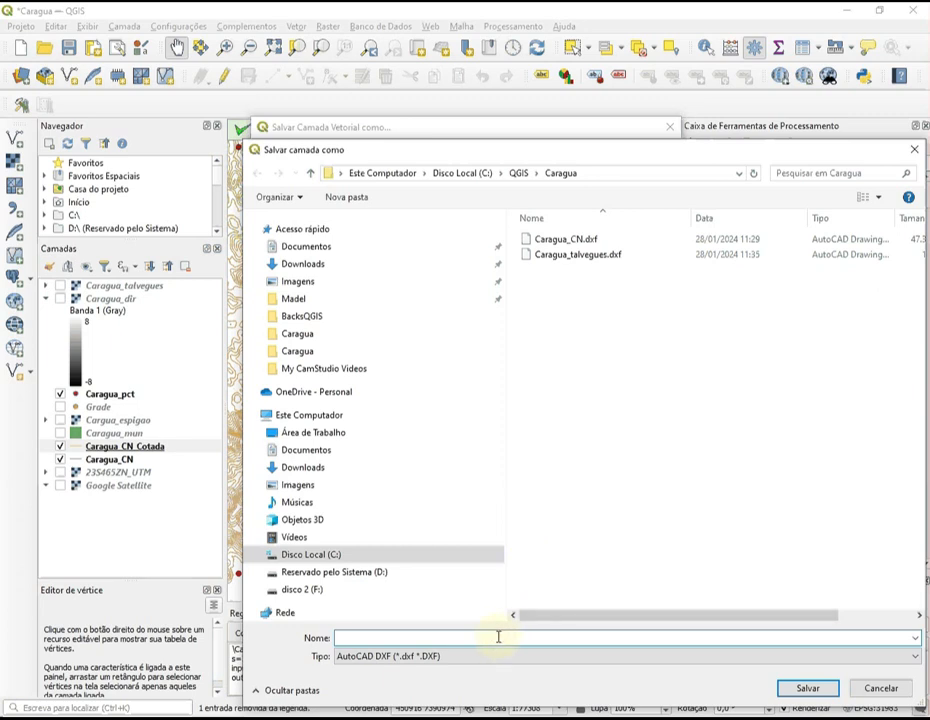
{"action": "type", "text": "B"}
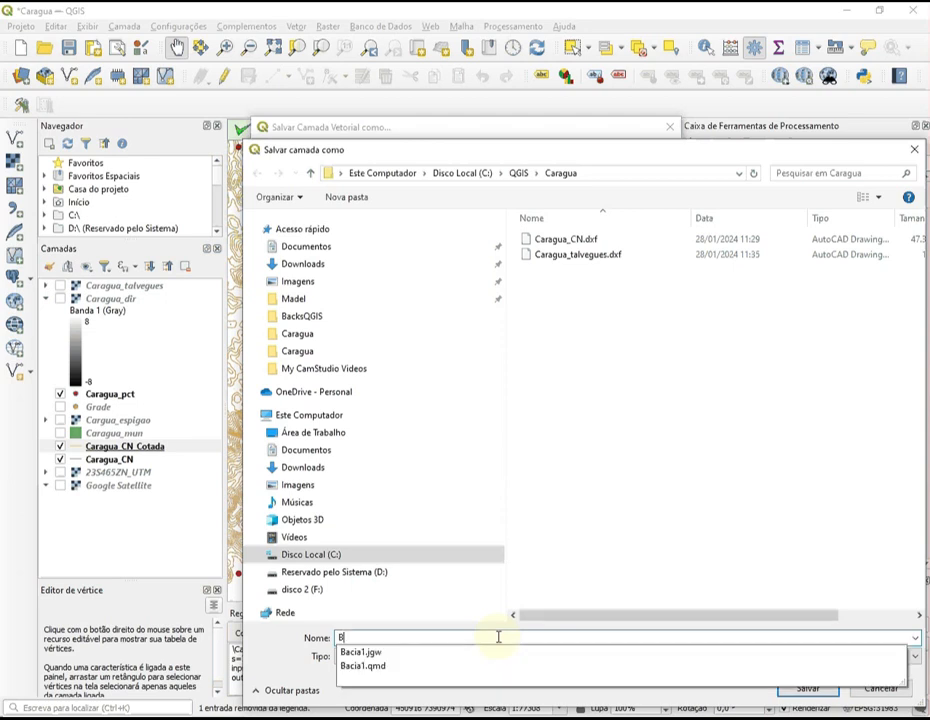
{"action": "type", "text": "acia1_"}
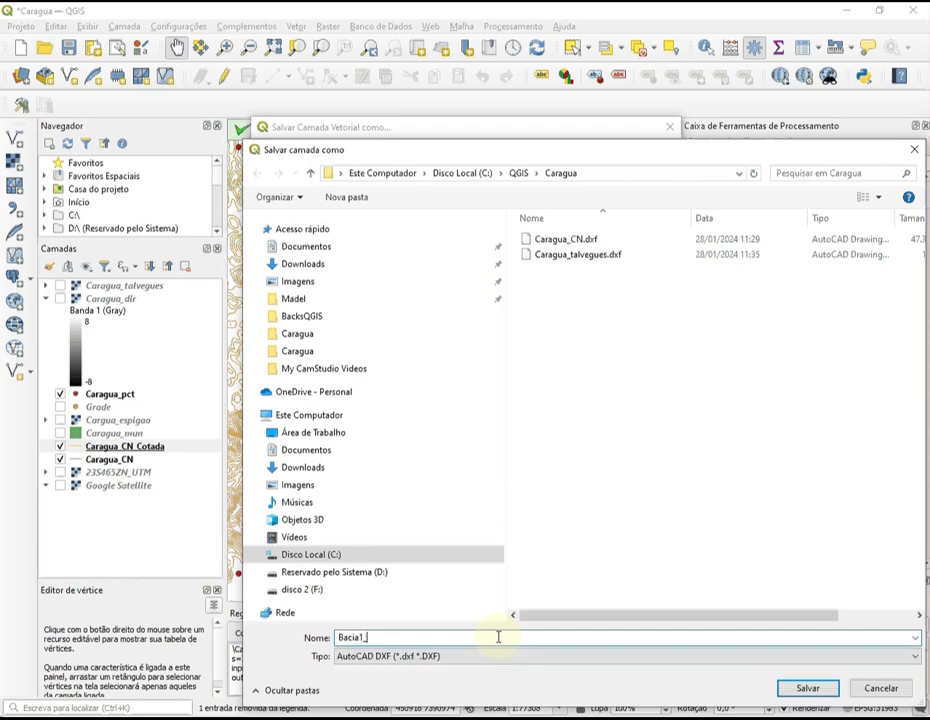
{"action": "type", "text": "CN"}
{"action": "left_click", "coordinate": [805, 689]}
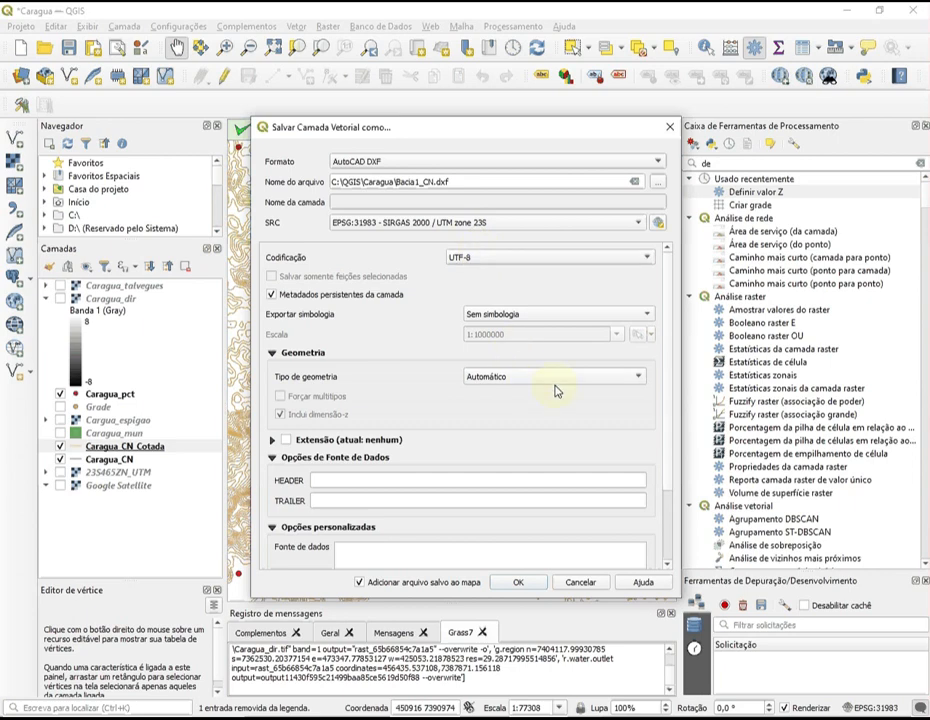
Set the export geometry type to String de linha, export the DXF and add its entities layer to the map.
{"action": "left_click", "coordinate": [638, 381]}
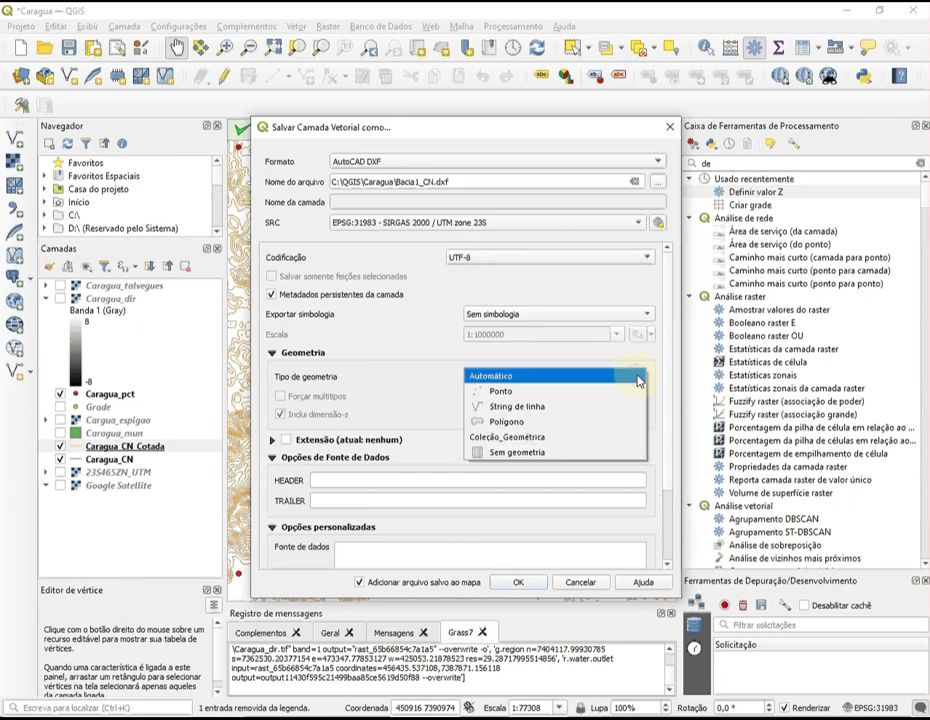
{"action": "left_click", "coordinate": [575, 412]}
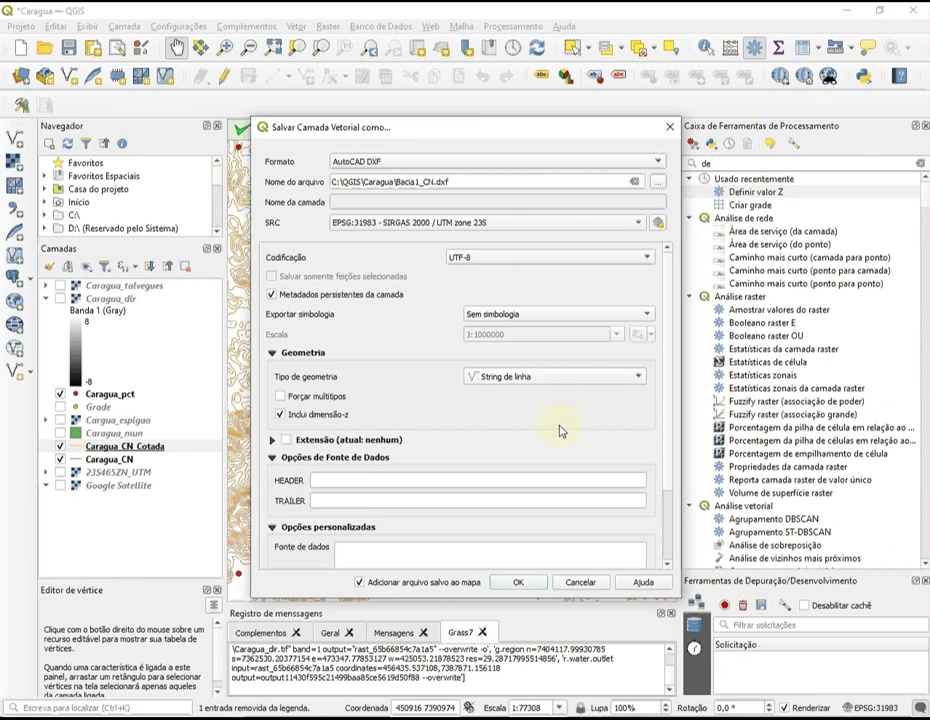
{"action": "left_click", "coordinate": [519, 583]}
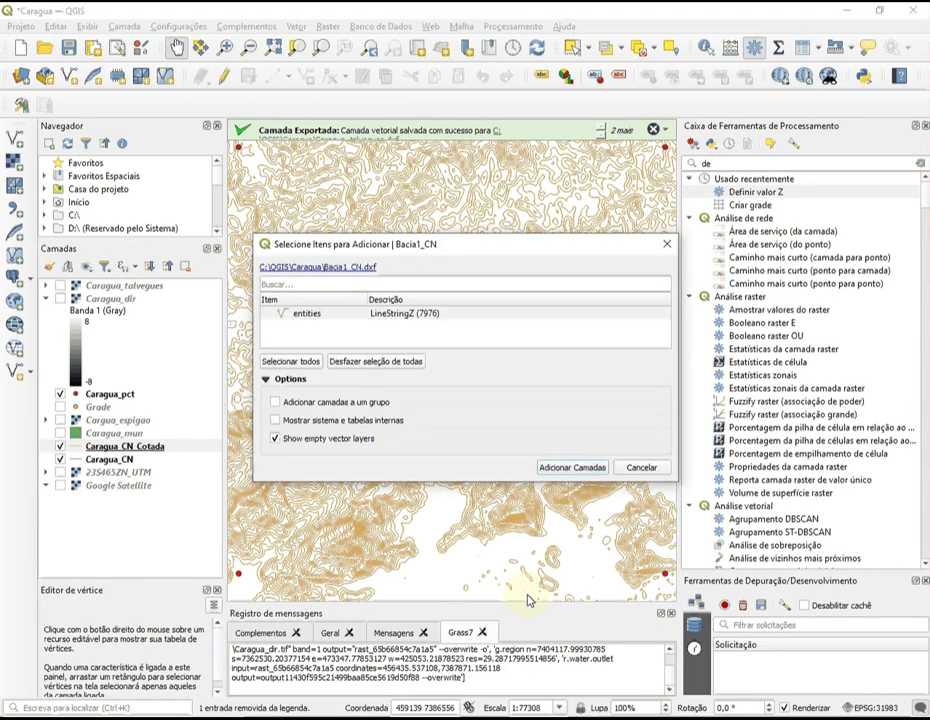
{"action": "left_click", "coordinate": [443, 311]}
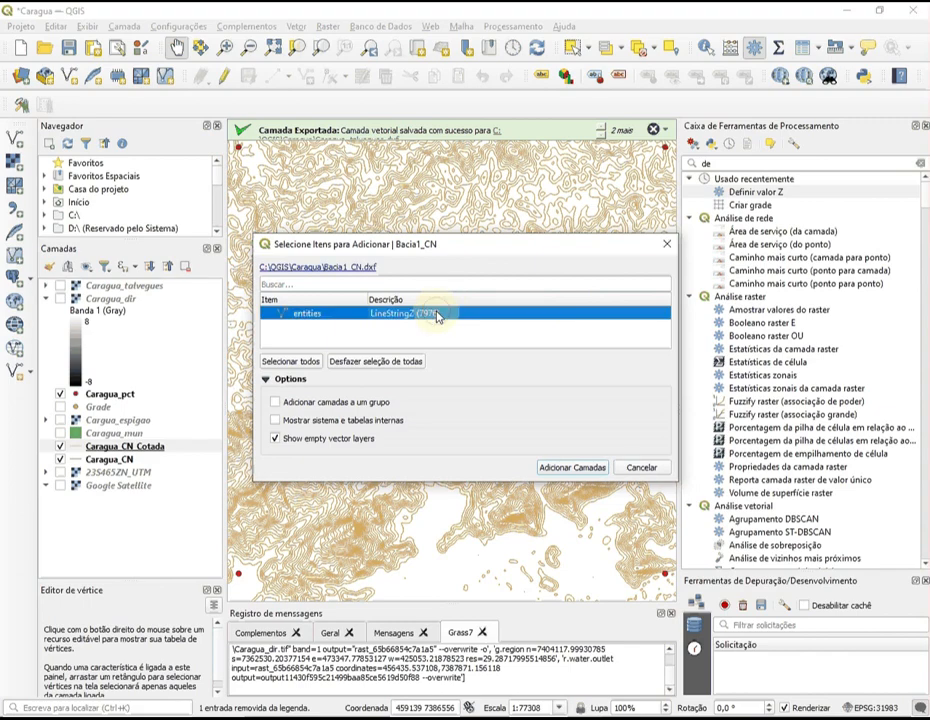
{"action": "left_click", "coordinate": [568, 467]}
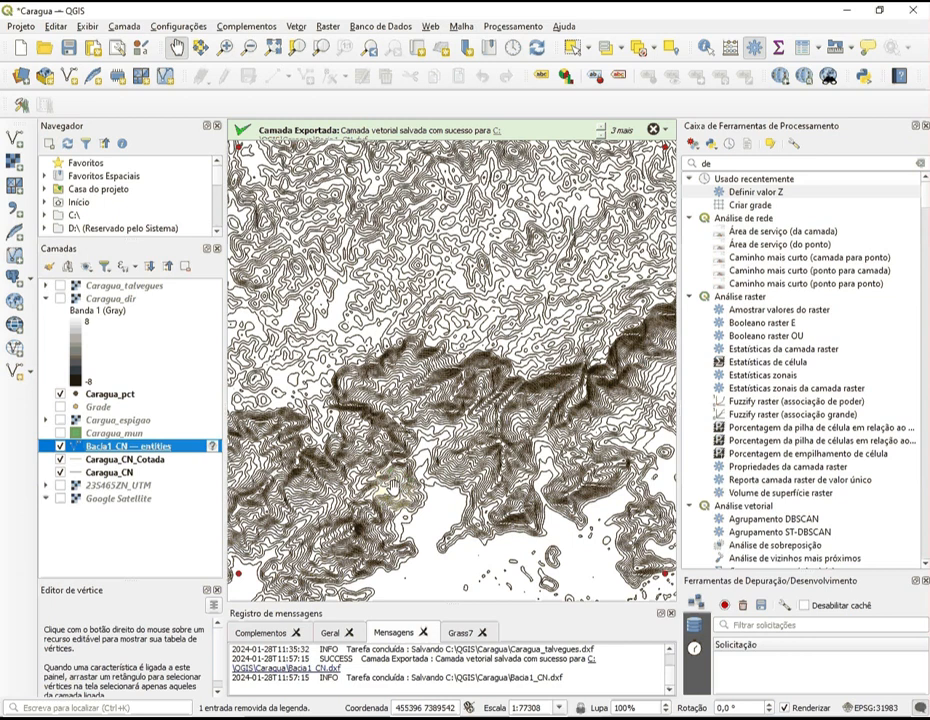
Show the Caragua_talvegues raster, hide the Bacia1_CN entities, Caragua_CN_Cotada and Caragua_CN layers, and zoom to the raster's full extent.
{"action": "left_click", "coordinate": [155, 288]}
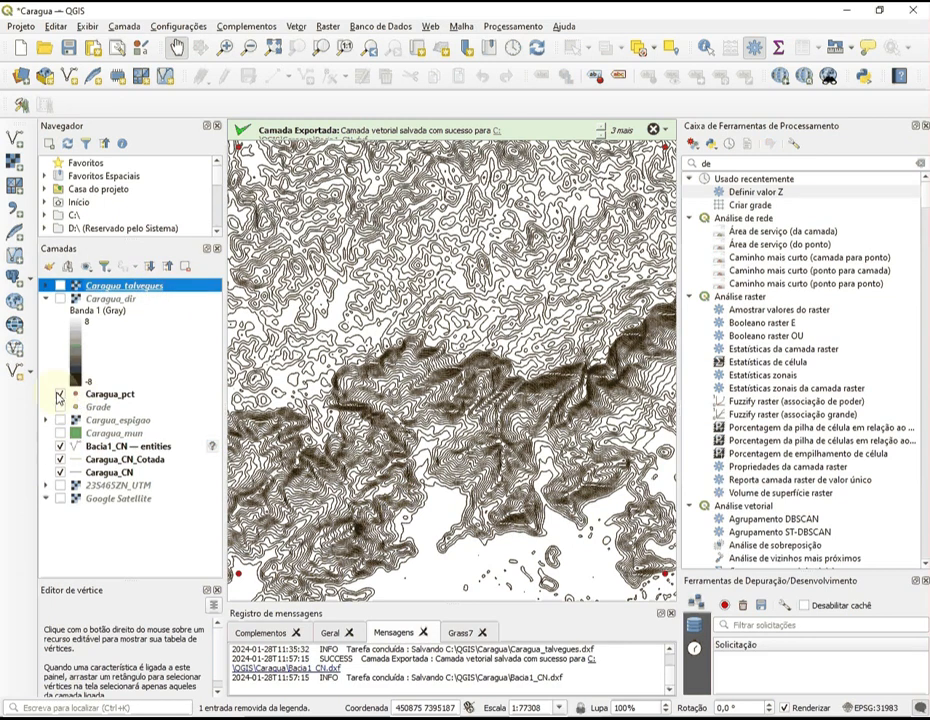
{"action": "left_click", "coordinate": [60, 286]}
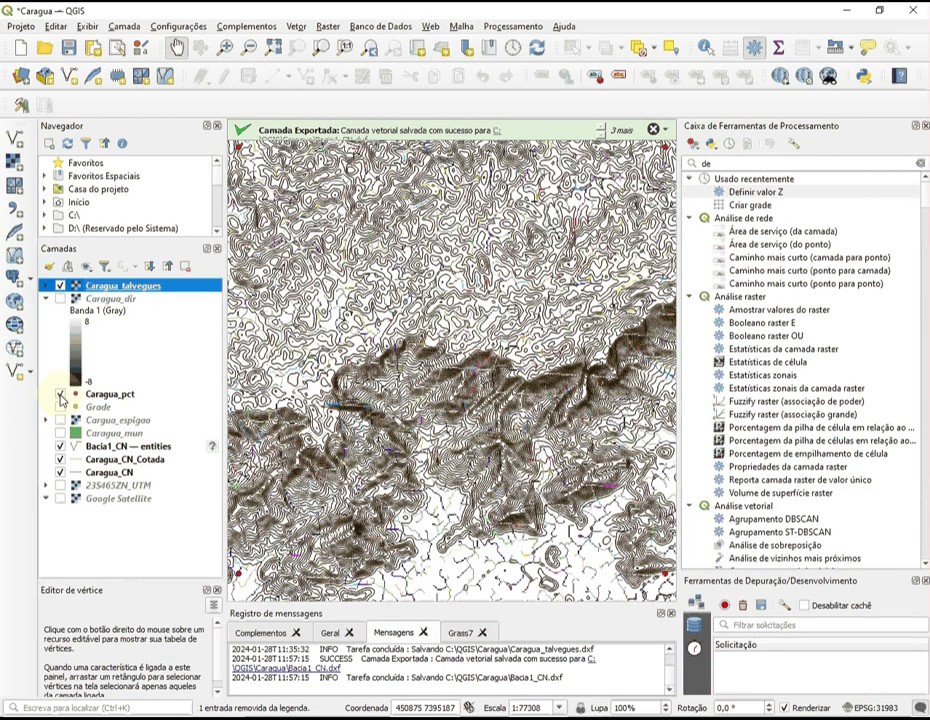
{"action": "left_click", "coordinate": [60, 447]}
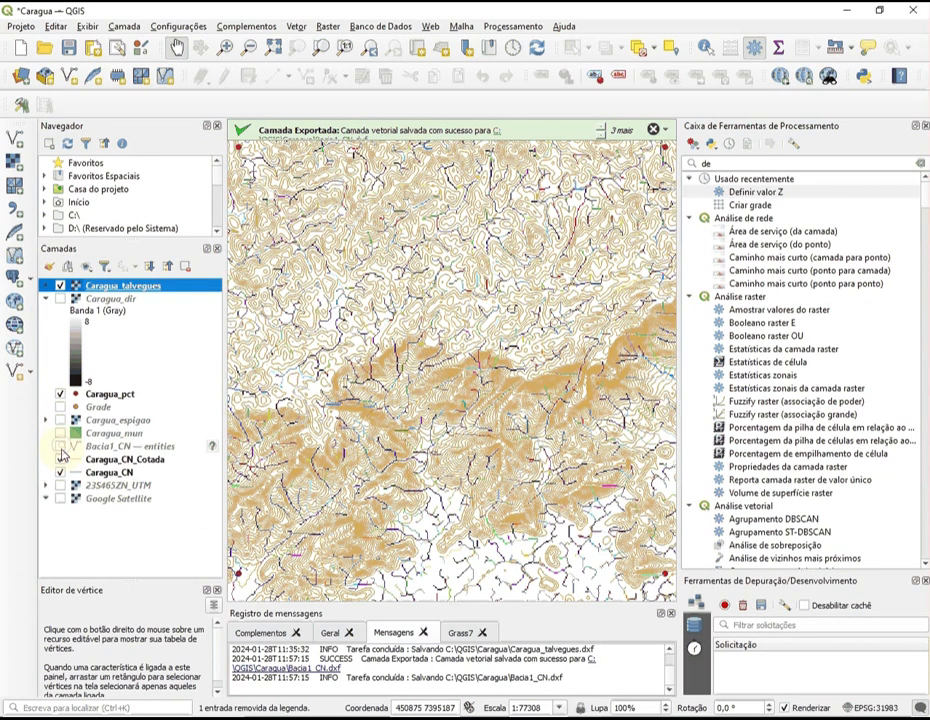
{"action": "left_click", "coordinate": [60, 460]}
{"action": "left_click", "coordinate": [60, 472]}
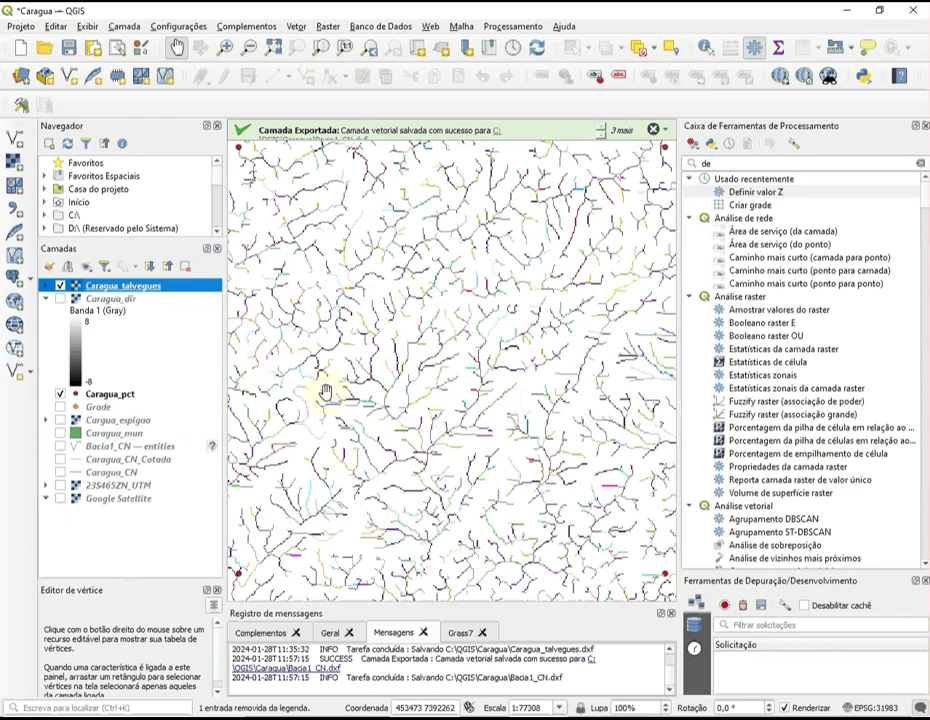
{"action": "right_click", "coordinate": [133, 288]}
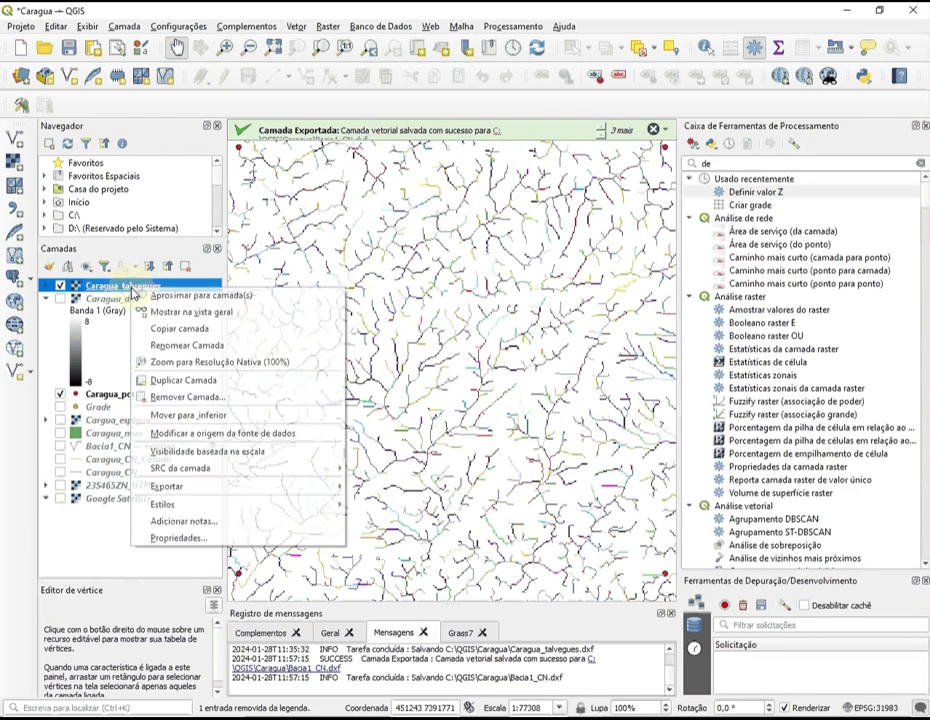
{"action": "left_click", "coordinate": [165, 296]}
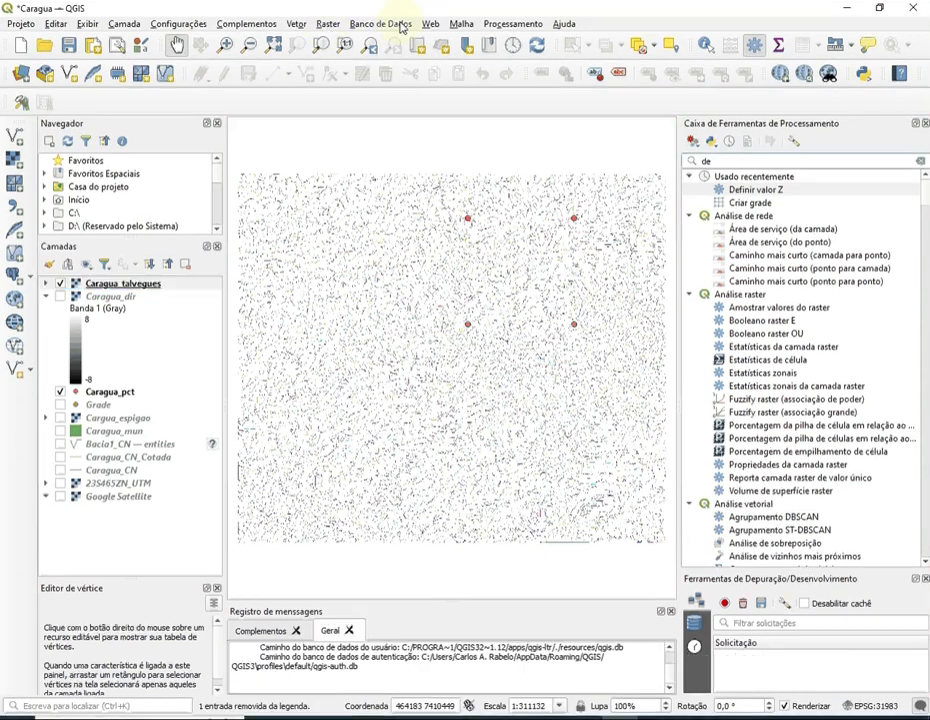
Set up a clip by extent for Caragua_talvegues, drawing a rectangle about 13.6 by 13.8 km around the four Caragua_pct points.
{"action": "left_click", "coordinate": [327, 24]}
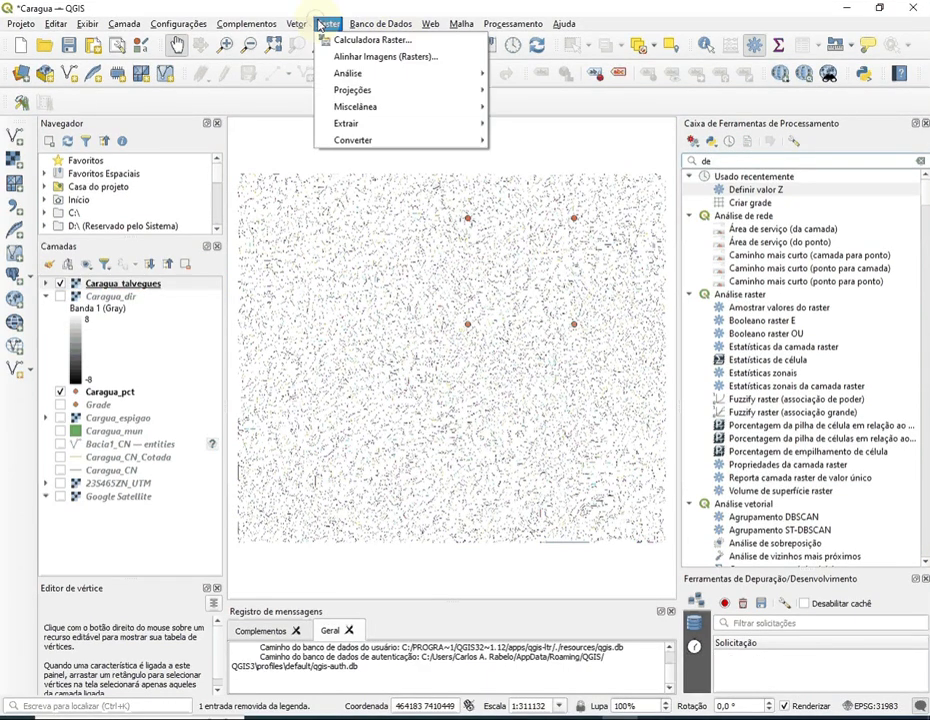
{"action": "mouse_move", "coordinate": [417, 122]}
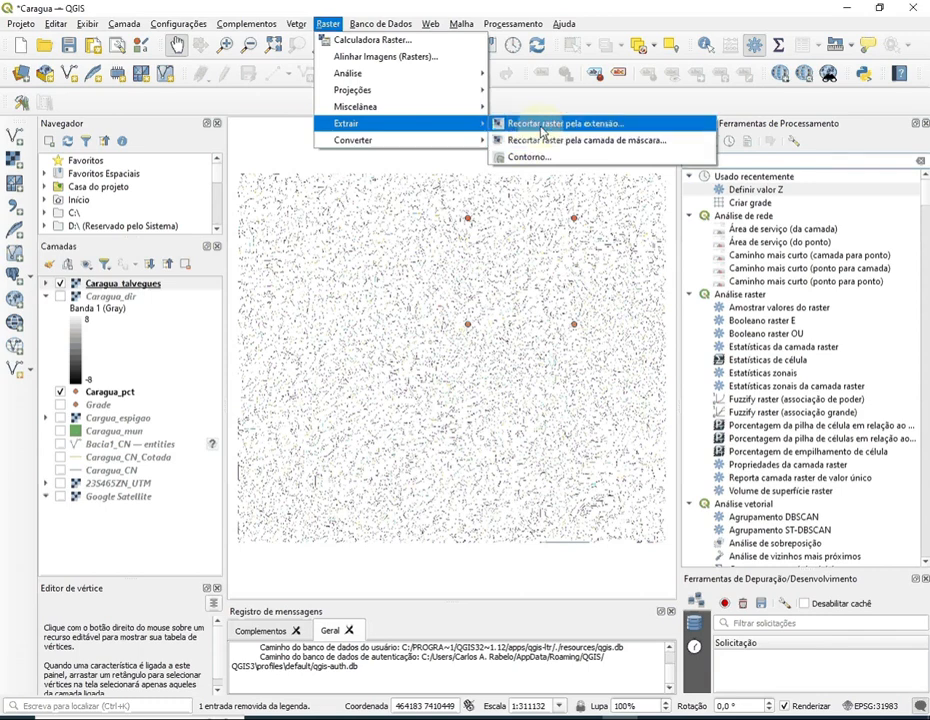
{"action": "left_click", "coordinate": [510, 123]}
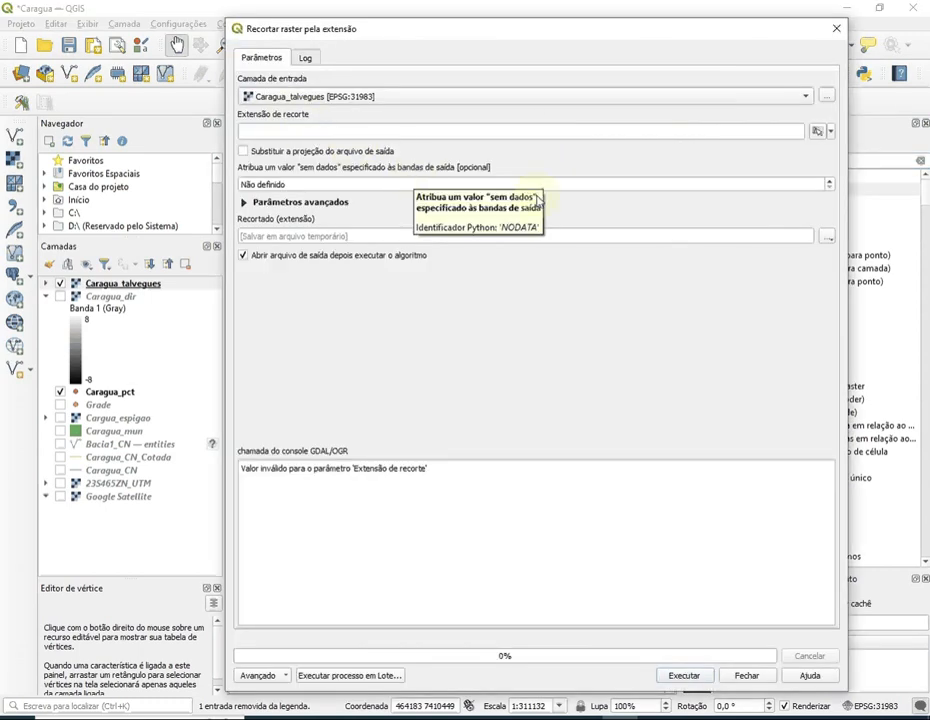
{"action": "left_click", "coordinate": [817, 132]}
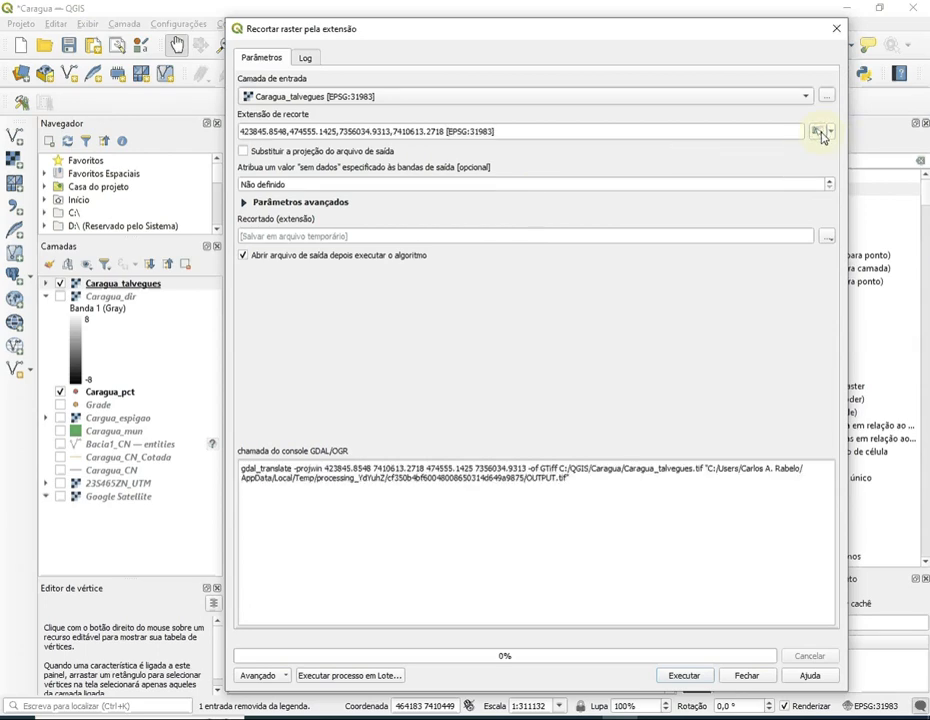
{"action": "left_click", "coordinate": [829, 132]}
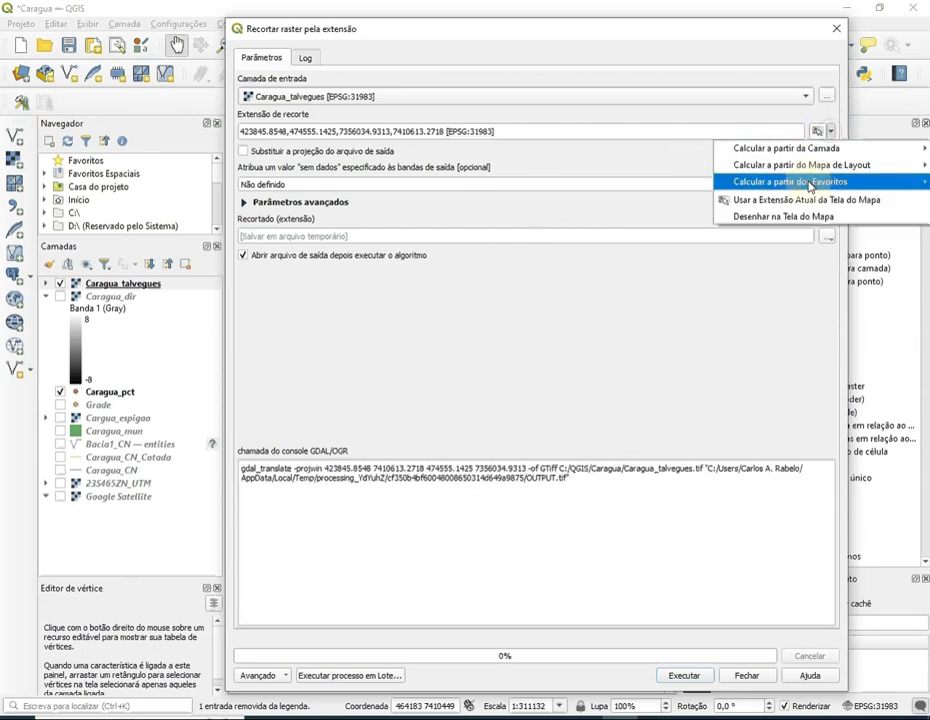
{"action": "left_click", "coordinate": [800, 216]}
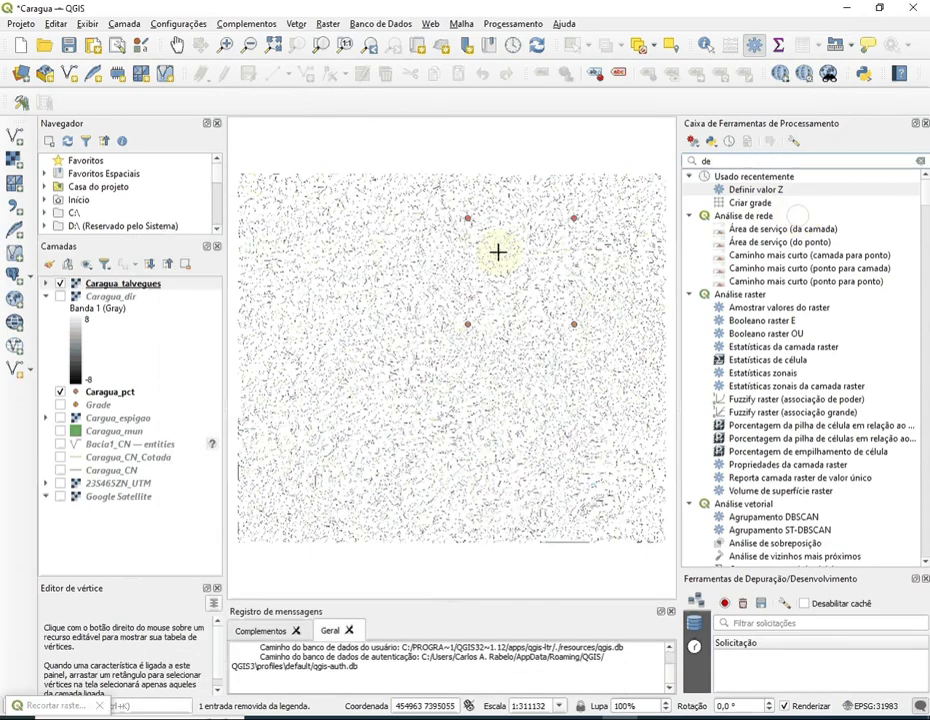
{"action": "left_click_drag", "start_coordinate": [460, 212], "coordinate": [581, 334]}
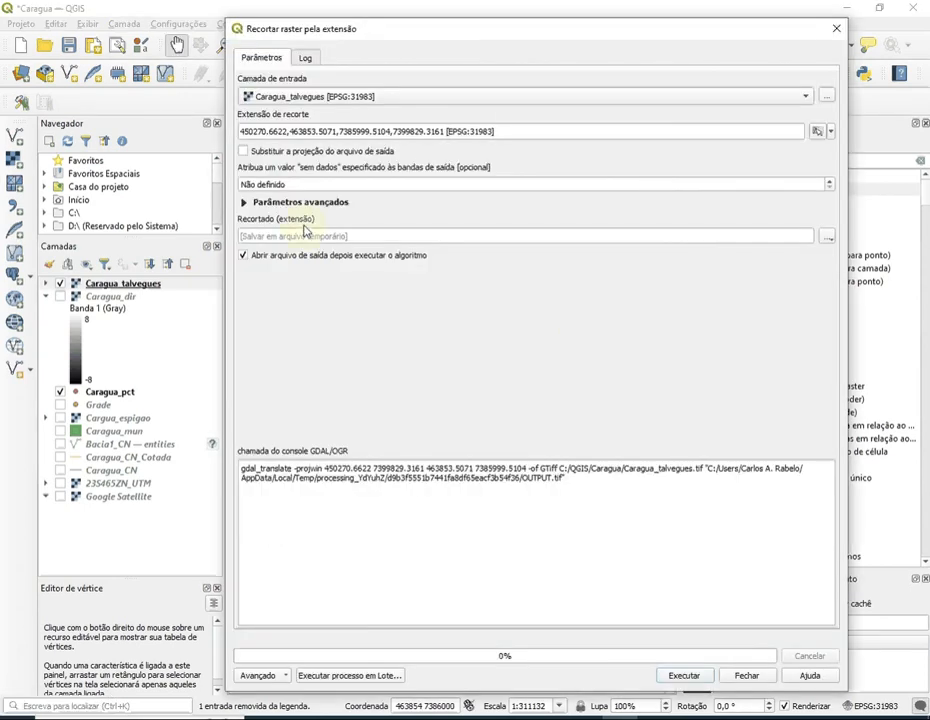
Set the clipped output to Caragua_talv_rec in the Caragua folder, run the clip, close it and hide the Caragua_talvegues layer.
{"action": "left_click", "coordinate": [827, 237]}
{"action": "type", "text": "Car"}
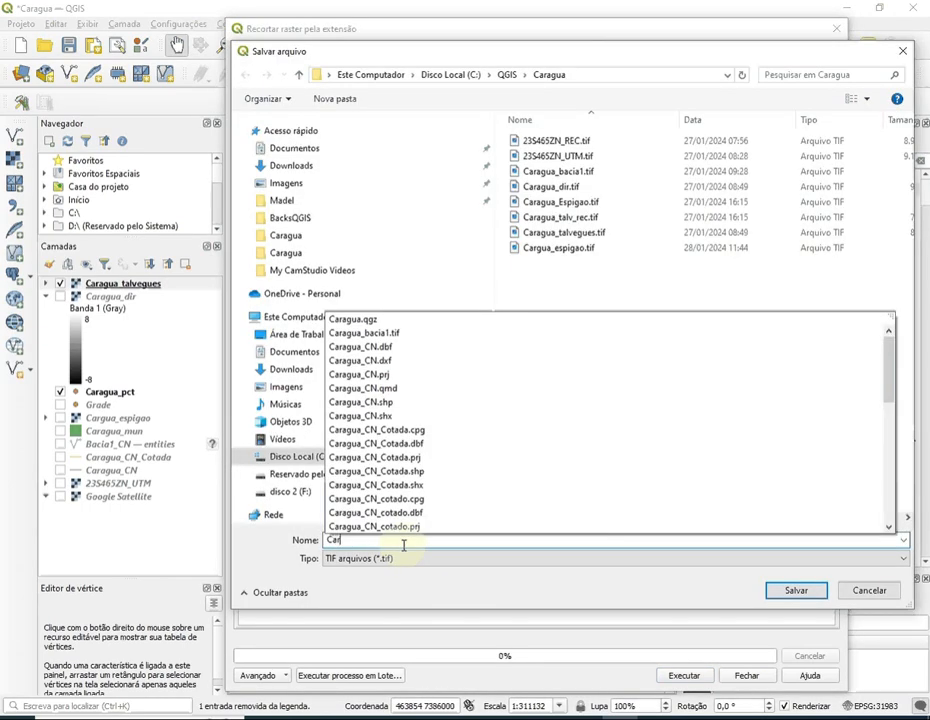
{"action": "type", "text": "agua_"}
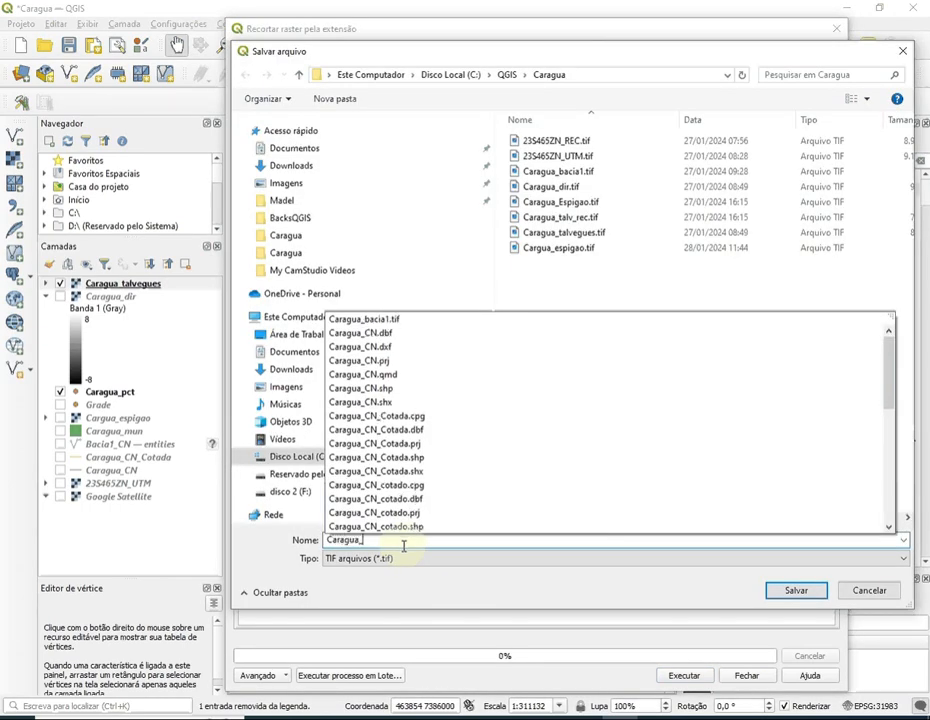
{"action": "type", "text": "talv_"}
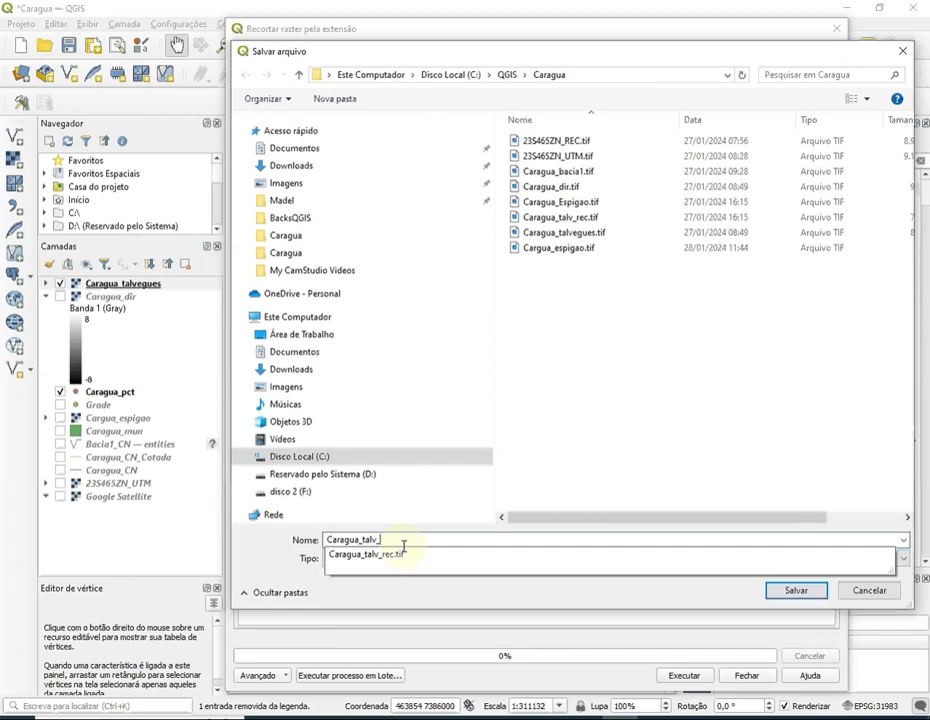
{"action": "type", "text": "rec"}
{"action": "left_click", "coordinate": [806, 594]}
{"action": "left_click", "coordinate": [685, 676]}
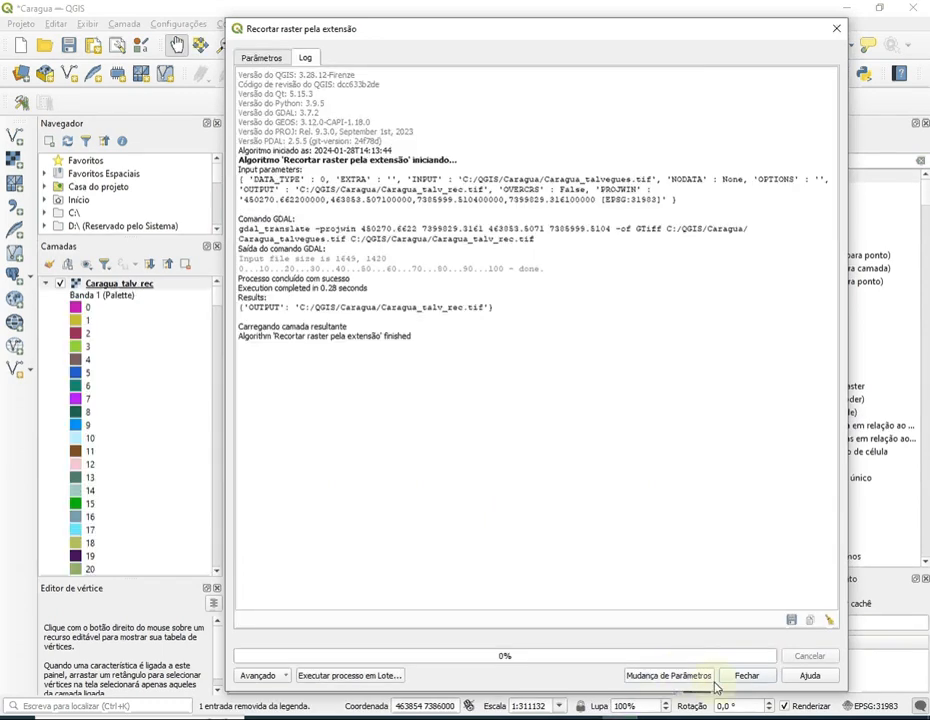
{"action": "left_click", "coordinate": [745, 677]}
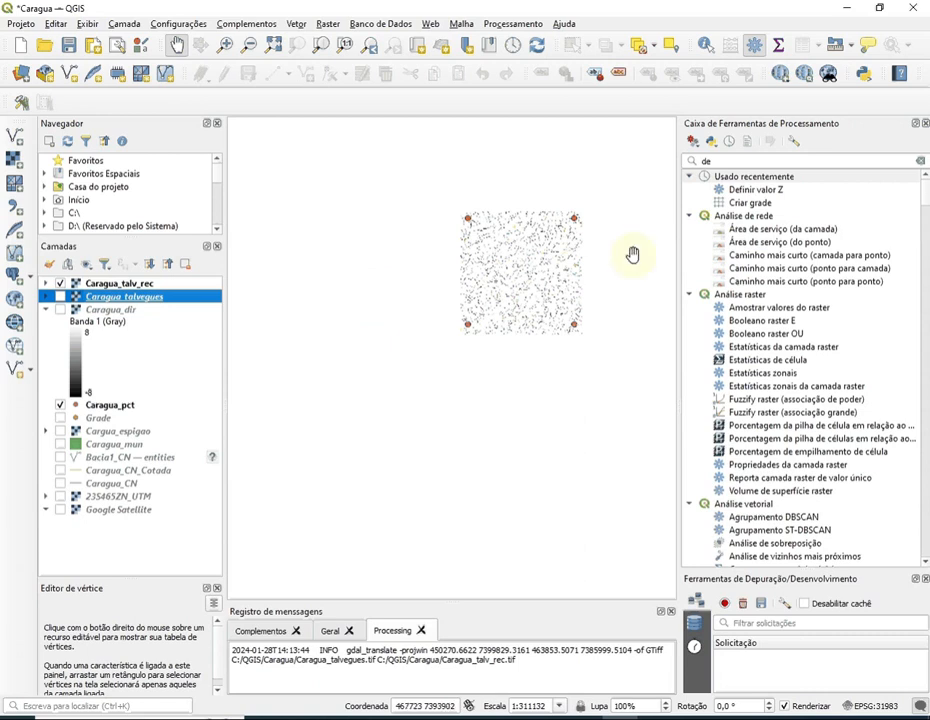
Find and open the r.to.vect algorithm, with Caragua_talv_rec as input raster and line as feature type.
{"action": "left_click_drag", "start_coordinate": [730, 160], "coordinate": [691, 161]}
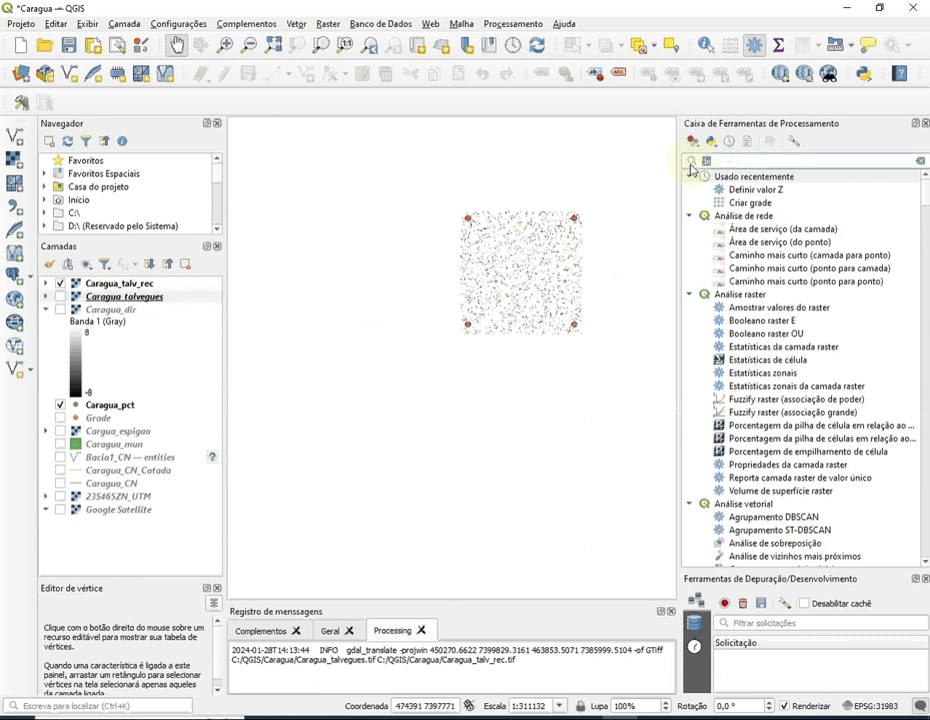
{"action": "type", "text": "r.to"}
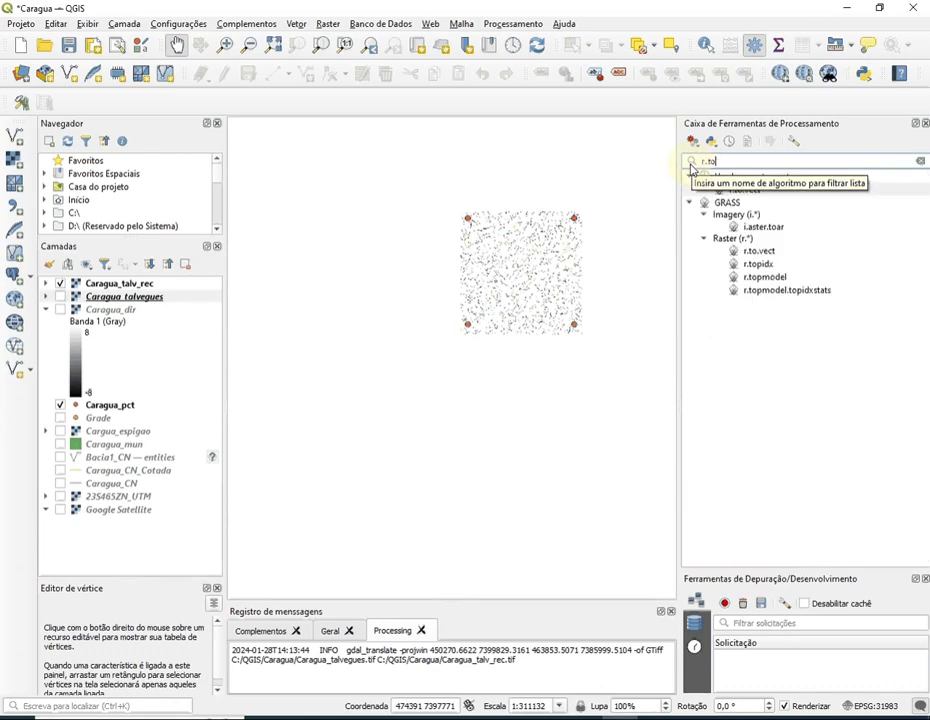
{"action": "left_click", "coordinate": [767, 251]}
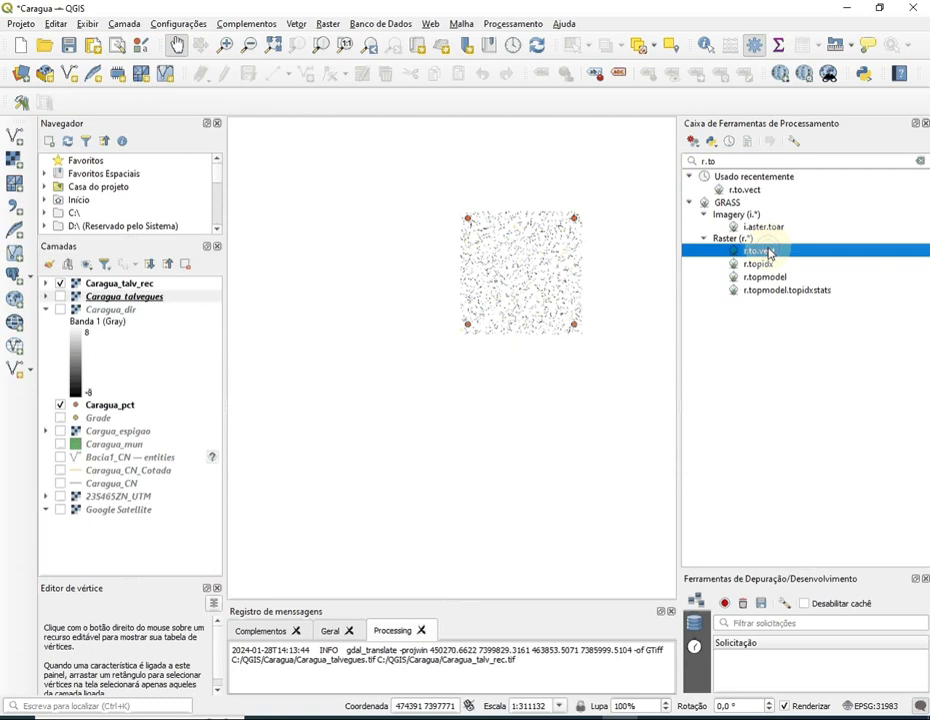
{"action": "double_click", "coordinate": [767, 251]}
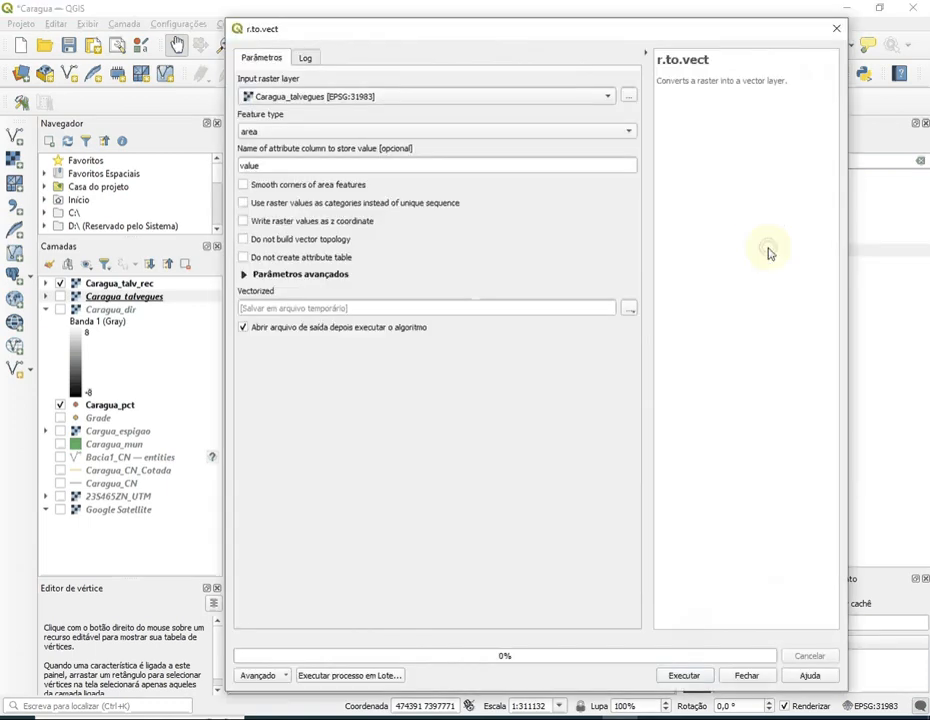
{"action": "left_click", "coordinate": [538, 100]}
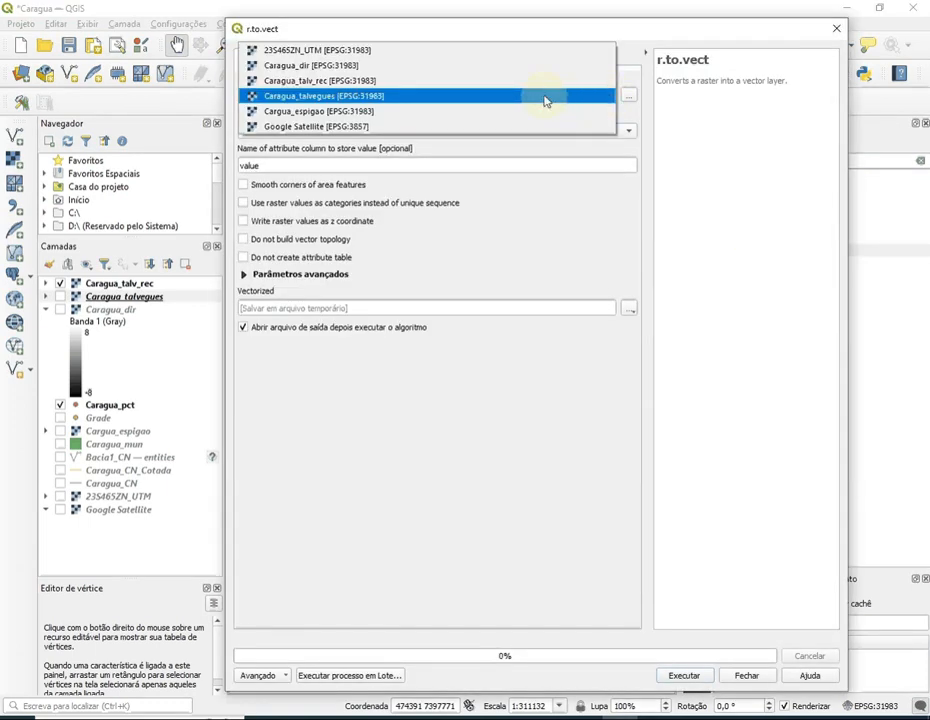
{"action": "left_click", "coordinate": [488, 81]}
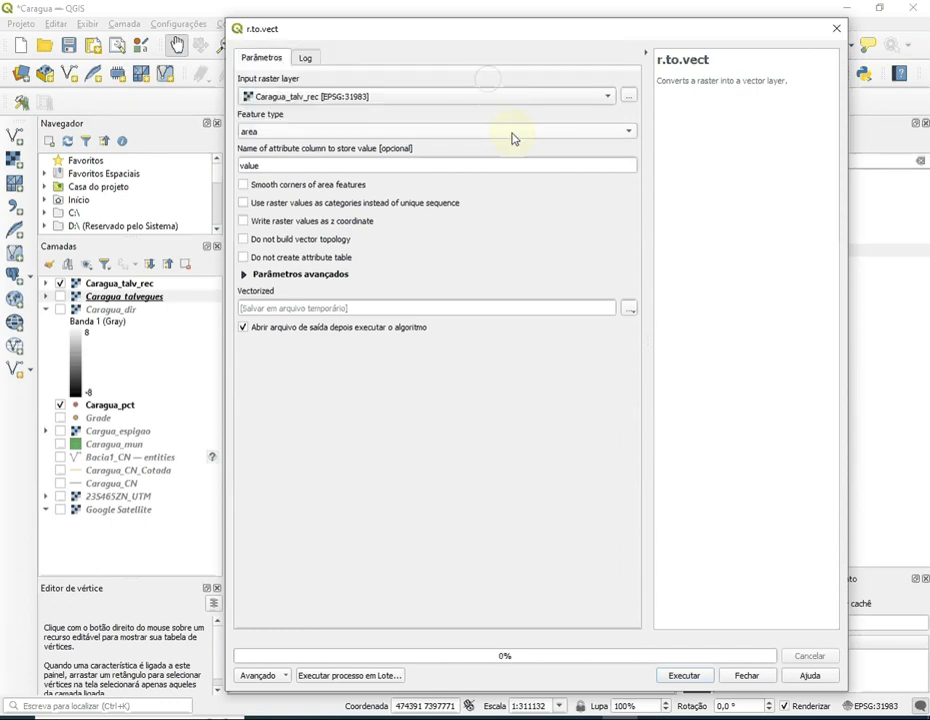
{"action": "left_click", "coordinate": [622, 132]}
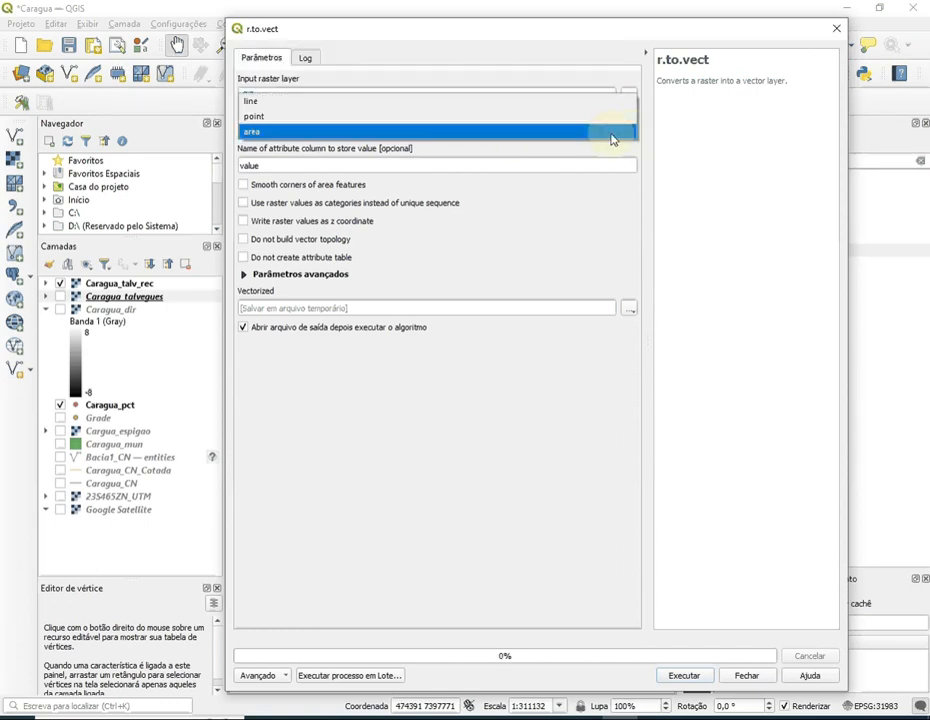
{"action": "left_click", "coordinate": [560, 103]}
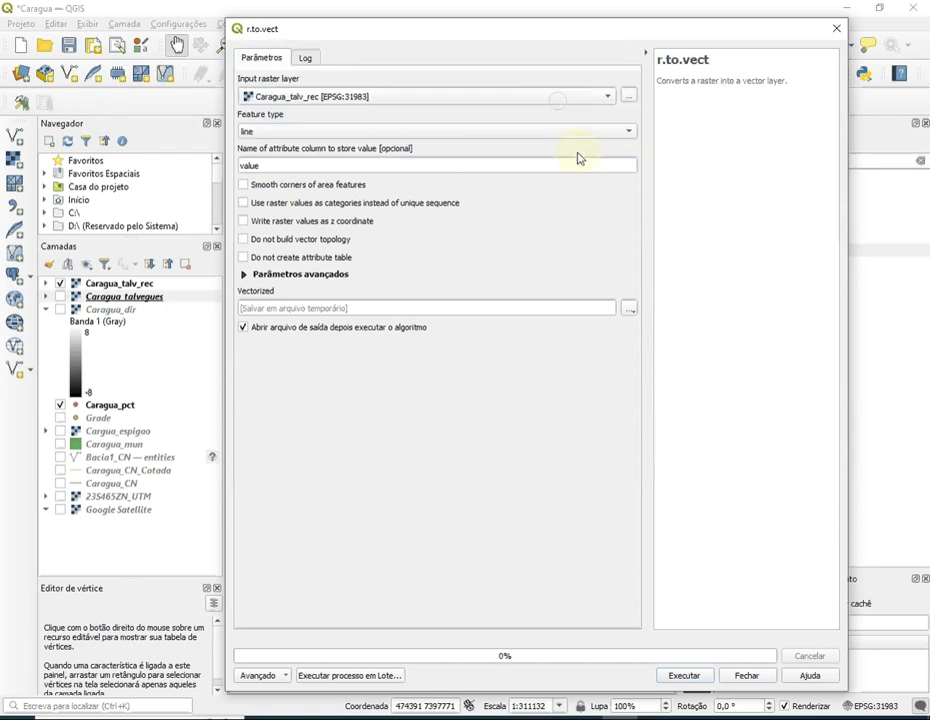
Set the vectorized output to the shapefile Caragua_talv_rec_vet in the Caragua folder, run the conversion and close it.
{"action": "left_click", "coordinate": [629, 309]}
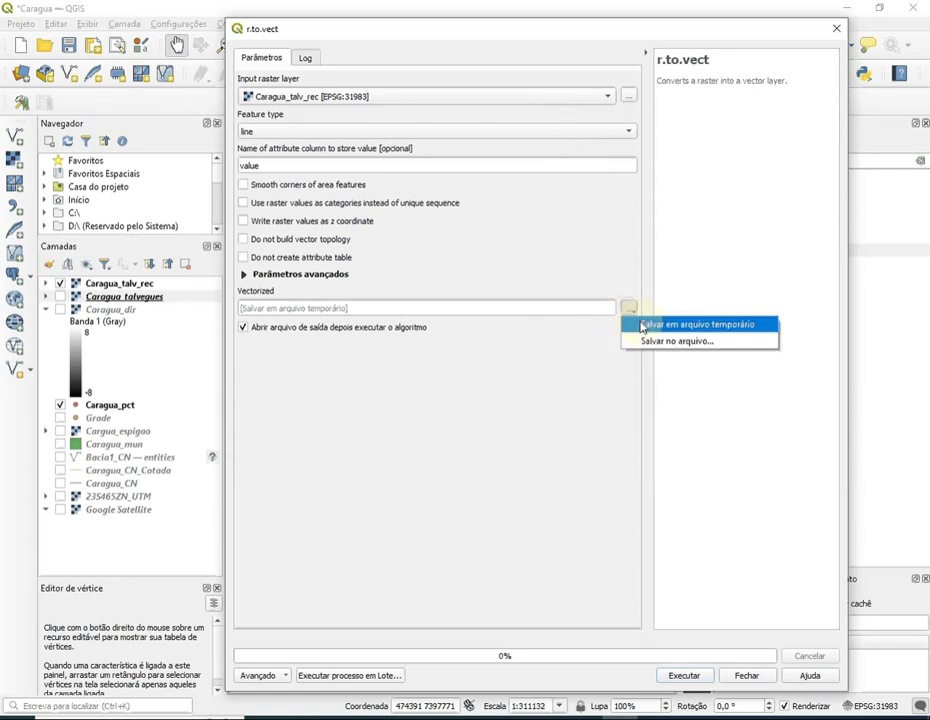
{"action": "left_click", "coordinate": [656, 345]}
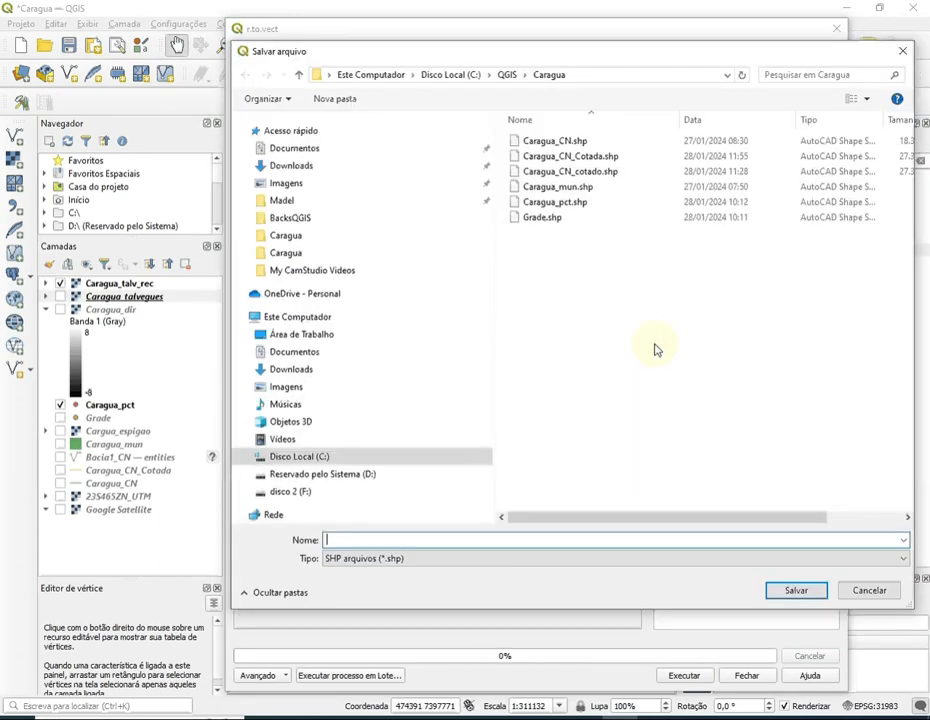
{"action": "type", "text": "Caragua_"}
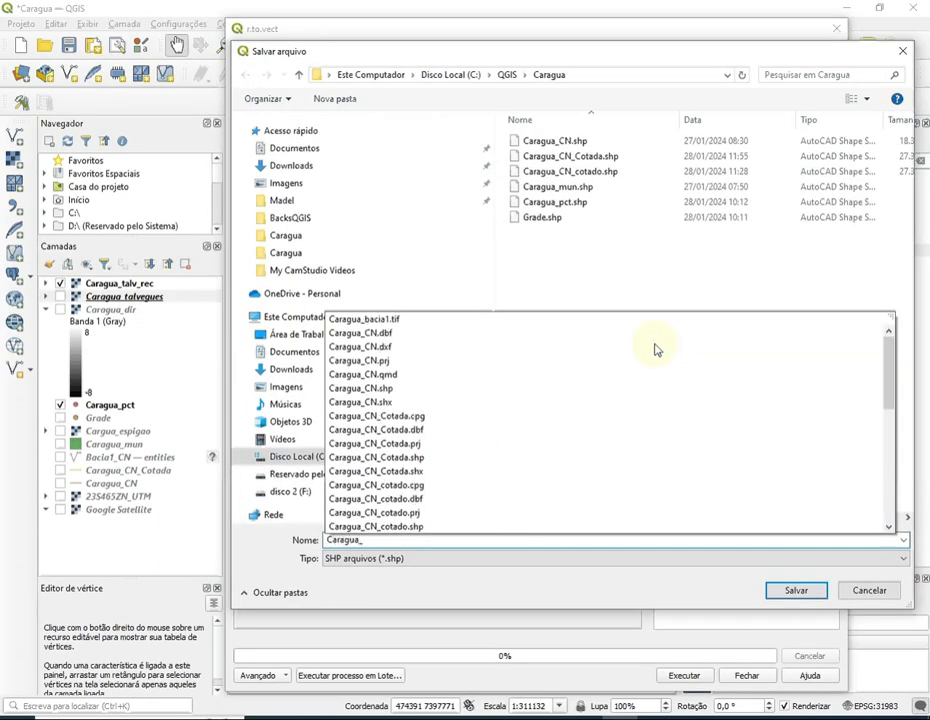
{"action": "type", "text": "talv_rec"}
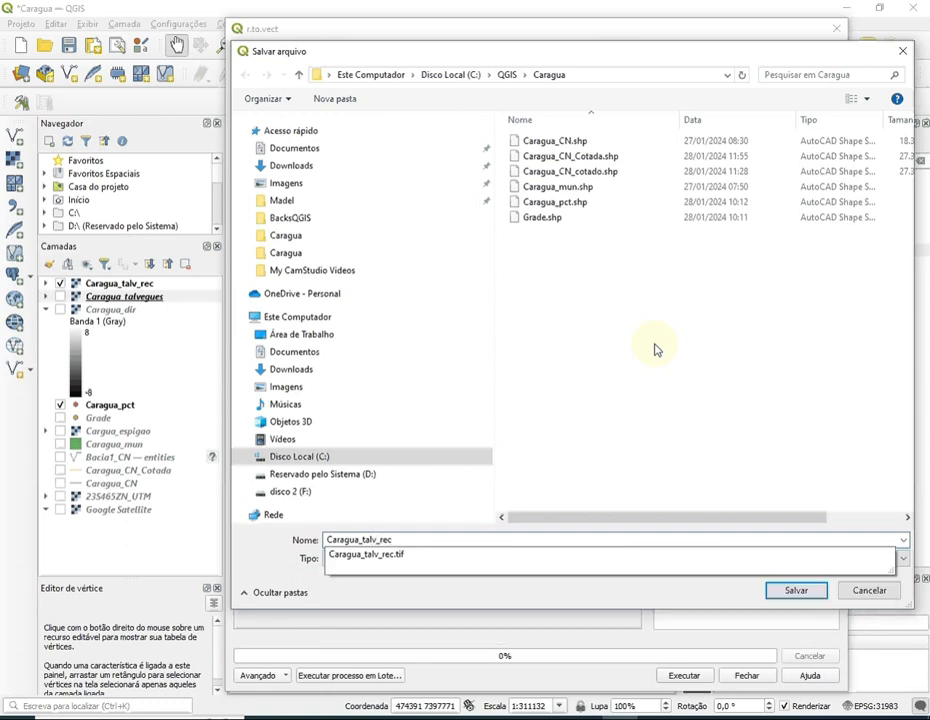
{"action": "type", "text": "_vet"}
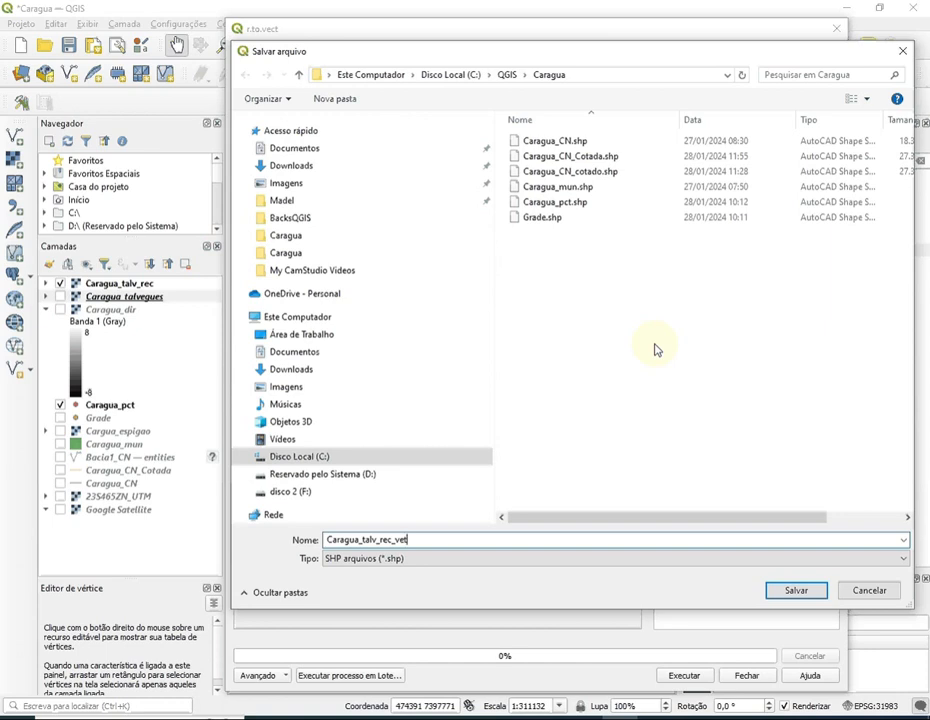
{"action": "left_click", "coordinate": [794, 592]}
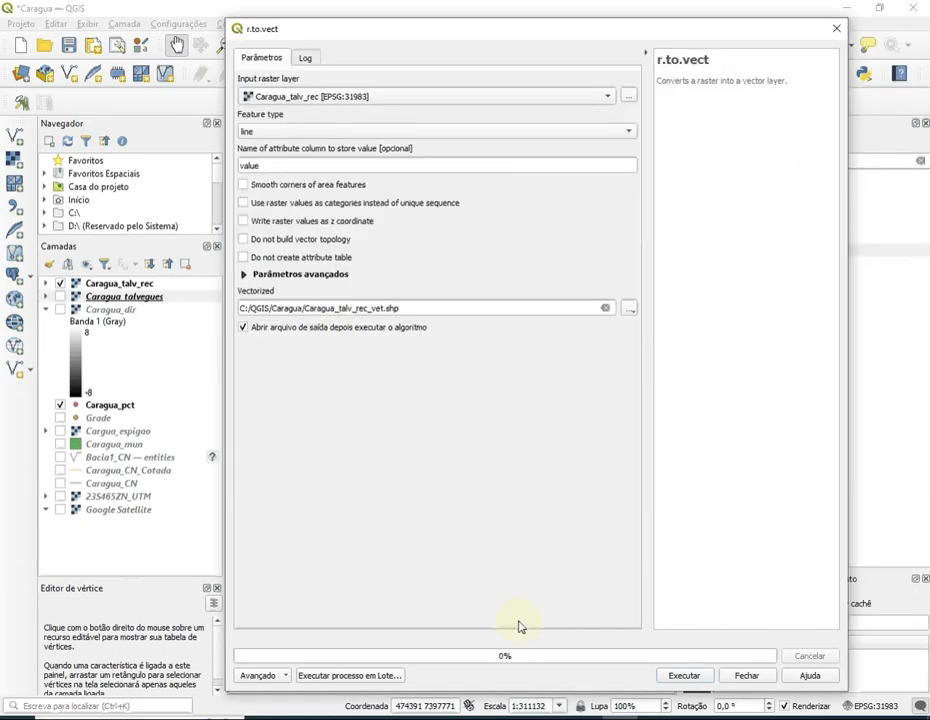
{"action": "left_click", "coordinate": [684, 676]}
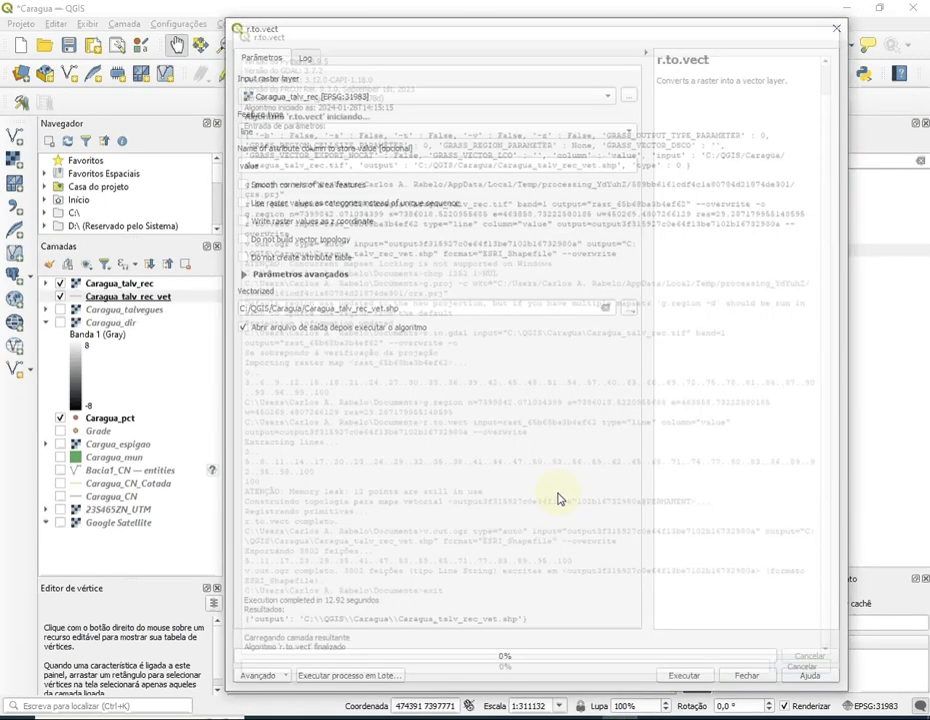
{"action": "left_click", "coordinate": [745, 677]}
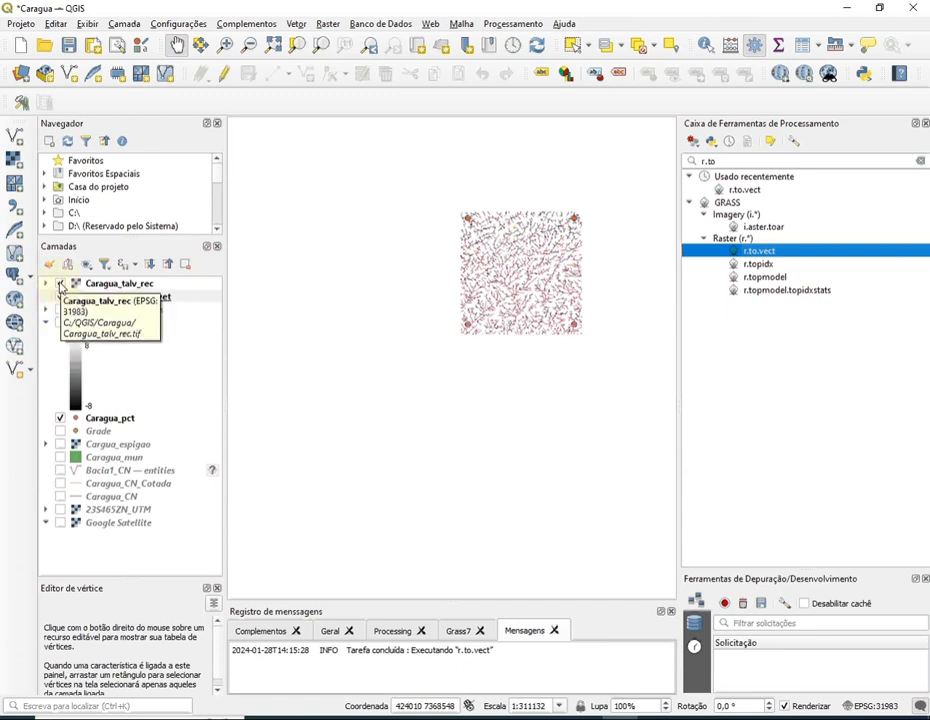
Hide the Caragua_talv_rec and Caragua_pct layers and zoom to the extent of the Caragua_talv_rec_vet layer.
{"action": "left_click", "coordinate": [60, 284]}
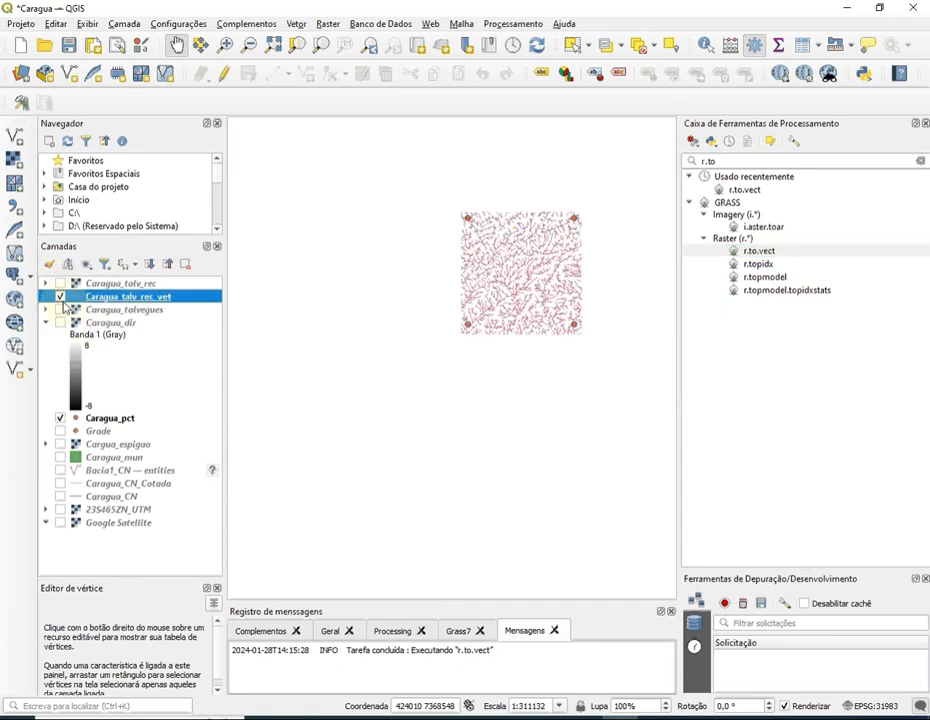
{"action": "left_click", "coordinate": [61, 420]}
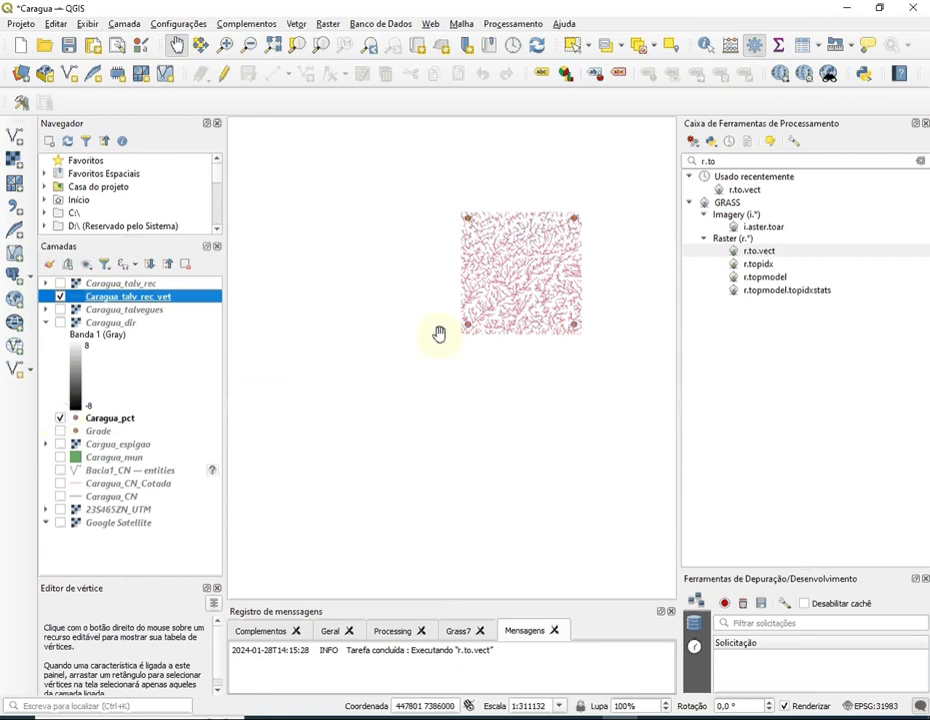
{"action": "left_click_drag", "start_coordinate": [424, 347], "coordinate": [374, 459]}
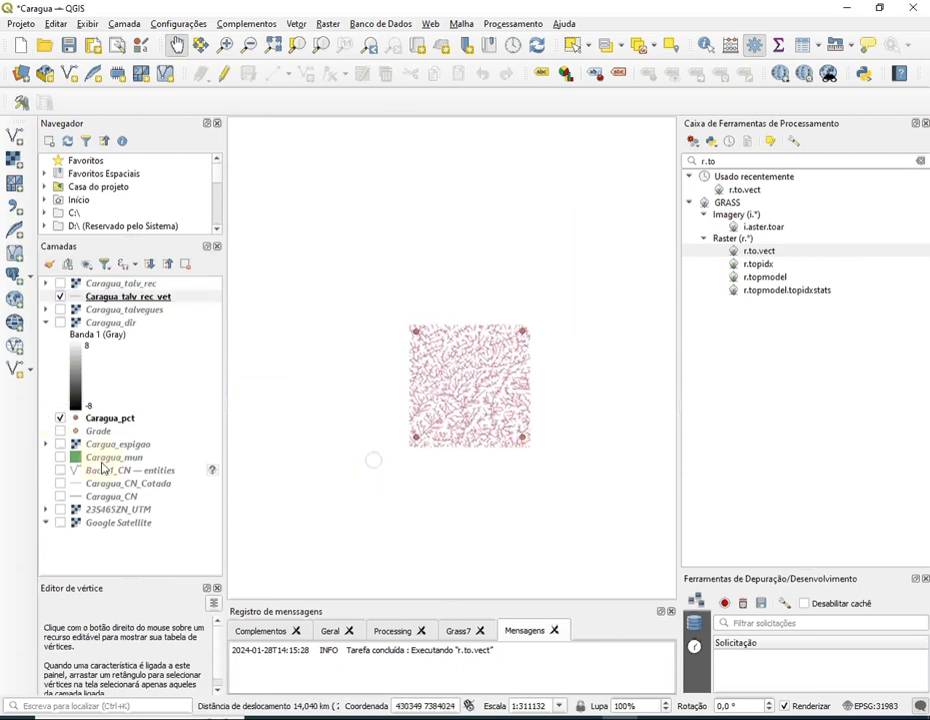
{"action": "left_click", "coordinate": [61, 420]}
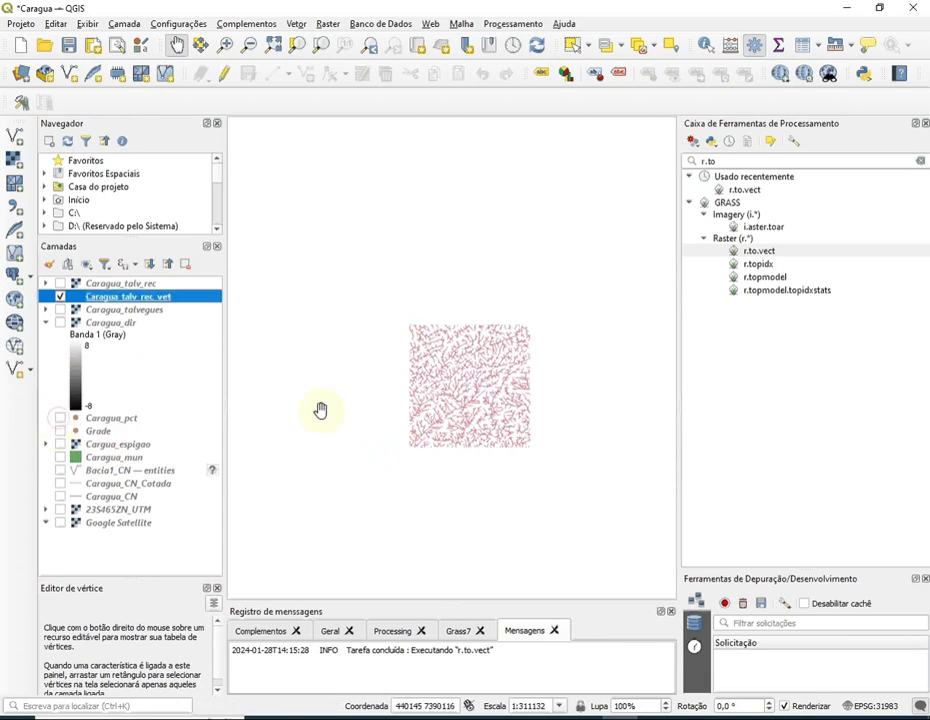
{"action": "scroll", "coordinate": [322, 408], "scroll_direction": "up", "scroll_amount": 2}
{"action": "left_click_drag", "start_coordinate": [539, 379], "coordinate": [414, 380]}
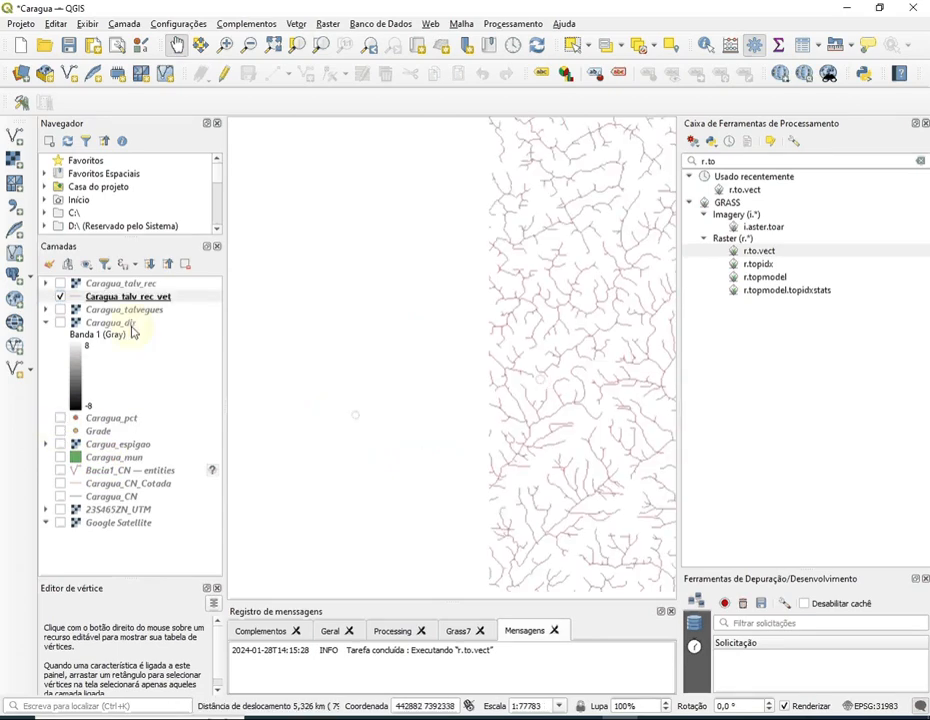
{"action": "right_click", "coordinate": [131, 303]}
{"action": "left_click", "coordinate": [150, 309]}
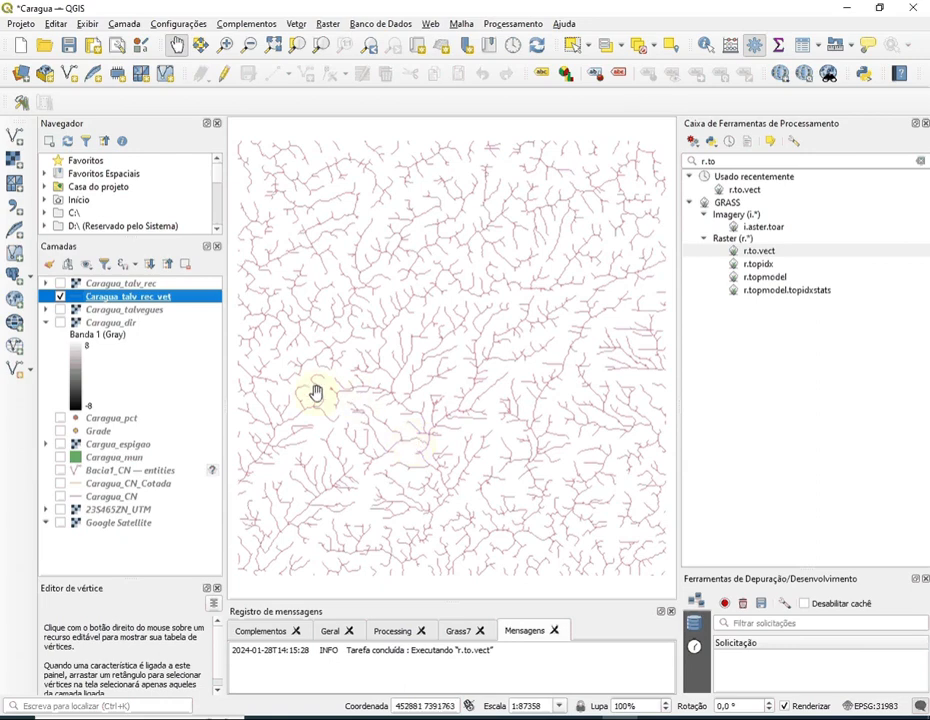
Start exporting the Caragua_talv_rec_vet layer as AutoCAD DXF, with the output file Bacia1_Talvegues in the Caragua folder.
{"action": "right_click", "coordinate": [124, 304]}
{"action": "mouse_move", "coordinate": [205, 585]}
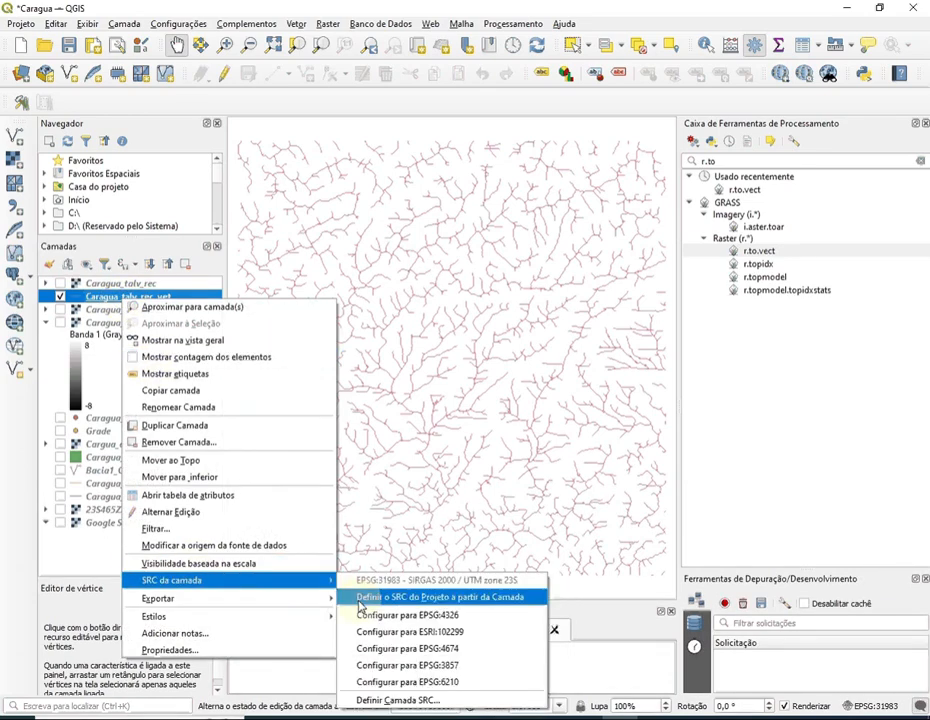
{"action": "mouse_move", "coordinate": [297, 600]}
{"action": "left_click", "coordinate": [360, 599]}
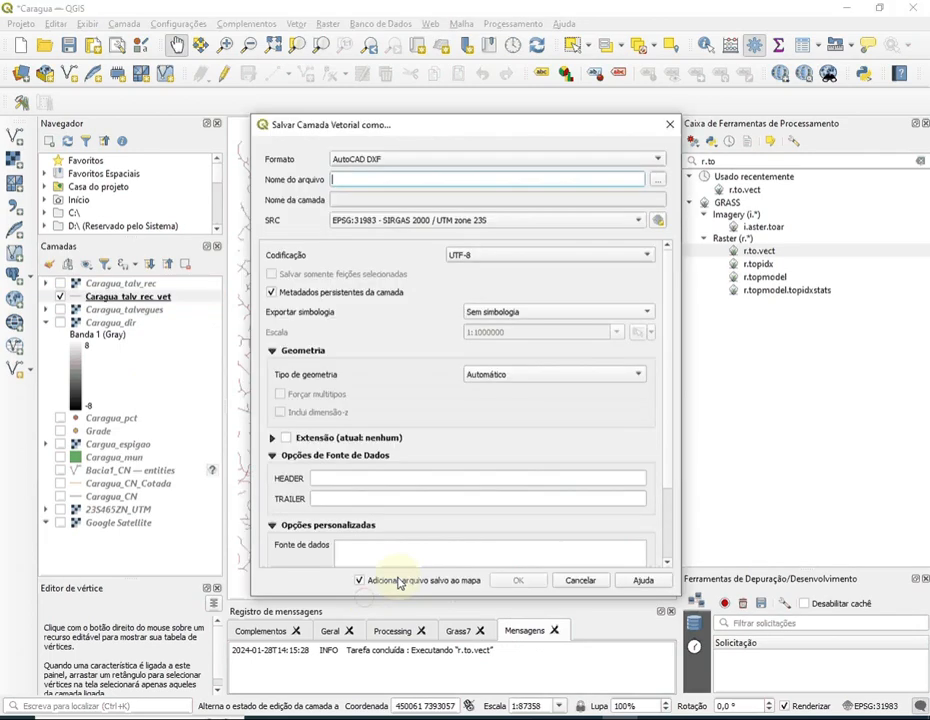
{"action": "left_click", "coordinate": [657, 179]}
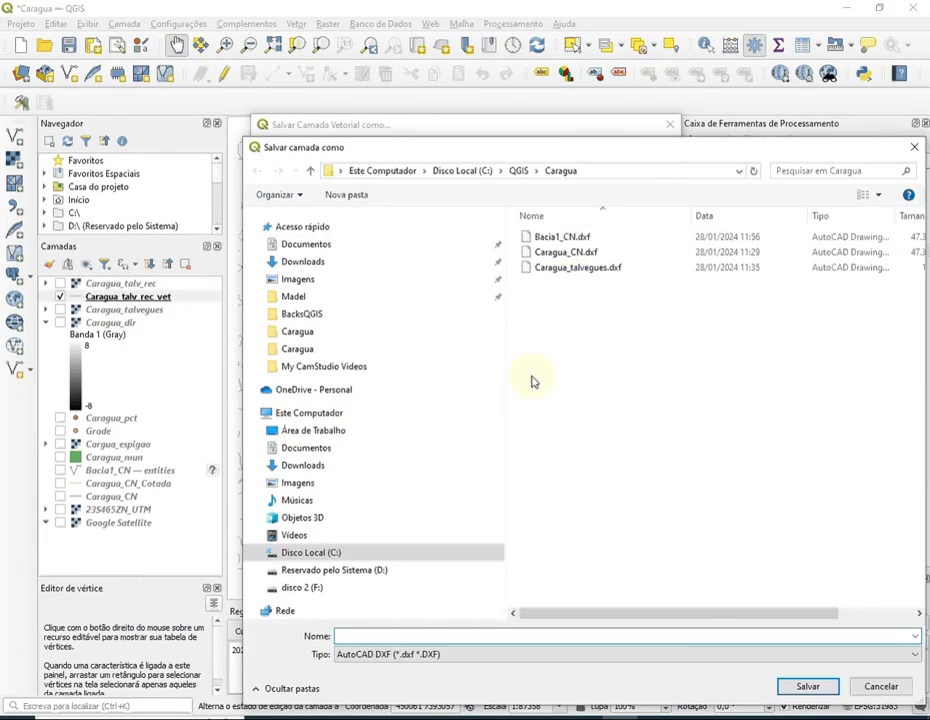
{"action": "left_click", "coordinate": [349, 635]}
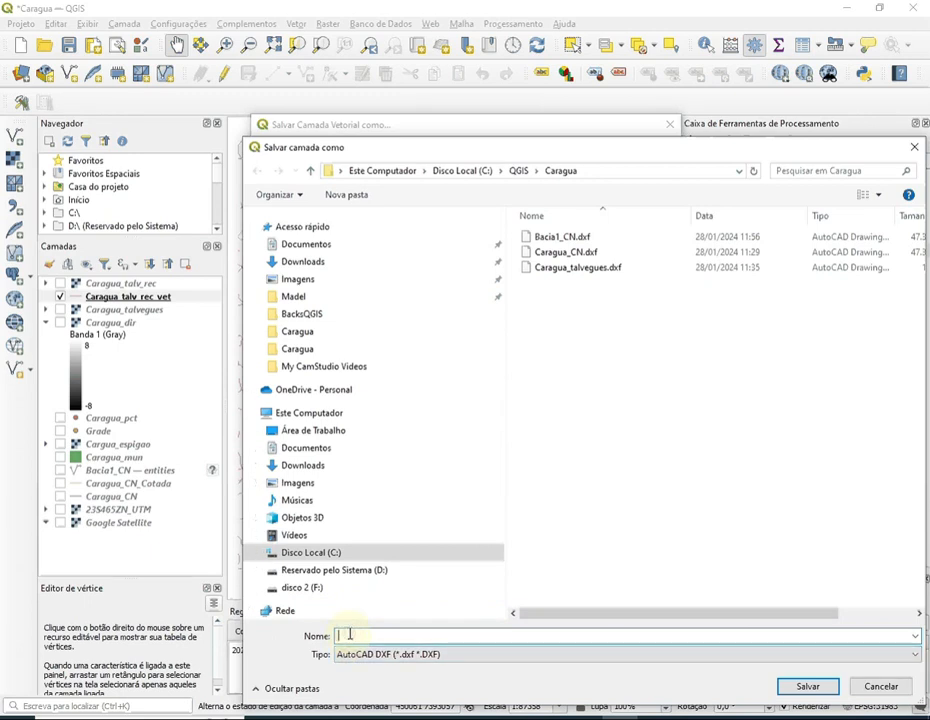
{"action": "type", "text": "Bacia"}
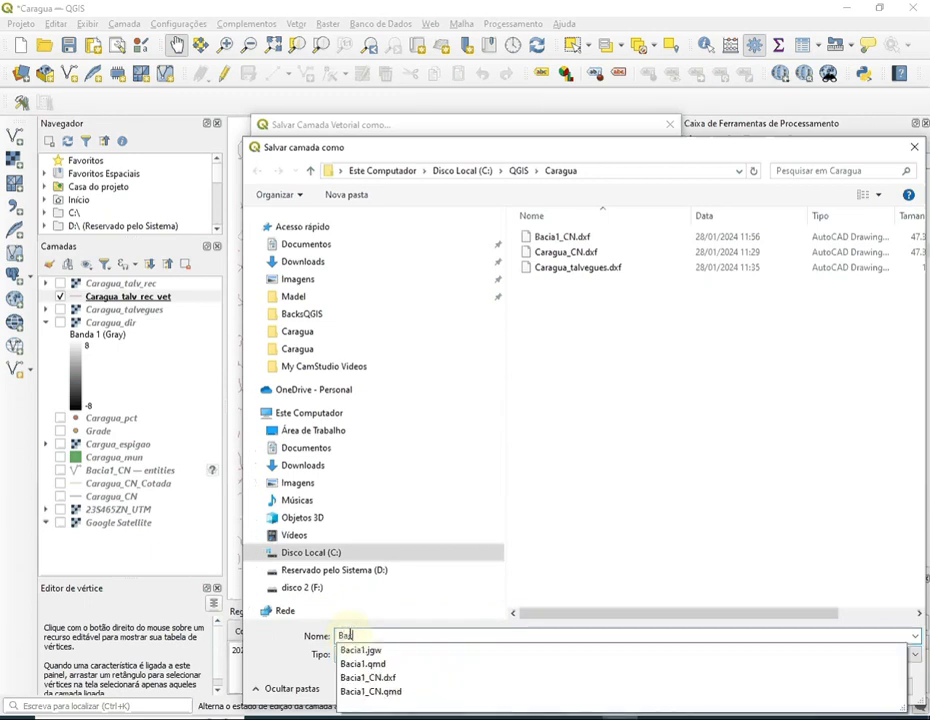
{"action": "type", "text": "1_"}
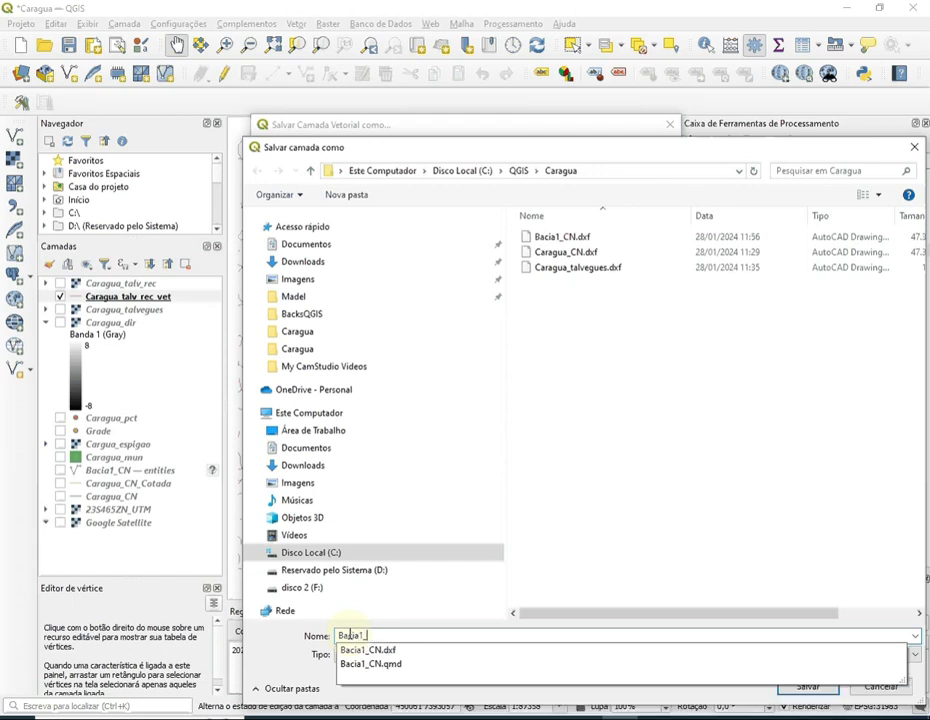
{"action": "type", "text": "Talvegues"}
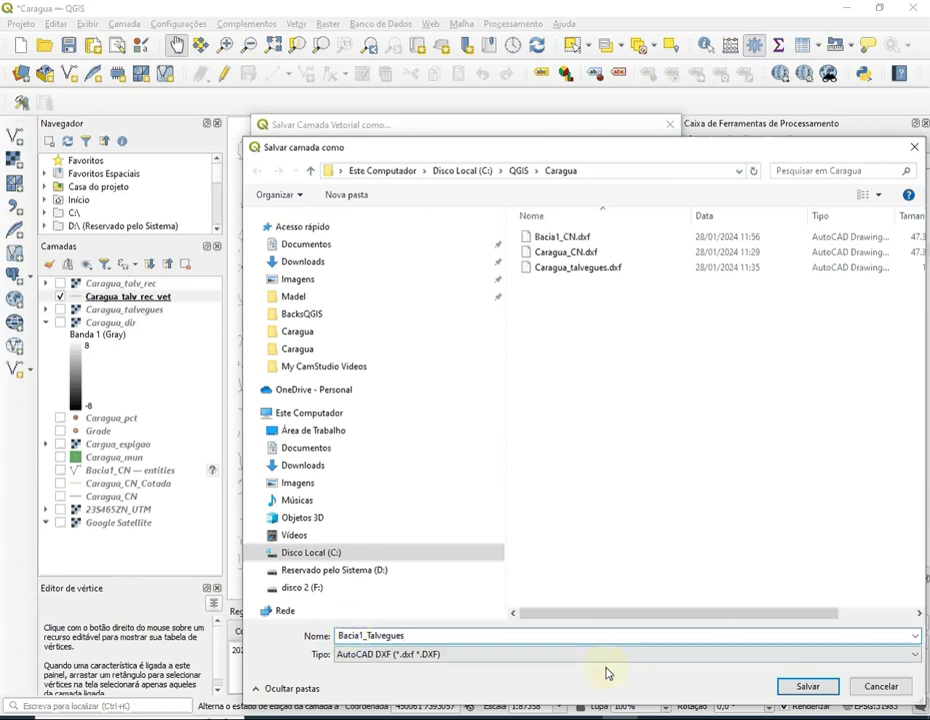
{"action": "left_click", "coordinate": [803, 689]}
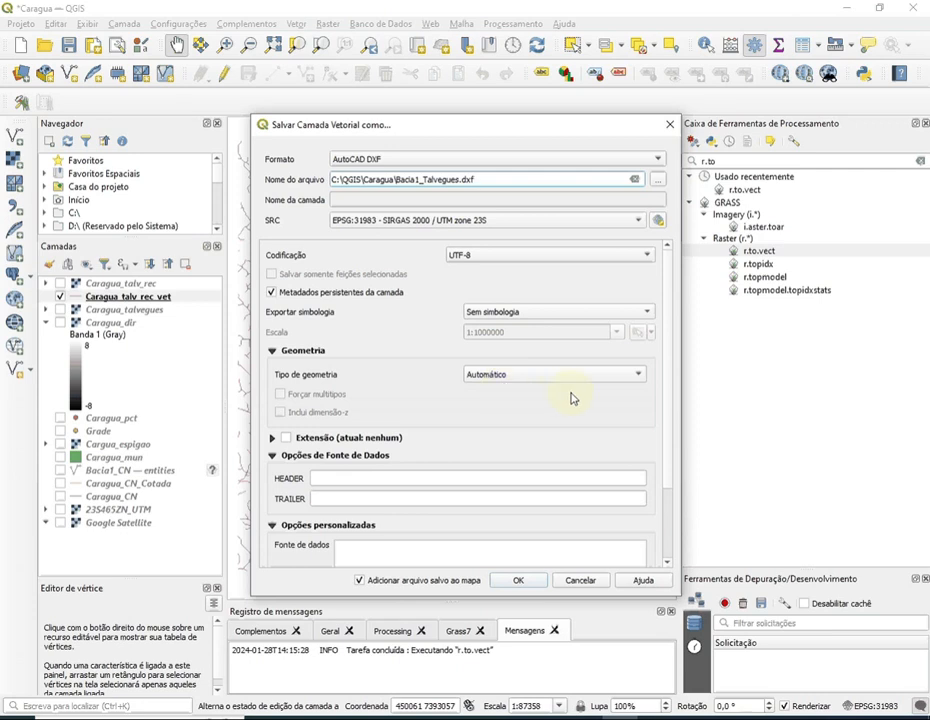
Set the export geometry type to line string, run the DXF export and add its entities layer to the project.
{"action": "left_click", "coordinate": [633, 374]}
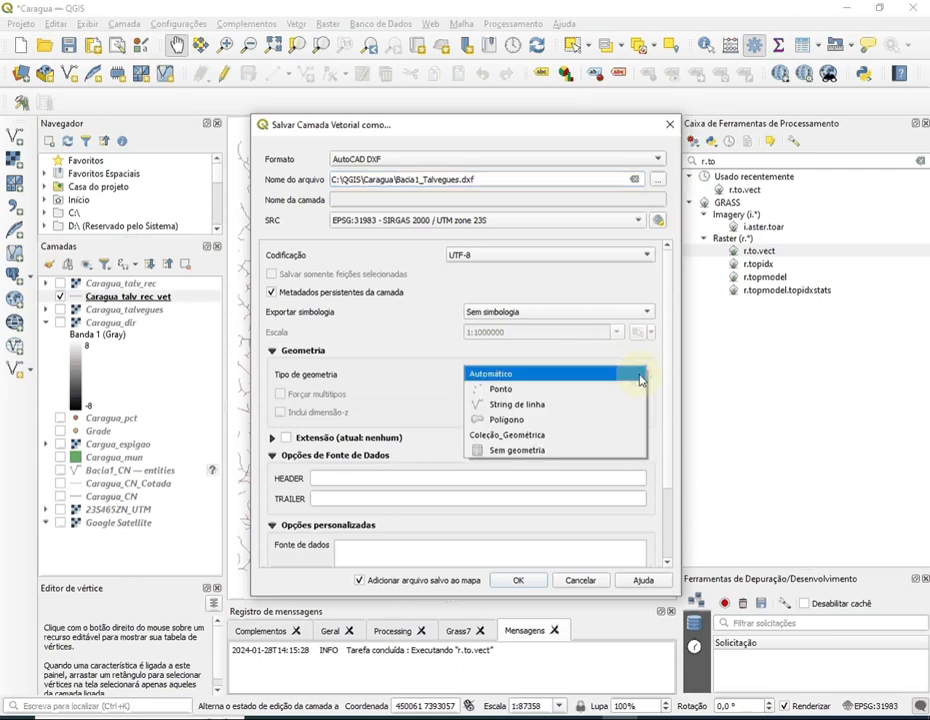
{"action": "left_click", "coordinate": [596, 406]}
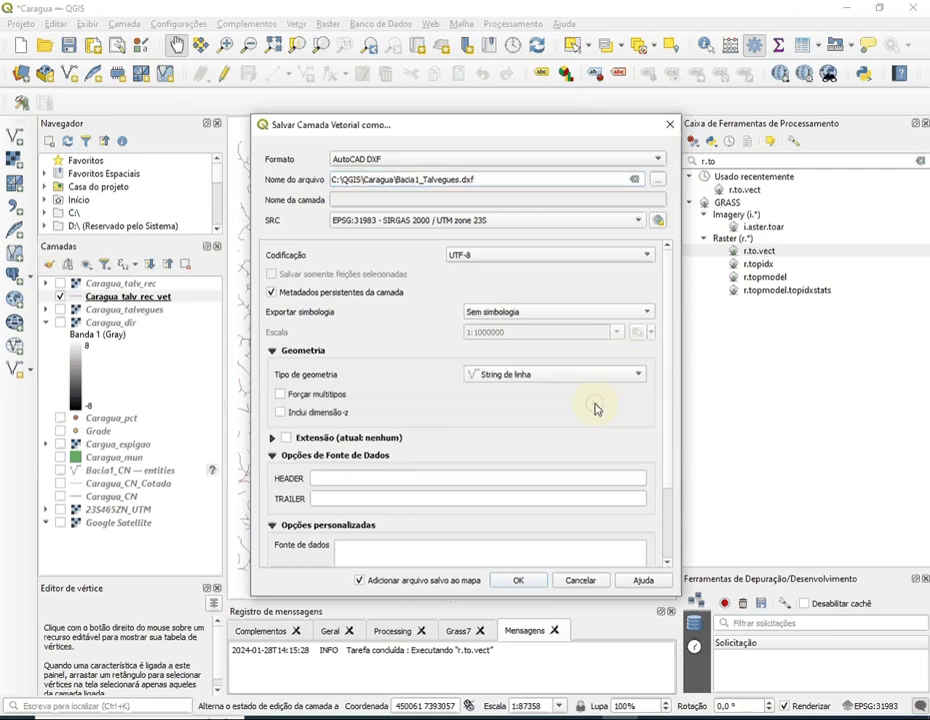
{"action": "left_click", "coordinate": [519, 583]}
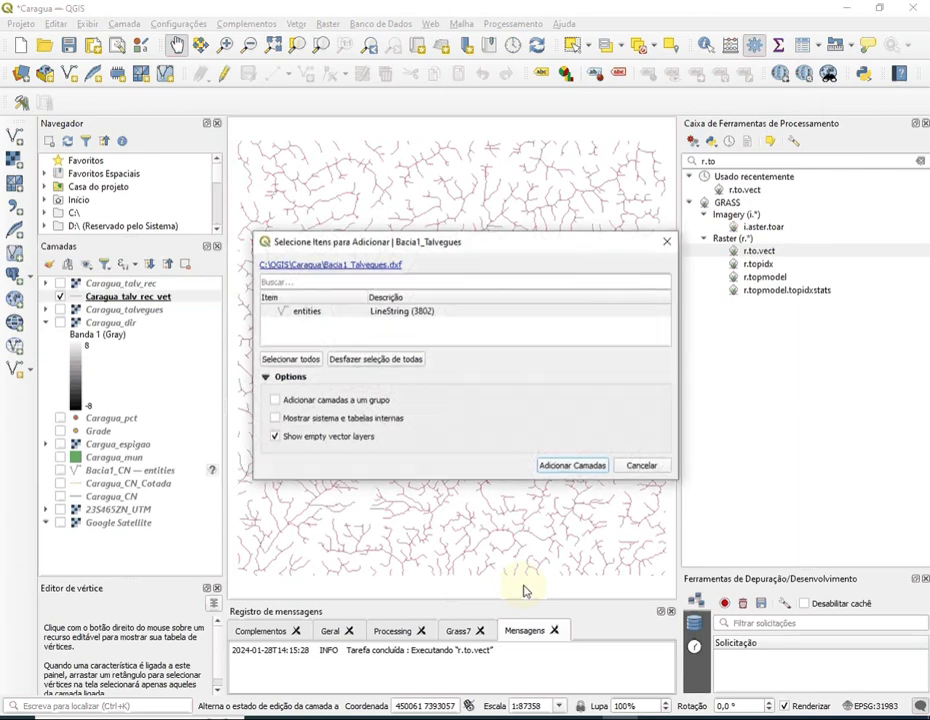
{"action": "left_click", "coordinate": [352, 312]}
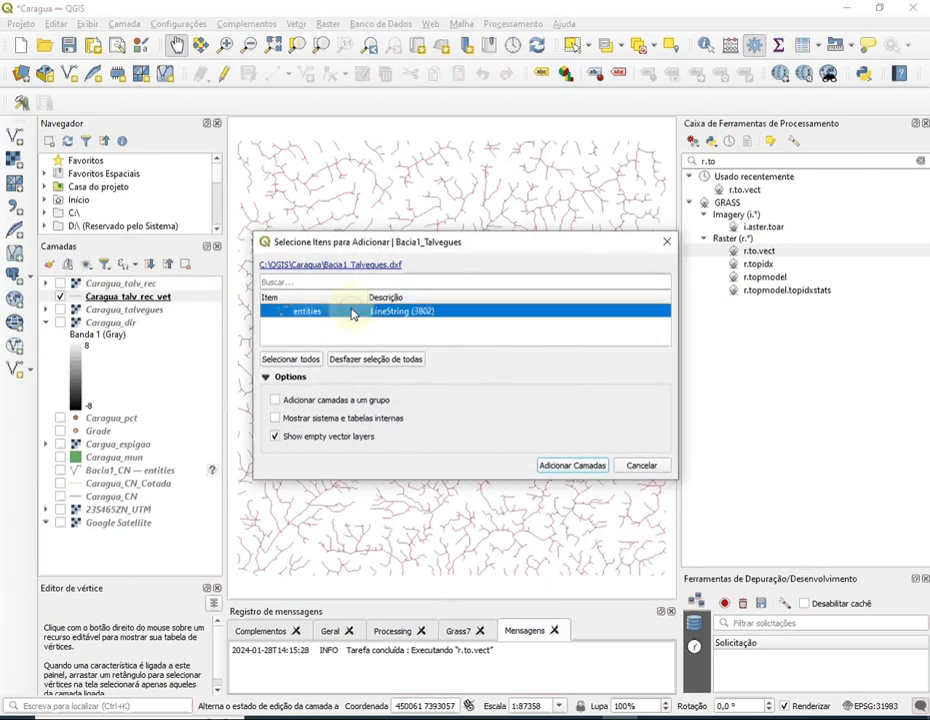
{"action": "left_click", "coordinate": [556, 465]}
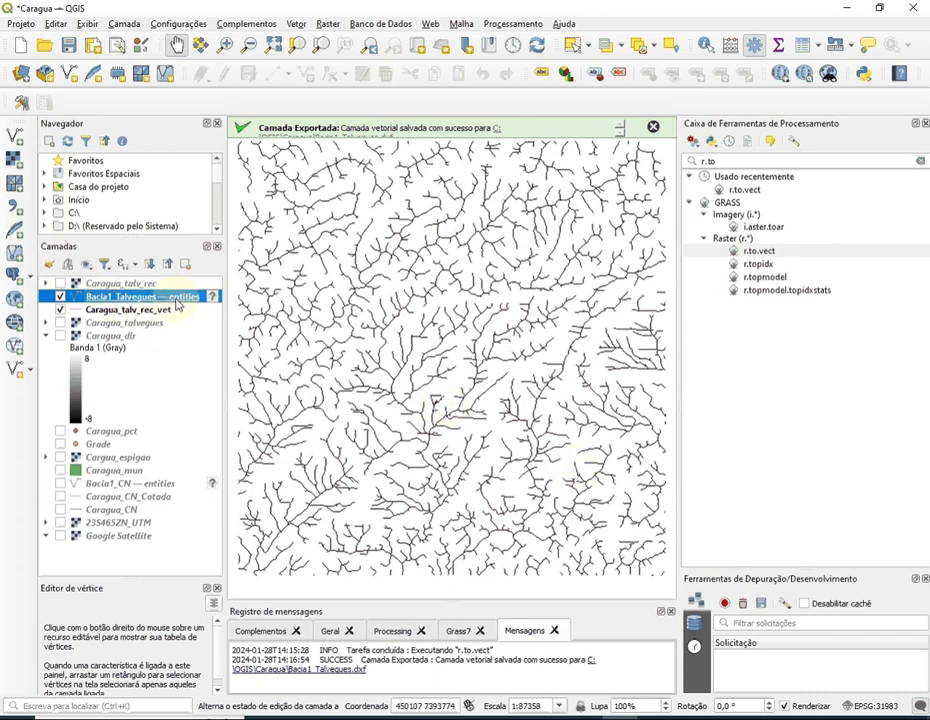
{"action": "mouse_move", "coordinate": [178, 302]}
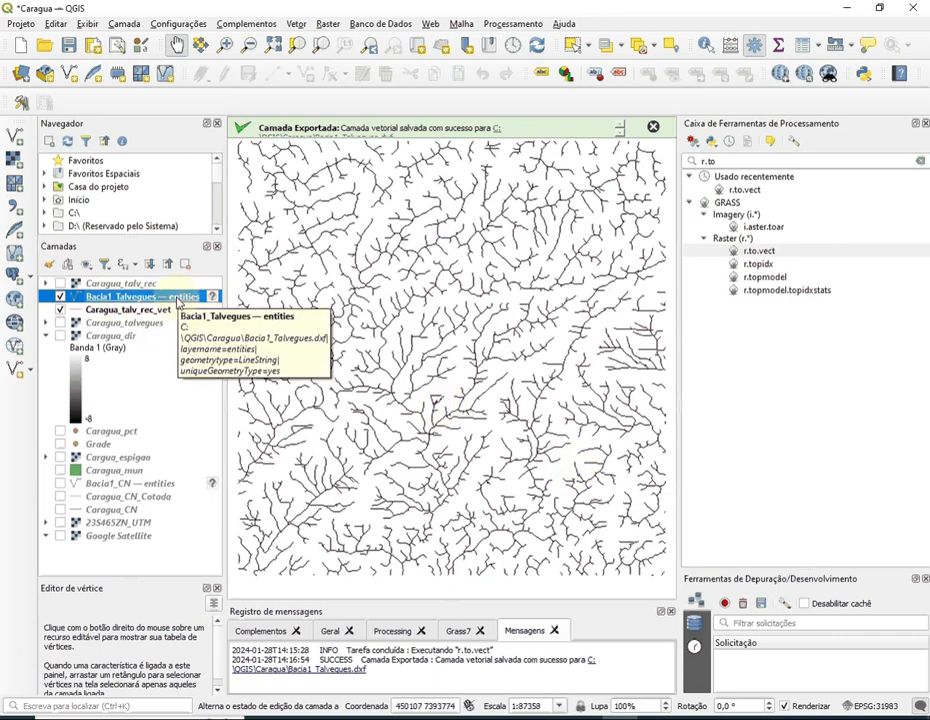
{"action": "left_click", "coordinate": [460, 630]}
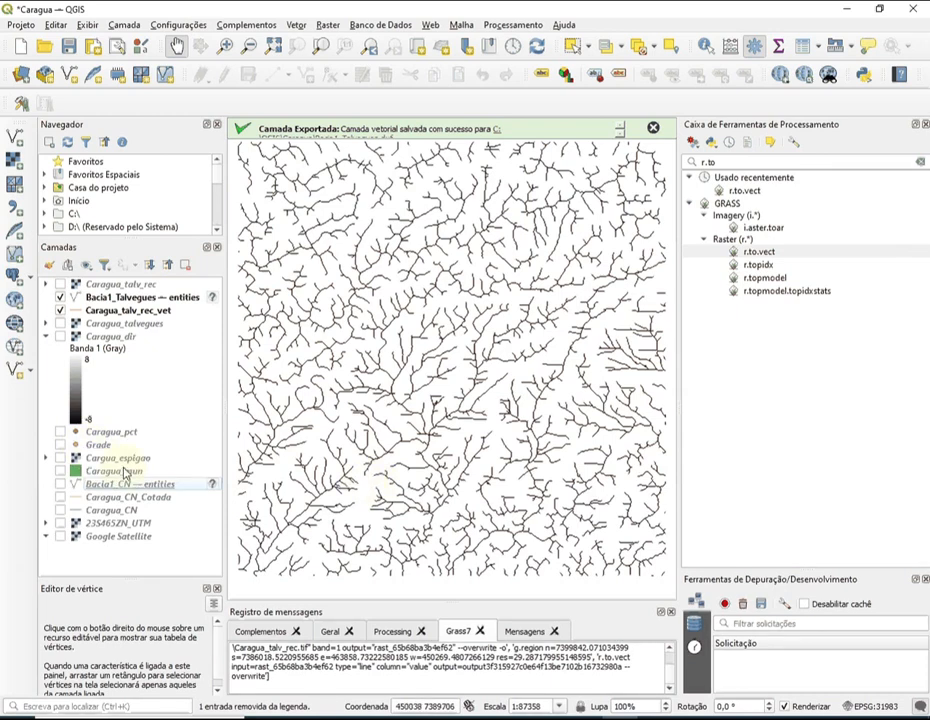
Show the Grade point layer and start exporting it in comma-separated value (CSV) format.
{"action": "left_click", "coordinate": [60, 445]}
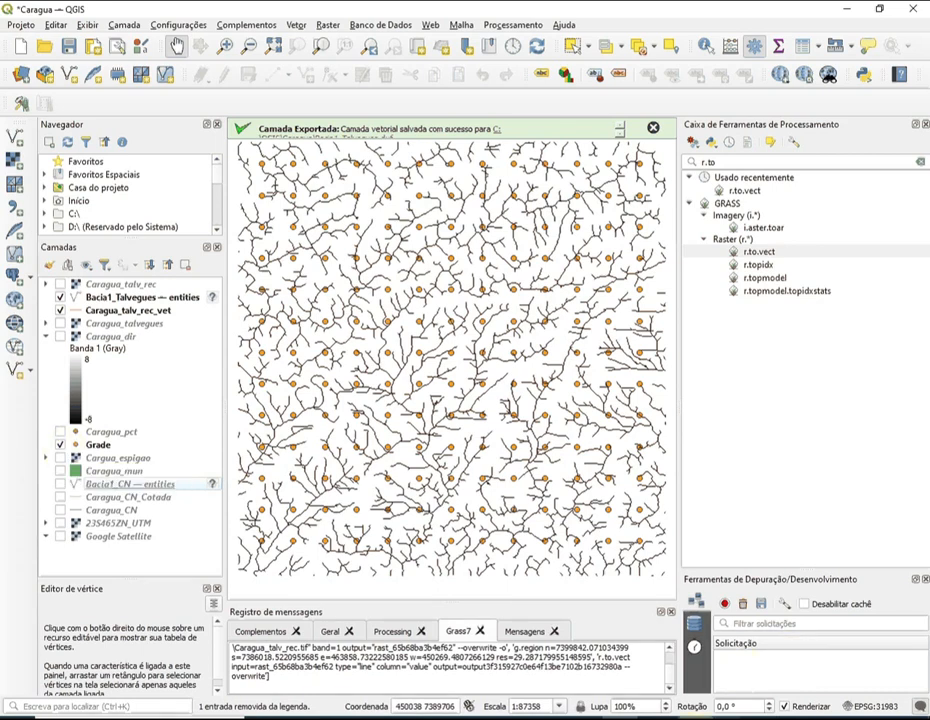
{"action": "right_click", "coordinate": [96, 449]}
{"action": "mouse_move", "coordinate": [128, 399]}
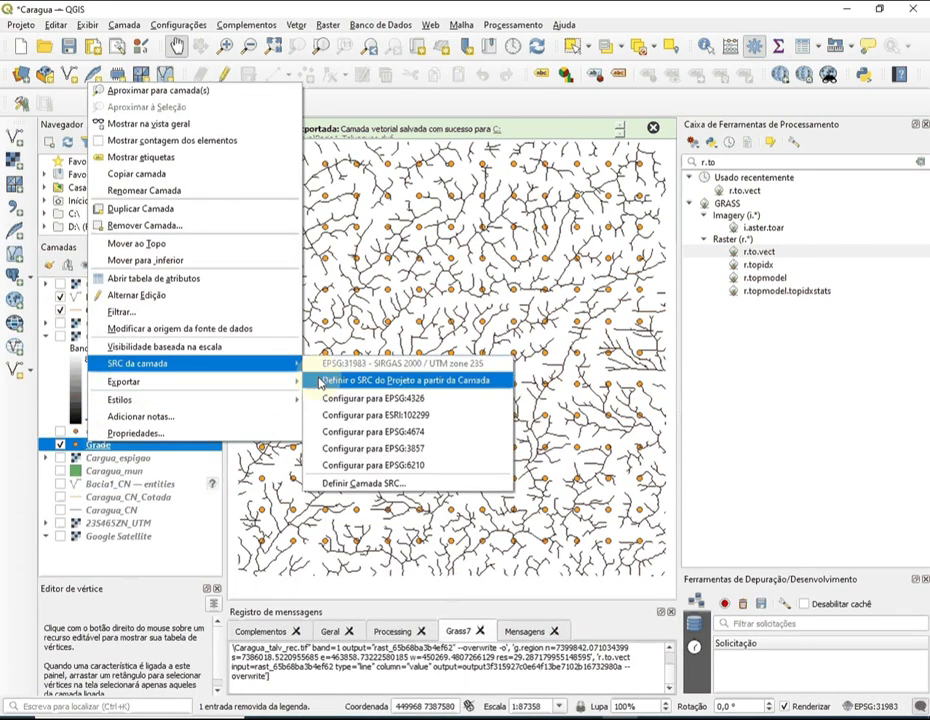
{"action": "mouse_move", "coordinate": [235, 384]}
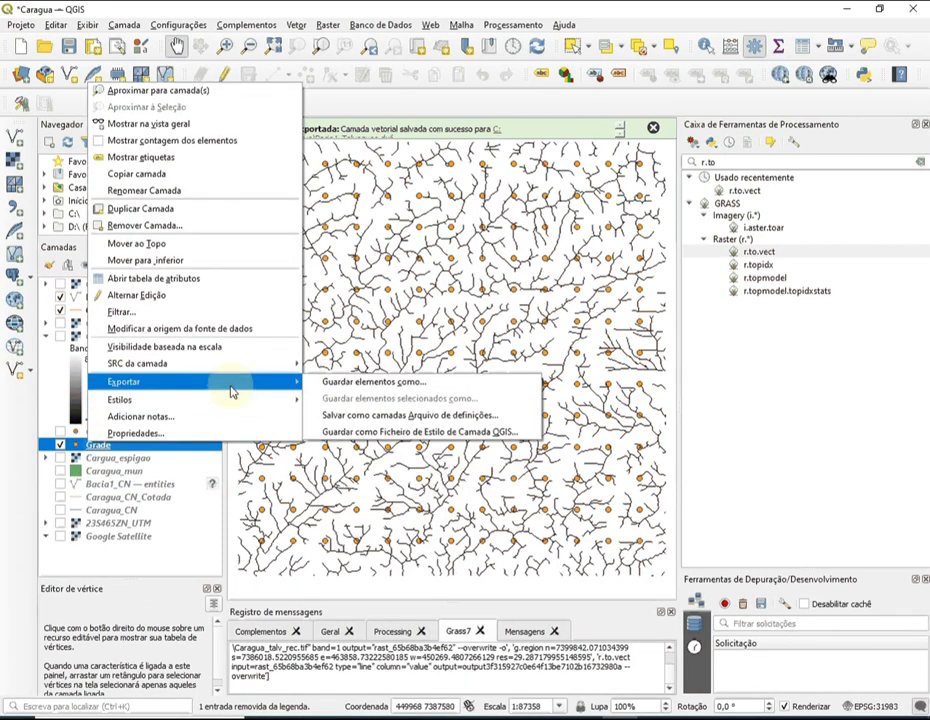
{"action": "left_click", "coordinate": [355, 386]}
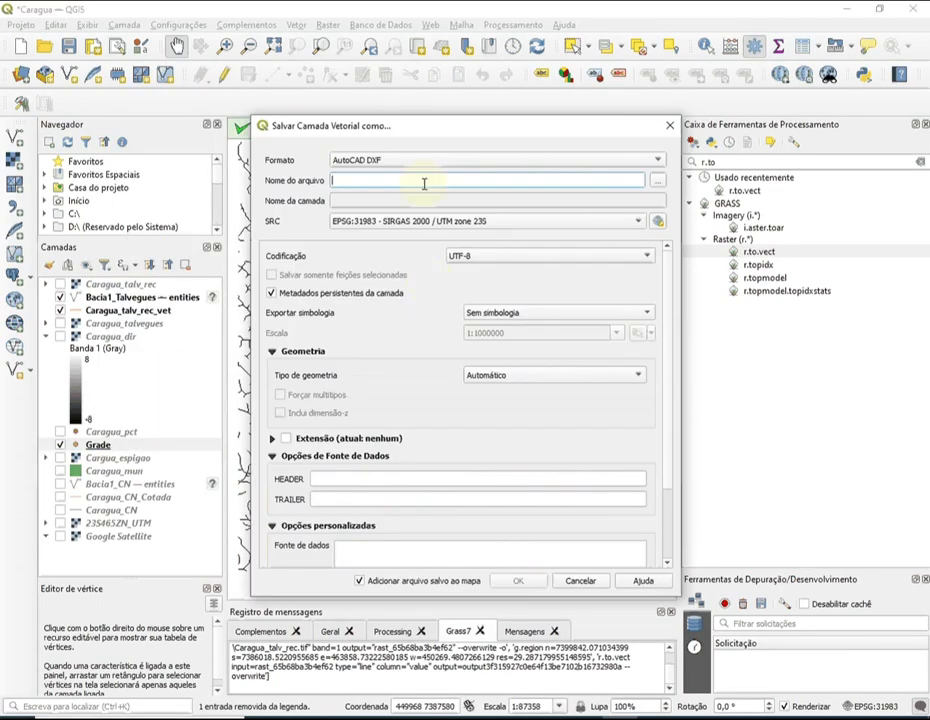
{"action": "left_click", "coordinate": [657, 160]}
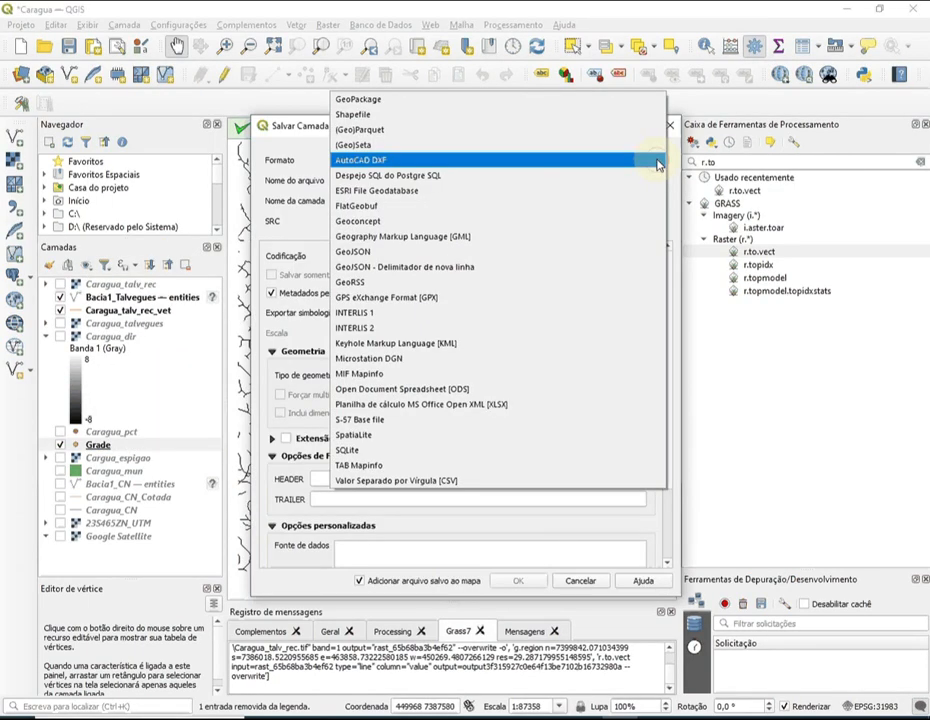
{"action": "left_click", "coordinate": [472, 482]}
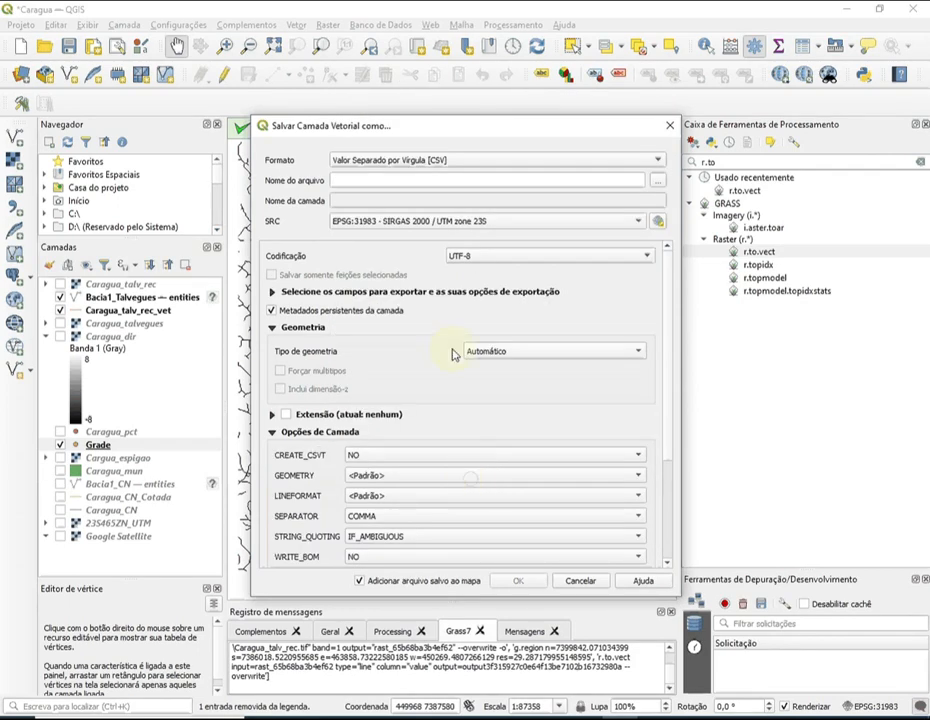
Set the output file to grade.csv in the Caragua folder and run the export, overwriting the existing file.
{"action": "left_click", "coordinate": [657, 182]}
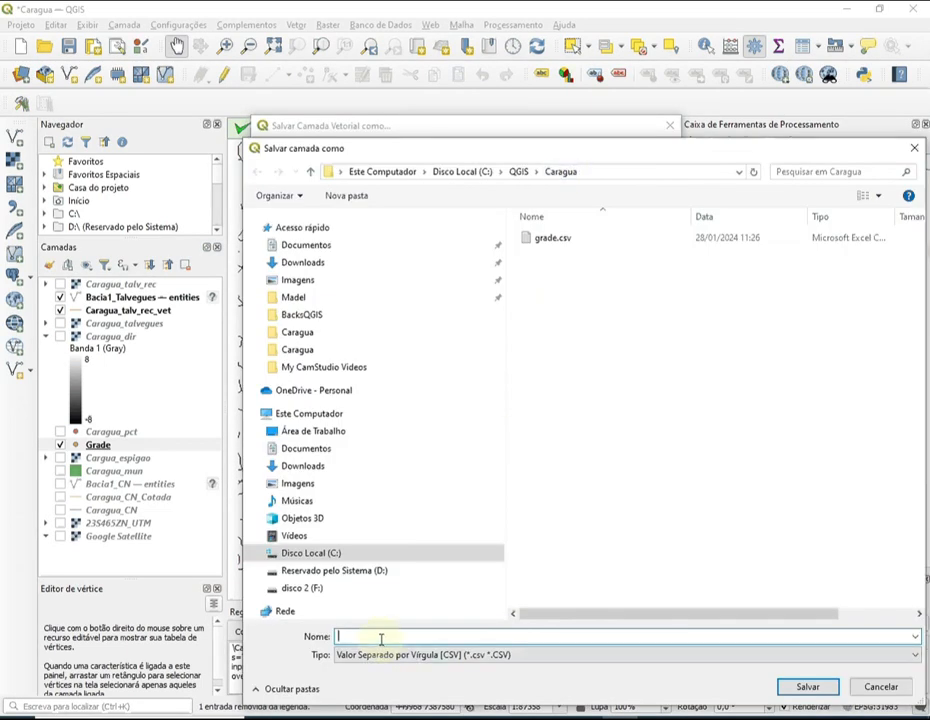
{"action": "type", "text": "Grade."}
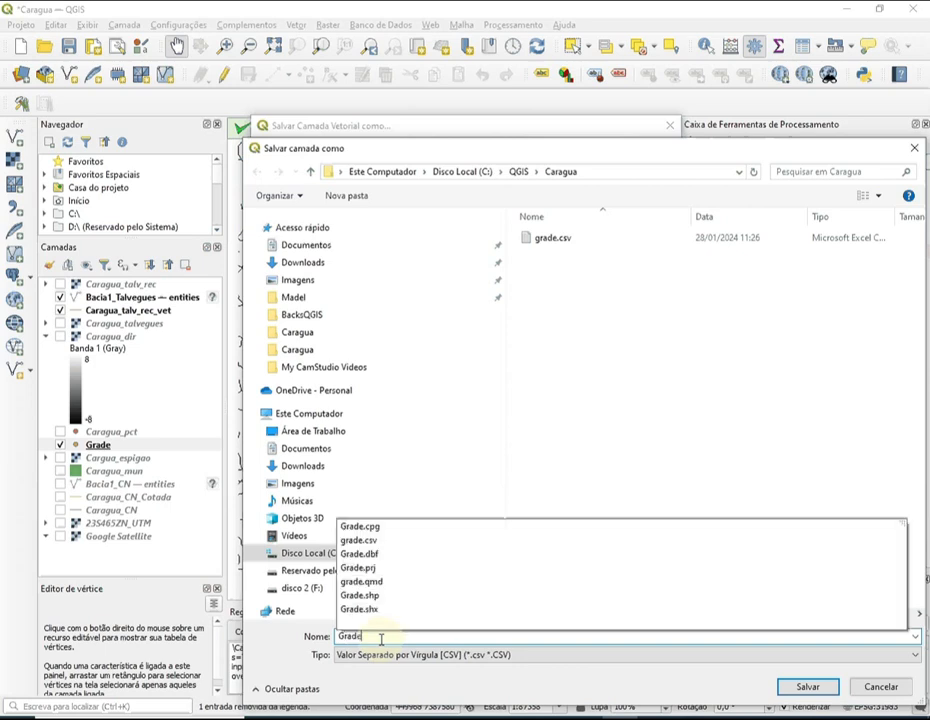
{"action": "type", "text": "cs"}
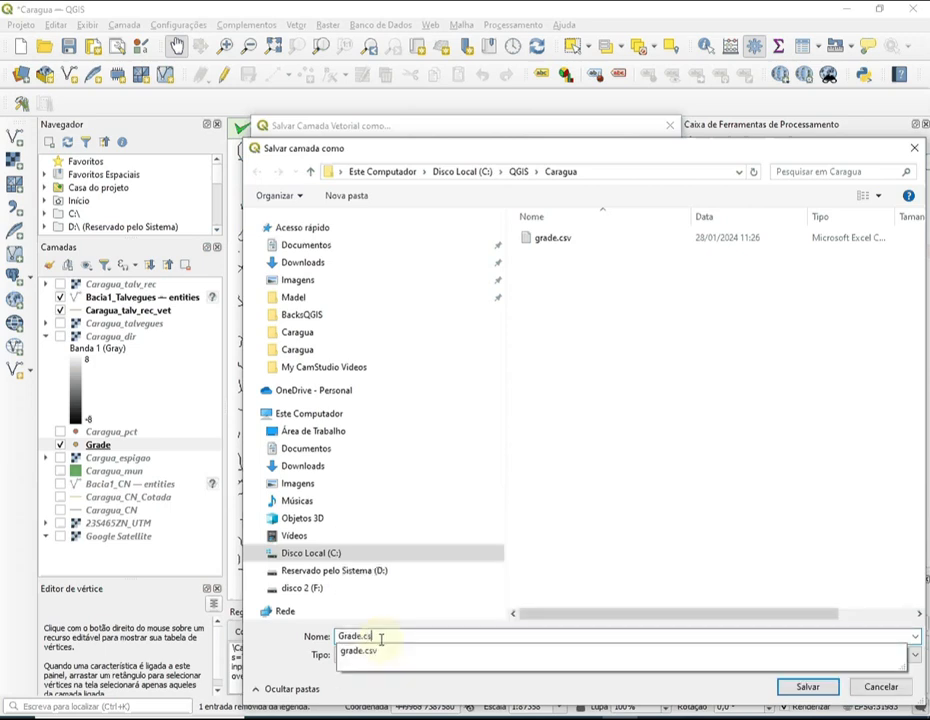
{"action": "type", "text": "v"}
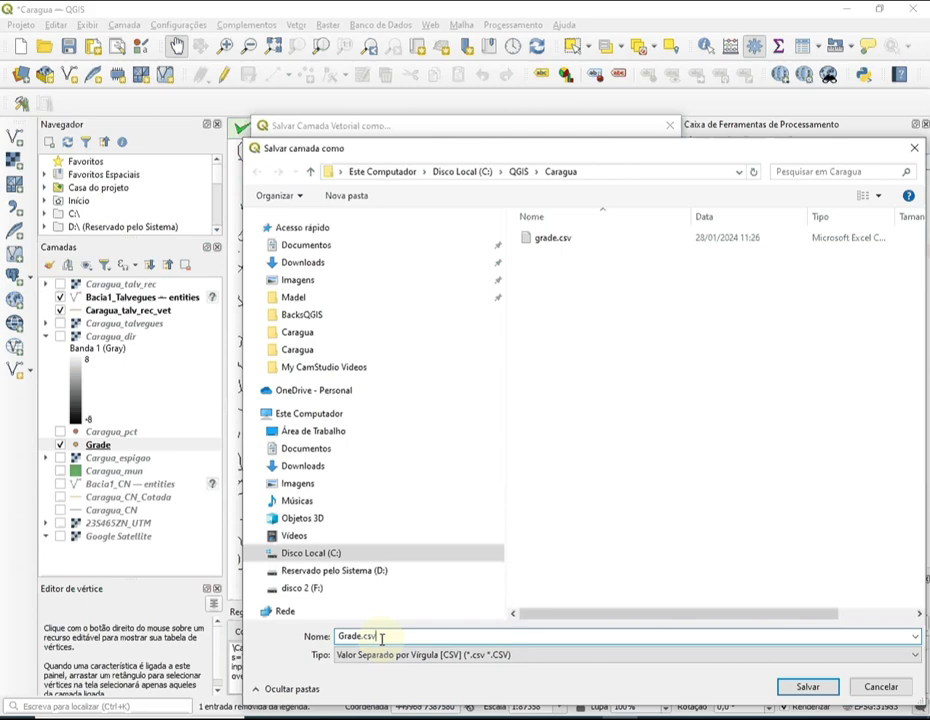
{"action": "key", "text": "Return"}
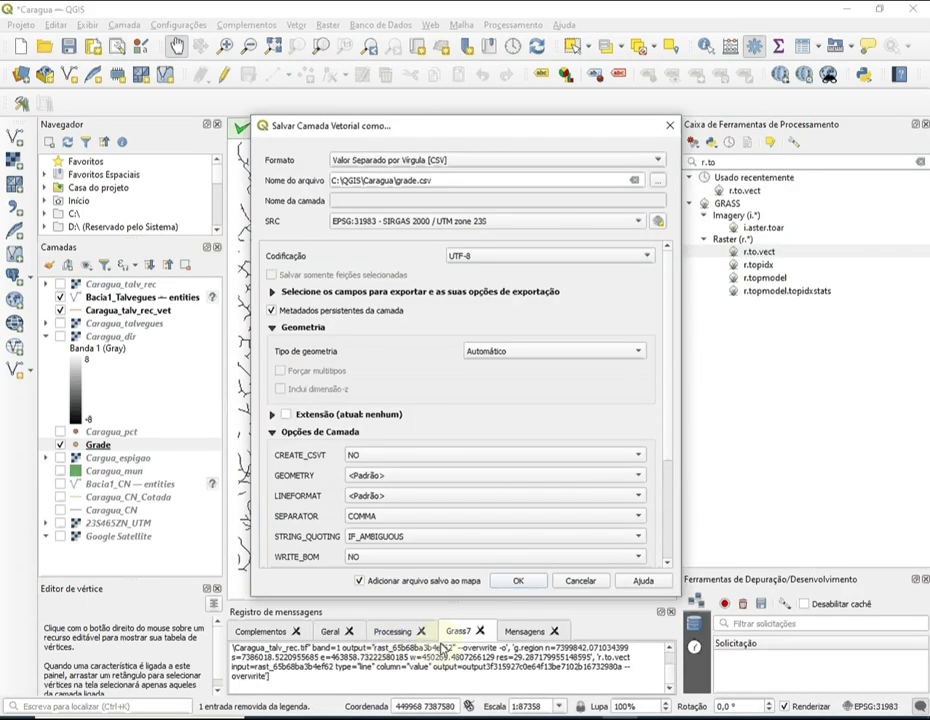
{"action": "left_click", "coordinate": [519, 581]}
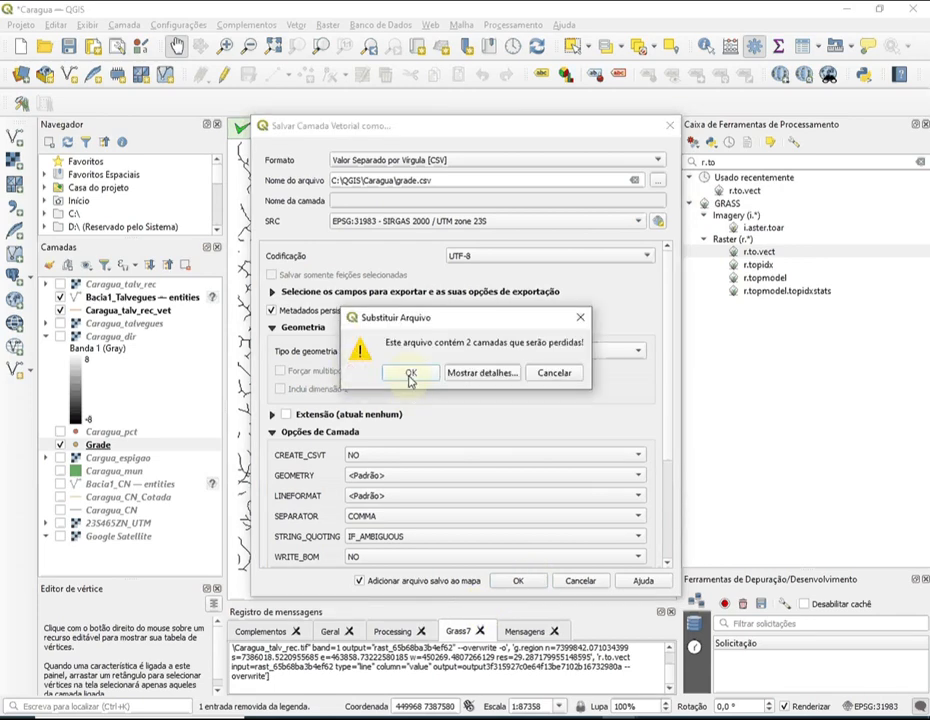
{"action": "left_click", "coordinate": [410, 375]}
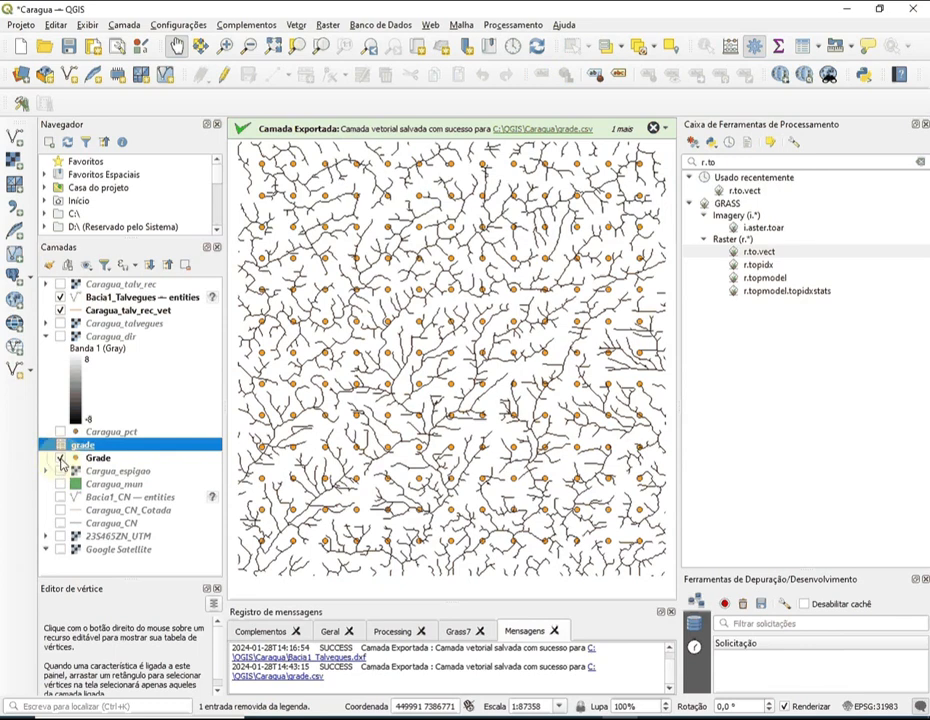
Make Google Satellite and Caragua_pct the only visible map layers and zoom to the extent of Caragua_pct.
{"action": "left_click", "coordinate": [61, 458]}
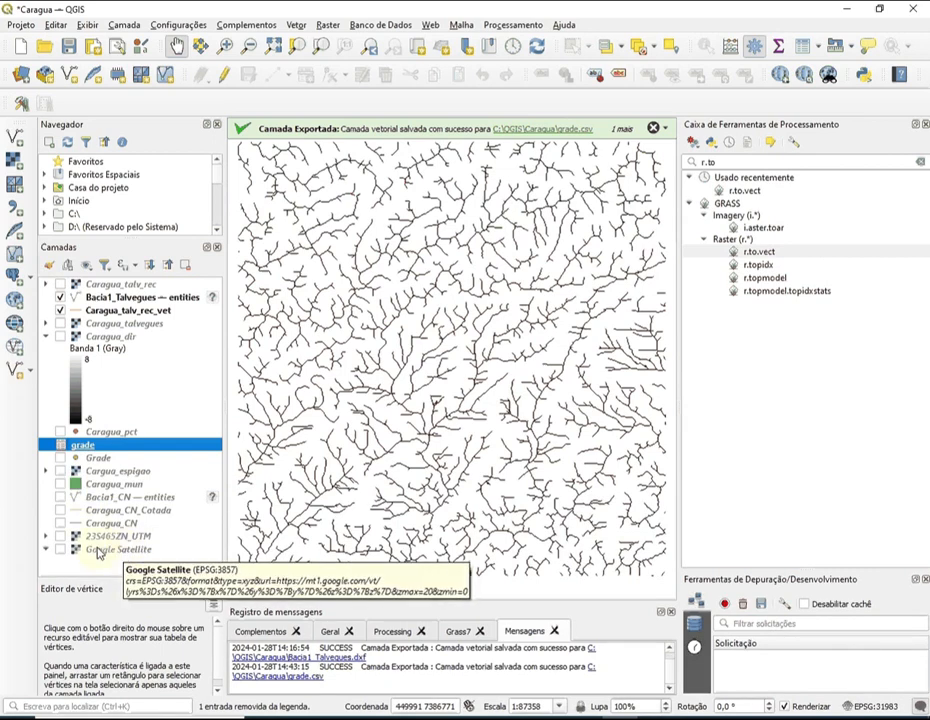
{"action": "left_click", "coordinate": [61, 549]}
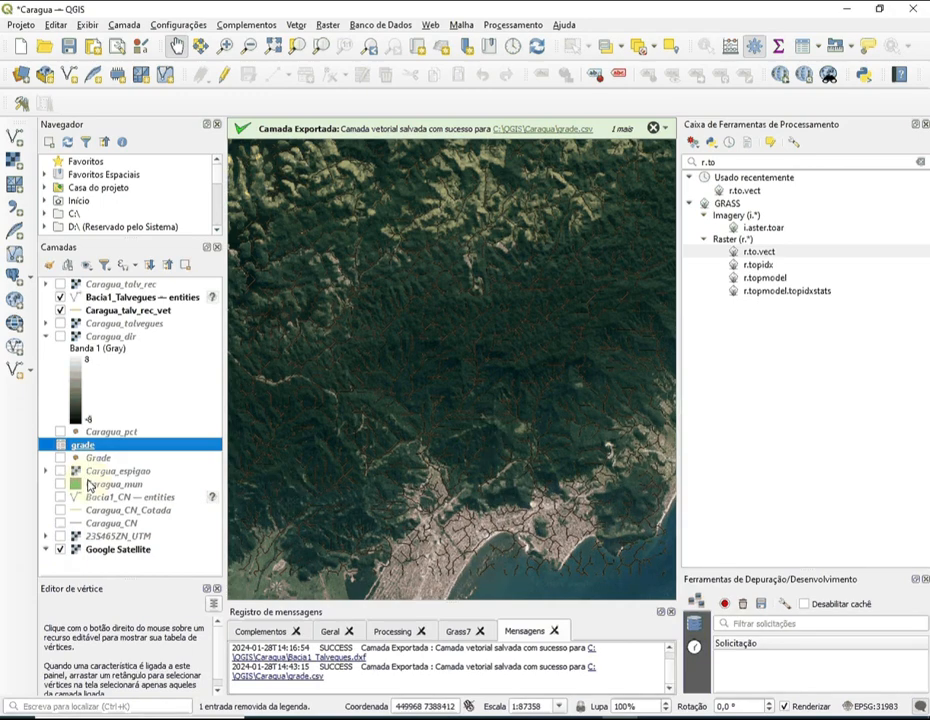
{"action": "left_click", "coordinate": [59, 311]}
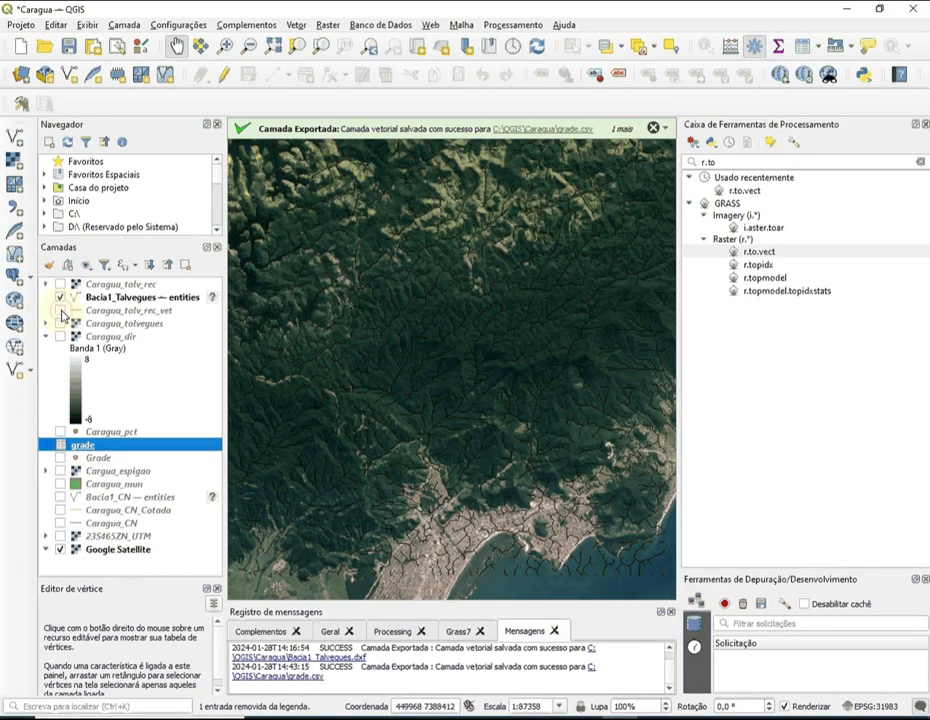
{"action": "left_click", "coordinate": [60, 298]}
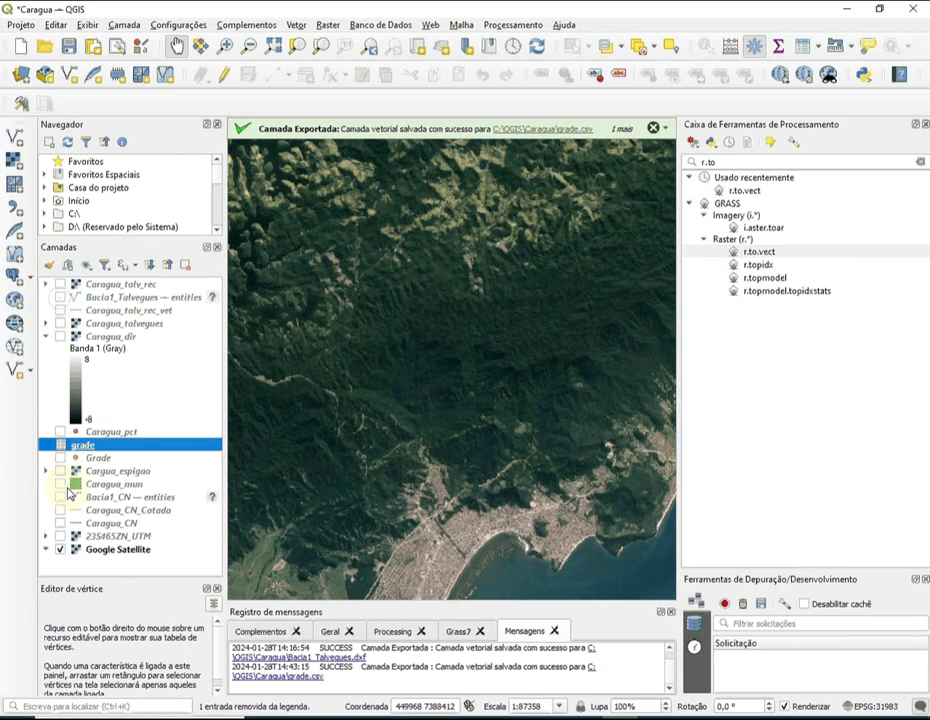
{"action": "left_click", "coordinate": [61, 432]}
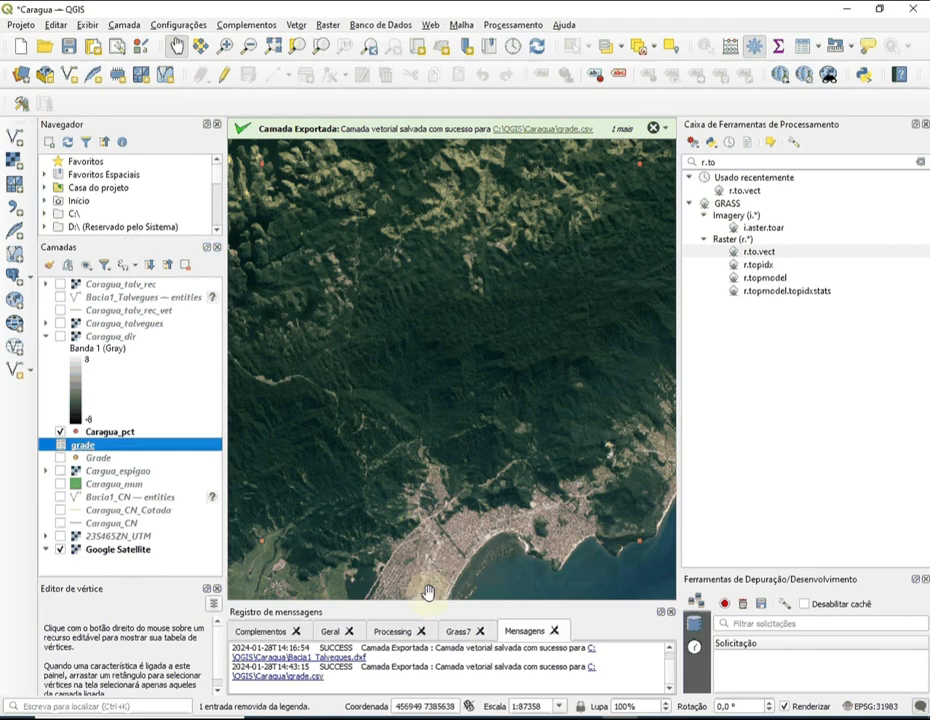
{"action": "right_click", "coordinate": [137, 551]}
{"action": "mouse_move", "coordinate": [176, 492]}
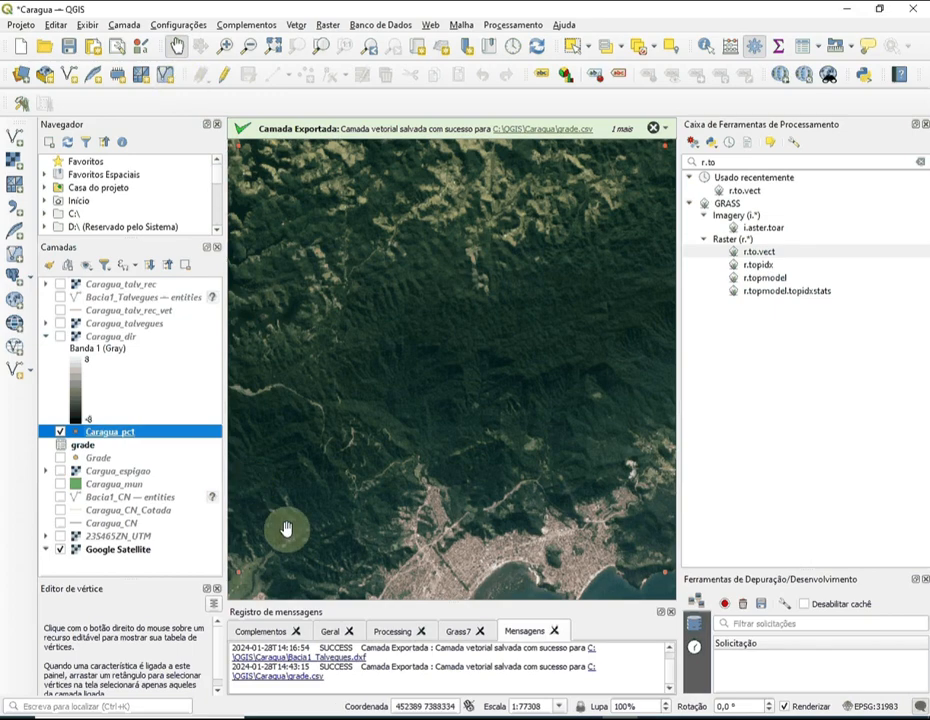
Start exporting the current map view as an image and set its resolution to 300 dpi.
{"action": "left_click", "coordinate": [35, 22]}
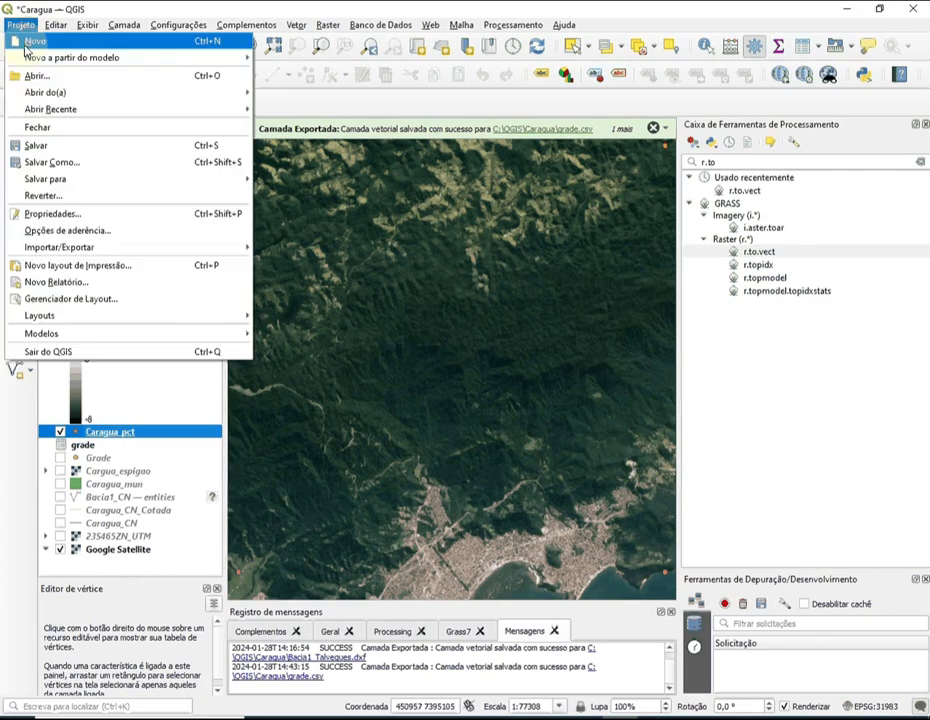
{"action": "mouse_move", "coordinate": [90, 250]}
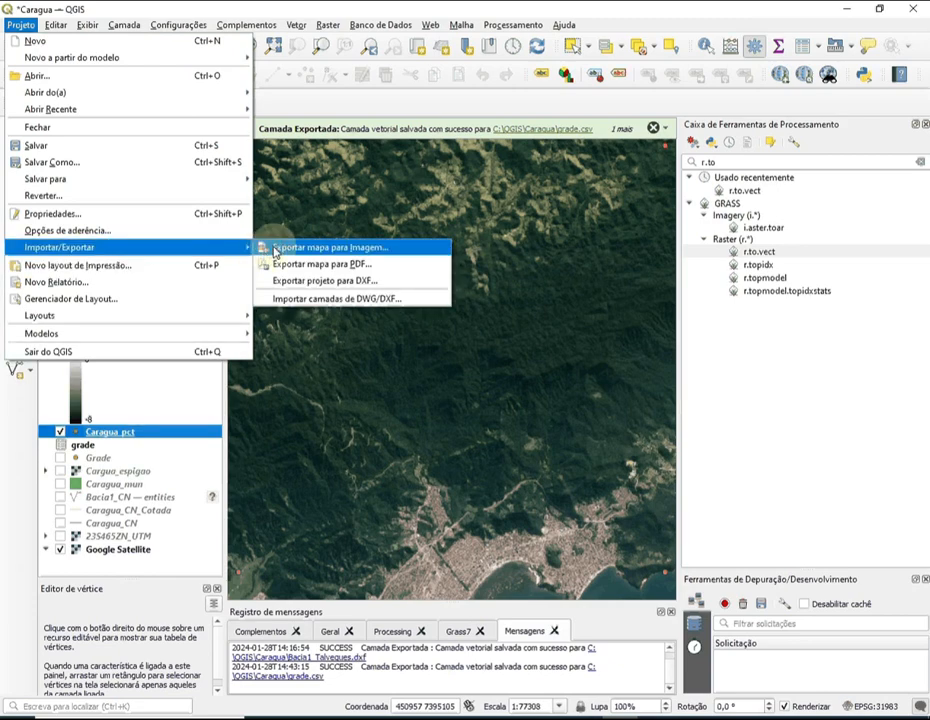
{"action": "left_click", "coordinate": [276, 251]}
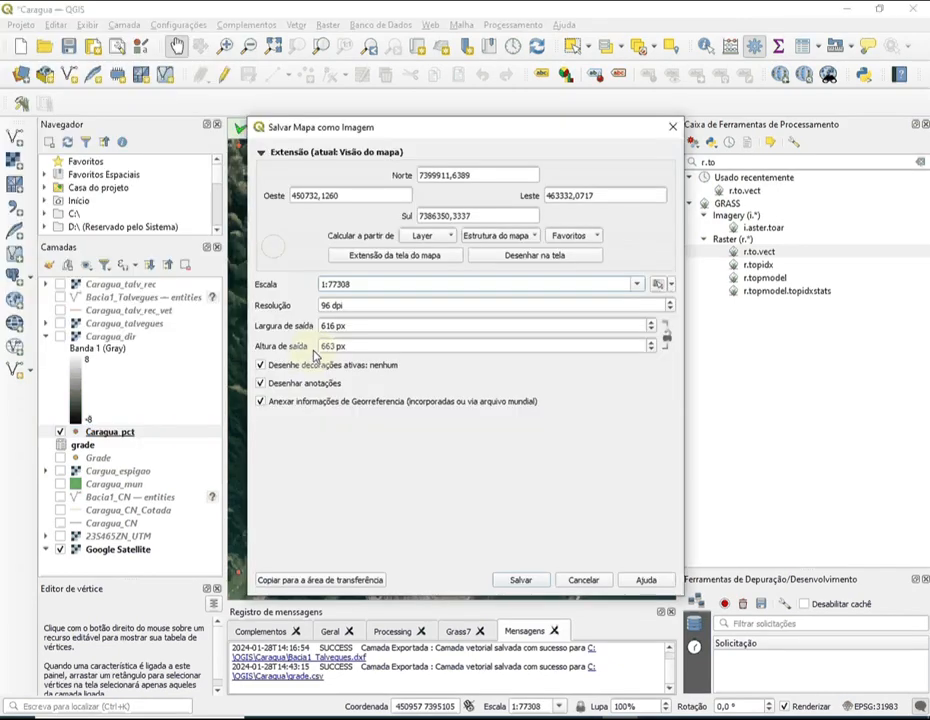
{"action": "left_click", "coordinate": [396, 305]}
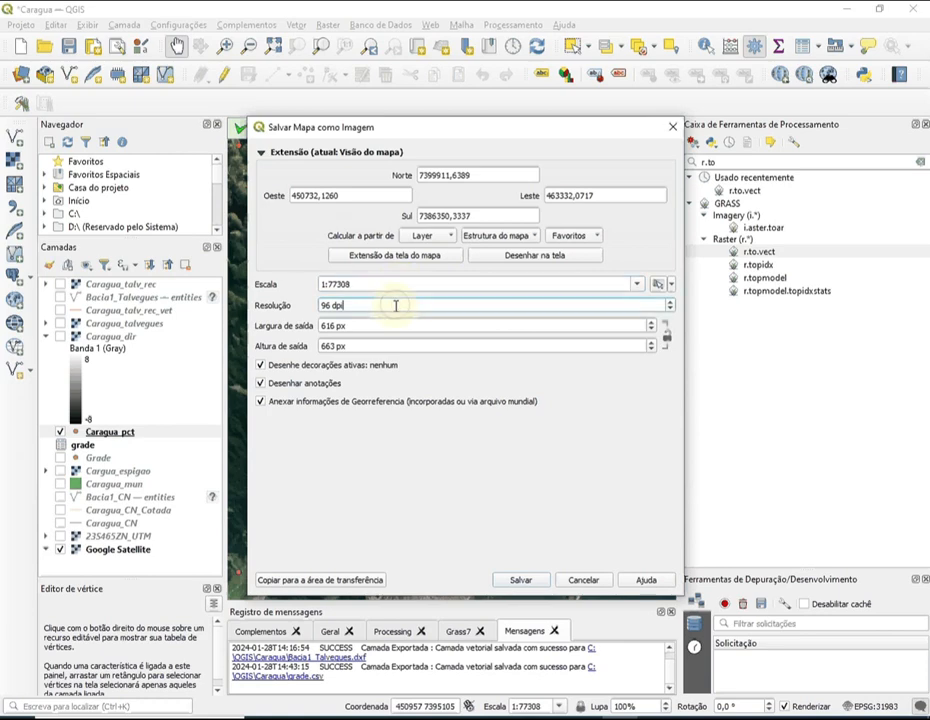
{"action": "key", "text": "BackSpace"}
{"action": "key", "text": "BackSpace"}
{"action": "type", "text": "300"}
{"action": "left_click", "coordinate": [408, 325]}
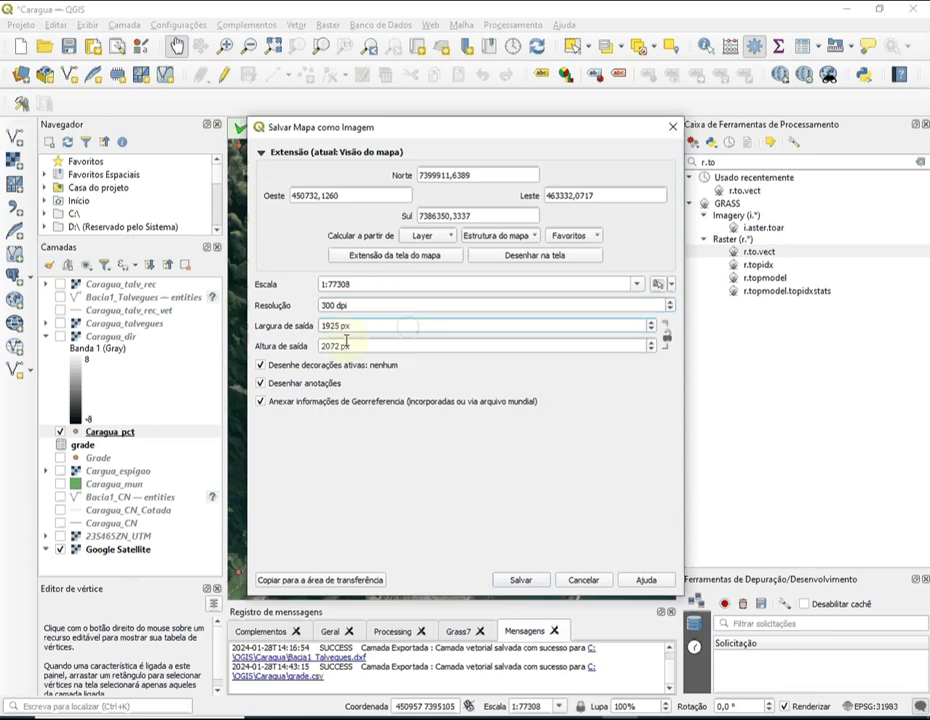
Save the map image as Bacia1 in JPG format in the Caragua folder.
{"action": "left_click", "coordinate": [519, 580]}
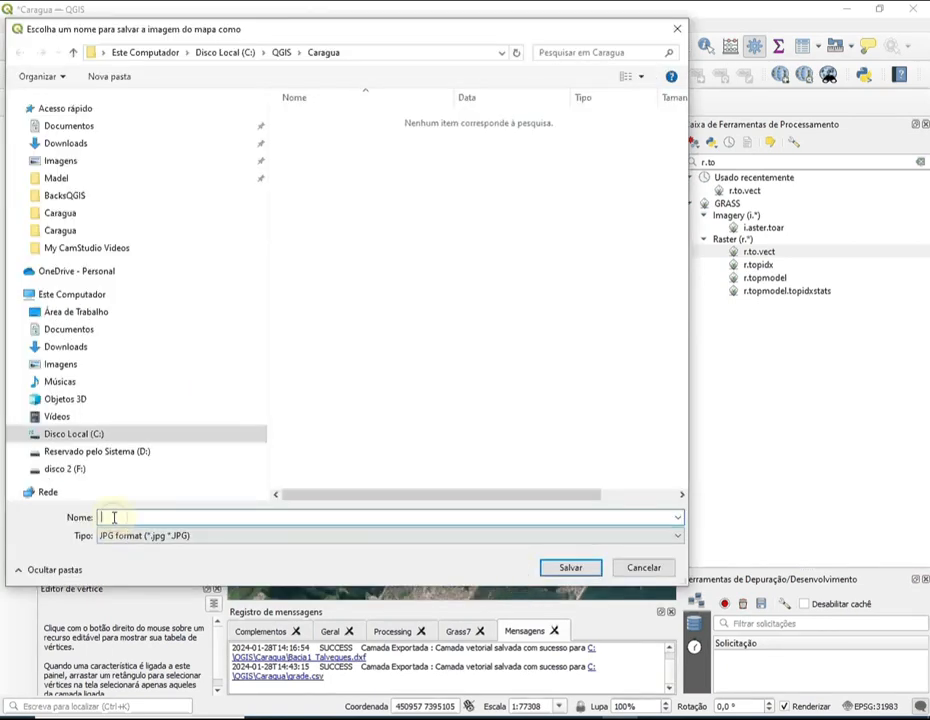
{"action": "type", "text": "B"}
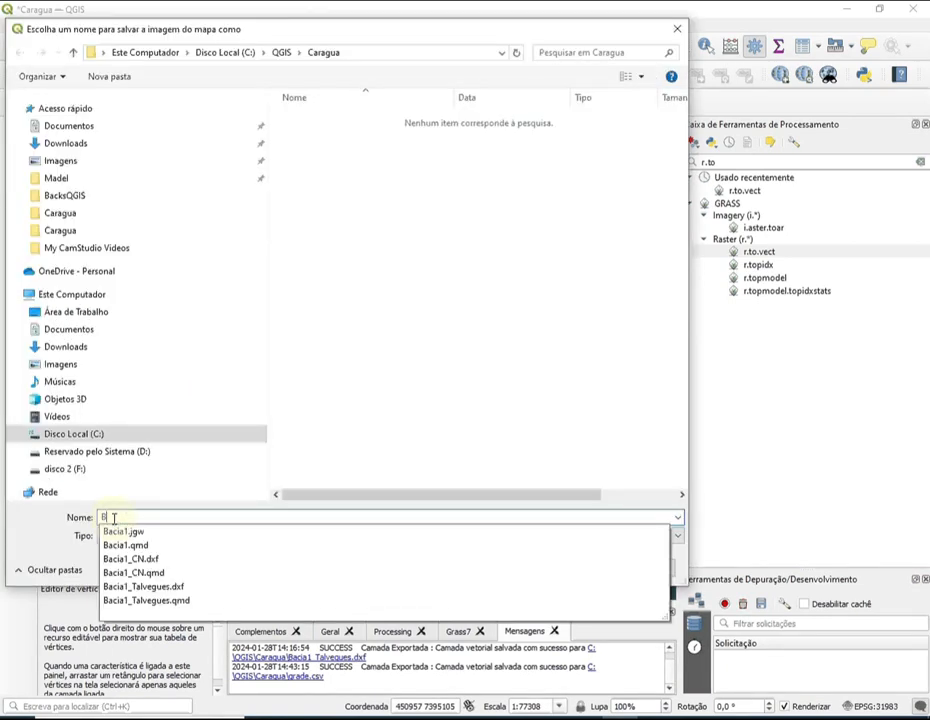
{"action": "type", "text": "acia1"}
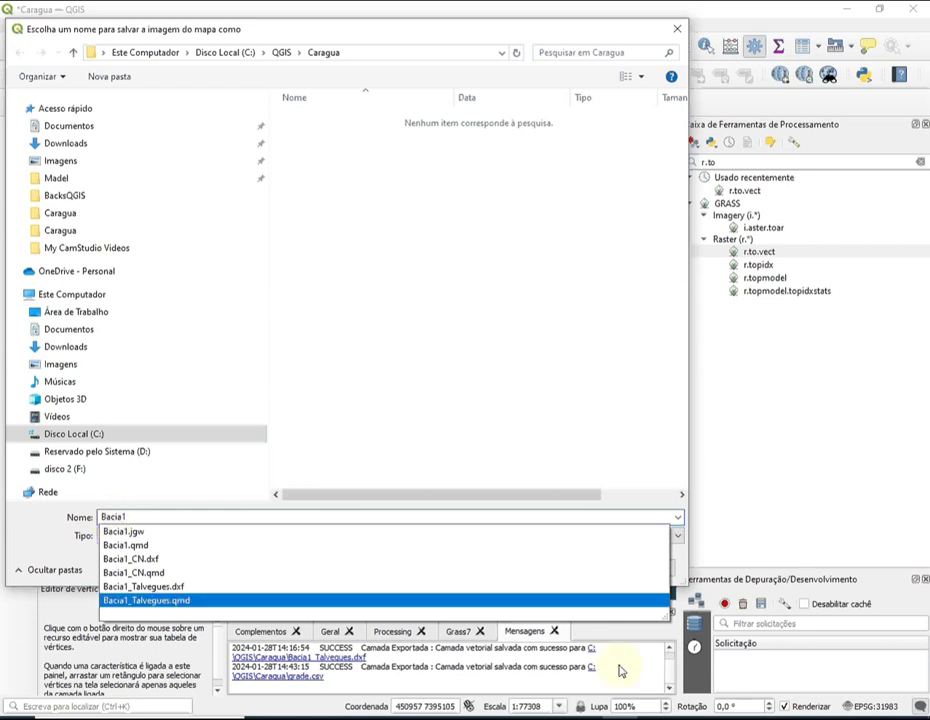
{"action": "left_click", "coordinate": [556, 517]}
{"action": "left_click", "coordinate": [576, 568]}
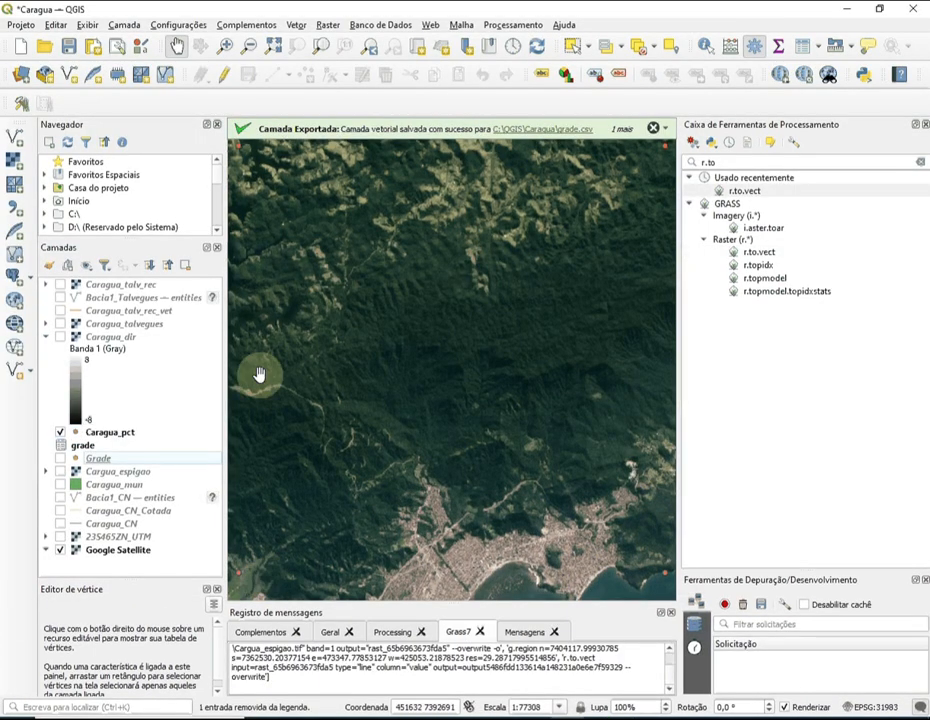
Open the r.to.vect conversion tool with the Cargua_espigao raster as its input layer.
{"action": "left_click", "coordinate": [115, 472]}
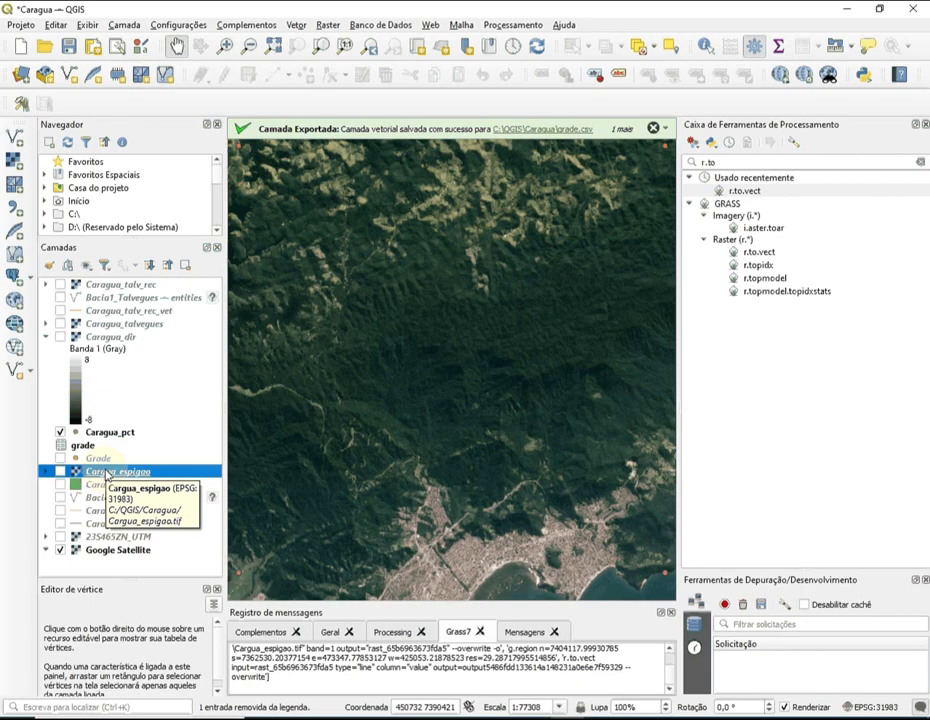
{"action": "left_click", "coordinate": [745, 191]}
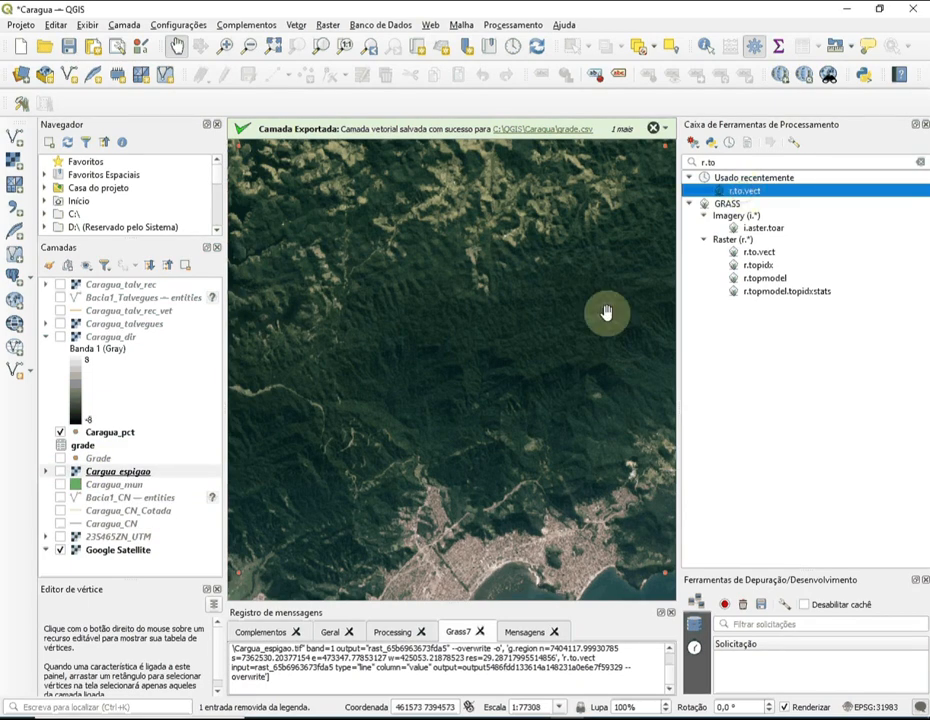
{"action": "left_click", "coordinate": [763, 197]}
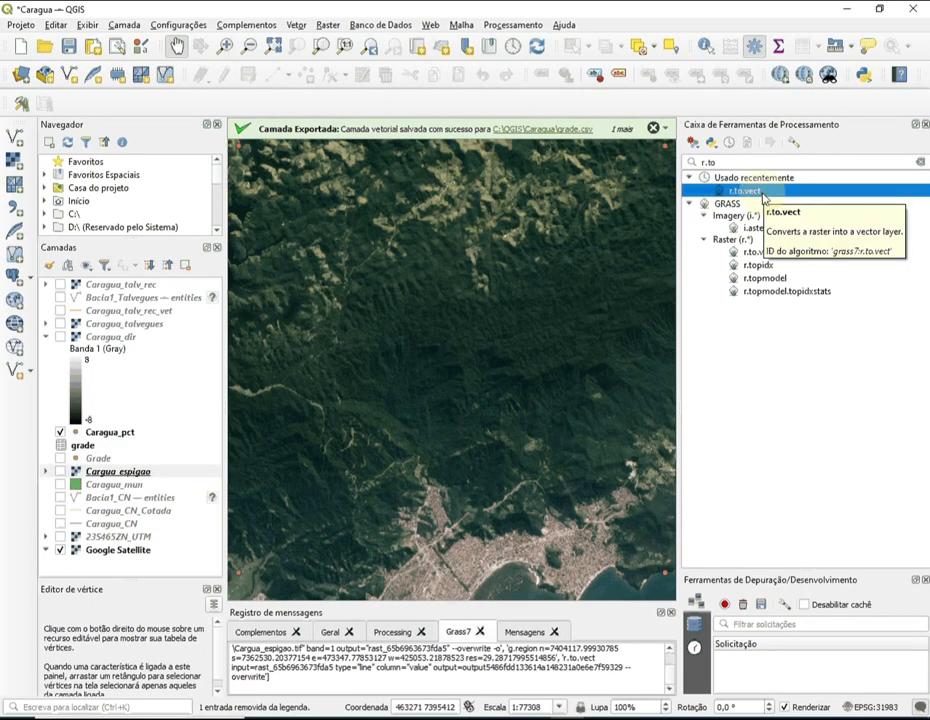
{"action": "right_click", "coordinate": [763, 197]}
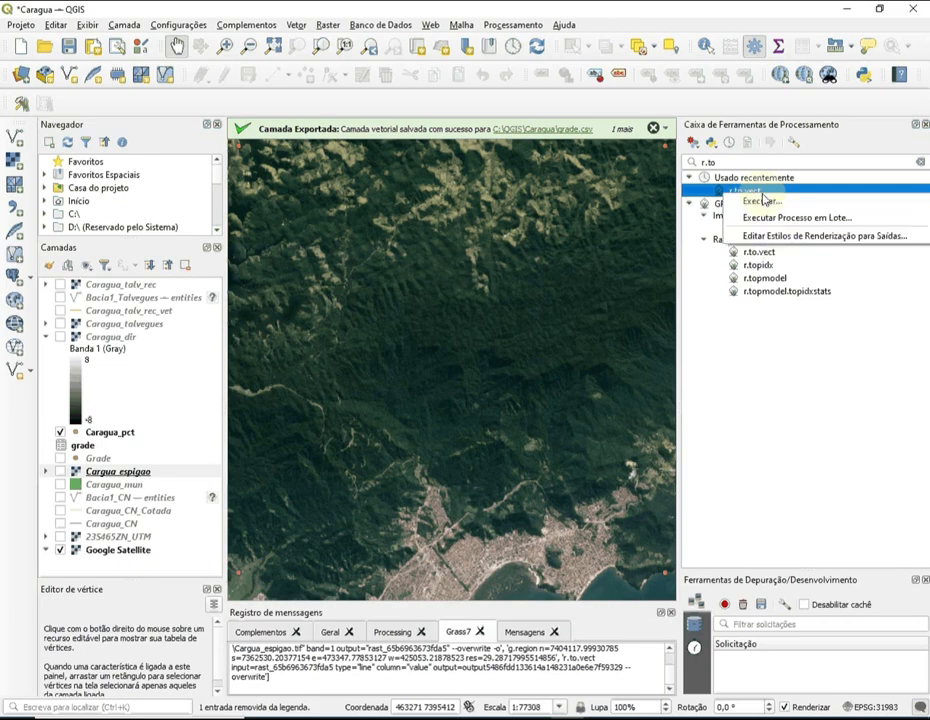
{"action": "left_click", "coordinate": [763, 201]}
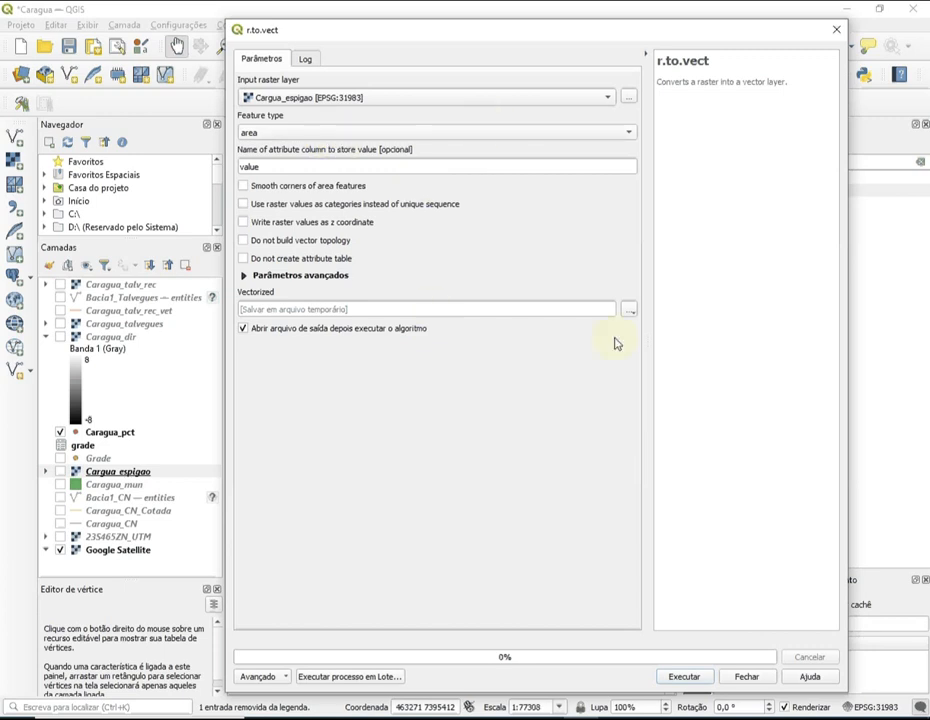
Set the vectorized output to Caragua_esp_vet.shp in the Caragua folder and run the conversion with the area feature type.
{"action": "left_click", "coordinate": [630, 311]}
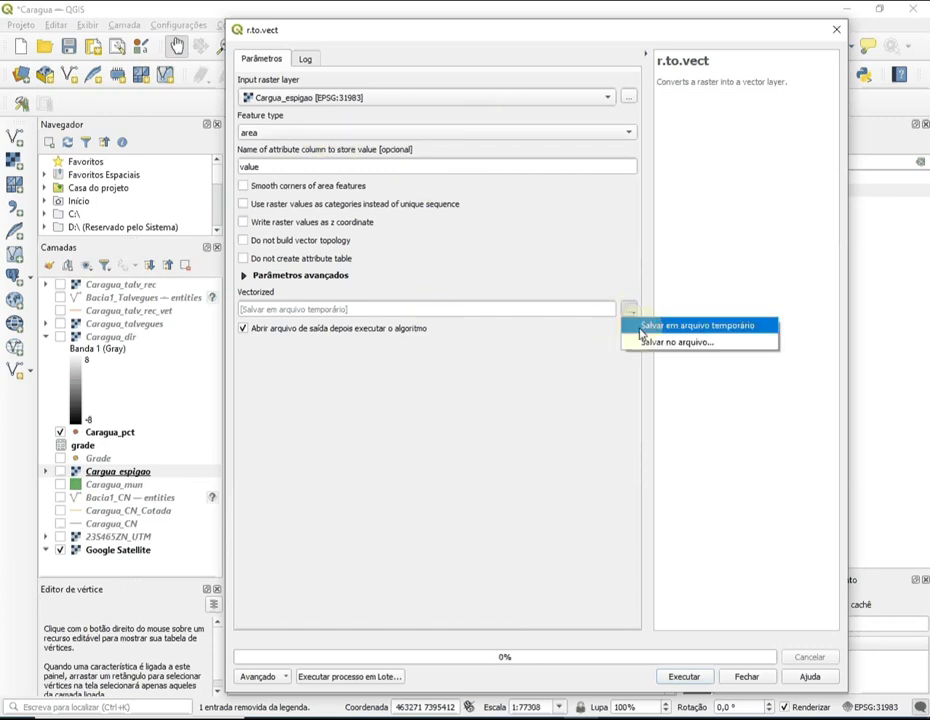
{"action": "left_click", "coordinate": [646, 344]}
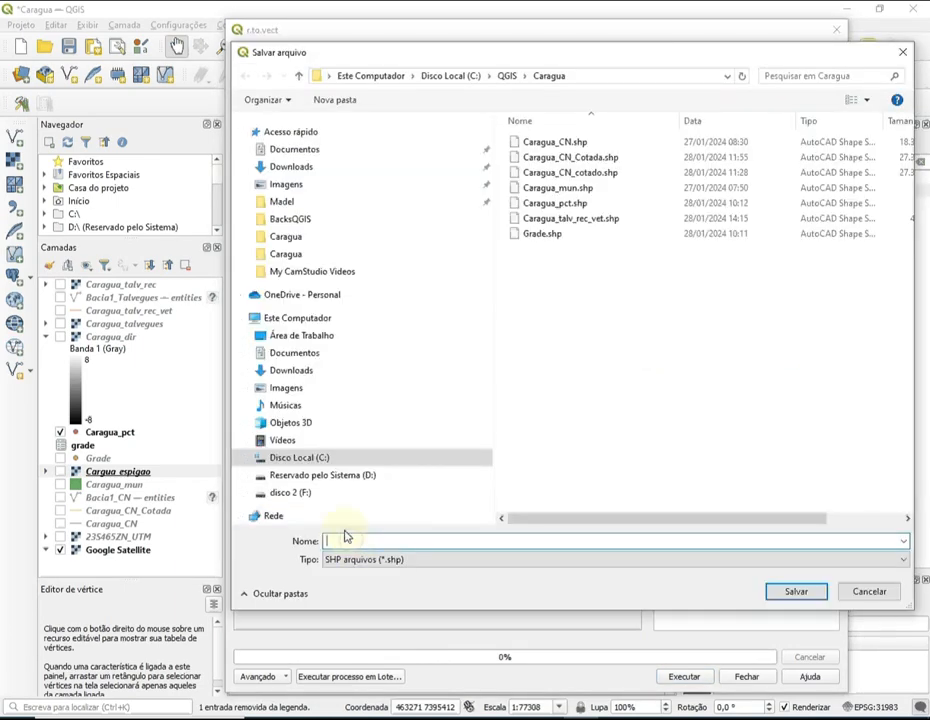
{"action": "type", "text": "Caragua"}
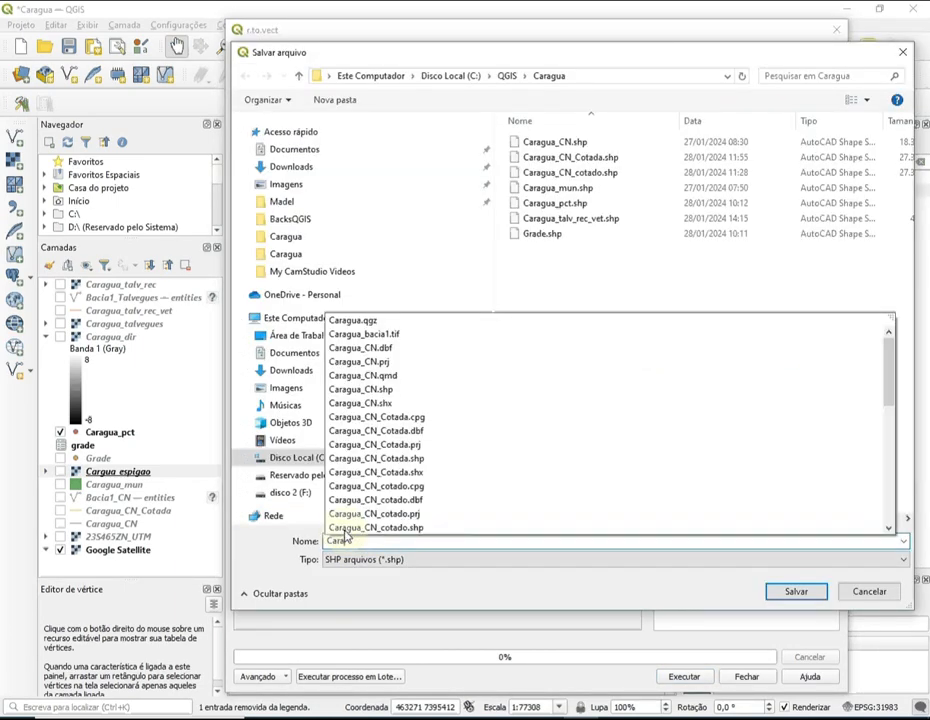
{"action": "type", "text": "_esp"}
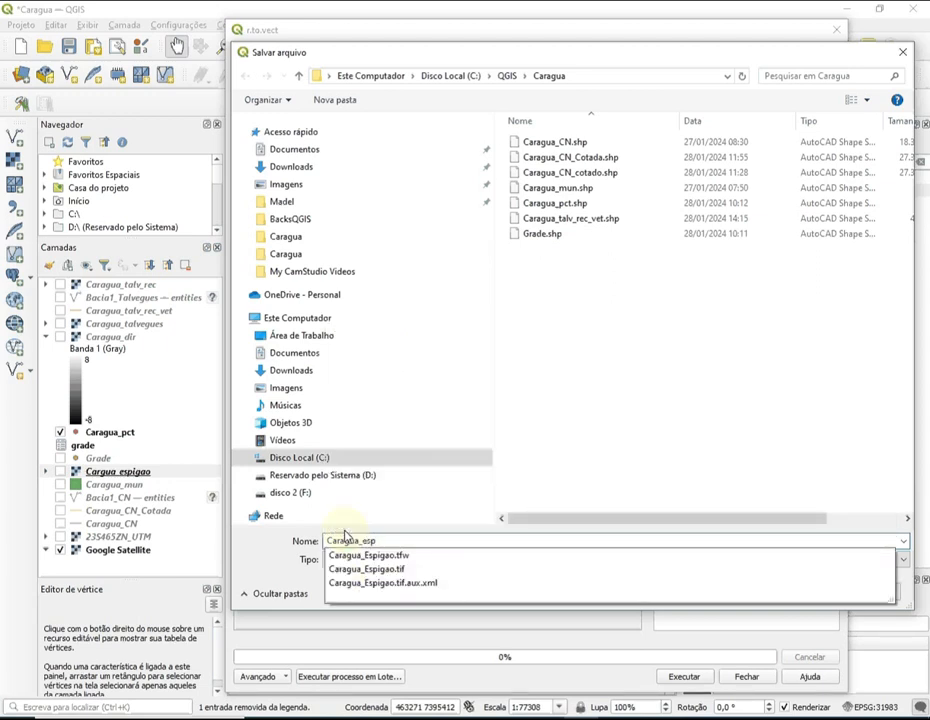
{"action": "type", "text": "_vet"}
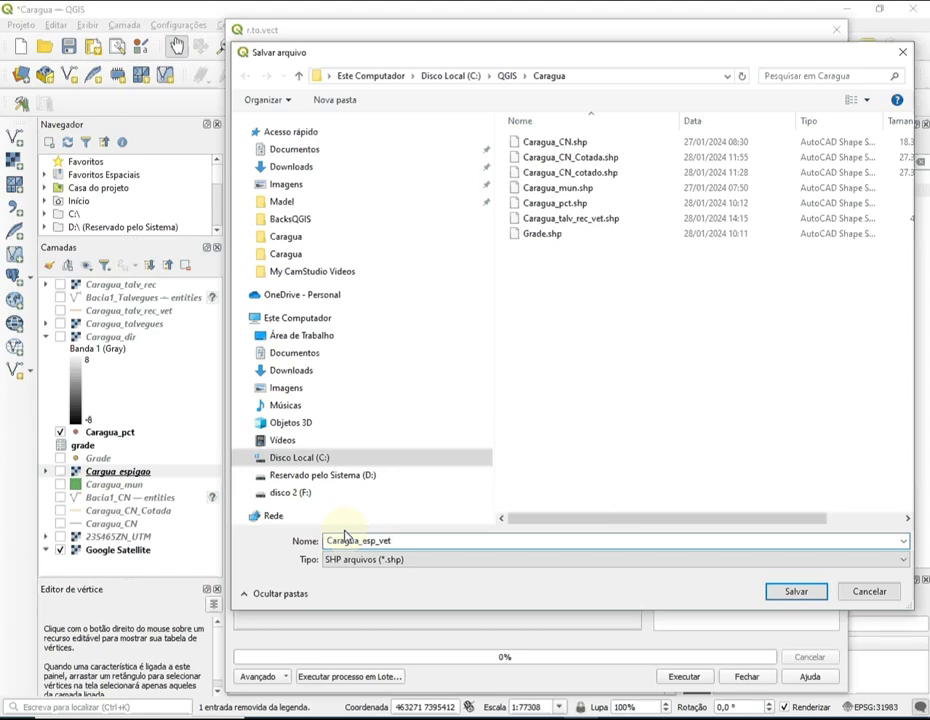
{"action": "left_click", "coordinate": [785, 593]}
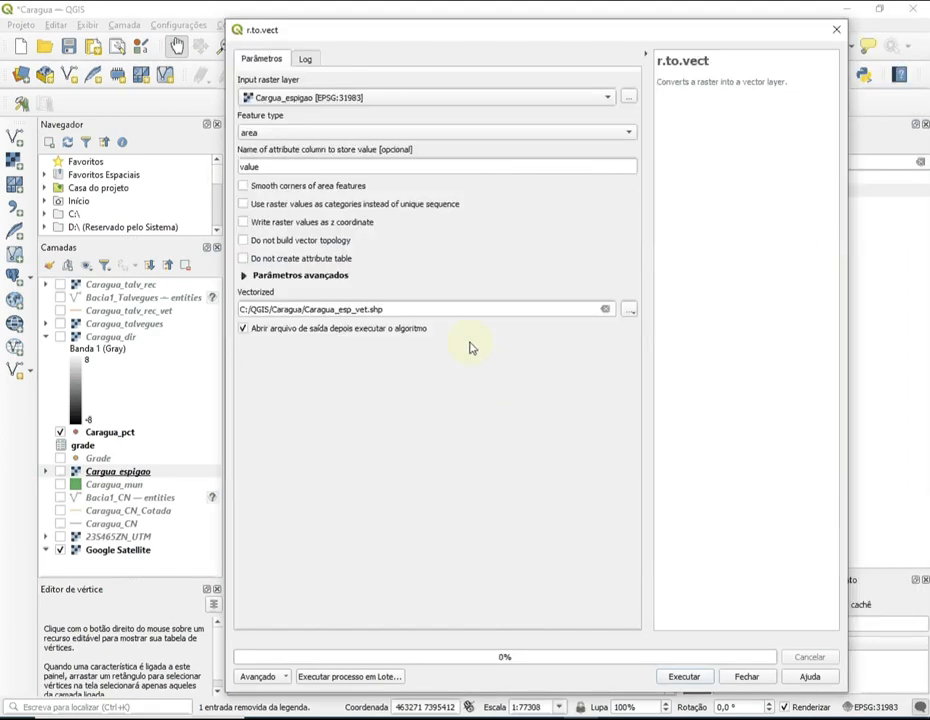
{"action": "left_click", "coordinate": [681, 677]}
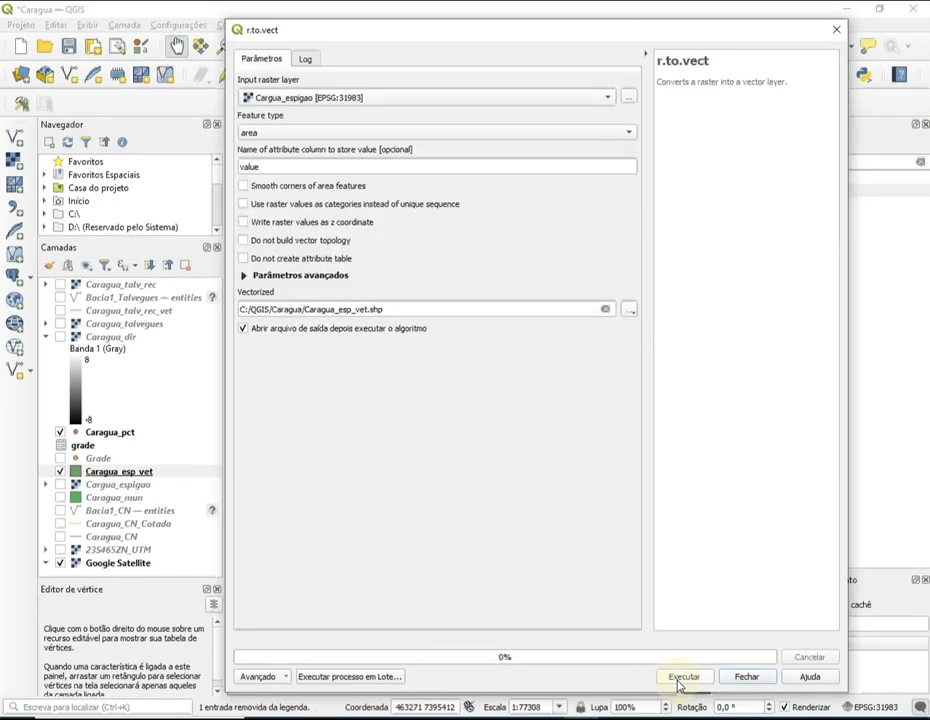
{"action": "left_click", "coordinate": [739, 681]}
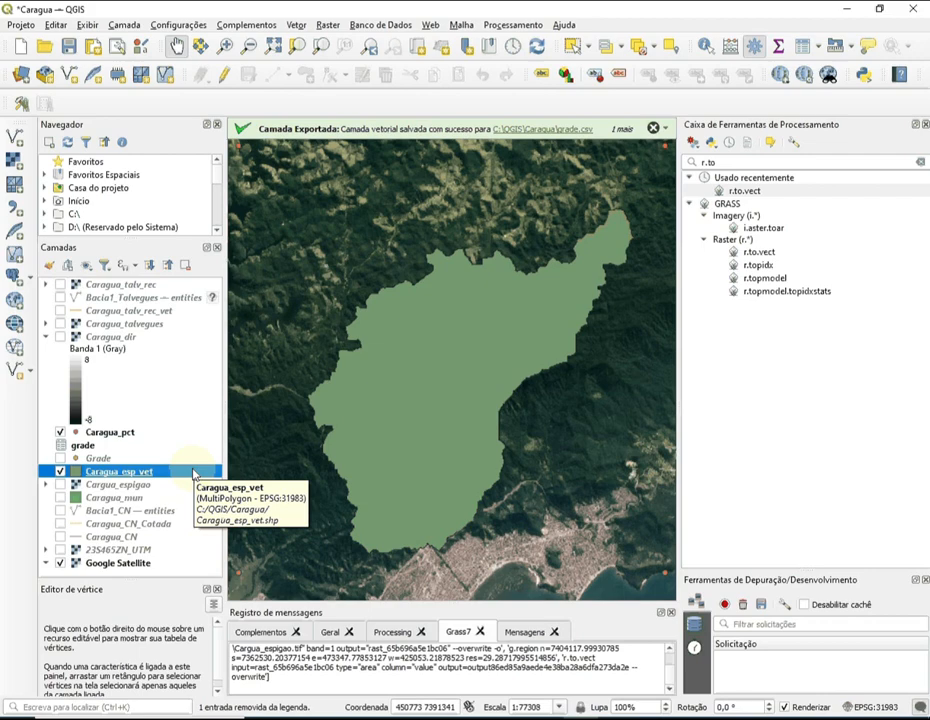
Start exporting the Caragua_esp_vet layer in AutoCAD DXF format with polygon geometry and the z-dimension included.
{"action": "right_click", "coordinate": [195, 473]}
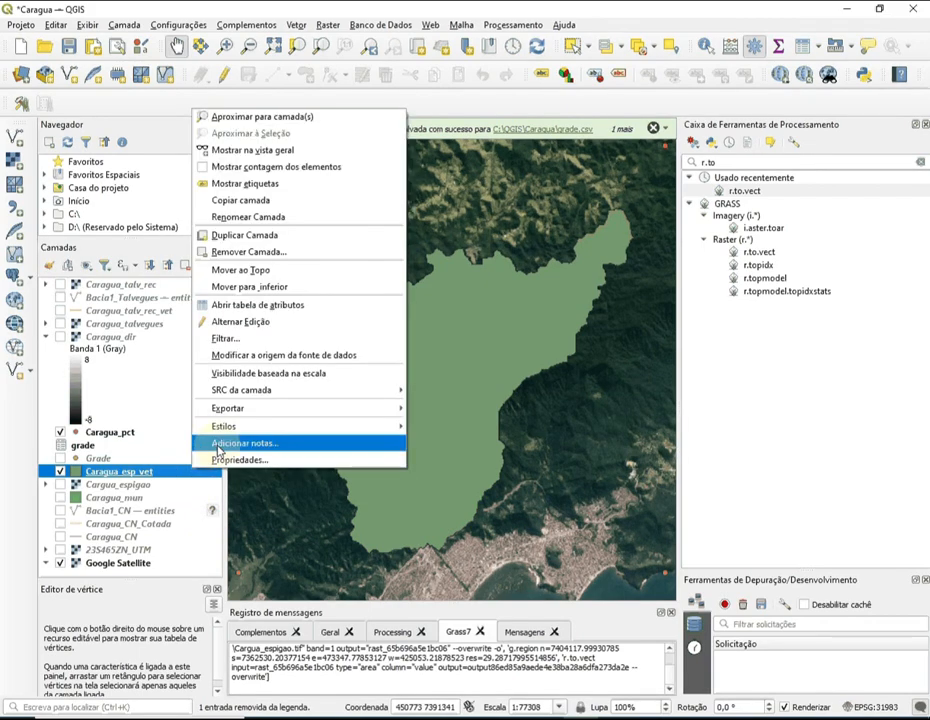
{"action": "mouse_move", "coordinate": [332, 408]}
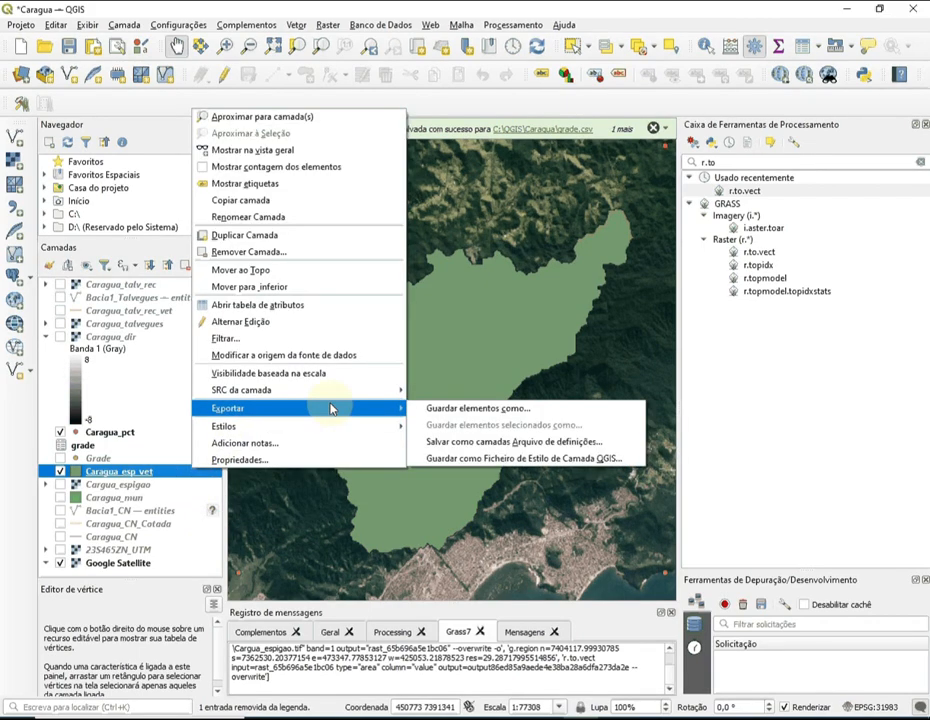
{"action": "left_click", "coordinate": [434, 409]}
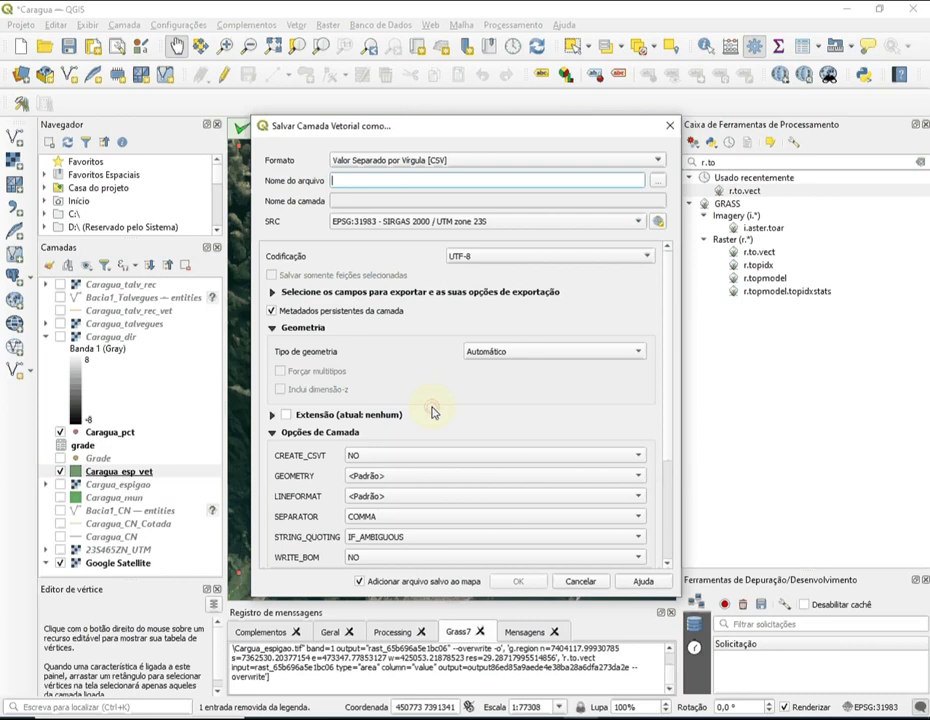
{"action": "left_click", "coordinate": [657, 163]}
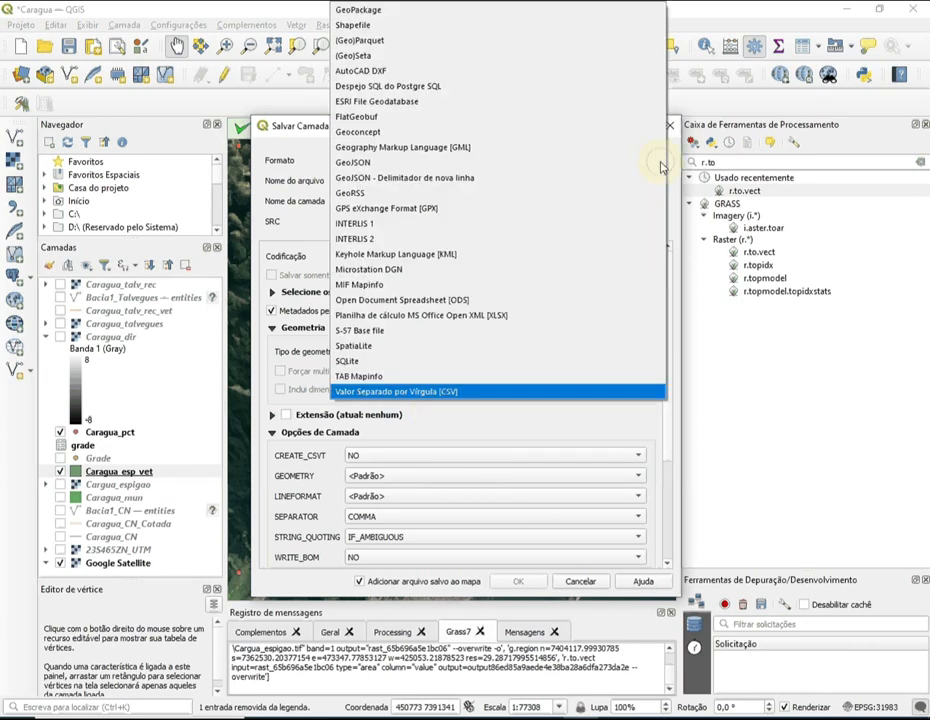
{"action": "left_click", "coordinate": [498, 73]}
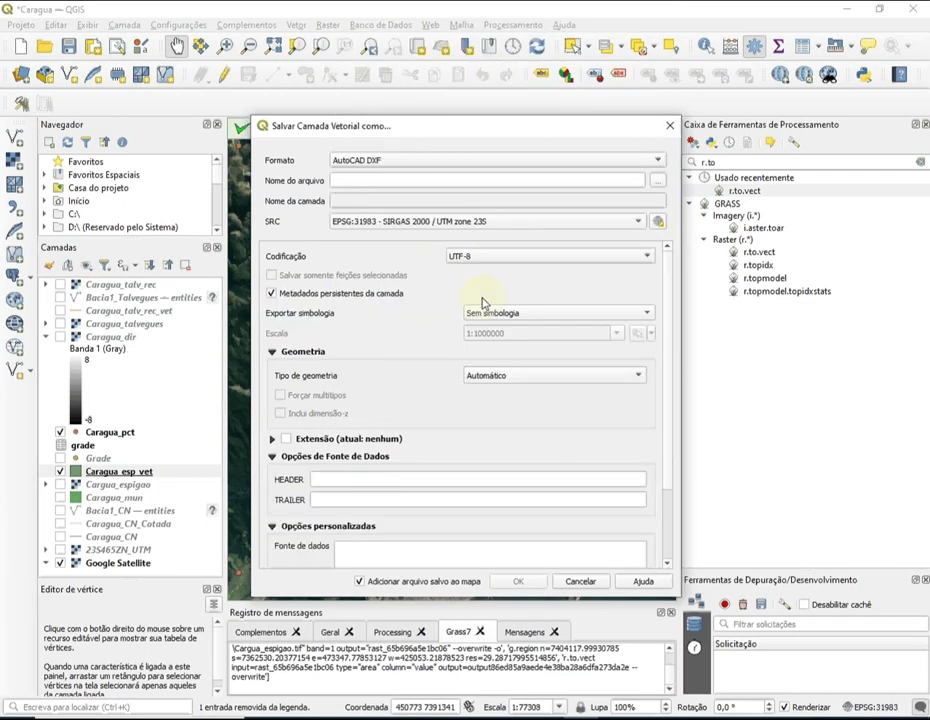
{"action": "left_click", "coordinate": [632, 379]}
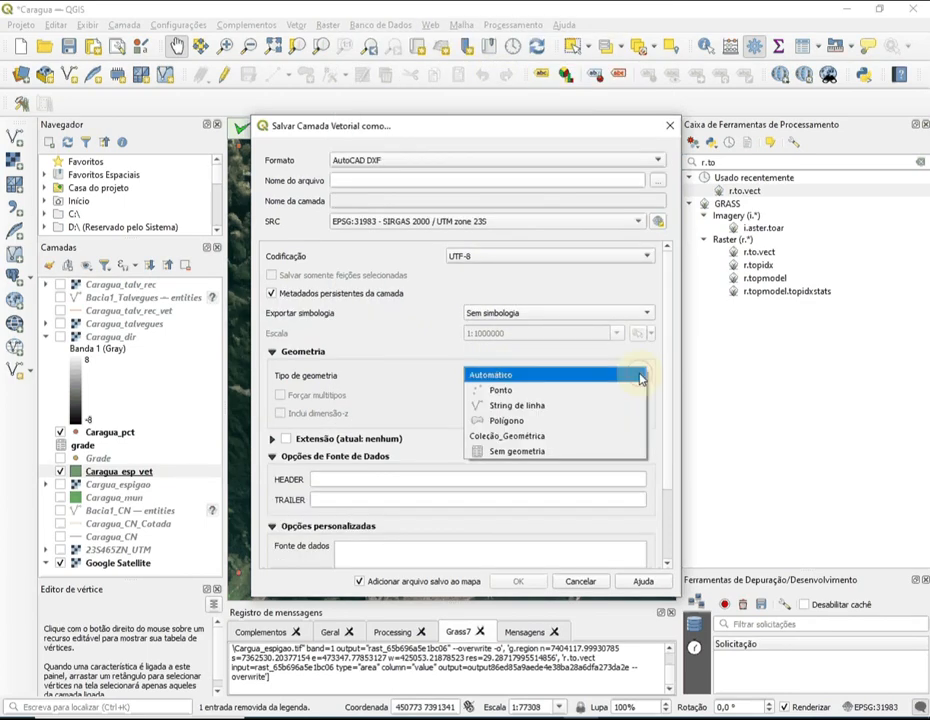
{"action": "left_click", "coordinate": [560, 421]}
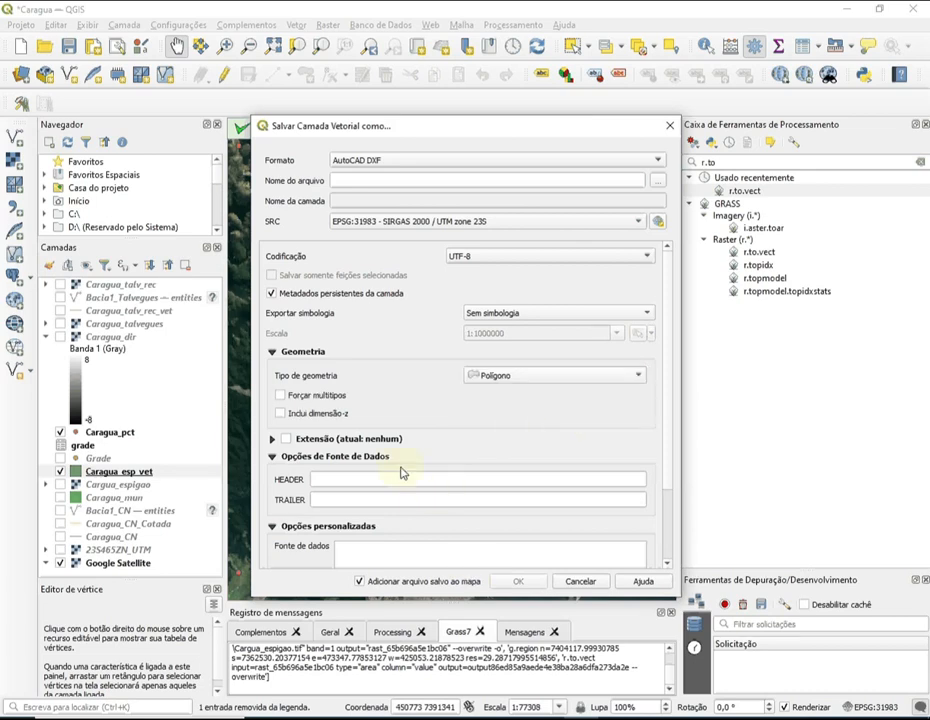
{"action": "left_click", "coordinate": [281, 415]}
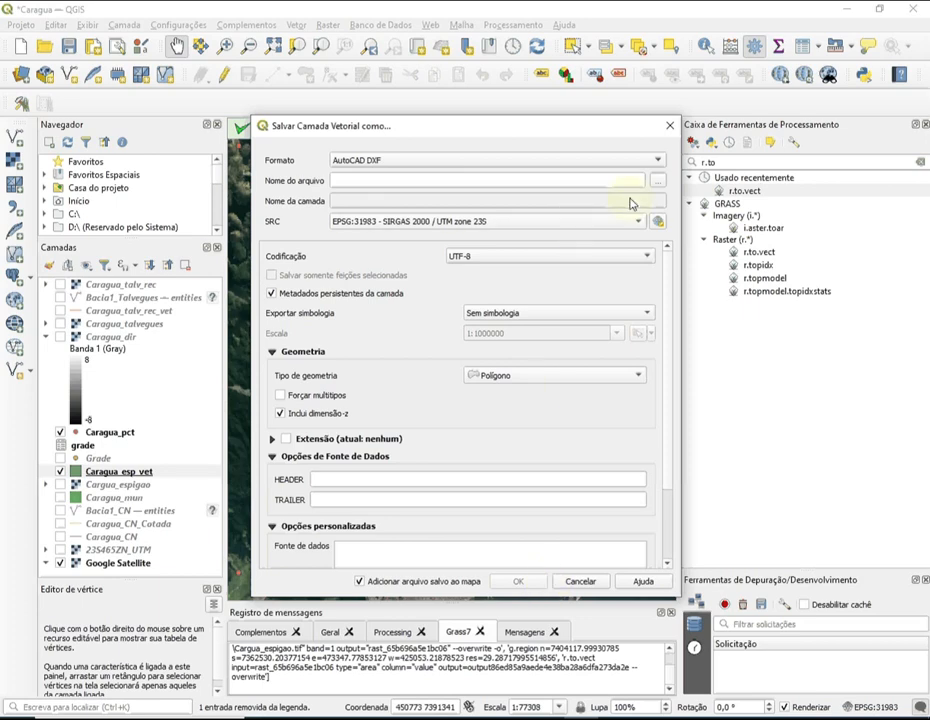
Set the DXF output file to Bacia1_espigao in the Caragua folder.
{"action": "left_click", "coordinate": [658, 182]}
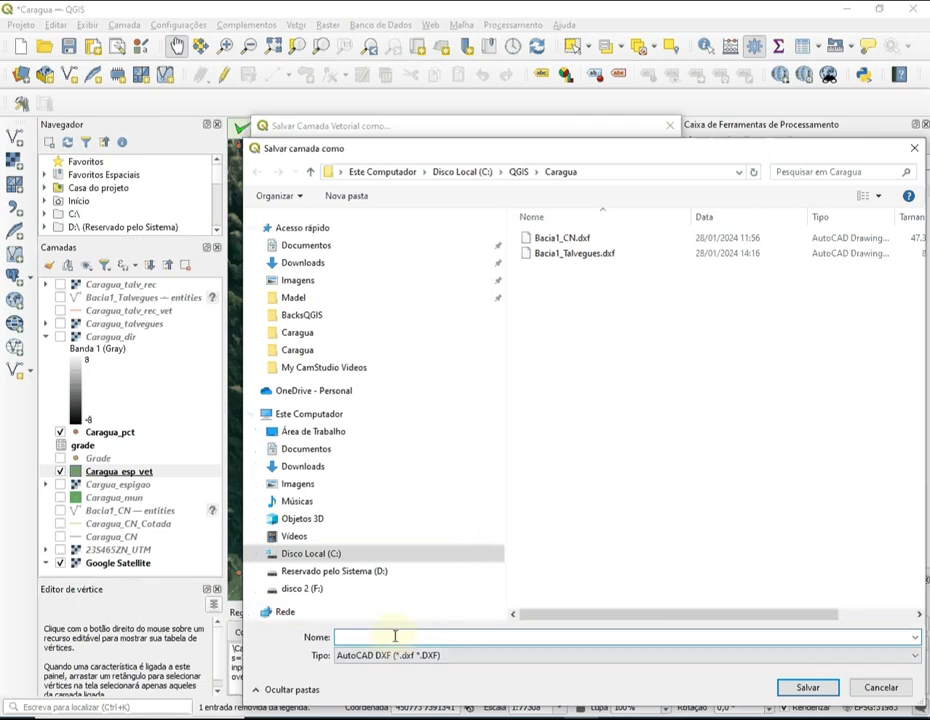
{"action": "type", "text": "Bacia1"}
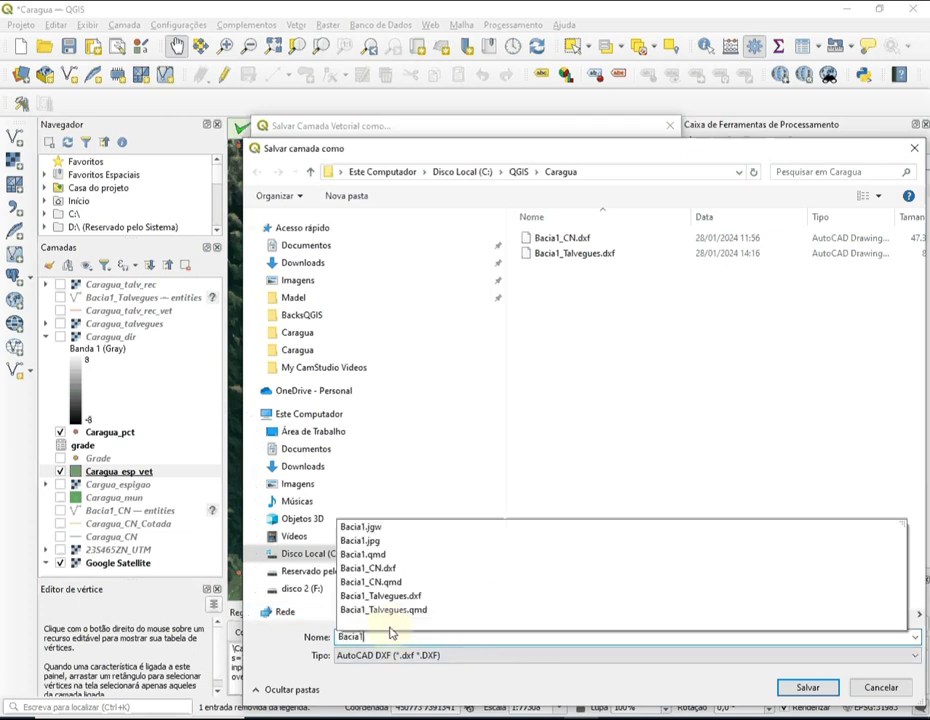
{"action": "type", "text": "_"}
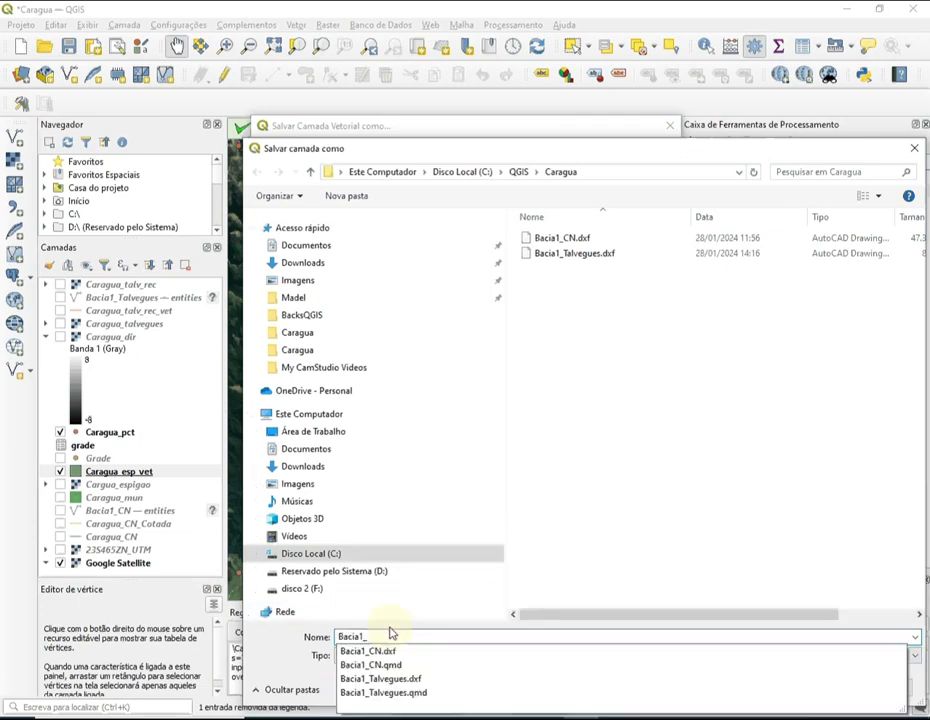
{"action": "type", "text": "espigao"}
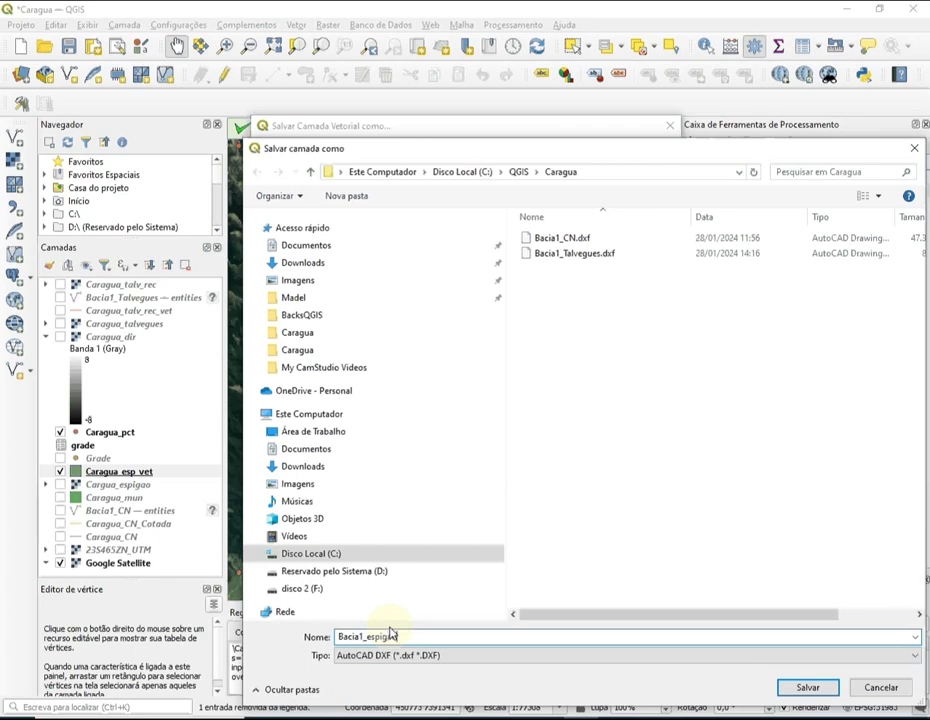
{"action": "left_click", "coordinate": [805, 687]}
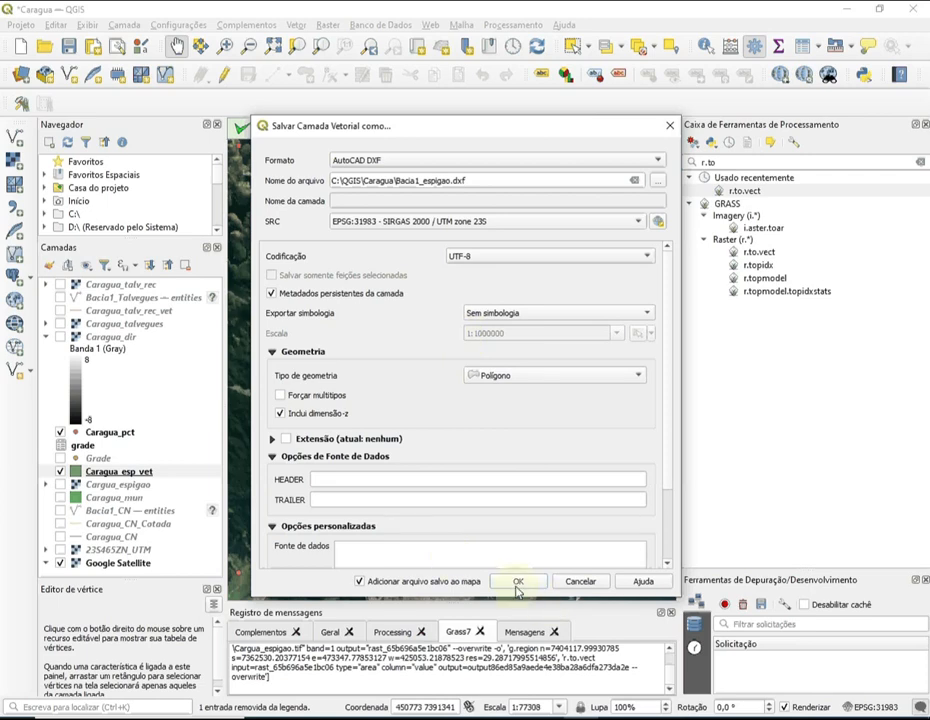
Run the Bacia1_espigao DXF export and add its polygon entities layer to the map.
{"action": "left_click", "coordinate": [518, 585]}
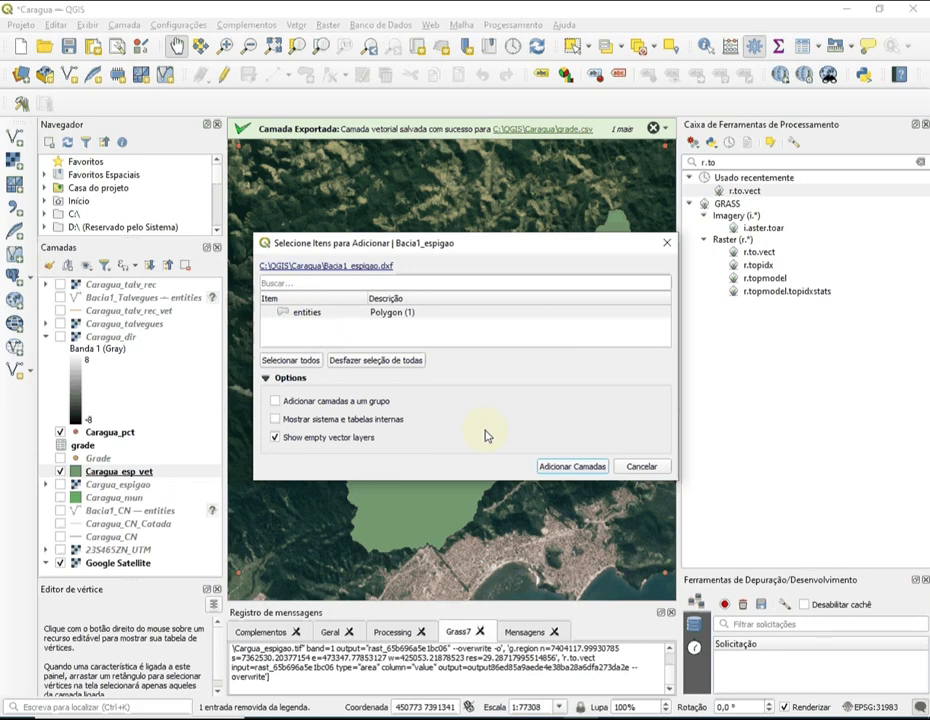
{"action": "left_click", "coordinate": [549, 468]}
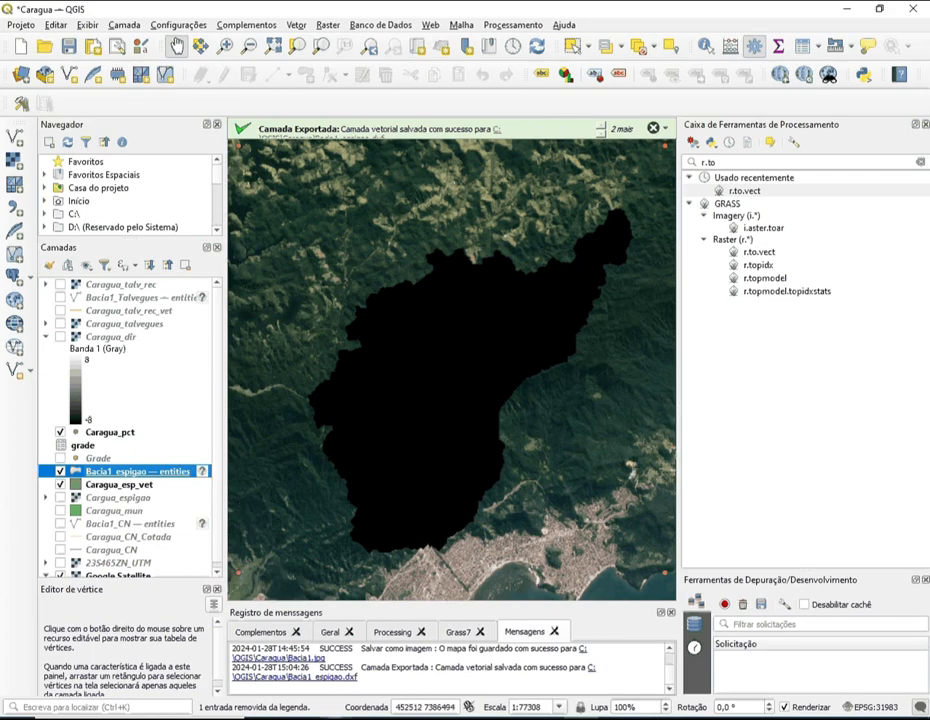
Switch to File Explorer and select the exported Bacia1_CN.dxf and Bacia1.jpg files in the Caragua folder.
{"action": "left_click", "coordinate": [335, 719]}
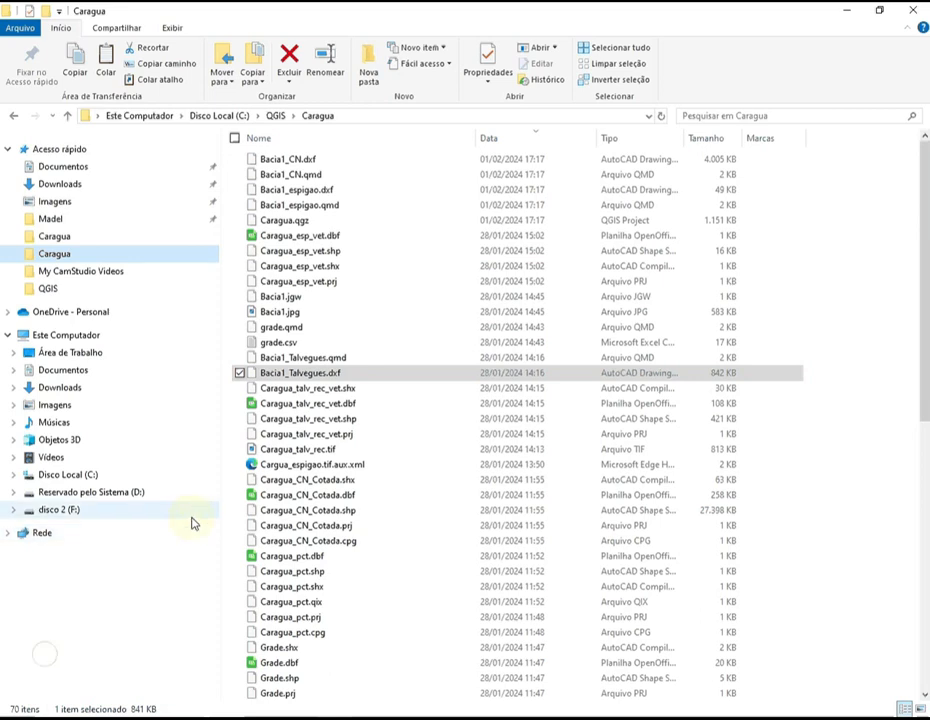
{"action": "left_click", "coordinate": [368, 164]}
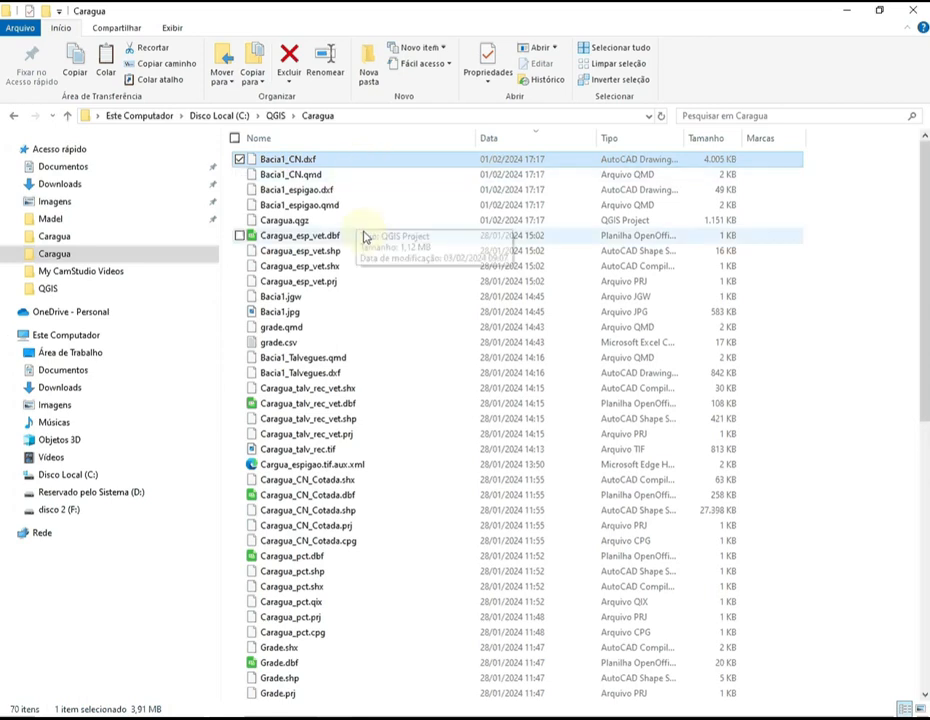
{"action": "left_click", "coordinate": [330, 319], "text": "ctrl"}
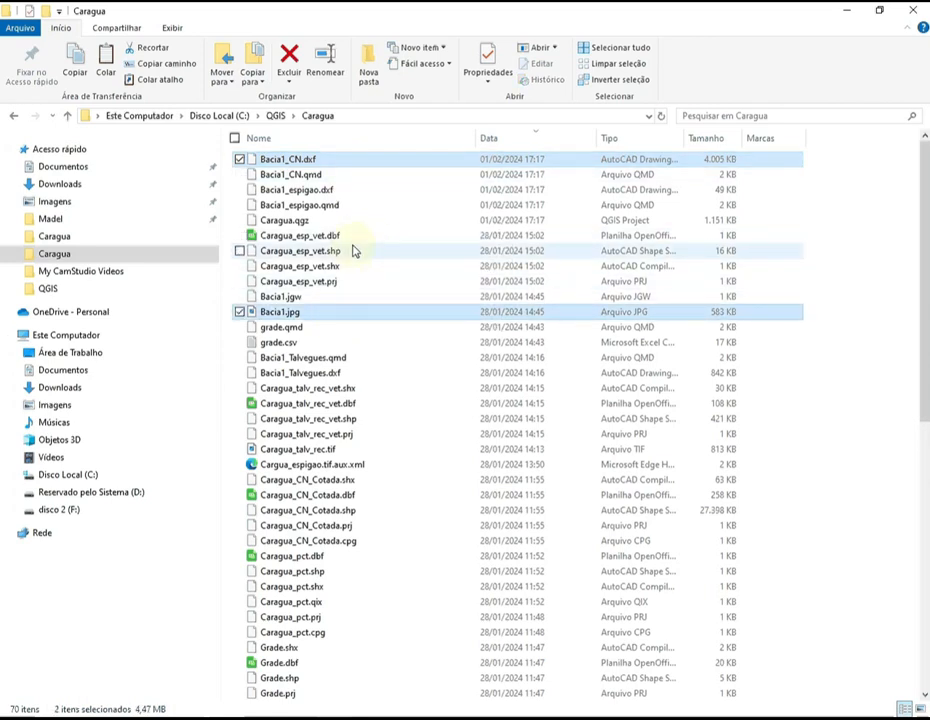
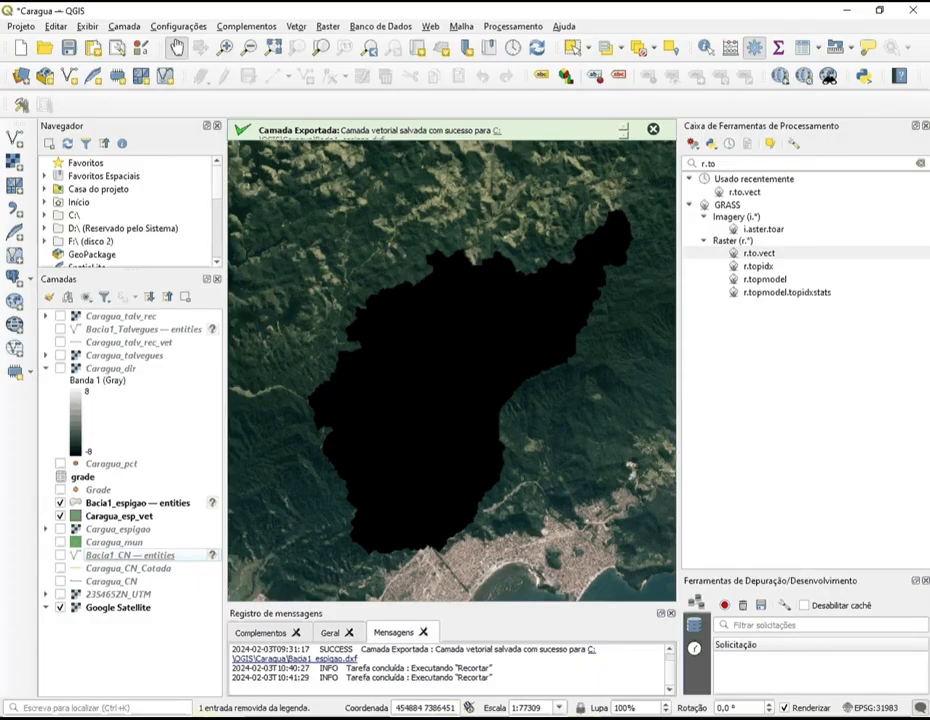
Show the Grade point layer and start a new shapefile layer saved as Retangulo in the Caragua folder.
{"action": "left_click", "coordinate": [113, 569]}
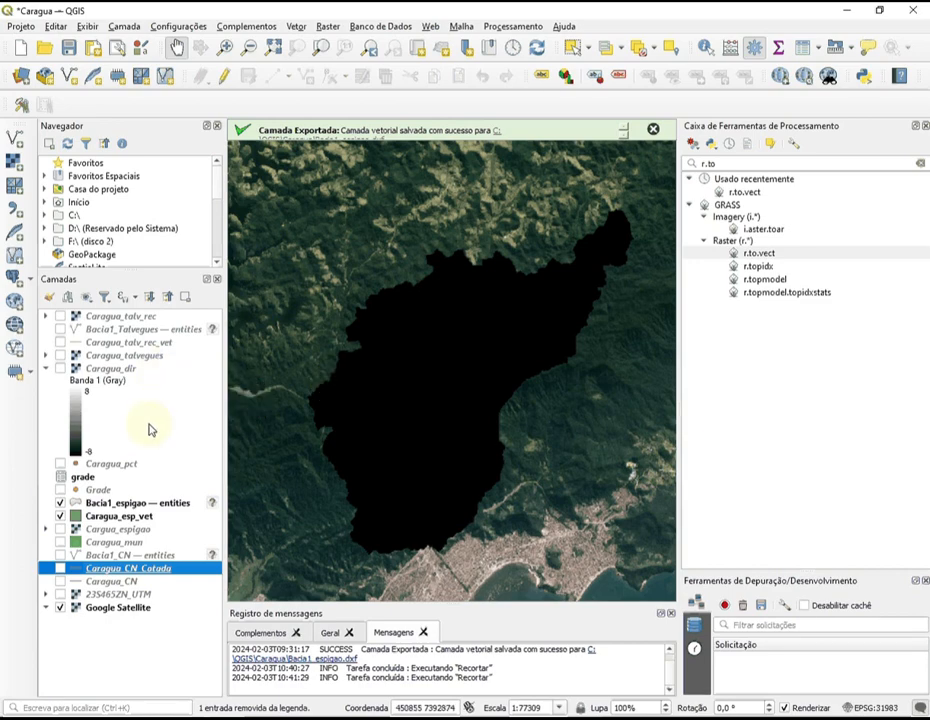
{"action": "left_click", "coordinate": [61, 490]}
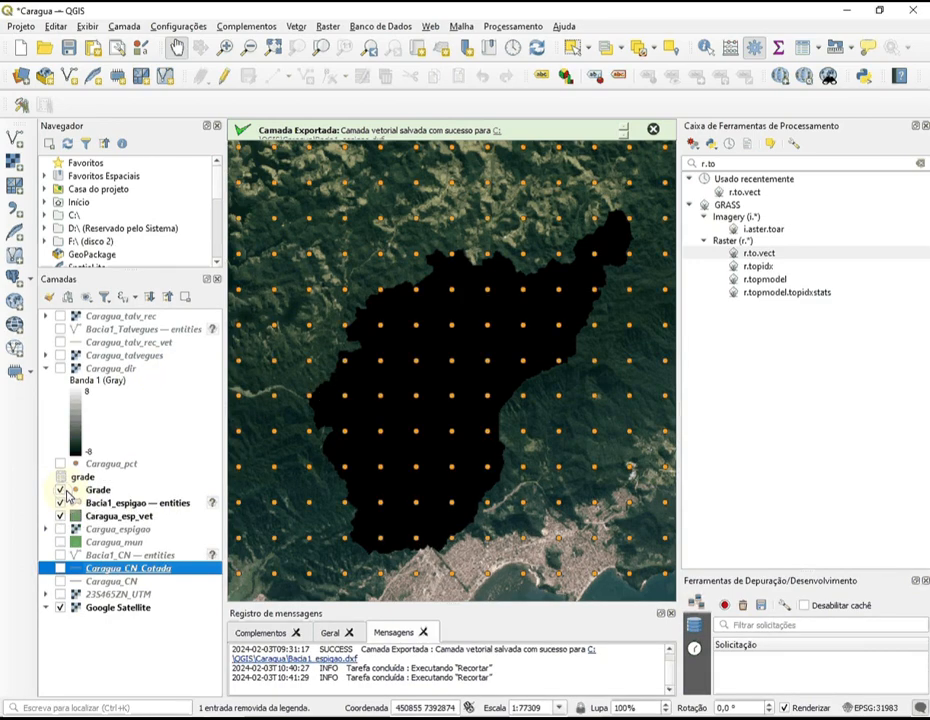
{"action": "left_click", "coordinate": [32, 376]}
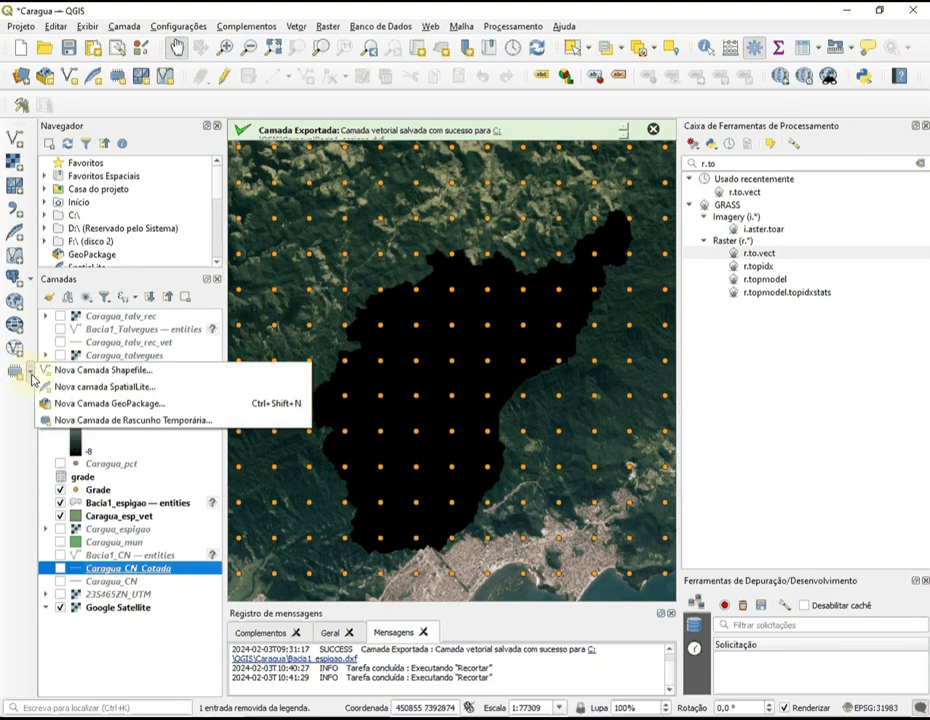
{"action": "left_click", "coordinate": [72, 372]}
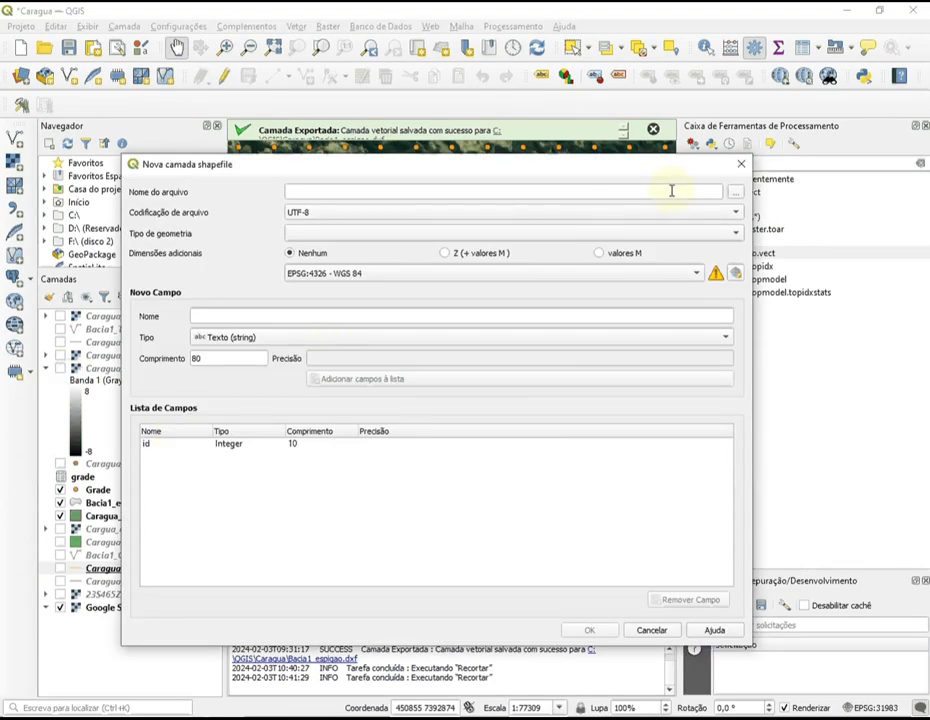
{"action": "left_click", "coordinate": [735, 191]}
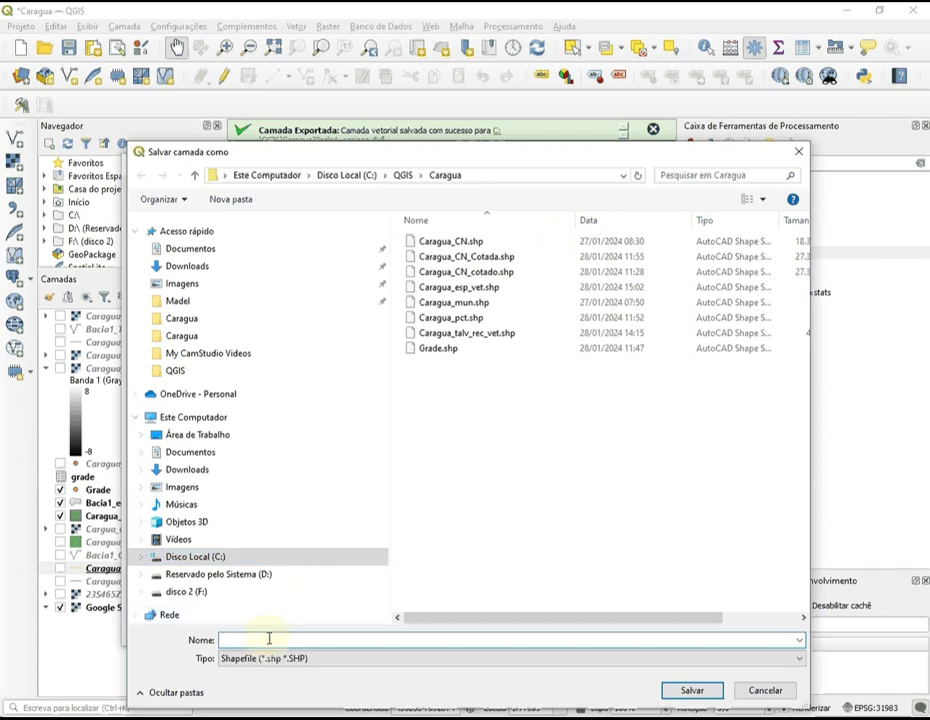
{"action": "type", "text": "Retangulo"}
{"action": "left_click", "coordinate": [678, 691]}
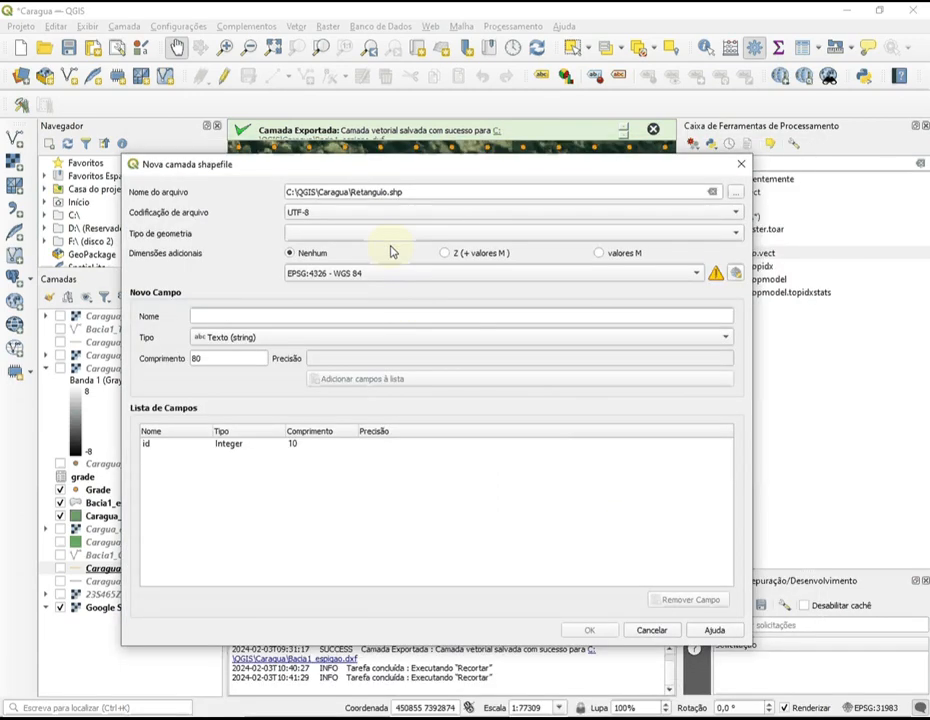
Create the Retangulo layer with polygon geometry in the project CRS, EPSG:31983 - SIRGAS 2000 / UTM zone 23S.
{"action": "left_click", "coordinate": [736, 234]}
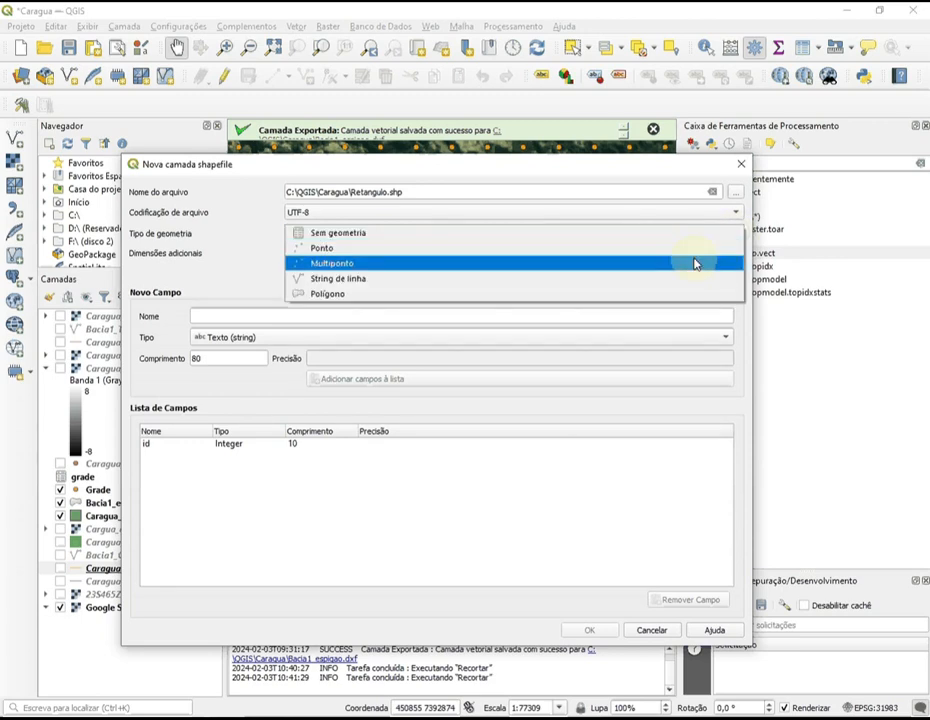
{"action": "left_click", "coordinate": [665, 295]}
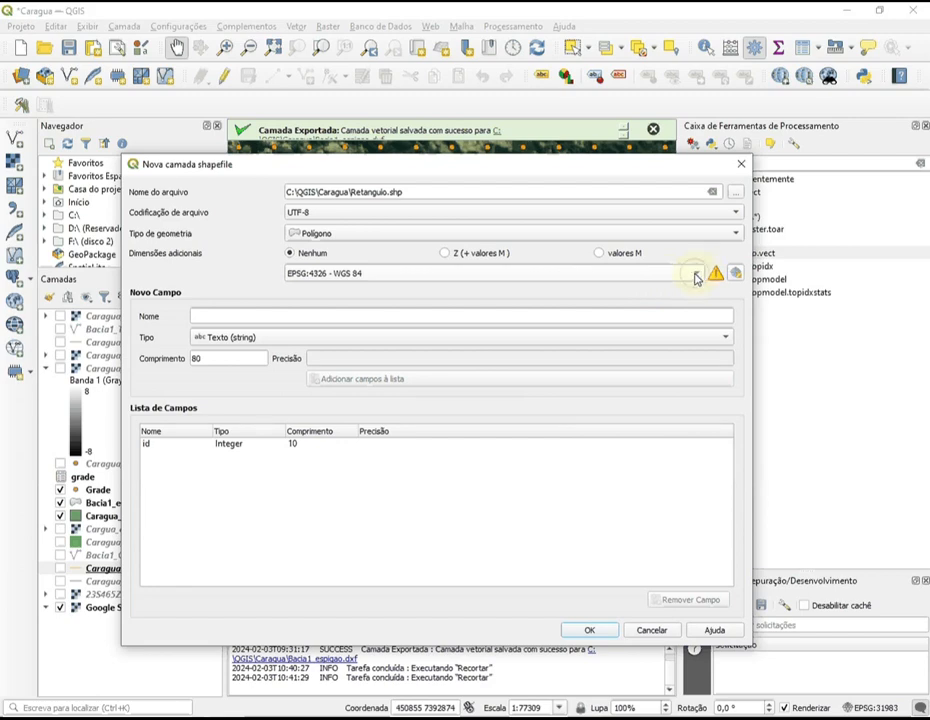
{"action": "left_click", "coordinate": [699, 276]}
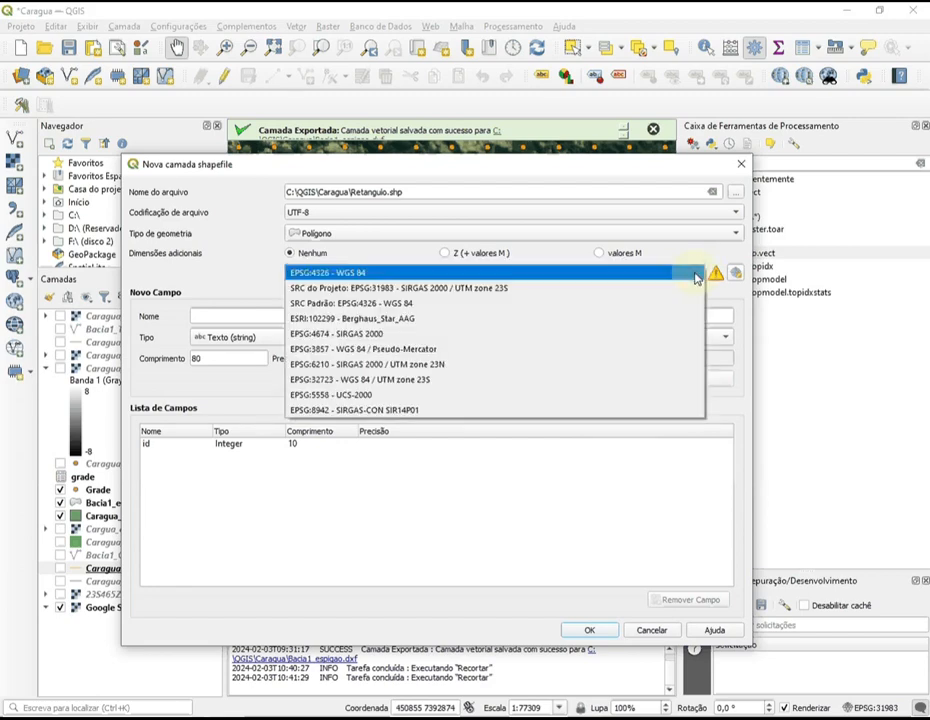
{"action": "left_click", "coordinate": [603, 290]}
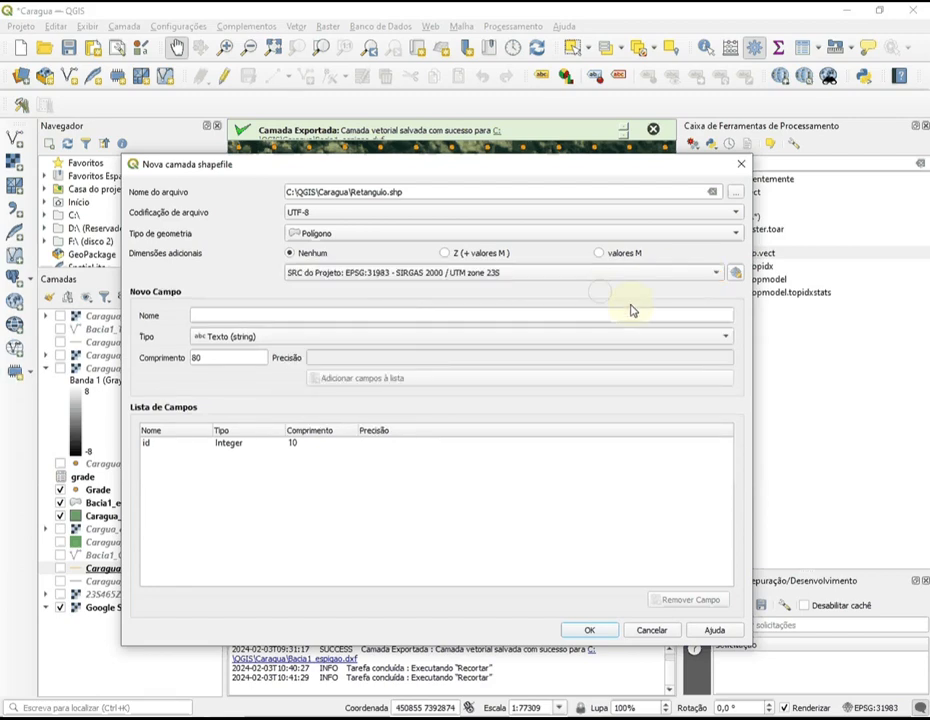
{"action": "left_click", "coordinate": [591, 631]}
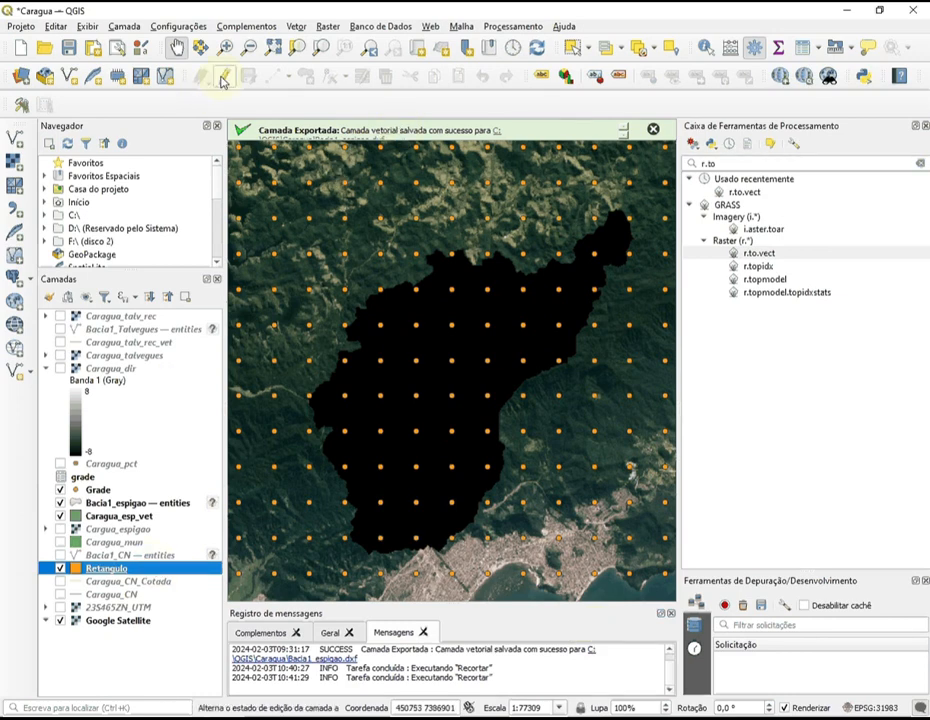
Draw a four-corner rectangular polygon around the basin and the point grid in the Retangulo layer, with id 1.
{"action": "left_click", "coordinate": [222, 78]}
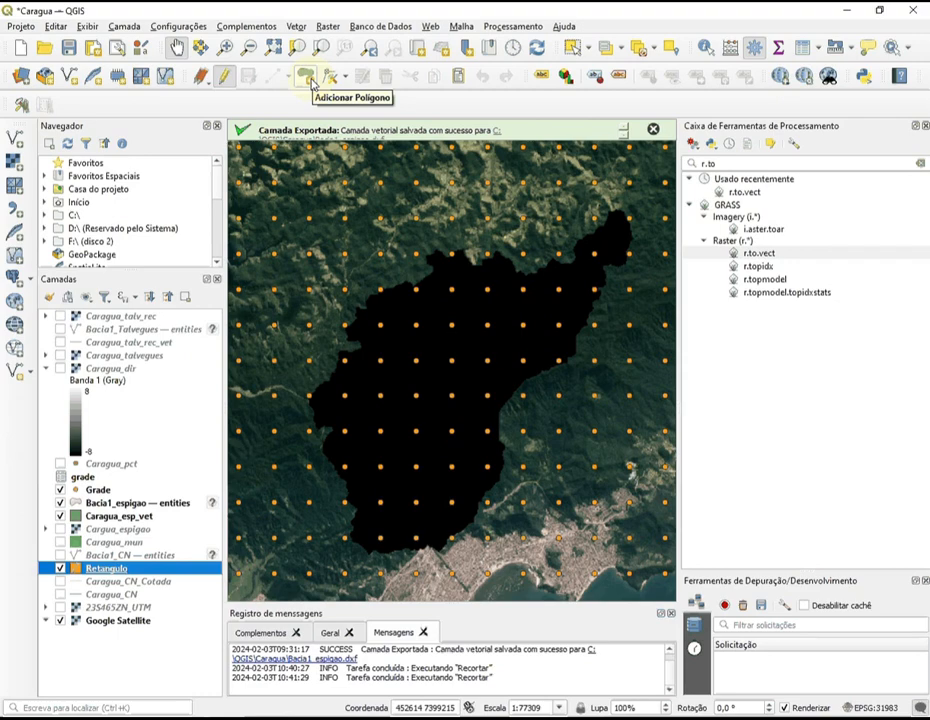
{"action": "left_click", "coordinate": [306, 78]}
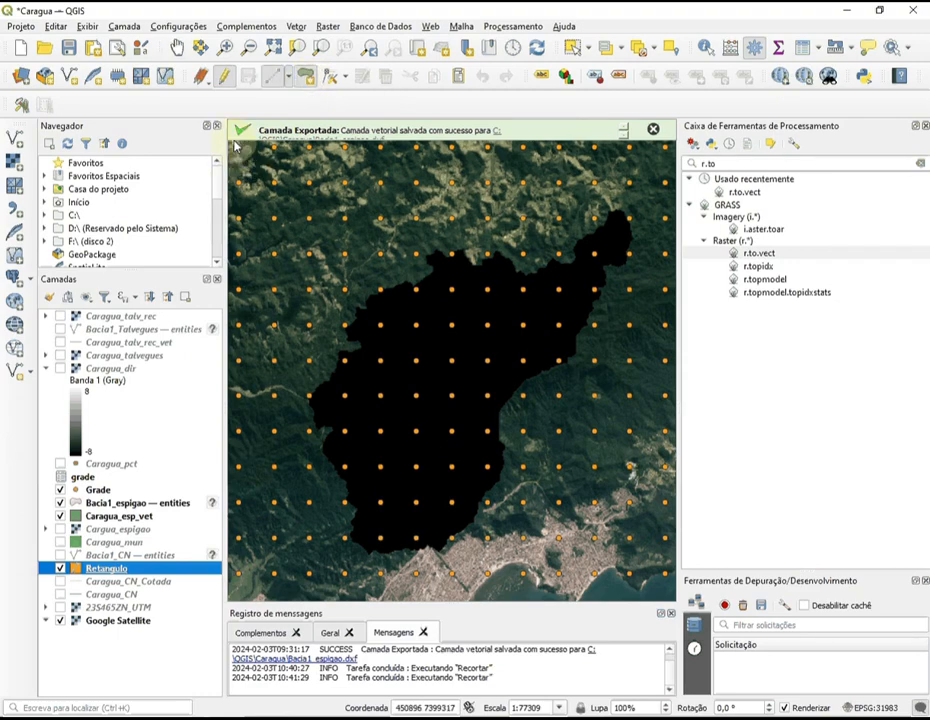
{"action": "left_click", "coordinate": [652, 129]}
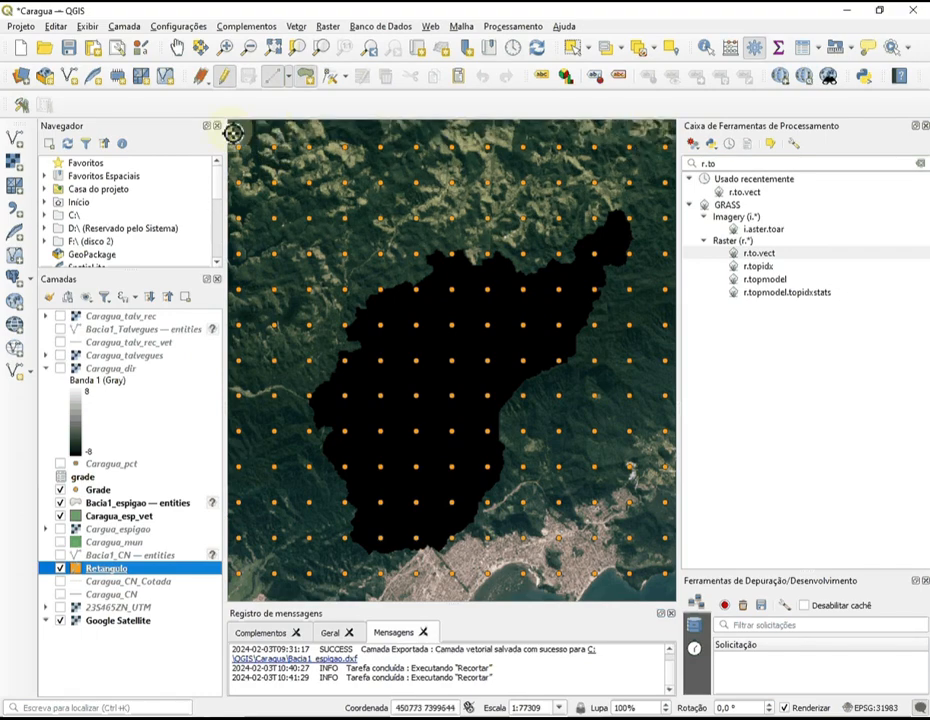
{"action": "left_click", "coordinate": [242, 164]}
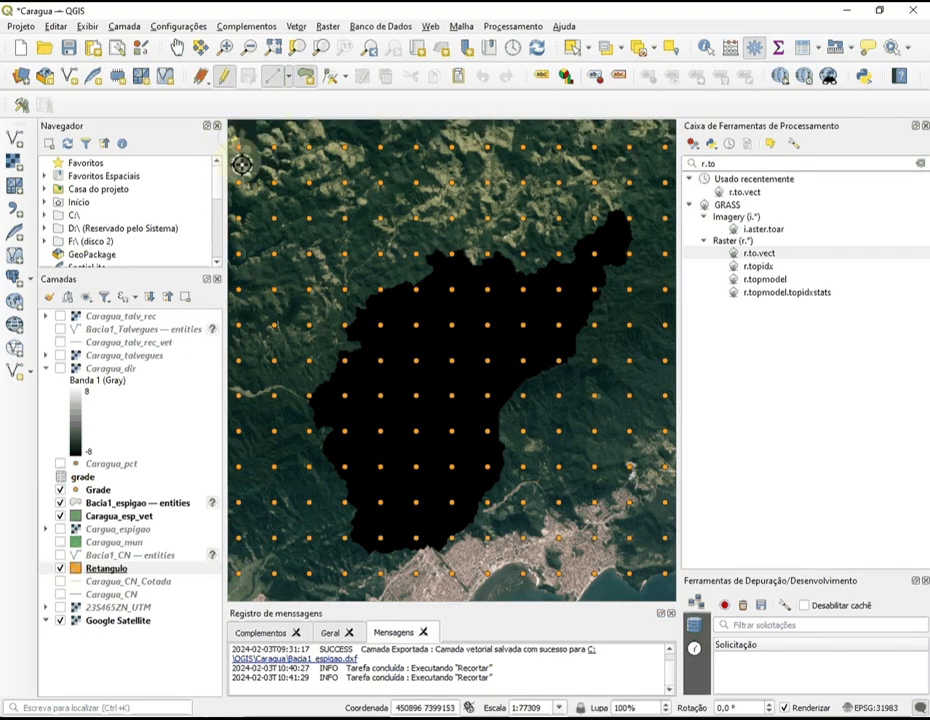
{"action": "left_click", "coordinate": [241, 589]}
{"action": "left_click", "coordinate": [670, 588]}
{"action": "left_click", "coordinate": [672, 140]}
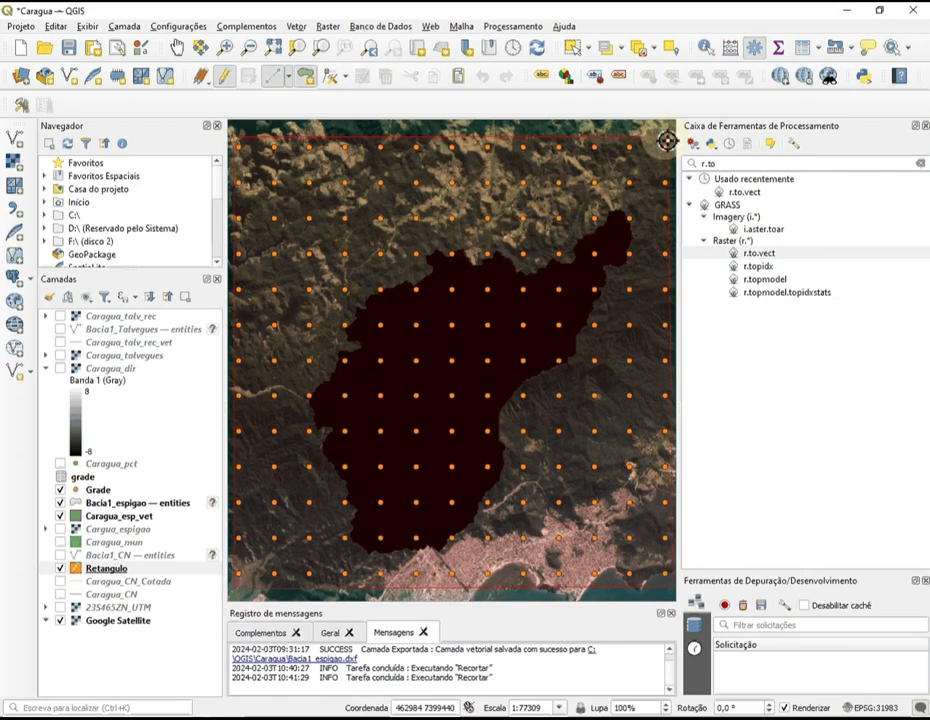
{"action": "right_click", "coordinate": [413, 304]}
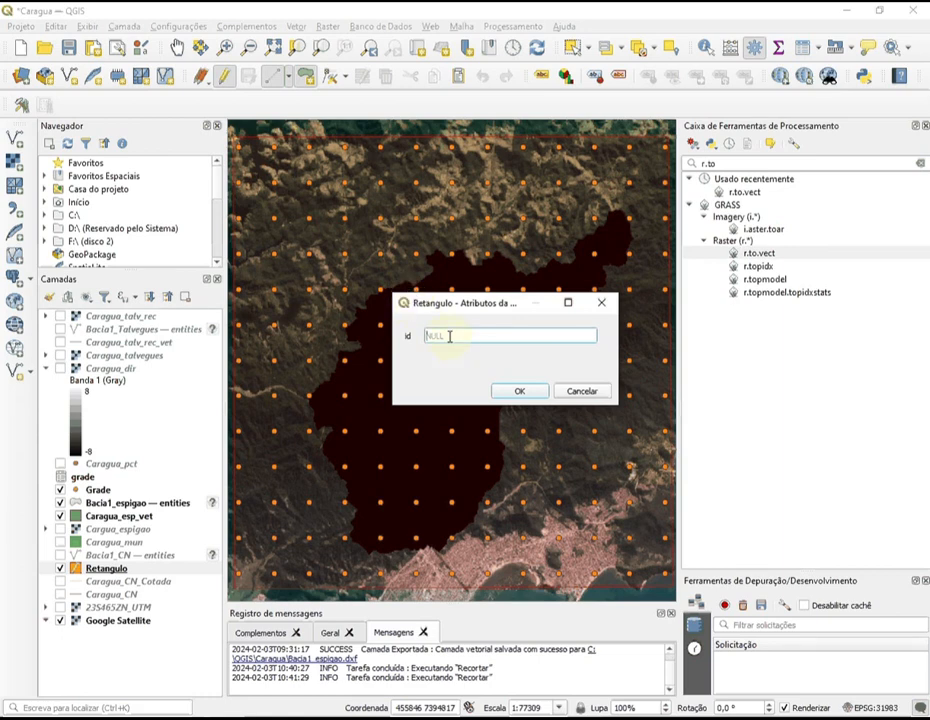
{"action": "type", "text": "1"}
{"action": "left_click", "coordinate": [520, 391]}
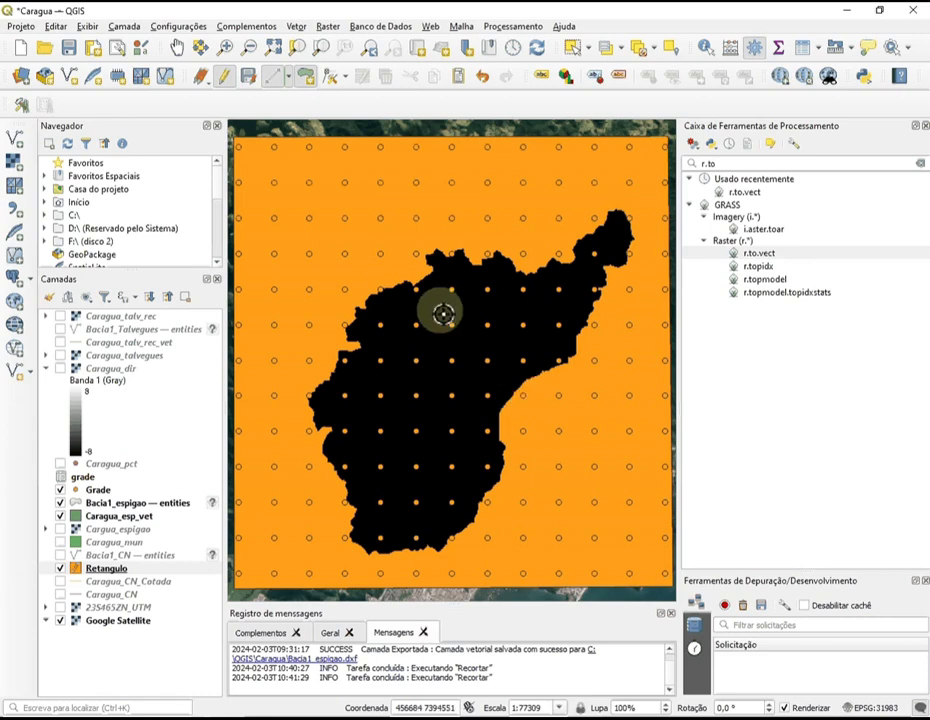
Open the vector Clip (Recortar) tool with Caragua_CN_Cotada as the input layer and Retangulo as the overlay layer.
{"action": "left_click", "coordinate": [121, 582]}
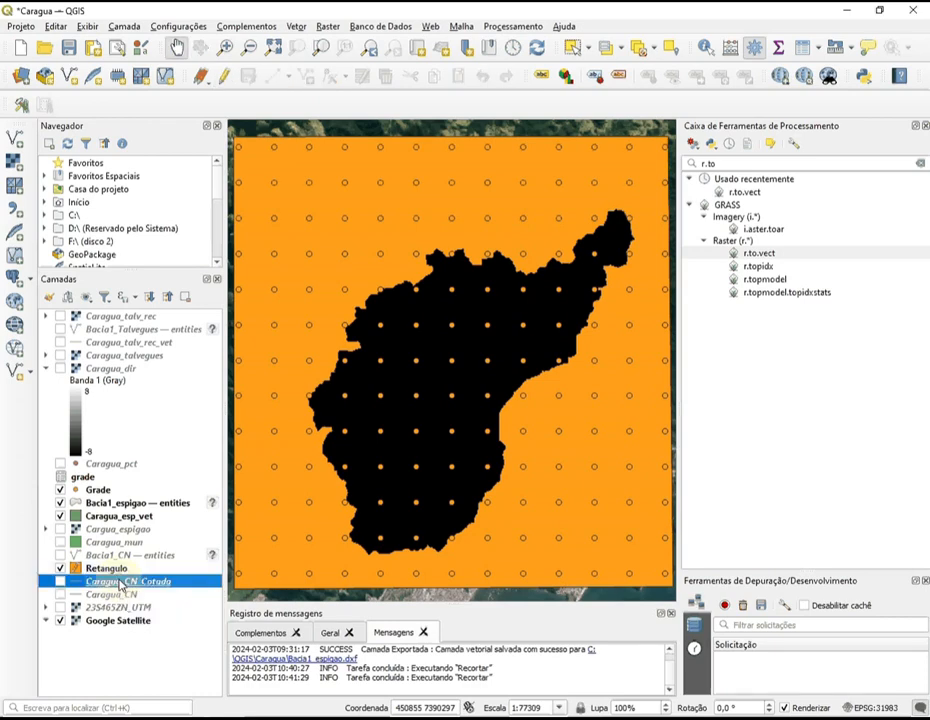
{"action": "right_click", "coordinate": [119, 582]}
{"action": "key", "text": "Escape"}
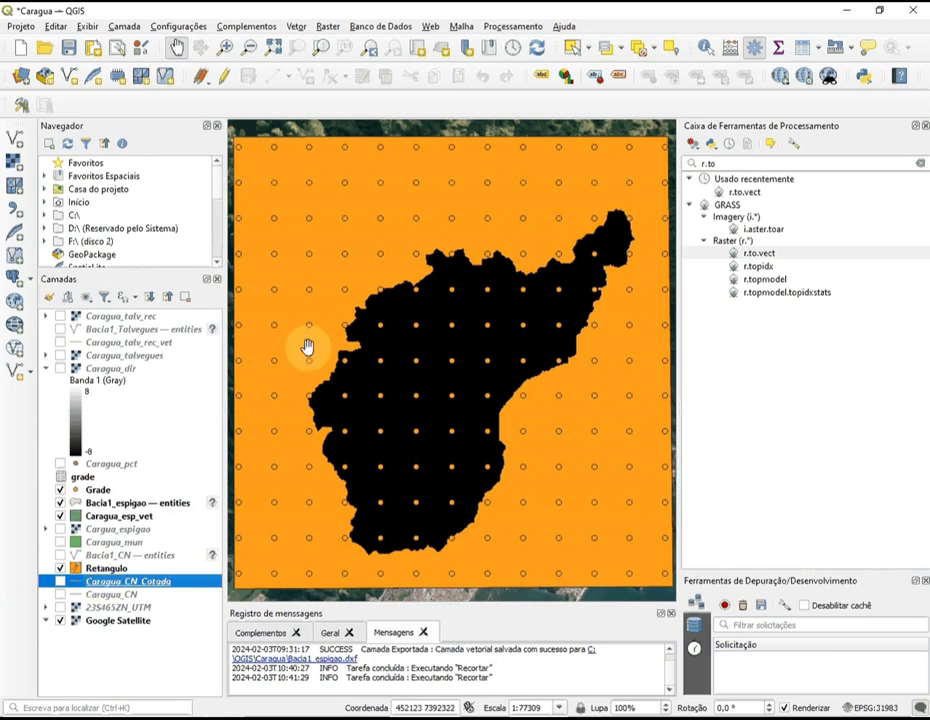
{"action": "left_click", "coordinate": [297, 25]}
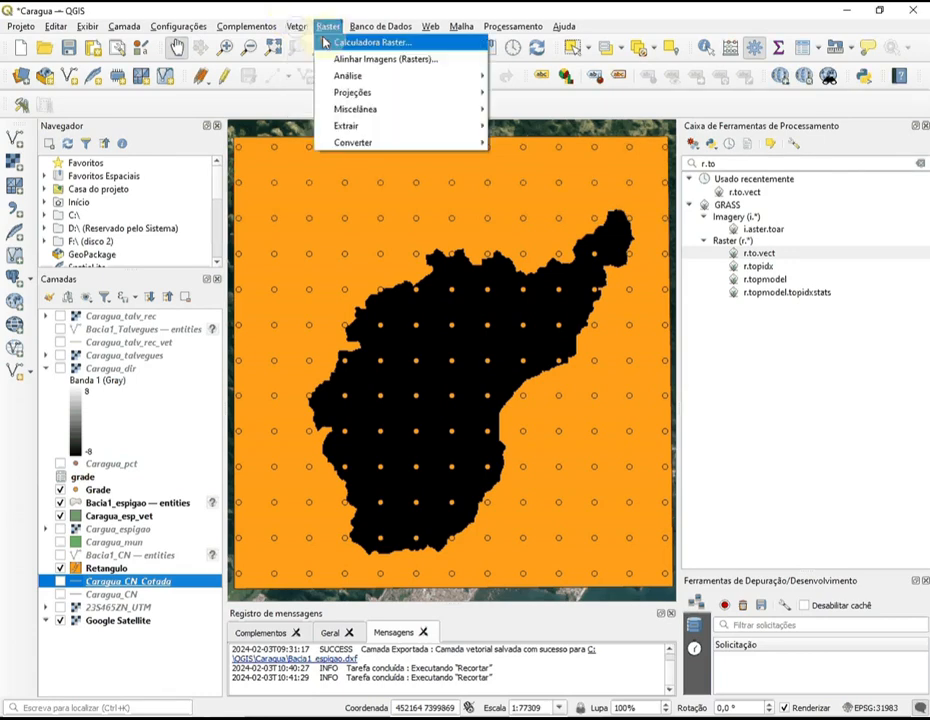
{"action": "mouse_move", "coordinate": [368, 50]}
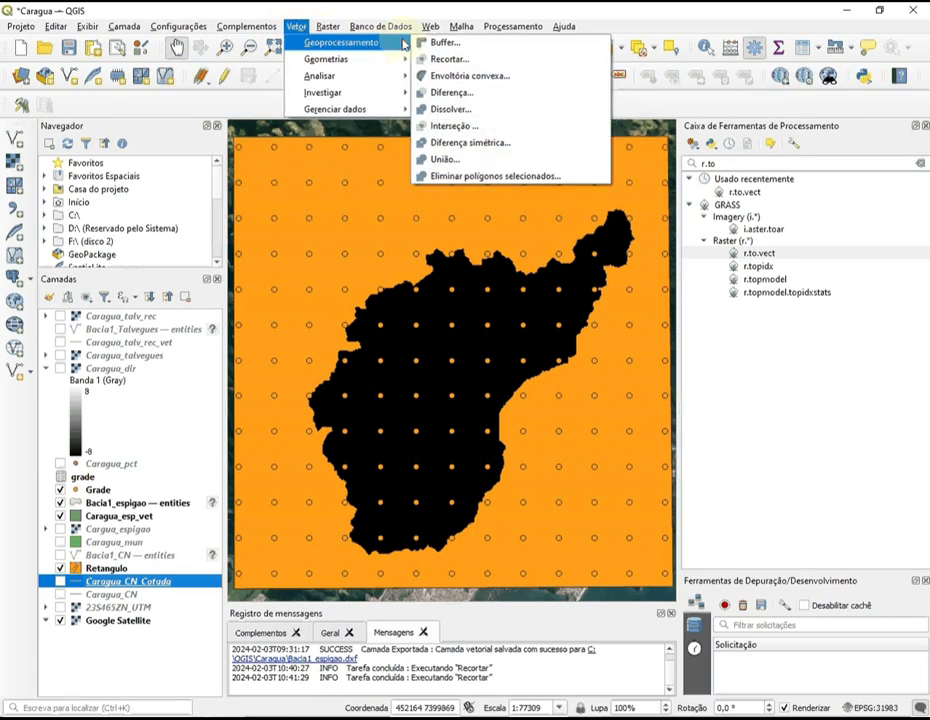
{"action": "left_click", "coordinate": [450, 59]}
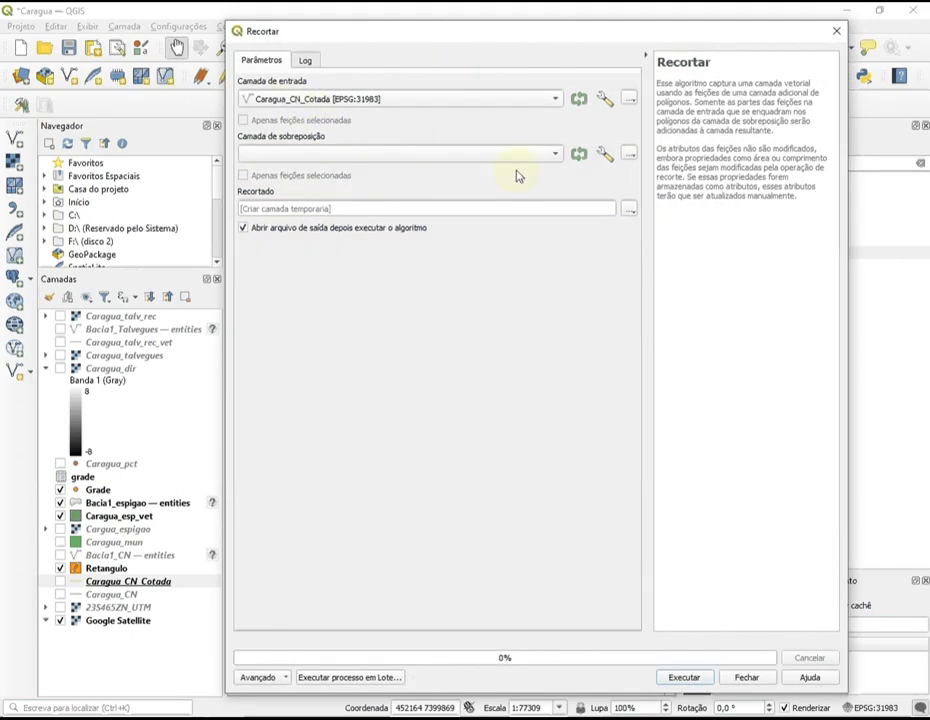
{"action": "left_click", "coordinate": [555, 155]}
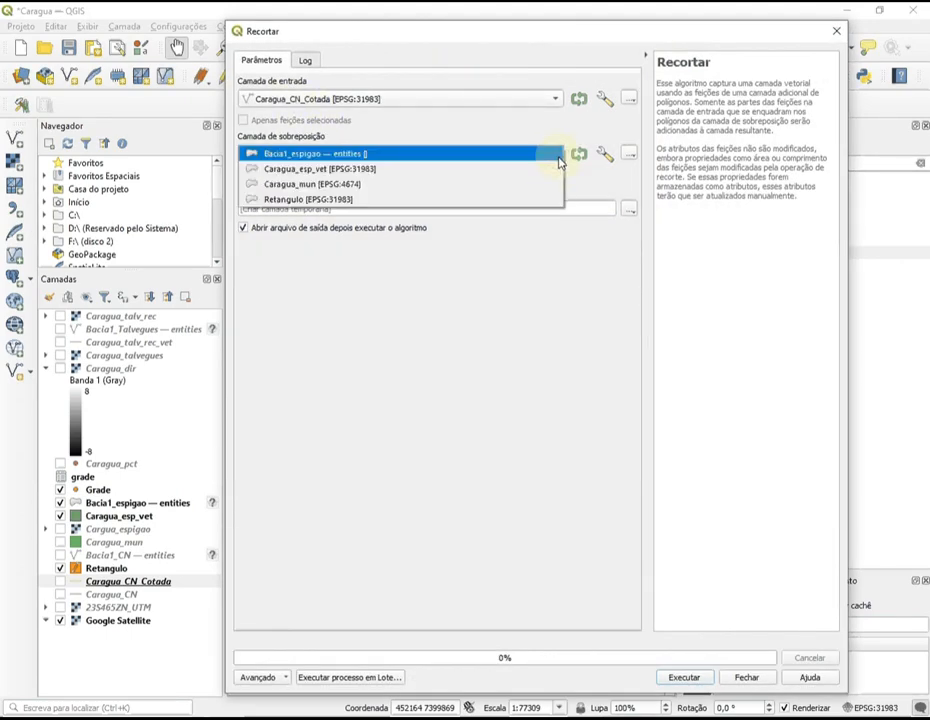
{"action": "left_click", "coordinate": [479, 202]}
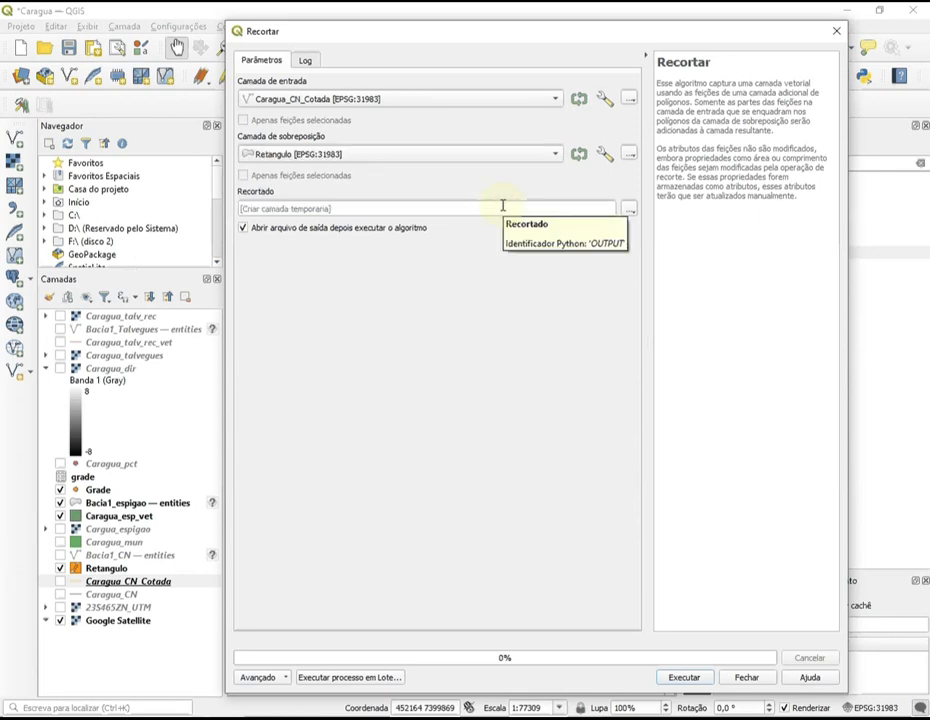
Set the clip output to Caragua_CN_cot_rec.shp in the Caragua folder and run the clip.
{"action": "left_click", "coordinate": [630, 210]}
{"action": "left_click", "coordinate": [648, 241]}
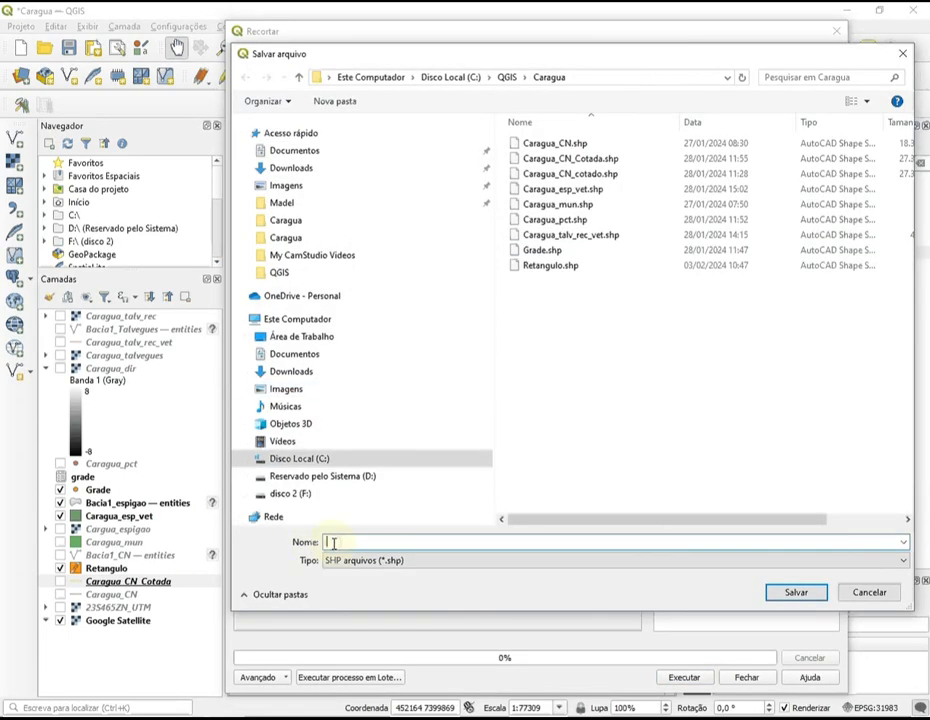
{"action": "type", "text": "Caragua"}
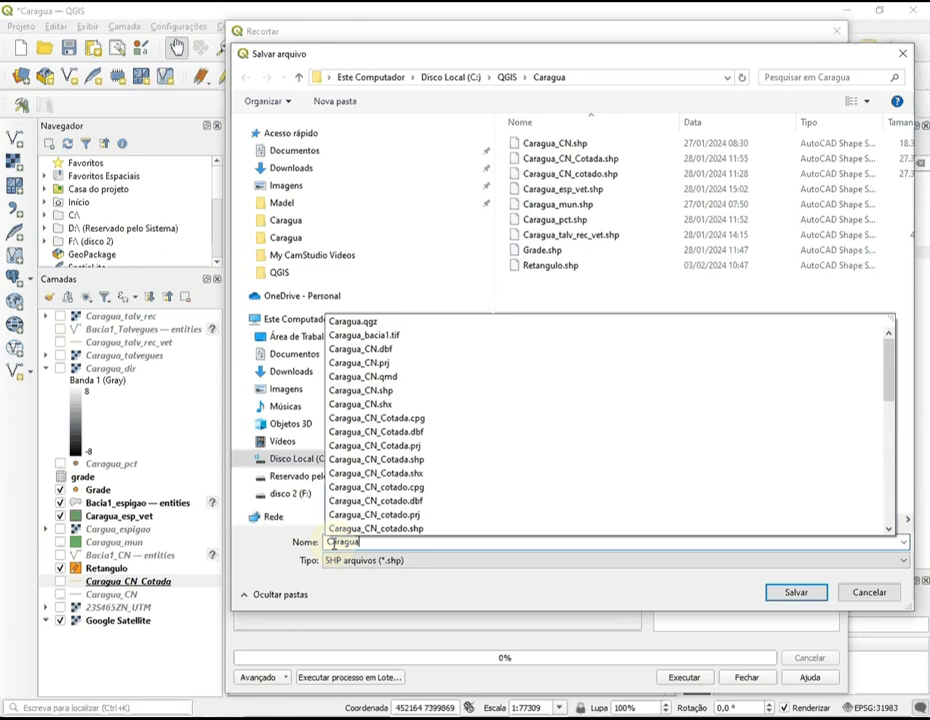
{"action": "type", "text": "_CN_"}
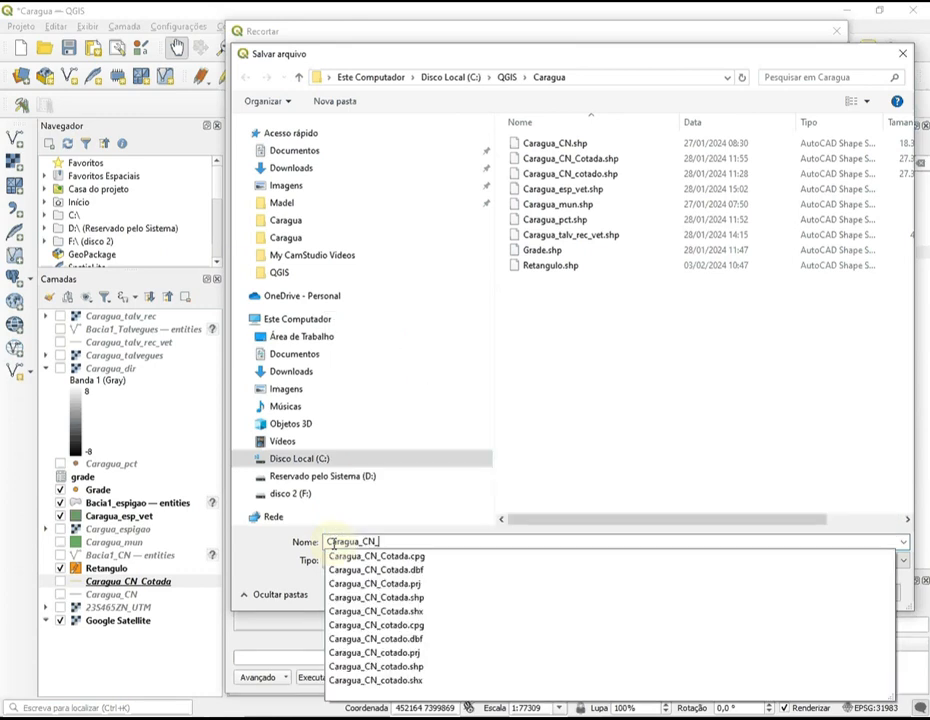
{"action": "type", "text": "rec"}
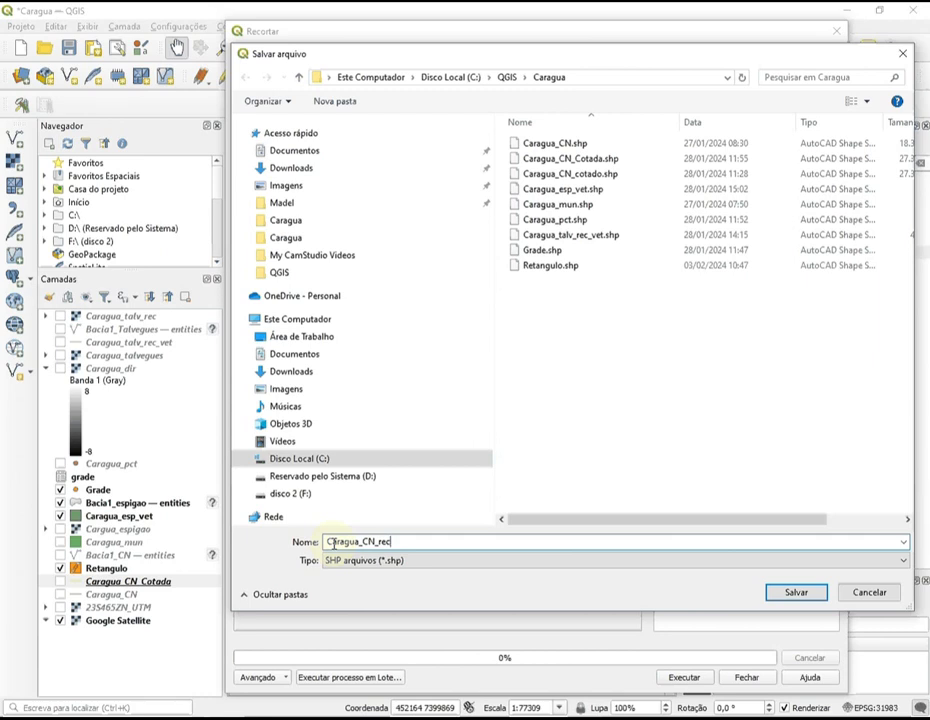
{"action": "key", "text": "BackSpace"}
{"action": "key", "text": "BackSpace"}
{"action": "key", "text": "BackSpace"}
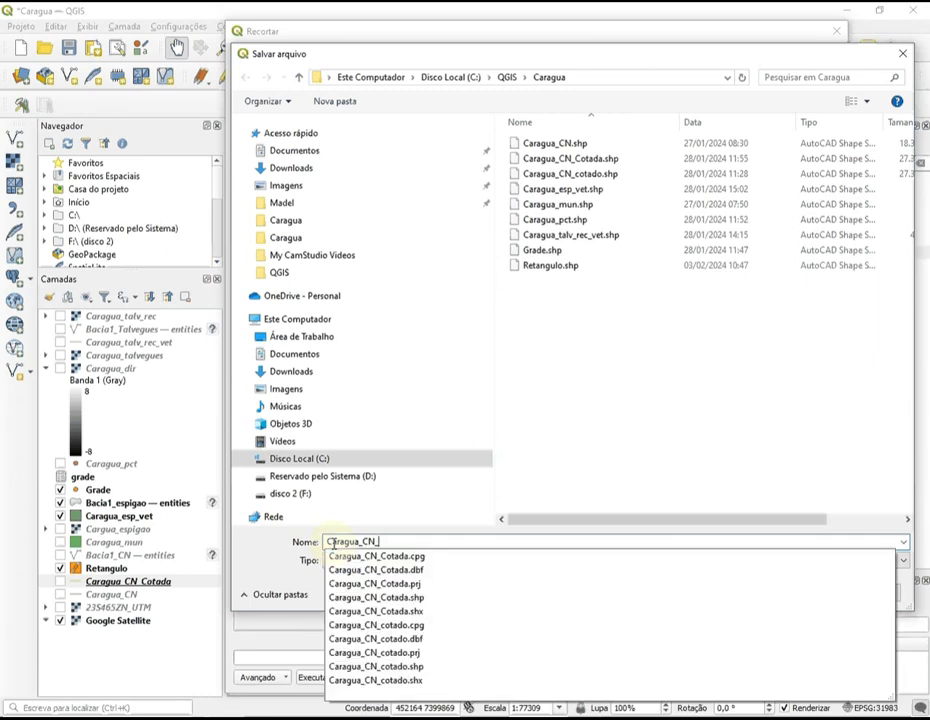
{"action": "type", "text": "cot_rec"}
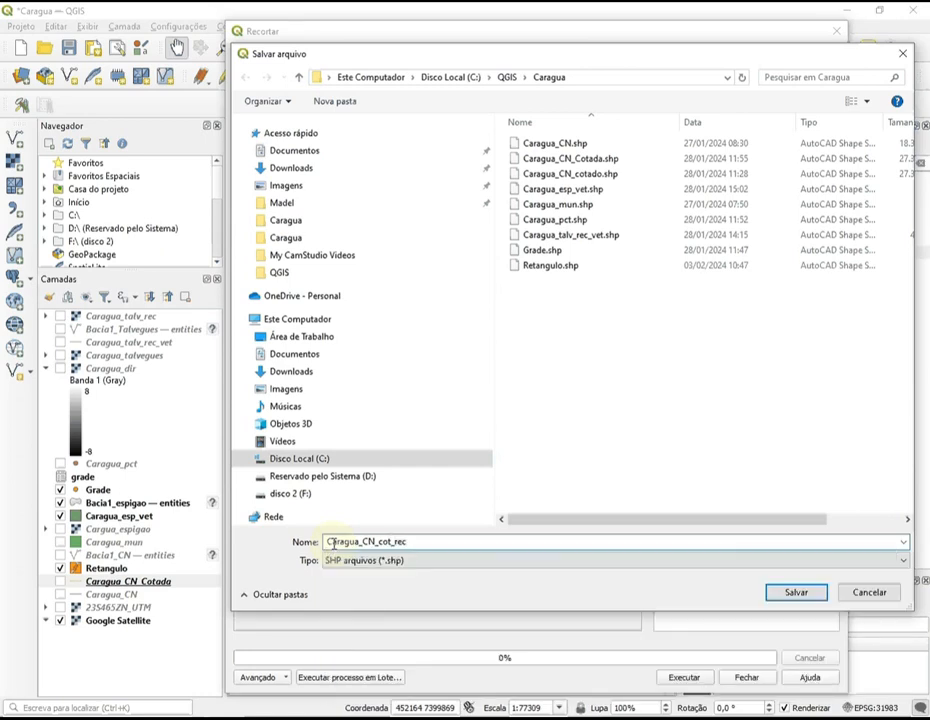
{"action": "key", "text": "Return"}
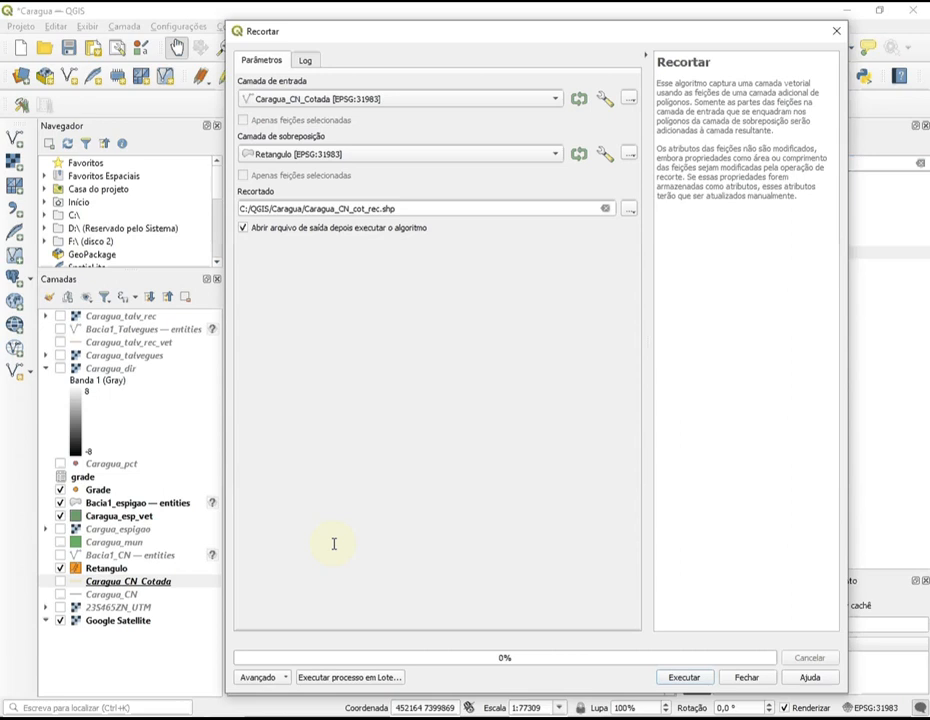
{"action": "left_click", "coordinate": [684, 677]}
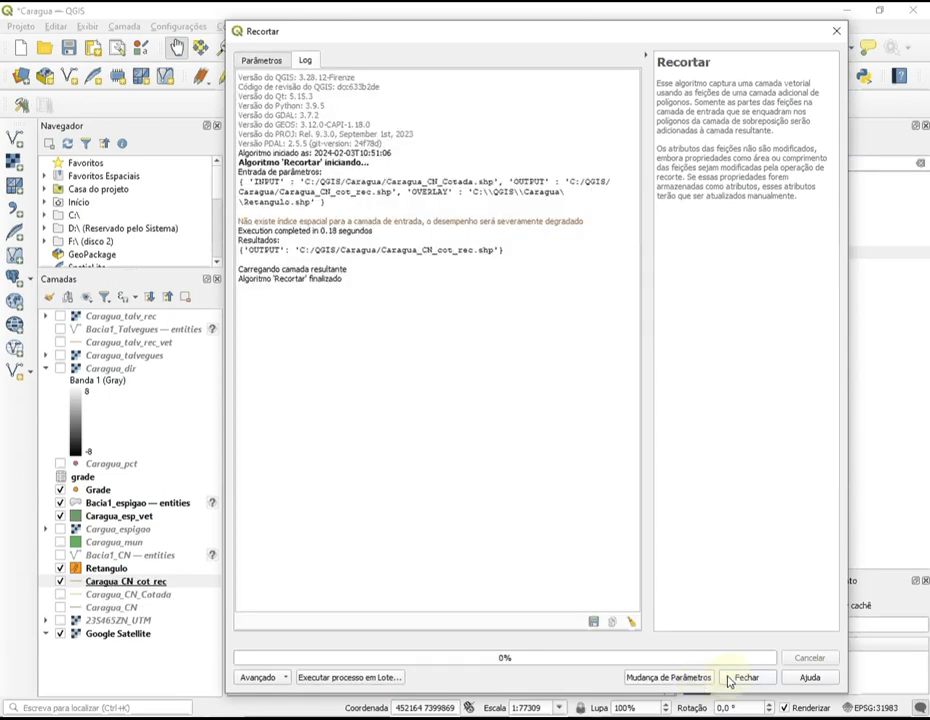
{"action": "left_click", "coordinate": [743, 678]}
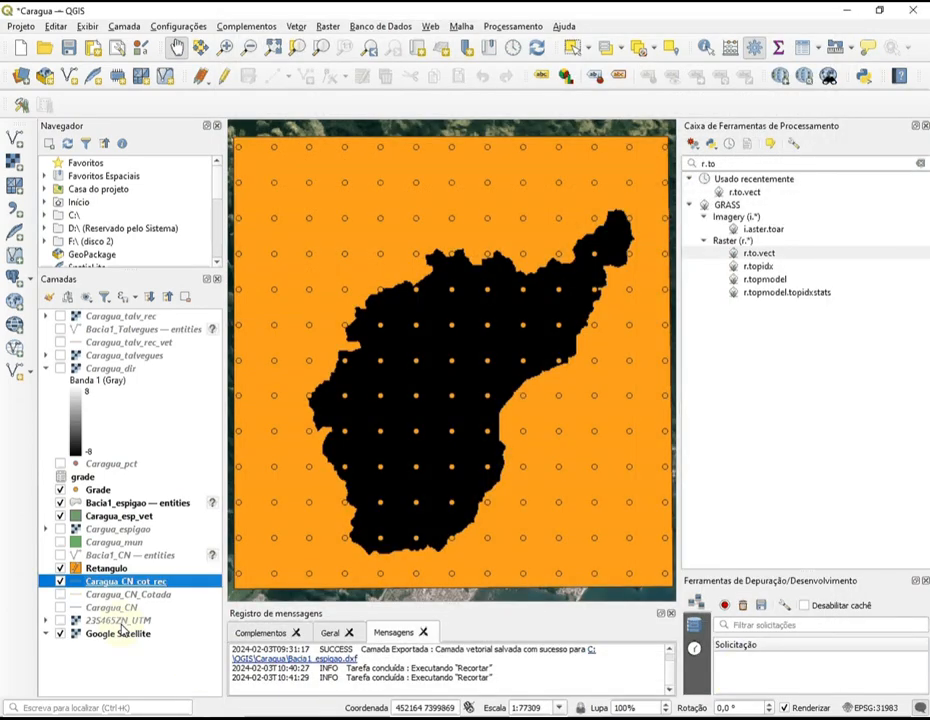
Hide the Retangulo, Caragua_esp_vet, Bacia1_espigao and Grade layers and zoom to the clipped contour layer Caragua_CN_cot_rec.
{"action": "left_click", "coordinate": [60, 569]}
{"action": "left_click", "coordinate": [60, 581]}
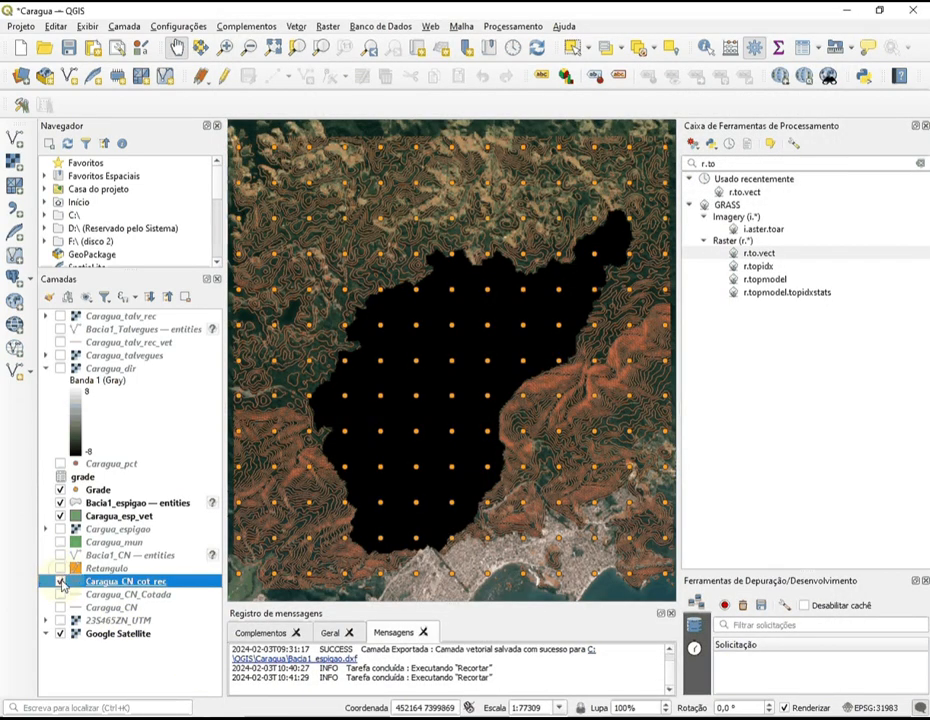
{"action": "left_click", "coordinate": [60, 516]}
{"action": "left_click", "coordinate": [60, 503]}
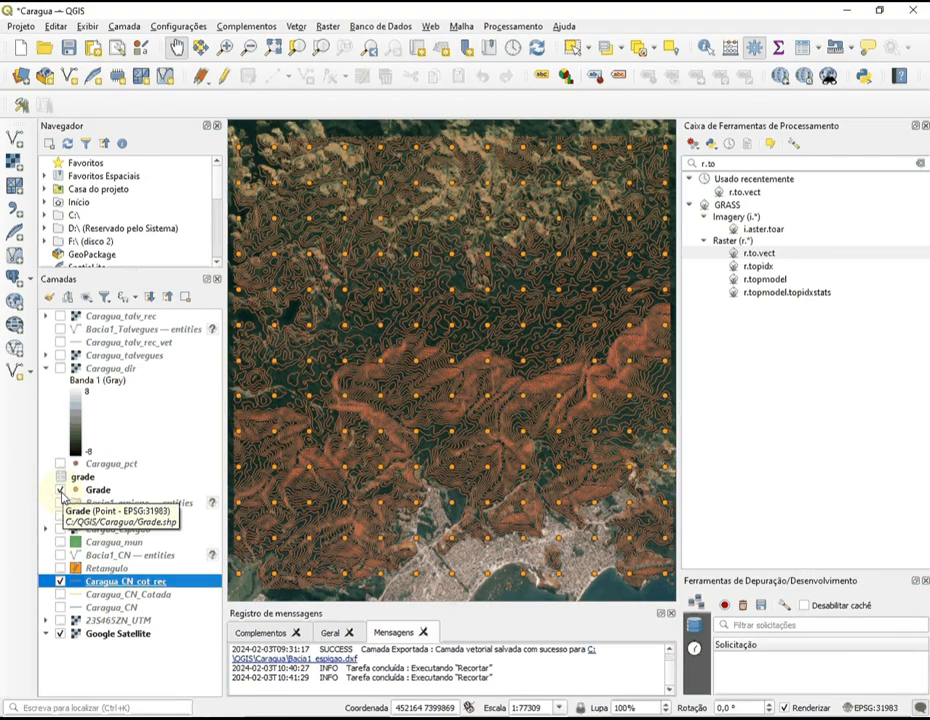
{"action": "left_click", "coordinate": [60, 490]}
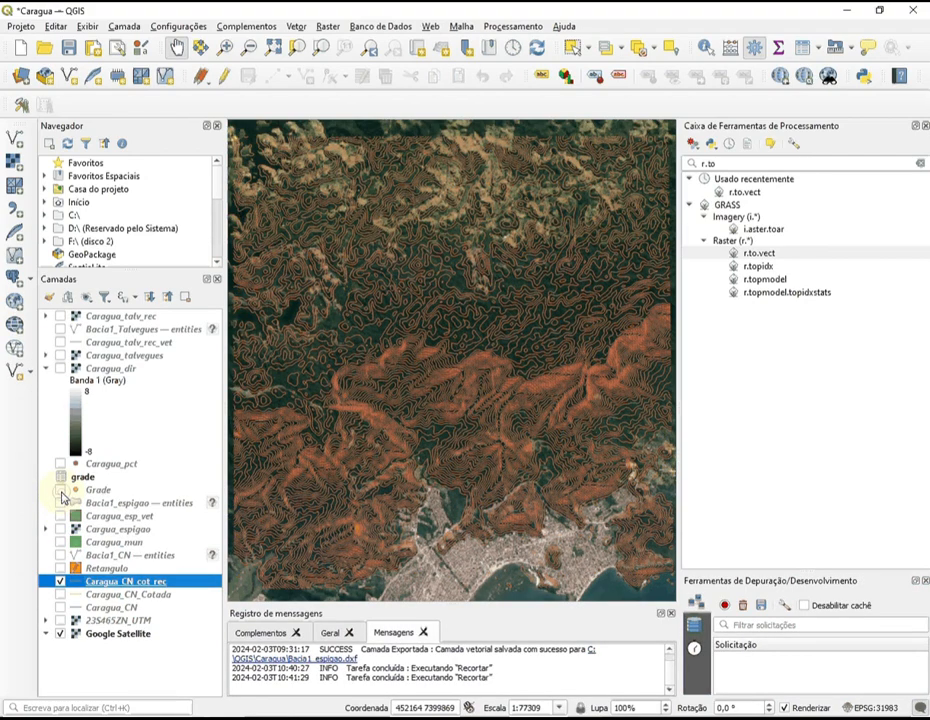
{"action": "right_click", "coordinate": [76, 638]}
{"action": "left_click", "coordinate": [170, 364]}
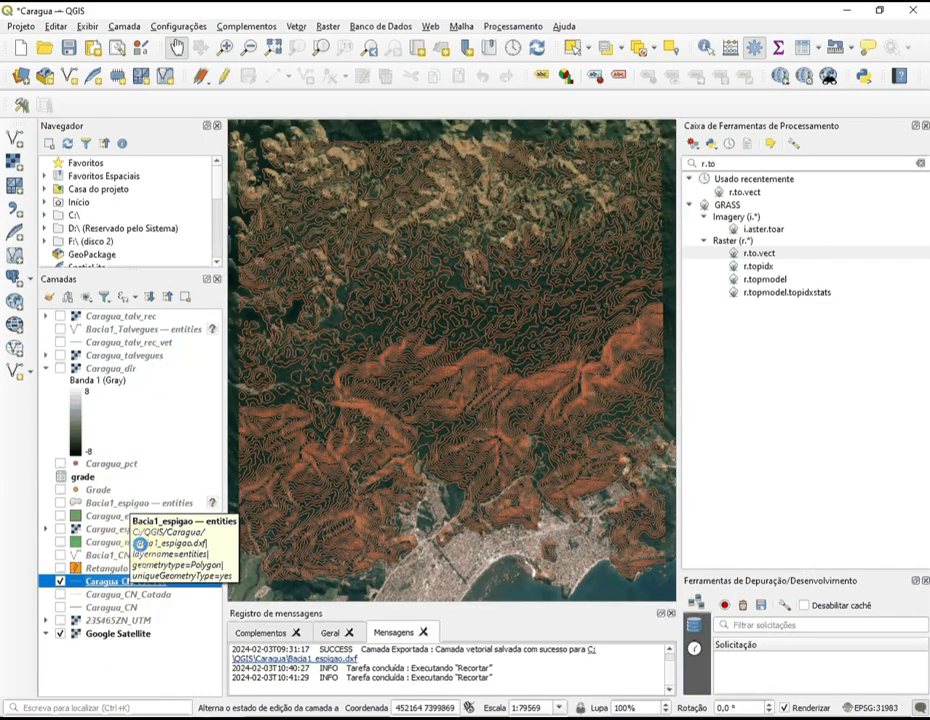
Compare the extent of the clipped contours with the whole municipality by temporarily showing and zooming to the Caragua_mun layer.
{"action": "left_click", "coordinate": [60, 542]}
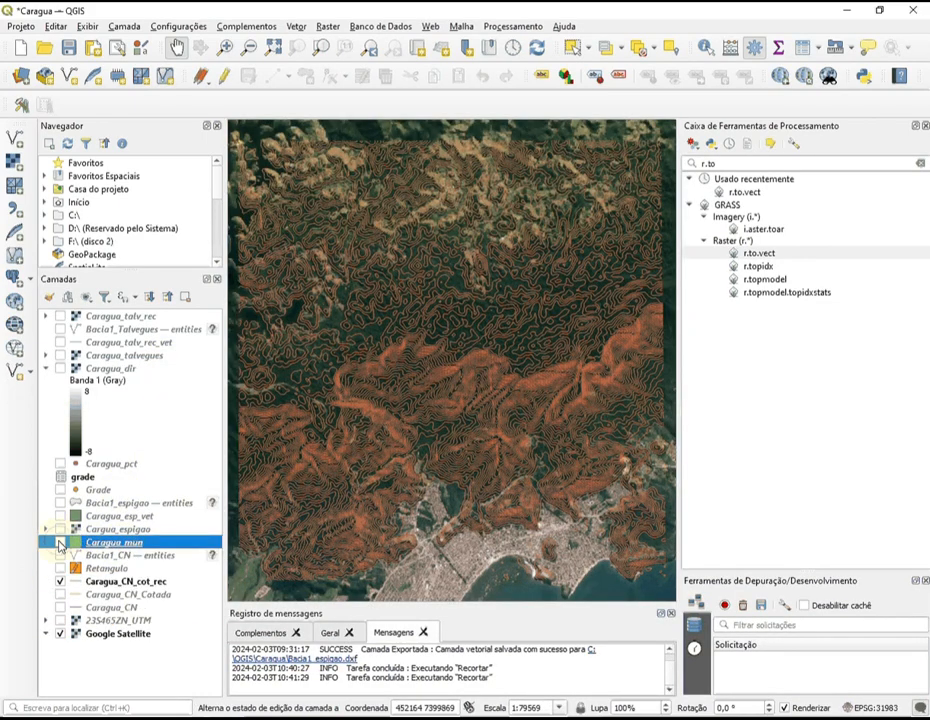
{"action": "right_click", "coordinate": [368, 290]}
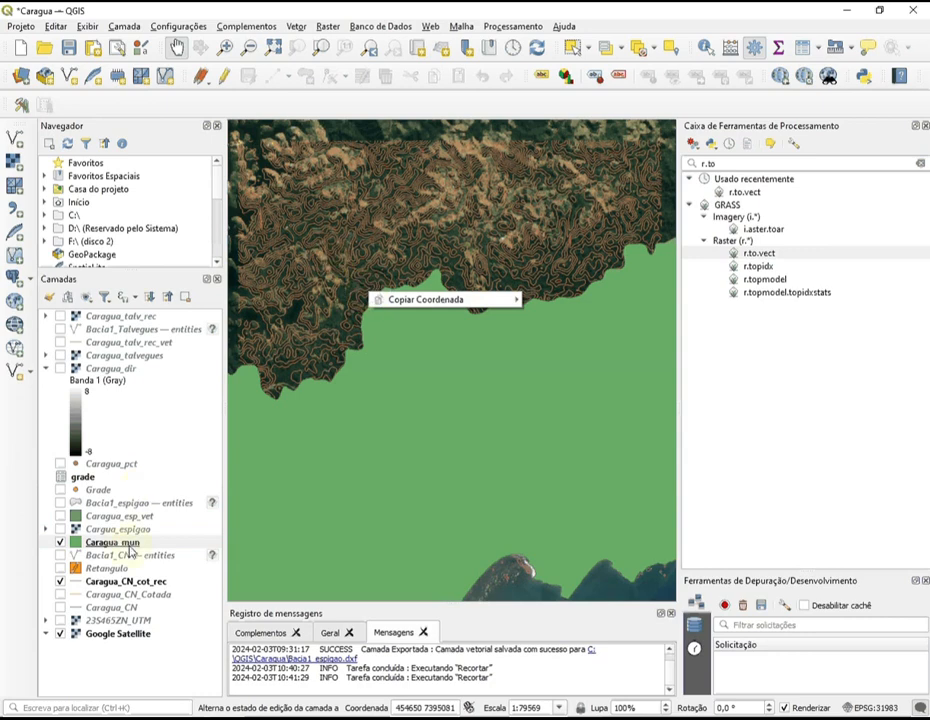
{"action": "right_click", "coordinate": [128, 545]}
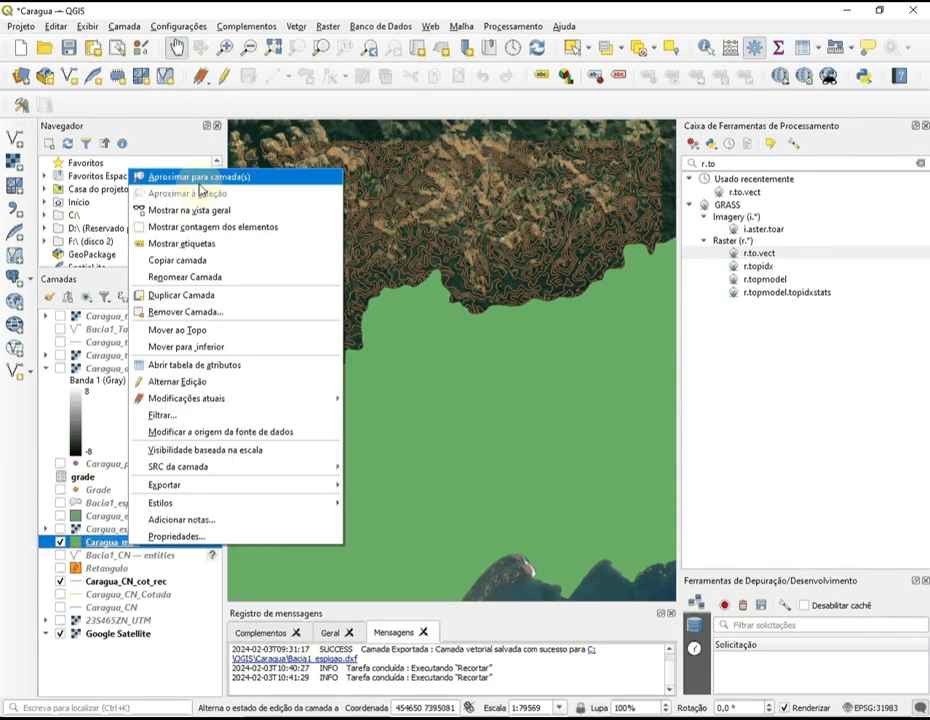
{"action": "left_click", "coordinate": [199, 177]}
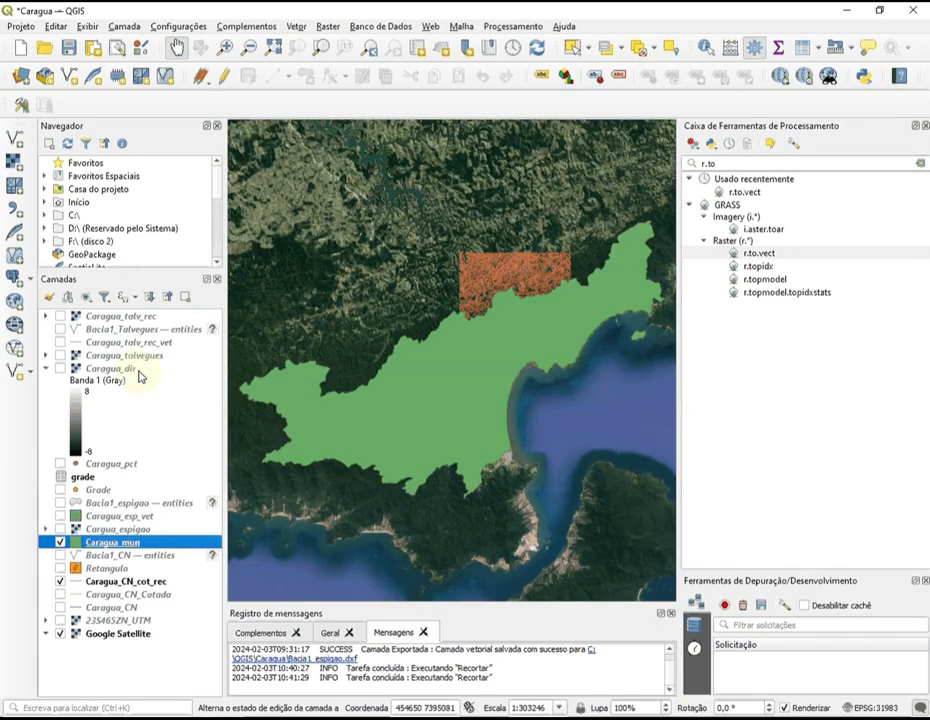
{"action": "left_click", "coordinate": [58, 581]}
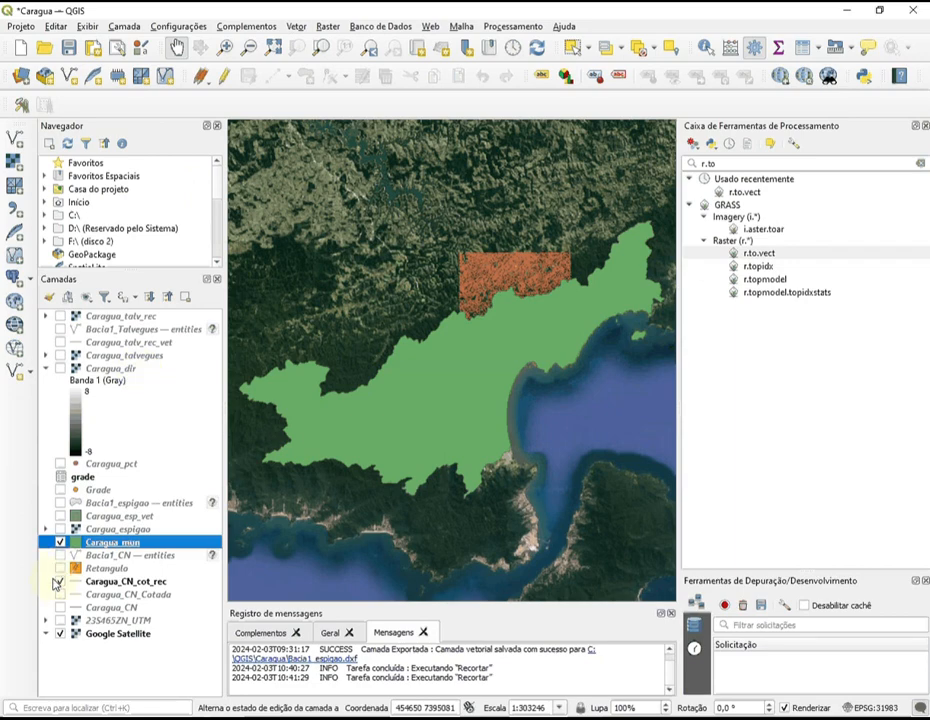
{"action": "left_click", "coordinate": [60, 543]}
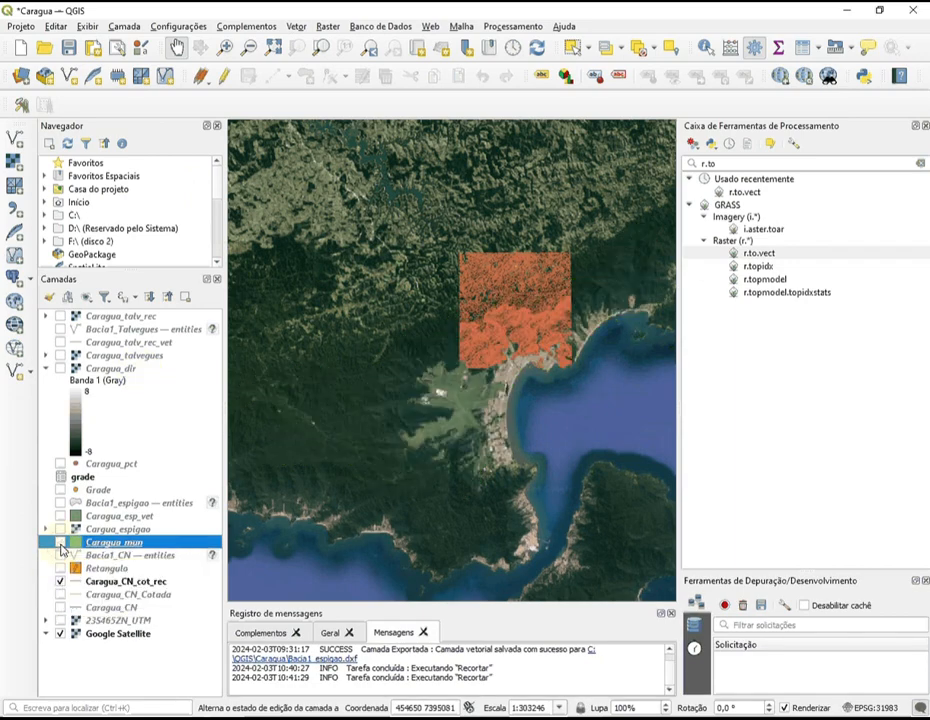
{"action": "left_click", "coordinate": [60, 543]}
{"action": "left_click", "coordinate": [60, 543]}
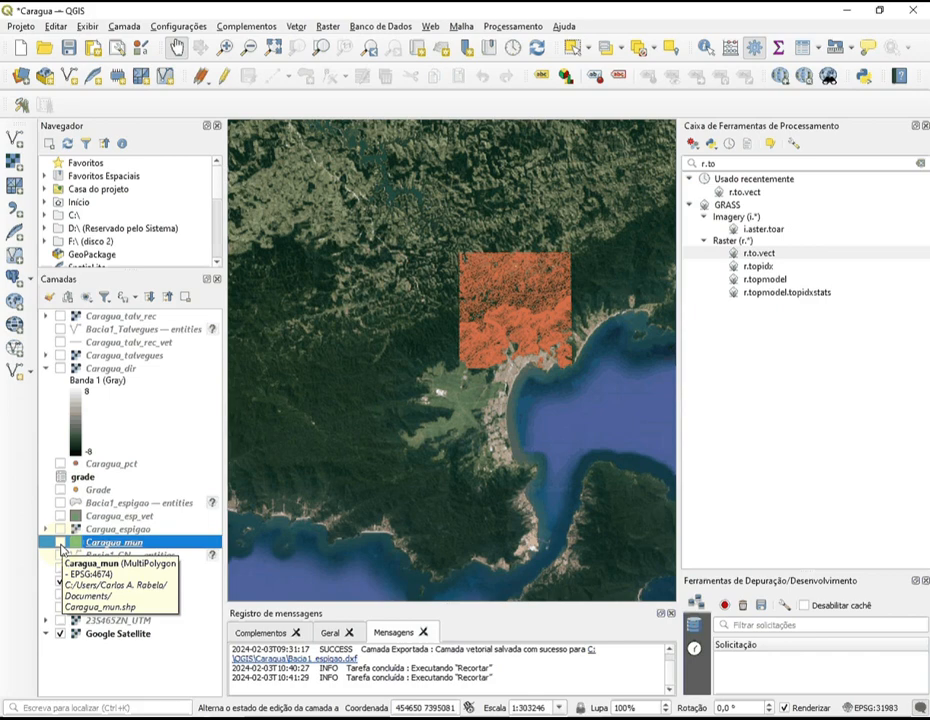
{"action": "left_click", "coordinate": [103, 688]}
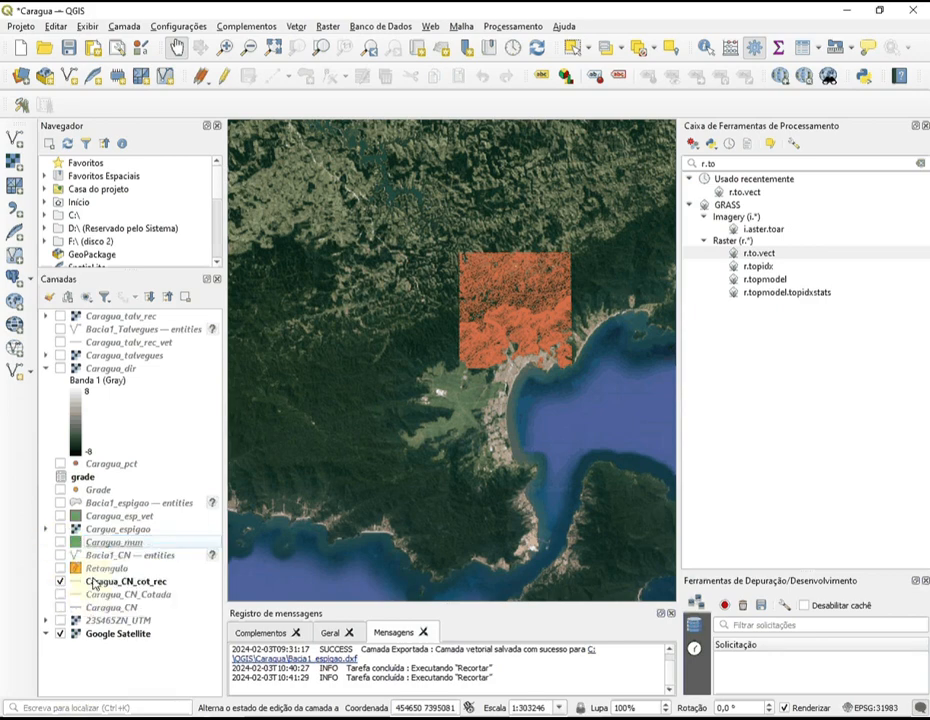
Start exporting the Caragua_CN_cot_rec layer in AutoCAD DXF format with the existing Bacia1_CN.dxf in the Caragua folder as the target file.
{"action": "left_click", "coordinate": [97, 583]}
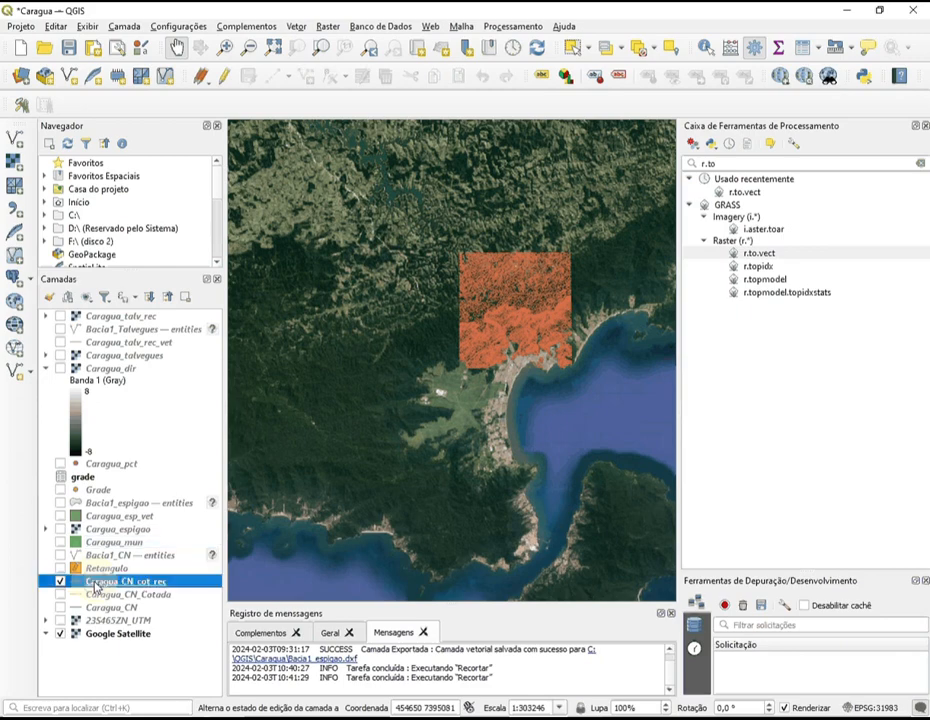
{"action": "right_click", "coordinate": [95, 585]}
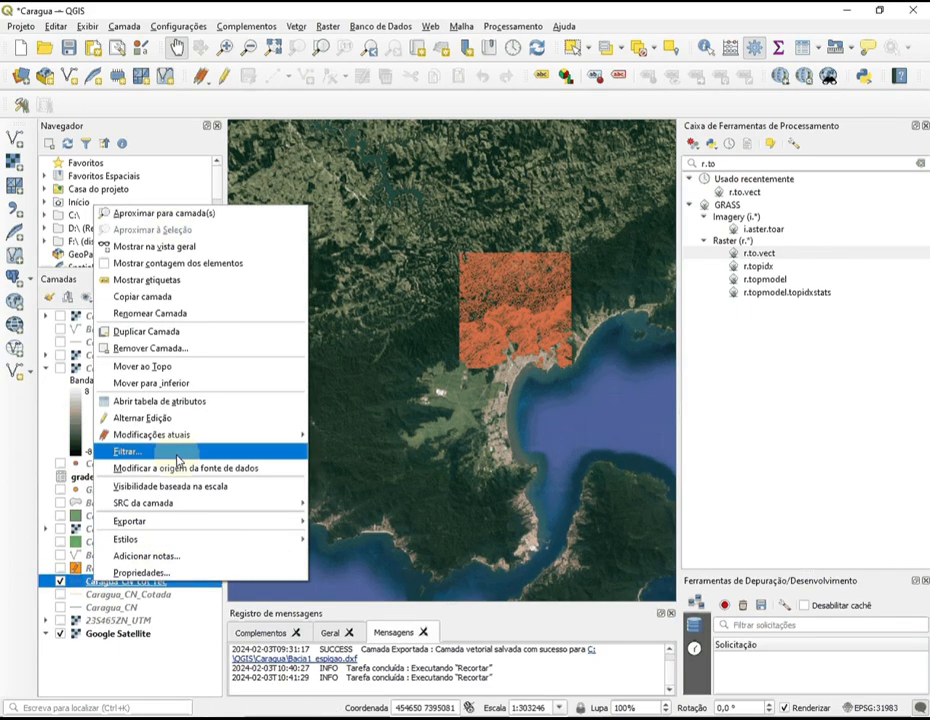
{"action": "mouse_move", "coordinate": [170, 523]}
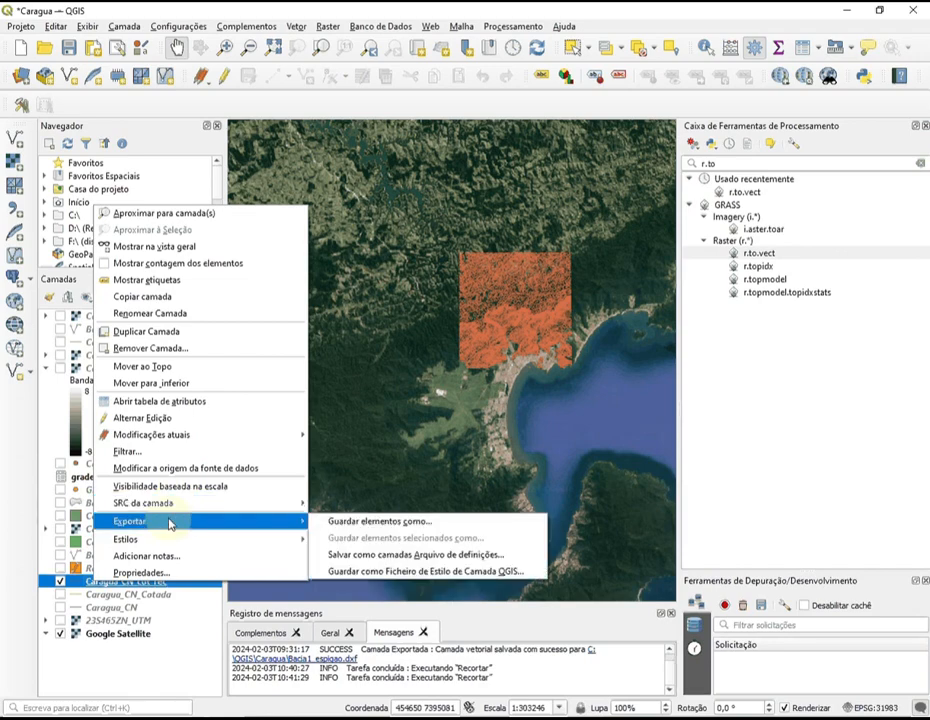
{"action": "left_click", "coordinate": [350, 524]}
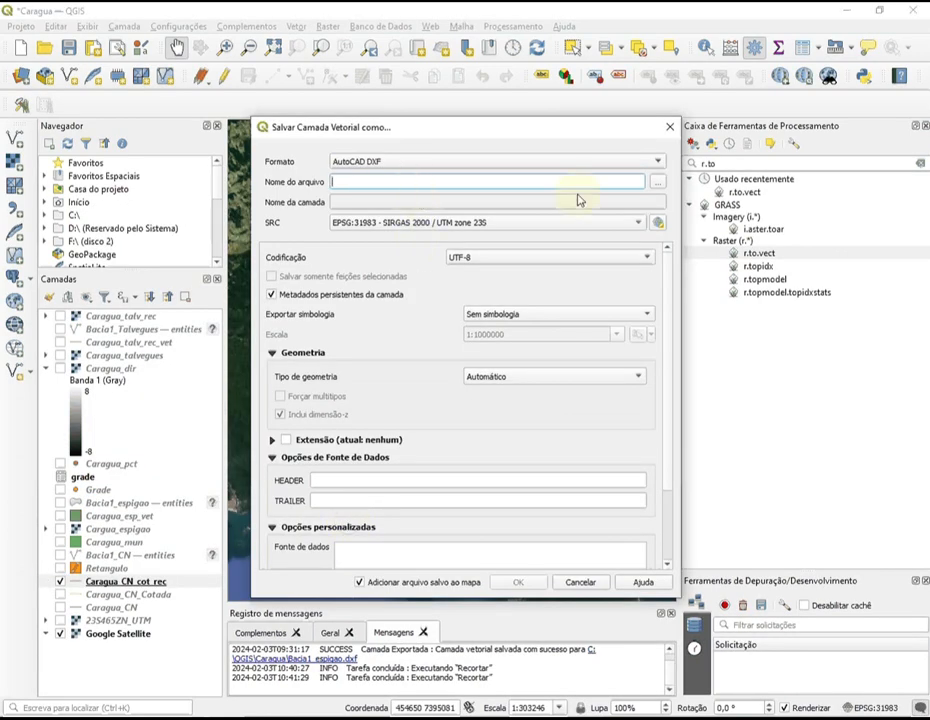
{"action": "left_click", "coordinate": [659, 188]}
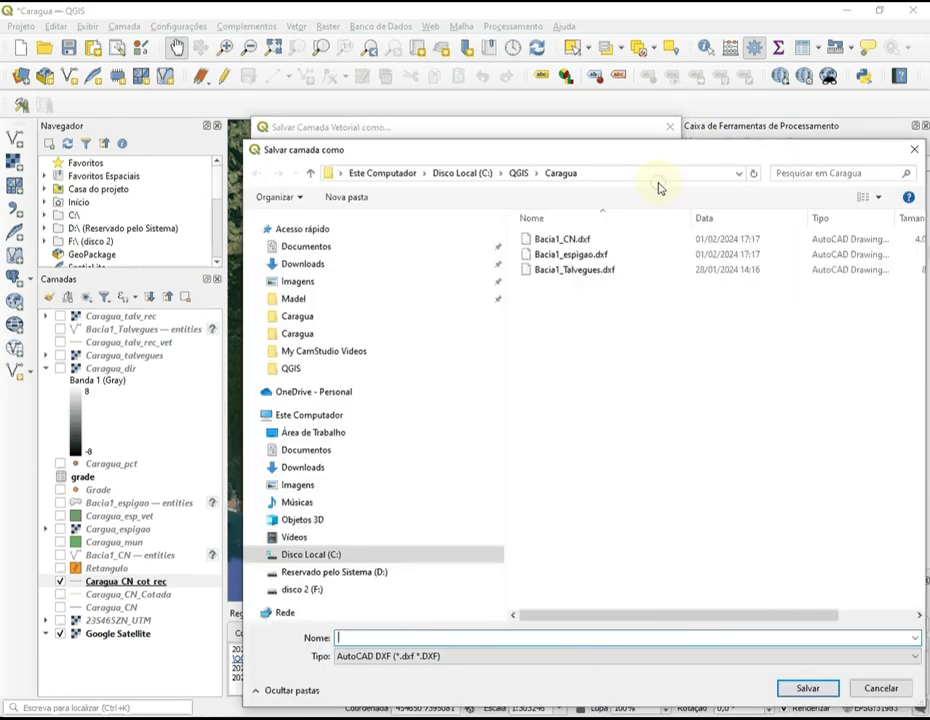
{"action": "left_click", "coordinate": [613, 241]}
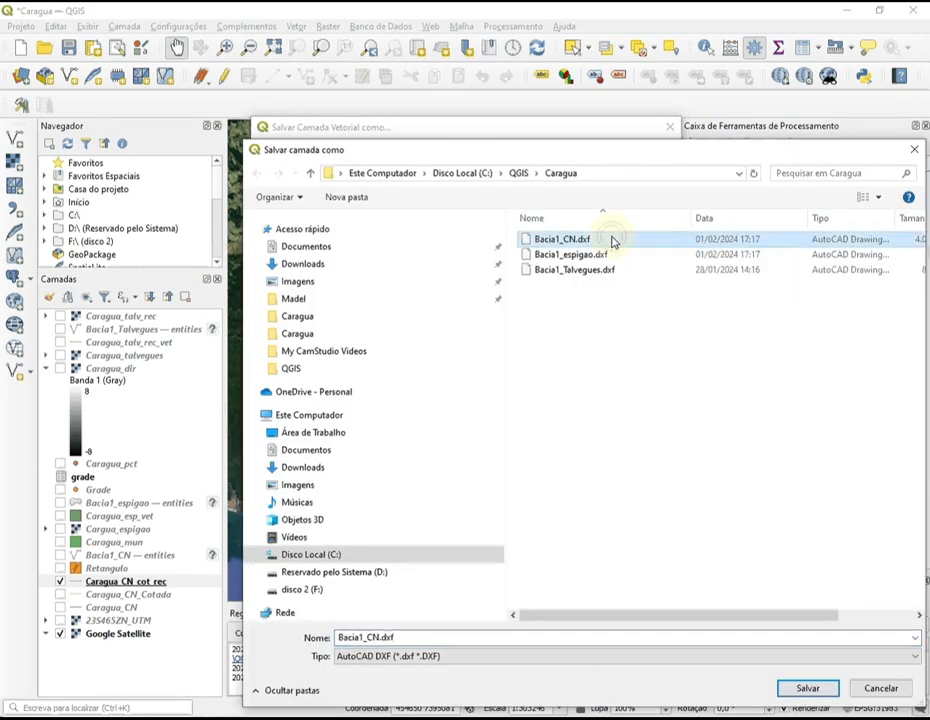
{"action": "double_click", "coordinate": [614, 241]}
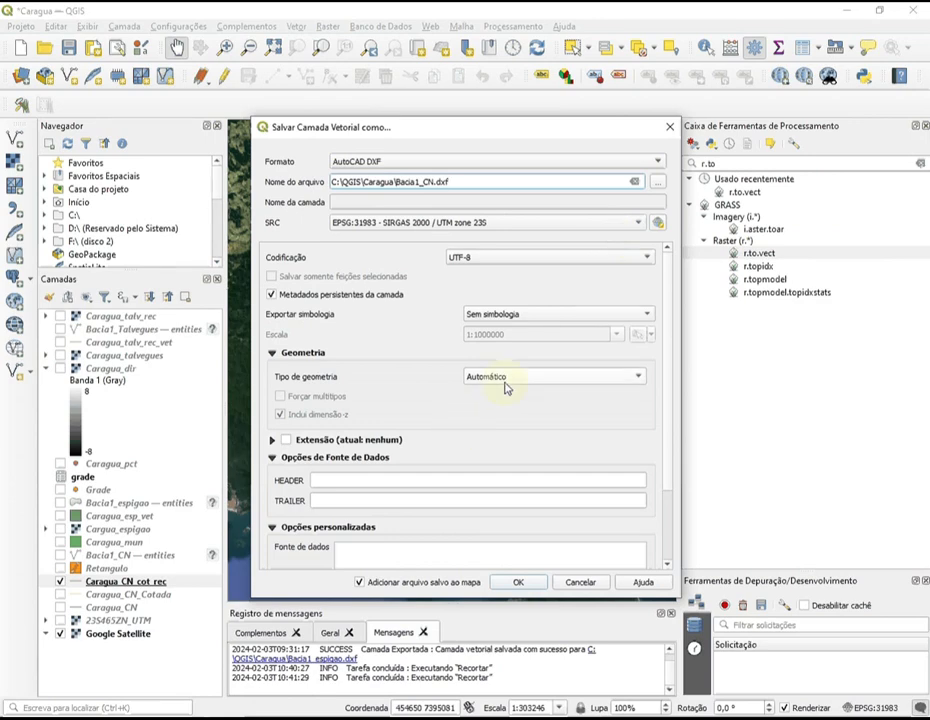
Export the contours with String de linha geometry, replacing the existing DXF, and add its entities layer to the map.
{"action": "left_click", "coordinate": [640, 378]}
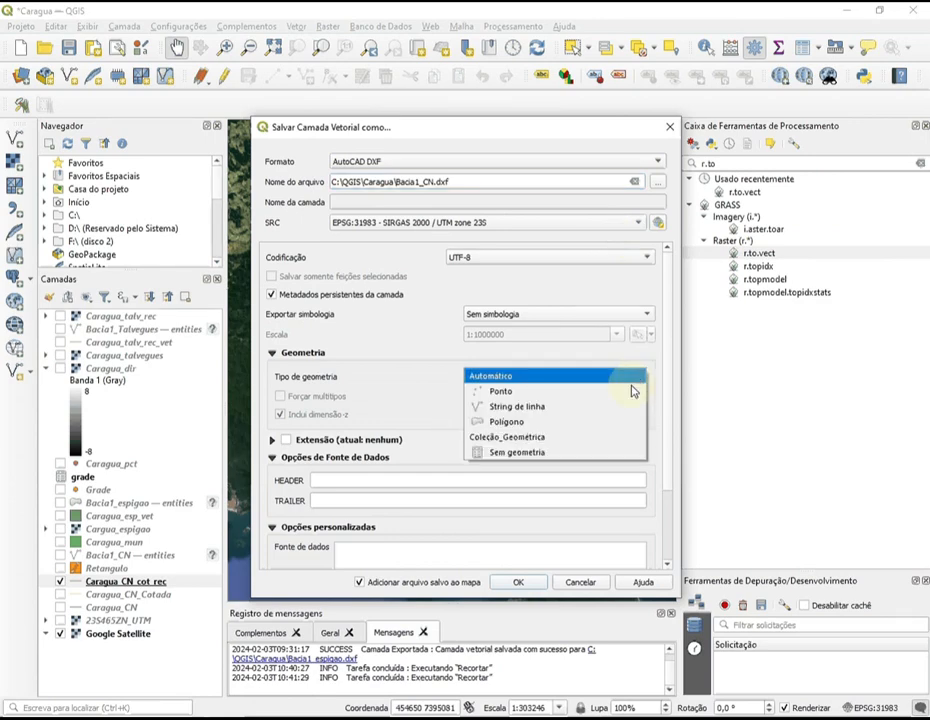
{"action": "left_click", "coordinate": [578, 406]}
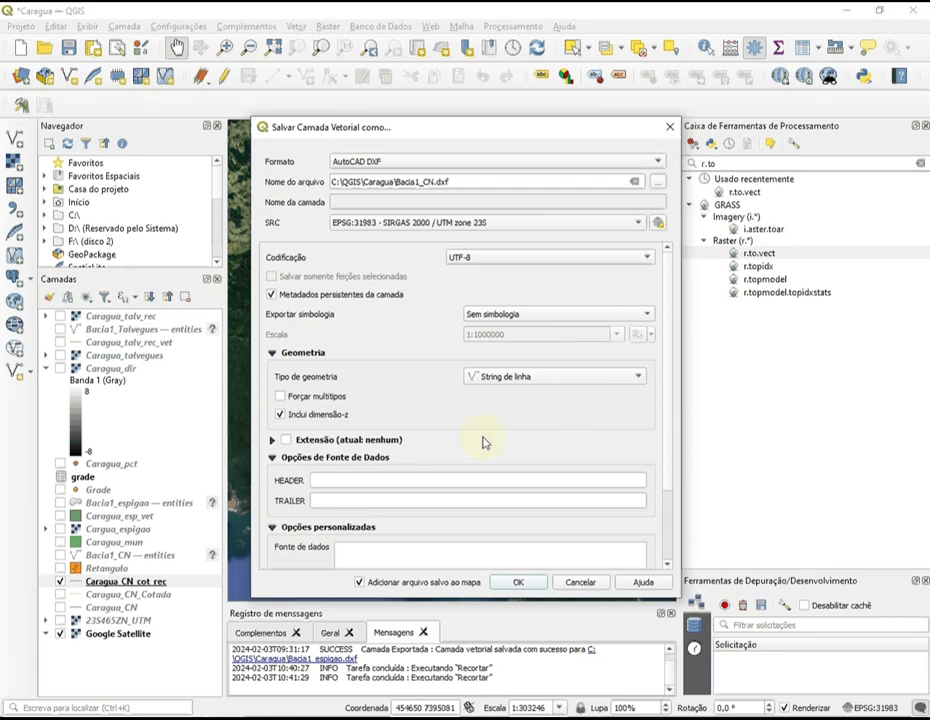
{"action": "left_click", "coordinate": [520, 585]}
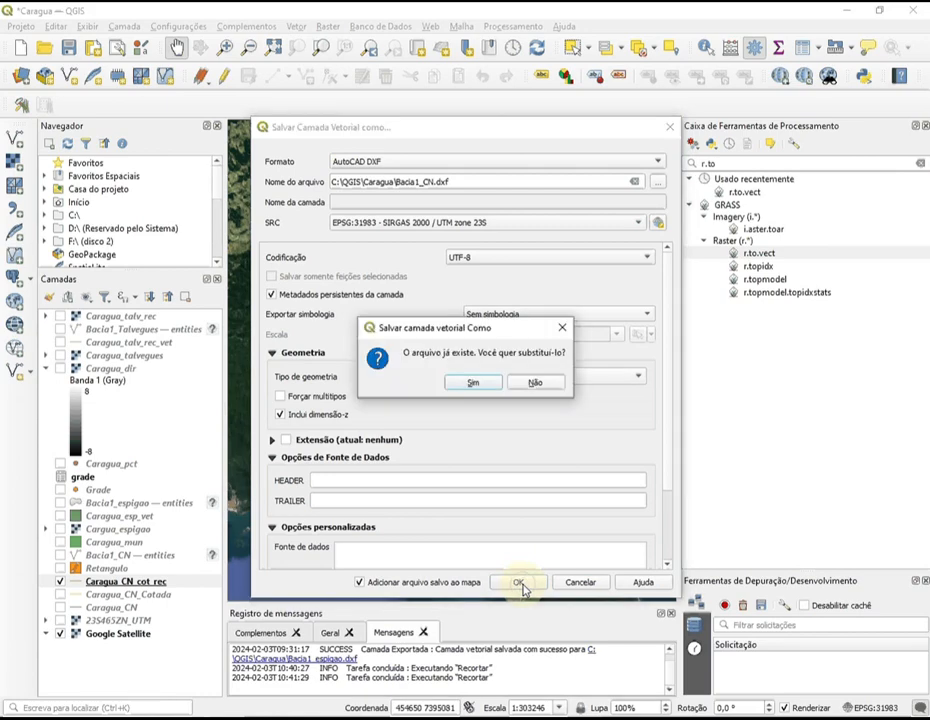
{"action": "left_click", "coordinate": [468, 388]}
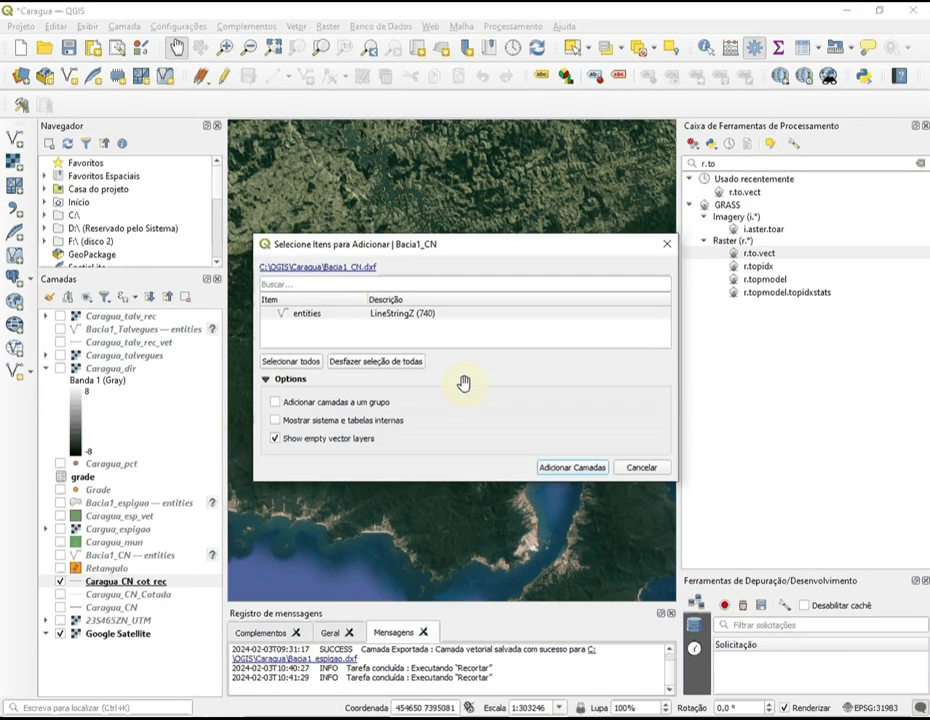
{"action": "left_click", "coordinate": [382, 316]}
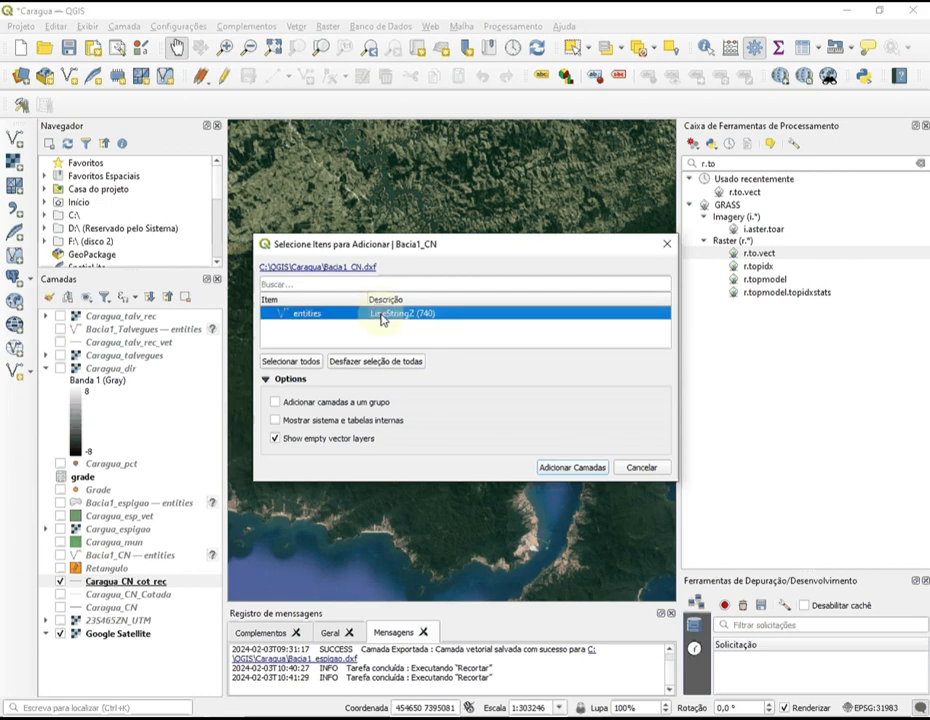
{"action": "left_click", "coordinate": [567, 468]}
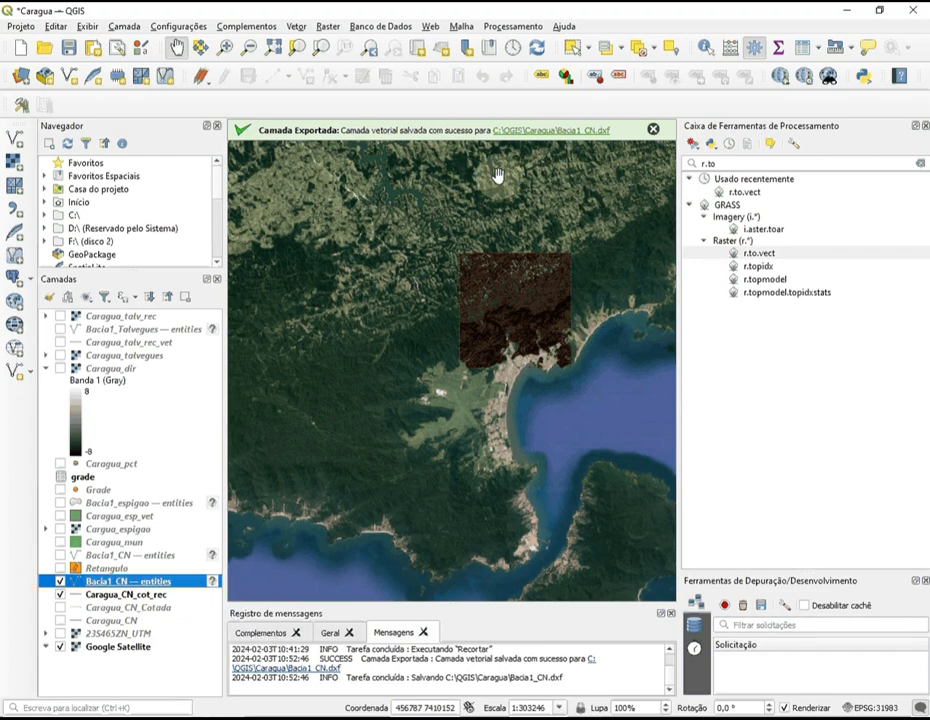
Switch to File Explorer and copy Bacia1_espigao.dxf, grade.csv, Bacia1_Talvegues.dxf, Bacia1_CN.dxf and Bacia1.jpg from the QGIS Caragua folder.
{"action": "left_click", "coordinate": [456, 356]}
{"action": "key", "text": "alt+Tab"}
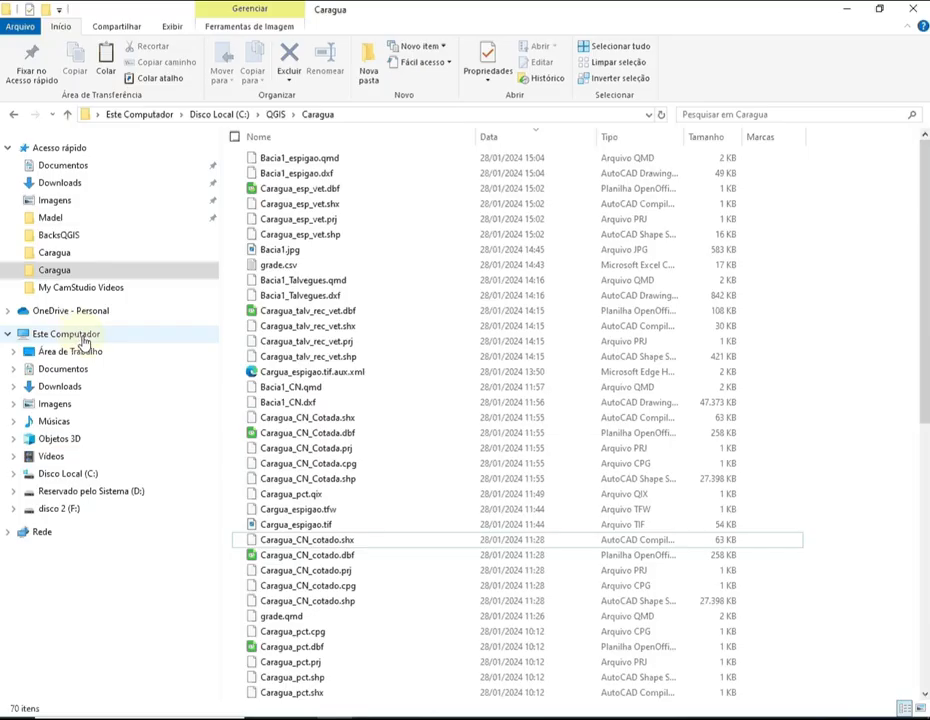
{"action": "left_click", "coordinate": [75, 271]}
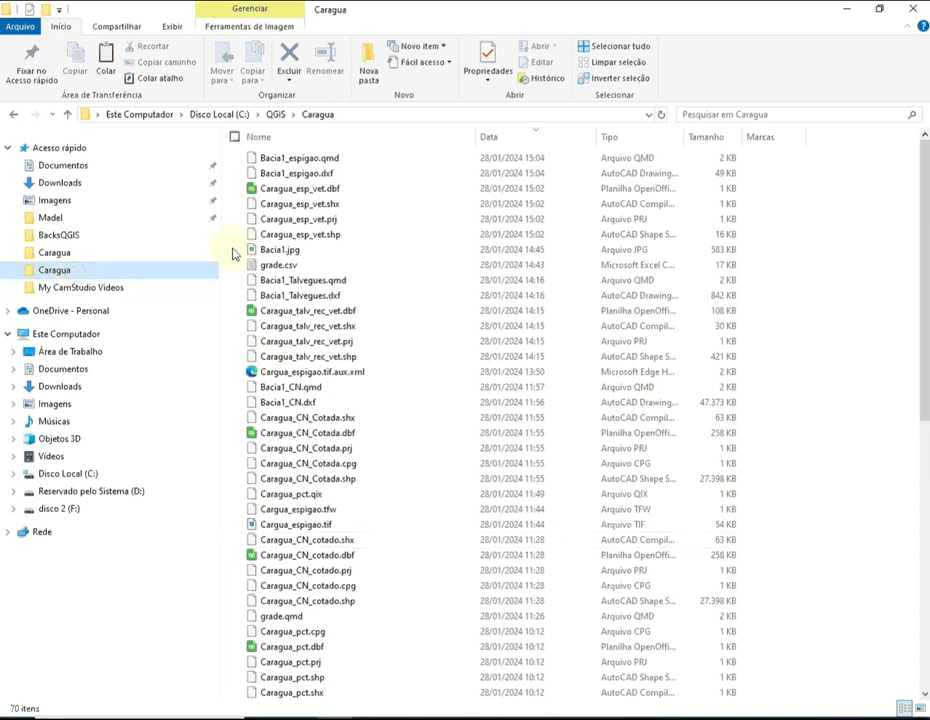
{"action": "left_click", "coordinate": [322, 175]}
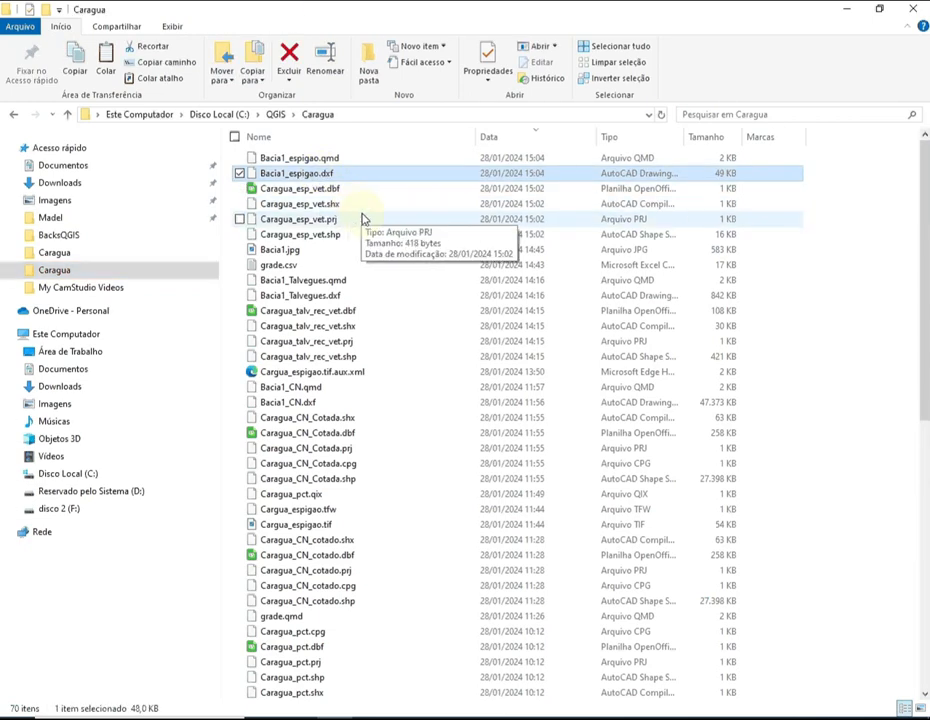
{"action": "left_click", "coordinate": [352, 267], "text": "ctrl"}
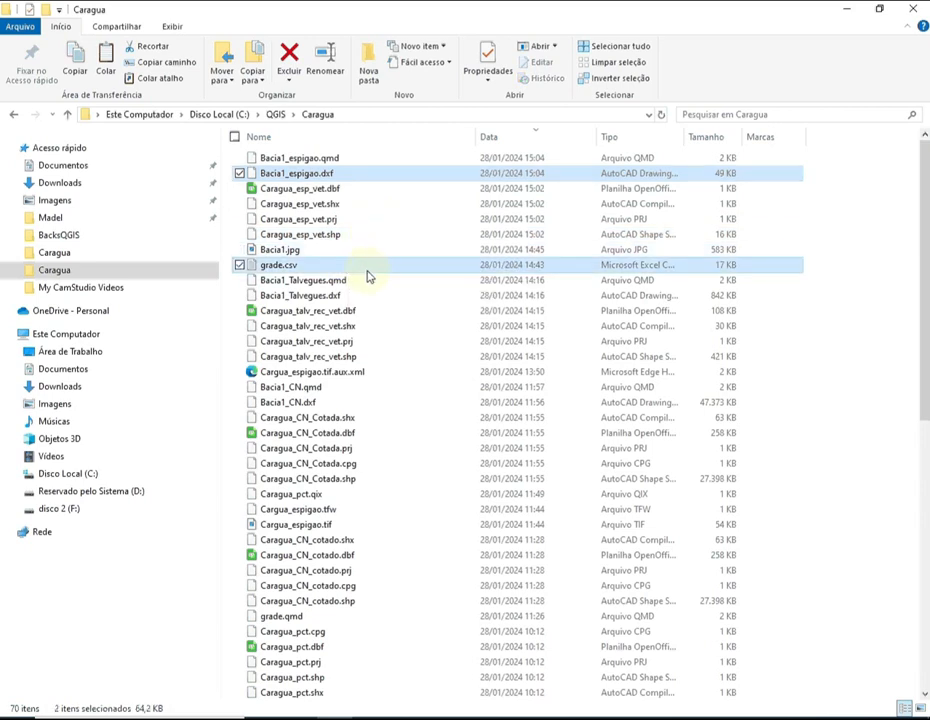
{"action": "left_click", "coordinate": [364, 296], "text": "ctrl"}
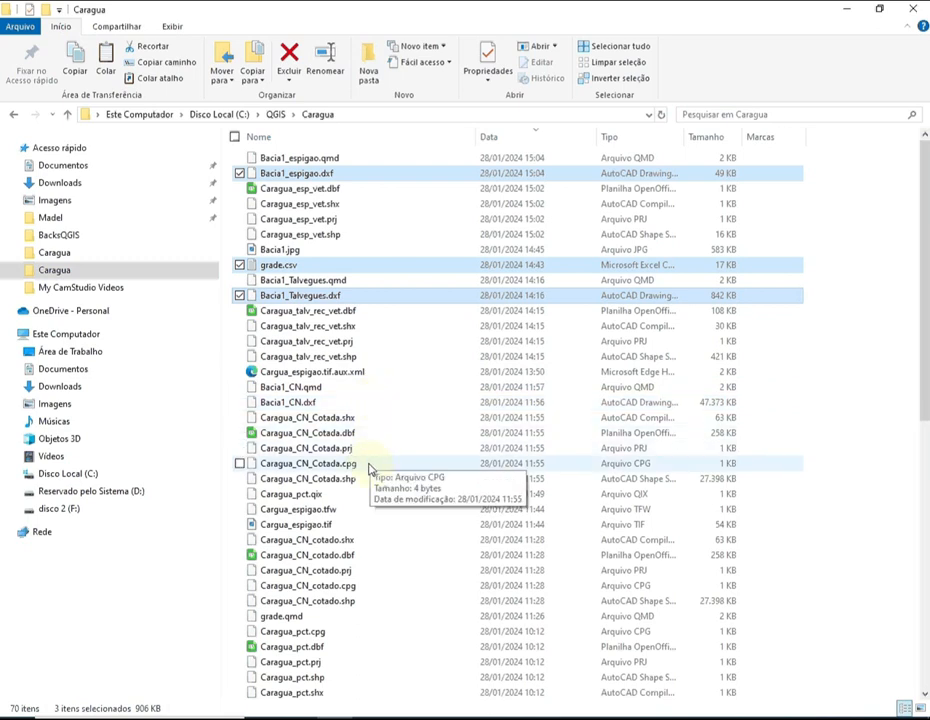
{"action": "left_click", "coordinate": [350, 405], "text": "ctrl"}
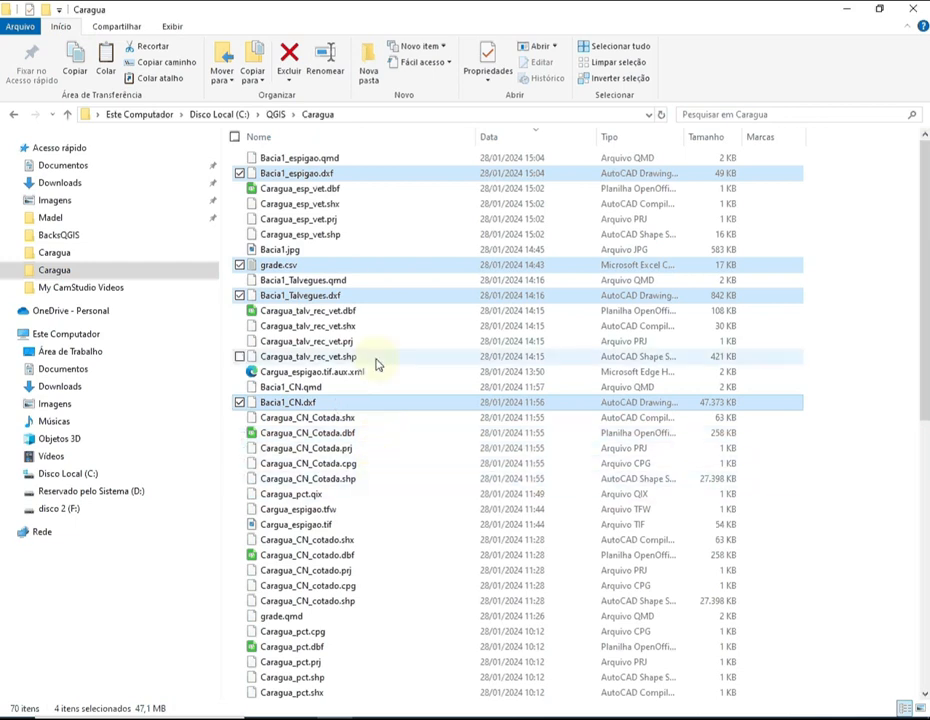
{"action": "left_click", "coordinate": [300, 256], "text": "ctrl"}
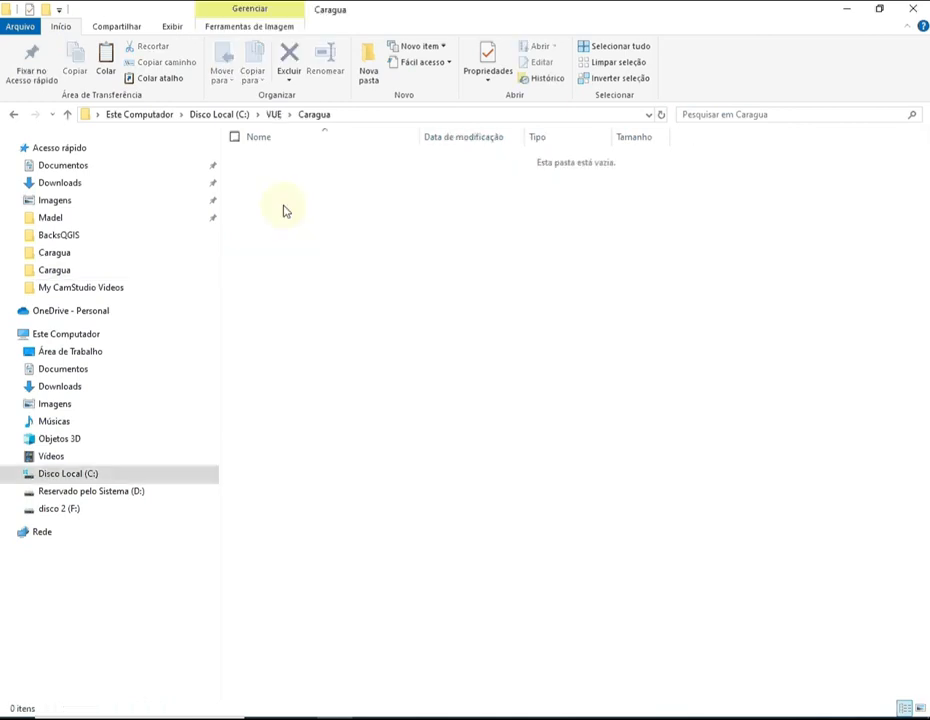
Paste the copied DXF, CSV and JPG files into the empty folder C:\VUE\Caragua.
{"action": "left_click", "coordinate": [58, 476]}
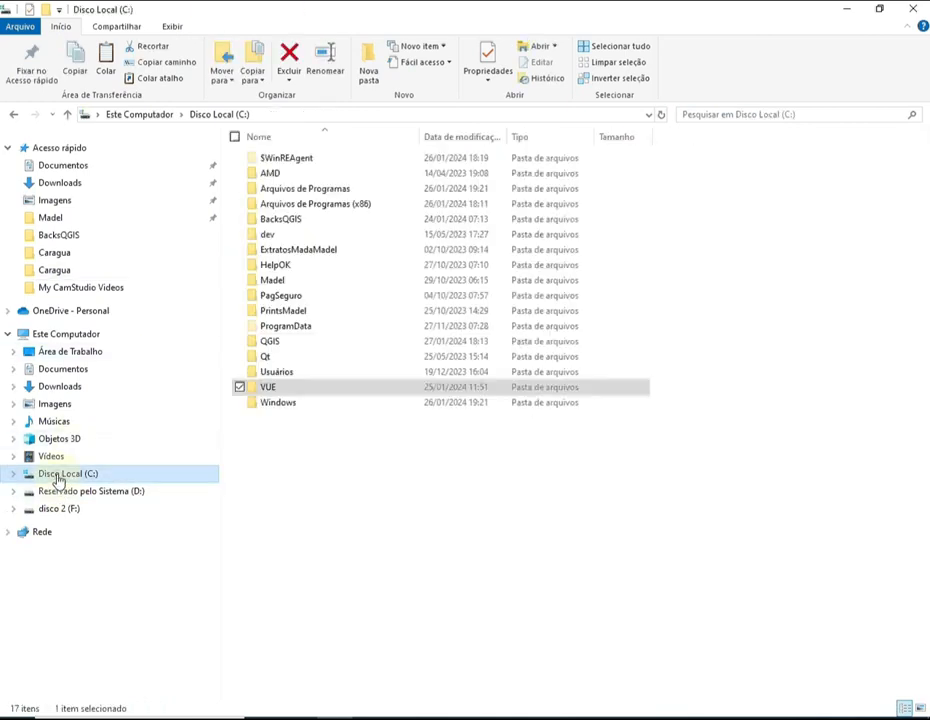
{"action": "double_click", "coordinate": [277, 392]}
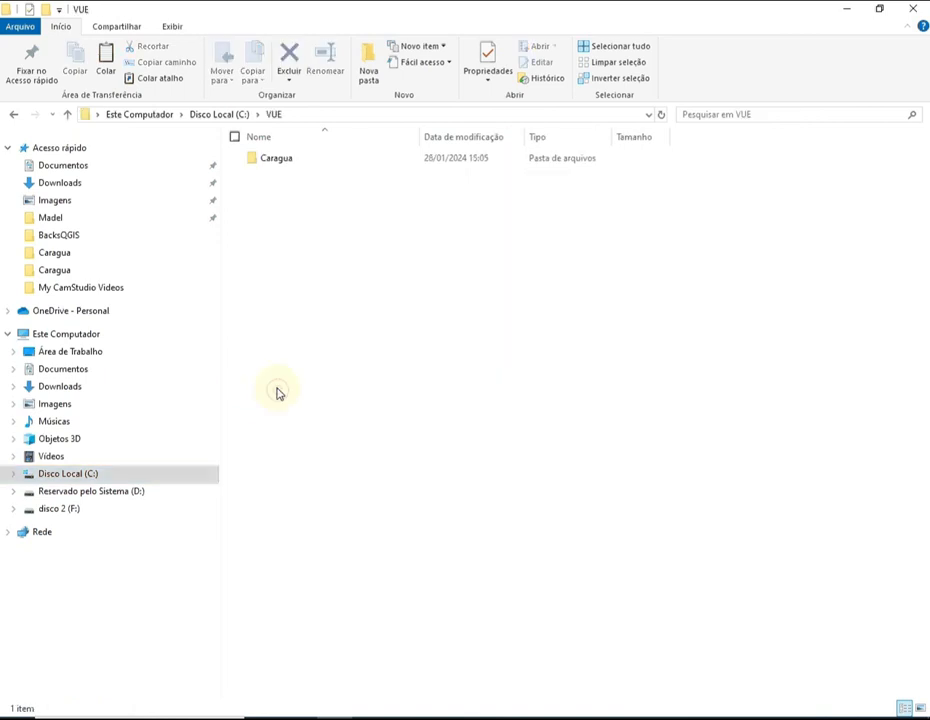
{"action": "left_click", "coordinate": [269, 163]}
{"action": "double_click", "coordinate": [269, 163]}
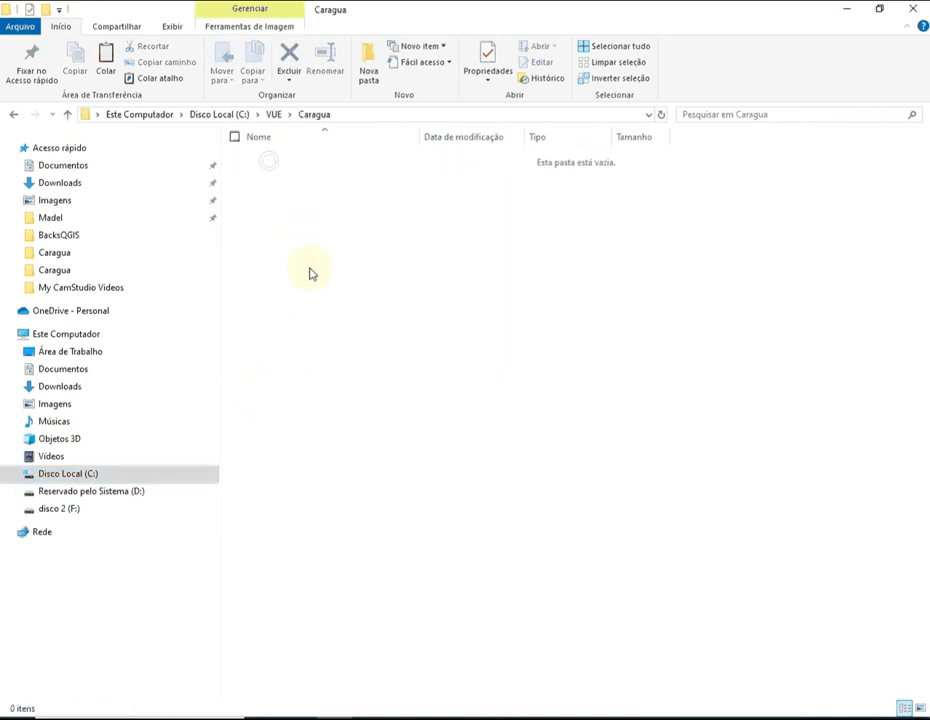
{"action": "key", "text": "ctrl+v"}
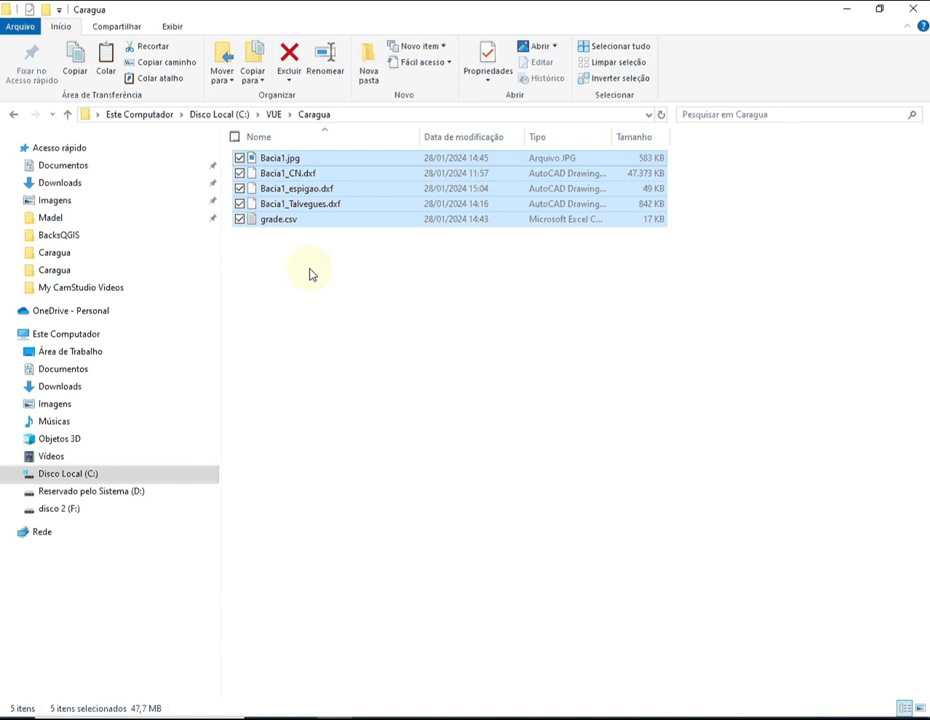
{"action": "left_click", "coordinate": [315, 353]}
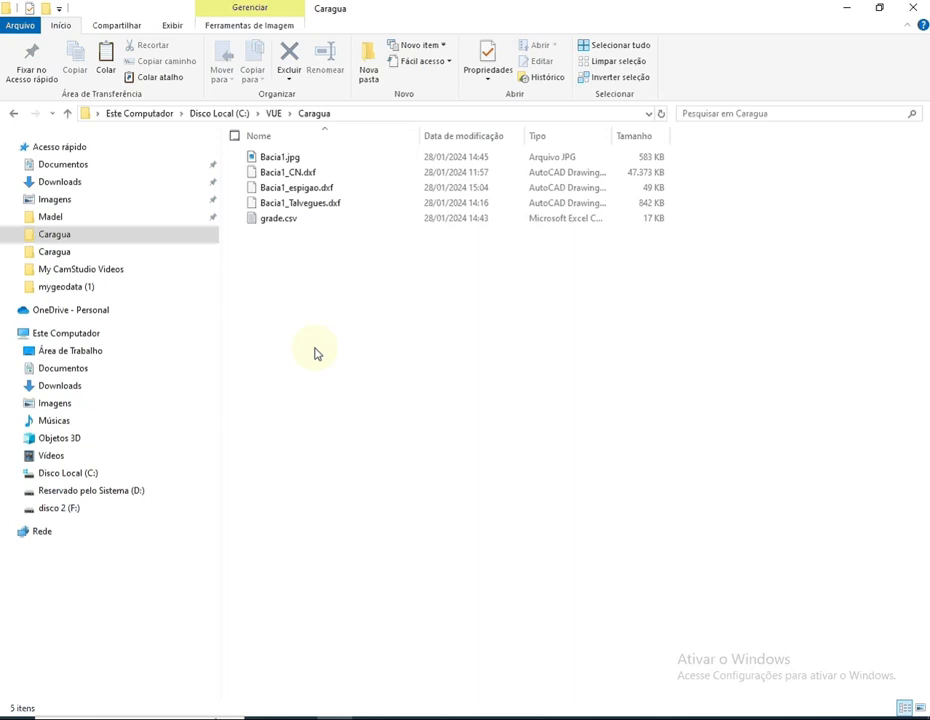
Open the copied grade.csv in Bloco de Notas and insert a blank line after record 1.
{"action": "left_click", "coordinate": [289, 221]}
{"action": "right_click", "coordinate": [290, 224]}
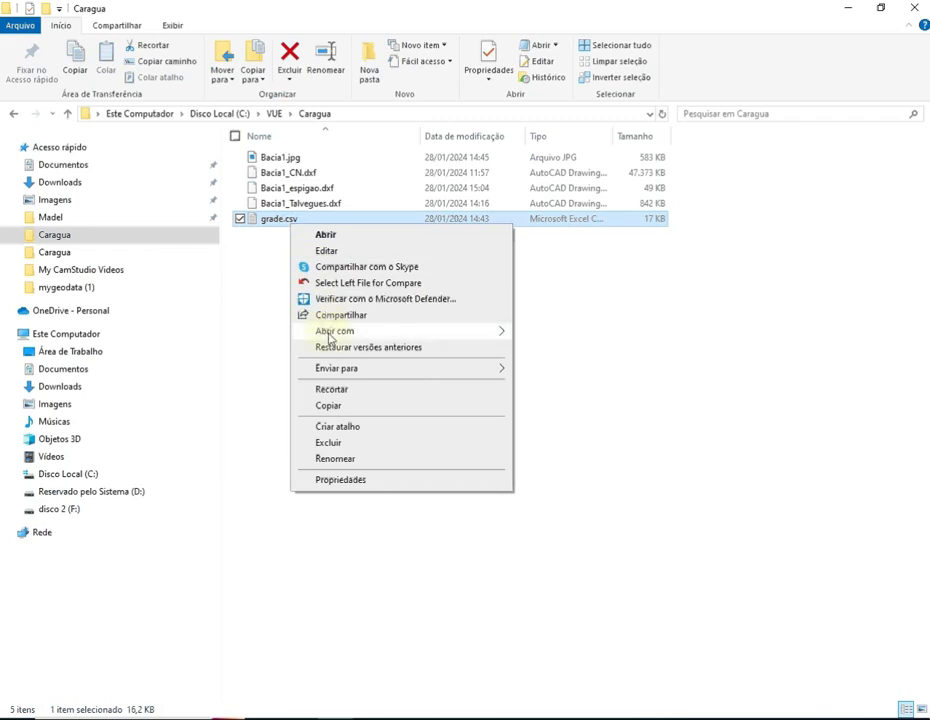
{"action": "mouse_move", "coordinate": [329, 338]}
{"action": "left_click", "coordinate": [531, 332]}
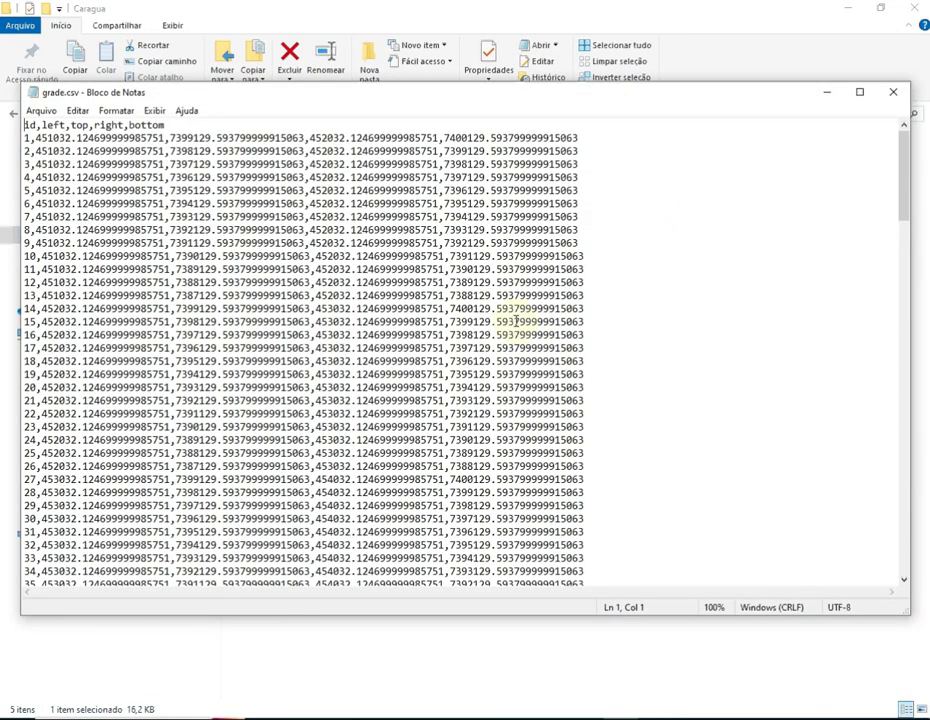
{"action": "key", "text": "Down"}
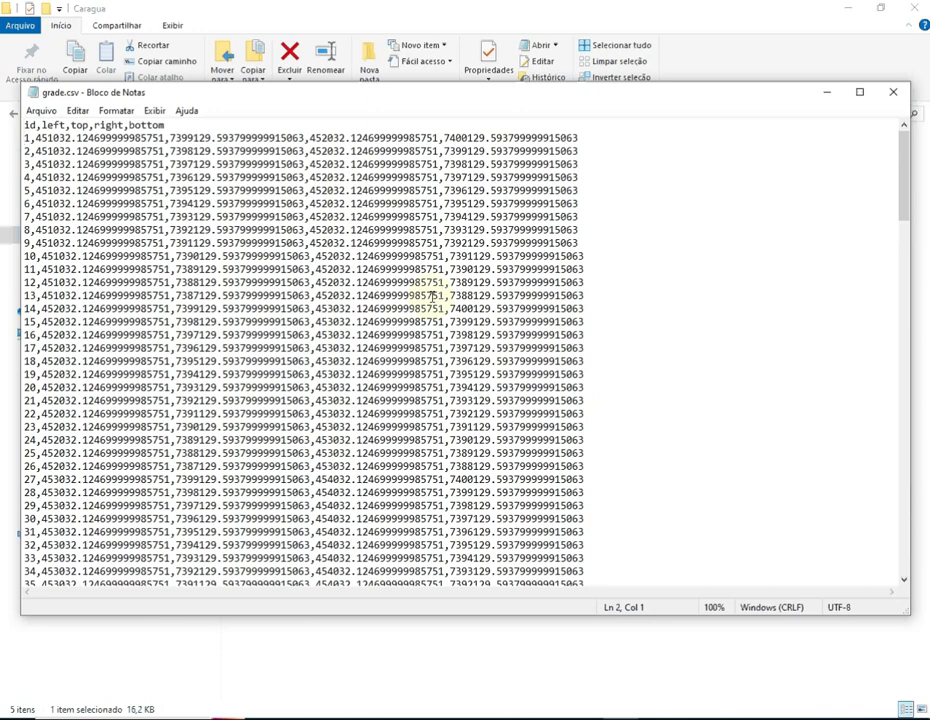
{"action": "key", "text": "End"}
{"action": "key", "text": "Return"}
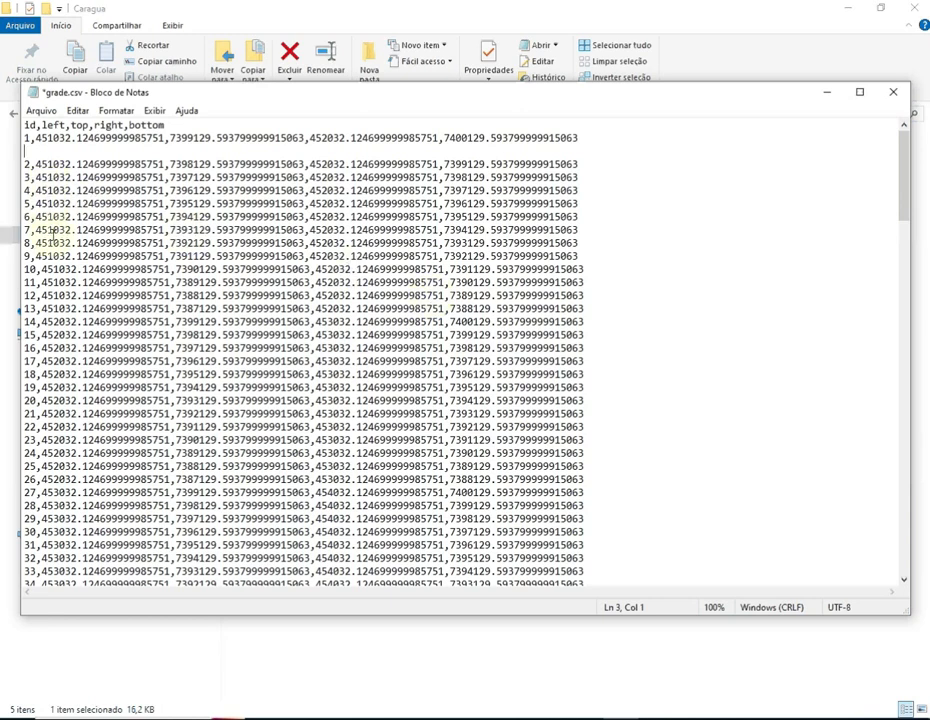
Set record 13 of the grid file apart with a blank line before and after it.
{"action": "left_click", "coordinate": [47, 309]}
{"action": "key", "text": "End"}
{"action": "key", "text": "Return"}
{"action": "key", "text": "Up"}
{"action": "key", "text": "Up"}
{"action": "key", "text": "End"}
{"action": "key", "text": "Return"}
Insert a blank line before record 169, the last record in the file.
{"action": "key", "text": "Down"}
{"action": "key", "text": "Down"}
{"action": "key", "text": "Down"}
{"action": "key", "text": "Down"}
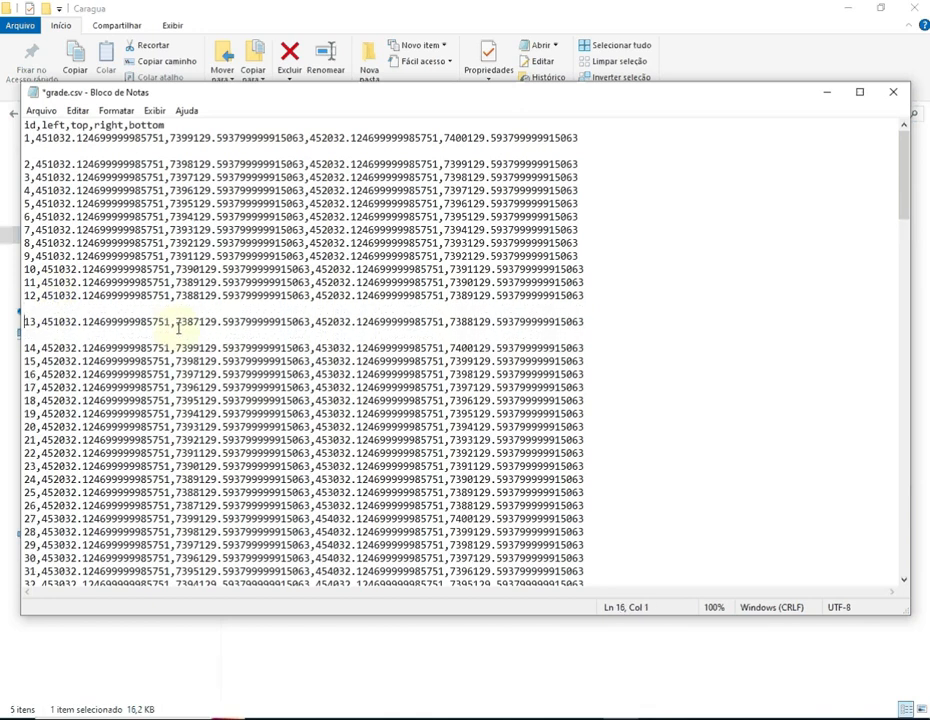
{"action": "key", "text": "Down"}
{"action": "key", "text": "Down"}
{"action": "key", "text": "Down"}
{"action": "key", "text": "Down"}
{"action": "key", "text": "Down"}
{"action": "key", "text": "Down"}
{"action": "key", "text": "Down"}
{"action": "key", "text": "Down"}
{"action": "key", "text": "Down"}
{"action": "key", "text": "Down"}
{"action": "key", "text": "Down"}
{"action": "key", "text": "Down"}
{"action": "key", "text": "Down"}
{"action": "key", "text": "Down"}
{"action": "key", "text": "Down"}
{"action": "key", "text": "Down"}
{"action": "key", "text": "Down"}
{"action": "key", "text": "Down"}
{"action": "key", "text": "Down"}
{"action": "key", "text": "Down"}
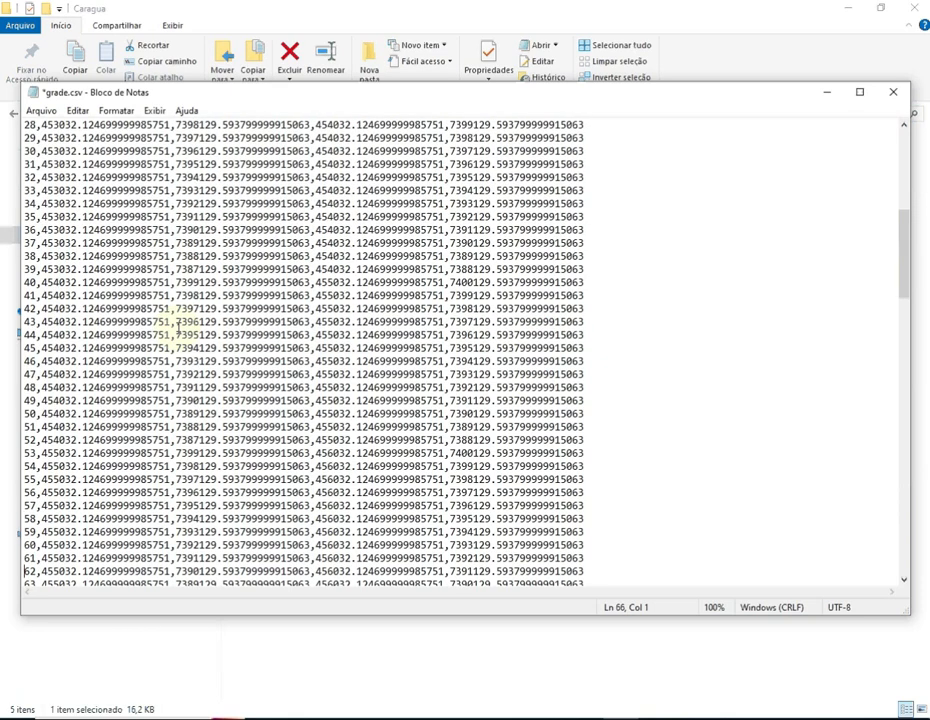
{"action": "key", "text": "ctrl+End"}
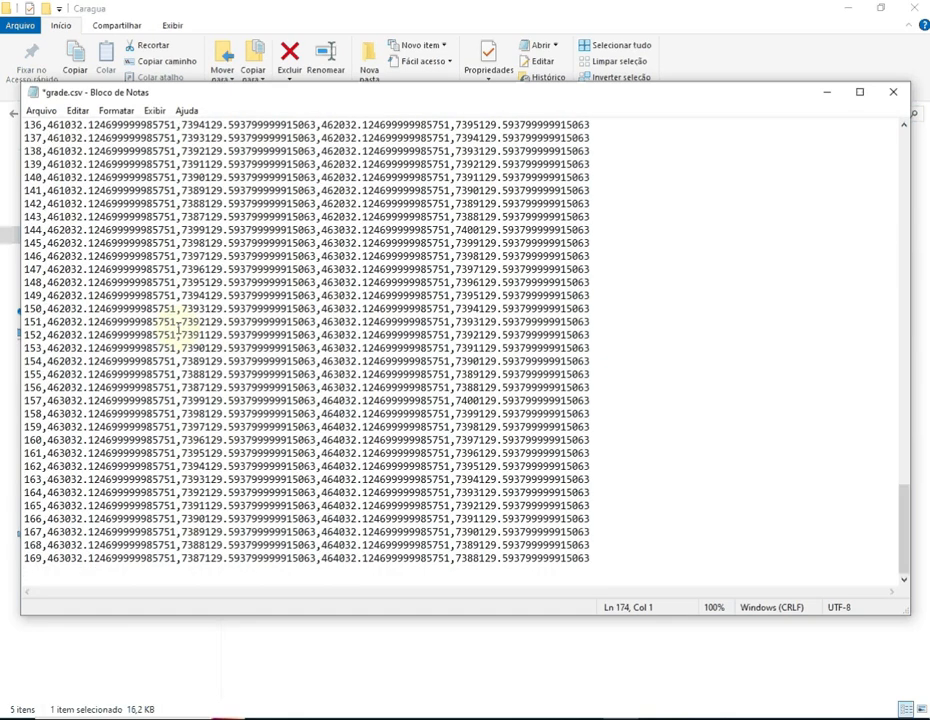
{"action": "key", "text": "Up"}
{"action": "key", "text": "Return"}
{"action": "key", "text": "Up"}
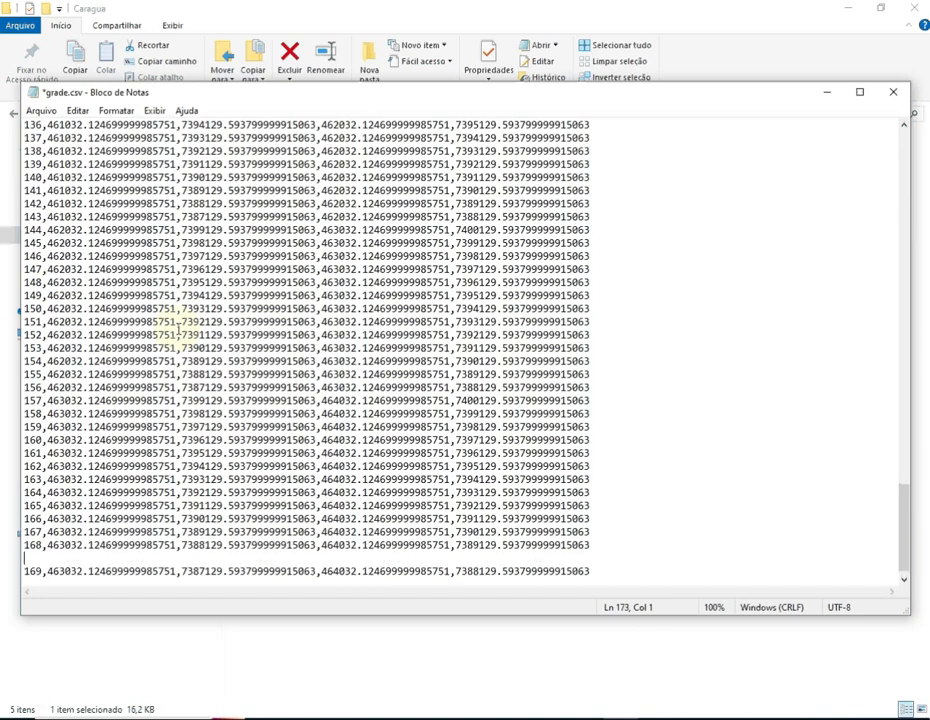
Set record 157 apart with a blank line before and after it.
{"action": "key", "text": "Right"}
{"action": "key", "text": "Right"}
{"action": "key", "text": "Right"}
{"action": "key", "text": "Right"}
{"action": "key", "text": "Right"}
{"action": "key", "text": "Up"}
{"action": "key", "text": "Up"}
{"action": "key", "text": "Up"}
{"action": "key", "text": "Up"}
{"action": "key", "text": "Up"}
{"action": "key", "text": "Up"}
{"action": "key", "text": "Up"}
{"action": "key", "text": "Up"}
{"action": "key", "text": "Up"}
{"action": "key", "text": "Up"}
{"action": "key", "text": "Up"}
{"action": "key", "text": "Up"}
{"action": "key", "text": "Down"}
{"action": "key", "text": "Left"}
{"action": "key", "text": "Left"}
{"action": "key", "text": "Left"}
{"action": "key", "text": "Left"}
{"action": "key", "text": "Left"}
{"action": "key", "text": "Left"}
{"action": "key", "text": "Return"}
{"action": "key", "text": "Down"}
{"action": "key", "text": "End"}
{"action": "key", "text": "Return"}
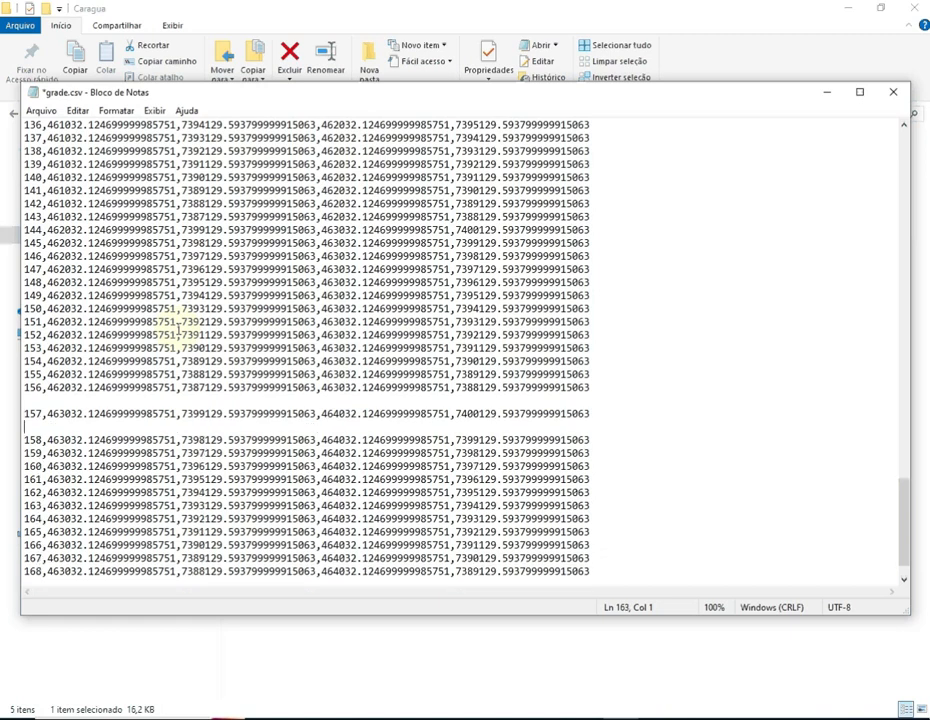
Delete records 158 to 168, between the isolated records 157 and 169.
{"action": "key", "text": "Down"}
{"action": "key", "text": "shift+Down"}
{"action": "key", "text": "shift+Down"}
{"action": "key", "text": "shift+Down"}
{"action": "key", "text": "shift+Down"}
{"action": "key", "text": "shift+Down"}
{"action": "key", "text": "shift+Down"}
{"action": "key", "text": "shift+Down"}
{"action": "key", "text": "shift+Down"}
{"action": "key", "text": "shift+Down"}
{"action": "key", "text": "shift+Down"}
{"action": "key", "text": "shift+Down"}
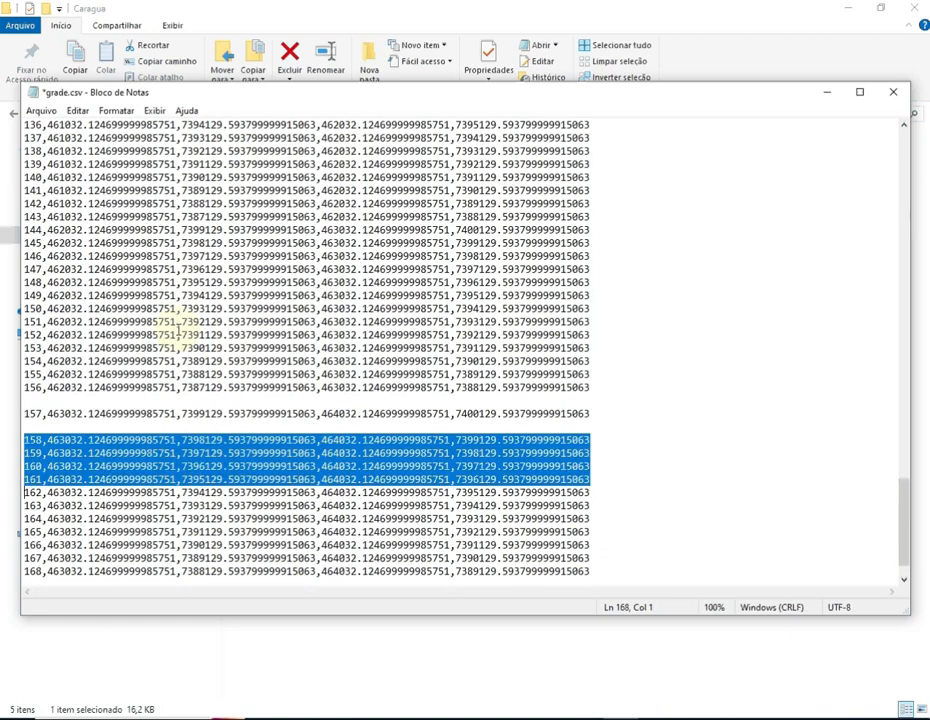
{"action": "key", "text": "Delete"}
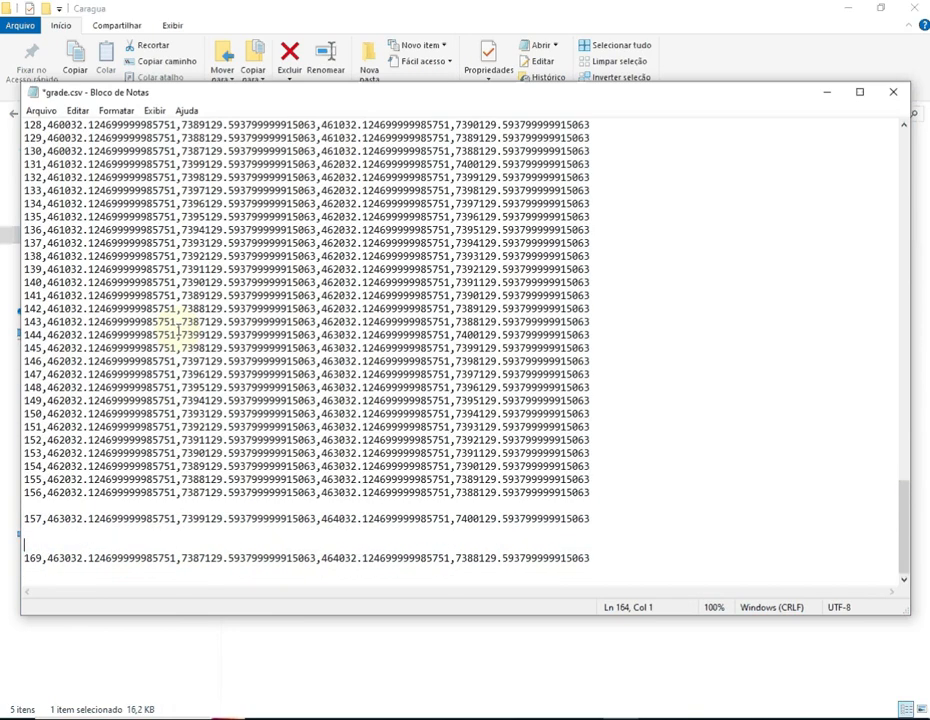
Delete records 14 to 156, between the isolated records 13 and 157.
{"action": "key", "text": "Up"}
{"action": "key", "text": "Up"}
{"action": "key", "text": "Up"}
{"action": "key", "text": "shift+Up"}
{"action": "key", "text": "shift+Up"}
{"action": "key", "text": "shift+Up"}
{"action": "key", "text": "shift+Up"}
{"action": "key", "text": "shift+Up"}
{"action": "key", "text": "shift+Up"}
{"action": "key", "text": "shift+Up"}
{"action": "key", "text": "shift+Up"}
{"action": "key", "text": "shift+Up"}
{"action": "key", "text": "shift+Up"}
{"action": "key", "text": "shift+Up"}
{"action": "key", "text": "shift+Up"}
{"action": "key", "text": "shift+Up"}
{"action": "key", "text": "shift+Up"}
{"action": "key", "text": "shift+Up"}
{"action": "key", "text": "shift+Up"}
{"action": "key", "text": "shift+Up"}
{"action": "key", "text": "shift+Up"}
{"action": "key", "text": "shift+Up"}
{"action": "key", "text": "shift+Up"}
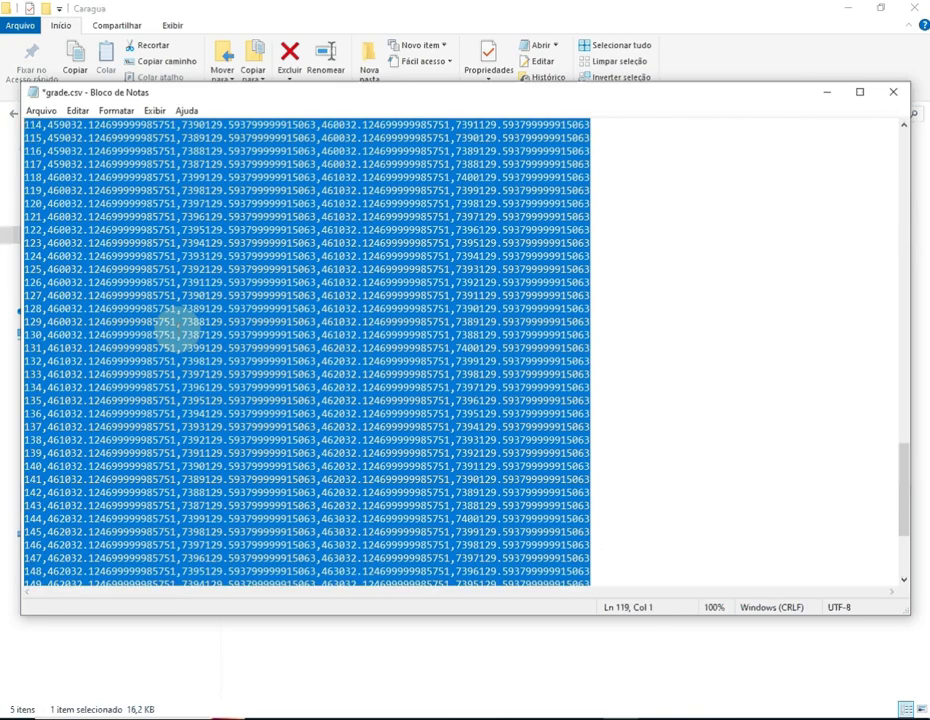
{"action": "key", "text": "shift+Up"}
{"action": "key", "text": "shift+Up"}
{"action": "key", "text": "shift+Up"}
{"action": "key", "text": "shift+Up"}
{"action": "key", "text": "shift+Up"}
{"action": "key", "text": "shift+Up"}
{"action": "key", "text": "shift+Up"}
{"action": "key", "text": "shift+Up"}
{"action": "key", "text": "shift+Up"}
{"action": "key", "text": "shift+Up"}
{"action": "key", "text": "shift+Up"}
{"action": "key", "text": "shift+Up"}
{"action": "key", "text": "shift+Up"}
{"action": "key", "text": "shift+Up"}
{"action": "key", "text": "shift+Up"}
{"action": "key", "text": "shift+Up"}
{"action": "key", "text": "shift+Up"}
{"action": "key", "text": "shift+Up"}
{"action": "key", "text": "shift+Up"}
{"action": "key", "text": "shift+Up"}
{"action": "key", "text": "shift+Up"}
{"action": "key", "text": "shift+Up"}
{"action": "key", "text": "shift+Up"}
{"action": "key", "text": "shift+Up"}
{"action": "key", "text": "shift+Up"}
{"action": "key", "text": "shift+Up"}
{"action": "key", "text": "shift+Up"}
{"action": "key", "text": "shift+Up"}
{"action": "key", "text": "shift+Up"}
{"action": "key", "text": "shift+Up"}
{"action": "key", "text": "shift+Up"}
{"action": "key", "text": "shift+Up"}
{"action": "key", "text": "shift+Up"}
{"action": "key", "text": "shift+Up"}
{"action": "key", "text": "shift+Up"}
{"action": "key", "text": "shift+Up"}
{"action": "key", "text": "shift+Up"}
{"action": "key", "text": "shift+Up"}
{"action": "key", "text": "shift+Up"}
{"action": "key", "text": "shift+Up"}
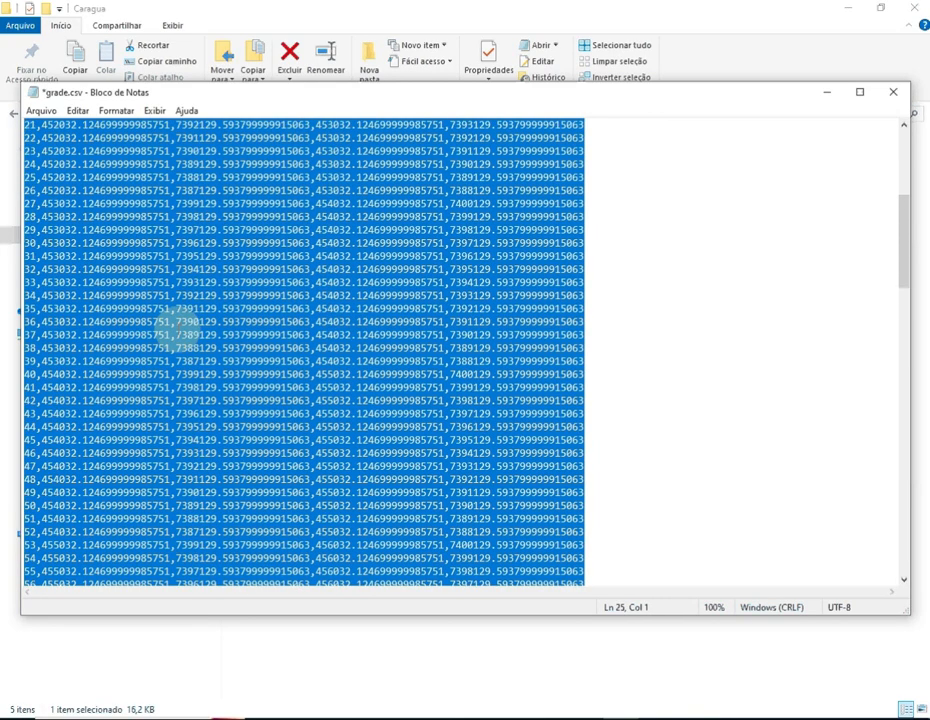
{"action": "key", "text": "shift+Up"}
{"action": "key", "text": "shift+Up"}
{"action": "key", "text": "shift+Up"}
{"action": "key", "text": "shift+Up"}
{"action": "key", "text": "shift+Up"}
{"action": "key", "text": "shift+Up"}
{"action": "key", "text": "shift+Up"}
{"action": "key", "text": "shift+Up"}
{"action": "key", "text": "shift+Up"}
{"action": "key", "text": "shift+Up"}
{"action": "key", "text": "shift+Up"}
{"action": "key", "text": "shift+Up"}
{"action": "key", "text": "shift+Up"}
{"action": "key", "text": "shift+Up"}
{"action": "key", "text": "shift+Up"}
{"action": "key", "text": "shift+Up"}
{"action": "key", "text": "shift+Up"}
{"action": "key", "text": "shift+Up"}
{"action": "key", "text": "shift+Down"}
{"action": "key", "text": "shift+Down"}
{"action": "key", "text": "shift+Down"}
{"action": "key", "text": "shift+Down"}
{"action": "key", "text": "shift+Down"}
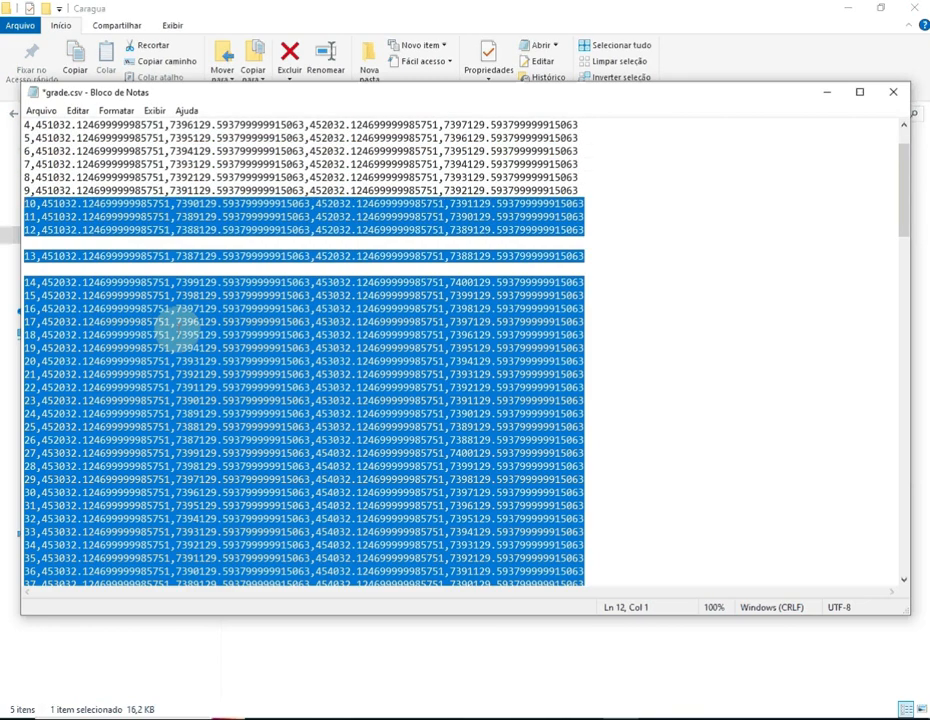
{"action": "key", "text": "shift+Down"}
{"action": "key", "text": "shift+Down"}
{"action": "key", "text": "shift+Down"}
{"action": "key", "text": "shift+Down"}
{"action": "key", "text": "shift+Down"}
{"action": "key", "text": "shift+Down"}
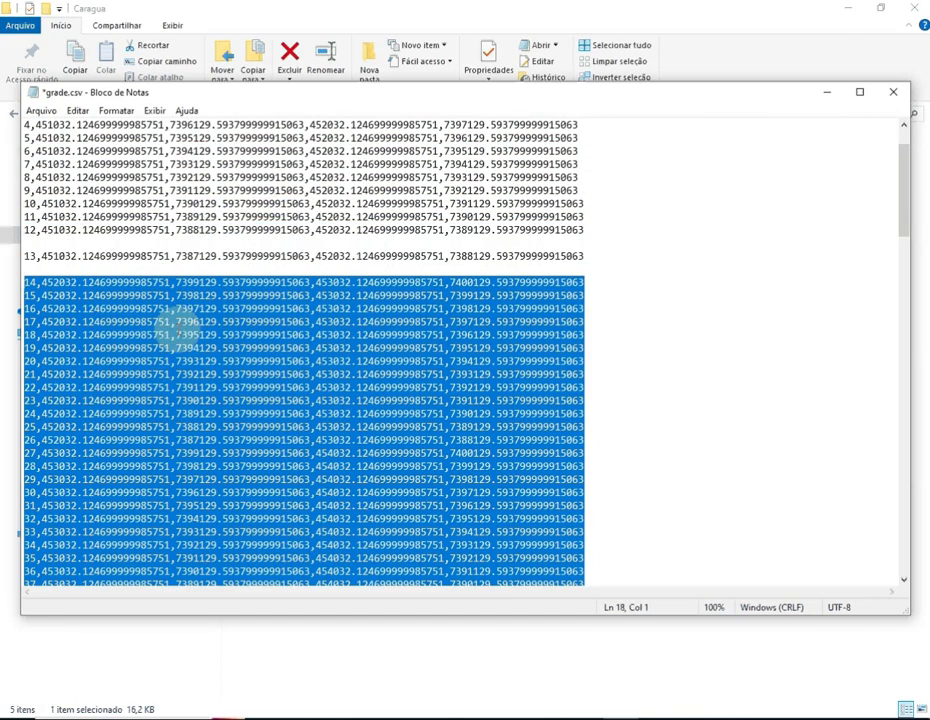
{"action": "scroll", "coordinate": [178, 320], "scroll_direction": "up", "scroll_amount": 2}
{"action": "key", "text": "Delete"}
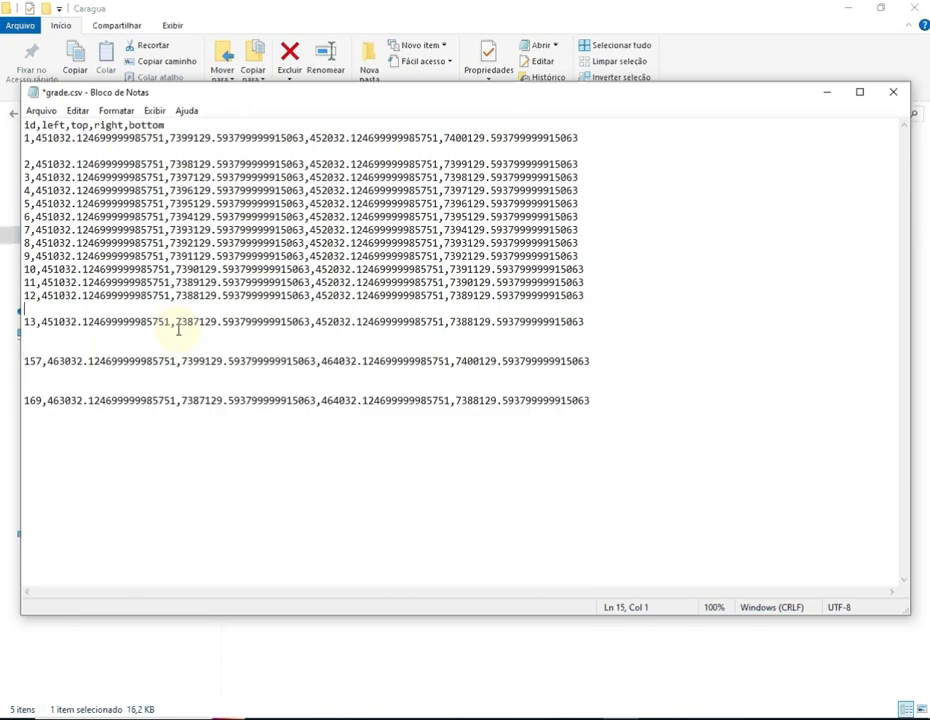
Delete records 2 to 12, between the first record and record 13.
{"action": "key", "text": "shift+Up"}
{"action": "key", "text": "shift+Up"}
{"action": "key", "text": "shift+Up"}
{"action": "key", "text": "shift+Up"}
{"action": "key", "text": "shift+Up"}
{"action": "key", "text": "shift+Up"}
{"action": "key", "text": "shift+Up"}
{"action": "key", "text": "shift+Up"}
{"action": "key", "text": "shift+Up"}
{"action": "key", "text": "shift+Up"}
{"action": "key", "text": "shift+Up"}
{"action": "key", "text": "shift+Up"}
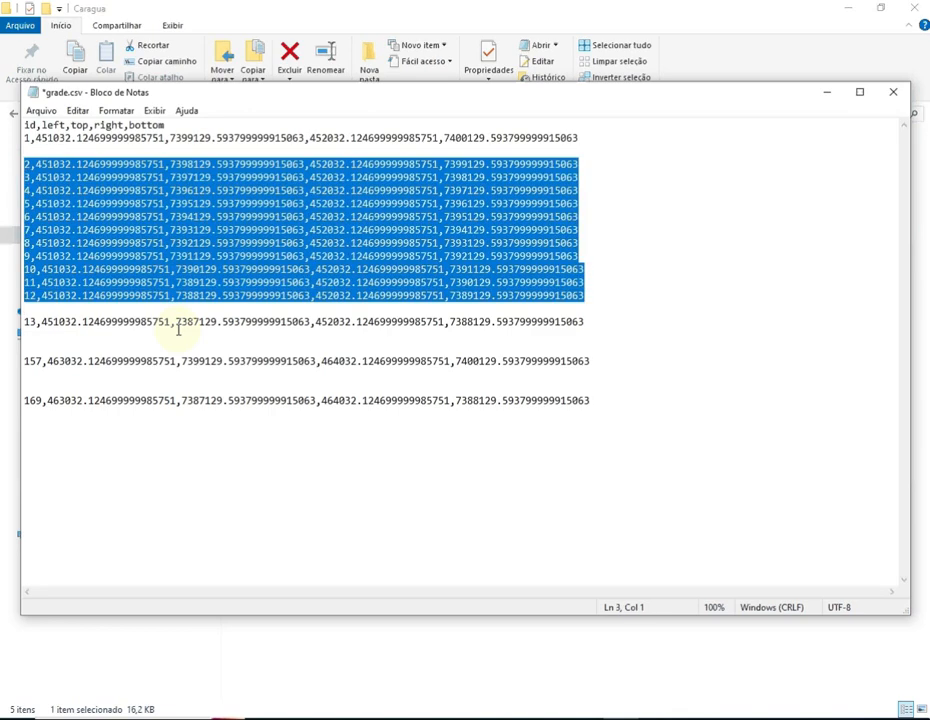
{"action": "key", "text": "Delete"}
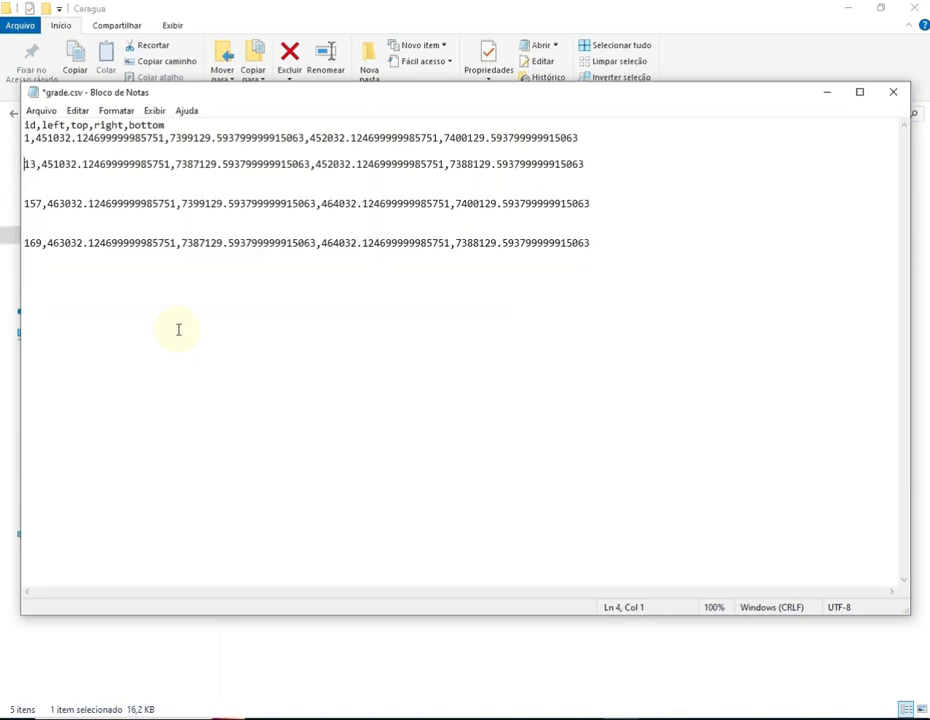
Renumber record 13 as 2 and record 157 as 3.
{"action": "key", "text": "Delete"}
{"action": "key", "text": "Delete"}
{"action": "type", "text": "2"}
{"action": "key", "text": "Down"}
{"action": "key", "text": "Down"}
{"action": "key", "text": "Down"}
{"action": "key", "text": "Delete"}
{"action": "key", "text": "Delete"}
{"action": "key", "text": "Delete"}
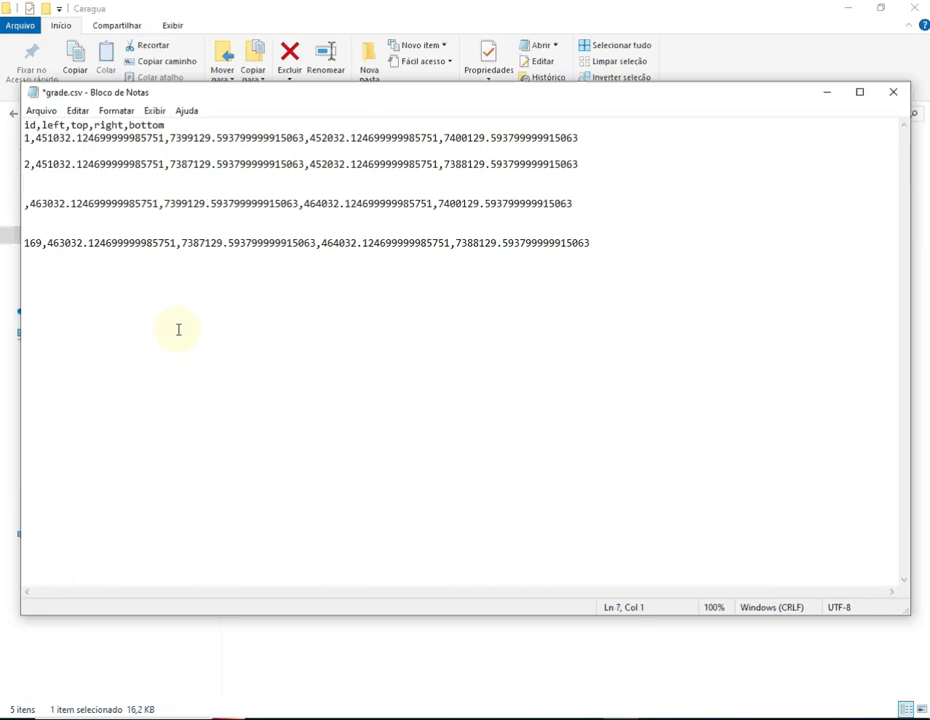
{"action": "type", "text": "3"}
Renumber the last record, 169, as 4.
{"action": "key", "text": "Down"}
{"action": "key", "text": "Down"}
{"action": "key", "text": "Down"}
{"action": "type", "text": "4"}
{"action": "key", "text": "Delete"}
{"action": "key", "text": "Delete"}
{"action": "key", "text": "Delete"}
Replace the comma after the id number with a space in each of the four records.
{"action": "key", "text": "Delete"}
{"action": "key", "text": "Up"}
{"action": "key", "text": "Up"}
{"action": "key", "text": "Up"}
{"action": "key", "text": "Up"}
{"action": "key", "text": "Up"}
{"action": "key", "text": "Up"}
{"action": "key", "text": "Right"}
{"action": "key", "text": "Delete"}
{"action": "key", "text": "Up"}
{"action": "key", "text": "Up"}
{"action": "key", "text": "Right"}
{"action": "key", "text": "Delete"}
Shorten the first coordinate of record 1 to 451032.124 and replace the comma after it with a space.
{"action": "key", "text": "Right"}
{"action": "key", "text": "Right"}
{"action": "key", "text": "Right"}
{"action": "key", "text": "Right"}
{"action": "key", "text": "Right"}
{"action": "key", "text": "Right"}
{"action": "key", "text": "Right"}
{"action": "key", "text": "Right"}
{"action": "key", "text": "Right"}
{"action": "key", "text": "Right"}
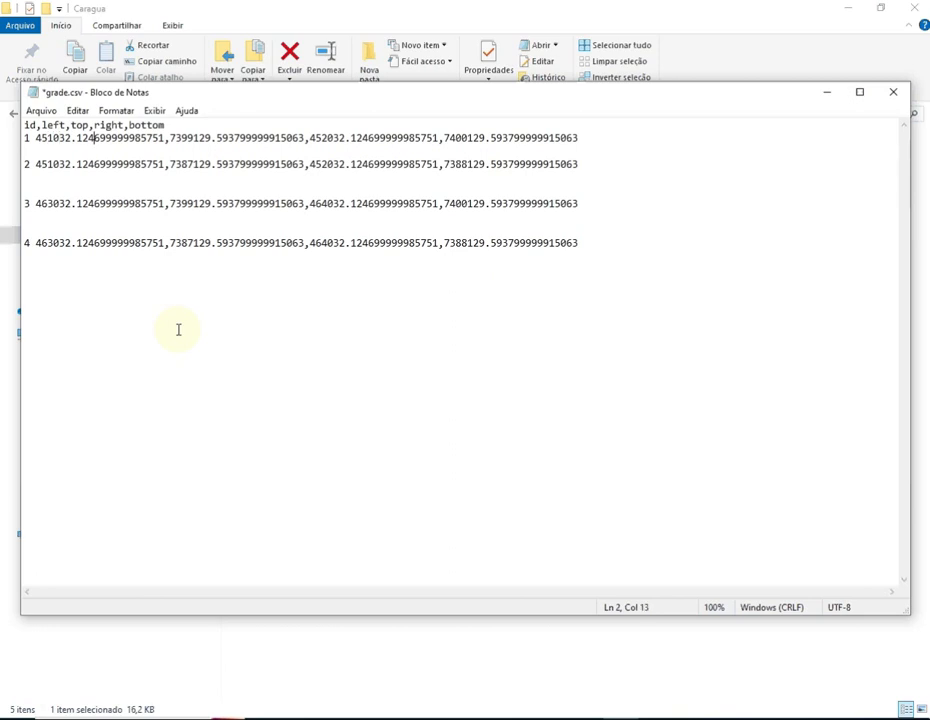
{"action": "key", "text": "Delete"}
{"action": "key", "text": "Delete"}
{"action": "key", "text": "Delete"}
{"action": "key", "text": "Delete"}
{"action": "key", "text": "Delete"}
{"action": "key", "text": "Delete"}
{"action": "key", "text": "Delete"}
{"action": "key", "text": "Delete"}
{"action": "key", "text": "Delete"}
{"action": "key", "text": "Delete"}
{"action": "key", "text": "Delete"}
{"action": "key", "text": "Delete"}
{"action": "key", "text": "Delete"}
Shorten the second coordinate of record 1 to 7399129.593 and delete everything after it in that record.
{"action": "key", "text": "Right"}
{"action": "key", "text": "Right"}
{"action": "key", "text": "Right"}
{"action": "key", "text": "Right"}
{"action": "key", "text": "Right"}
{"action": "key", "text": "Right"}
{"action": "key", "text": "Right"}
{"action": "key", "text": "Right"}
{"action": "key", "text": "Right"}
{"action": "key", "text": "Right"}
{"action": "key", "text": "Right"}
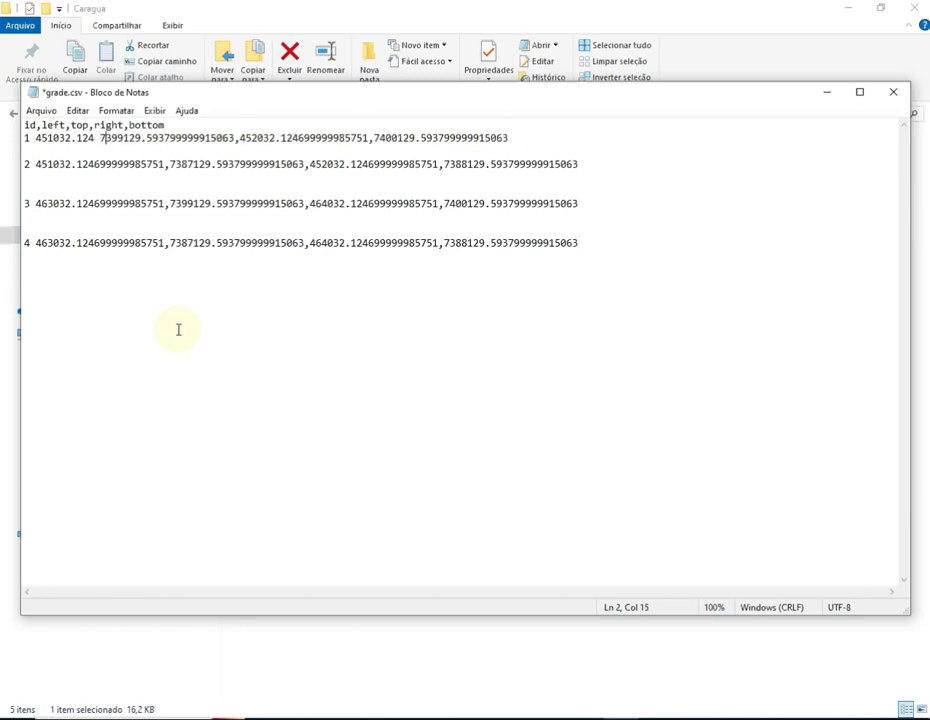
{"action": "key", "text": "Delete"}
{"action": "key", "text": "Delete"}
{"action": "key", "text": "Delete"}
{"action": "key", "text": "Delete"}
{"action": "key", "text": "Delete"}
{"action": "key", "text": "Delete"}
{"action": "key", "text": "Delete"}
{"action": "key", "text": "Delete"}
{"action": "key", "text": "Delete"}
{"action": "key", "text": "Delete"}
{"action": "key", "text": "Delete"}
{"action": "key", "text": "Delete"}
{"action": "key", "text": "Delete"}
{"action": "key", "text": "Delete"}
{"action": "key", "text": "Delete"}
{"action": "key", "text": "Delete"}
{"action": "key", "text": "Delete"}
{"action": "key", "text": "Delete"}
{"action": "key", "text": "Delete"}
{"action": "key", "text": "Delete"}
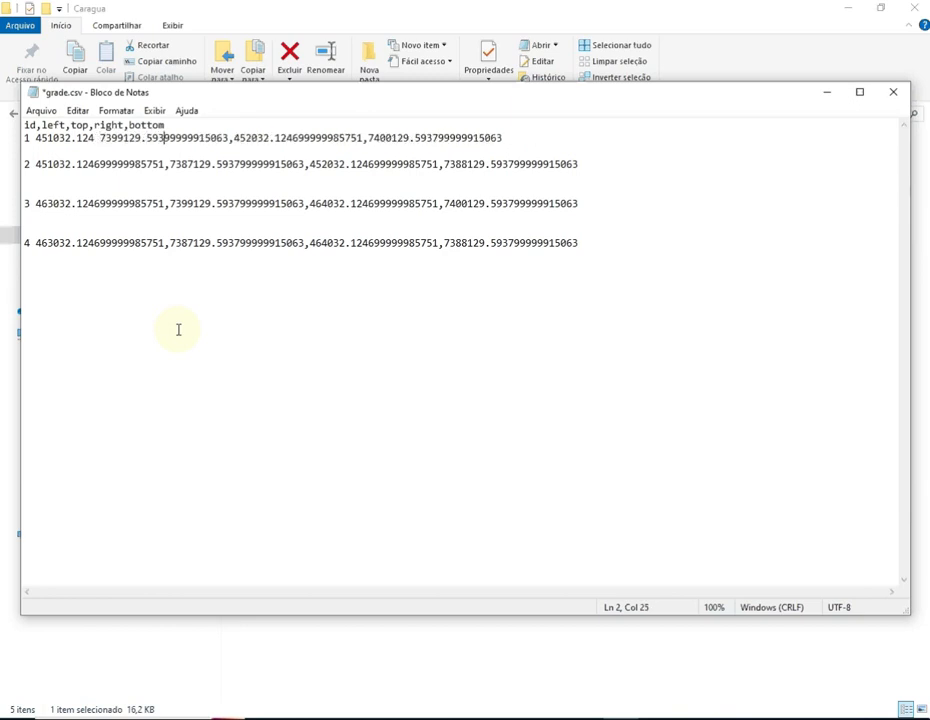
{"action": "key", "text": "Delete"}
{"action": "key", "text": "Delete"}
{"action": "key", "text": "Delete"}
{"action": "key", "text": "Delete"}
{"action": "key", "text": "Delete"}
{"action": "key", "text": "Delete"}
{"action": "key", "text": "Delete"}
{"action": "key", "text": "Delete"}
{"action": "key", "text": "Delete"}
{"action": "key", "text": "Delete"}
{"action": "key", "text": "Delete"}
{"action": "key", "text": "Delete"}
{"action": "key", "text": "Delete"}
{"action": "key", "text": "Delete"}
{"action": "key", "text": "Delete"}
{"action": "key", "text": "Delete"}
{"action": "key", "text": "Delete"}
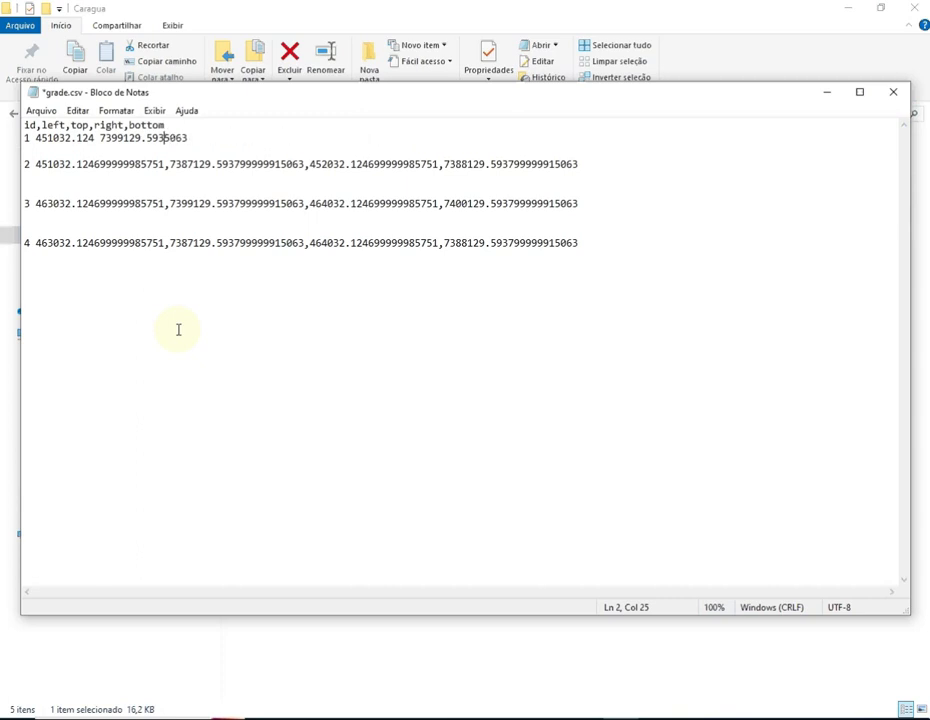
Shorten the first coordinate of record 2 to 451032.124 and replace the comma after it with a space.
{"action": "key", "text": "Down"}
{"action": "key", "text": "Down"}
{"action": "key", "text": "Down"}
{"action": "key", "text": "Up"}
{"action": "key", "text": "Right"}
{"action": "key", "text": "Right"}
{"action": "key", "text": "Right"}
{"action": "key", "text": "Right"}
{"action": "key", "text": "Right"}
{"action": "key", "text": "Right"}
{"action": "key", "text": "Right"}
{"action": "key", "text": "Right"}
{"action": "key", "text": "Right"}
{"action": "key", "text": "Right"}
{"action": "key", "text": "Right"}
{"action": "key", "text": "Right"}
{"action": "key", "text": "Delete"}
{"action": "key", "text": "Delete"}
{"action": "key", "text": "Delete"}
{"action": "key", "text": "Delete"}
{"action": "key", "text": "Delete"}
{"action": "key", "text": "Delete"}
{"action": "key", "text": "Delete"}
{"action": "key", "text": "Delete"}
{"action": "key", "text": "Delete"}
{"action": "key", "text": "Delete"}
{"action": "key", "text": "Delete"}
{"action": "key", "text": "Delete"}
{"action": "key", "text": "Delete"}
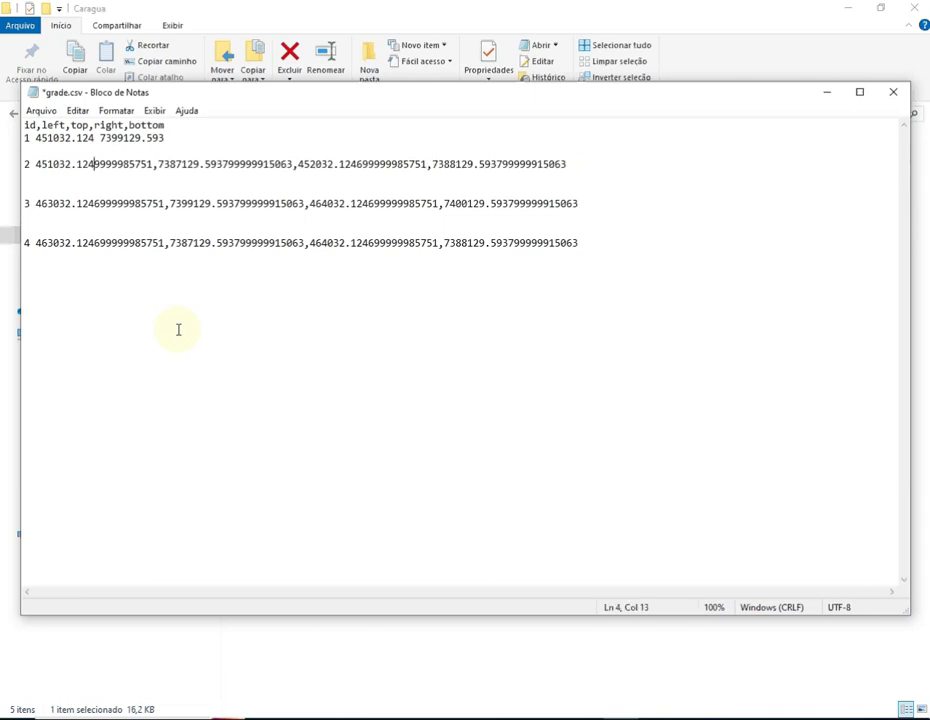
Shorten the second coordinate of record 2 to 7387129.593 and delete everything after it in that record.
{"action": "key", "text": "Right"}
{"action": "key", "text": "Right"}
{"action": "key", "text": "Right"}
{"action": "key", "text": "Right"}
{"action": "key", "text": "Right"}
{"action": "key", "text": "Right"}
{"action": "key", "text": "Right"}
{"action": "key", "text": "Right"}
{"action": "key", "text": "Right"}
{"action": "key", "text": "Right"}
{"action": "key", "text": "Right"}
{"action": "key", "text": "Delete"}
{"action": "key", "text": "Delete"}
{"action": "key", "text": "Delete"}
{"action": "key", "text": "Delete"}
{"action": "key", "text": "Delete"}
{"action": "key", "text": "Delete"}
{"action": "key", "text": "Delete"}
{"action": "key", "text": "Delete"}
{"action": "key", "text": "Delete"}
{"action": "key", "text": "Delete"}
{"action": "key", "text": "Delete"}
{"action": "key", "text": "Delete"}
{"action": "key", "text": "Delete"}
{"action": "key", "text": "Delete"}
{"action": "key", "text": "Delete"}
{"action": "key", "text": "Delete"}
{"action": "key", "text": "Delete"}
{"action": "key", "text": "Delete"}
{"action": "key", "text": "Delete"}
{"action": "key", "text": "Delete"}
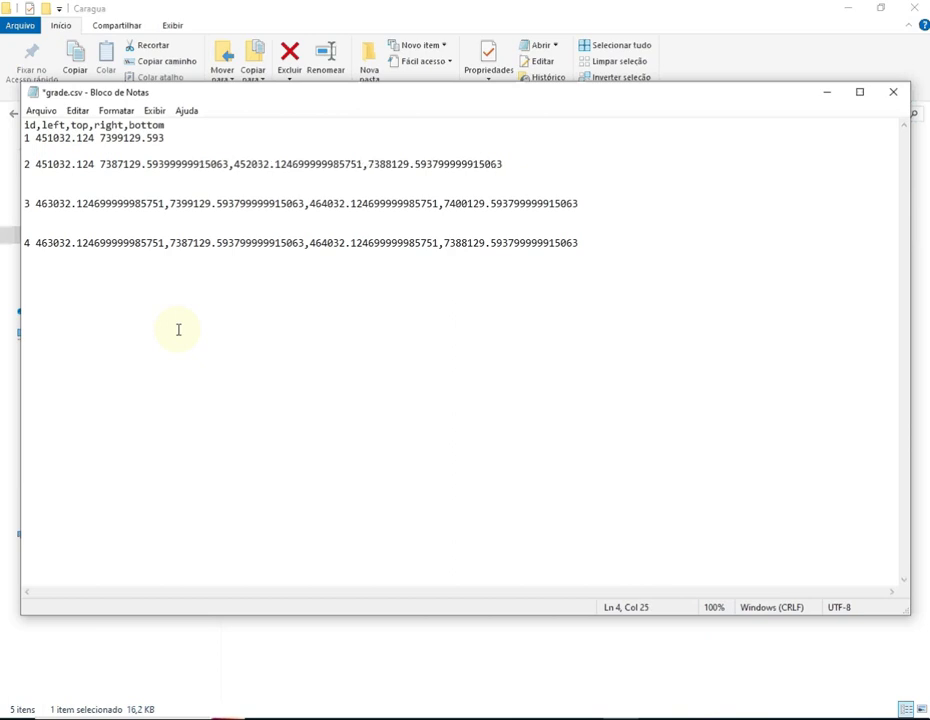
{"action": "key", "text": "Delete"}
{"action": "key", "text": "Delete"}
{"action": "key", "text": "Delete"}
{"action": "key", "text": "Delete"}
{"action": "key", "text": "Delete"}
{"action": "key", "text": "Delete"}
{"action": "key", "text": "Delete"}
{"action": "key", "text": "Delete"}
{"action": "key", "text": "Delete"}
{"action": "key", "text": "Delete"}
{"action": "key", "text": "Delete"}
{"action": "key", "text": "Delete"}
{"action": "key", "text": "Delete"}
{"action": "key", "text": "Delete"}
{"action": "key", "text": "Delete"}
{"action": "key", "text": "Delete"}
{"action": "key", "text": "Delete"}
{"action": "key", "text": "Delete"}
{"action": "key", "text": "Delete"}
{"action": "key", "text": "Delete"}
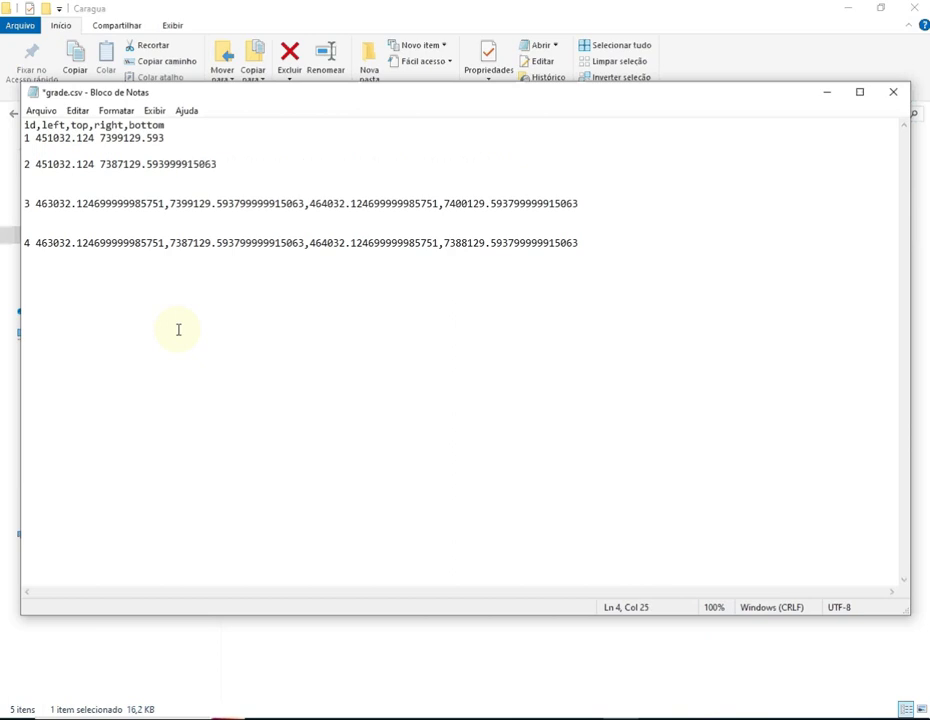
Shorten the first coordinate of record 3 to 463032.124 and remove the comma after it.
{"action": "key", "text": "Down"}
{"action": "key", "text": "Down"}
{"action": "key", "text": "Down"}
{"action": "key", "text": "Right"}
{"action": "key", "text": "Right"}
{"action": "key", "text": "Right"}
{"action": "key", "text": "Right"}
{"action": "key", "text": "Right"}
{"action": "key", "text": "Right"}
{"action": "key", "text": "Right"}
{"action": "key", "text": "Right"}
{"action": "key", "text": "Right"}
{"action": "key", "text": "Right"}
{"action": "key", "text": "Right"}
{"action": "key", "text": "Right"}
{"action": "key", "text": "Delete"}
{"action": "key", "text": "Delete"}
{"action": "key", "text": "Delete"}
{"action": "key", "text": "Delete"}
{"action": "key", "text": "Delete"}
{"action": "key", "text": "Delete"}
{"action": "key", "text": "Delete"}
{"action": "key", "text": "Delete"}
{"action": "key", "text": "Delete"}
{"action": "key", "text": "Delete"}
{"action": "key", "text": "Delete"}
{"action": "key", "text": "Delete"}
{"action": "key", "text": "Delete"}
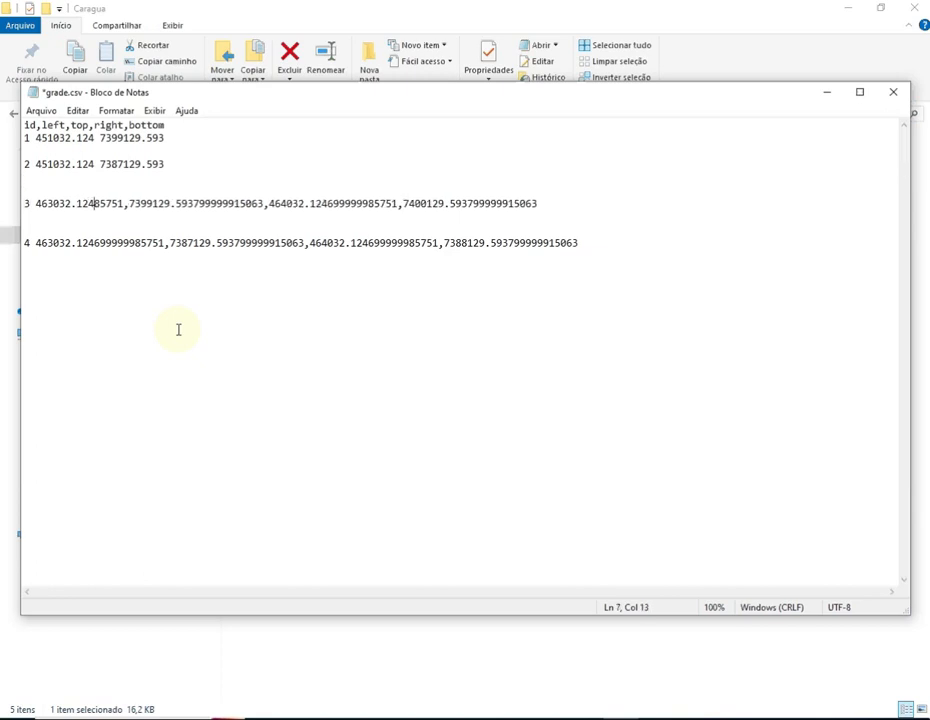
Shorten the second coordinate of record 3 to 7399129.593 and delete everything after it in that record.
{"action": "key", "text": "Right"}
{"action": "key", "text": "Right"}
{"action": "key", "text": "Right"}
{"action": "key", "text": "Right"}
{"action": "key", "text": "Right"}
{"action": "key", "text": "Right"}
{"action": "key", "text": "Right"}
{"action": "key", "text": "Right"}
{"action": "key", "text": "Right"}
{"action": "key", "text": "Right"}
{"action": "key", "text": "Right"}
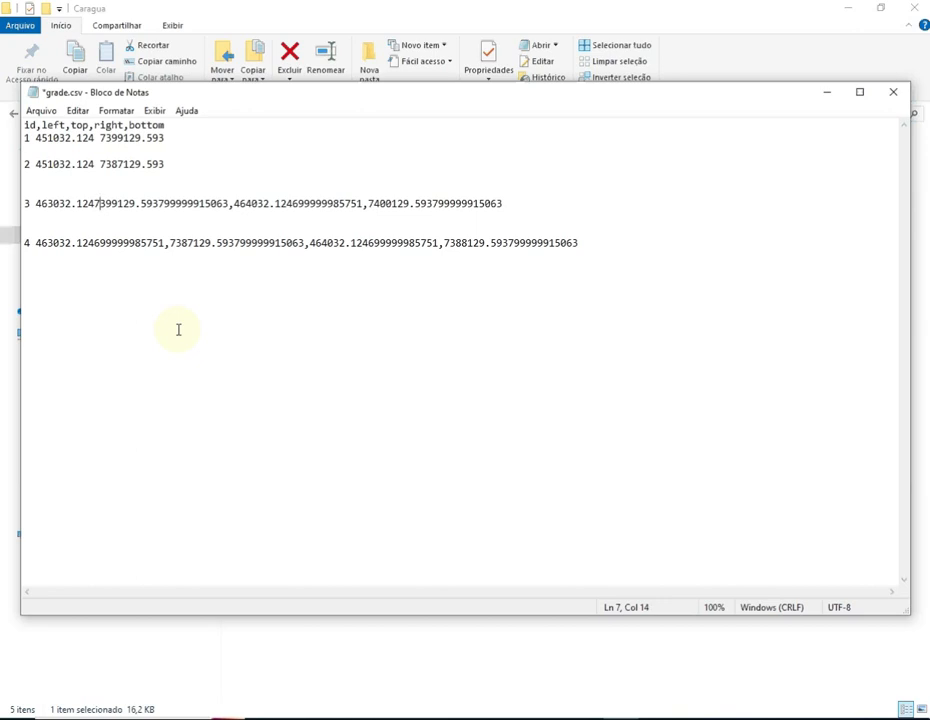
{"action": "key", "text": "Delete"}
{"action": "key", "text": "Delete"}
{"action": "key", "text": "Delete"}
{"action": "key", "text": "Delete"}
{"action": "key", "text": "Delete"}
{"action": "key", "text": "Delete"}
{"action": "key", "text": "Delete"}
{"action": "key", "text": "Delete"}
{"action": "key", "text": "Delete"}
{"action": "key", "text": "Delete"}
{"action": "key", "text": "Delete"}
{"action": "key", "text": "Delete"}
{"action": "key", "text": "Delete"}
{"action": "key", "text": "Delete"}
{"action": "key", "text": "Delete"}
{"action": "key", "text": "Delete"}
{"action": "key", "text": "Delete"}
{"action": "key", "text": "Delete"}
{"action": "key", "text": "Delete"}
{"action": "key", "text": "Delete"}
{"action": "key", "text": "Delete"}
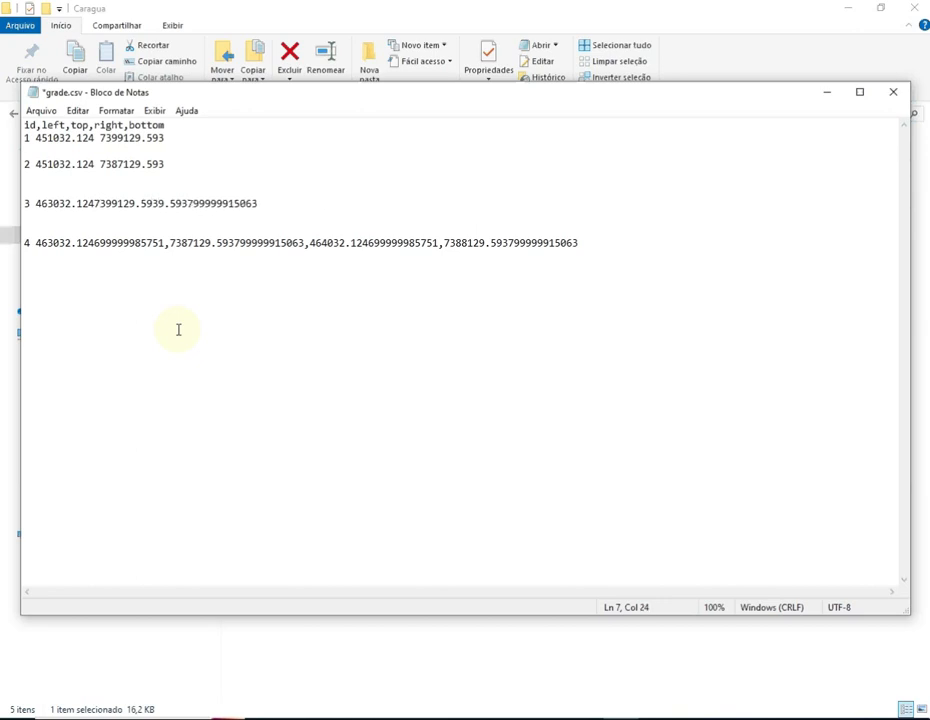
{"action": "key", "text": "Delete"}
{"action": "key", "text": "Delete"}
{"action": "key", "text": "Delete"}
{"action": "key", "text": "Delete"}
{"action": "key", "text": "Delete"}
{"action": "key", "text": "Delete"}
{"action": "key", "text": "Delete"}
{"action": "key", "text": "Delete"}
{"action": "key", "text": "Delete"}
{"action": "key", "text": "Delete"}
{"action": "key", "text": "Delete"}
{"action": "key", "text": "Delete"}
{"action": "key", "text": "Delete"}
{"action": "key", "text": "Delete"}
{"action": "key", "text": "Delete"}
{"action": "key", "text": "Delete"}
{"action": "key", "text": "Delete"}
Insert a space between the two coordinates of record 3, directly after 463032.124.
{"action": "key", "text": "Left"}
{"action": "key", "text": "Left"}
{"action": "key", "text": "Left"}
{"action": "key", "text": "Left"}
{"action": "key", "text": "Left"}
{"action": "key", "text": "Left"}
{"action": "key", "text": "Left"}
{"action": "key", "text": "Left"}
{"action": "key", "text": "Left"}
{"action": "key", "text": "Left"}
{"action": "key", "text": "Left"}
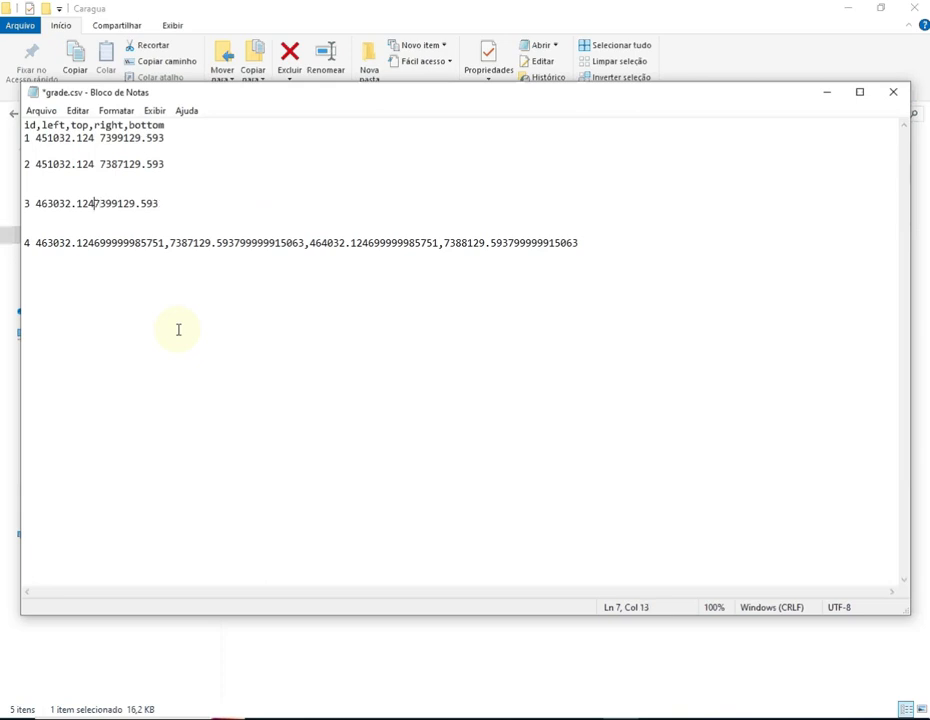
Shorten the first coordinate of record 4 to 463032.124 and replace the comma after it with a space.
{"action": "key", "text": "Down"}
{"action": "key", "text": "Down"}
{"action": "key", "text": "Down"}
{"action": "key", "text": "Right"}
{"action": "key", "text": "Right"}
{"action": "key", "text": "Right"}
{"action": "key", "text": "Right"}
{"action": "key", "text": "Right"}
{"action": "key", "text": "Right"}
{"action": "key", "text": "Right"}
{"action": "key", "text": "Right"}
{"action": "key", "text": "Right"}
{"action": "key", "text": "Right"}
{"action": "key", "text": "Right"}
{"action": "key", "text": "Right"}
{"action": "key", "text": "Delete"}
{"action": "key", "text": "Delete"}
{"action": "key", "text": "Delete"}
{"action": "key", "text": "Delete"}
{"action": "key", "text": "Delete"}
{"action": "key", "text": "Delete"}
{"action": "key", "text": "Delete"}
{"action": "key", "text": "Delete"}
{"action": "key", "text": "Delete"}
{"action": "key", "text": "Delete"}
{"action": "key", "text": "Delete"}
{"action": "key", "text": "Delete"}
{"action": "key", "text": "Delete"}
Shorten the second coordinate of record 4 to 7387129.593 and delete everything after it in that record.
{"action": "key", "text": "Right"}
{"action": "key", "text": "Right"}
{"action": "key", "text": "Right"}
{"action": "key", "text": "Right"}
{"action": "key", "text": "Right"}
{"action": "key", "text": "Right"}
{"action": "key", "text": "Right"}
{"action": "key", "text": "Right"}
{"action": "key", "text": "Right"}
{"action": "key", "text": "Right"}
{"action": "key", "text": "Right"}
{"action": "key", "text": "Delete"}
{"action": "key", "text": "Delete"}
{"action": "key", "text": "Delete"}
{"action": "key", "text": "Delete"}
{"action": "key", "text": "Delete"}
{"action": "key", "text": "Delete"}
{"action": "key", "text": "Delete"}
{"action": "key", "text": "Delete"}
{"action": "key", "text": "Delete"}
{"action": "key", "text": "Delete"}
{"action": "key", "text": "Delete"}
{"action": "key", "text": "Delete"}
{"action": "key", "text": "Delete"}
{"action": "key", "text": "Delete"}
{"action": "key", "text": "Delete"}
{"action": "key", "text": "Delete"}
{"action": "key", "text": "Delete"}
{"action": "key", "text": "Delete"}
{"action": "key", "text": "Delete"}
{"action": "key", "text": "Delete"}
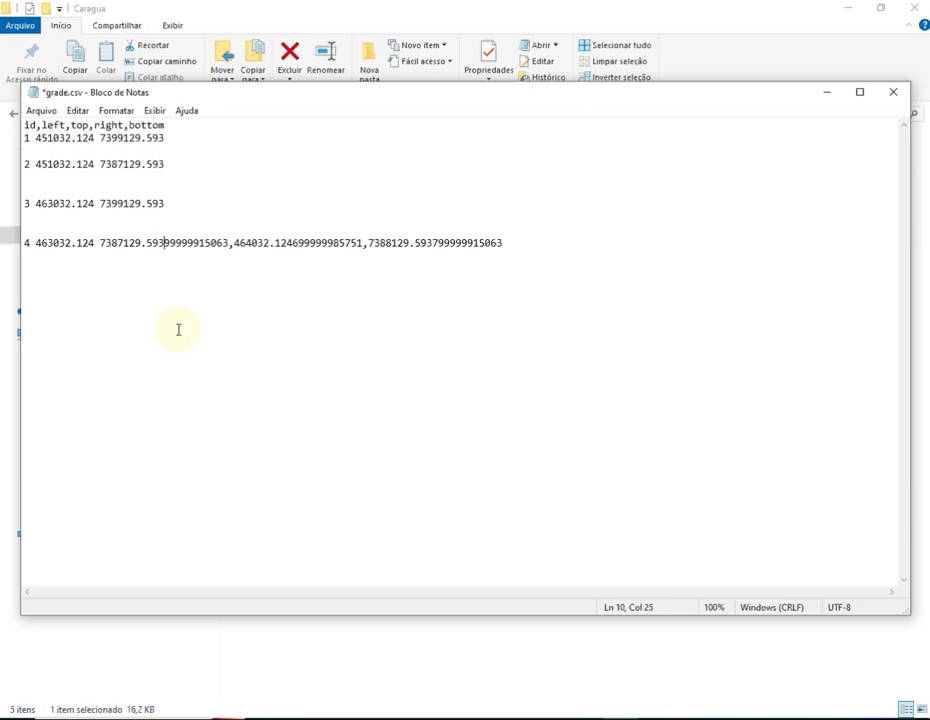
{"action": "key", "text": "Delete"}
{"action": "key", "text": "Delete"}
{"action": "key", "text": "Delete"}
{"action": "key", "text": "Delete"}
{"action": "key", "text": "Delete"}
{"action": "key", "text": "Delete"}
{"action": "key", "text": "Delete"}
{"action": "key", "text": "Delete"}
{"action": "key", "text": "Delete"}
{"action": "key", "text": "Delete"}
{"action": "key", "text": "Delete"}
{"action": "key", "text": "Delete"}
{"action": "key", "text": "Delete"}
{"action": "key", "text": "Delete"}
{"action": "key", "text": "Delete"}
{"action": "key", "text": "Delete"}
{"action": "key", "text": "Delete"}
{"action": "key", "text": "Delete"}
{"action": "key", "text": "Delete"}
{"action": "key", "text": "Delete"}
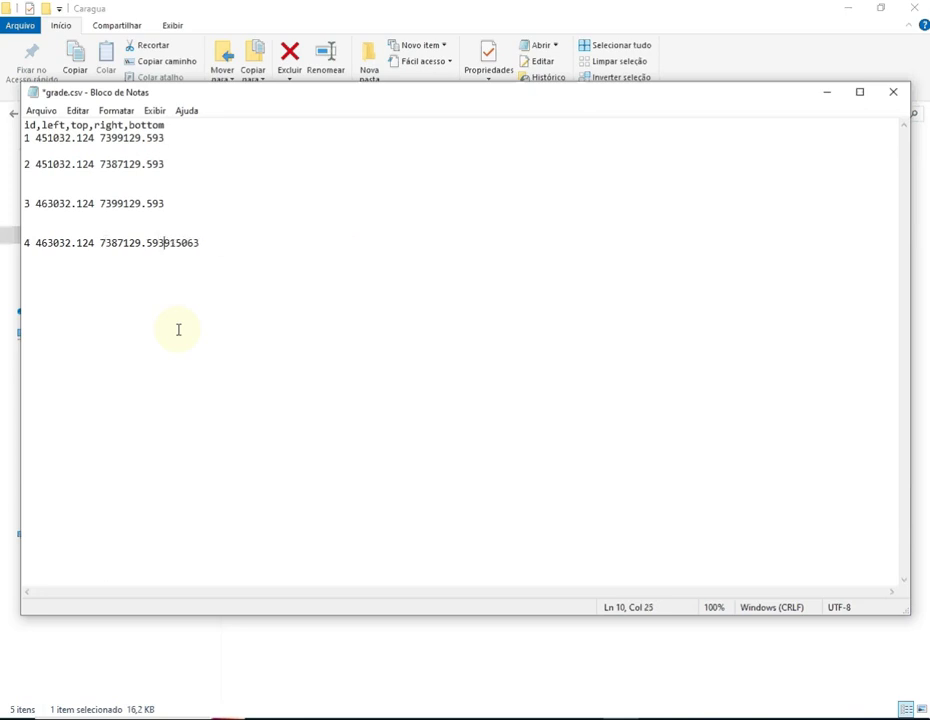
Delete the whole header line "id,left,top,right,bottom" so record 1 starts the file.
{"action": "key", "text": "Up"}
{"action": "key", "text": "Up"}
{"action": "key", "text": "Up"}
{"action": "key", "text": "Up"}
{"action": "key", "text": "Up"}
{"action": "key", "text": "Up"}
{"action": "key", "text": "Up"}
{"action": "key", "text": "Up"}
{"action": "key", "text": "Up"}
{"action": "key", "text": "Delete"}
{"action": "key", "text": "Delete"}
{"action": "key", "text": "Delete"}
{"action": "key", "text": "Delete"}
{"action": "key", "text": "Delete"}
{"action": "key", "text": "Delete"}
{"action": "key", "text": "Delete"}
{"action": "key", "text": "Delete"}
{"action": "key", "text": "Delete"}
{"action": "key", "text": "Delete"}
{"action": "key", "text": "Delete"}
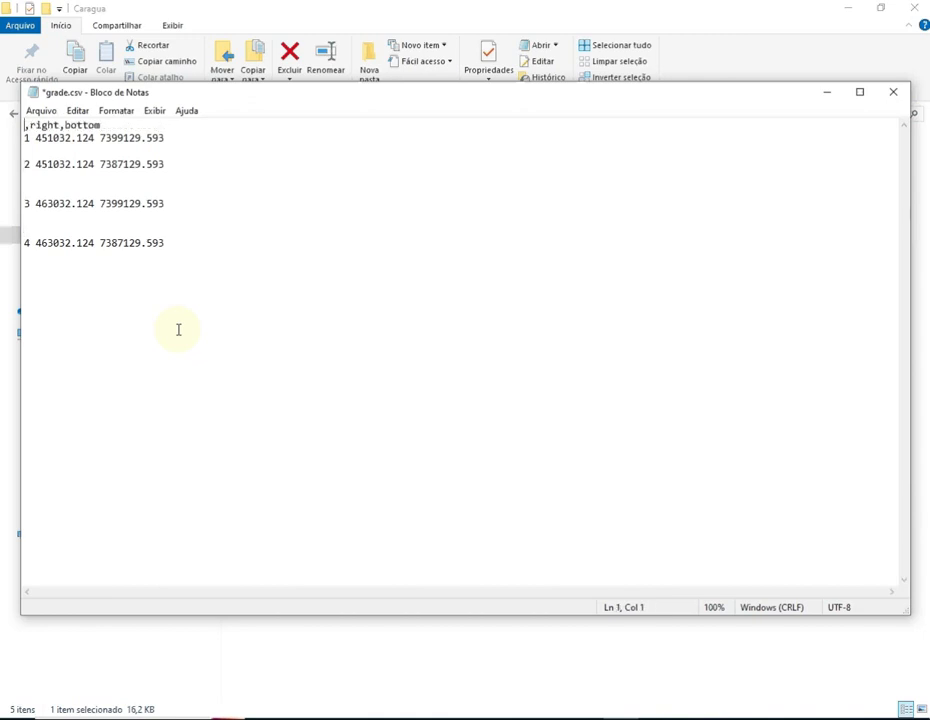
{"action": "key", "text": "Delete"}
{"action": "key", "text": "Delete"}
{"action": "key", "text": "Delete"}
{"action": "key", "text": "Delete"}
{"action": "key", "text": "Delete"}
{"action": "key", "text": "Delete"}
{"action": "key", "text": "Delete"}
{"action": "key", "text": "Delete"}
{"action": "key", "text": "Delete"}
{"action": "key", "text": "Delete"}
{"action": "key", "text": "Delete"}
{"action": "key", "text": "Delete"}
{"action": "key", "text": "Delete"}
{"action": "key", "text": "Delete"}
Remove all blank lines between the four coordinate records so they stand on consecutive lines.
{"action": "key", "text": "Down"}
{"action": "key", "text": "Delete"}
{"action": "key", "text": "Down"}
{"action": "key", "text": "Delete"}
{"action": "key", "text": "Delete"}
{"action": "key", "text": "Down"}
{"action": "key", "text": "Delete"}
{"action": "key", "text": "Delete"}
{"action": "key", "text": "Up"}
{"action": "key", "text": "Up"}
{"action": "key", "text": "Up"}
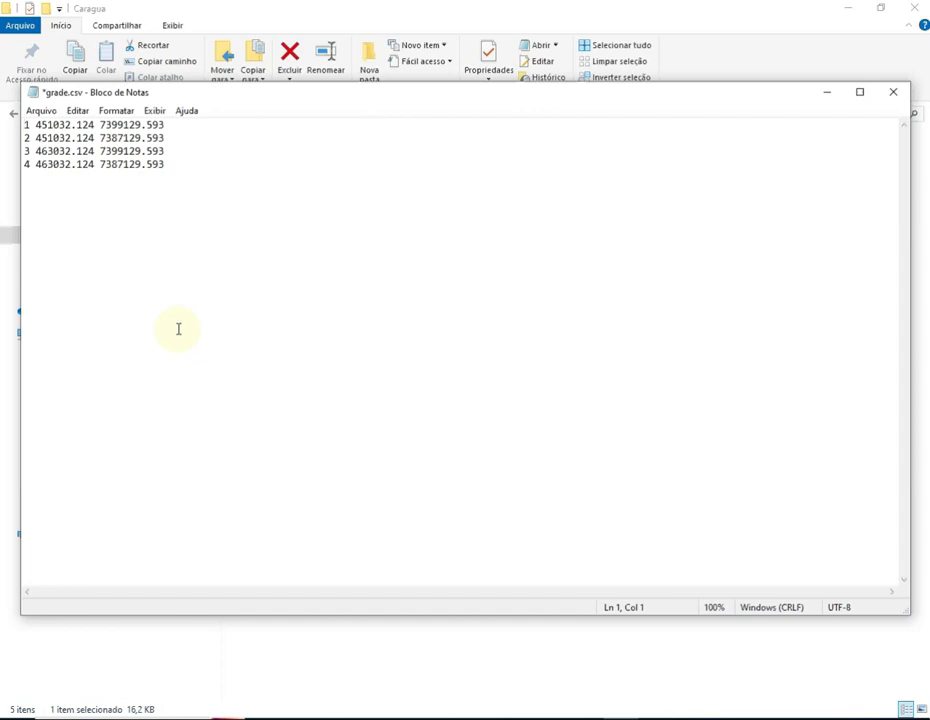
Move coordinate 7399129.593 in record 1 ahead of 451032.124, keeping the two values separated by a space.
{"action": "key", "text": "ctrl+End"}
{"action": "left_click_drag", "start_coordinate": [100, 125], "coordinate": [174, 119]}
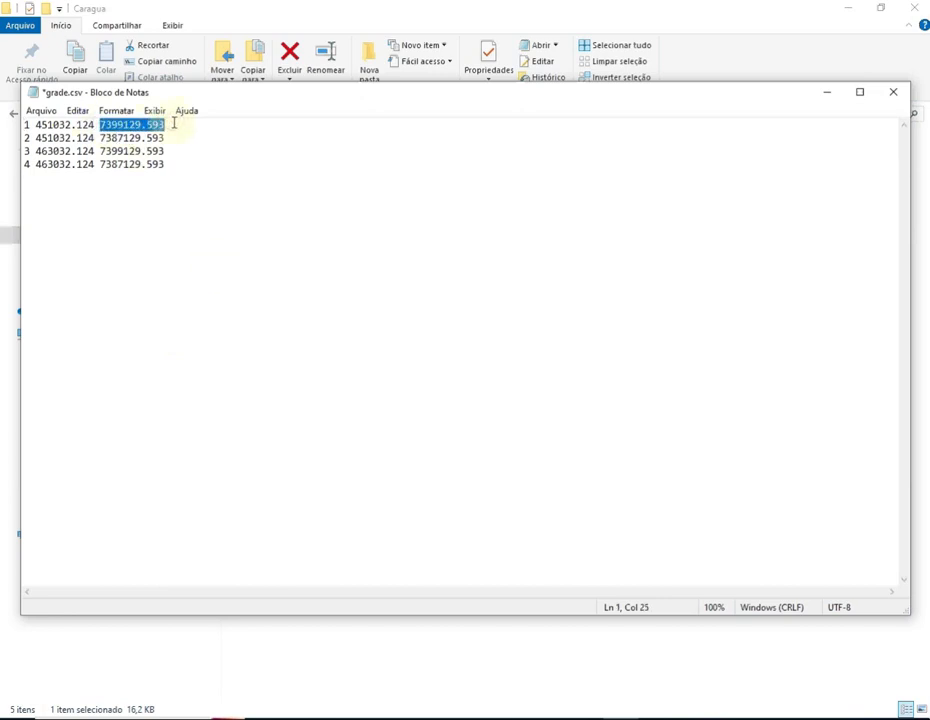
{"action": "key", "text": "BackSpace"}
{"action": "key", "text": "ctrl+Left"}
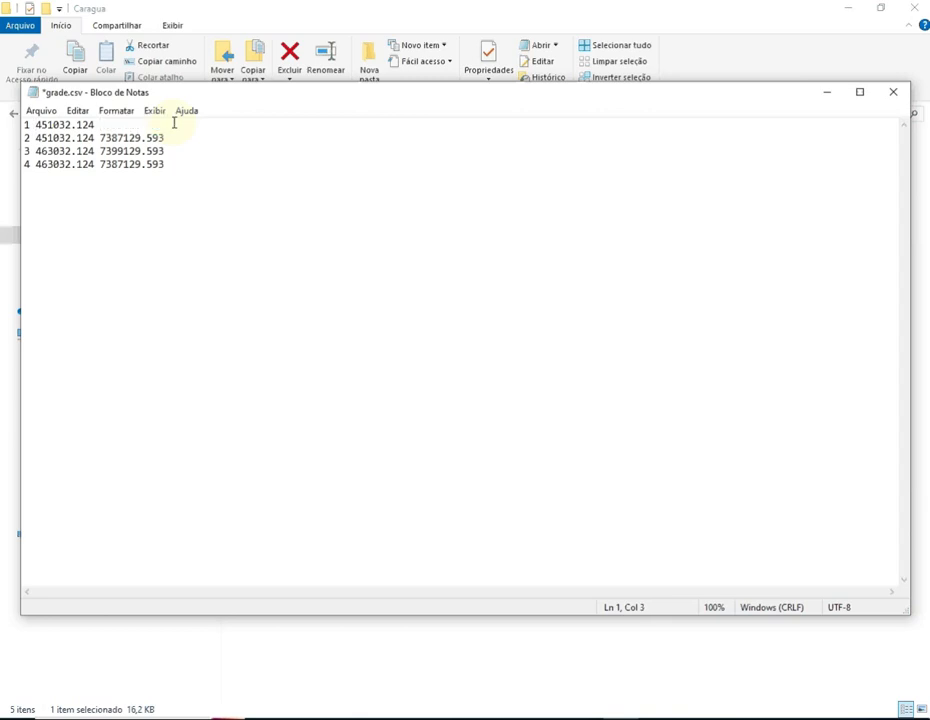
{"action": "type", "text": "7399129.593"}
Move coordinate 7387129.593 in record 2 ahead of 451032.124, keeping a space between the two values.
{"action": "key", "text": "Down"}
{"action": "key", "text": "Left"}
{"action": "key", "text": "shift+Right"}
{"action": "key", "text": "shift+Right"}
{"action": "key", "text": "shift+Right"}
{"action": "key", "text": "shift+Right"}
{"action": "key", "text": "shift+Right"}
{"action": "key", "text": "shift+Right"}
{"action": "key", "text": "shift+Right"}
{"action": "key", "text": "shift+Right"}
{"action": "key", "text": "shift+Right"}
{"action": "key", "text": "shift+Right"}
{"action": "key", "text": "shift+Right"}
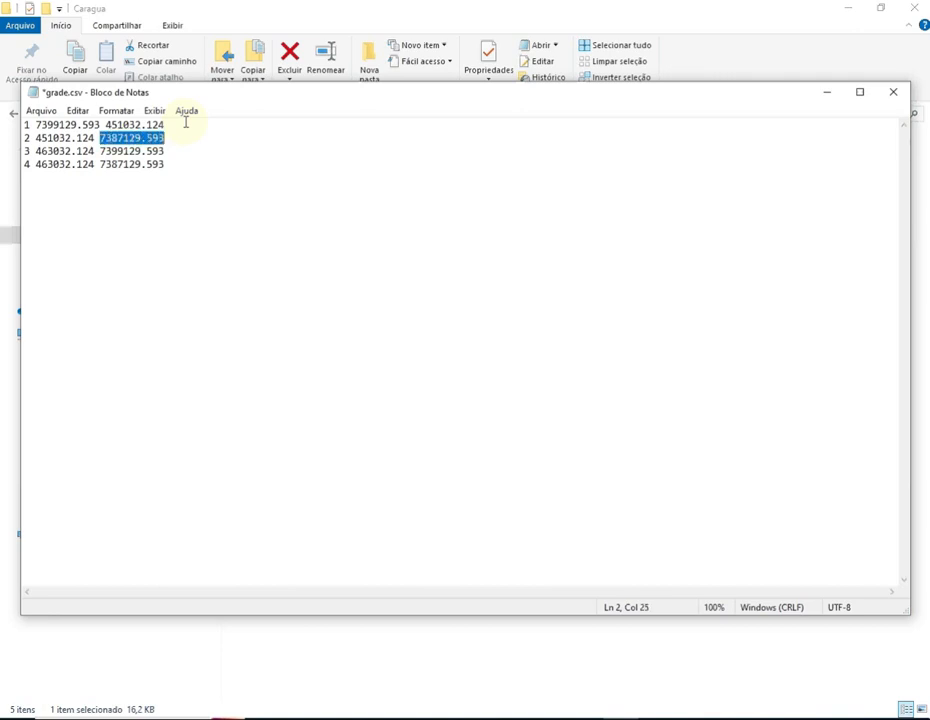
{"action": "key", "text": "ctrl+x"}
{"action": "key", "text": "ctrl+Left"}
{"action": "key", "text": "ctrl+v"}
Move coordinate 7399129.593 in record 3 ahead of 463032.124, with a space separating the two values.
{"action": "key", "text": "Down"}
{"action": "key", "text": "ctrl+Left"}
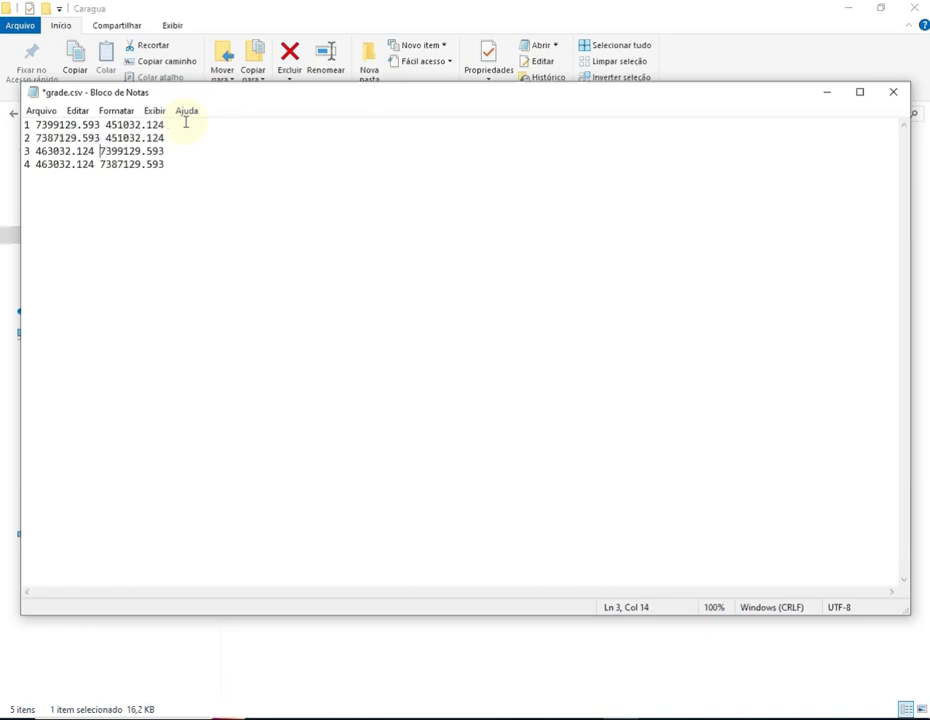
{"action": "key", "text": "shift+Right"}
{"action": "key", "text": "shift+Right"}
{"action": "key", "text": "shift+Right"}
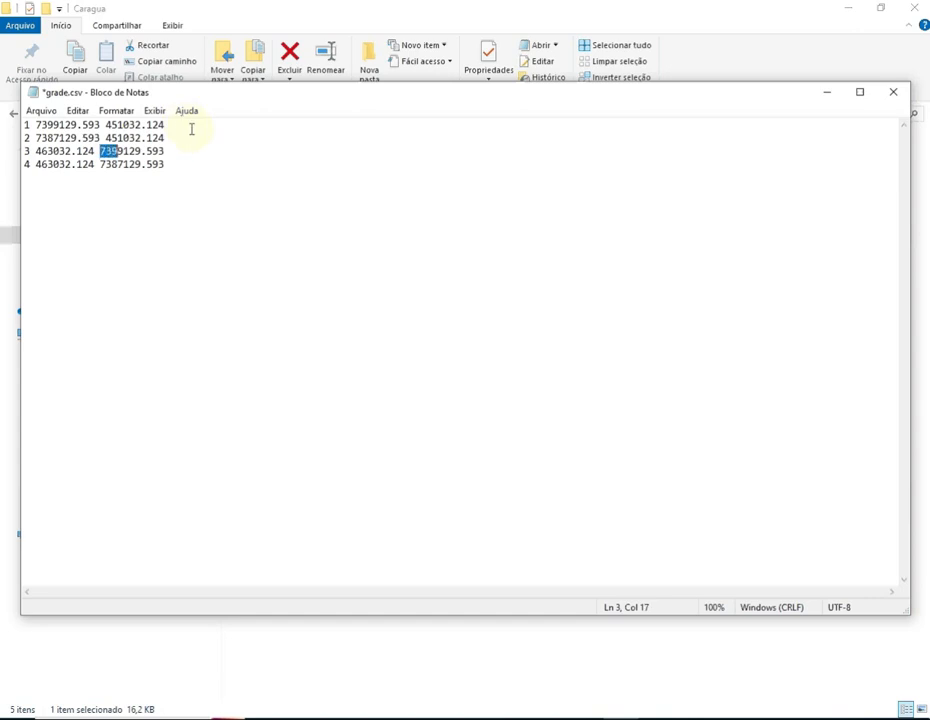
{"action": "key", "text": "shift+Right"}
{"action": "key", "text": "shift+Right"}
{"action": "key", "text": "shift+Right"}
{"action": "key", "text": "shift+Right"}
{"action": "key", "text": "shift+Right"}
{"action": "key", "text": "shift+Right"}
{"action": "key", "text": "shift+Right"}
{"action": "key", "text": "shift+Right"}
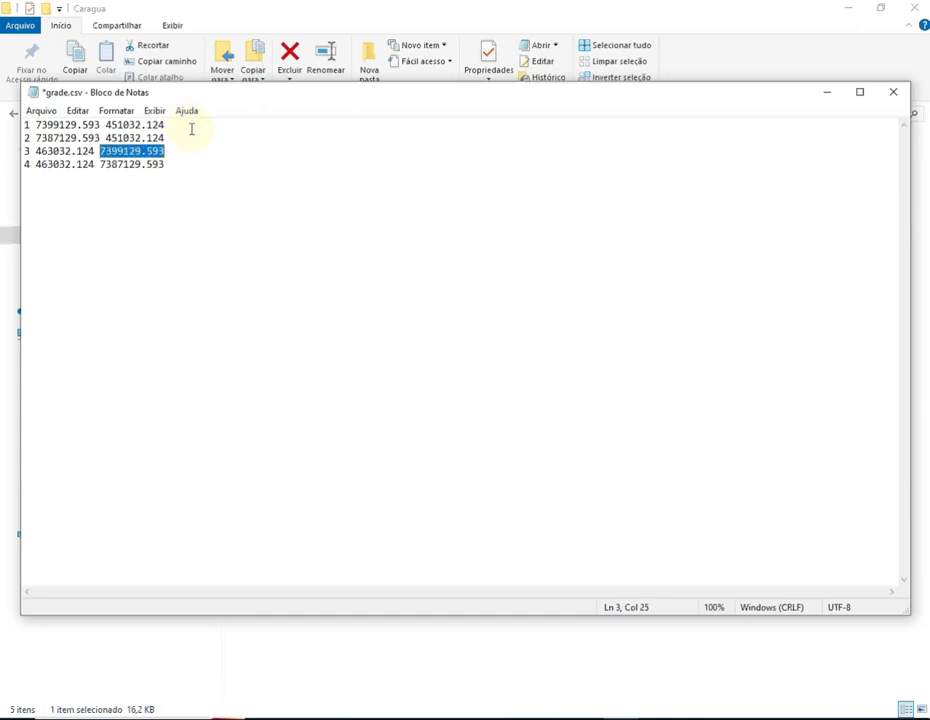
{"action": "key", "text": "ctrl+x"}
{"action": "key", "text": "ctrl+Left"}
{"action": "key", "text": "ctrl+v"}
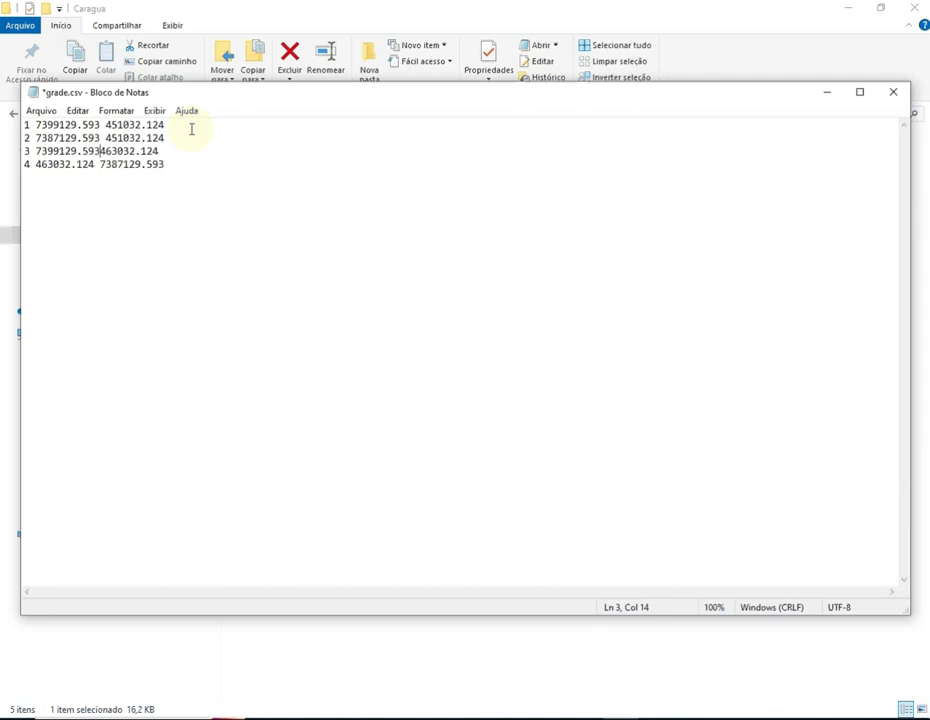
Move coordinate 7387129.593 in record 4 ahead of 463032.124, with a space separating the two values.
{"action": "key", "text": "Down"}
{"action": "key", "text": "ctrl+Left"}
{"action": "key", "text": "shift+Right"}
{"action": "key", "text": "shift+Right"}
{"action": "key", "text": "shift+Right"}
{"action": "key", "text": "shift+Right"}
{"action": "key", "text": "shift+Right"}
{"action": "key", "text": "shift+Right"}
{"action": "key", "text": "shift+Right"}
{"action": "key", "text": "shift+Right"}
{"action": "key", "text": "shift+Right"}
{"action": "key", "text": "shift+Right"}
{"action": "key", "text": "shift+Right"}
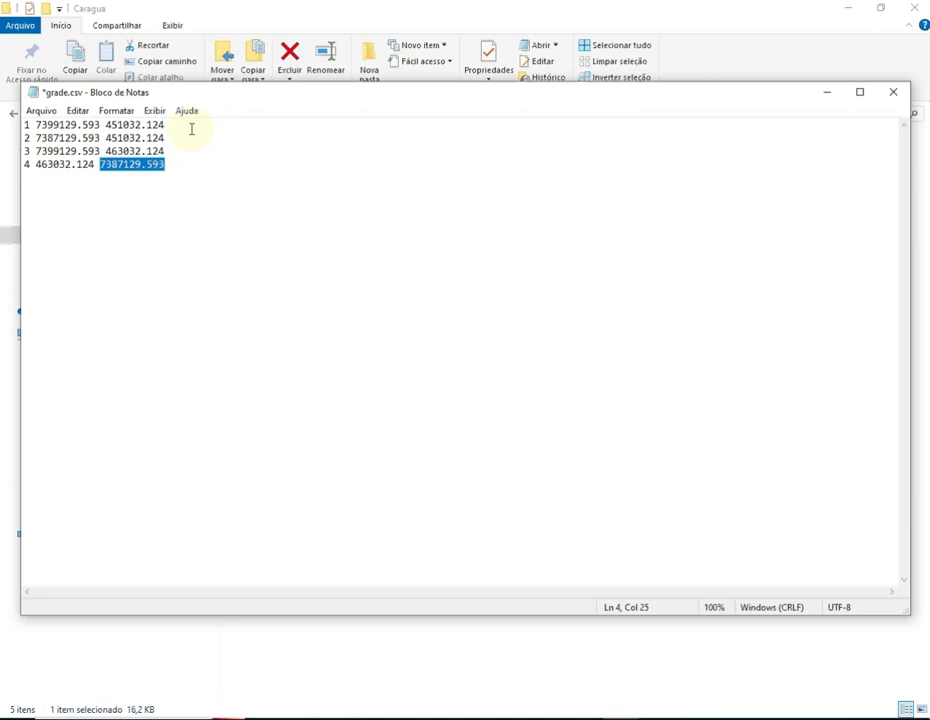
{"action": "key", "text": "ctrl+x"}
{"action": "key", "text": "ctrl+Left"}
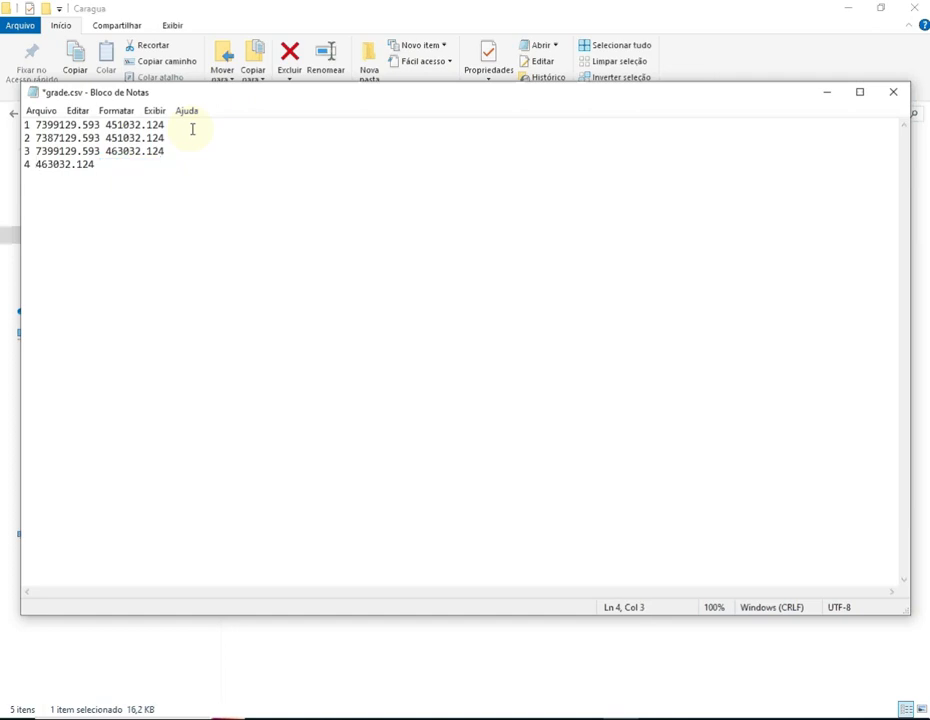
{"action": "key", "text": "ctrl+v"}
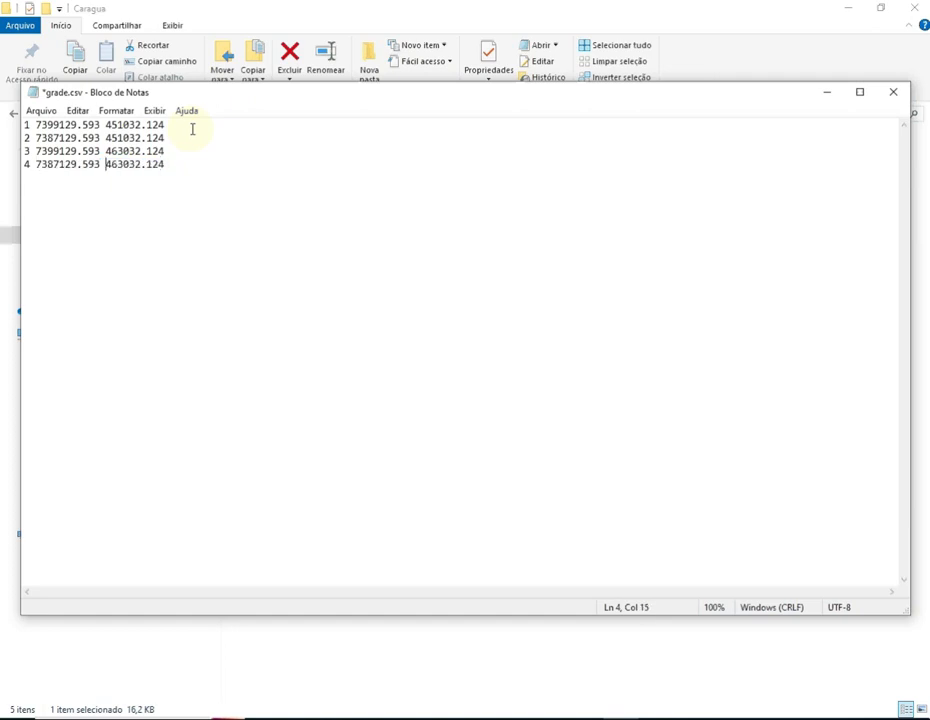
Append the value 0.00 after the second coordinate of each of the four records, separated by a space.
{"action": "left_click", "coordinate": [187, 128]}
{"action": "type", "text": "0.00"}
{"action": "key", "text": "Down"}
{"action": "type", "text": "0.00"}
{"action": "key", "text": "Down"}
{"action": "type", "text": "0.00"}
{"action": "key", "text": "Down"}
{"action": "type", "text": "0.00"}
Append the labels PCTRL1, PCTRL2, PCTRL3 and PCTRL4 to records 1 to 4 and end the last record with a line break.
{"action": "key", "text": "Up"}
{"action": "key", "text": "Up"}
{"action": "key", "text": "Up"}
{"action": "key", "text": "End"}
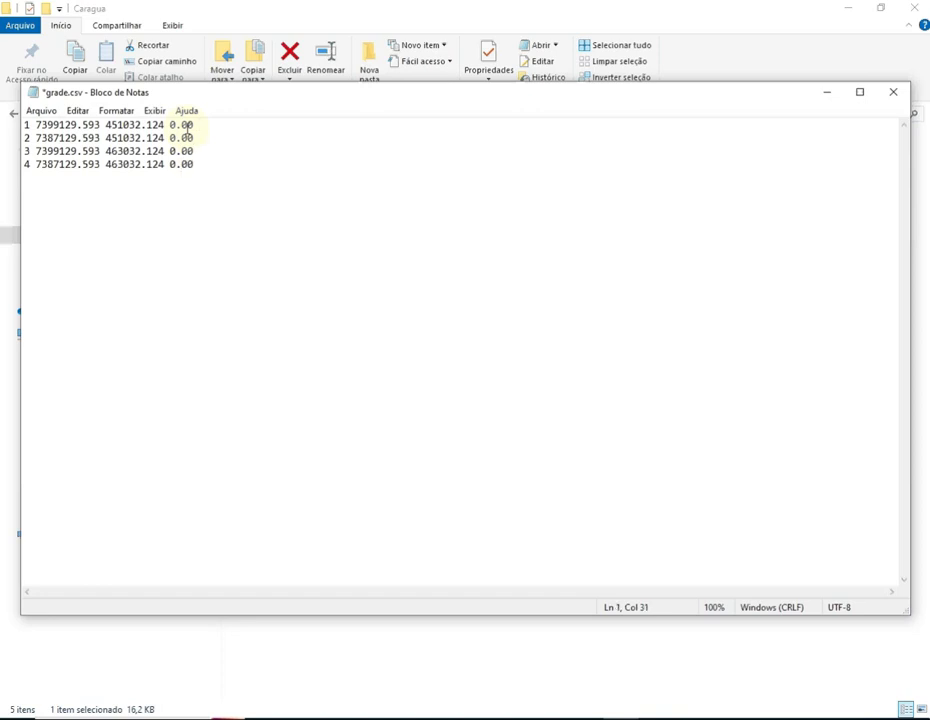
{"action": "type", "text": "PCTRL1"}
{"action": "key", "text": "Down"}
{"action": "type", "text": "PCTRL2"}
{"action": "key", "text": "Down"}
{"action": "type", "text": "PCTRL3"}
{"action": "key", "text": "Down"}
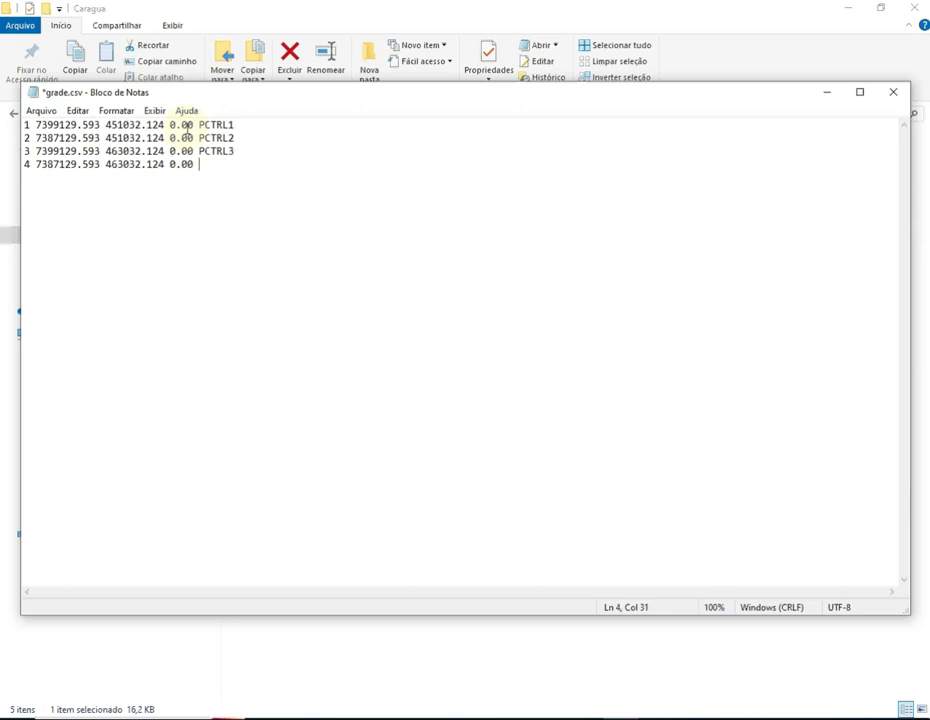
{"action": "type", "text": "PV"}
{"action": "key", "text": "BackSpace"}
{"action": "type", "text": "CTRL4"}
{"action": "key", "text": "Return"}
Save the edited records as Bacia1.pct in the Caragua folder and close the text file.
{"action": "left_click", "coordinate": [38, 112]}
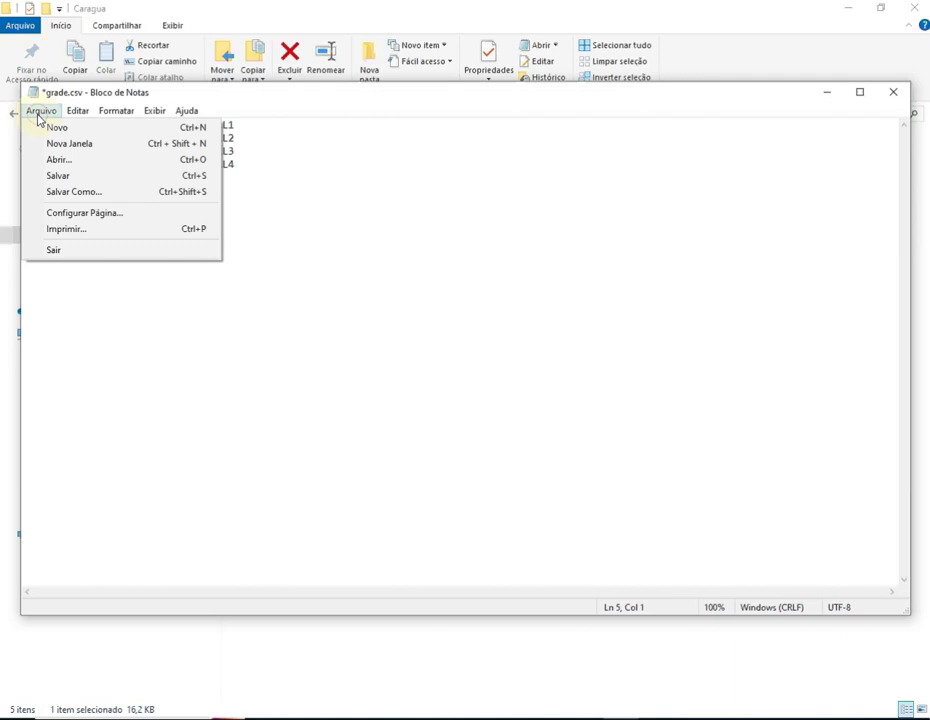
{"action": "left_click", "coordinate": [83, 196]}
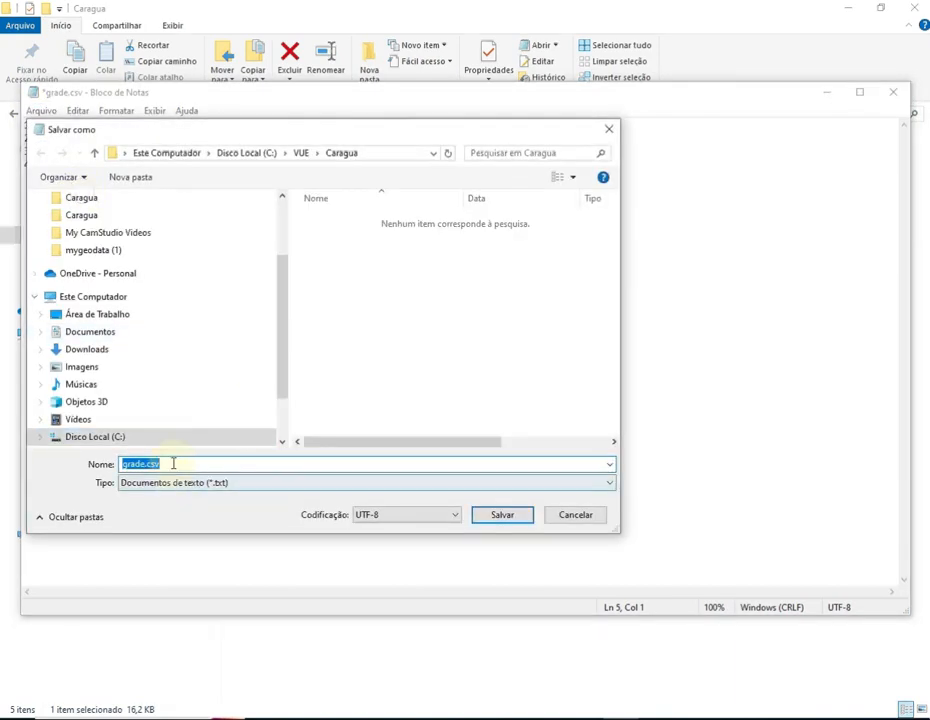
{"action": "key", "text": "BackSpace"}
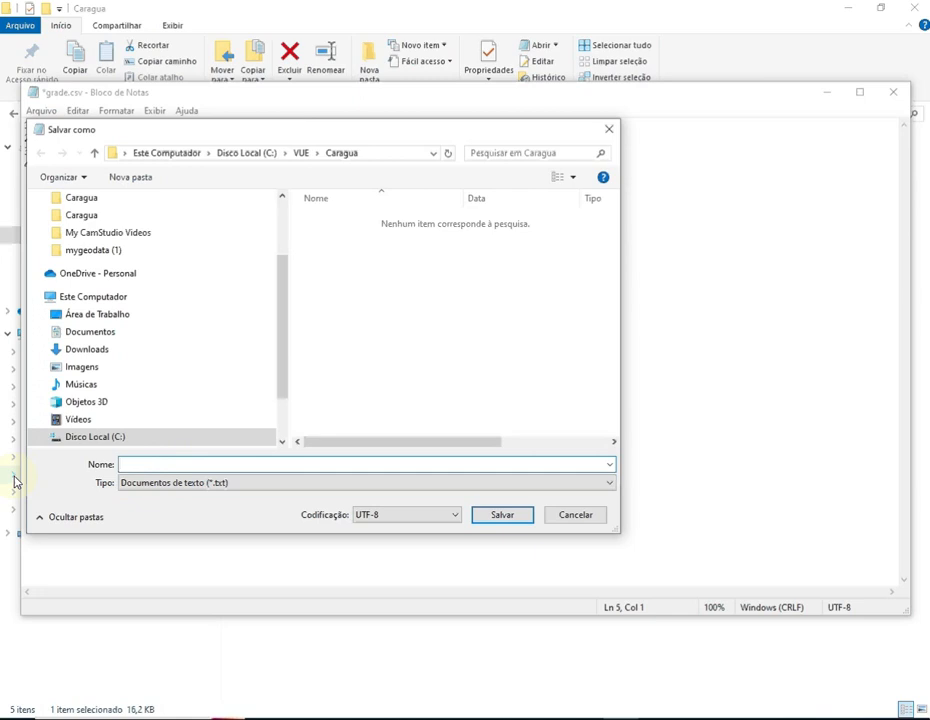
{"action": "type", "text": "Bacia1.pct"}
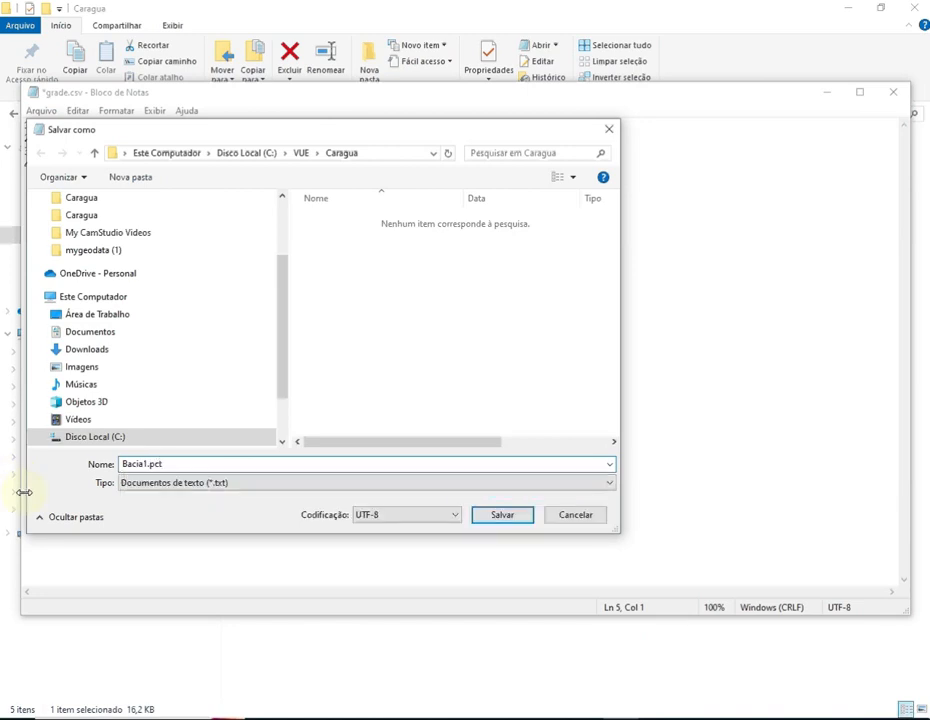
{"action": "left_click", "coordinate": [512, 519]}
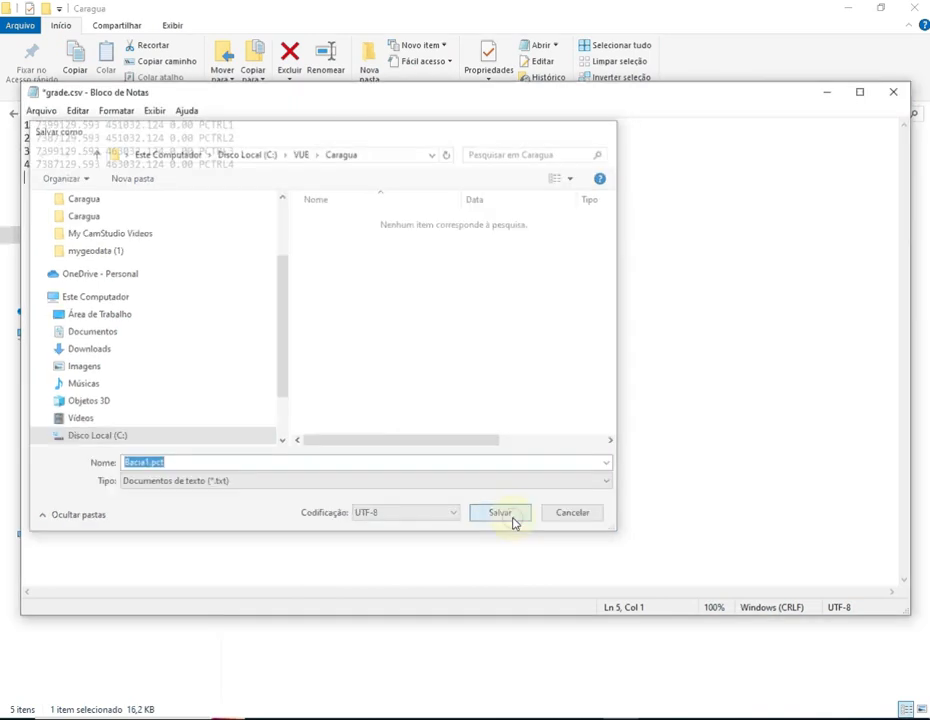
{"action": "left_click", "coordinate": [896, 92]}
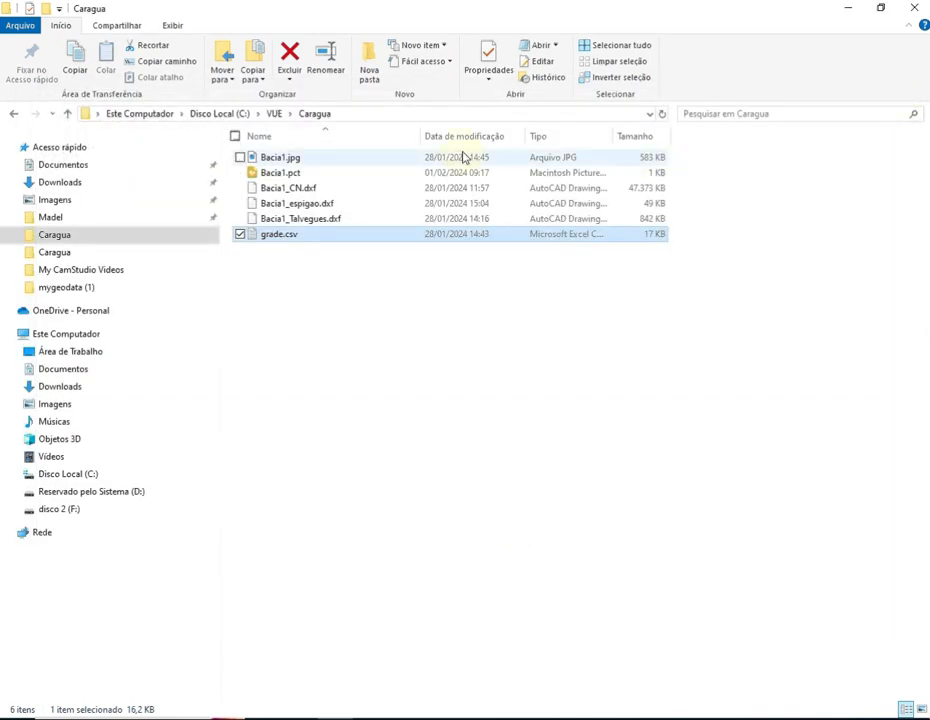
{"action": "left_click", "coordinate": [394, 175]}
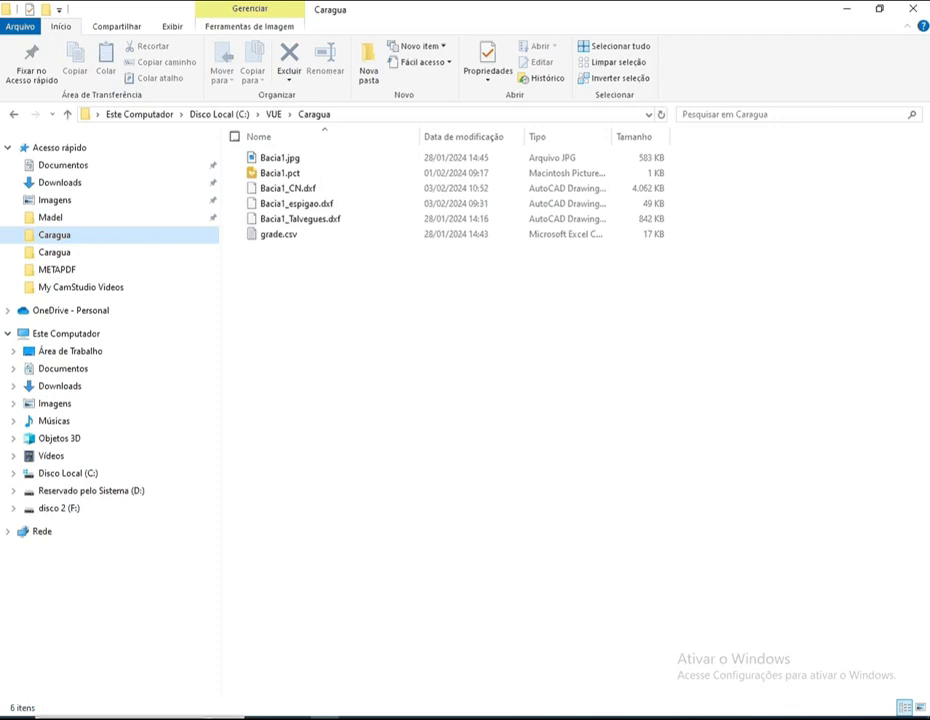
Switch to QGIS and start exporting the features of the Caragua_esp_vet layer to a new vector file.
{"action": "left_click", "coordinate": [603, 717]}
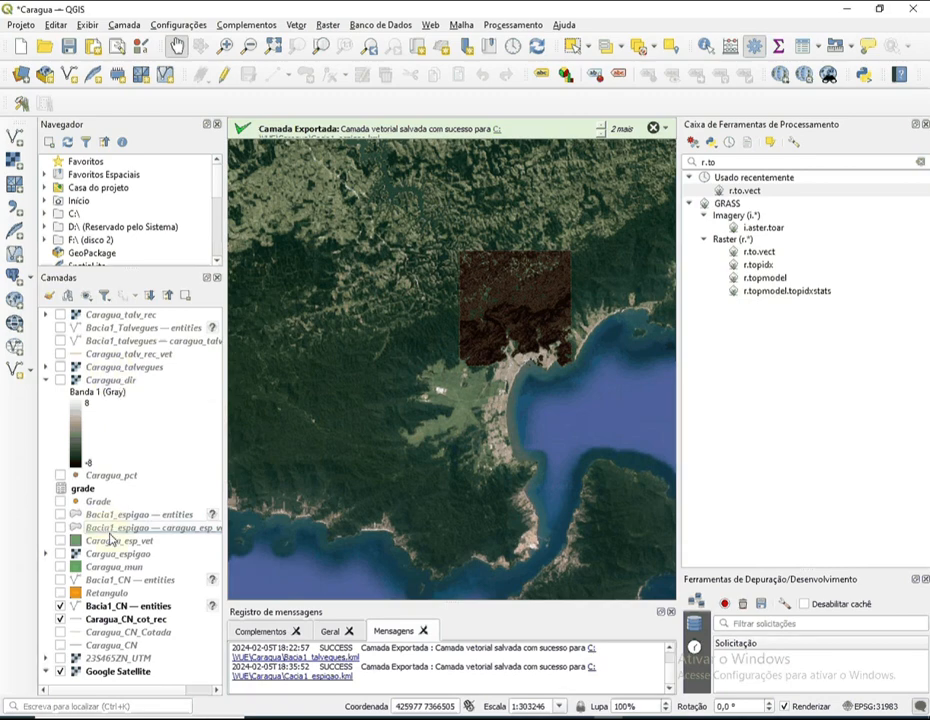
{"action": "left_click", "coordinate": [115, 541]}
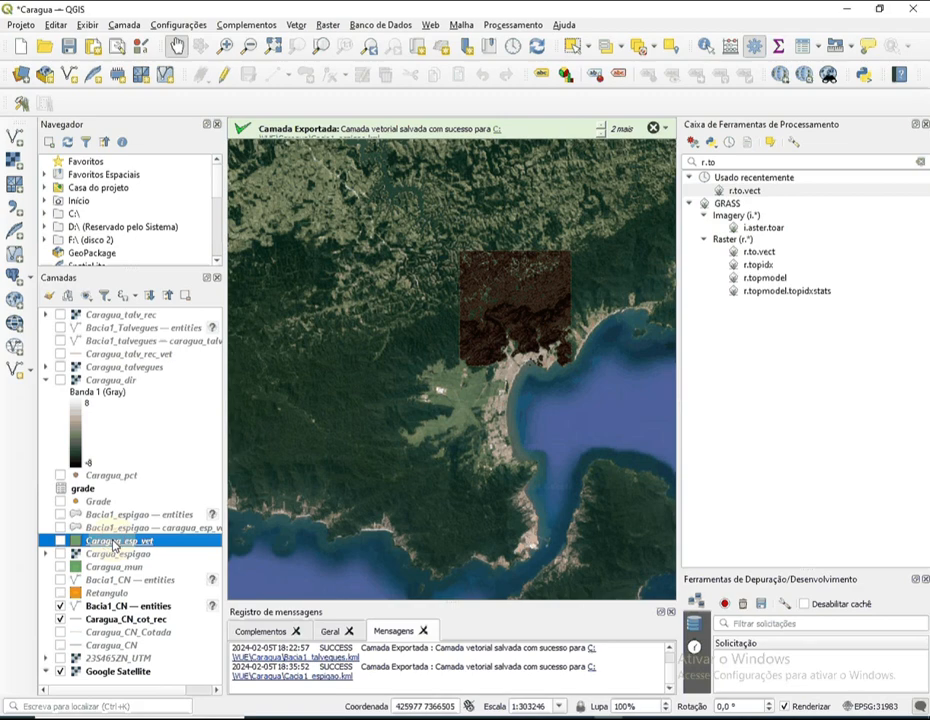
{"action": "right_click", "coordinate": [114, 544]}
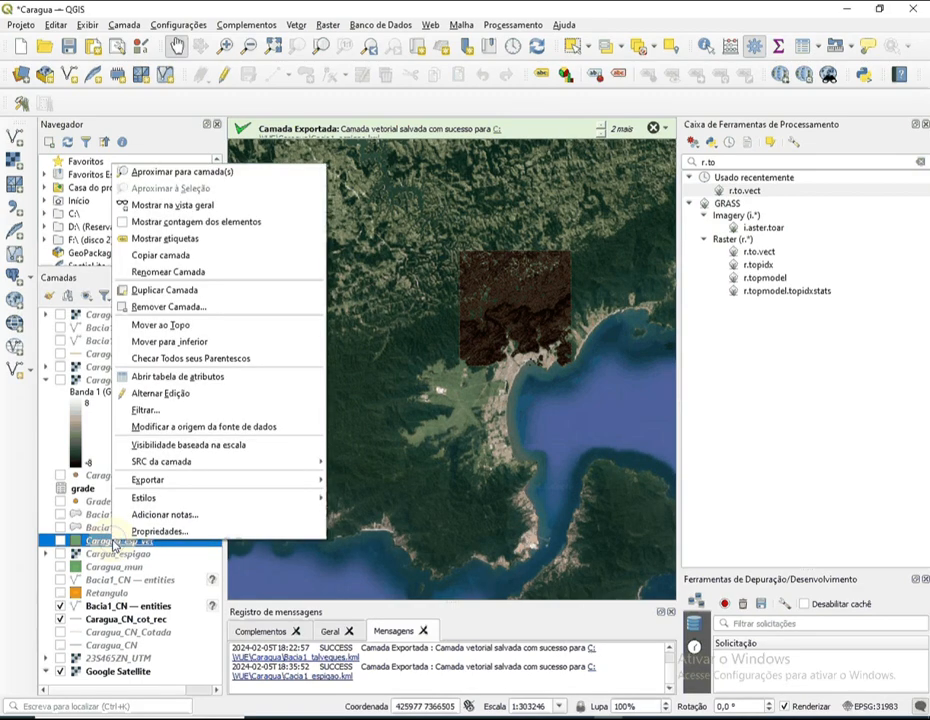
{"action": "mouse_move", "coordinate": [180, 481]}
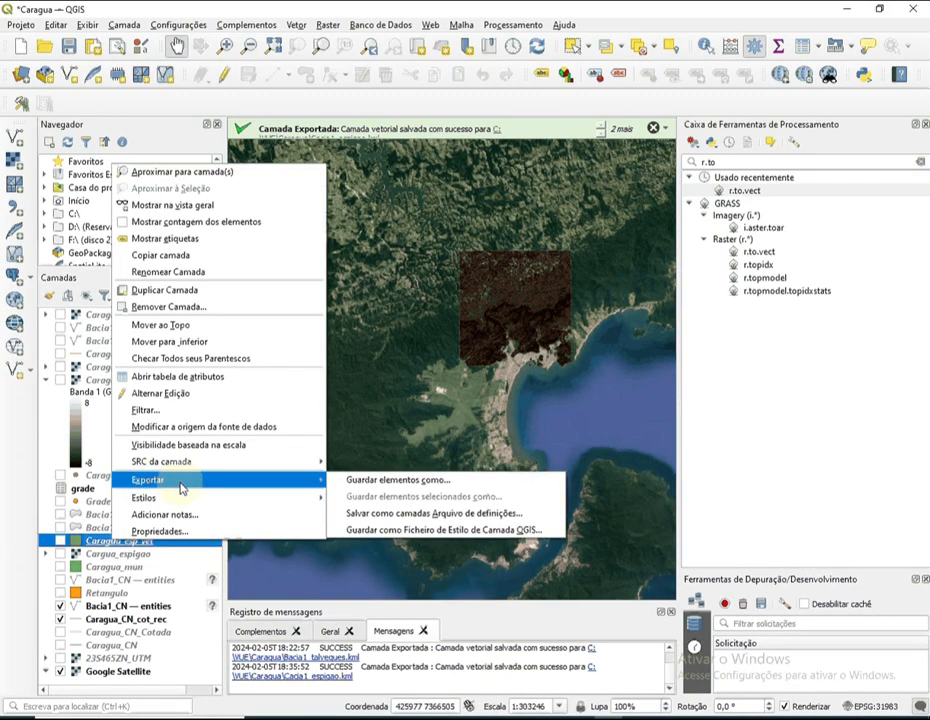
{"action": "left_click", "coordinate": [350, 481]}
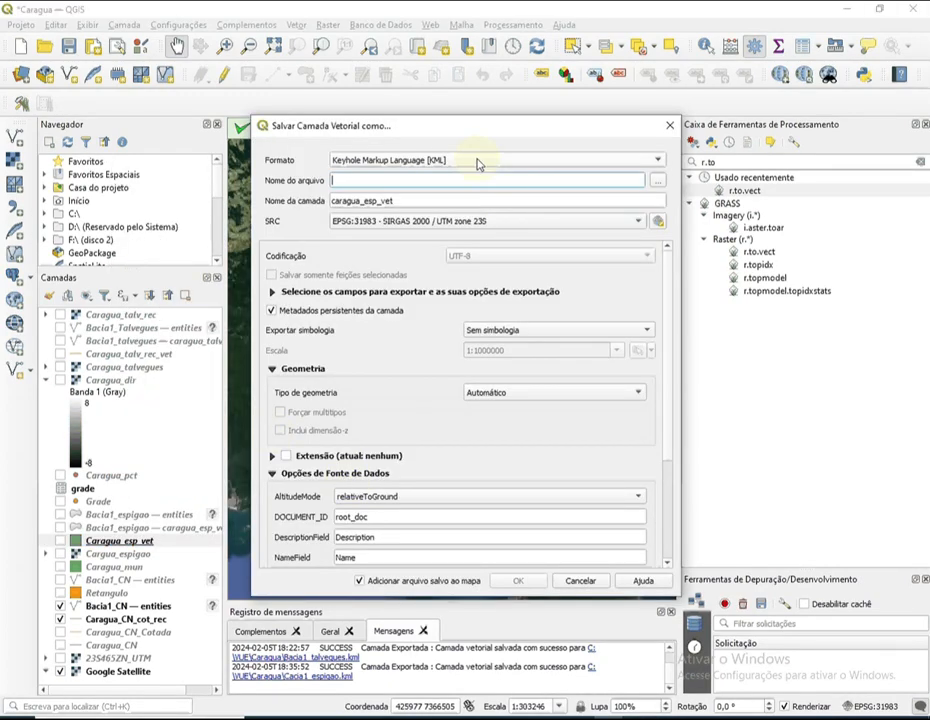
Set the KML export's output file to Bacia1_espigao in the VUE\Caragua folder.
{"action": "left_click", "coordinate": [657, 183]}
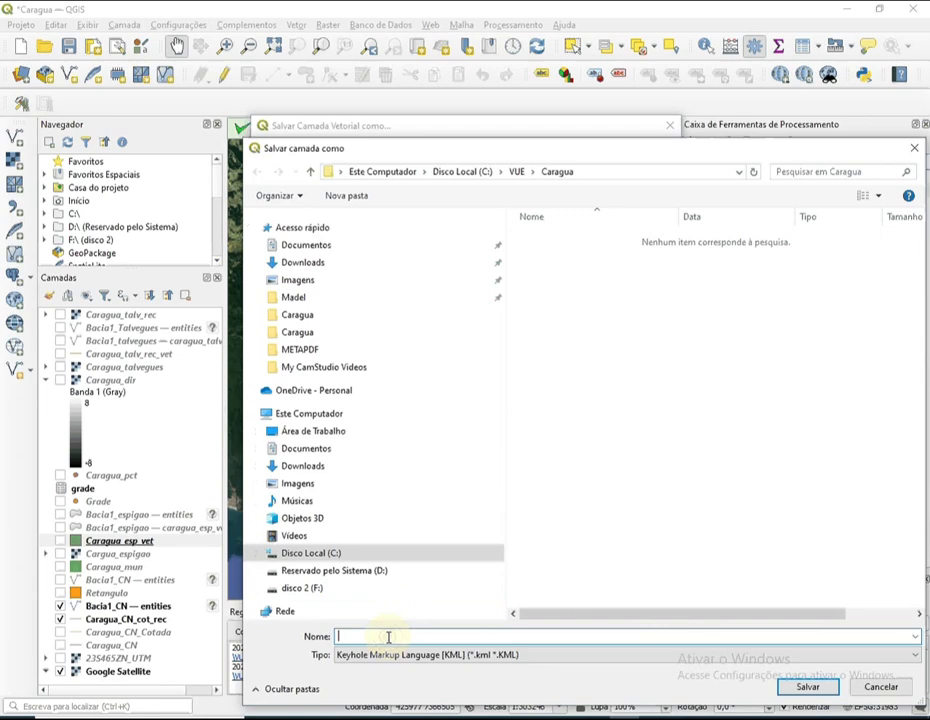
{"action": "type", "text": "Bacia"}
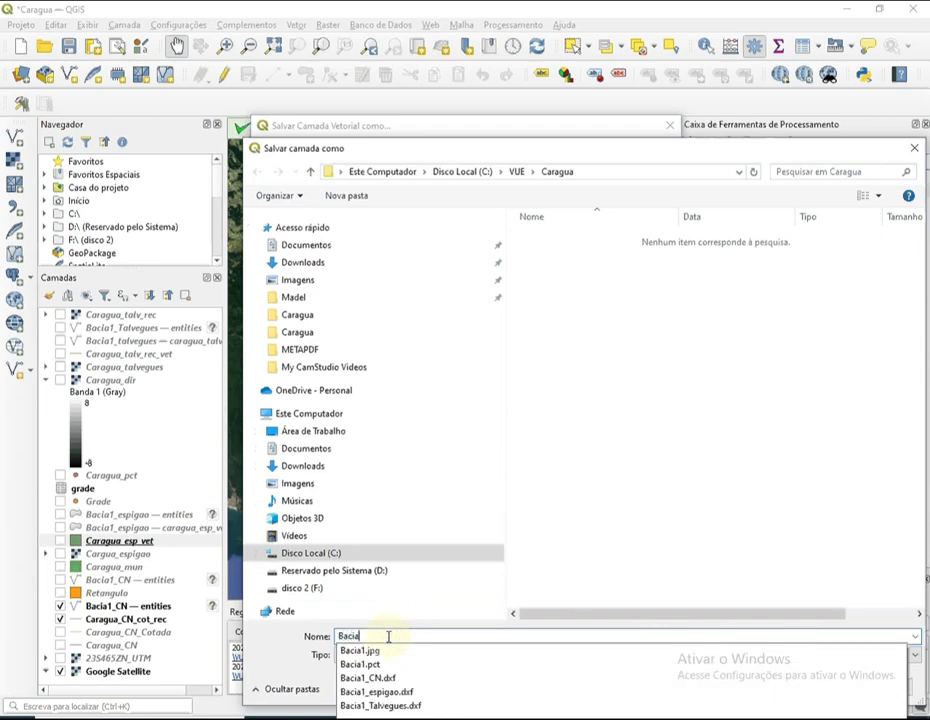
{"action": "type", "text": "1_"}
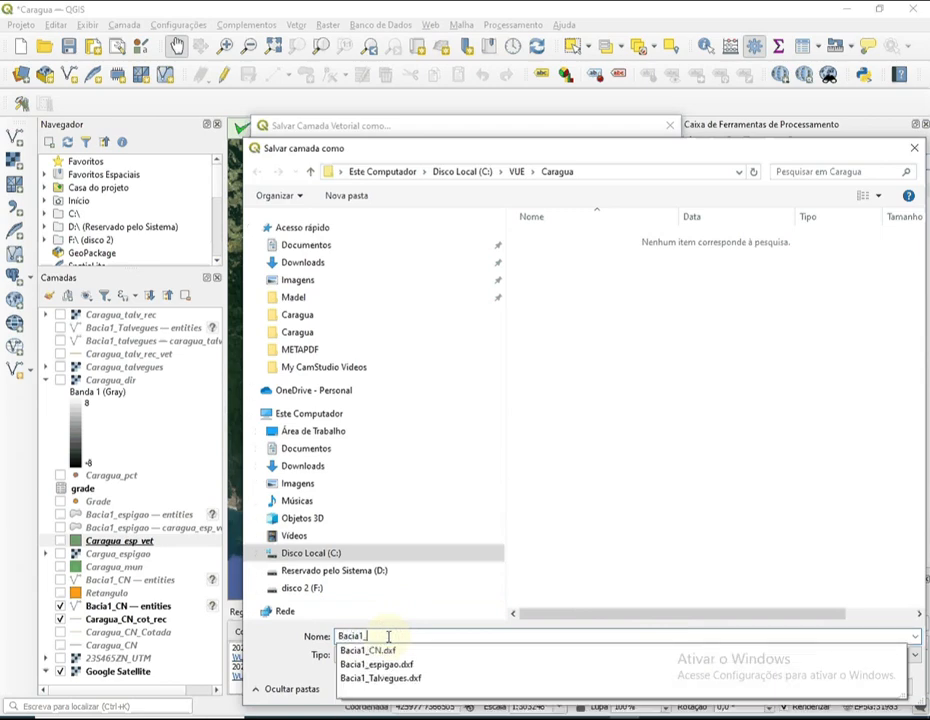
{"action": "type", "text": "espig"}
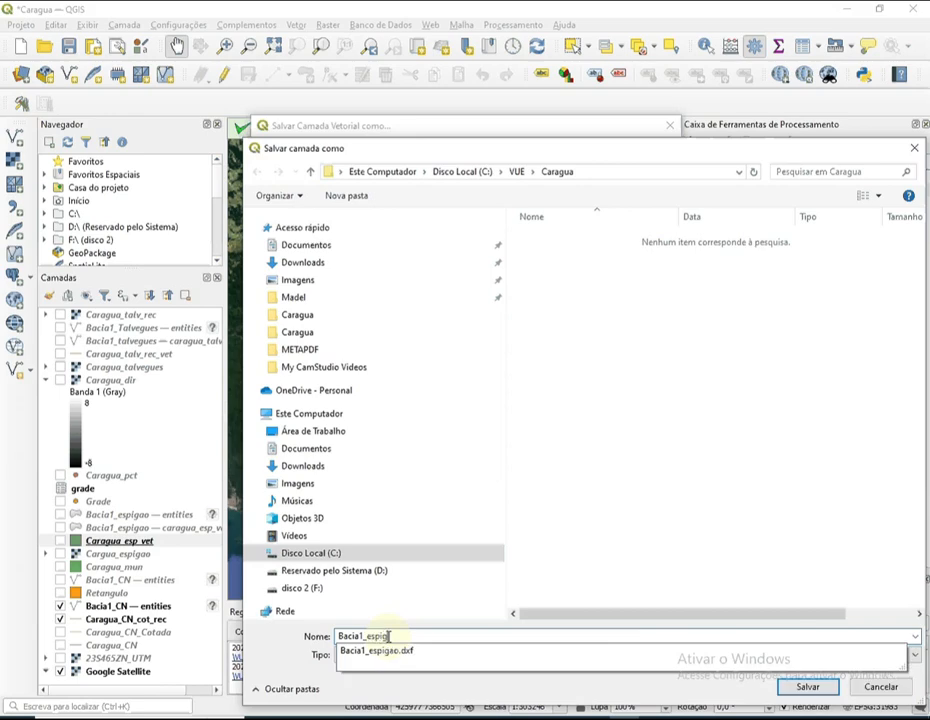
{"action": "type", "text": "ao"}
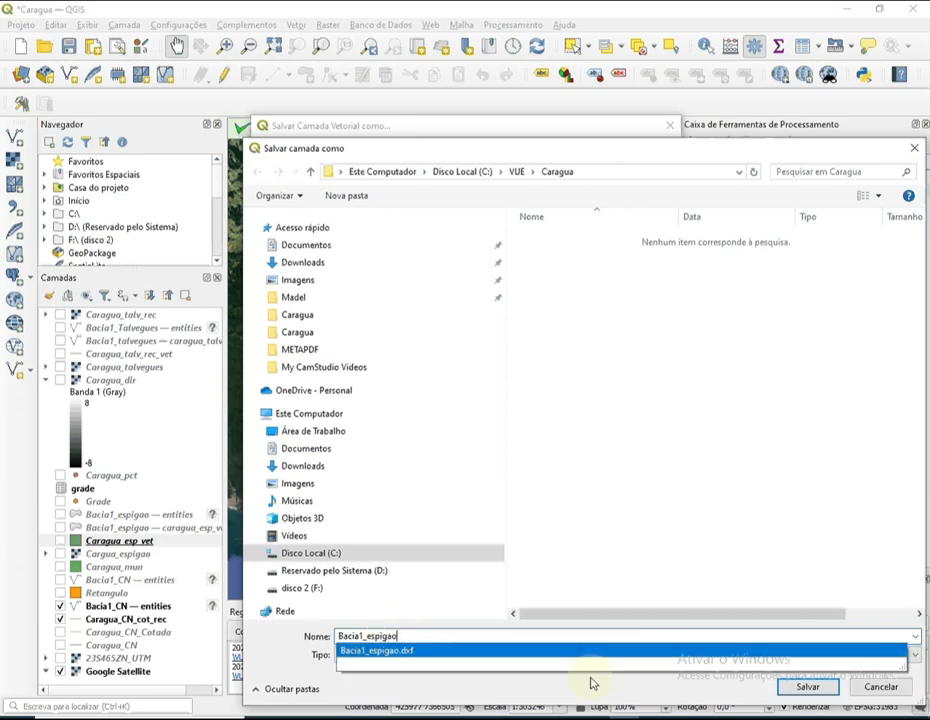
{"action": "left_click", "coordinate": [805, 687]}
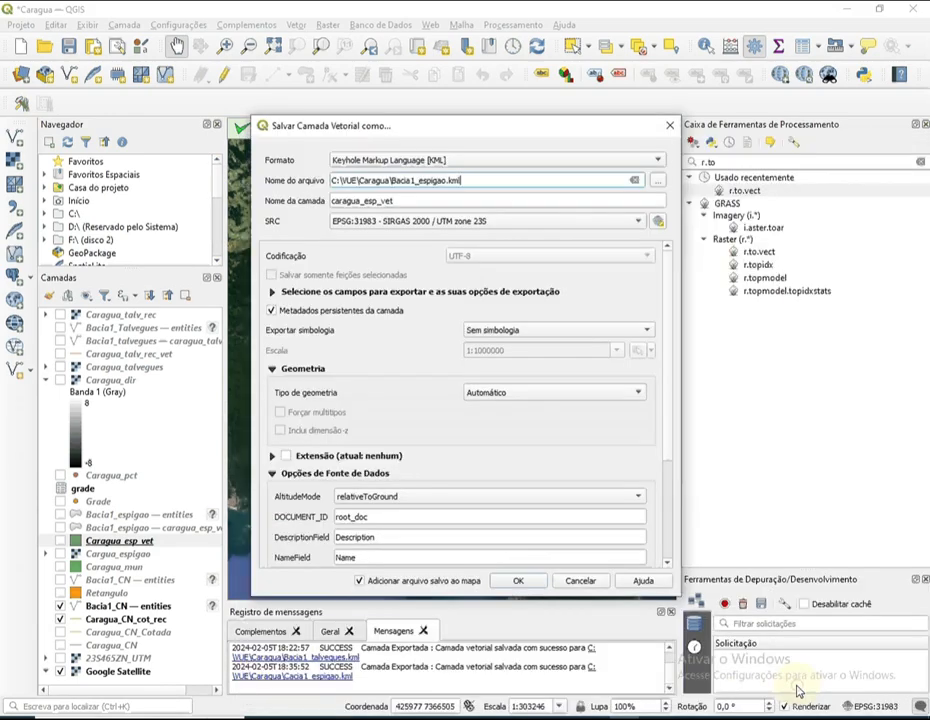
Export the layer with geometry type Polígono and add the resulting caragua_esp_vet item to the map.
{"action": "left_click", "coordinate": [558, 395]}
{"action": "left_click", "coordinate": [554, 438]}
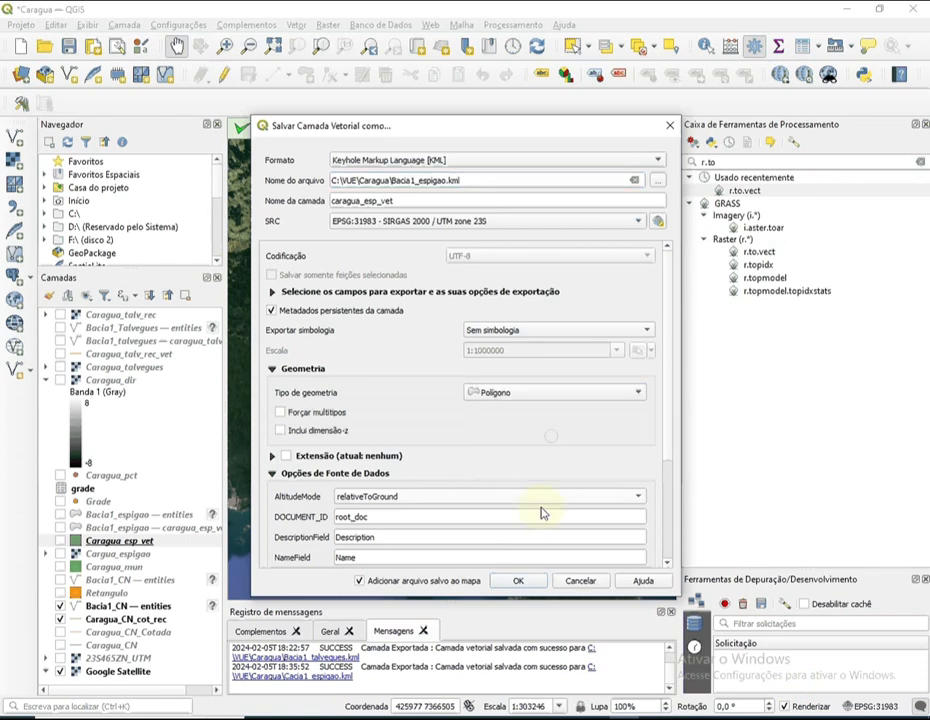
{"action": "left_click", "coordinate": [519, 582]}
{"action": "left_click", "coordinate": [519, 582]}
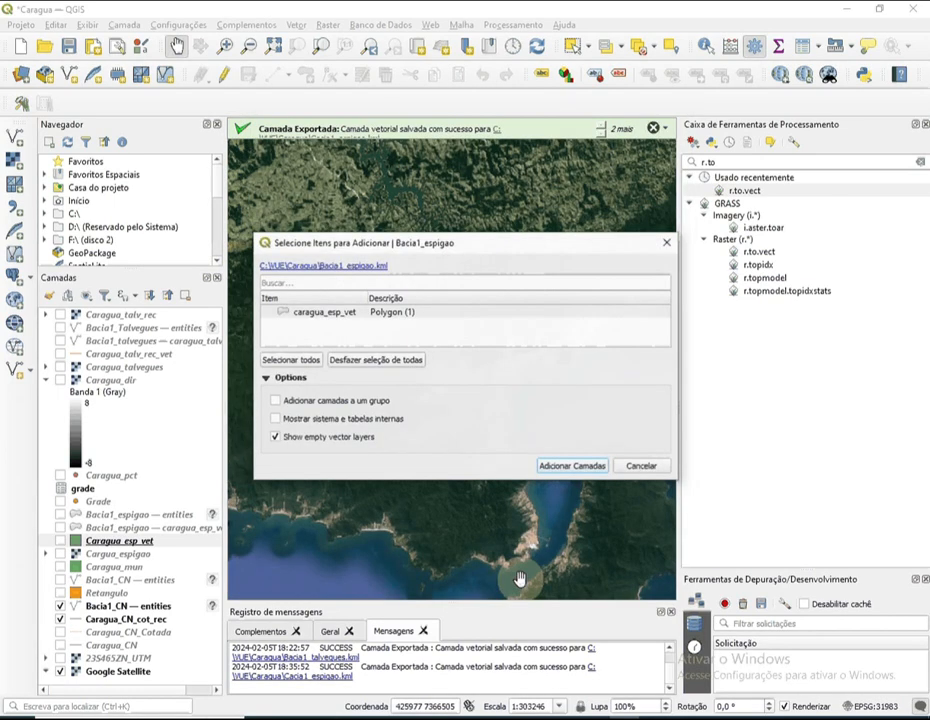
{"action": "left_click", "coordinate": [341, 316]}
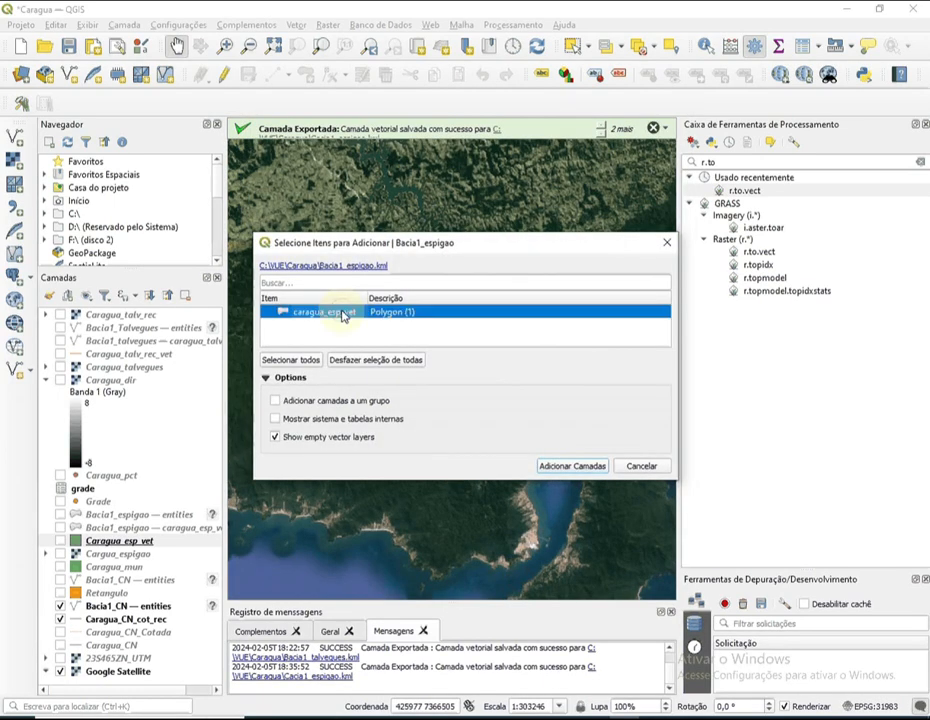
{"action": "left_click", "coordinate": [585, 466]}
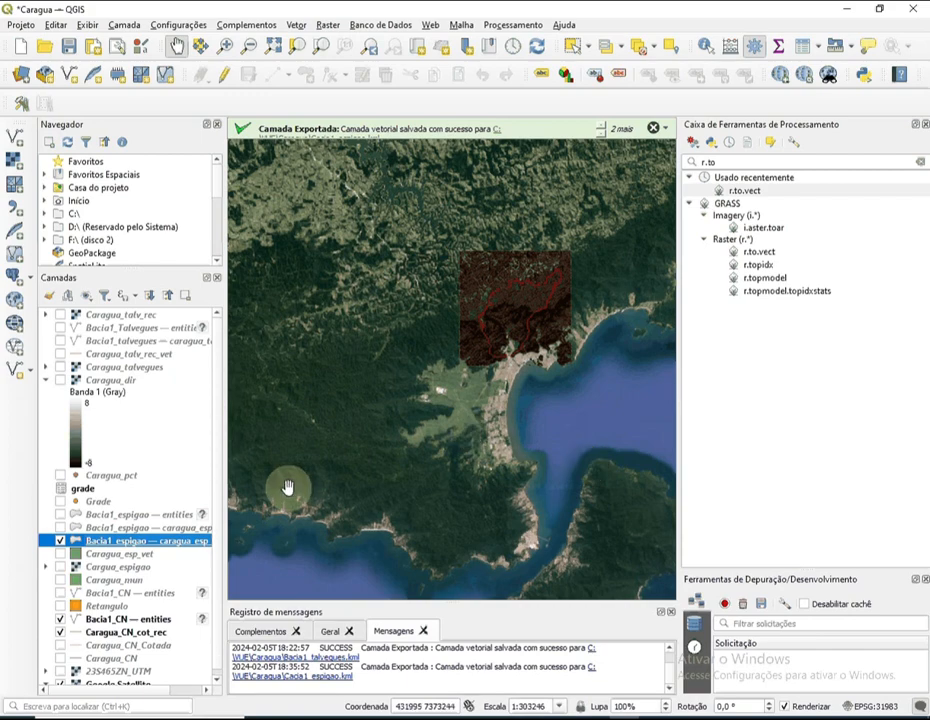
Start exporting the features of the Caragua_talv_rec_vet layer to a new vector file.
{"action": "left_click", "coordinate": [126, 355]}
{"action": "right_click", "coordinate": [127, 361]}
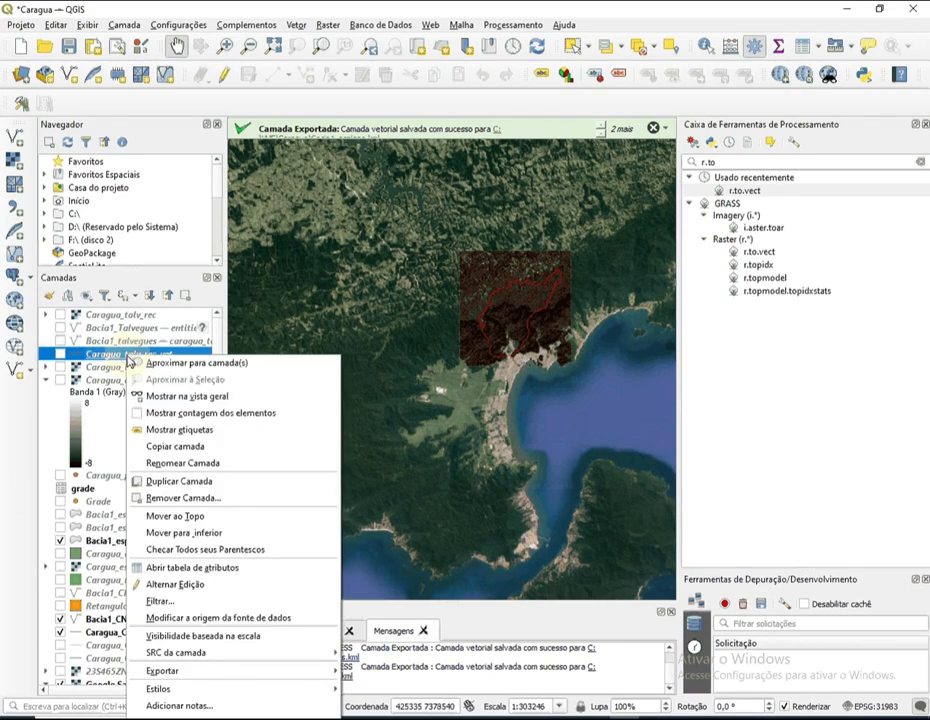
{"action": "mouse_move", "coordinate": [214, 671]}
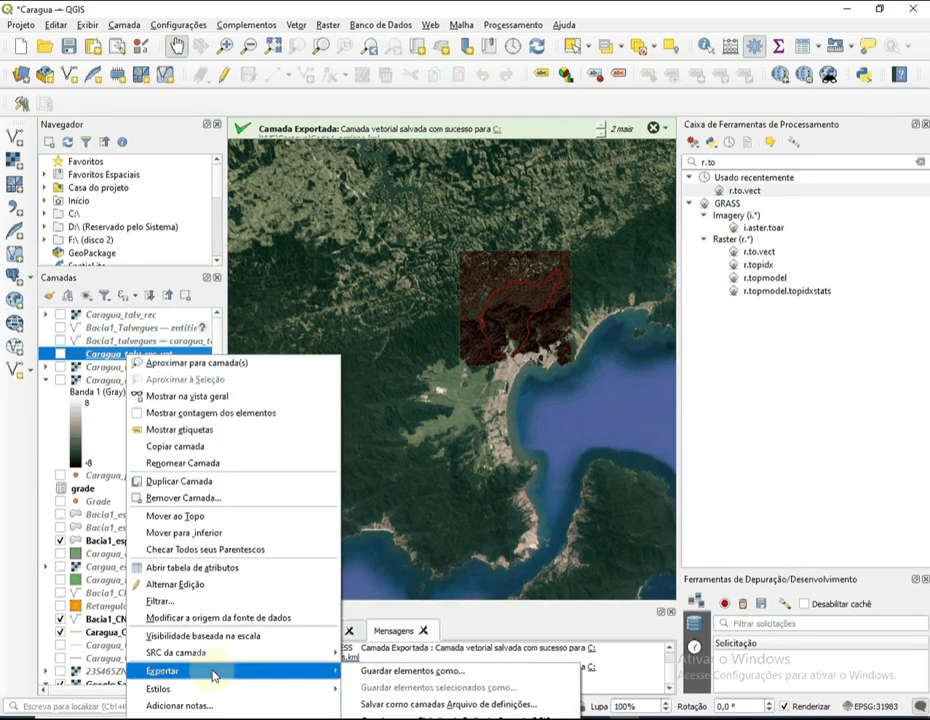
{"action": "left_click", "coordinate": [384, 672]}
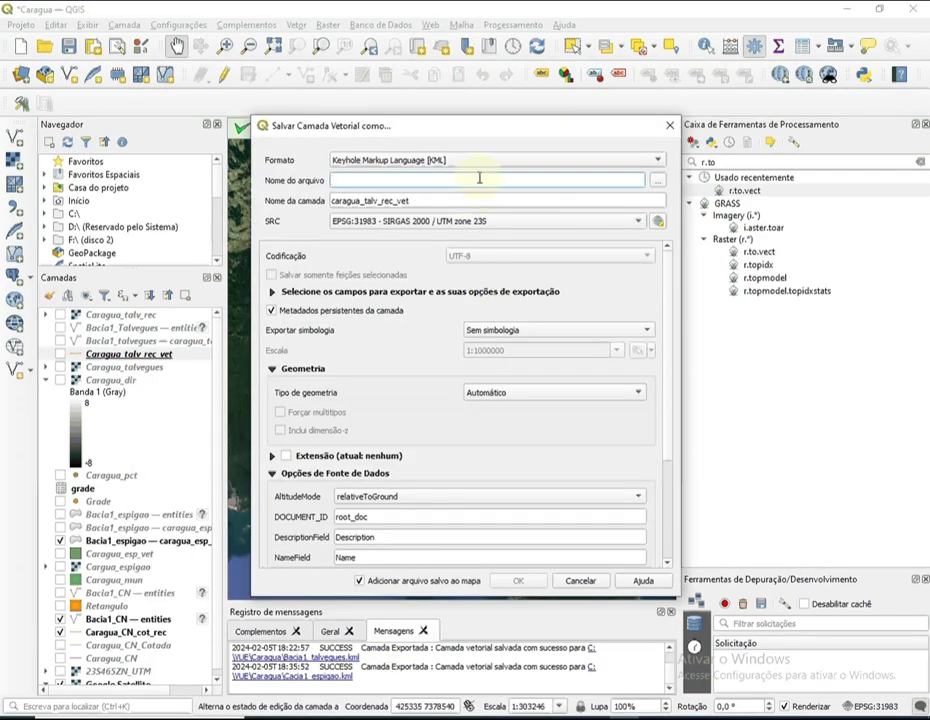
Set the KML export's output file to Bacia1_talvegues in the VUE\Caragua folder.
{"action": "left_click", "coordinate": [657, 181]}
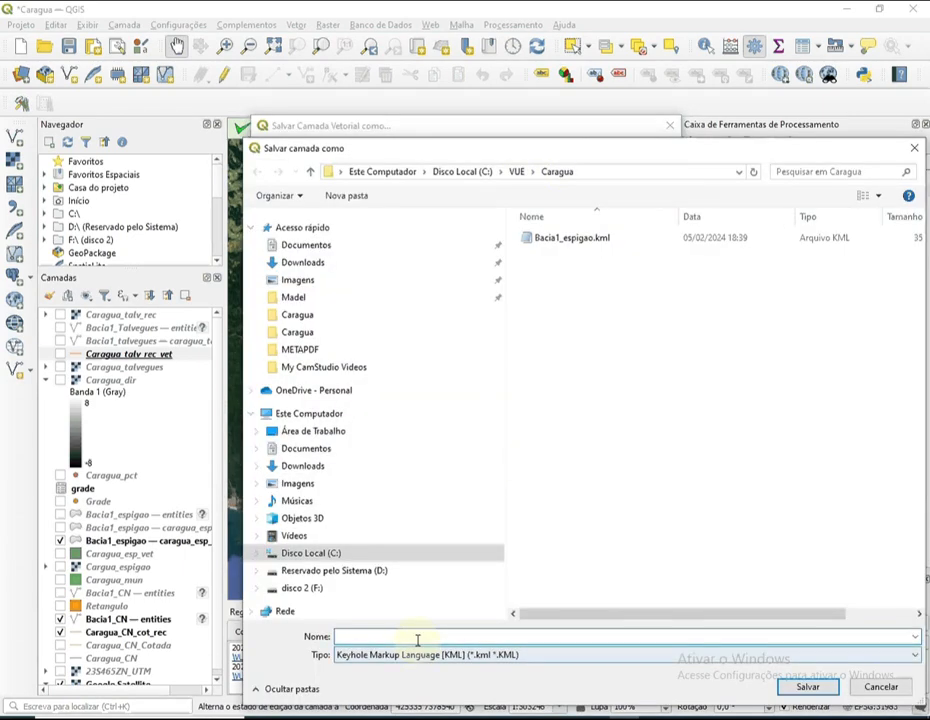
{"action": "type", "text": "Ba"}
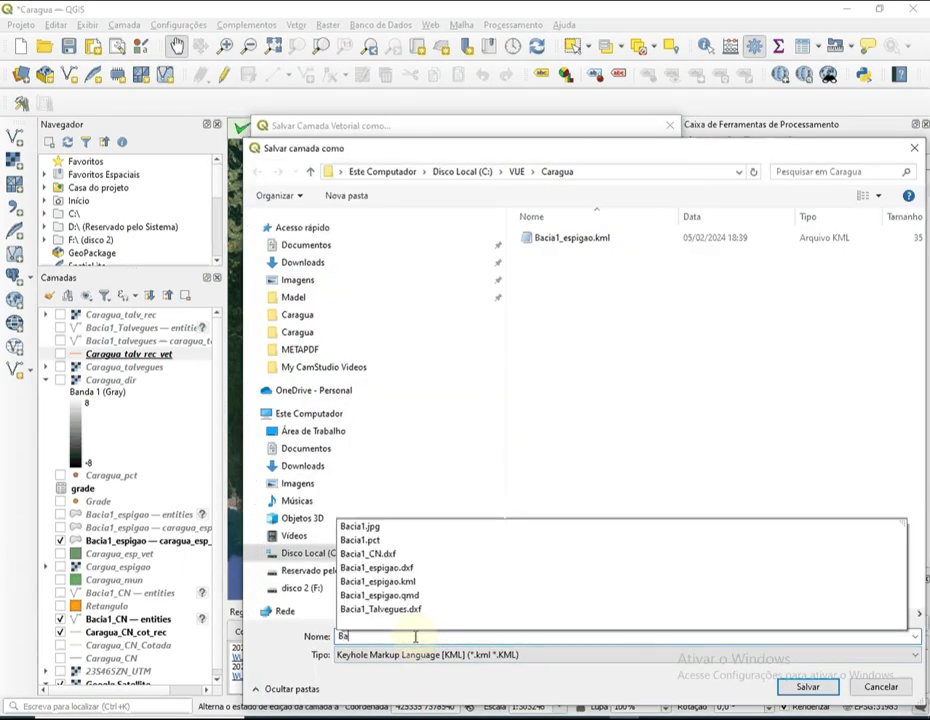
{"action": "type", "text": "cia1_"}
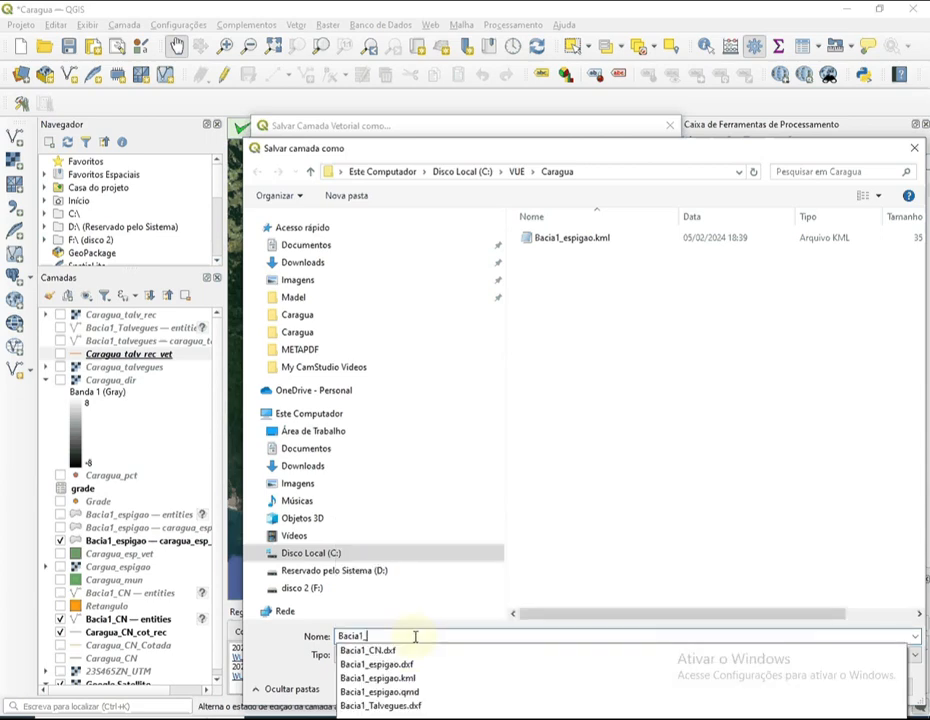
{"action": "type", "text": "tal"}
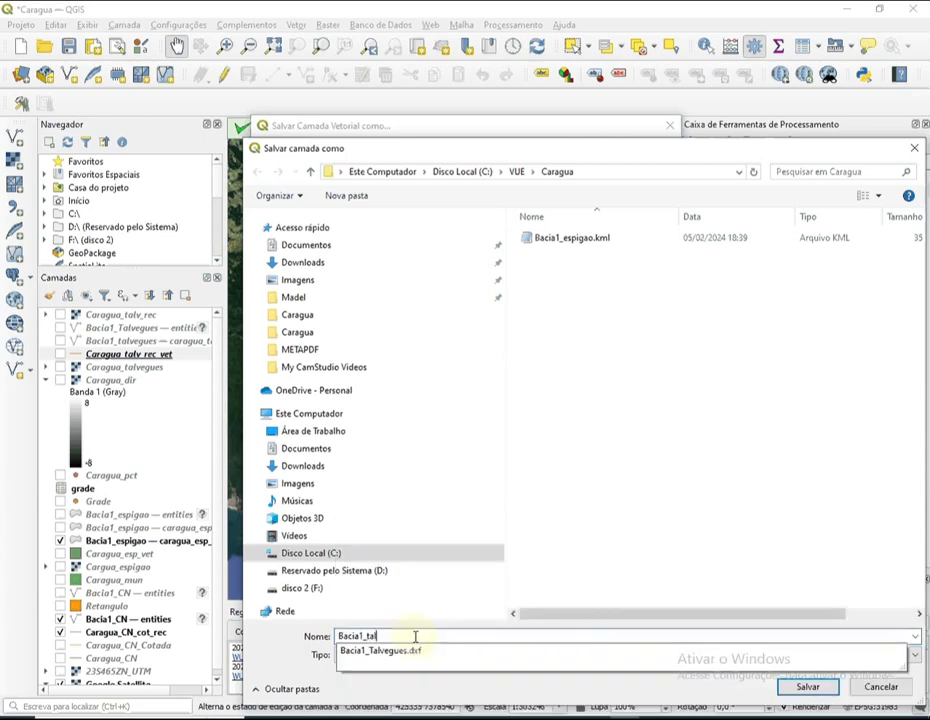
{"action": "type", "text": "vegues"}
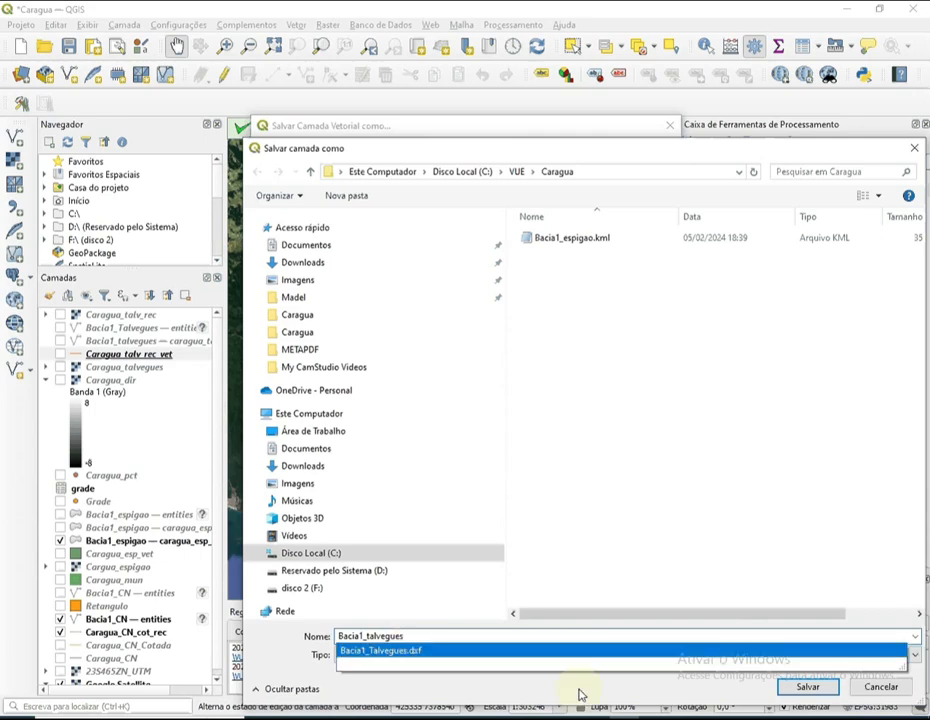
{"action": "left_click", "coordinate": [799, 687]}
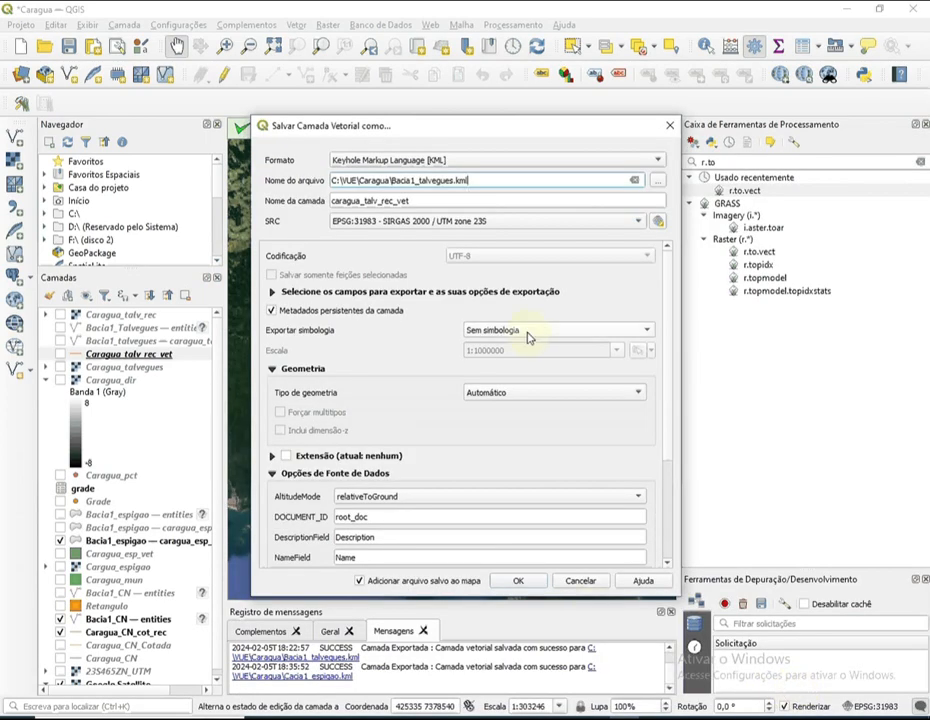
Export the layer with geometry type String de linha and add the resulting caragua_talv_rec_vet item to the map.
{"action": "left_click", "coordinate": [636, 392]}
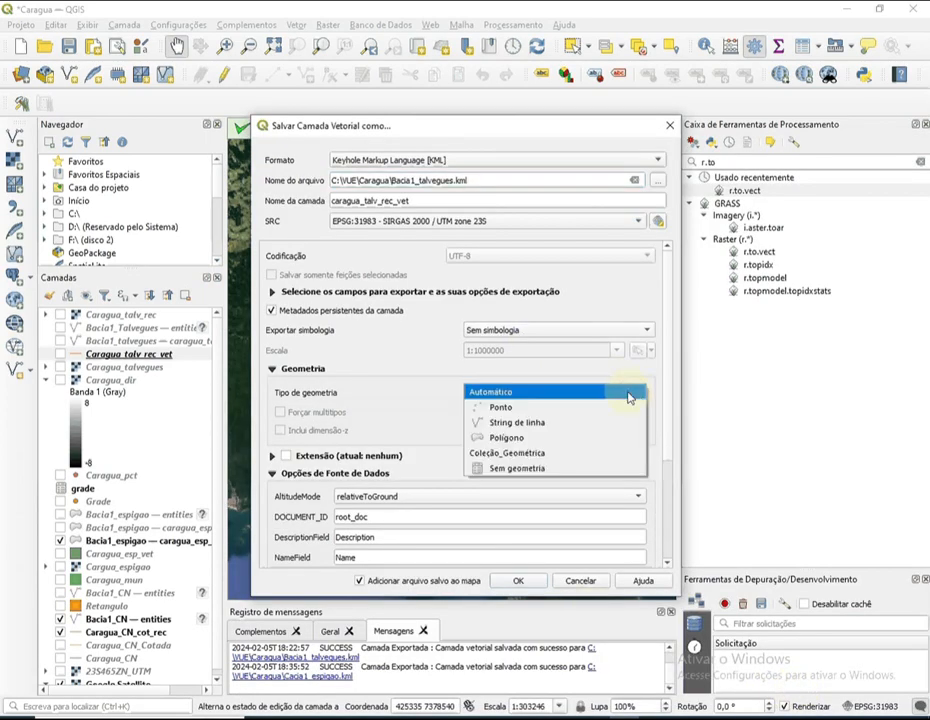
{"action": "left_click", "coordinate": [567, 424]}
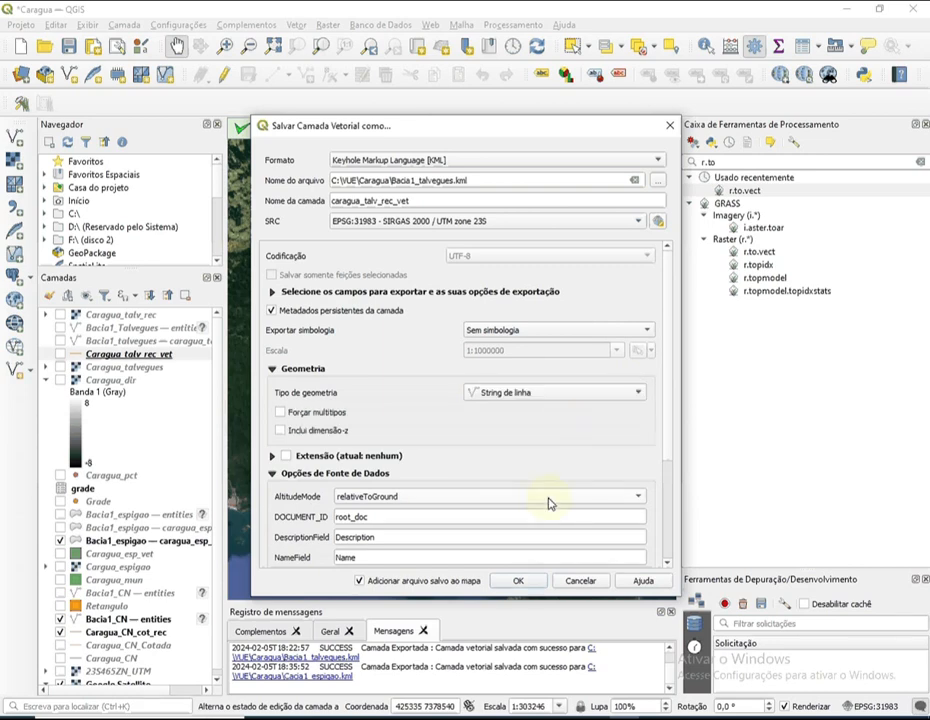
{"action": "left_click", "coordinate": [522, 582]}
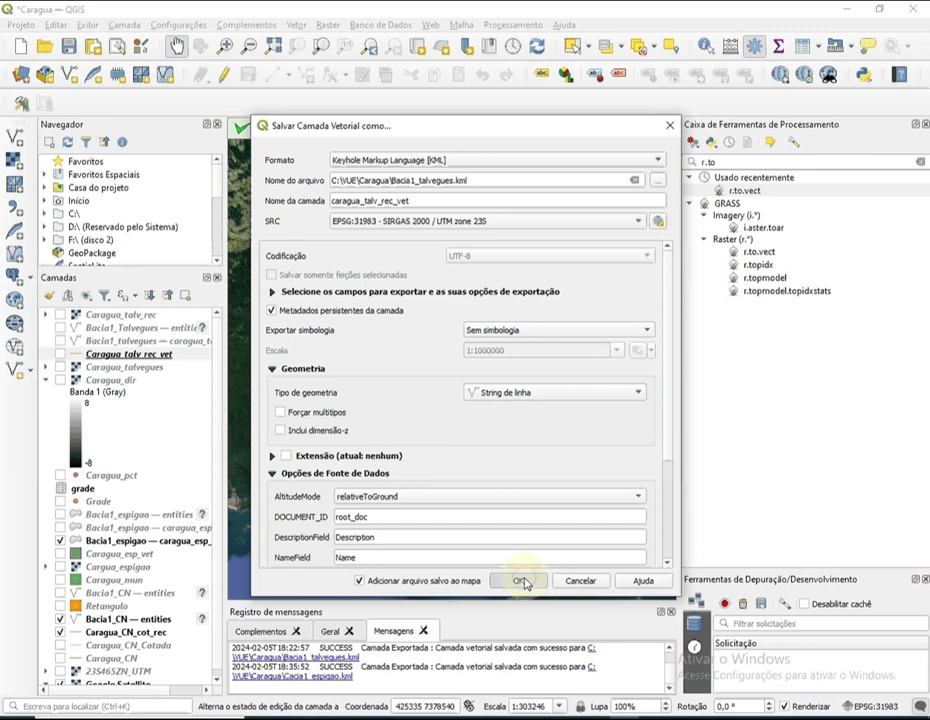
{"action": "left_click", "coordinate": [522, 582]}
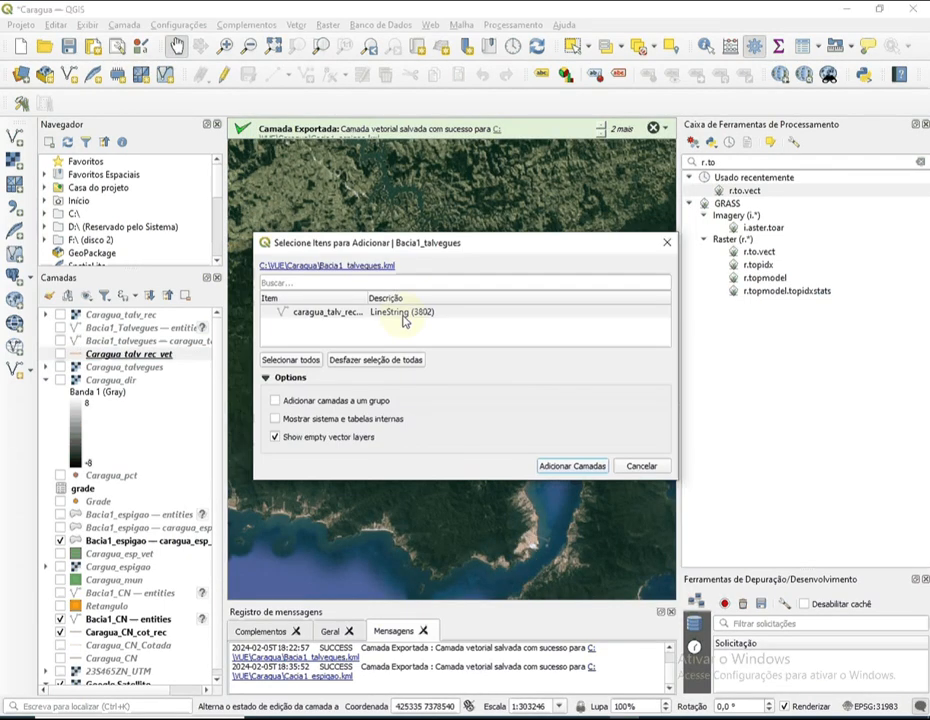
{"action": "left_click", "coordinate": [320, 311]}
{"action": "left_click", "coordinate": [575, 467]}
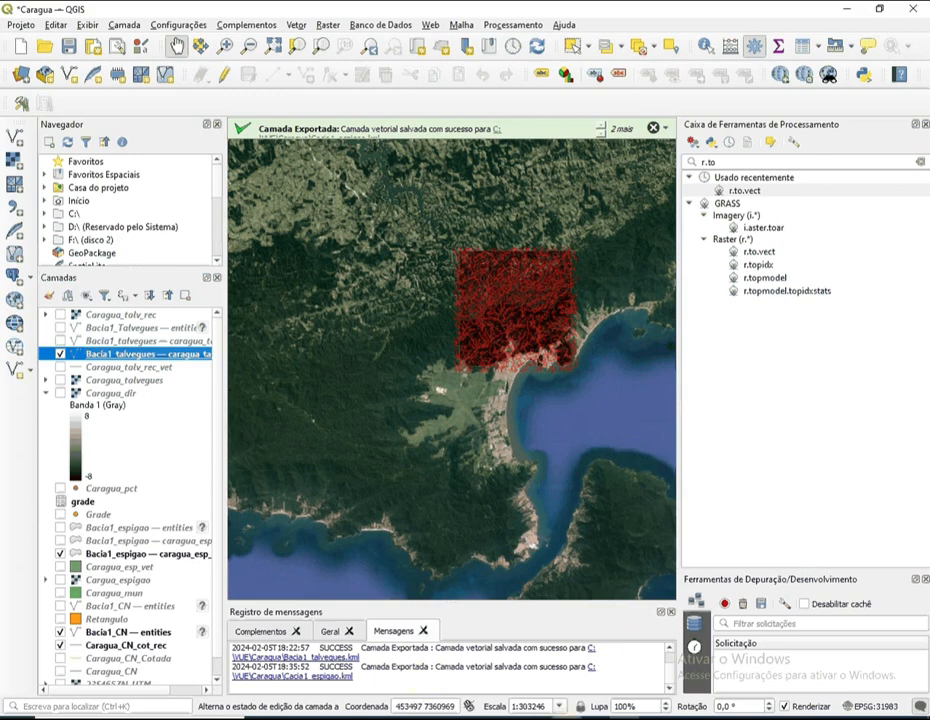
Switch to File Explorer and delete Bacia1_espigao.qmd and Bacia1_talvegues.qmd from the VUE\Caragua folder.
{"action": "left_click", "coordinate": [328, 717]}
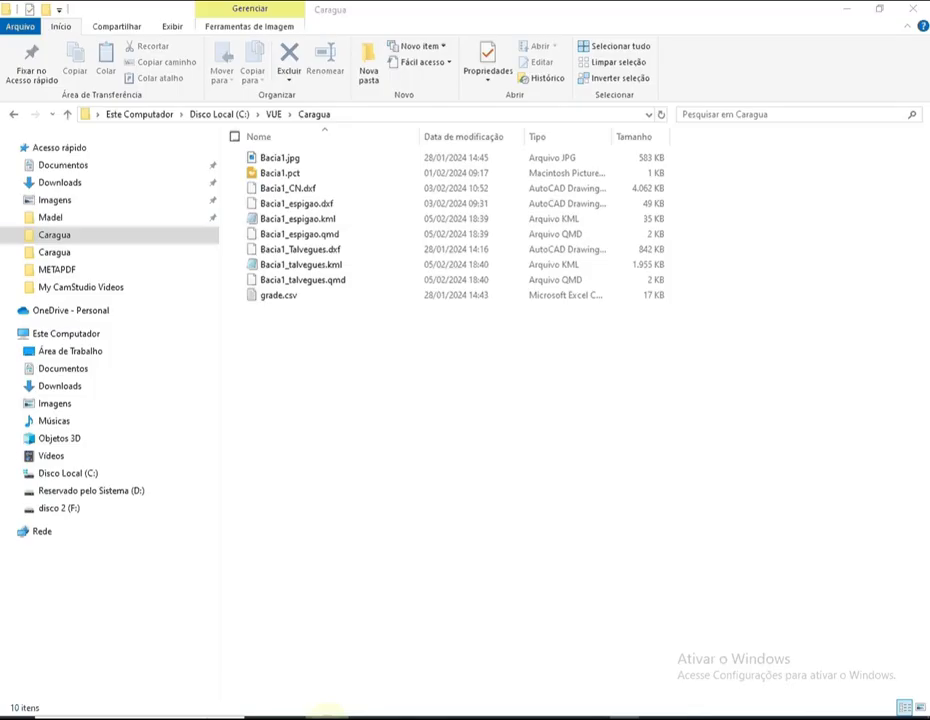
{"action": "left_click", "coordinate": [333, 221]}
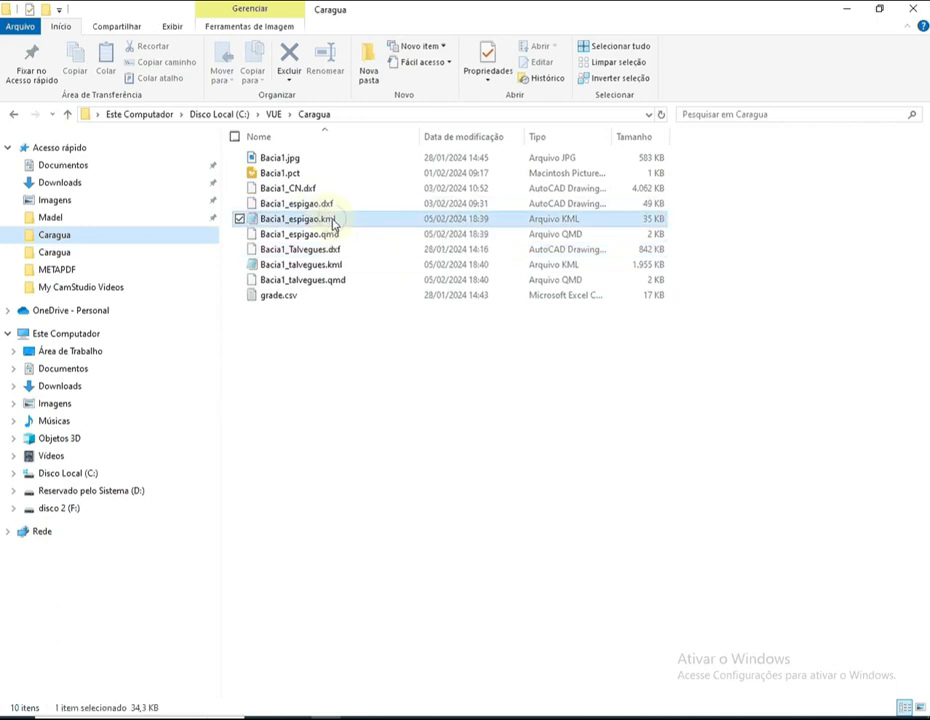
{"action": "left_click", "coordinate": [336, 236]}
{"action": "key", "text": "Delete"}
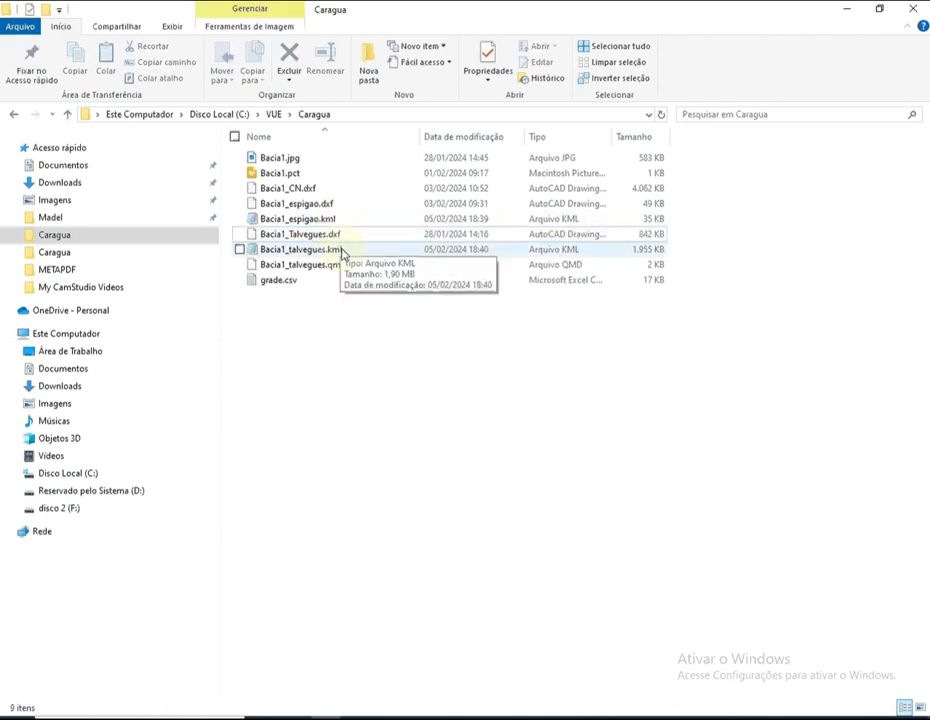
{"action": "left_click", "coordinate": [341, 251]}
{"action": "left_click", "coordinate": [343, 265]}
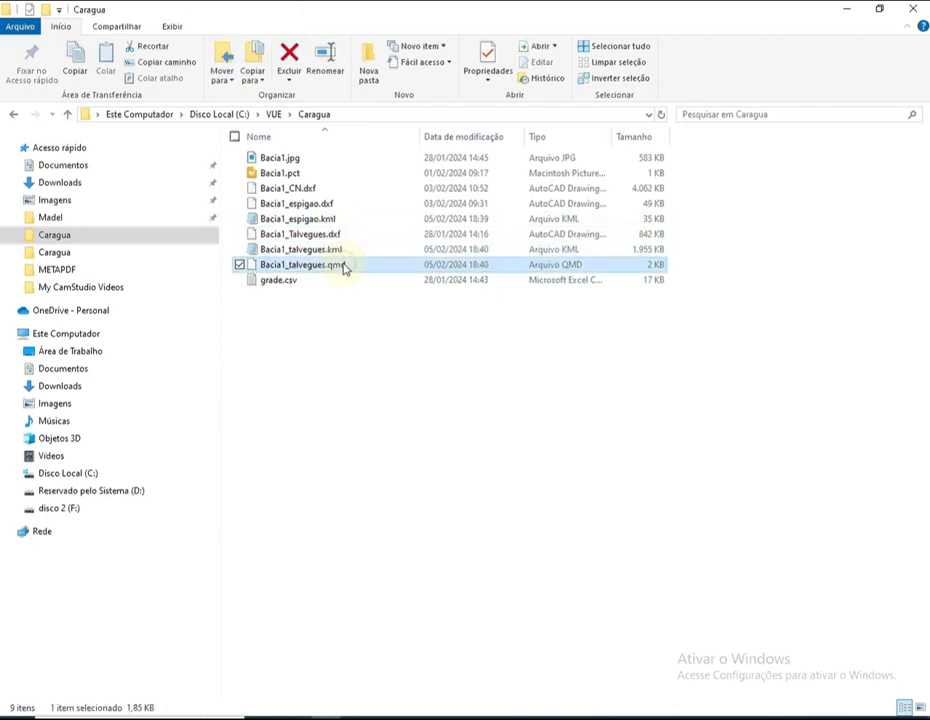
{"action": "key", "text": "Delete"}
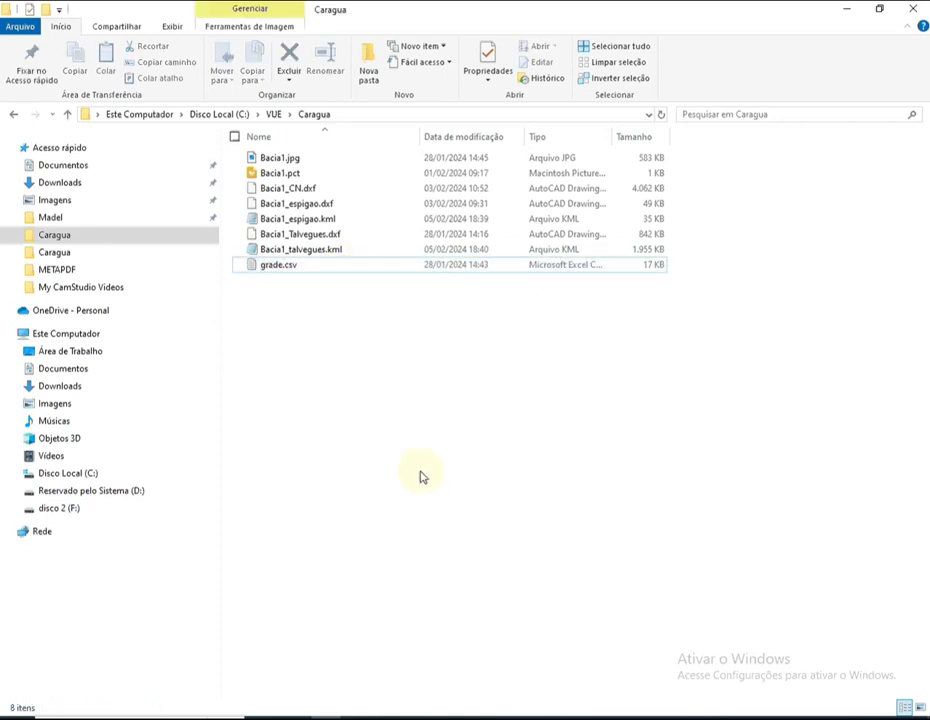
Launch Google Earth Pro, open Bacia1_espigao.kml and Bacia1_talvegues.kml together from the VUE\Caragua folder, and dismiss the startup tips.
{"action": "left_click", "coordinate": [847, 9]}
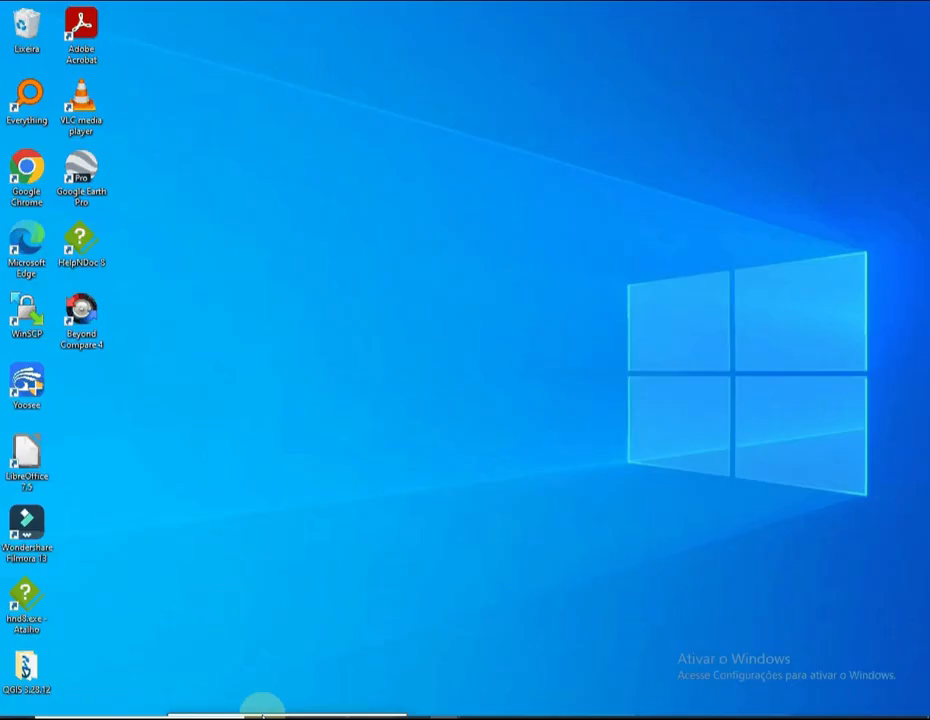
{"action": "double_click", "coordinate": [82, 176]}
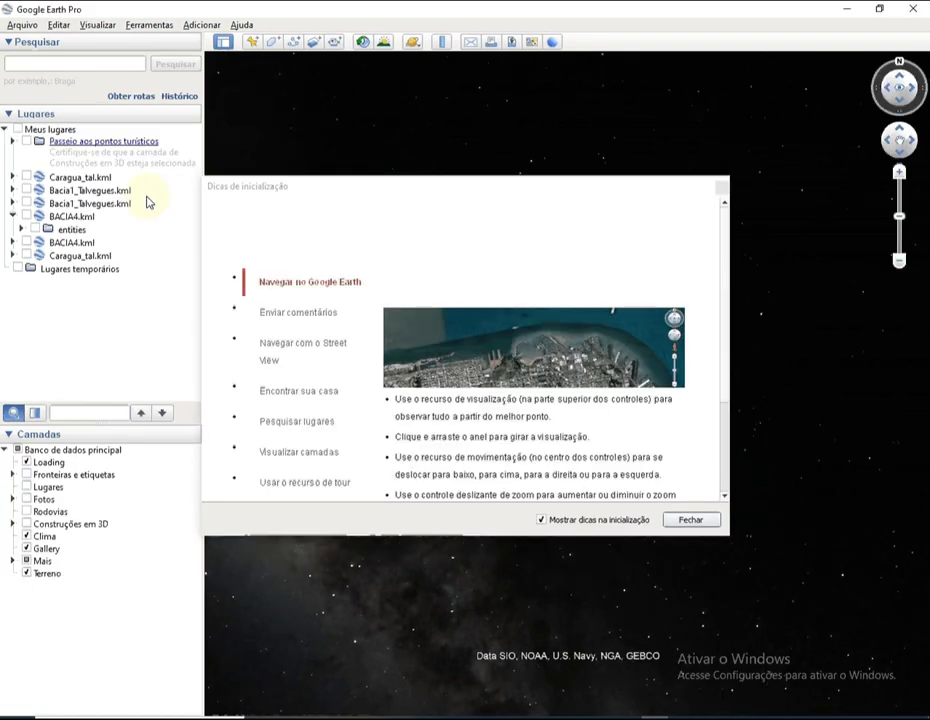
{"action": "left_click", "coordinate": [22, 25]}
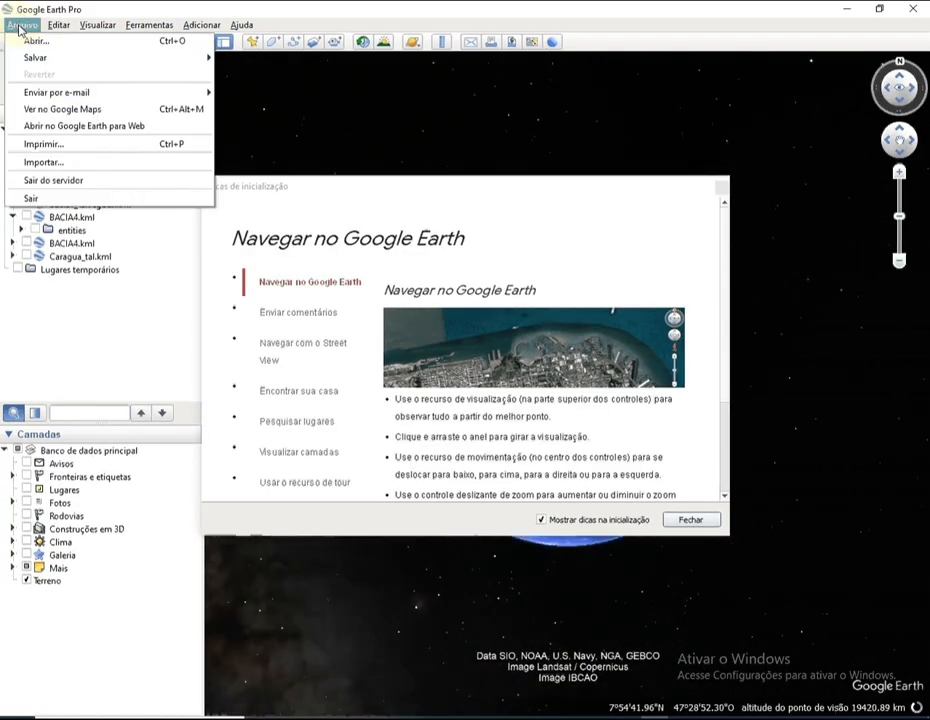
{"action": "left_click", "coordinate": [33, 43]}
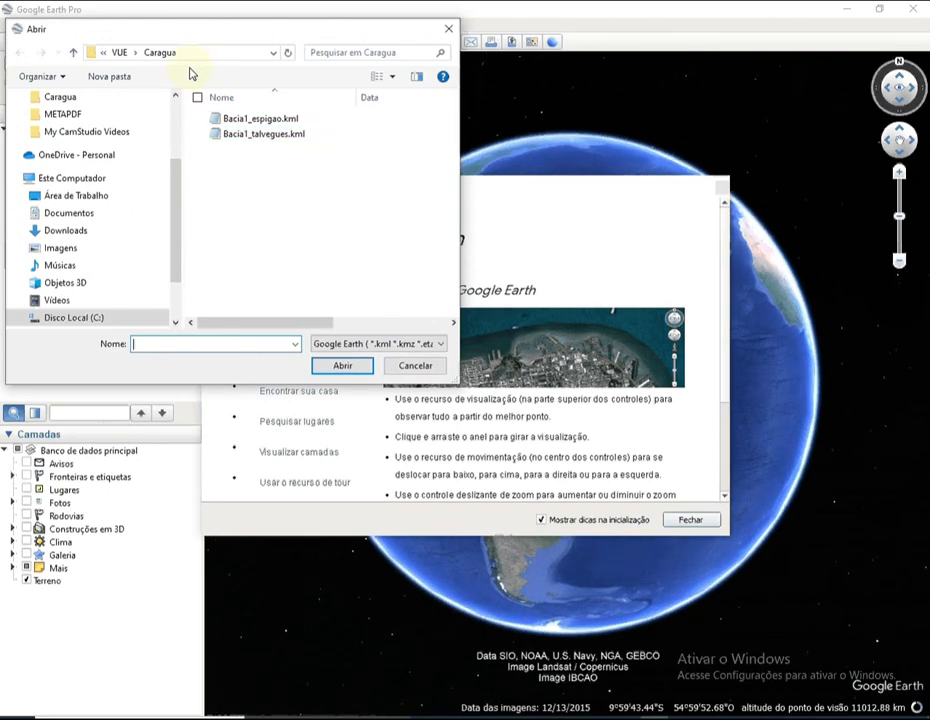
{"action": "left_click", "coordinate": [248, 125]}
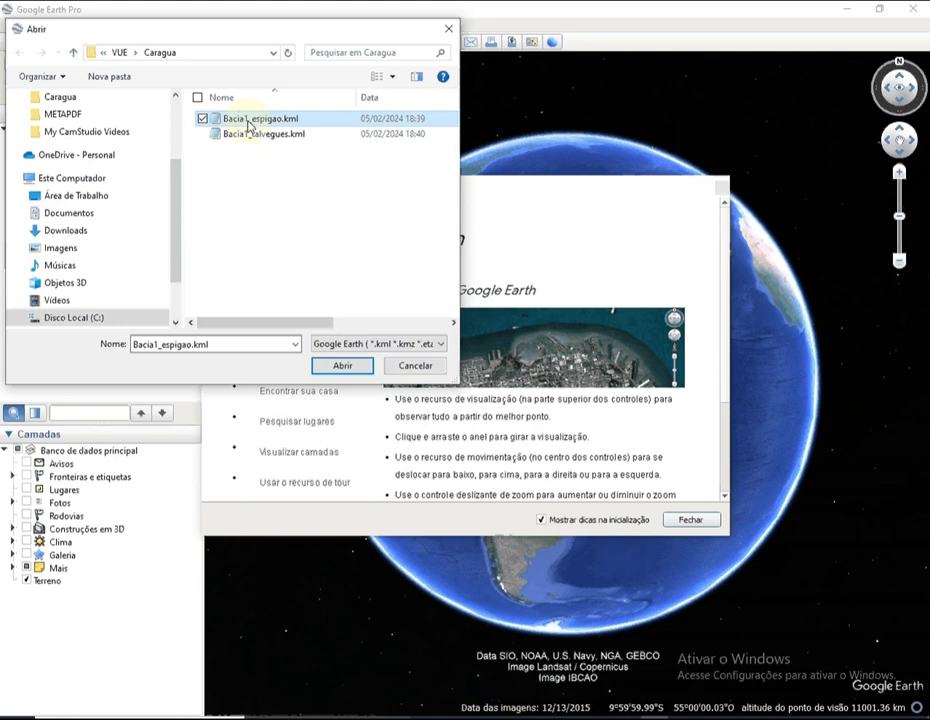
{"action": "left_click", "coordinate": [252, 136], "text": "ctrl"}
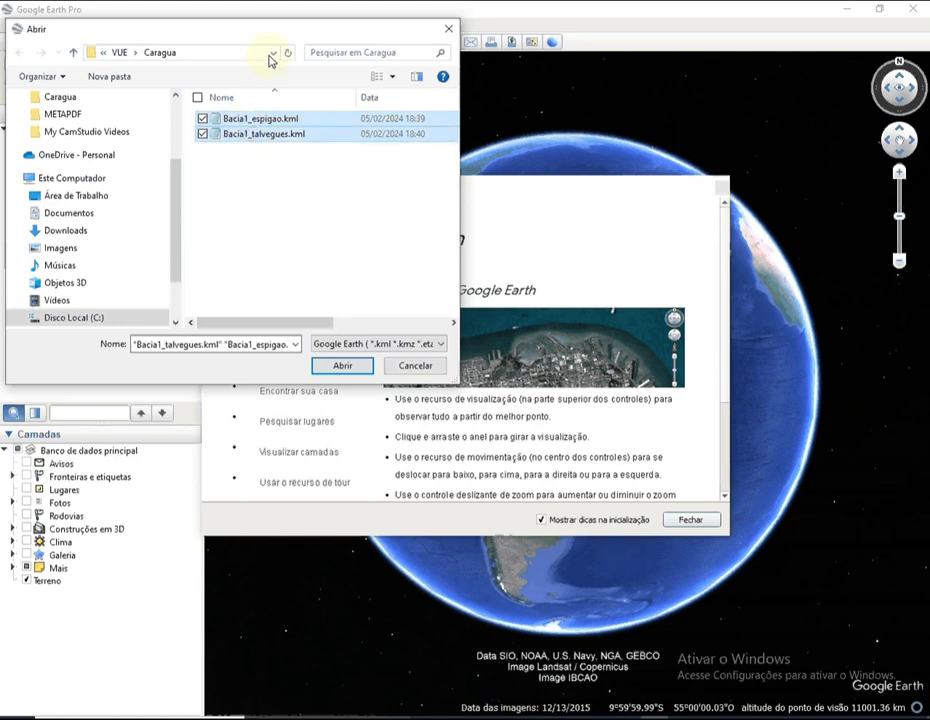
{"action": "left_click", "coordinate": [222, 56]}
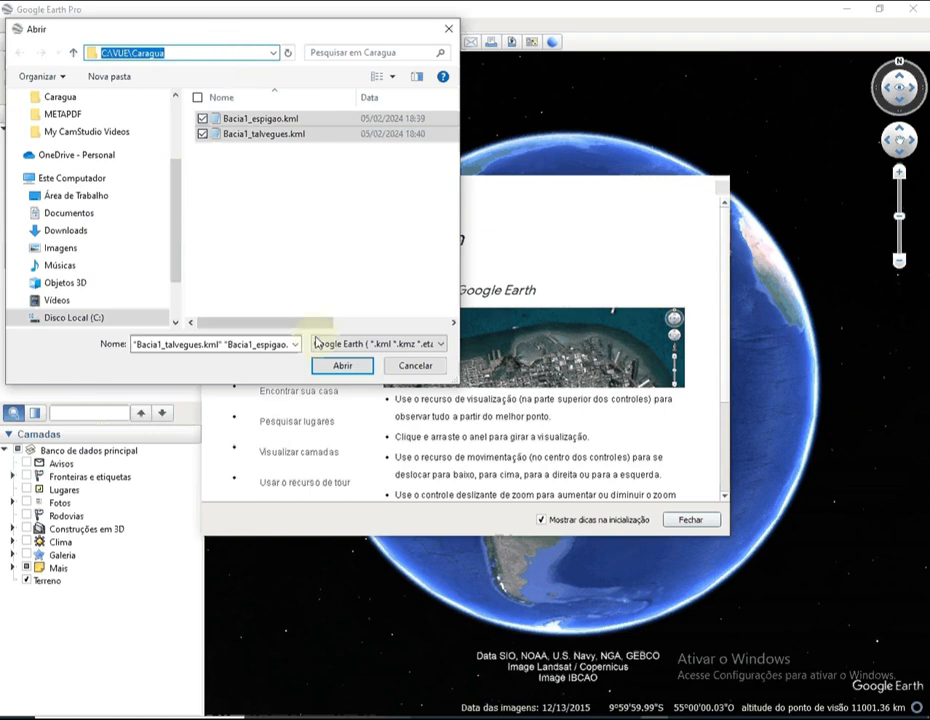
{"action": "left_click", "coordinate": [342, 366]}
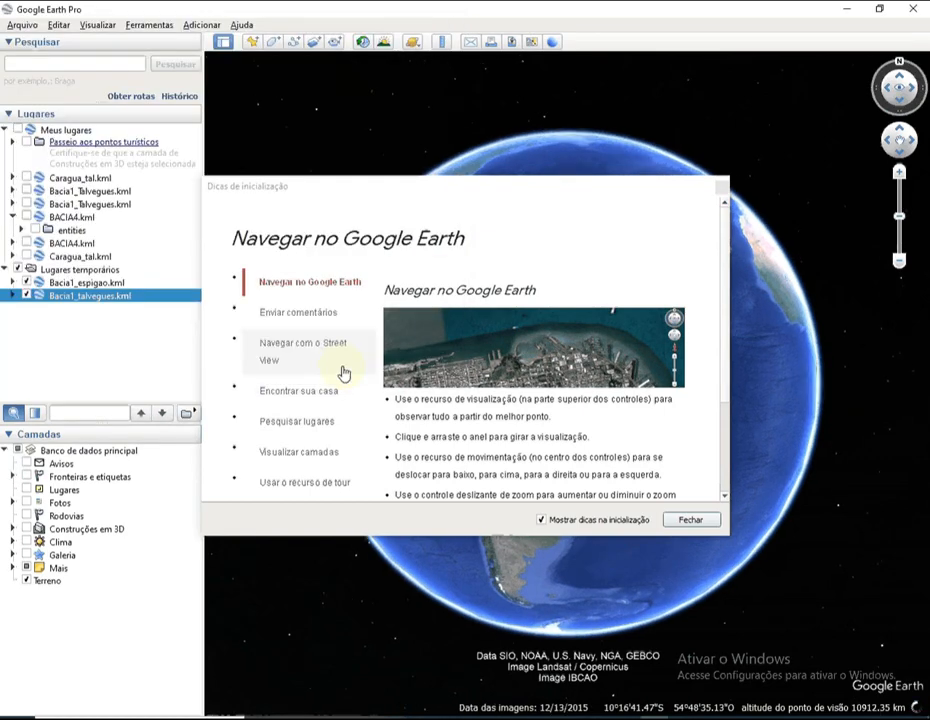
{"action": "left_click", "coordinate": [690, 520]}
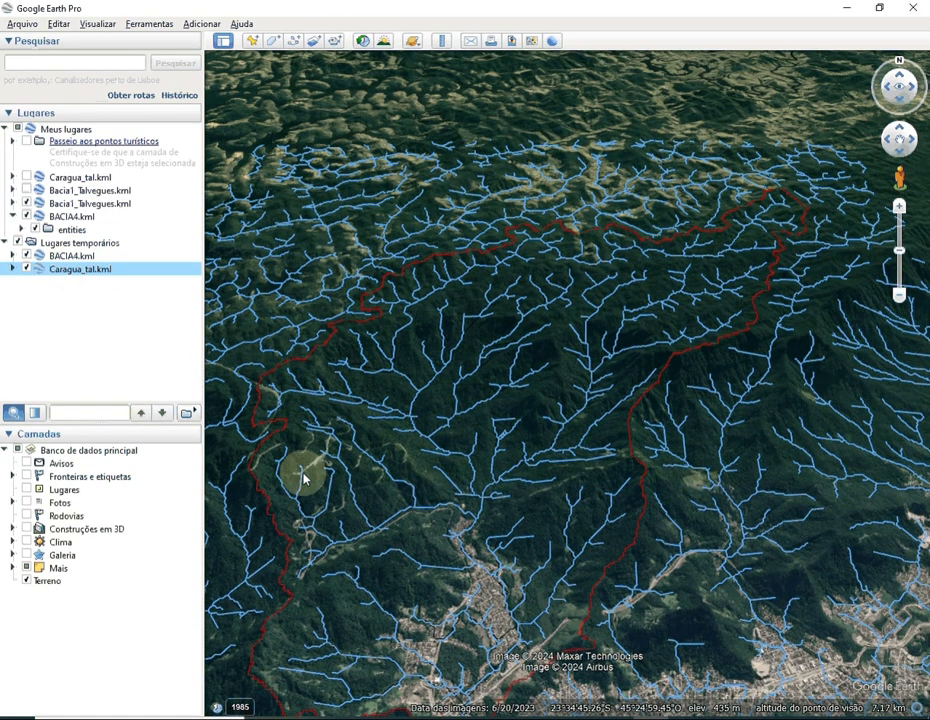
Examine how the red ridge boundary and blue drainage lines follow the terrain along the basin's northern side.
{"action": "left_click_drag", "start_coordinate": [305, 478], "coordinate": [545, 490]}
{"action": "left_click", "coordinate": [508, 461]}
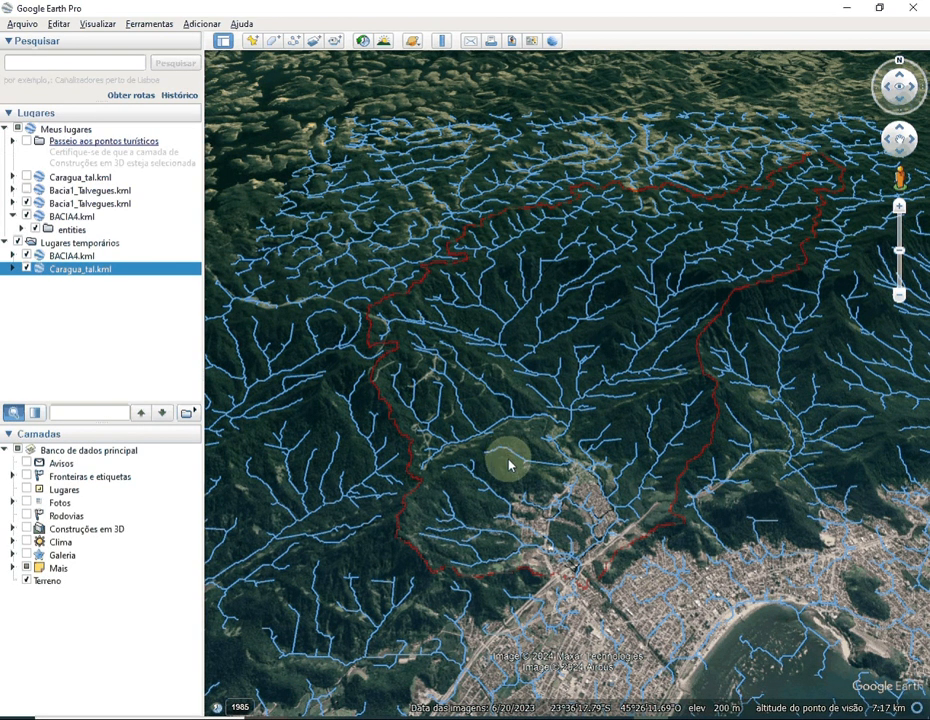
{"action": "double_click", "coordinate": [508, 463]}
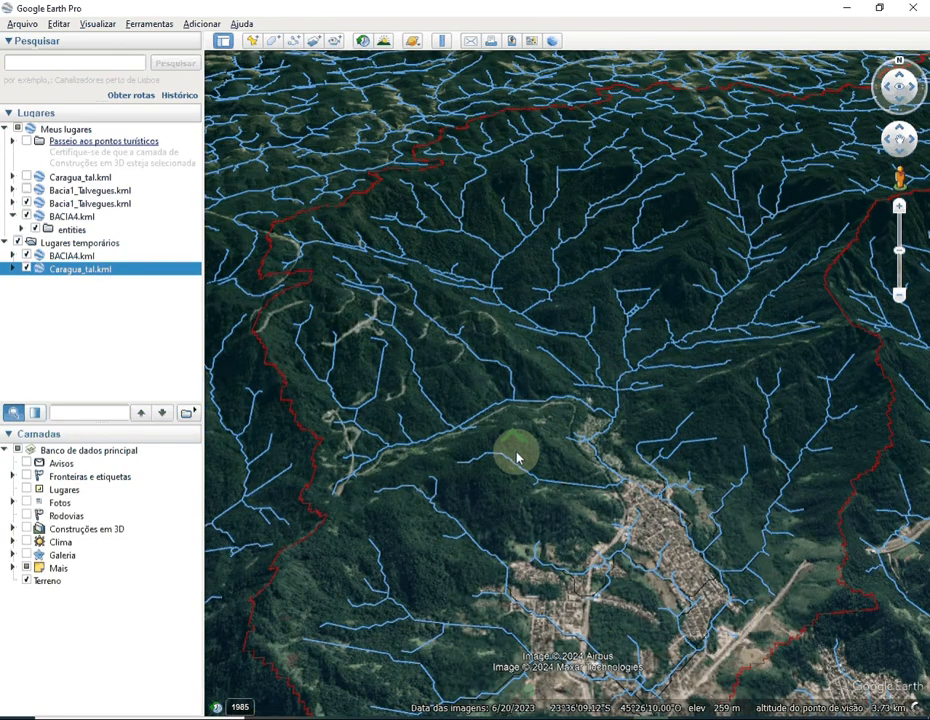
{"action": "double_click", "coordinate": [572, 306]}
{"action": "left_click_drag", "start_coordinate": [571, 306], "coordinate": [601, 675]}
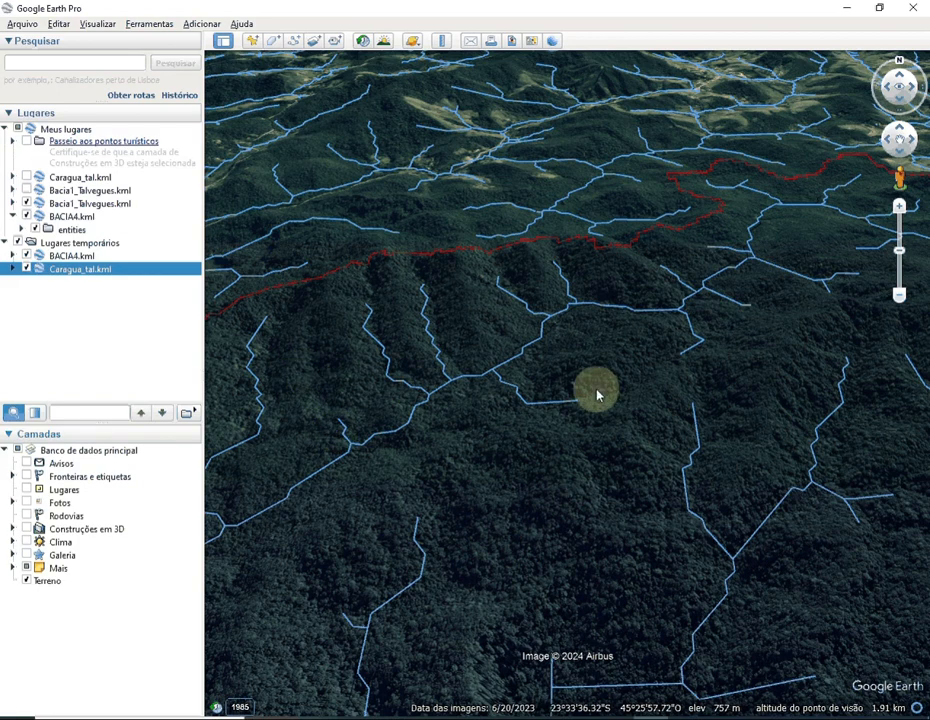
{"action": "left_click_drag", "start_coordinate": [597, 396], "coordinate": [382, 386]}
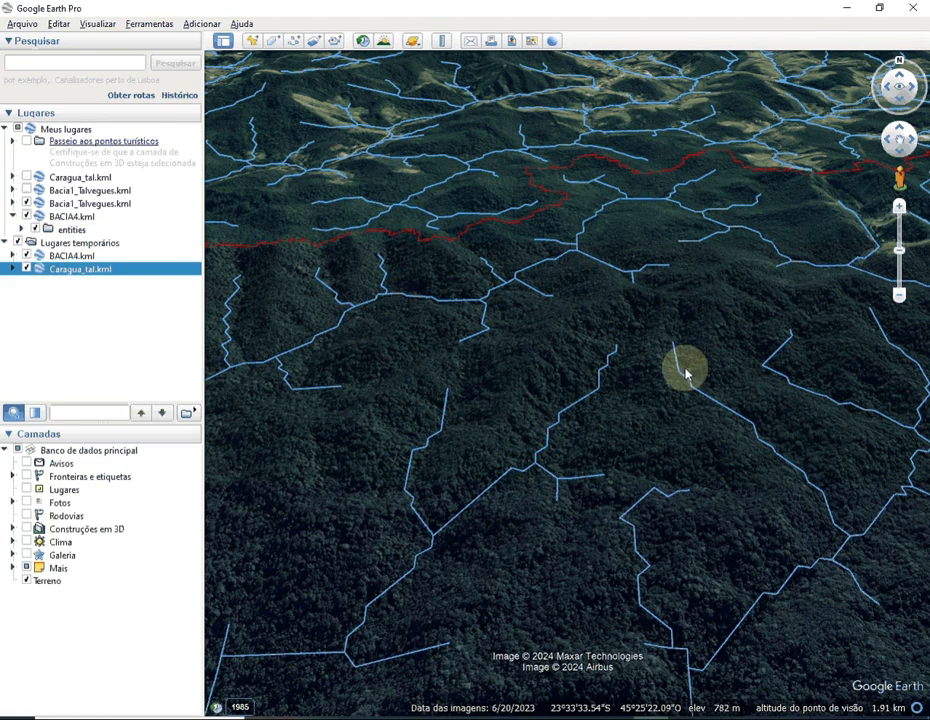
{"action": "left_click_drag", "start_coordinate": [835, 527], "coordinate": [405, 516]}
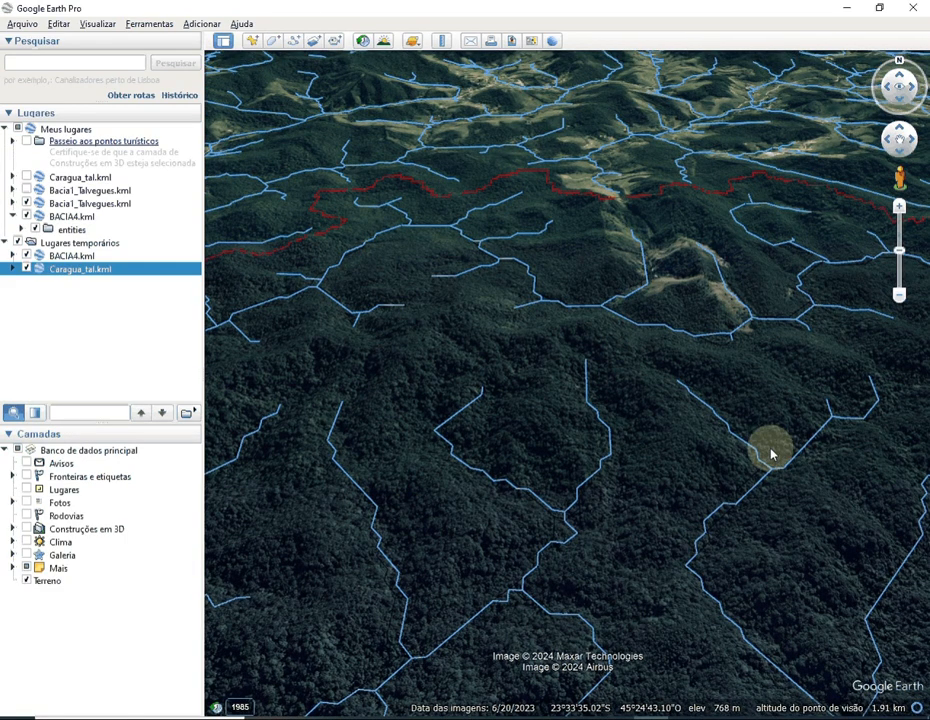
{"action": "left_click_drag", "start_coordinate": [708, 334], "coordinate": [304, 466]}
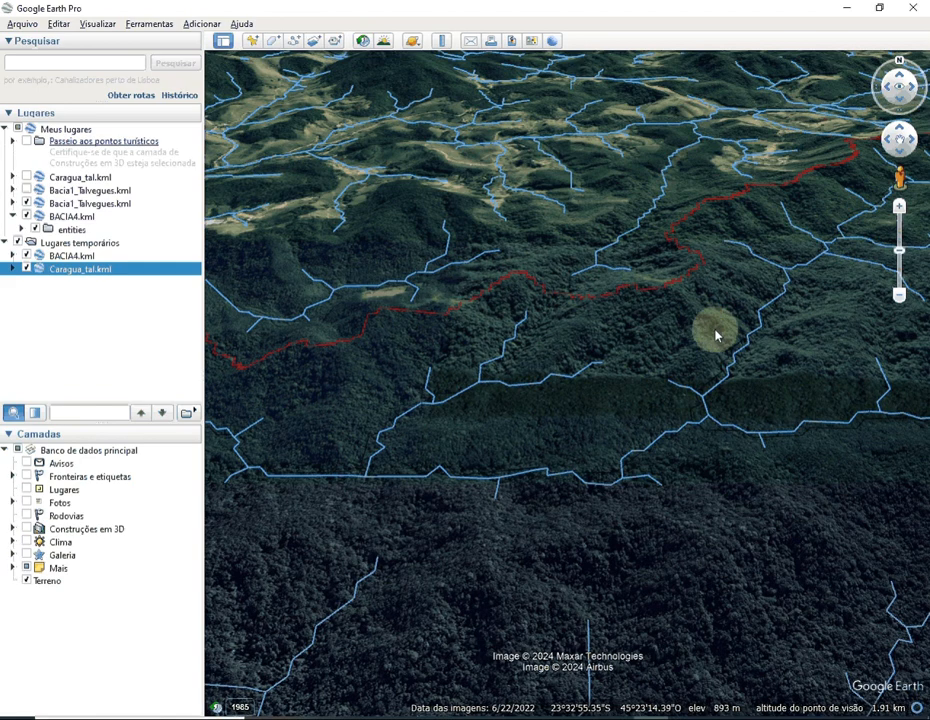
{"action": "left_click_drag", "start_coordinate": [716, 336], "coordinate": [573, 470]}
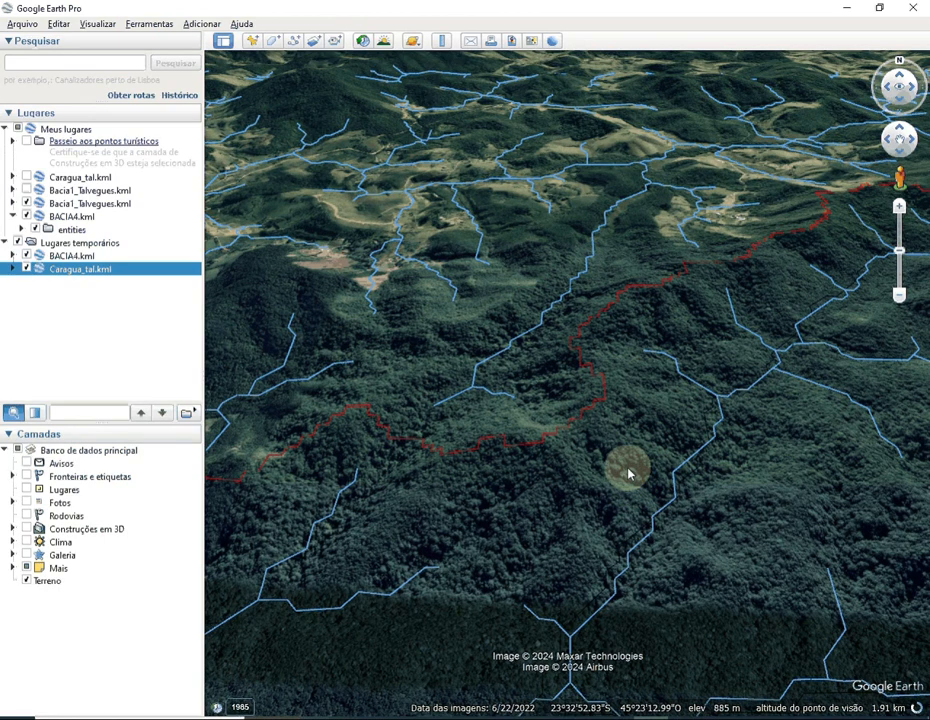
Examine how the blue drainage lines follow the forested valleys inside the red basin boundary, both close up and across the whole basin.
{"action": "left_click_drag", "start_coordinate": [646, 478], "coordinate": [376, 636]}
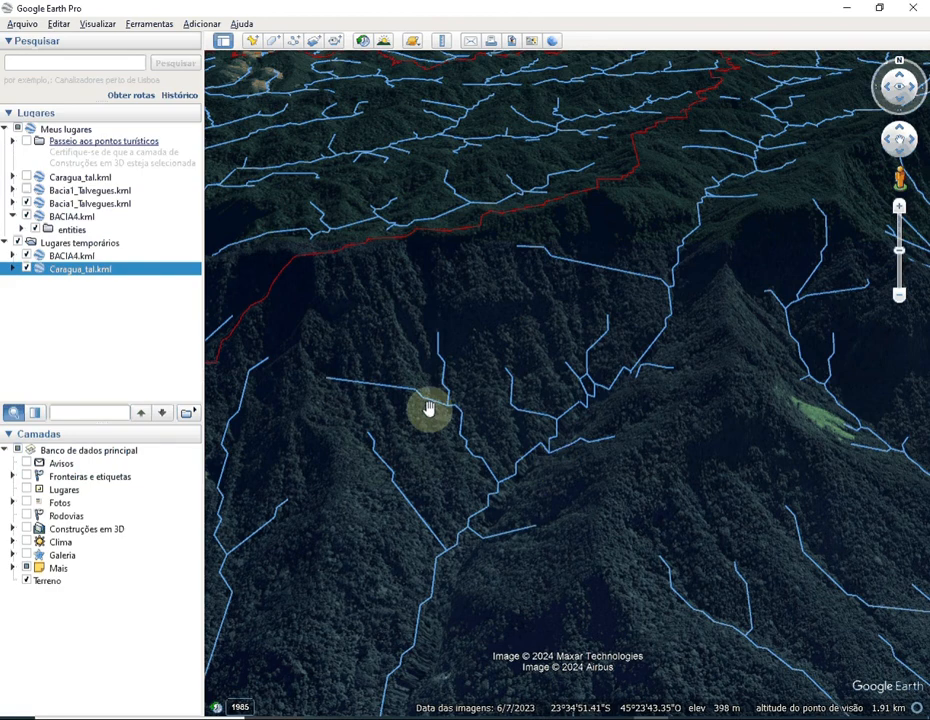
{"action": "left_click_drag", "start_coordinate": [430, 406], "coordinate": [698, 209]}
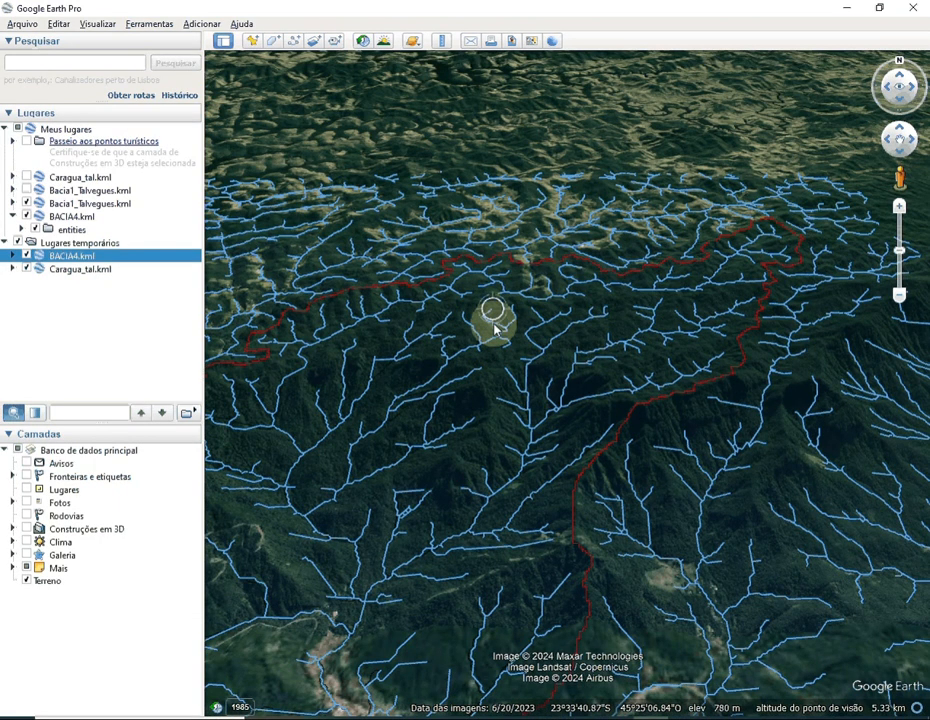
{"action": "scroll", "coordinate": [494, 328], "scroll_direction": "down", "scroll_amount": 3}
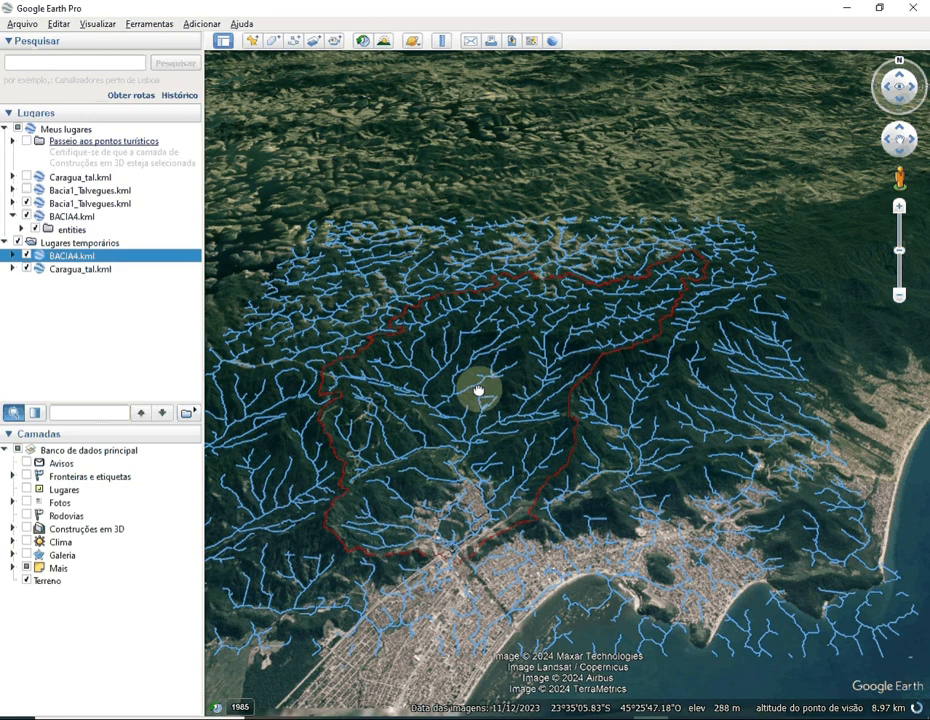
{"action": "left_click_drag", "start_coordinate": [479, 391], "coordinate": [522, 485]}
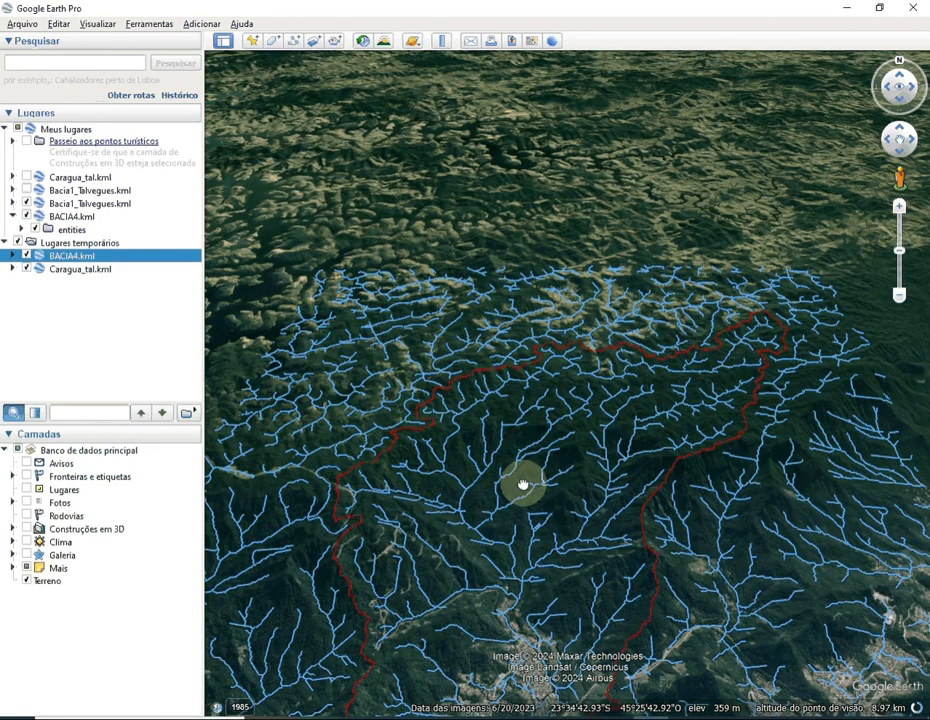
{"action": "scroll", "coordinate": [521, 483], "scroll_direction": "up", "scroll_amount": 3}
{"action": "scroll", "coordinate": [520, 481], "scroll_direction": "up", "scroll_amount": 3}
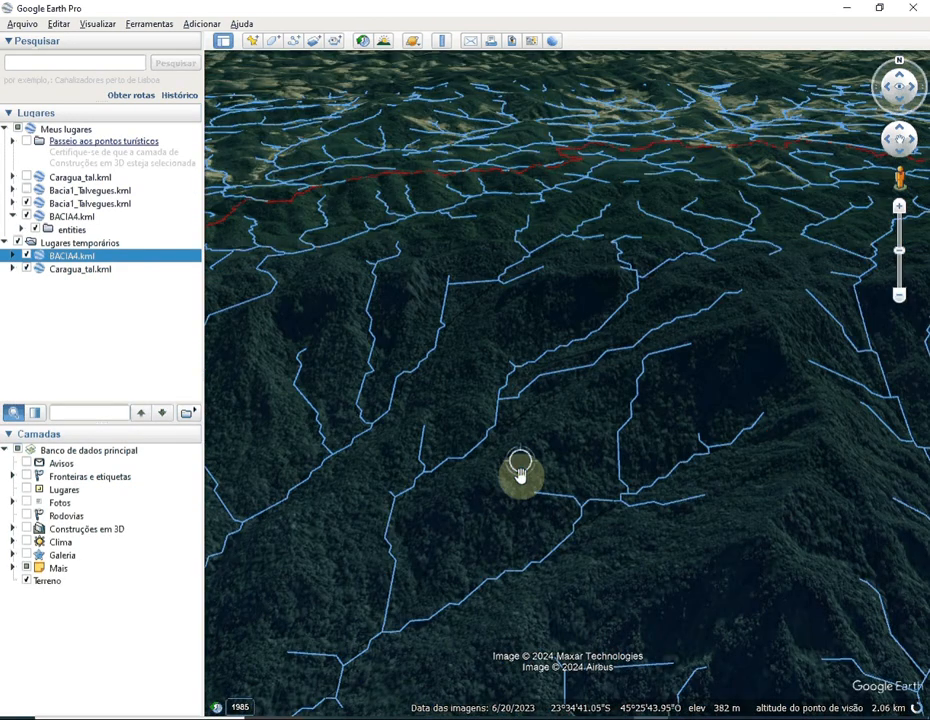
{"action": "scroll", "coordinate": [520, 474], "scroll_direction": "up", "scroll_amount": 3}
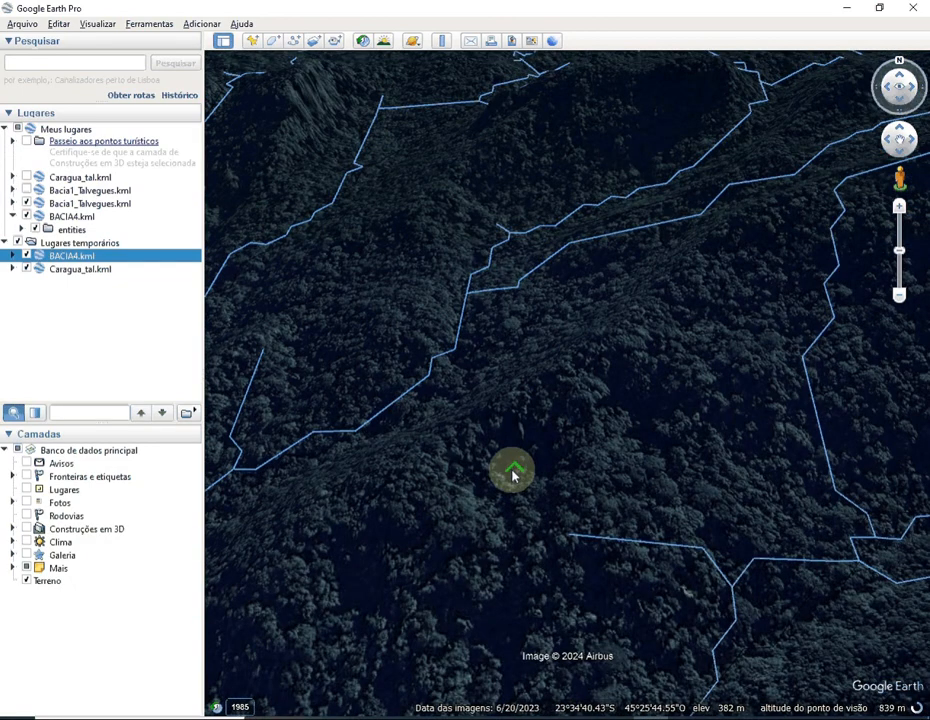
{"action": "scroll", "coordinate": [513, 474], "scroll_direction": "up", "scroll_amount": 1}
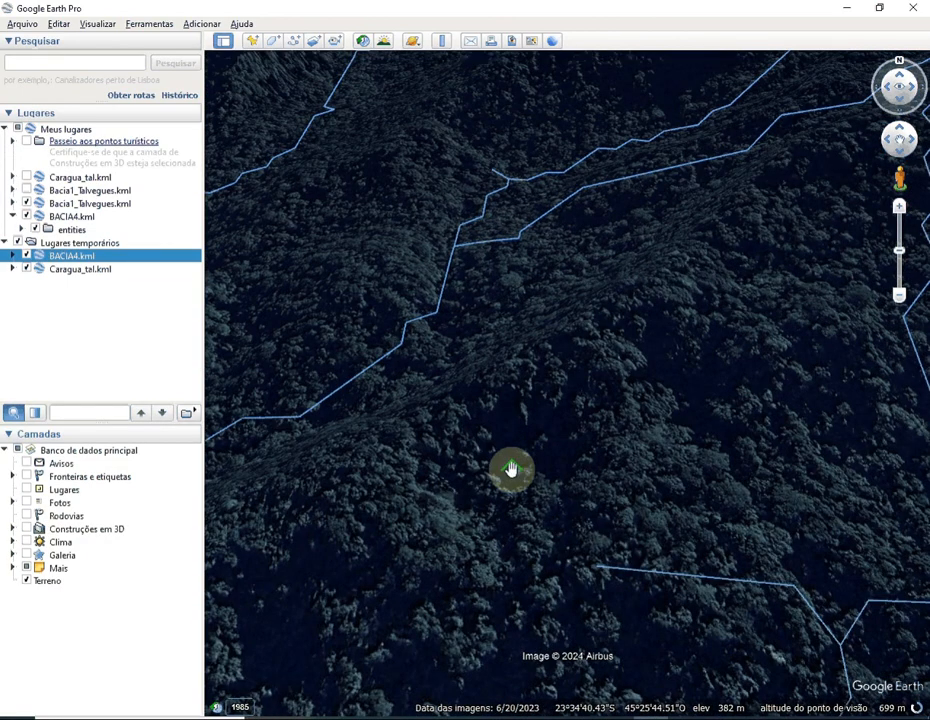
{"action": "scroll", "coordinate": [511, 468], "scroll_direction": "down", "scroll_amount": 2}
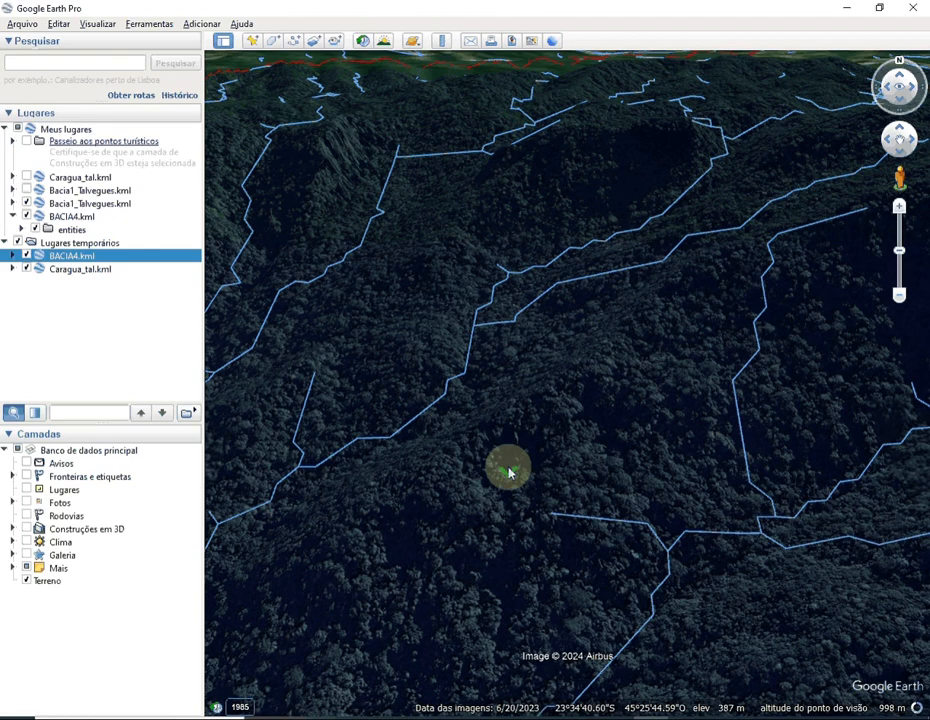
{"action": "scroll", "coordinate": [509, 473], "scroll_direction": "down", "scroll_amount": 2}
{"action": "scroll", "coordinate": [509, 473], "scroll_direction": "down", "scroll_amount": 2}
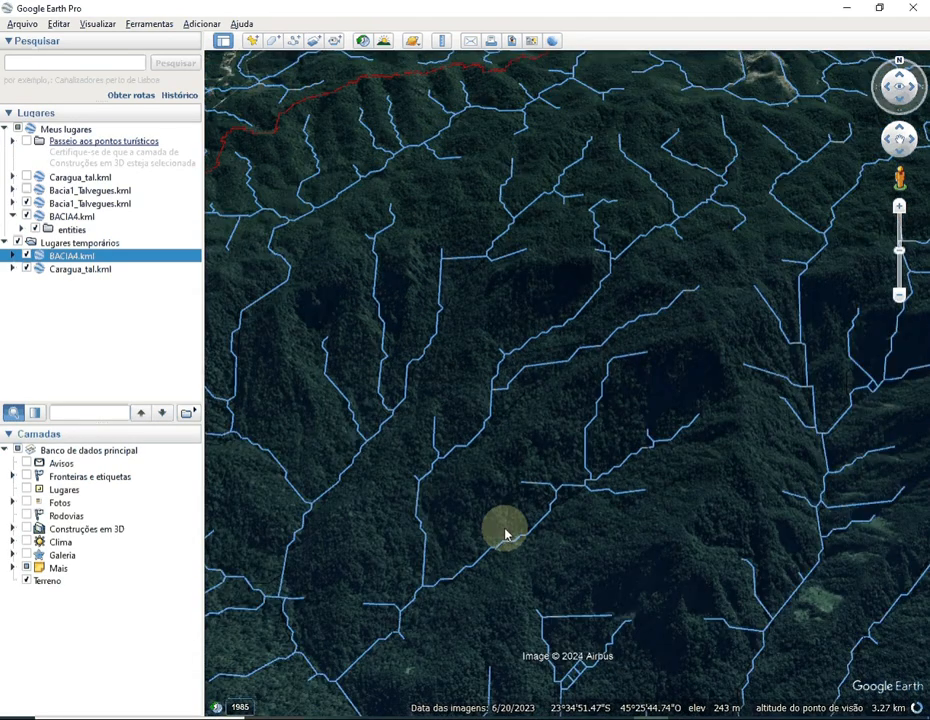
Trace the drainage lines downstream through the valley settlements to the basin outlet, checking the red boundary around the highway junction.
{"action": "left_click_drag", "start_coordinate": [505, 535], "coordinate": [496, 345]}
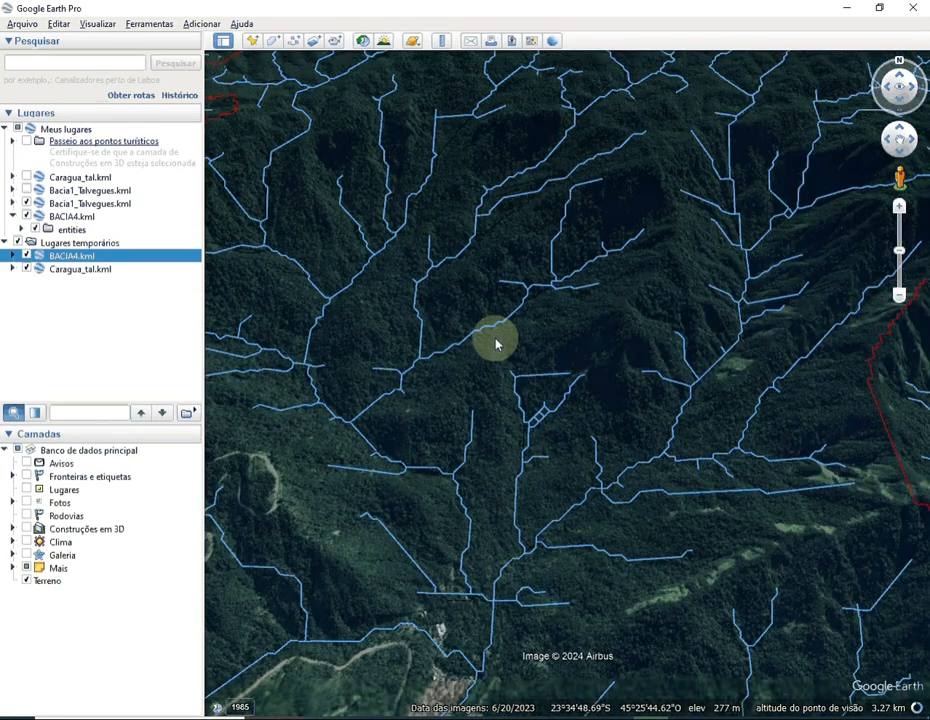
{"action": "scroll", "coordinate": [496, 345], "scroll_direction": "up", "scroll_amount": 2}
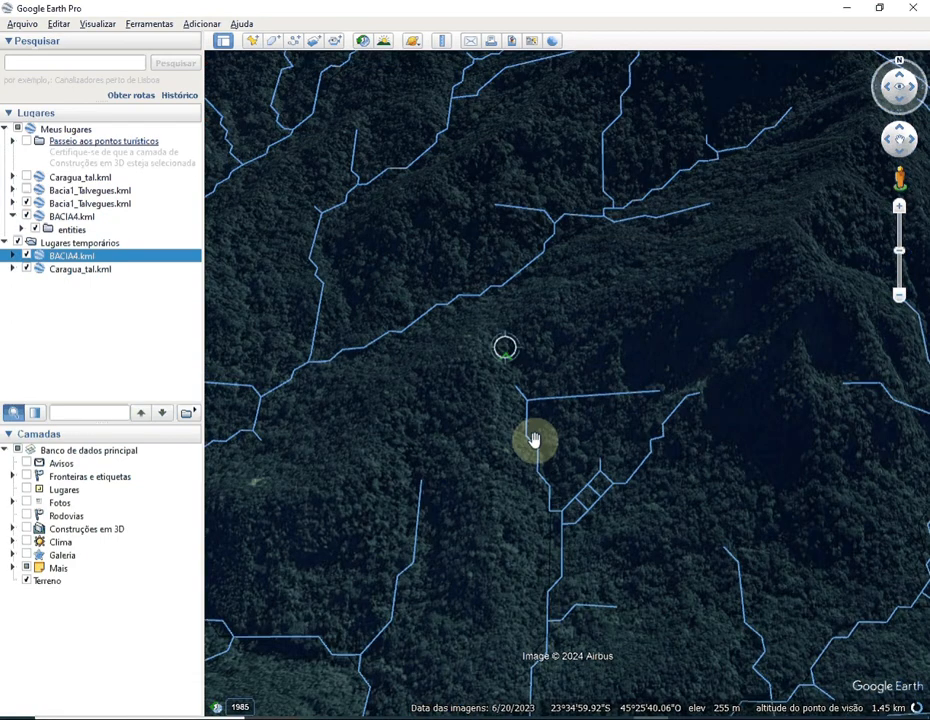
{"action": "left_click_drag", "start_coordinate": [535, 440], "coordinate": [612, 381]}
{"action": "scroll", "coordinate": [573, 515], "scroll_direction": "down", "scroll_amount": 2}
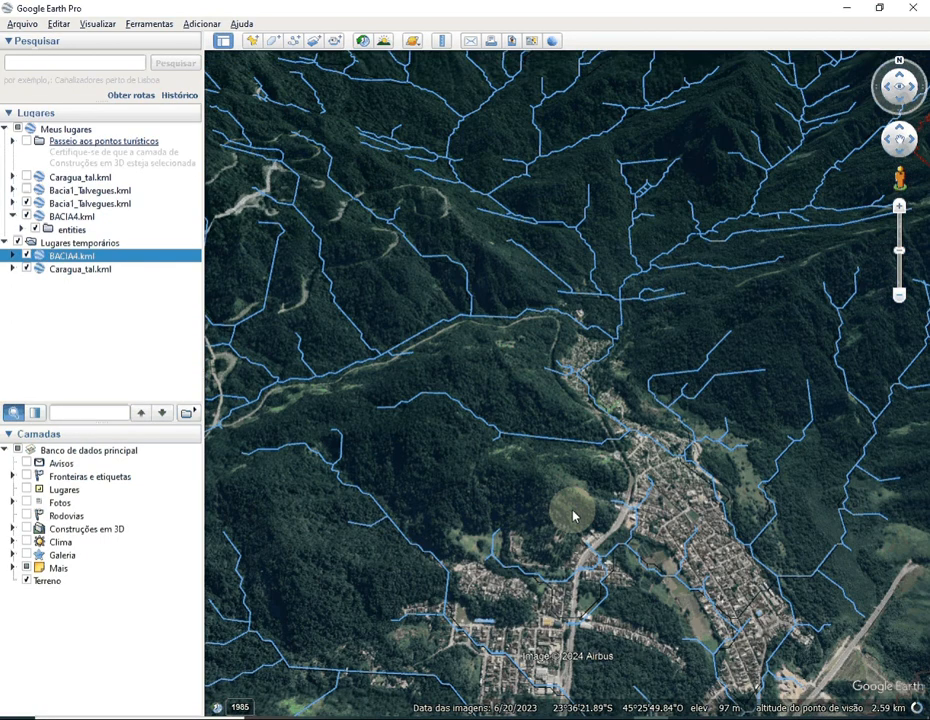
{"action": "scroll", "coordinate": [573, 515], "scroll_direction": "down", "scroll_amount": 1}
{"action": "left_click_drag", "start_coordinate": [573, 515], "coordinate": [538, 396]}
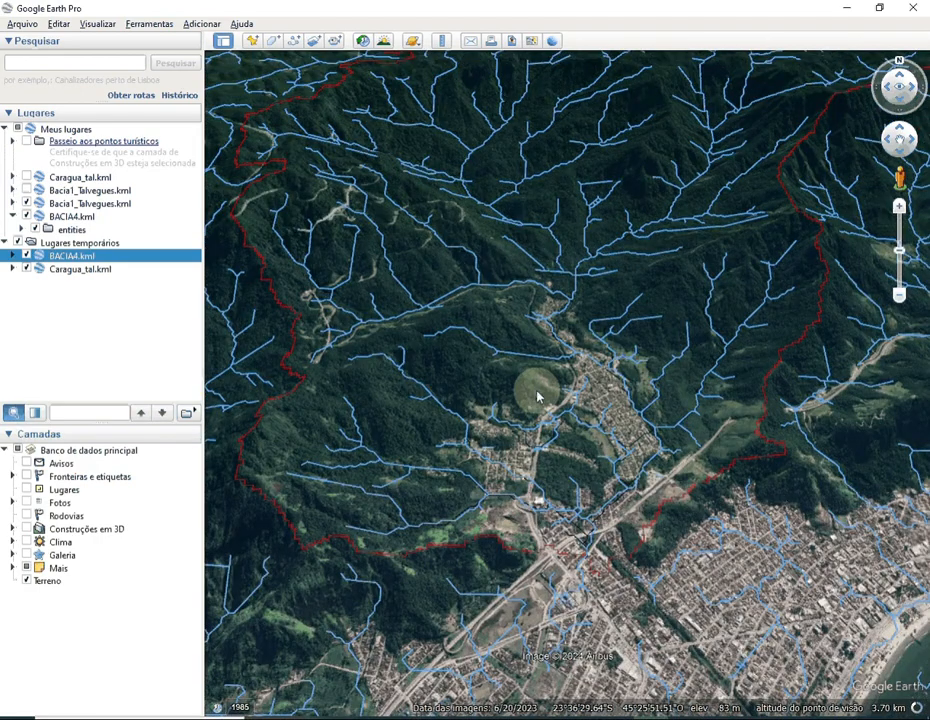
{"action": "scroll", "coordinate": [575, 268], "scroll_direction": "down", "scroll_amount": 2}
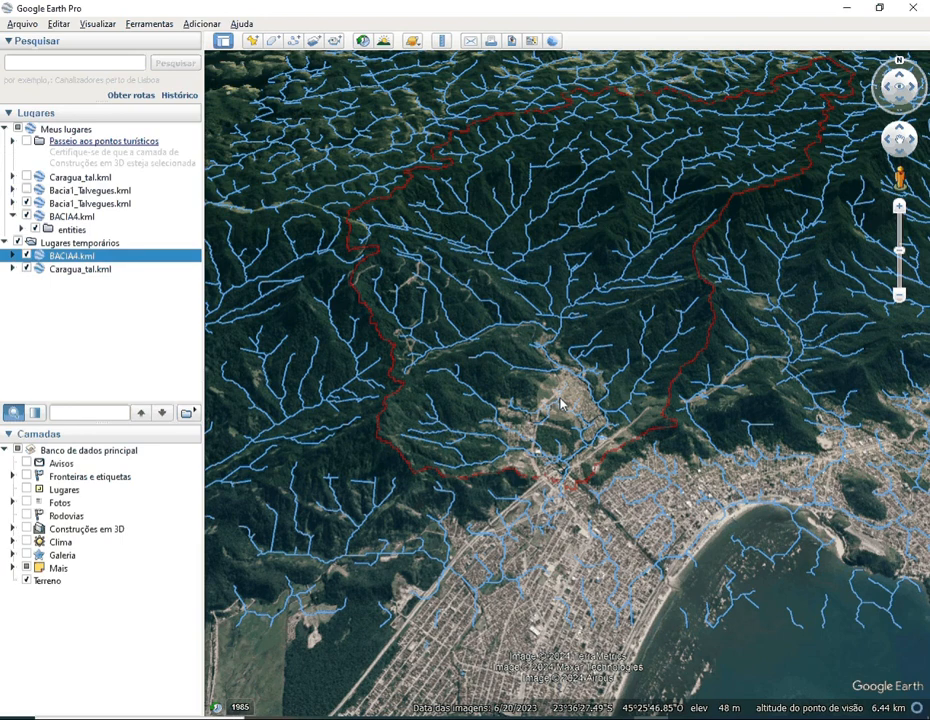
{"action": "left_click", "coordinate": [555, 321]}
{"action": "left_click_drag", "start_coordinate": [555, 321], "coordinate": [503, 453]}
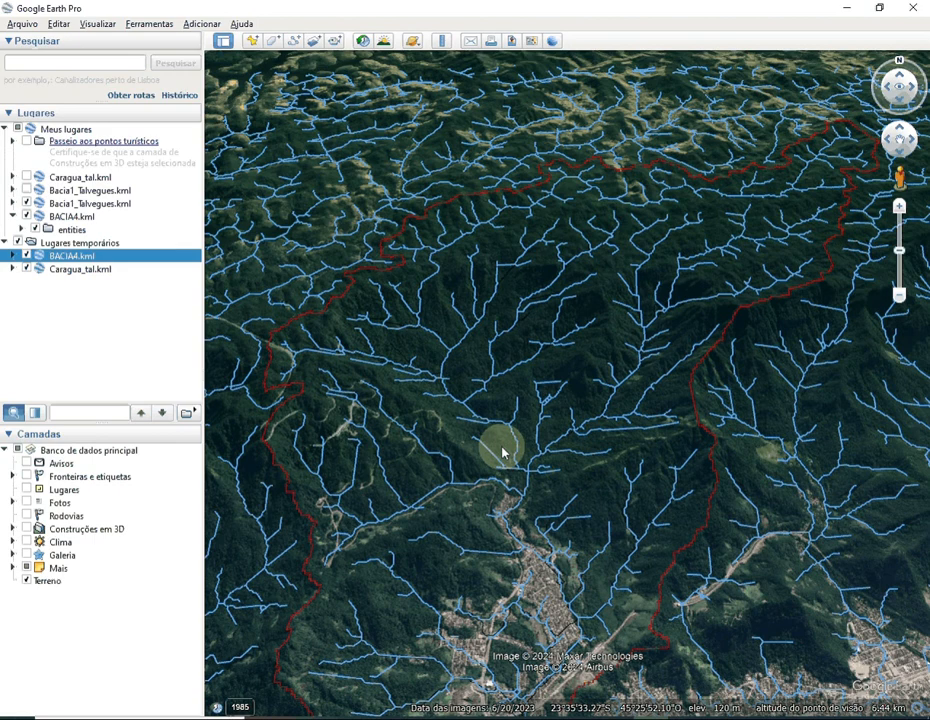
{"action": "left_click_drag", "start_coordinate": [497, 561], "coordinate": [587, 537]}
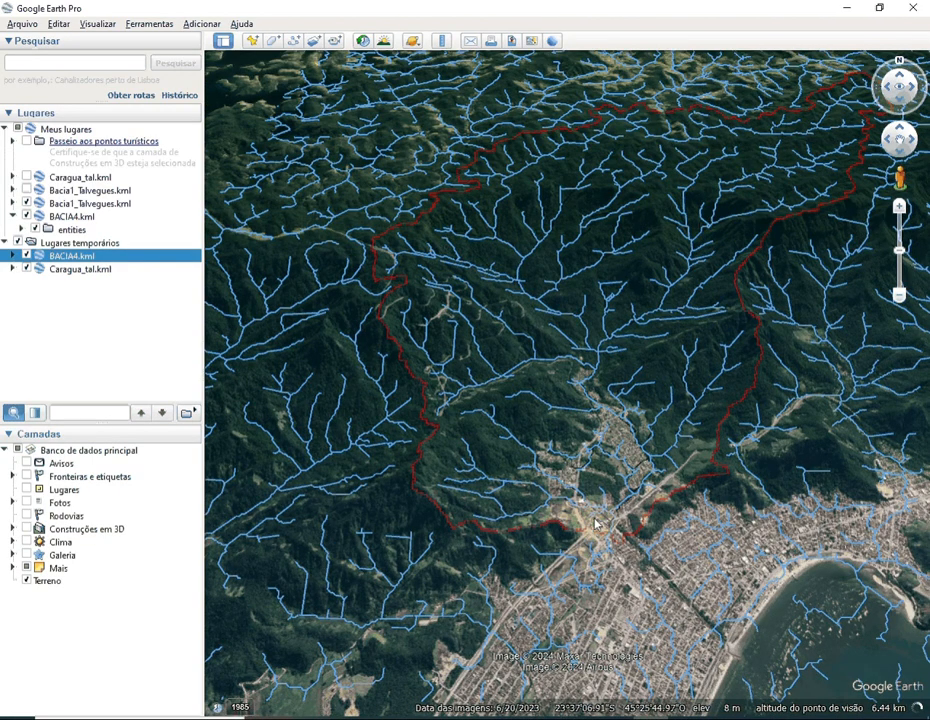
{"action": "scroll", "coordinate": [595, 522], "scroll_direction": "up", "scroll_amount": 3}
{"action": "scroll", "coordinate": [586, 511], "scroll_direction": "up", "scroll_amount": 3}
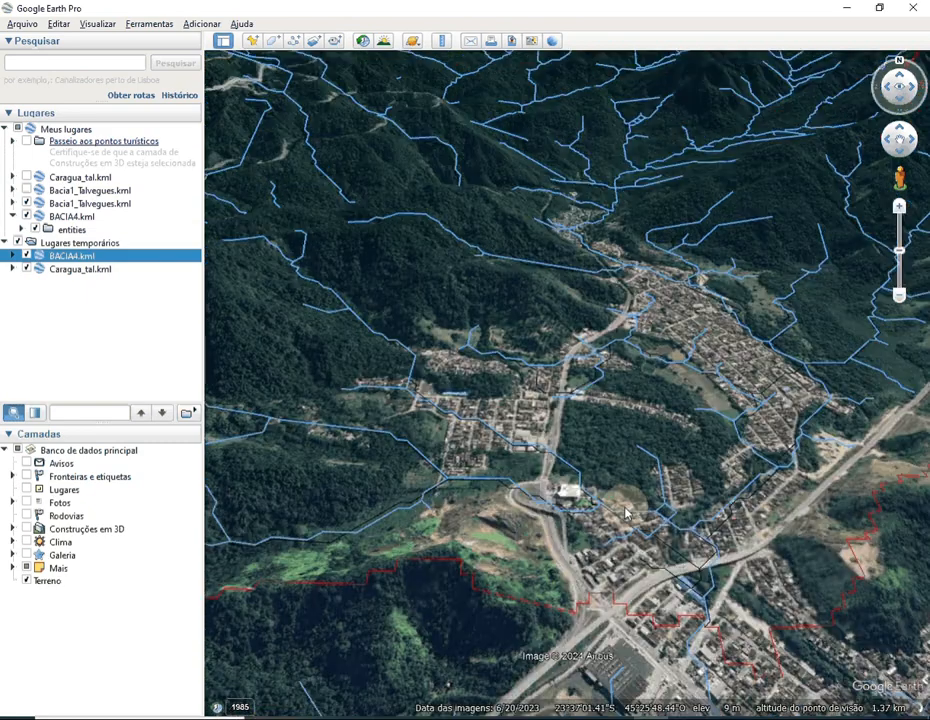
{"action": "left_click_drag", "start_coordinate": [626, 513], "coordinate": [338, 508]}
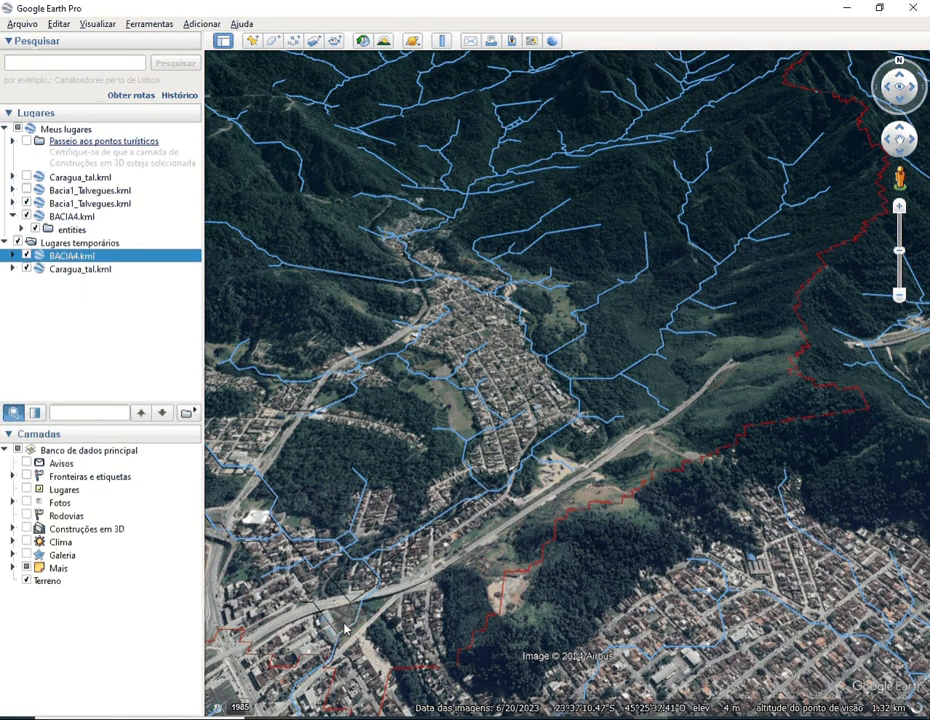
{"action": "left_click_drag", "start_coordinate": [345, 625], "coordinate": [428, 512]}
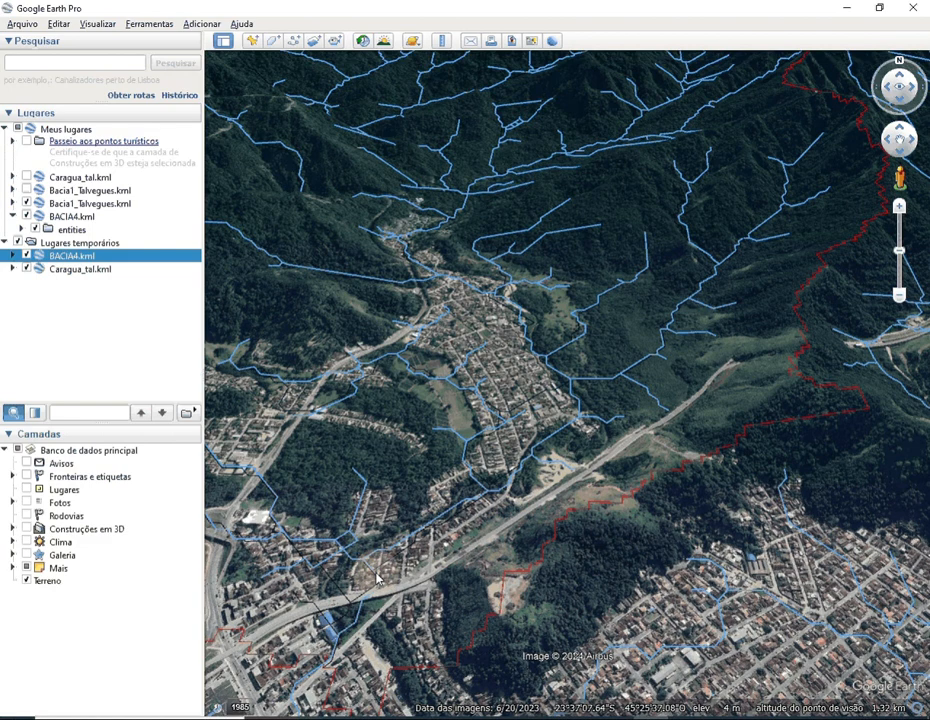
Inspect the headwater drainage lines against the red ridge boundary along the basin's northwestern side.
{"action": "left_click_drag", "start_coordinate": [377, 578], "coordinate": [645, 663]}
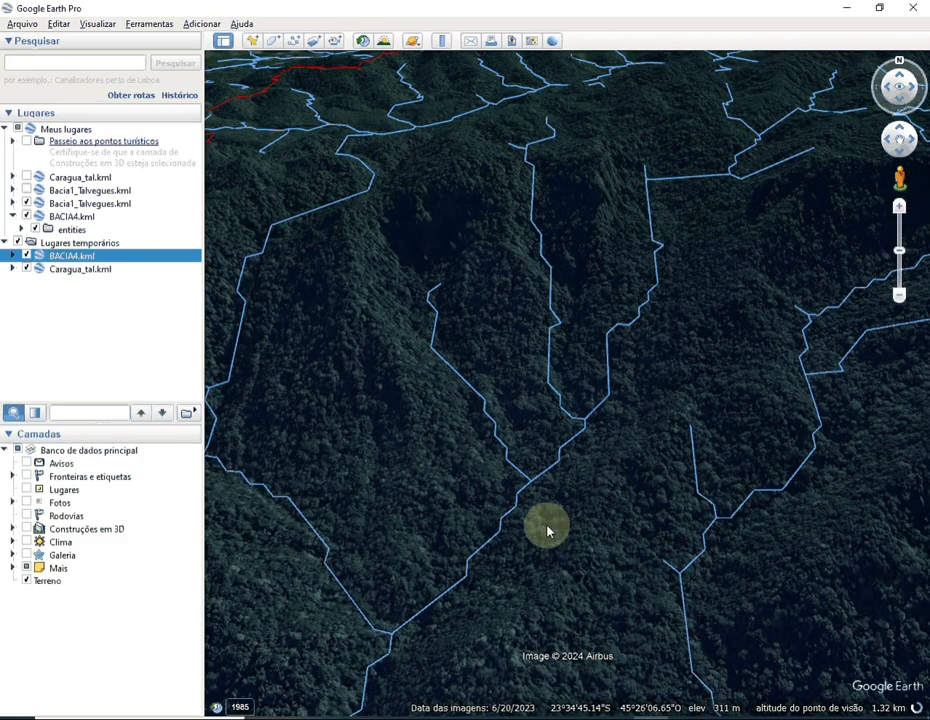
{"action": "scroll", "coordinate": [447, 412], "scroll_direction": "down", "scroll_amount": 3}
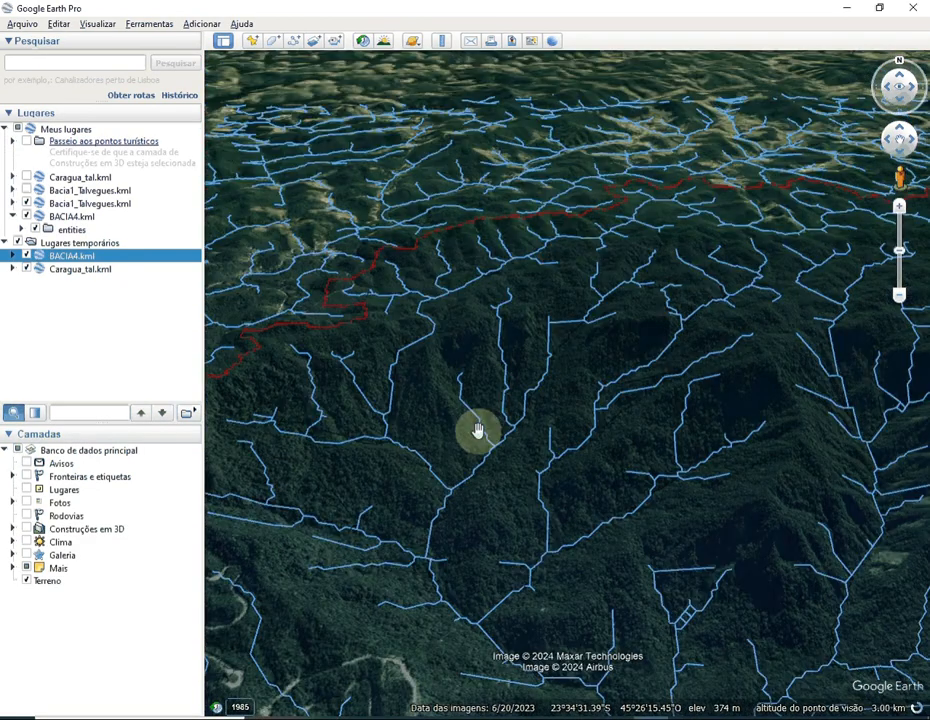
{"action": "left_click_drag", "start_coordinate": [454, 328], "coordinate": [489, 391]}
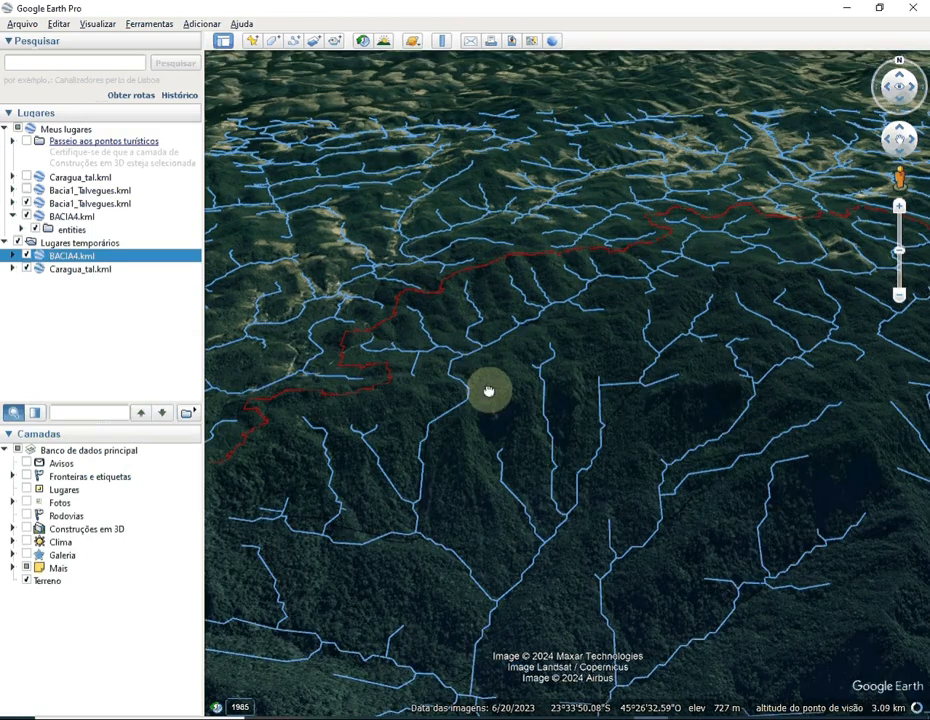
{"action": "left_click_drag", "start_coordinate": [347, 262], "coordinate": [303, 323]}
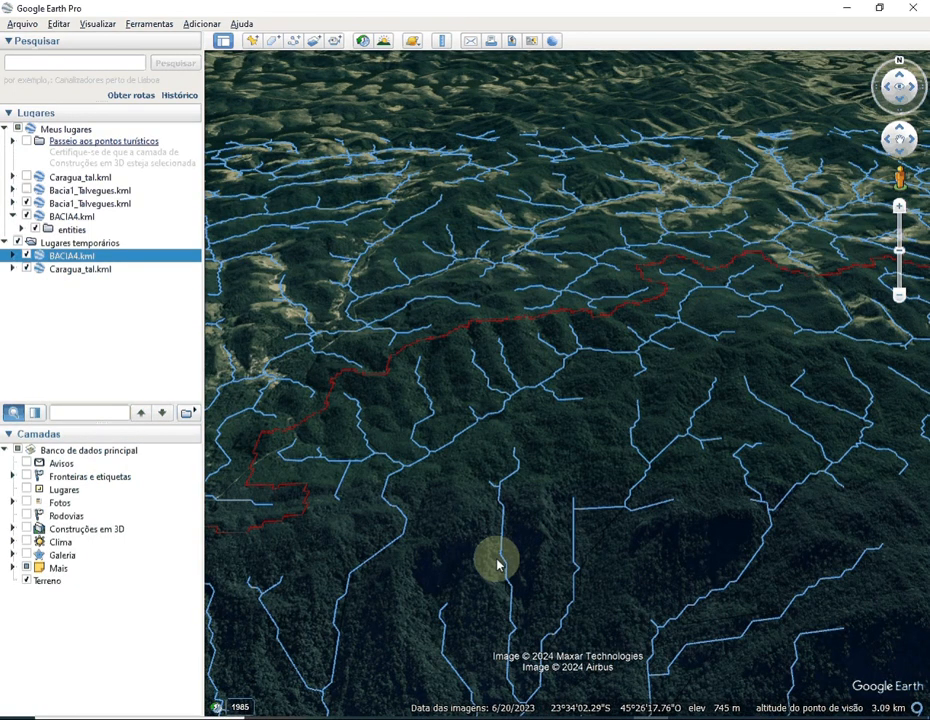